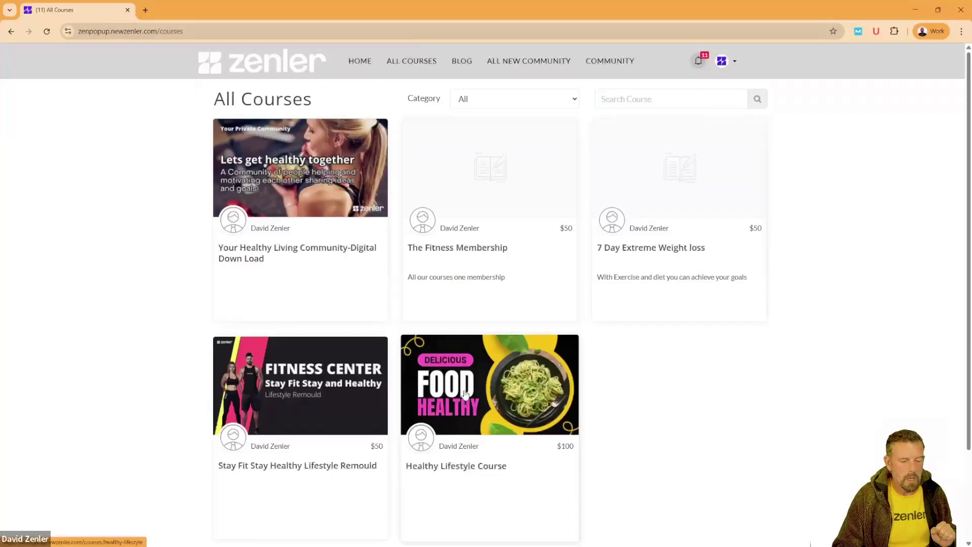
Step: Open the Healthy Lifestyle Course and start its $100 checkout with Buy Now
{"action": "left_click", "coordinate": [494, 394]}
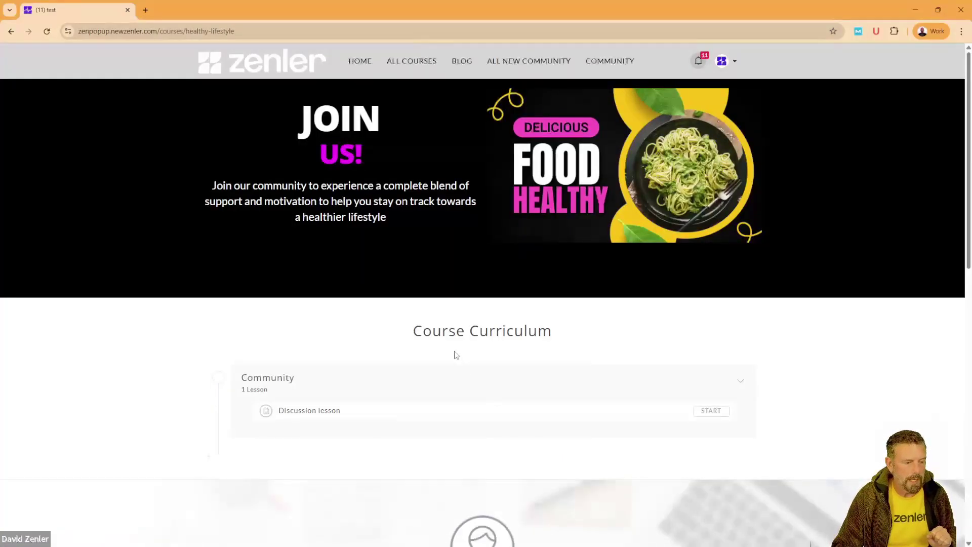
{"action": "scroll", "coordinate": [448, 322], "scroll_direction": "down", "scroll_amount": 3}
{"action": "scroll", "coordinate": [451, 322], "scroll_direction": "down", "scroll_amount": 10}
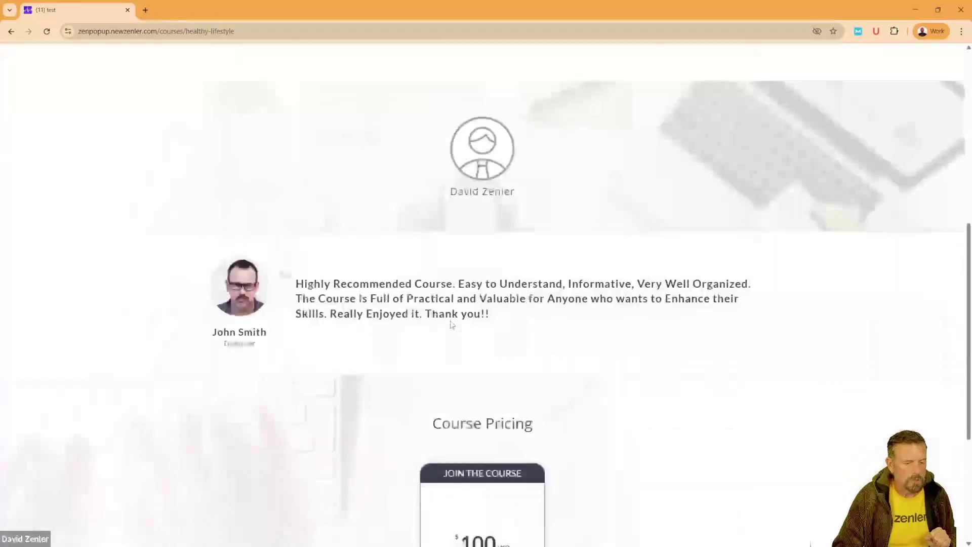
{"action": "left_click", "coordinate": [483, 388]}
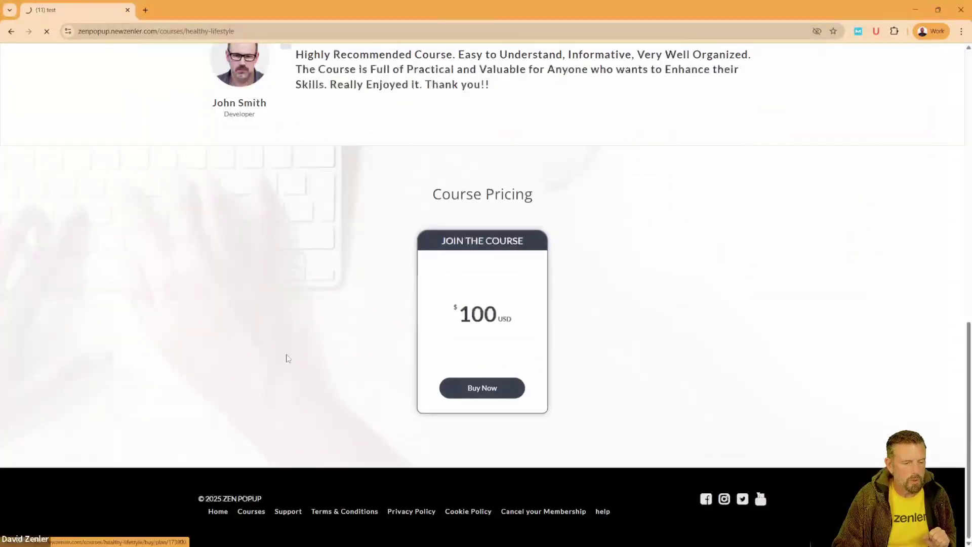
{"action": "scroll", "coordinate": [434, 344], "scroll_direction": "down", "scroll_amount": 4}
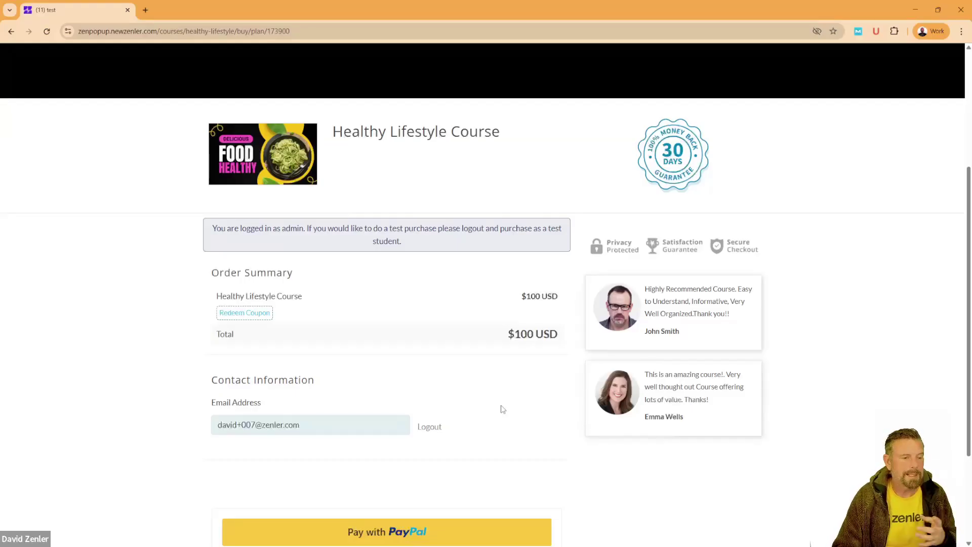
Step: Scroll back up the checkout page to the Join Us banner and $100 order summary
{"action": "scroll", "coordinate": [503, 409], "scroll_direction": "up", "scroll_amount": 4}
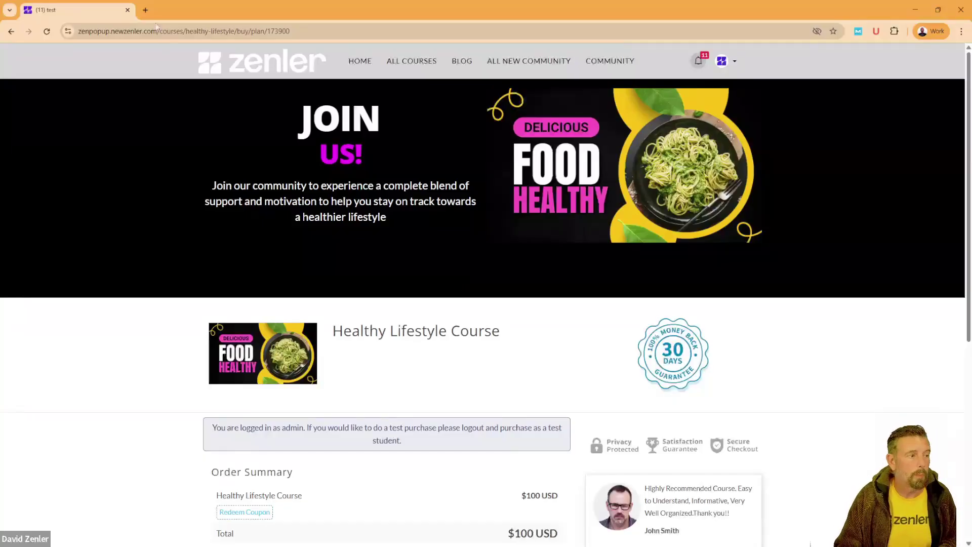
Step: Open Canva in a new tab and create a blank 1920 × 1080 px custom-size design
{"action": "left_click", "coordinate": [145, 11]}
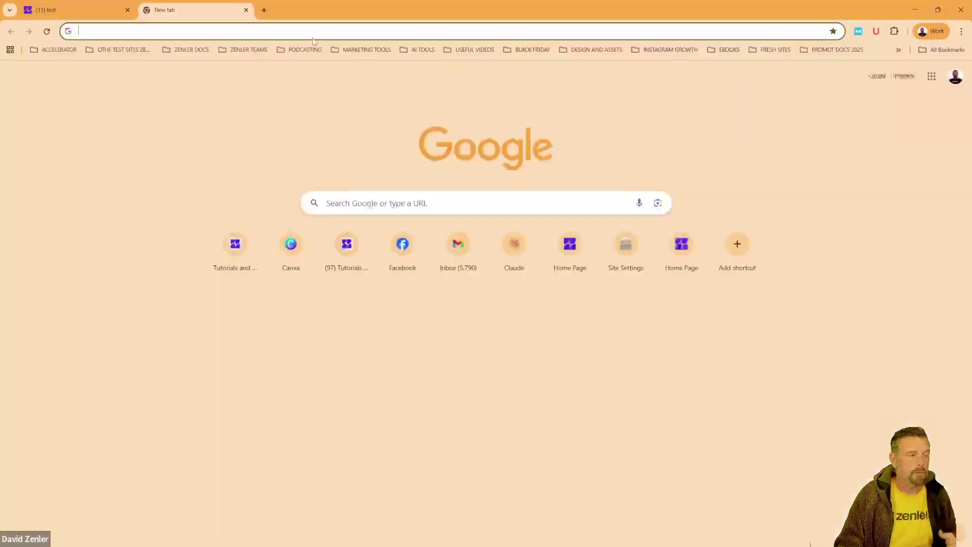
{"action": "type", "text": "canva.com/s/templates?query=top+tips+PDF"}
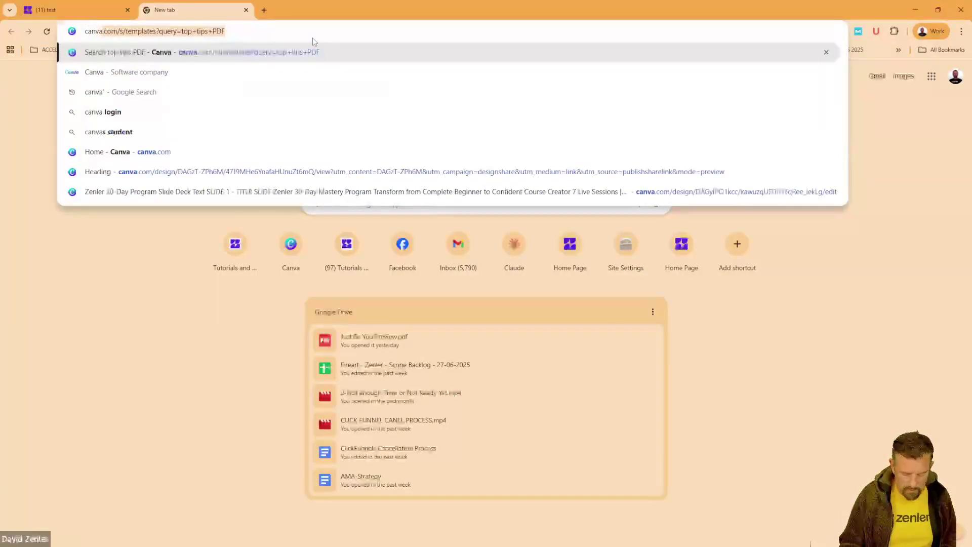
{"action": "key", "text": "Return"}
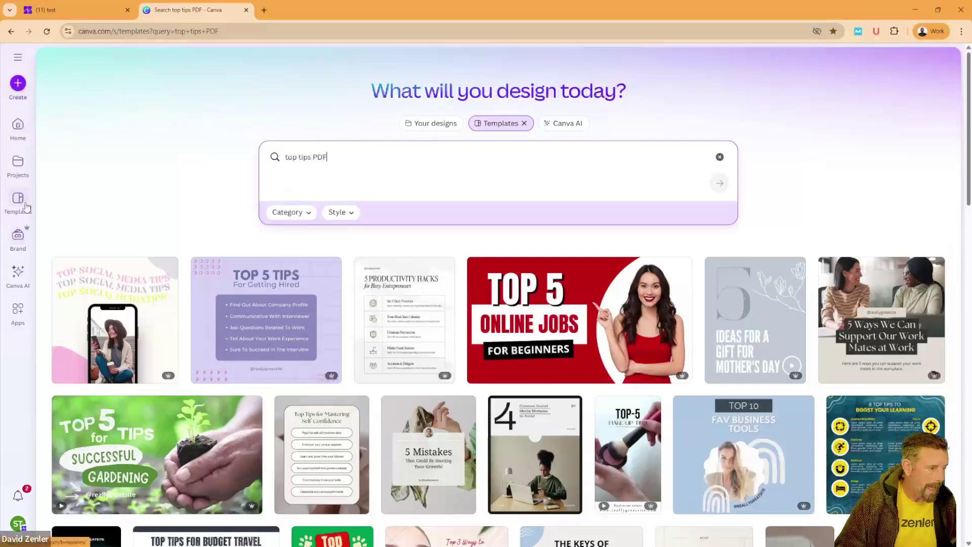
{"action": "left_click", "coordinate": [18, 83]}
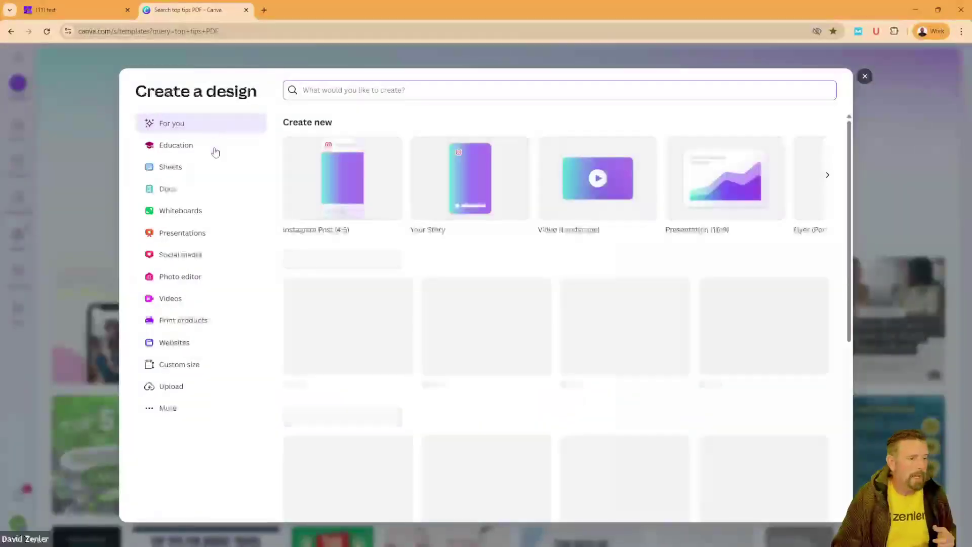
{"action": "left_click", "coordinate": [188, 369]}
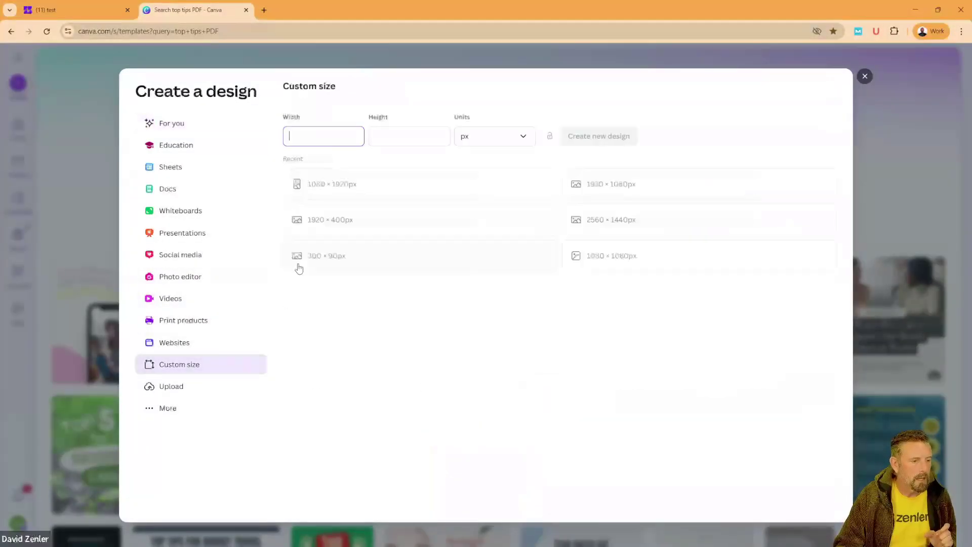
{"action": "left_click", "coordinate": [606, 187]}
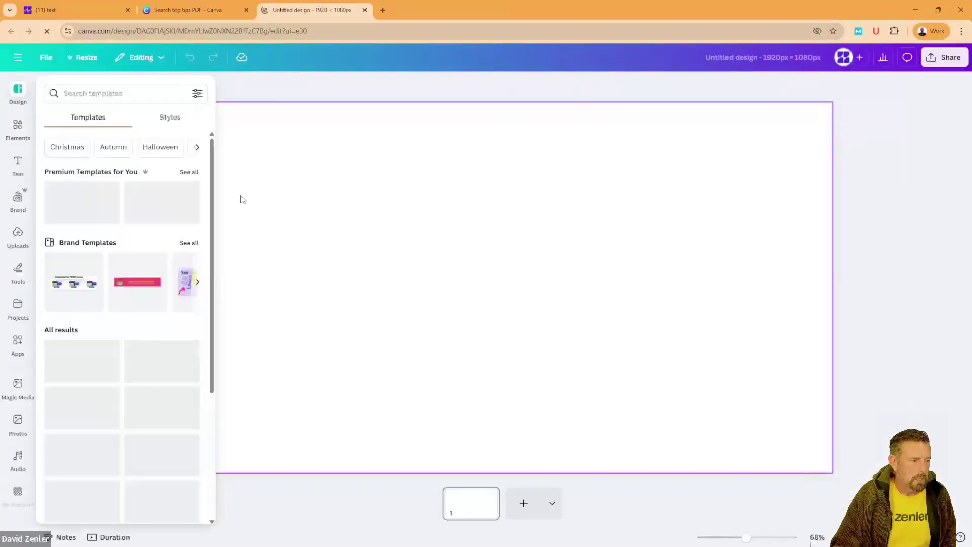
Step: Add a heading reading LEAD and move it down and left on the page
{"action": "left_click", "coordinate": [18, 163]}
{"action": "left_click_drag", "start_coordinate": [60, 191], "coordinate": [335, 233]}
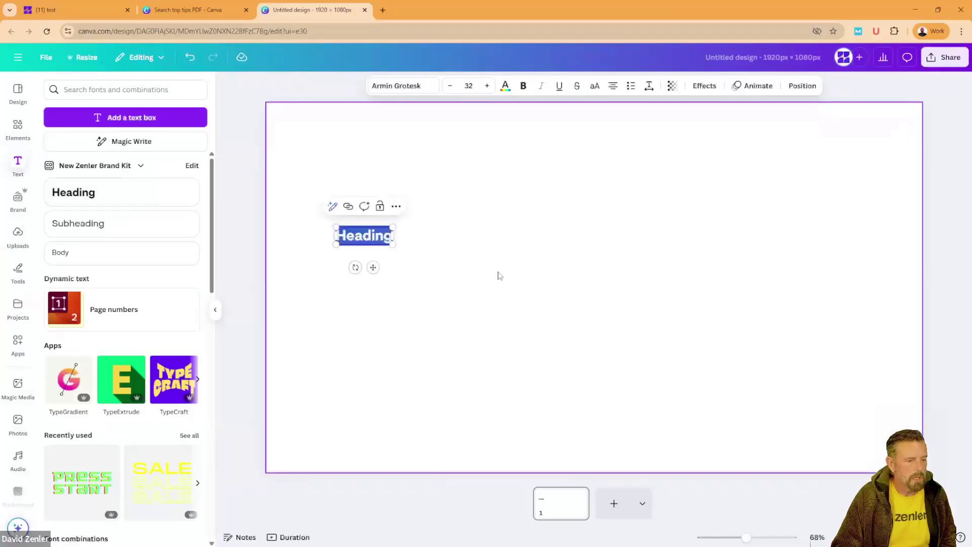
{"action": "type", "text": "LEAD"}
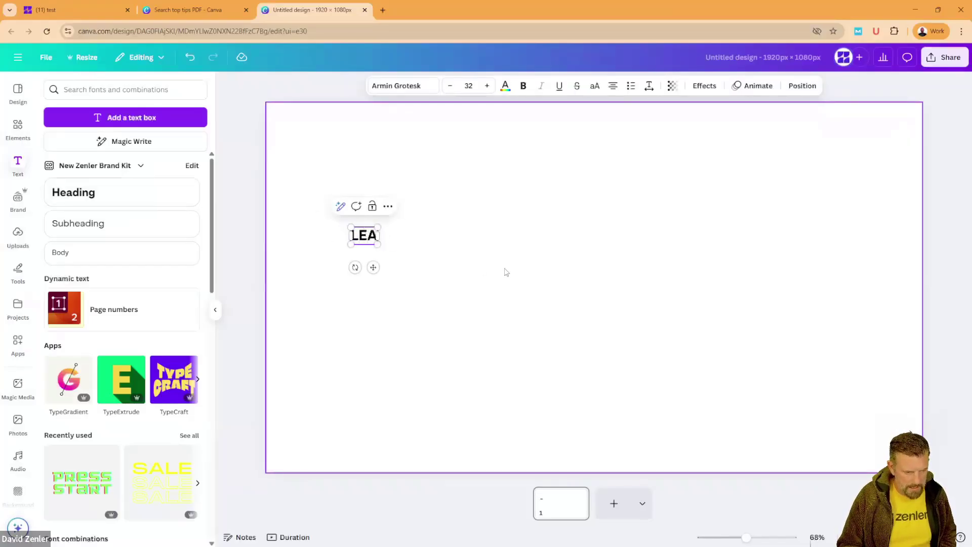
{"action": "left_click", "coordinate": [486, 283]}
{"action": "left_click_drag", "start_coordinate": [375, 238], "coordinate": [427, 242]}
Step: Duplicate LEAD to its upper right and retype the copy as FUNNEL
{"action": "left_click", "coordinate": [351, 274]}
{"action": "left_click", "coordinate": [337, 262]}
{"action": "double_click", "coordinate": [427, 241]}
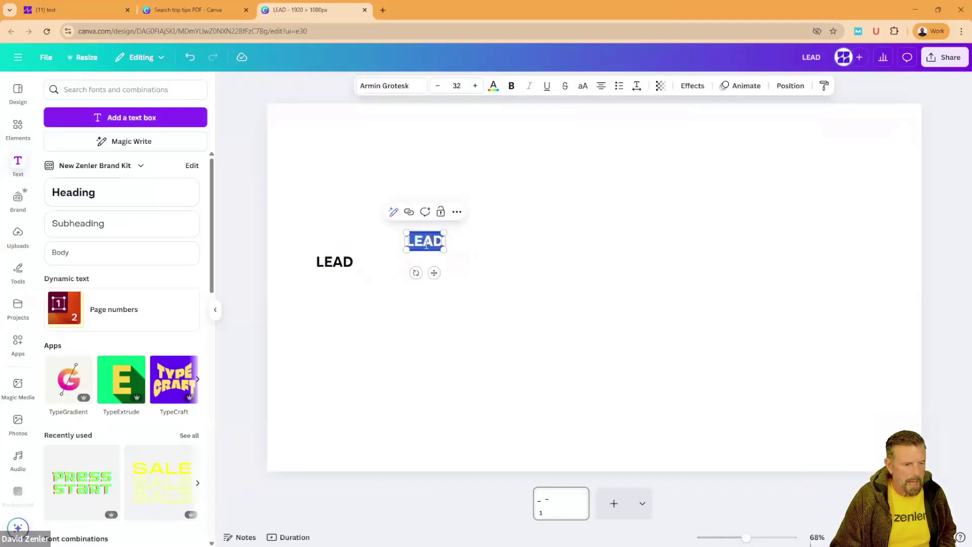
{"action": "type", "text": "FUNNEL"}
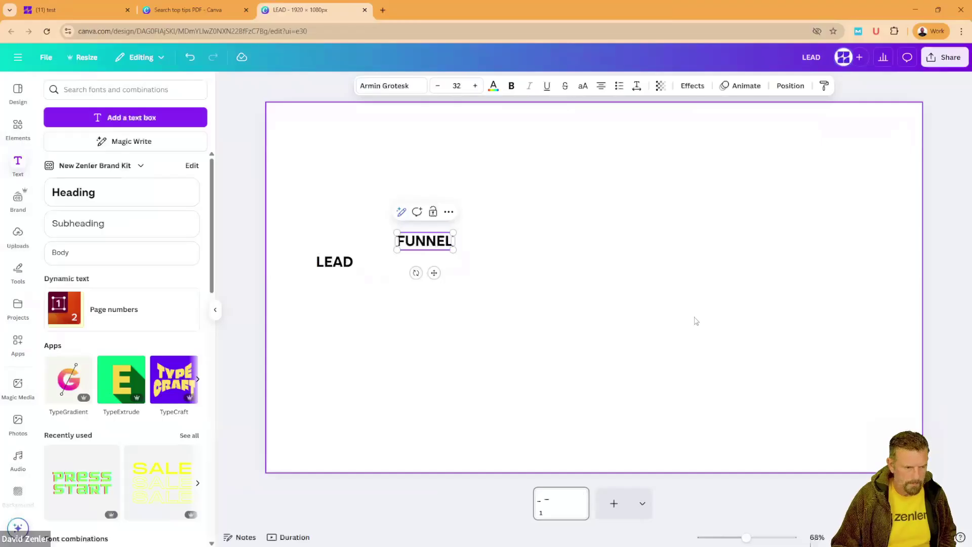
Step: Align FUNNEL with LEAD and add an email label typed as ATOMATED EMAIL, inserting a U
{"action": "left_click", "coordinate": [582, 324]}
{"action": "left_click_drag", "start_coordinate": [421, 254], "coordinate": [424, 289]}
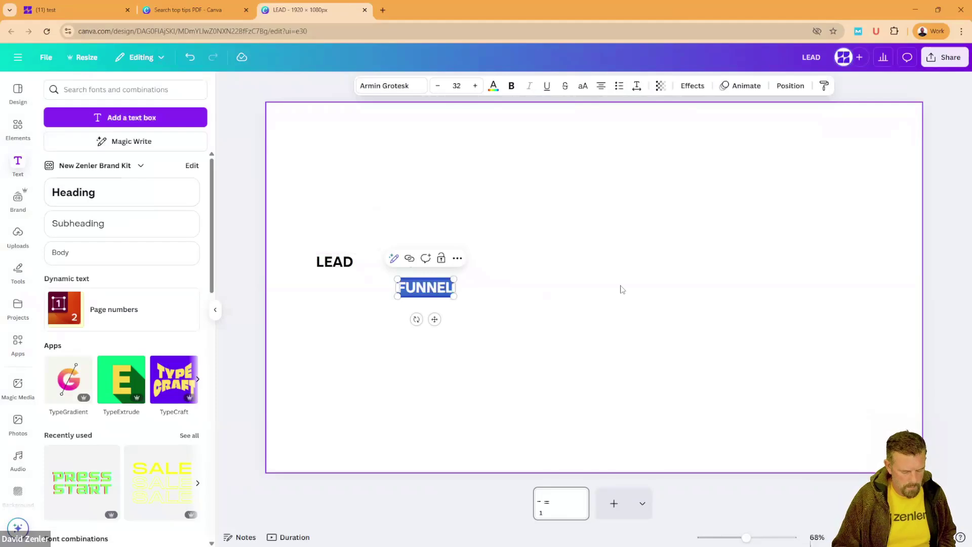
{"action": "type", "text": "AT"}
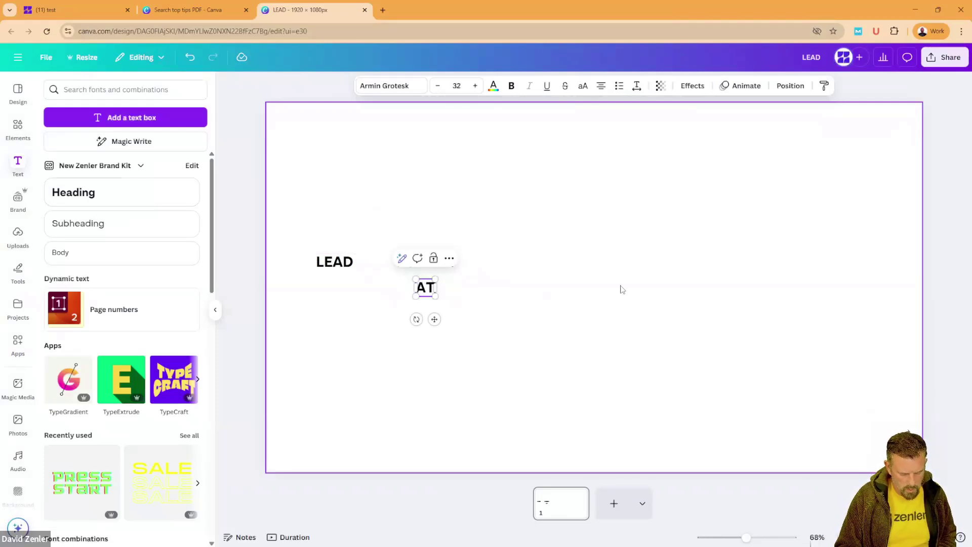
{"action": "type", "text": "OMATED"}
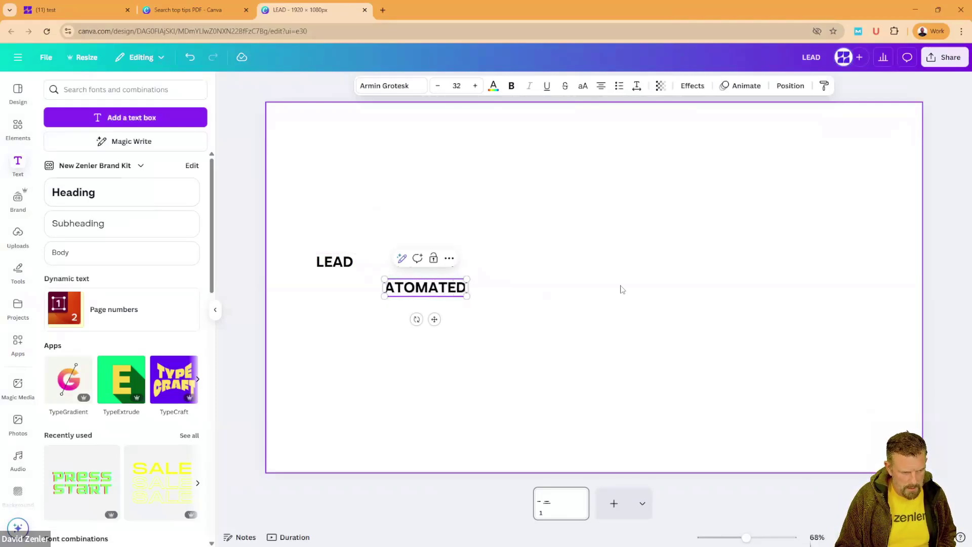
{"action": "type", "text": " EMAIL"}
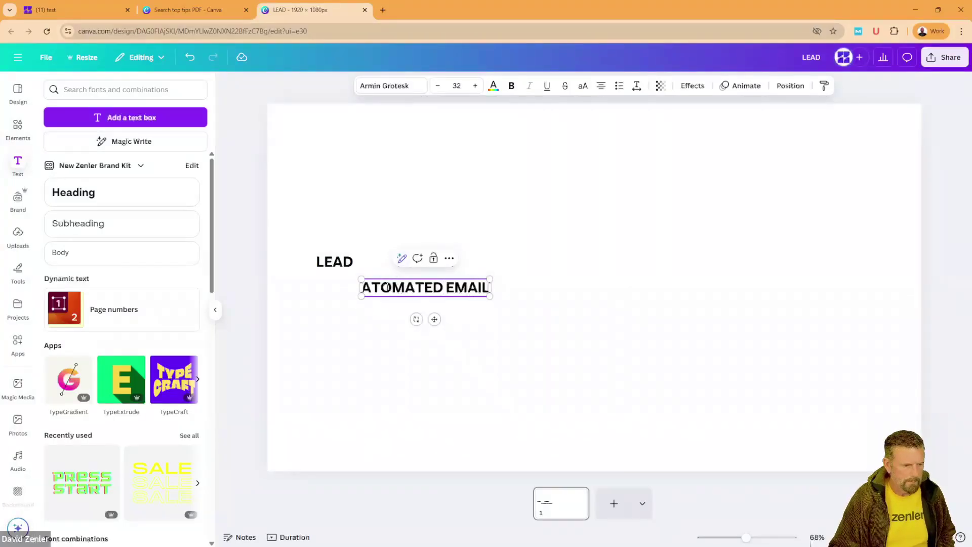
{"action": "left_click", "coordinate": [381, 288]}
{"action": "type", "text": "U"}
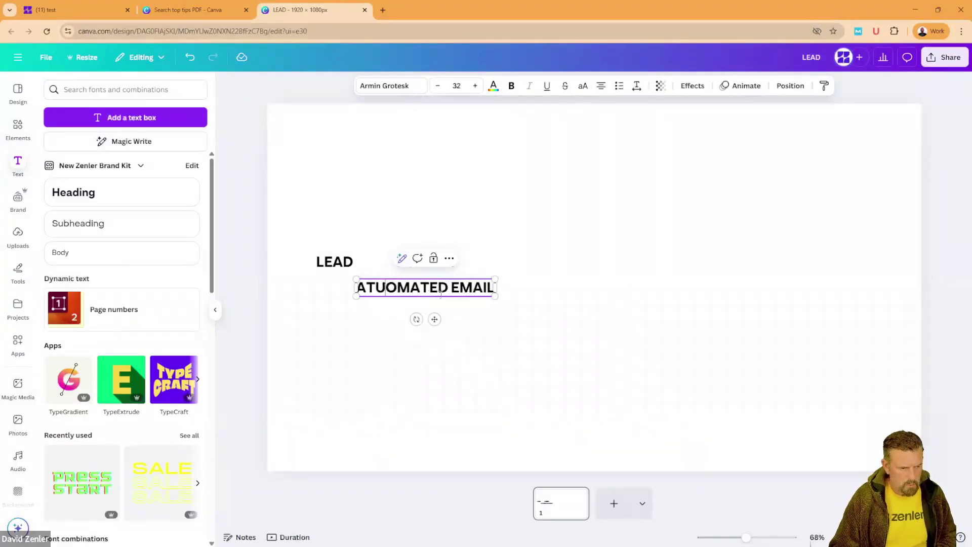
{"action": "left_click", "coordinate": [545, 289]}
Step: Shrink the email label to size 16 and correct its spelling to AUTOMATED EMAIL
{"action": "left_click", "coordinate": [489, 297]}
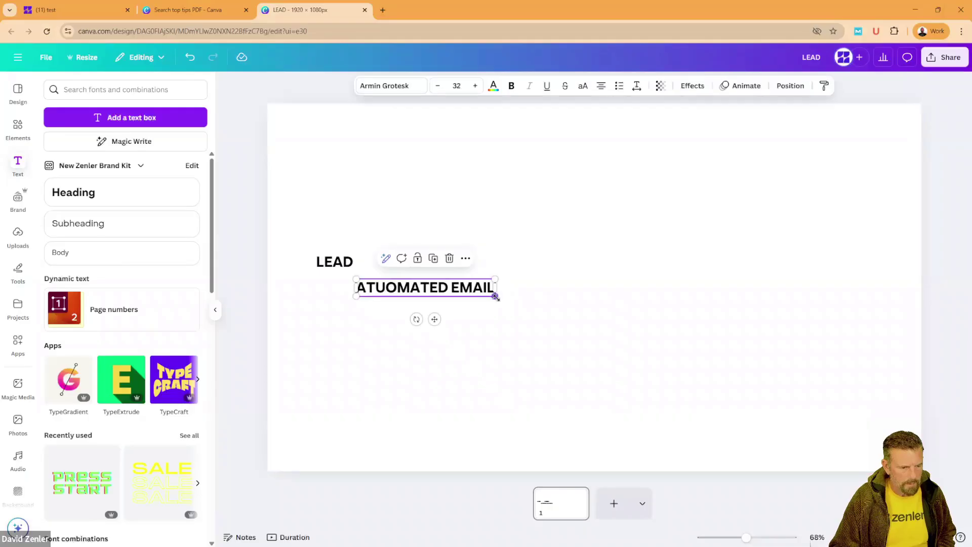
{"action": "left_click_drag", "start_coordinate": [495, 296], "coordinate": [459, 291]}
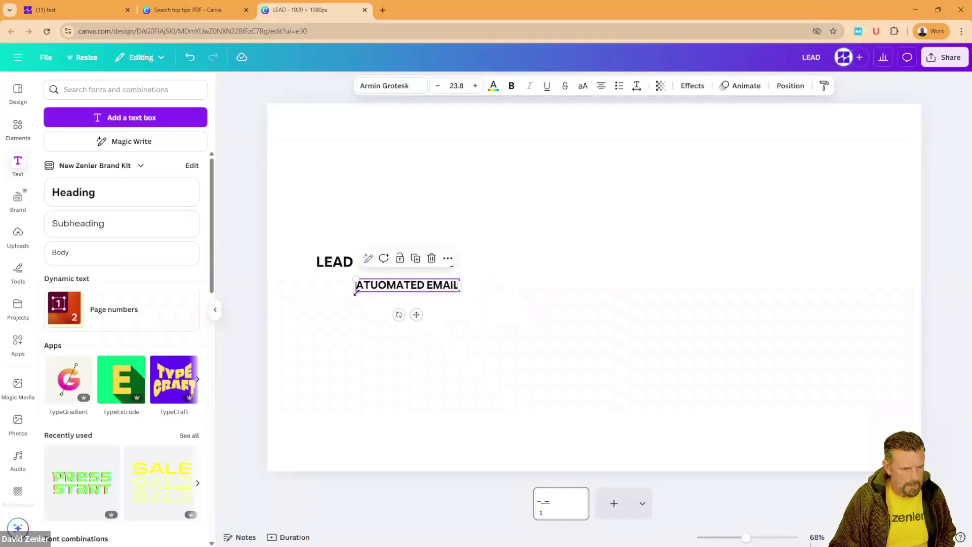
{"action": "left_click_drag", "start_coordinate": [357, 294], "coordinate": [391, 287]}
{"action": "double_click", "coordinate": [406, 283]}
{"action": "left_click", "coordinate": [409, 284]}
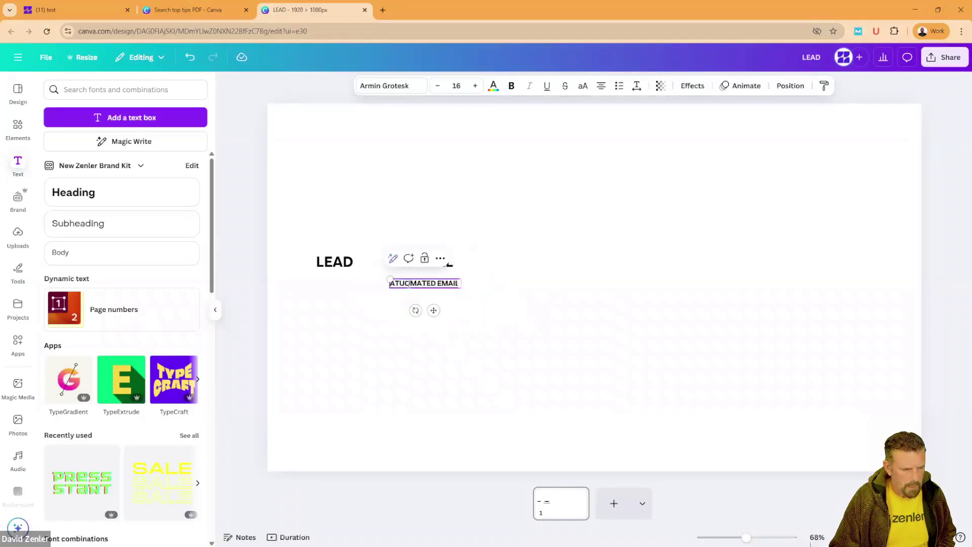
{"action": "key", "text": "shift+Left"}
{"action": "key", "text": "shift+Left"}
{"action": "key", "text": "shift+Left"}
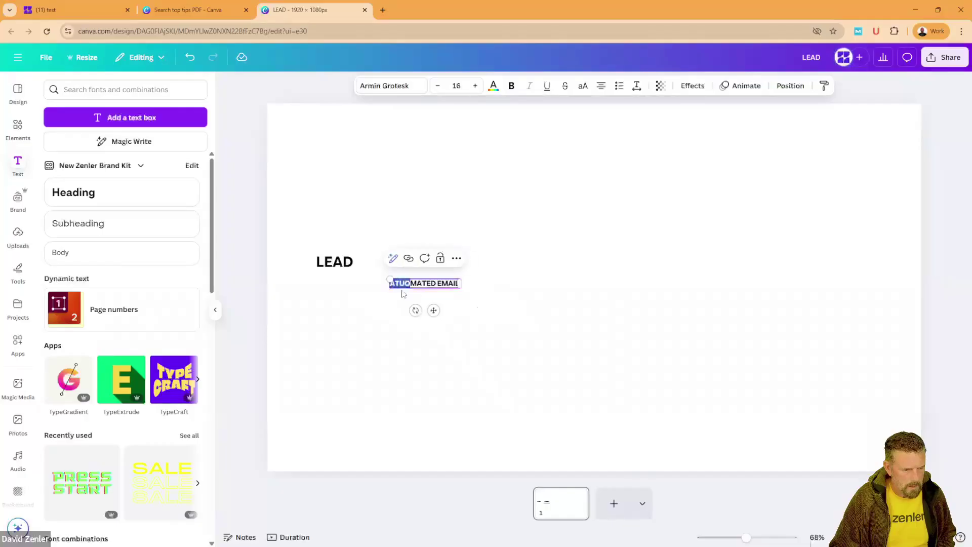
{"action": "key", "text": "BackSpace"}
{"action": "type", "text": "UTO"}
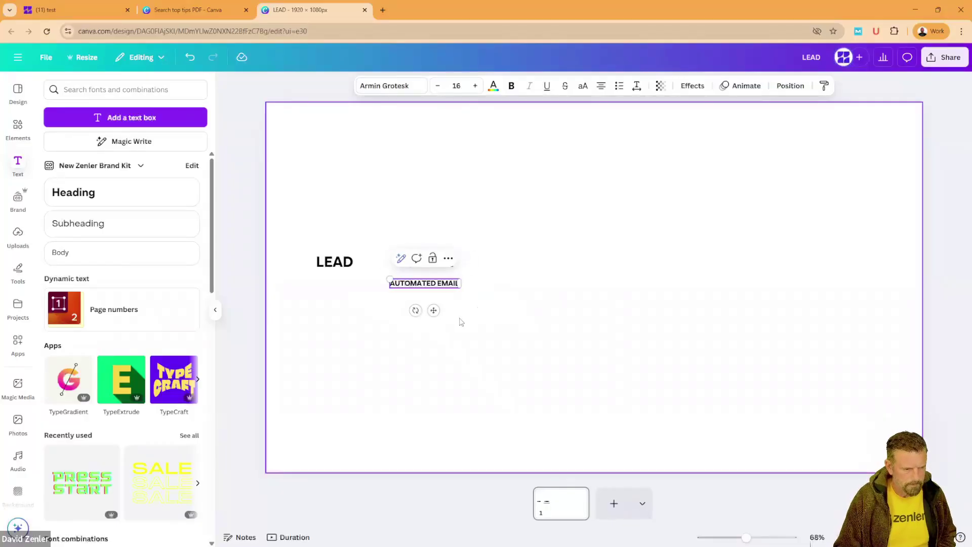
{"action": "left_click", "coordinate": [522, 314]}
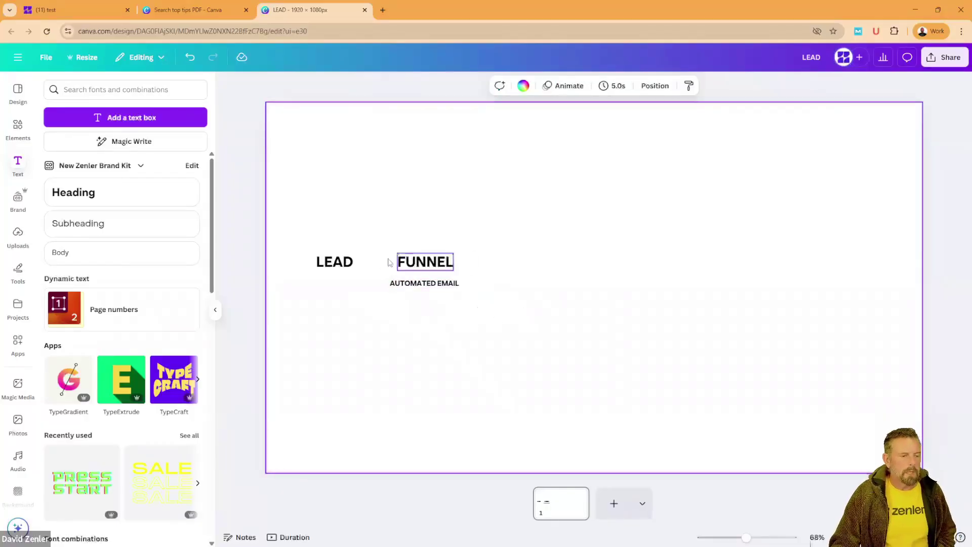
Step: Enlarge LEAD, FUNNEL and AUTOMATED EMAIL together, then shift FUNNEL and AUTOMATED EMAIL up-left
{"action": "left_click_drag", "start_coordinate": [339, 225], "coordinate": [599, 385]}
{"action": "left_click_drag", "start_coordinate": [582, 317], "coordinate": [550, 297]}
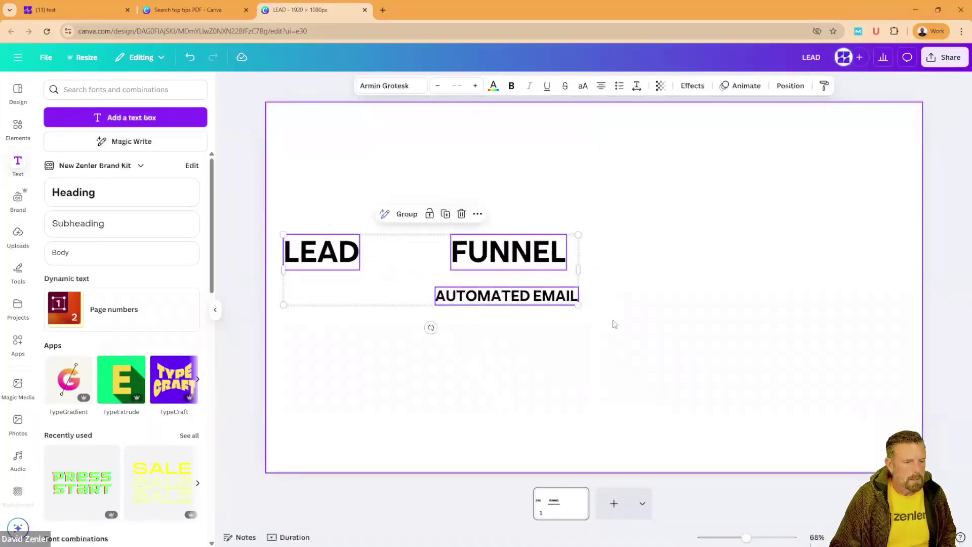
{"action": "left_click", "coordinate": [594, 216]}
{"action": "left_click_drag", "start_coordinate": [593, 215], "coordinate": [435, 308]}
{"action": "left_click_drag", "start_coordinate": [514, 296], "coordinate": [476, 280]}
{"action": "left_click", "coordinate": [301, 256]}
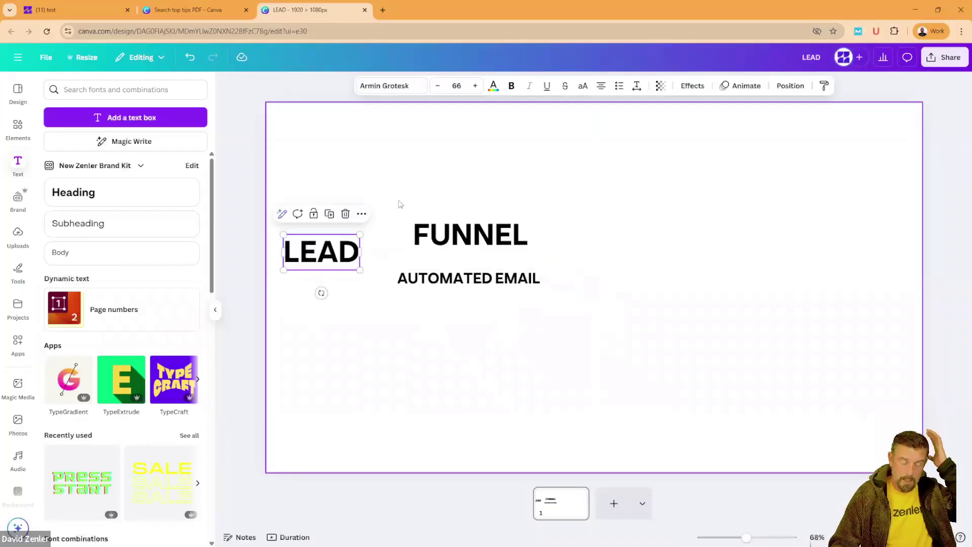
Step: Duplicate FUNNEL below the other labels and retype the copy as Socials
{"action": "left_click_drag", "start_coordinate": [470, 240], "coordinate": [413, 391]}
{"action": "double_click", "coordinate": [412, 389]}
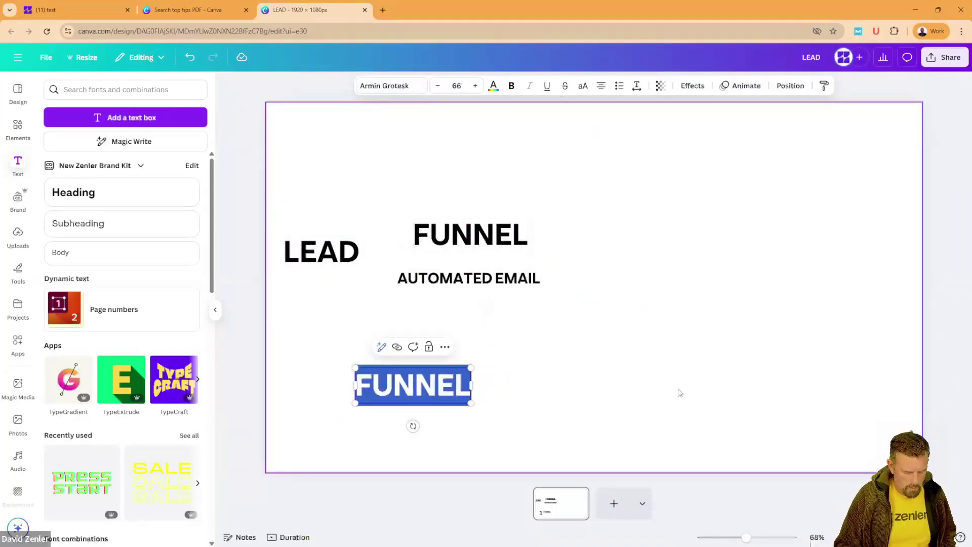
{"action": "type", "text": "Socis"}
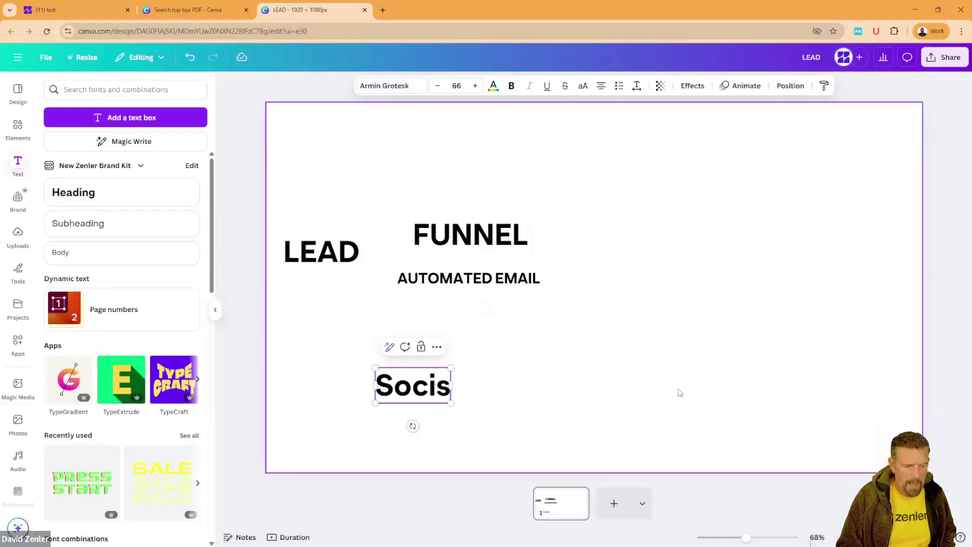
{"action": "key", "text": "BackSpace"}
{"action": "type", "text": "als"}
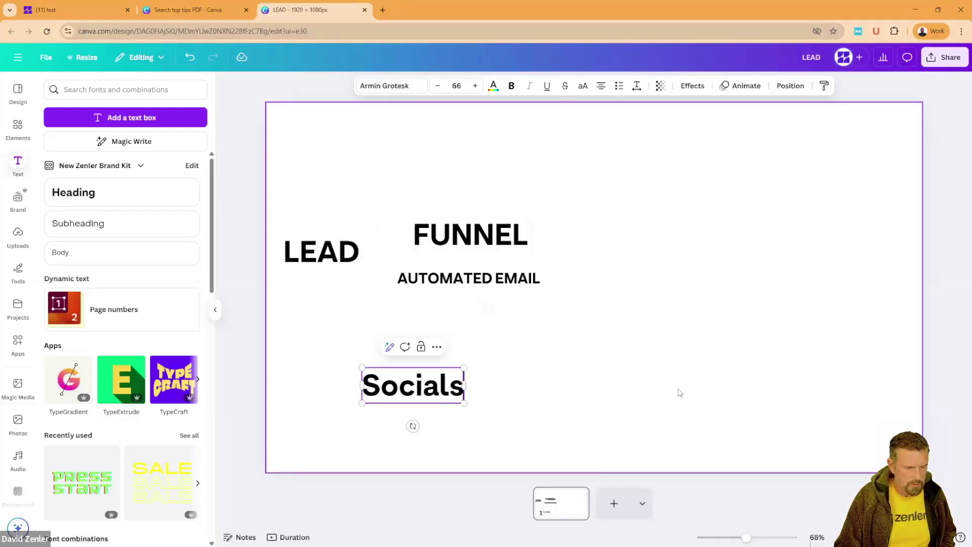
{"action": "left_click", "coordinate": [640, 393]}
Step: Duplicate Socials and change the copy's text to Shout About it
{"action": "left_click", "coordinate": [439, 395]}
{"action": "key", "text": "ctrl+d"}
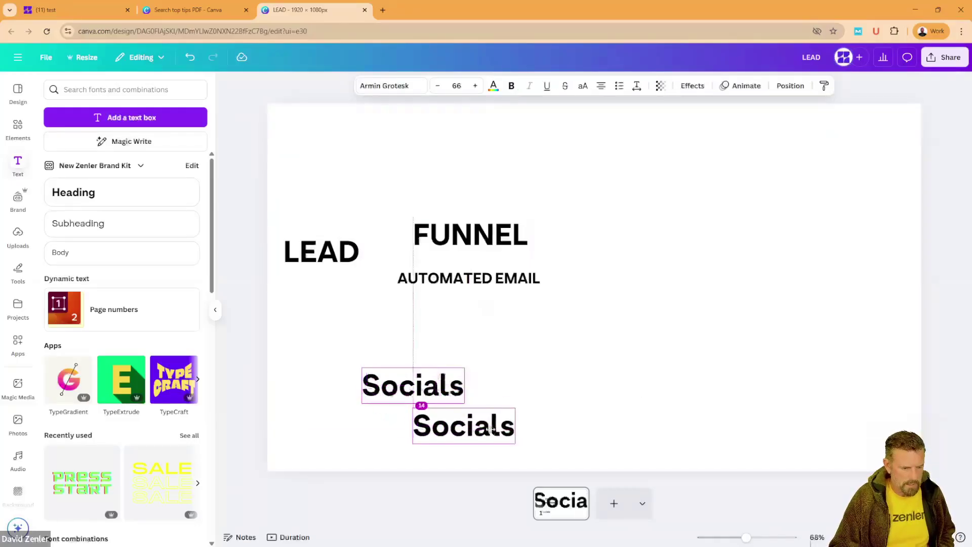
{"action": "key", "text": "Return"}
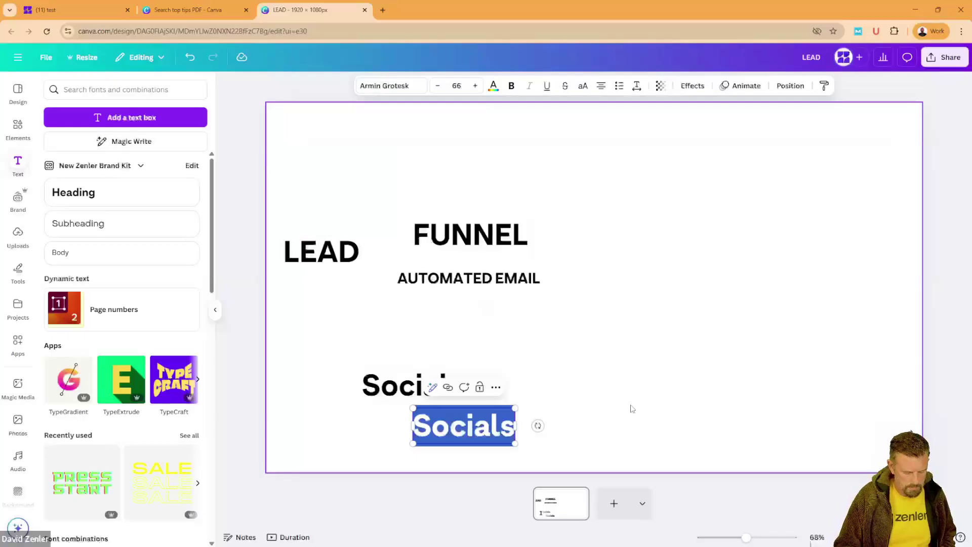
{"action": "type", "text": "Shou"}
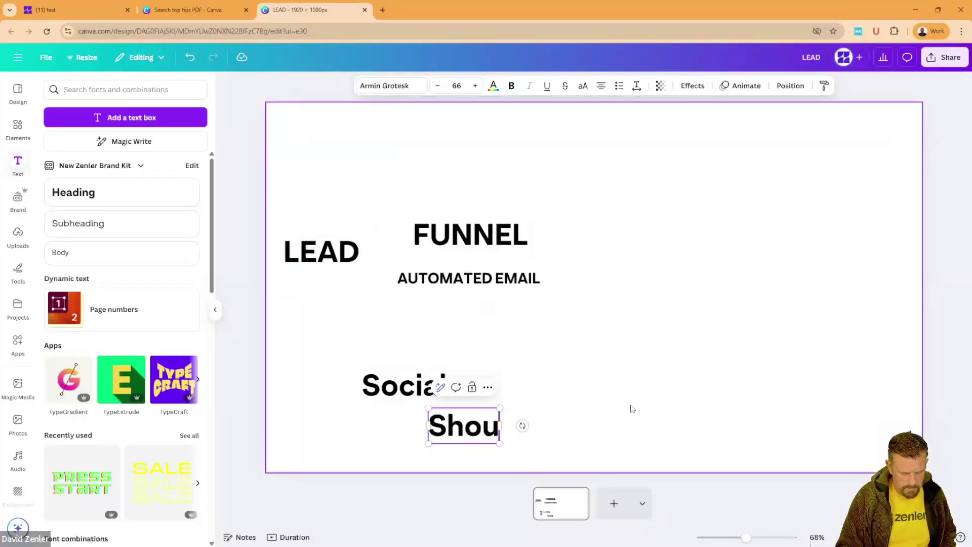
{"action": "type", "text": "t About it"}
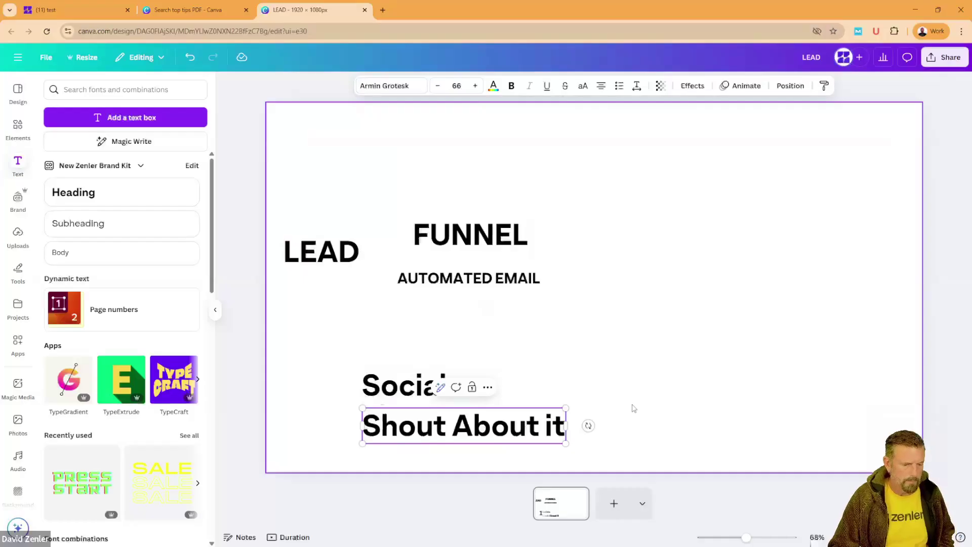
{"action": "left_click", "coordinate": [633, 409]}
Step: Copy Shout About it above Socials and retype it as Run Advertise
{"action": "left_click", "coordinate": [489, 436]}
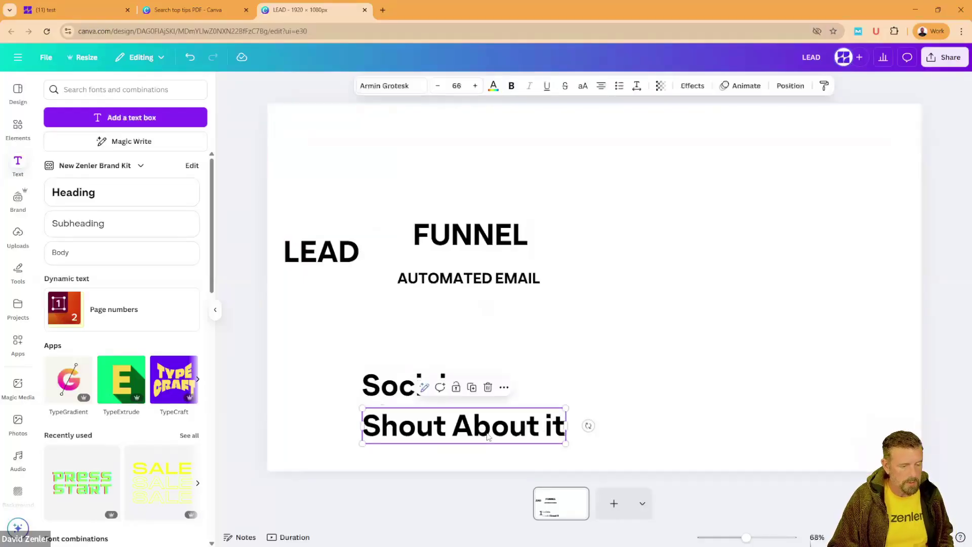
{"action": "left_click_drag", "start_coordinate": [489, 437], "coordinate": [462, 359]}
{"action": "double_click", "coordinate": [461, 356]}
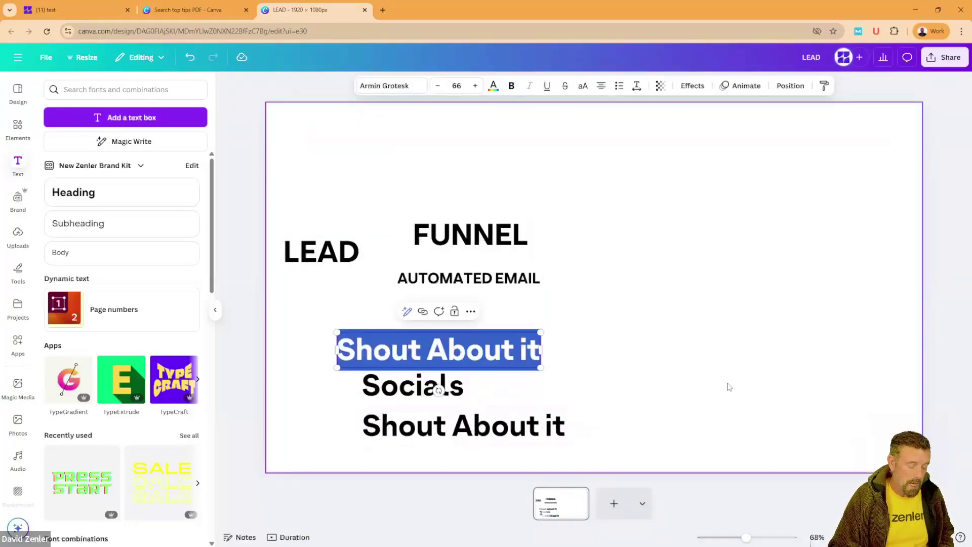
{"action": "type", "text": "Run"}
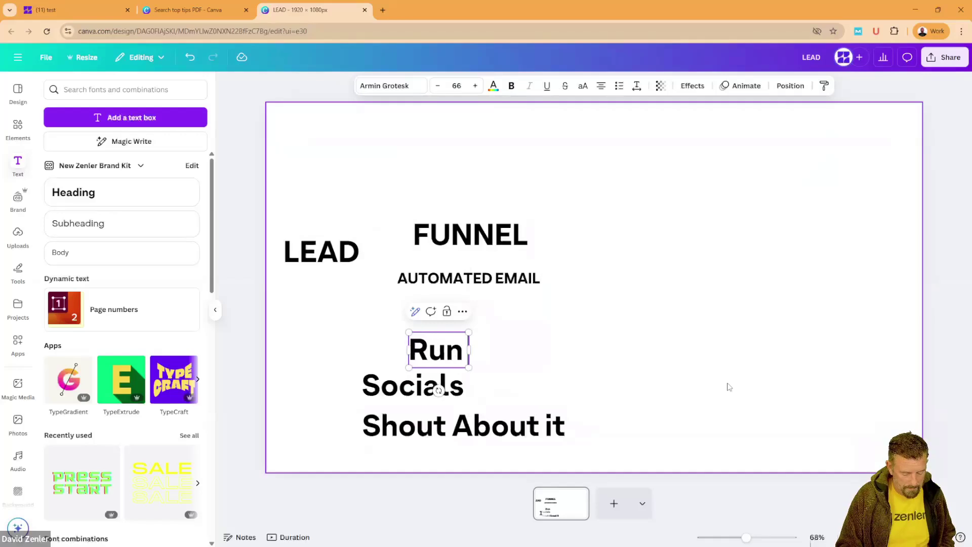
{"action": "type", "text": " Advert"}
{"action": "type", "text": "ise"}
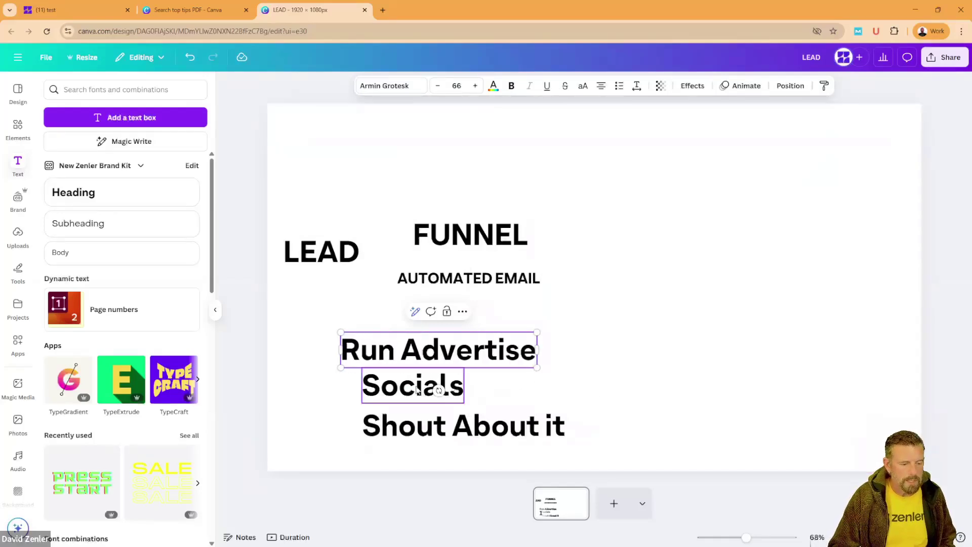
Step: Shrink the three source labels, move them left, and shift LEAD, FUNNEL and AUTOMATED EMAIL right
{"action": "left_click_drag", "start_coordinate": [567, 442], "coordinate": [460, 391]}
{"action": "left_click", "coordinate": [420, 359]}
{"action": "left_click_drag", "start_coordinate": [416, 347], "coordinate": [354, 150]}
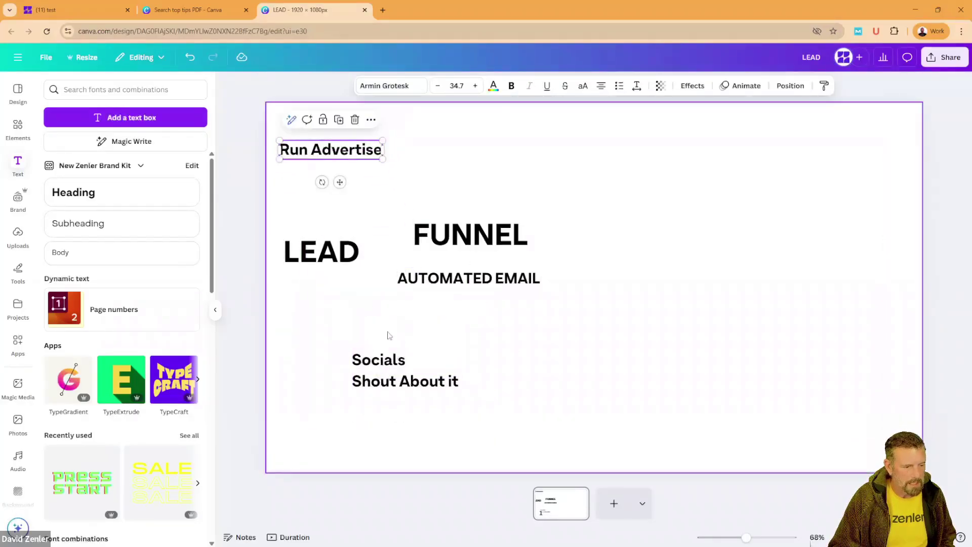
{"action": "left_click_drag", "start_coordinate": [317, 210], "coordinate": [594, 282]}
{"action": "left_click", "coordinate": [506, 324]}
{"action": "left_click", "coordinate": [378, 360]}
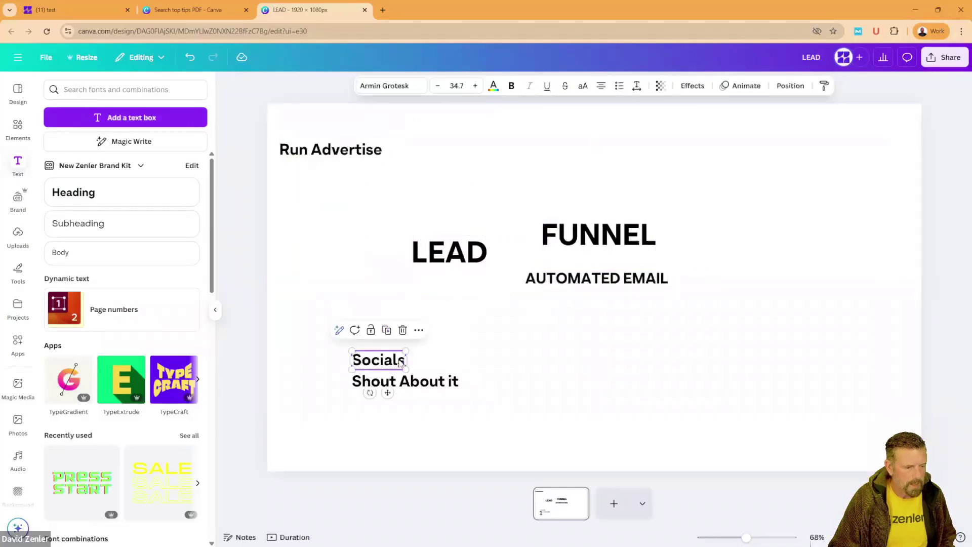
{"action": "left_click_drag", "start_coordinate": [378, 360], "coordinate": [318, 232]}
{"action": "left_click_drag", "start_coordinate": [371, 379], "coordinate": [300, 311]}
Step: Tighten the Run Advertise, Socials, Shout About it column and place LEAD level with Socials on its left
{"action": "left_click_drag", "start_coordinate": [330, 150], "coordinate": [330, 172]}
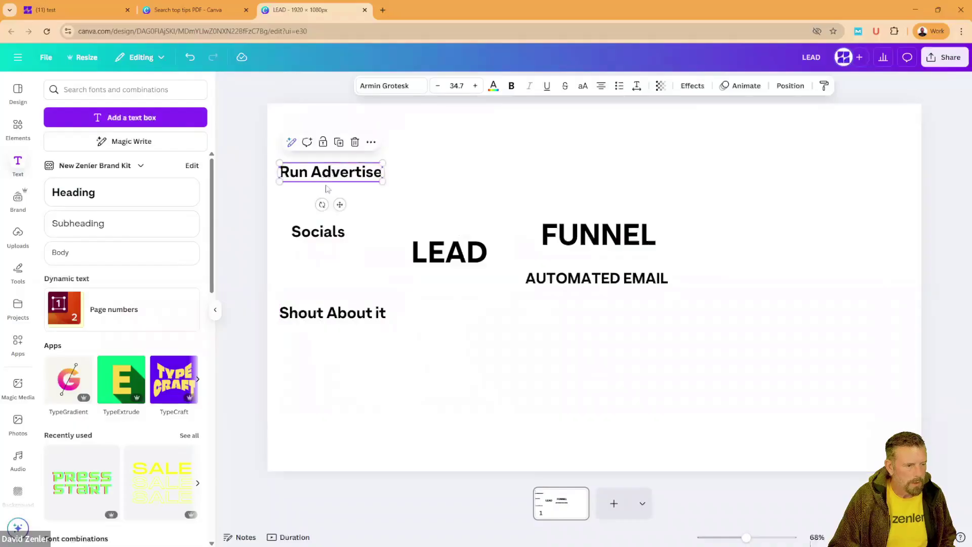
{"action": "left_click", "coordinate": [319, 231]}
{"action": "left_click_drag", "start_coordinate": [318, 231], "coordinate": [316, 218]}
{"action": "left_click_drag", "start_coordinate": [314, 313], "coordinate": [319, 279]}
{"action": "left_click_drag", "start_coordinate": [450, 252], "coordinate": [344, 384]}
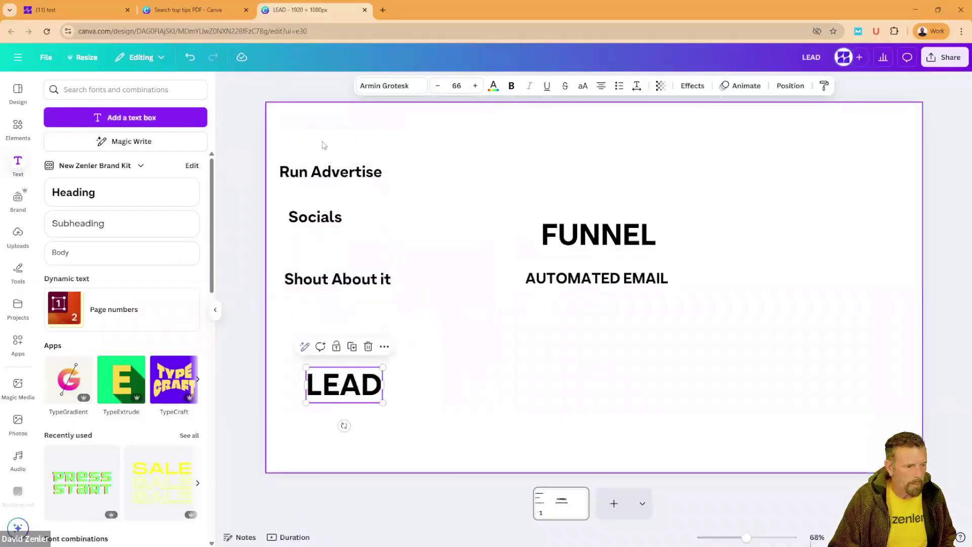
{"action": "left_click_drag", "start_coordinate": [325, 143], "coordinate": [447, 327]}
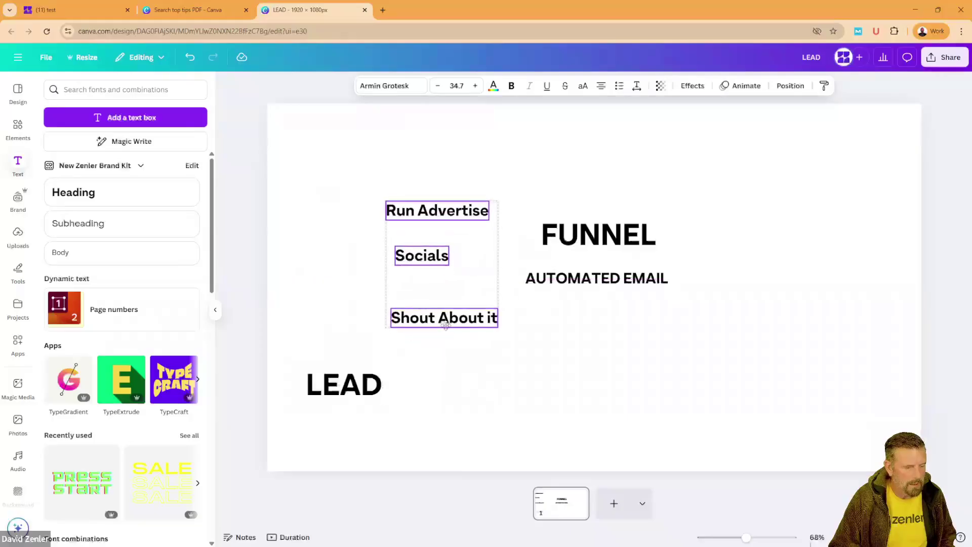
{"action": "left_click_drag", "start_coordinate": [353, 391], "coordinate": [331, 259]}
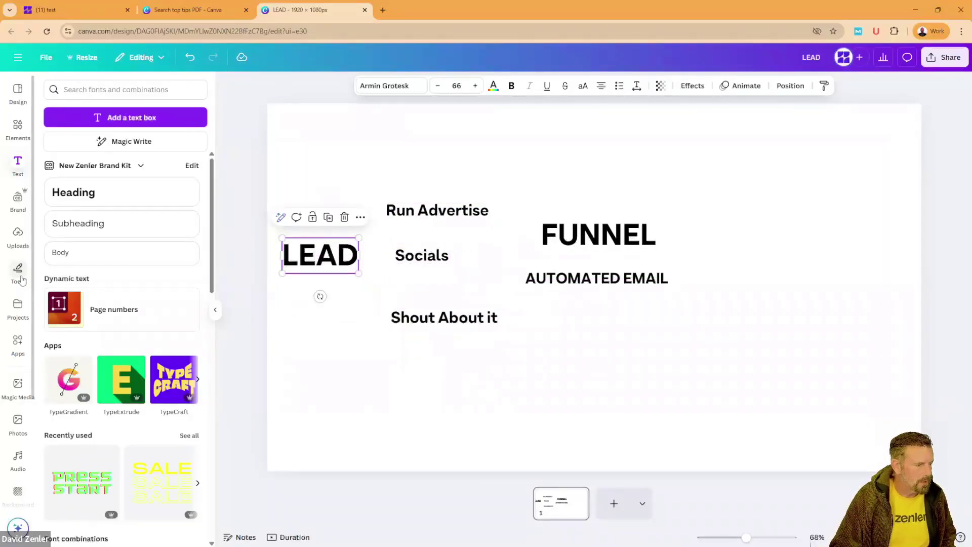
Step: Insert a straight line from Tools > Lines to connect LEAD across to FUNNEL
{"action": "left_click", "coordinate": [18, 271]}
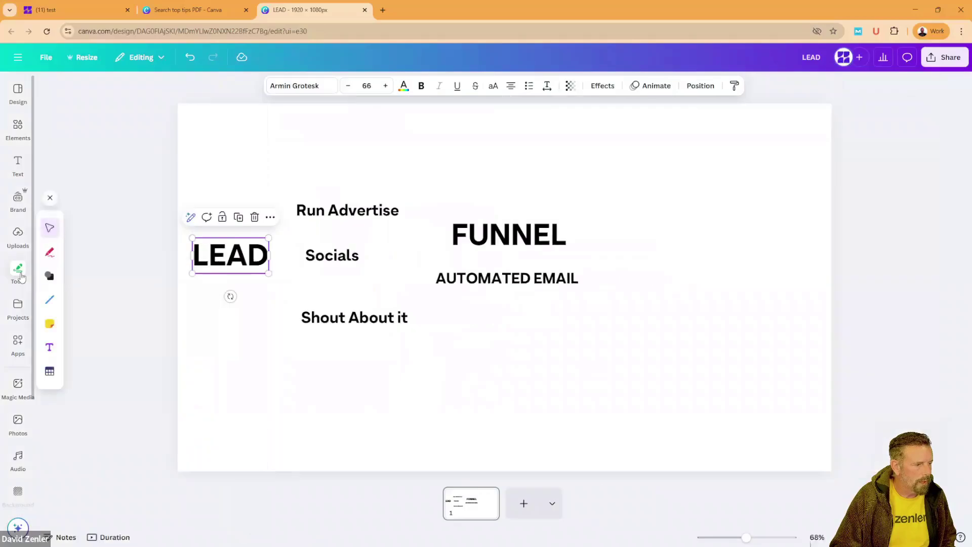
{"action": "left_click", "coordinate": [50, 301]}
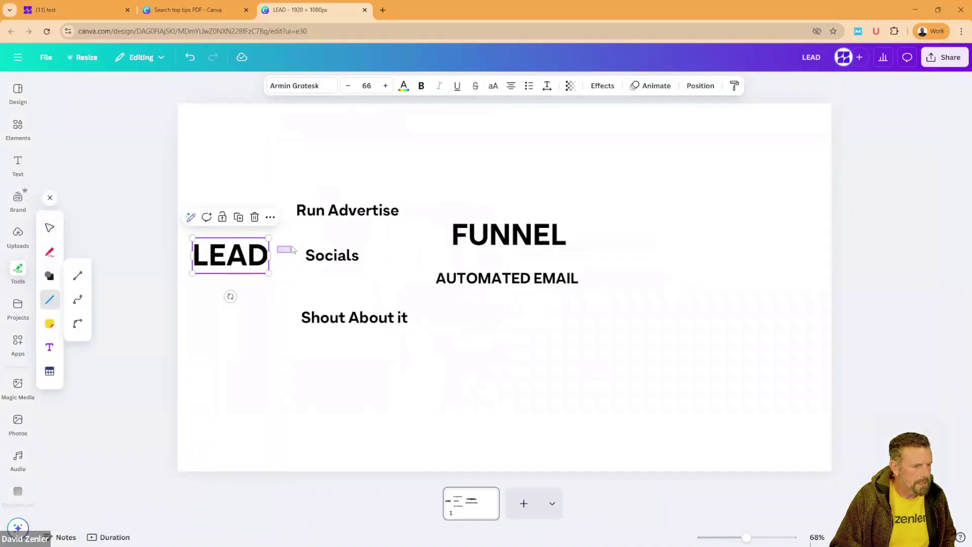
{"action": "left_click", "coordinate": [289, 261]}
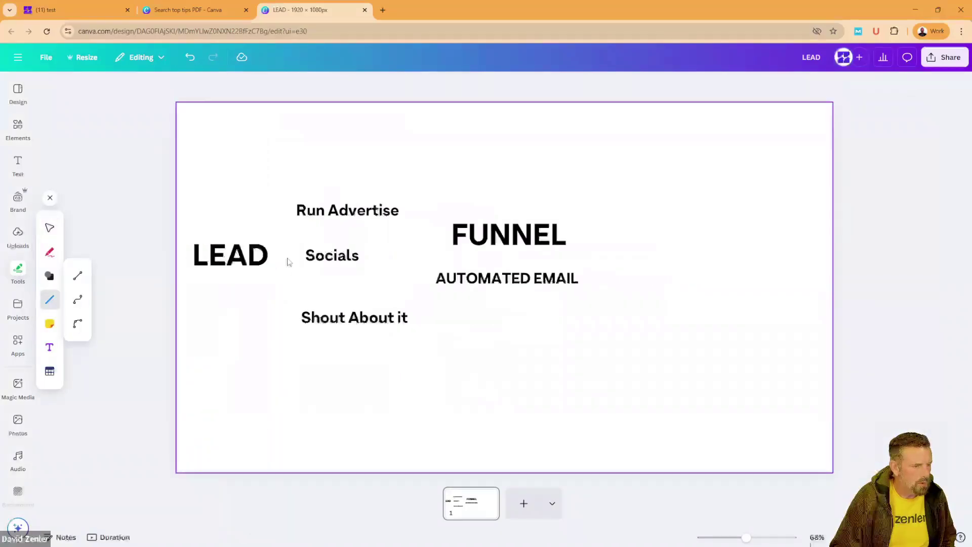
{"action": "left_click", "coordinate": [78, 279]}
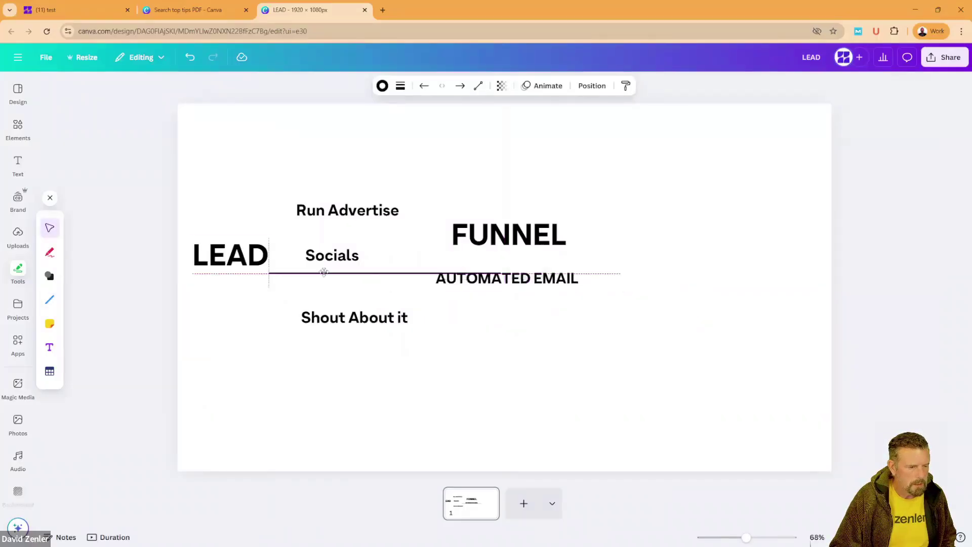
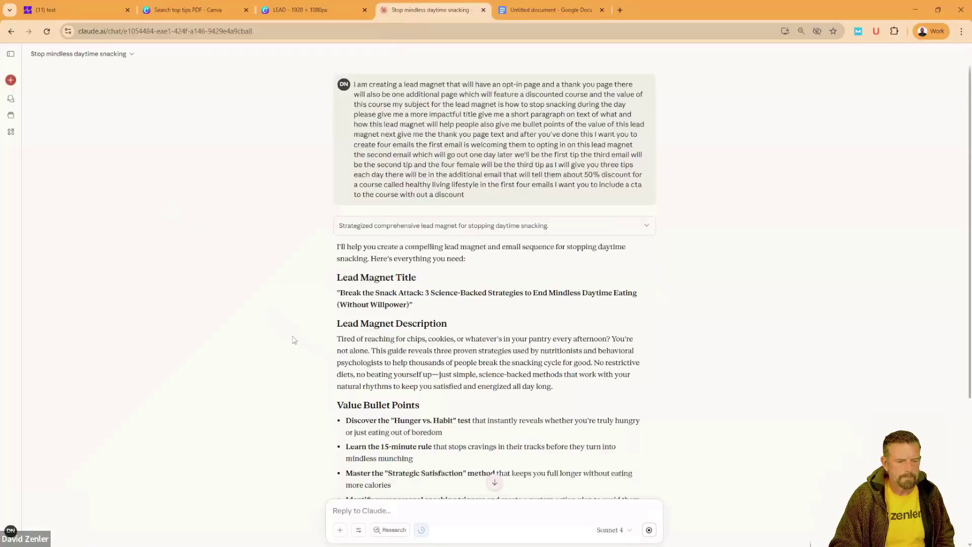
Step: Read through the lead magnet title, description, bullets and thank-you text in Claude's reply
{"action": "scroll", "coordinate": [306, 338], "scroll_direction": "down", "scroll_amount": 4}
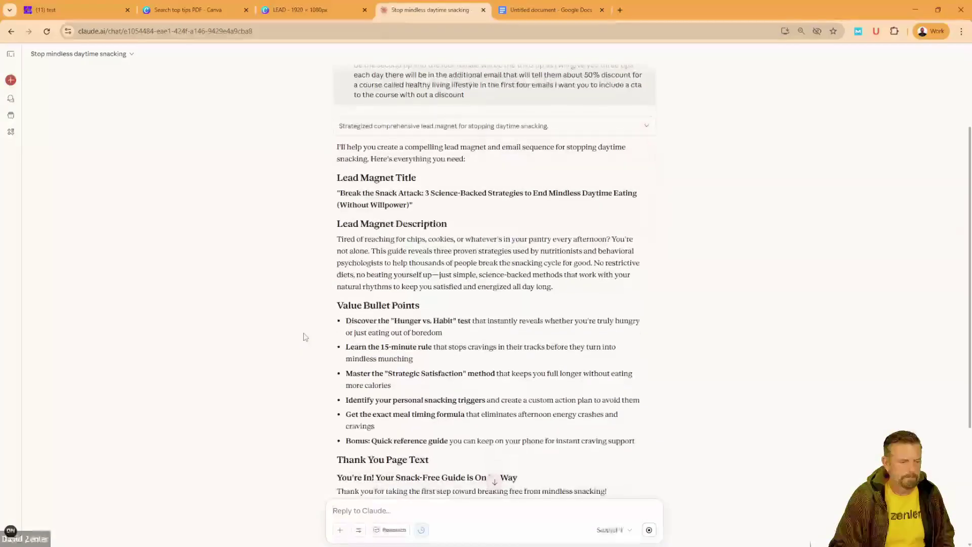
{"action": "scroll", "coordinate": [298, 338], "scroll_direction": "down", "scroll_amount": 2}
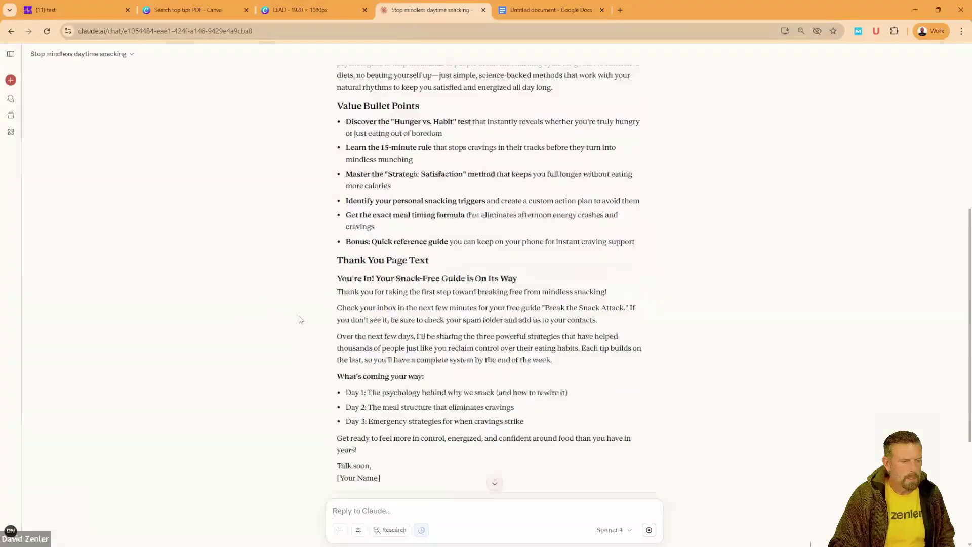
{"action": "scroll", "coordinate": [299, 337], "scroll_direction": "up", "scroll_amount": 3}
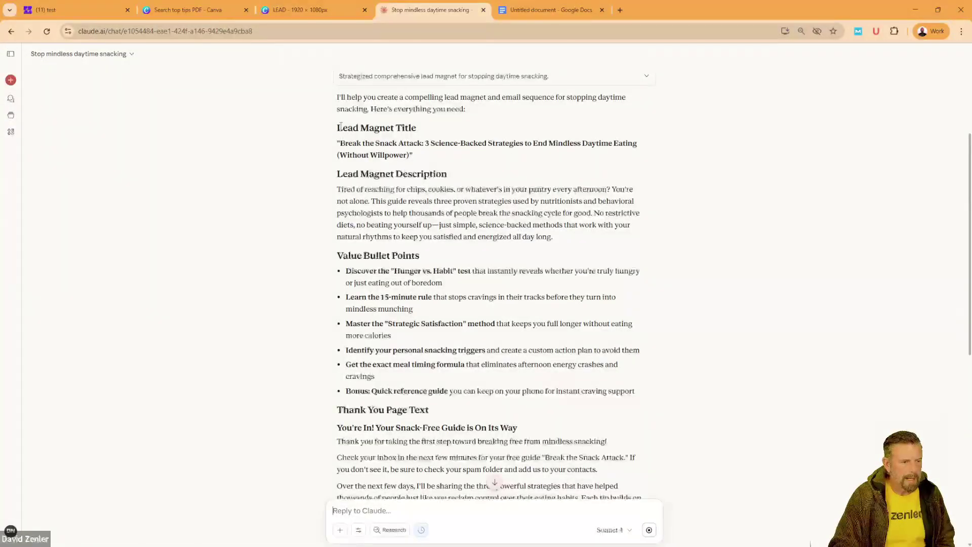
{"action": "left_click_drag", "start_coordinate": [336, 127], "coordinate": [437, 391]}
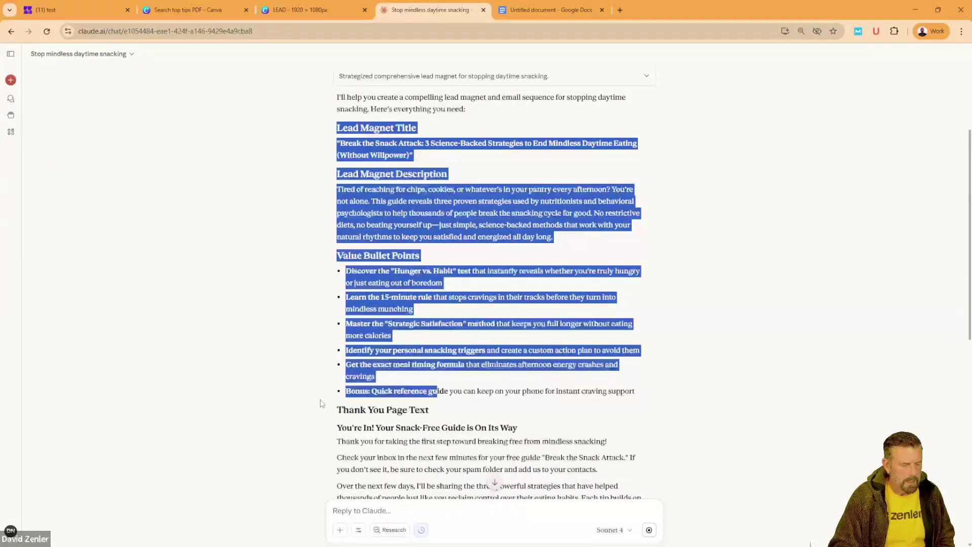
{"action": "scroll", "coordinate": [320, 403], "scroll_direction": "down", "scroll_amount": 3}
{"action": "left_click_drag", "start_coordinate": [337, 260], "coordinate": [552, 426]}
Step: Review the email sequence opening and Email 1's Healthy Living Lifestyle course call-to-action, then return to Canva
{"action": "scroll", "coordinate": [266, 365], "scroll_direction": "down", "scroll_amount": 5}
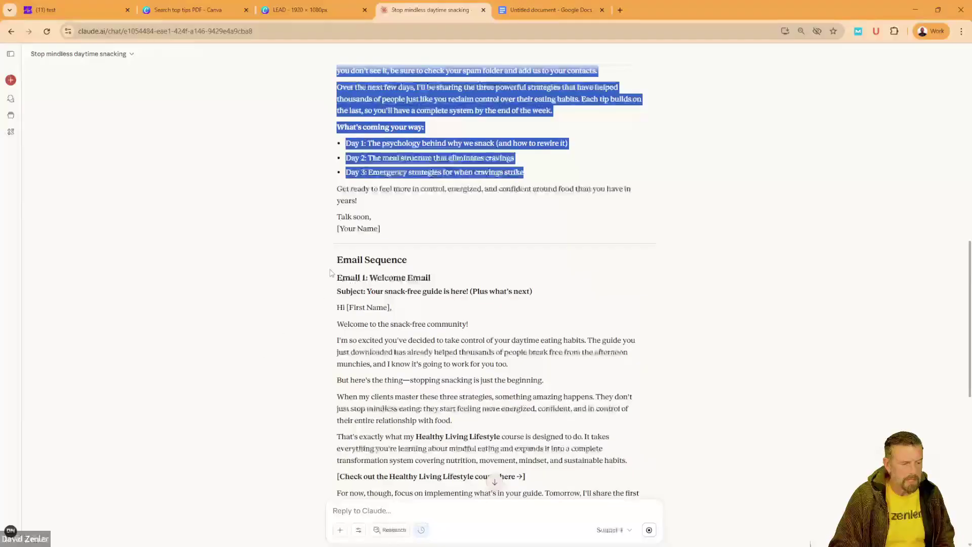
{"action": "left_click_drag", "start_coordinate": [338, 260], "coordinate": [488, 333]}
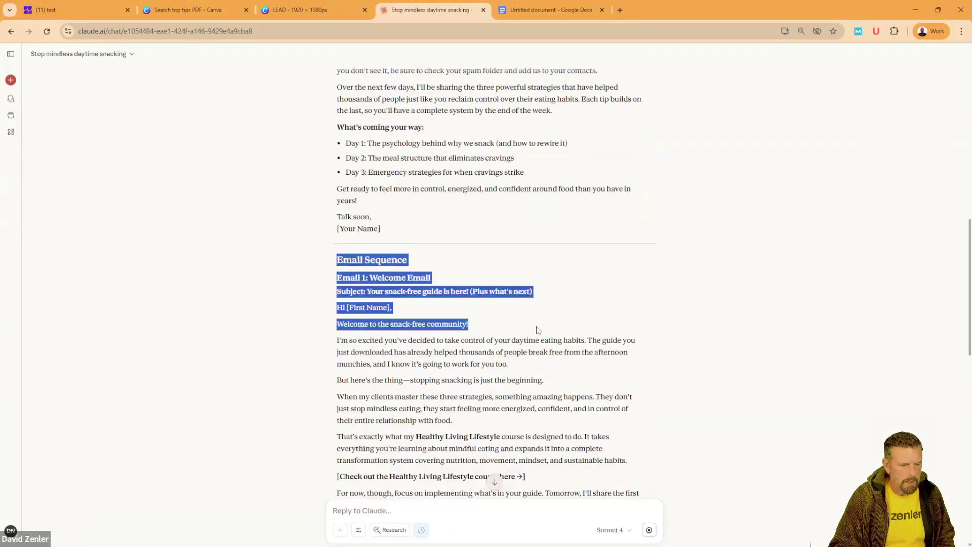
{"action": "scroll", "coordinate": [539, 330], "scroll_direction": "down", "scroll_amount": 2}
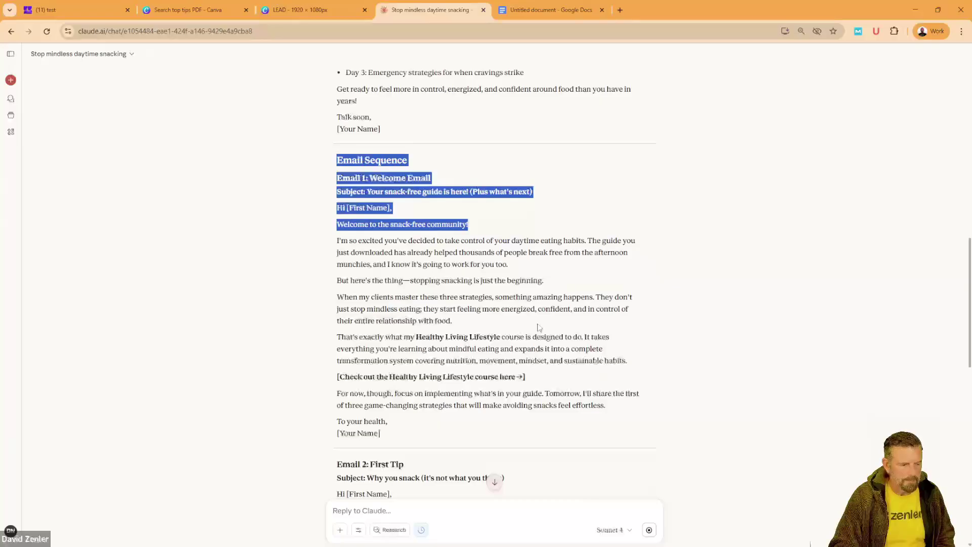
{"action": "scroll", "coordinate": [539, 328], "scroll_direction": "down", "scroll_amount": 1}
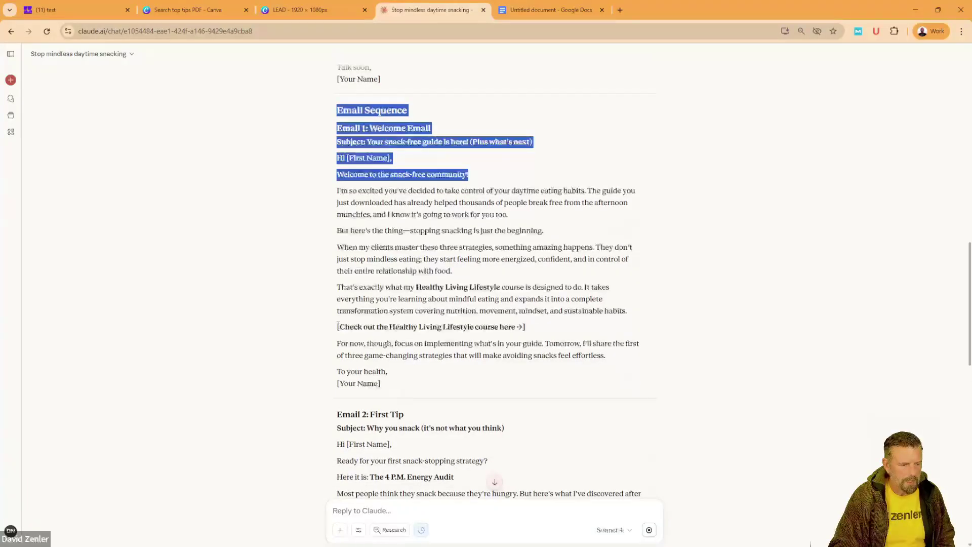
{"action": "left_click_drag", "start_coordinate": [337, 326], "coordinate": [543, 329]}
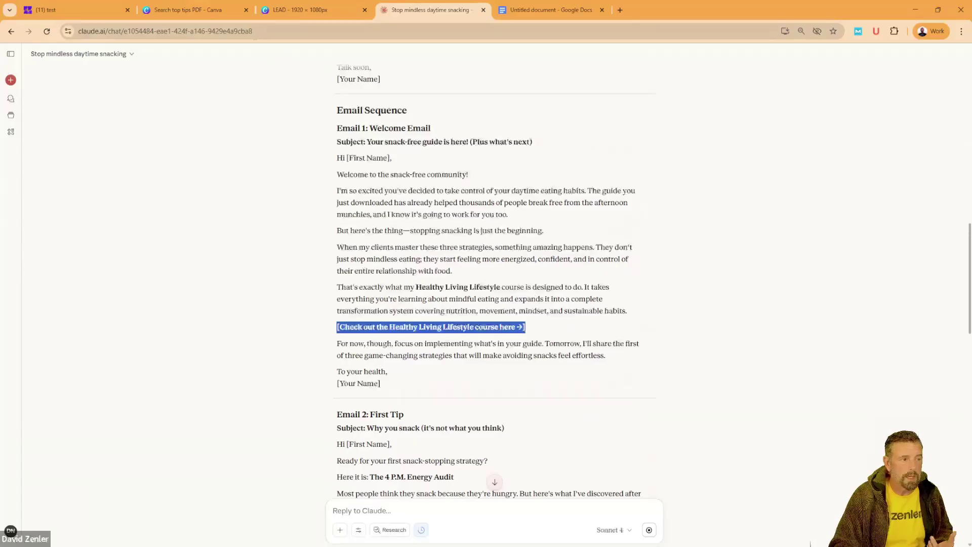
{"action": "left_click", "coordinate": [288, 10]}
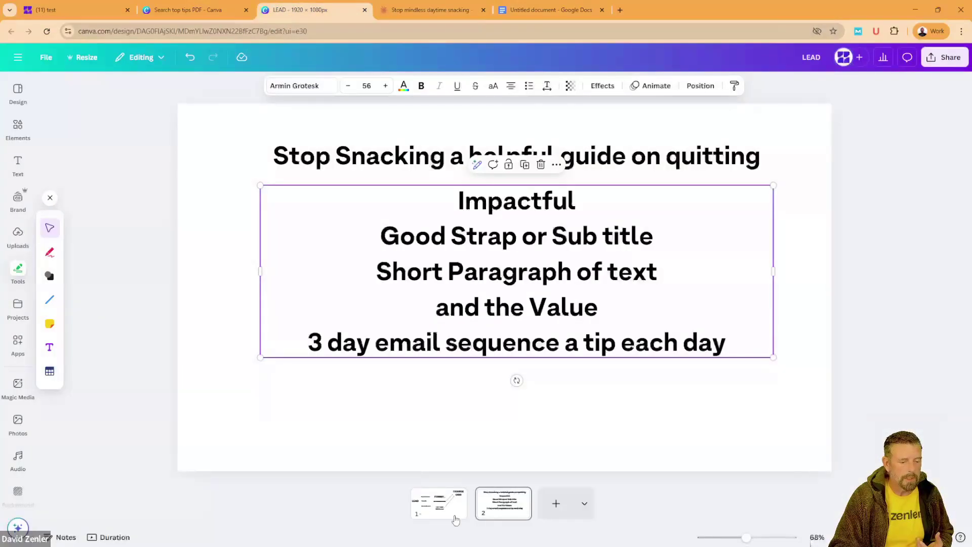
Step: View the funnel diagram on page 1 of the LEAD design, then go back to Claude
{"action": "left_click", "coordinate": [436, 516]}
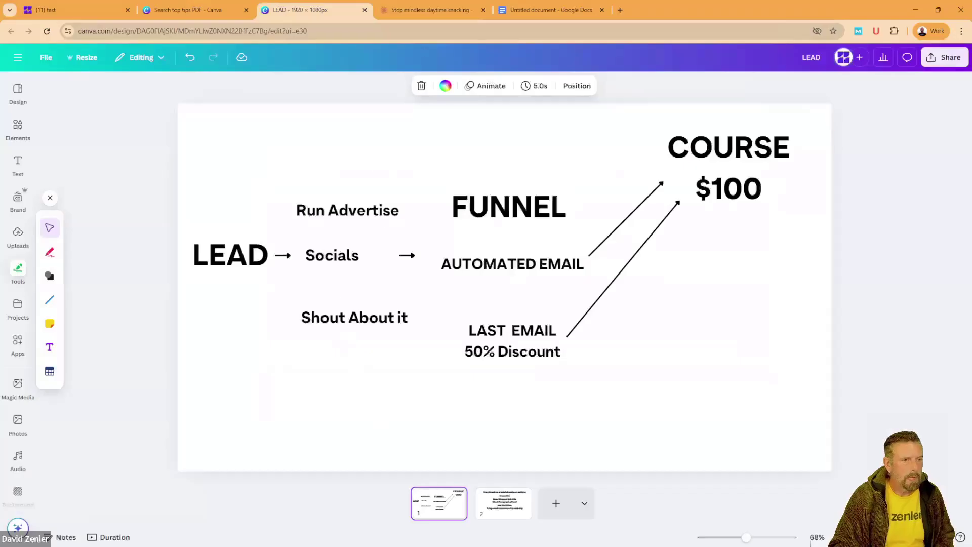
{"action": "left_click", "coordinate": [419, 15]}
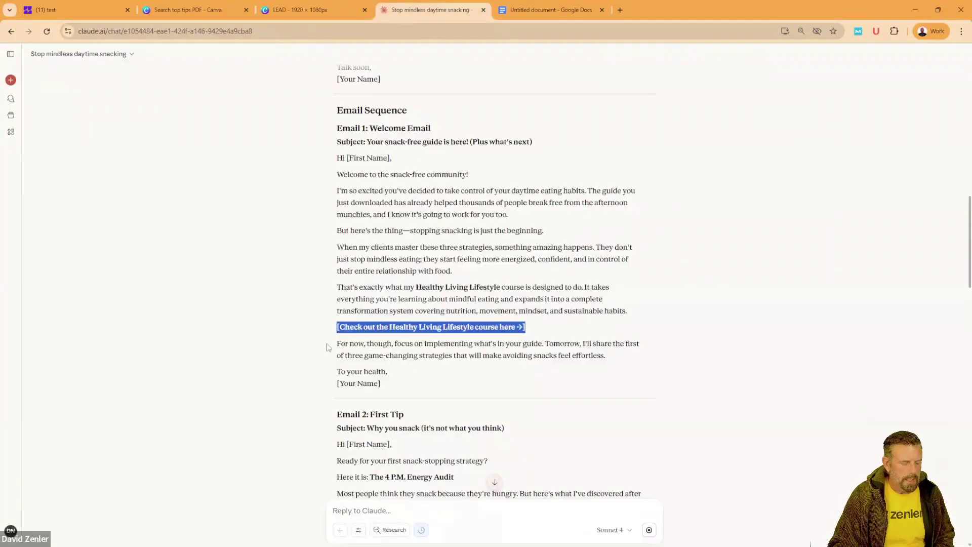
Step: Read Email 2: First Tip, highlighting its heading, subject line and greeting
{"action": "scroll", "coordinate": [328, 347], "scroll_direction": "down", "scroll_amount": 3}
{"action": "left_click_drag", "start_coordinate": [342, 265], "coordinate": [411, 269]}
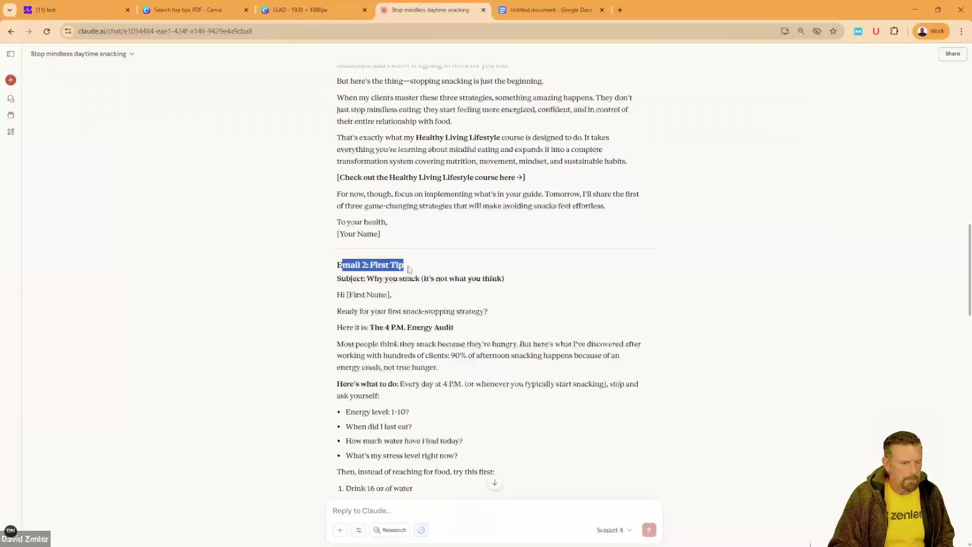
{"action": "left_click", "coordinate": [316, 287]}
{"action": "left_click_drag", "start_coordinate": [350, 264], "coordinate": [427, 268]}
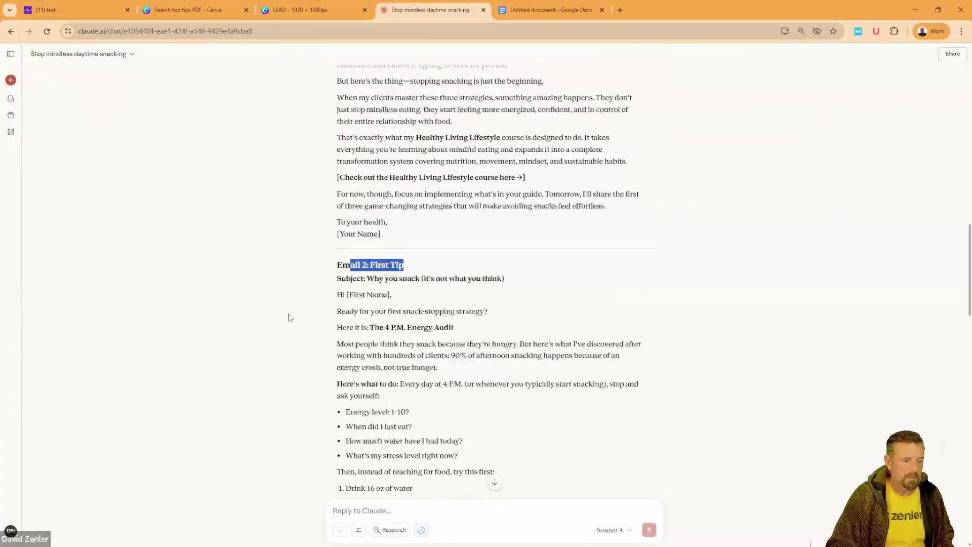
{"action": "left_click", "coordinate": [305, 307]}
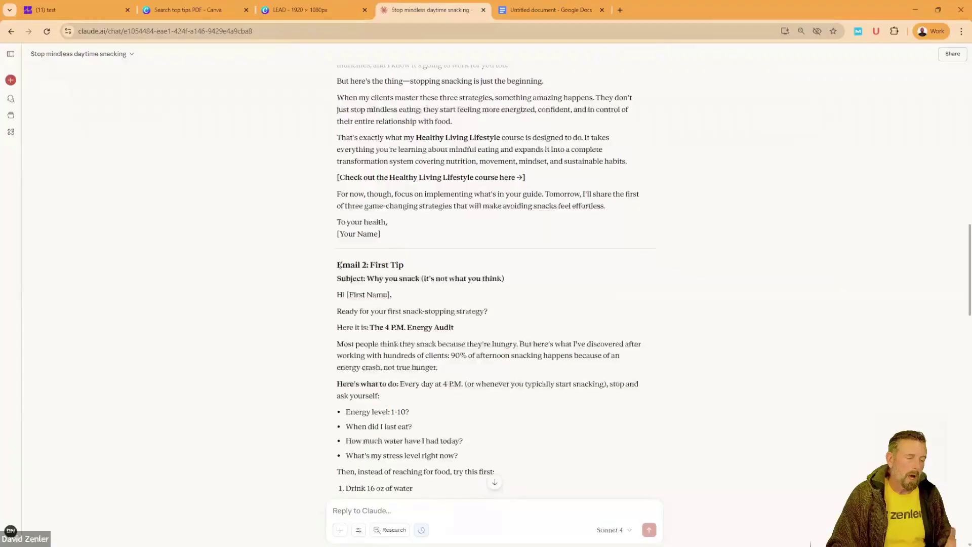
{"action": "left_click_drag", "start_coordinate": [338, 264], "coordinate": [416, 272]}
{"action": "left_click", "coordinate": [328, 312]}
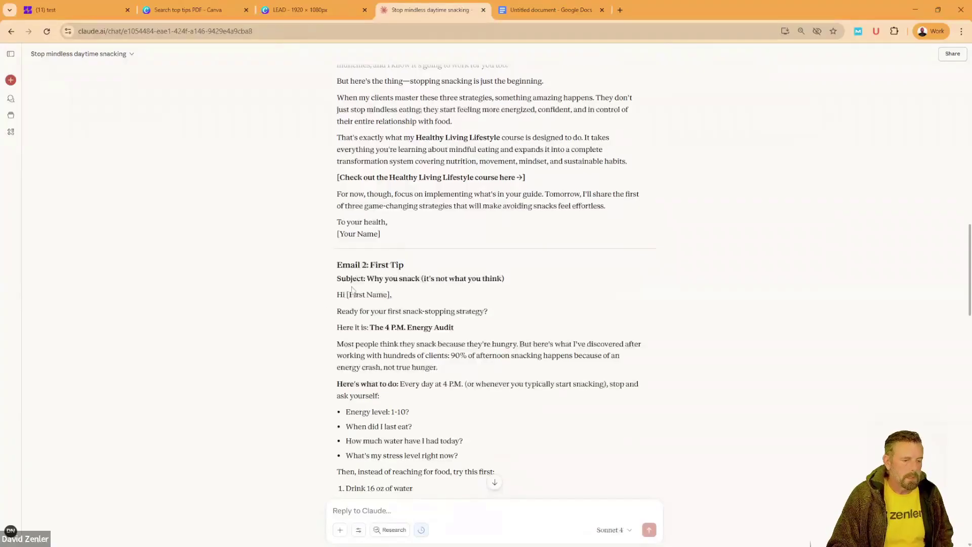
{"action": "scroll", "coordinate": [340, 238], "scroll_direction": "down", "scroll_amount": 1}
{"action": "left_click_drag", "start_coordinate": [338, 233], "coordinate": [428, 262]}
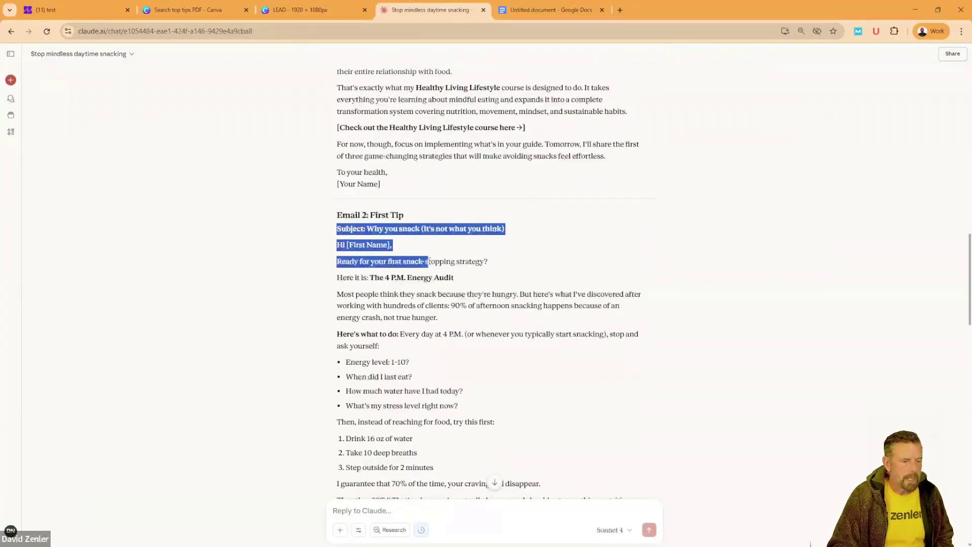
Step: Read Email 3: Second Tip and the rest of the sequence to the end, then move to Google Docs
{"action": "scroll", "coordinate": [292, 314], "scroll_direction": "down", "scroll_amount": 1}
{"action": "scroll", "coordinate": [310, 310], "scroll_direction": "down", "scroll_amount": 1}
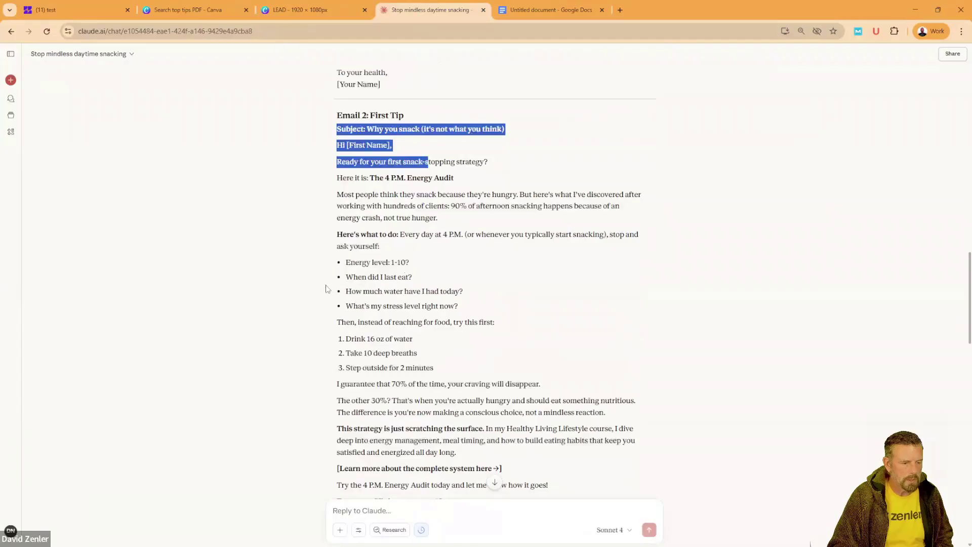
{"action": "scroll", "coordinate": [319, 308], "scroll_direction": "down", "scroll_amount": 6}
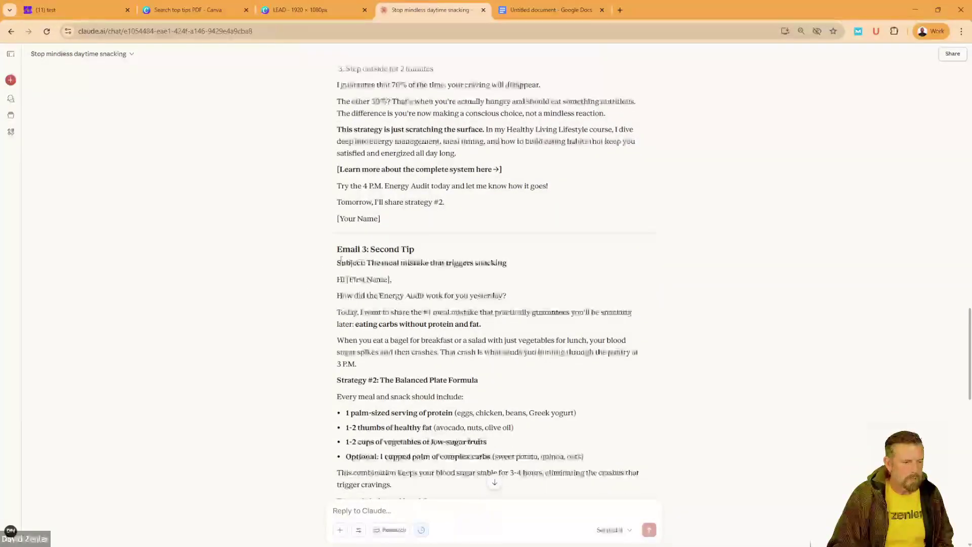
{"action": "left_click_drag", "start_coordinate": [336, 248], "coordinate": [413, 248]}
{"action": "scroll", "coordinate": [295, 326], "scroll_direction": "down", "scroll_amount": 10}
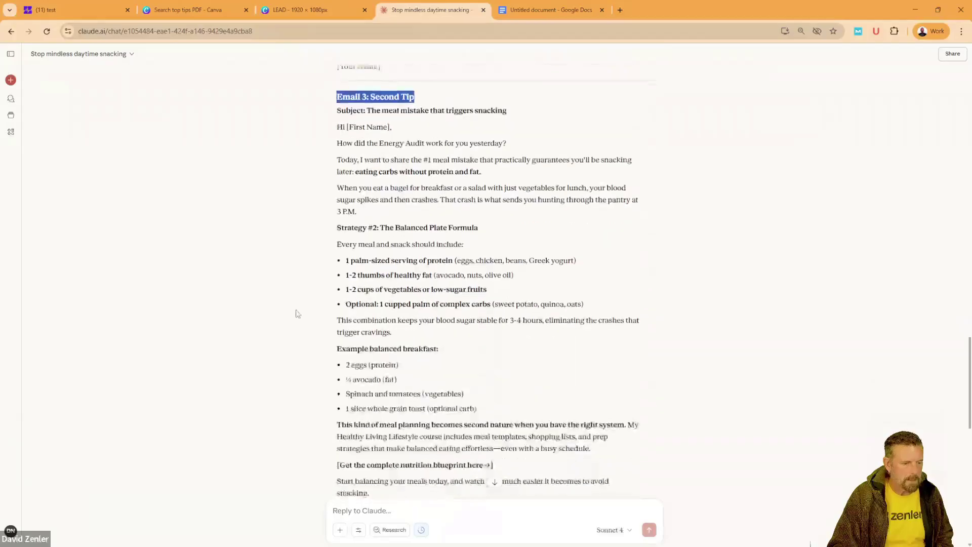
{"action": "left_click_drag", "start_coordinate": [340, 274], "coordinate": [431, 274]}
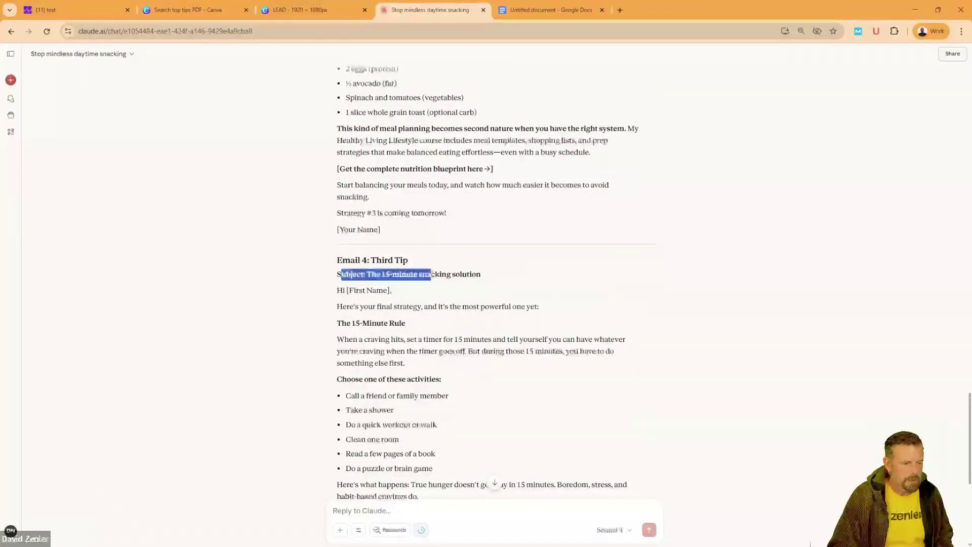
{"action": "scroll", "coordinate": [316, 298], "scroll_direction": "down", "scroll_amount": 2}
{"action": "scroll", "coordinate": [317, 299], "scroll_direction": "down", "scroll_amount": 4}
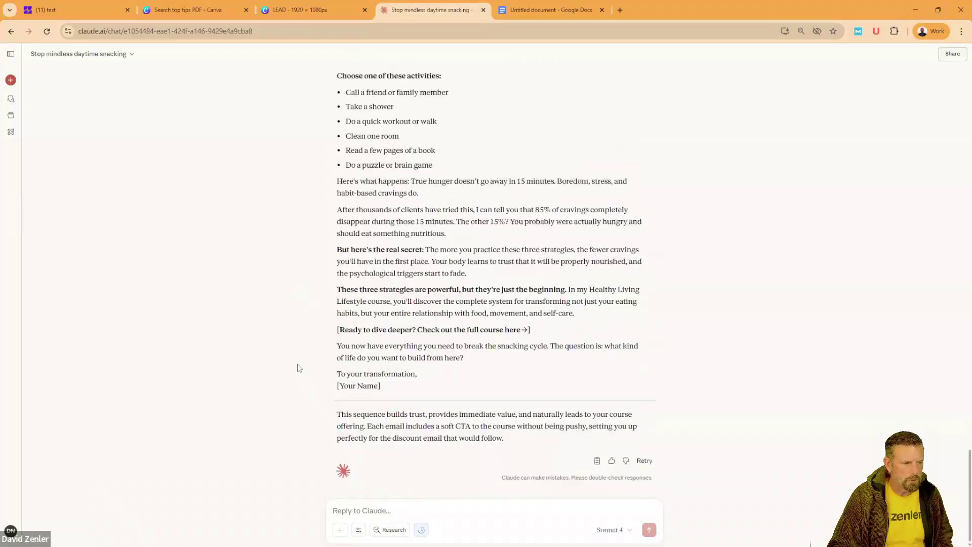
{"action": "scroll", "coordinate": [299, 368], "scroll_direction": "up", "scroll_amount": 3}
{"action": "scroll", "coordinate": [298, 366], "scroll_direction": "down", "scroll_amount": 3}
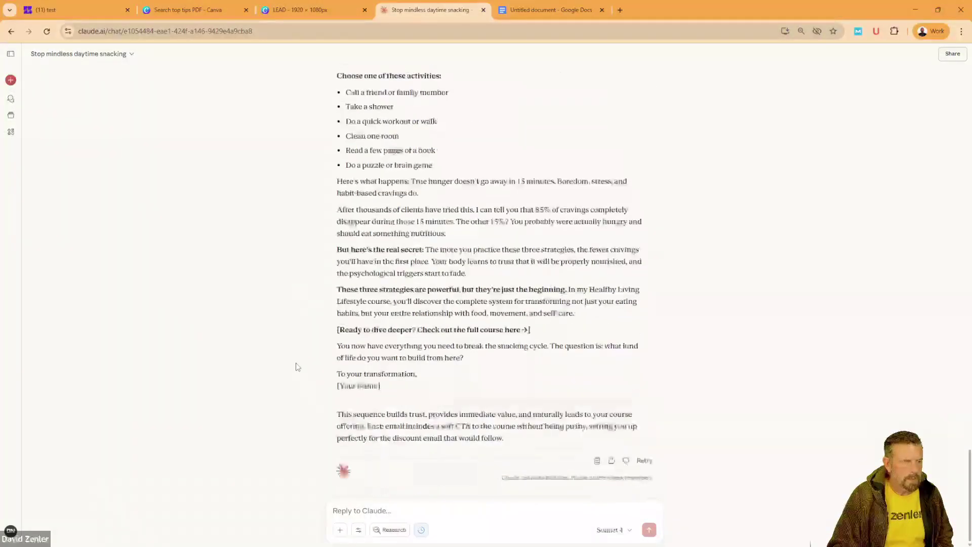
{"action": "left_click", "coordinate": [349, 510]}
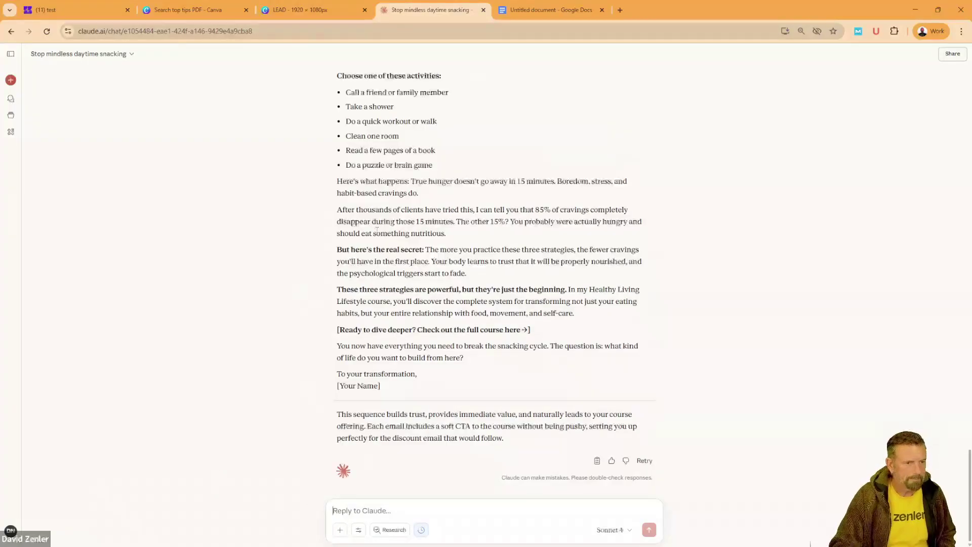
{"action": "left_click", "coordinate": [527, 10]}
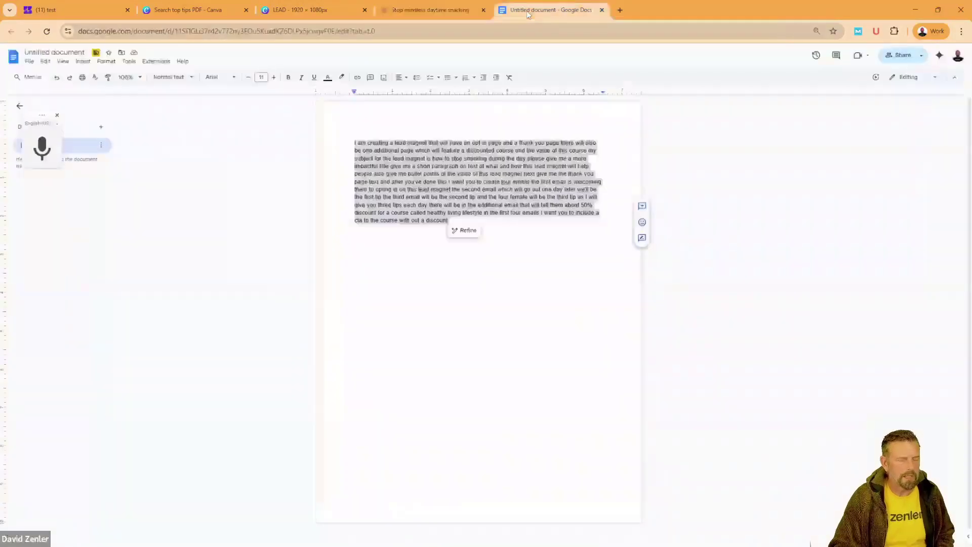
Step: Dictate a new paragraph requesting a 50%-off Healthy Lifestyle course email and discount page, and copy it
{"action": "left_click", "coordinate": [495, 221]}
{"action": "key", "text": "Return"}
{"action": "key", "text": "Return"}
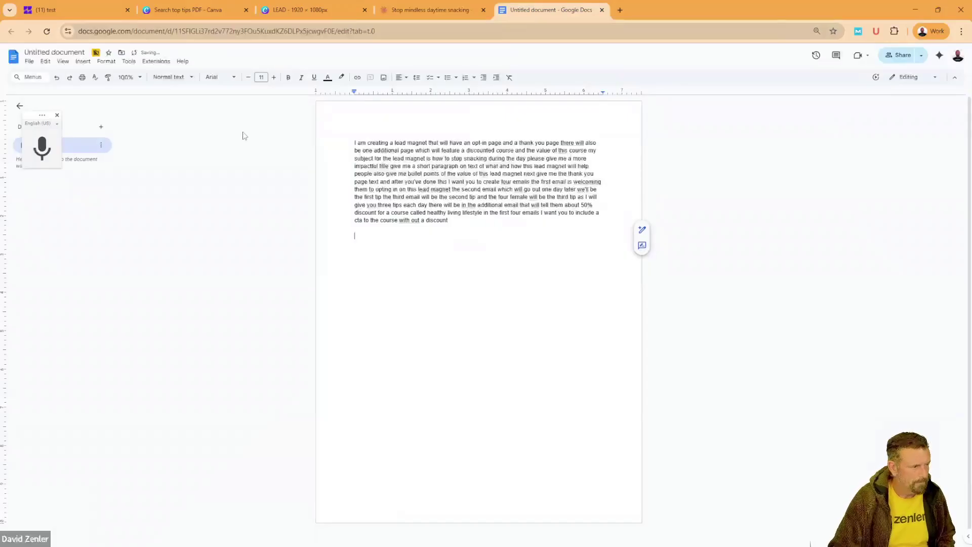
{"action": "left_click", "coordinate": [42, 148]}
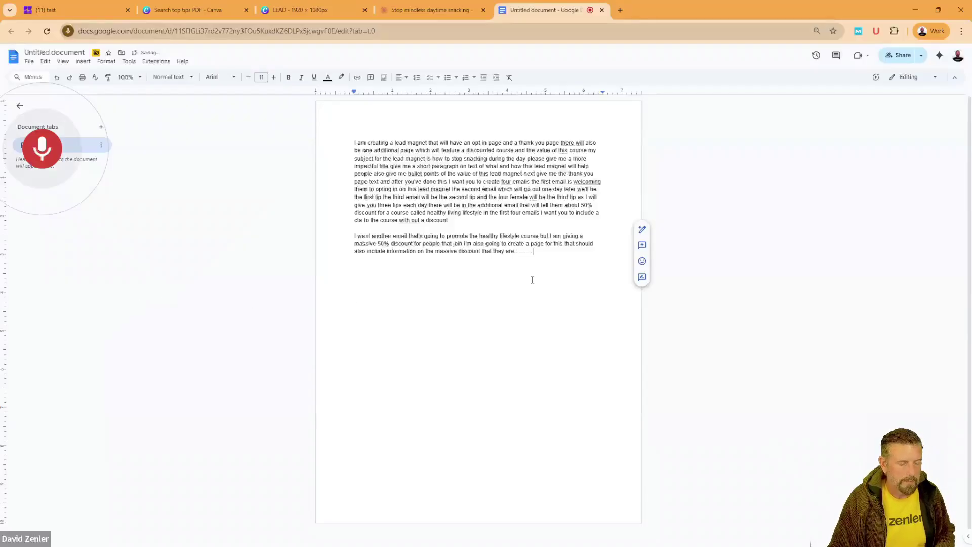
{"action": "left_click", "coordinate": [42, 148]}
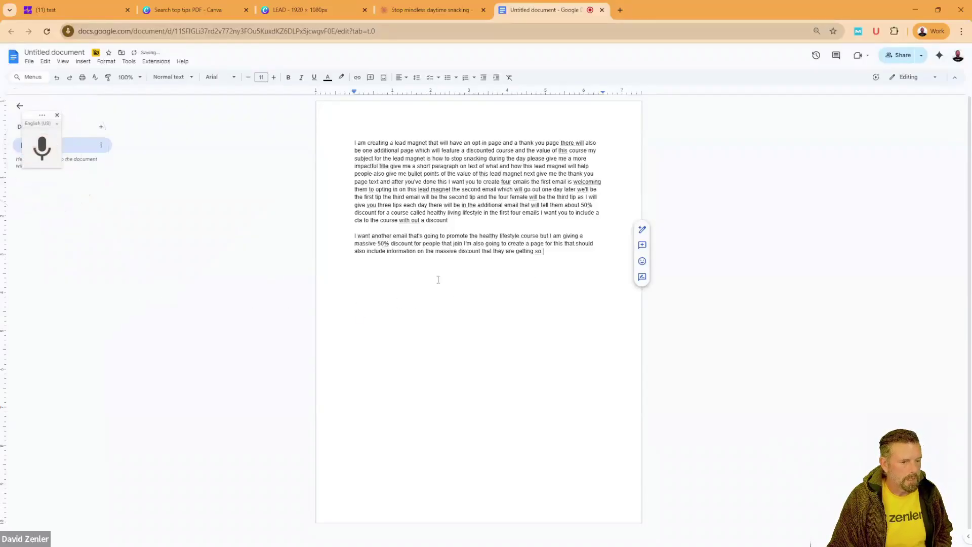
{"action": "left_click_drag", "start_coordinate": [565, 257], "coordinate": [329, 236]}
{"action": "key", "text": "ctrl+c"}
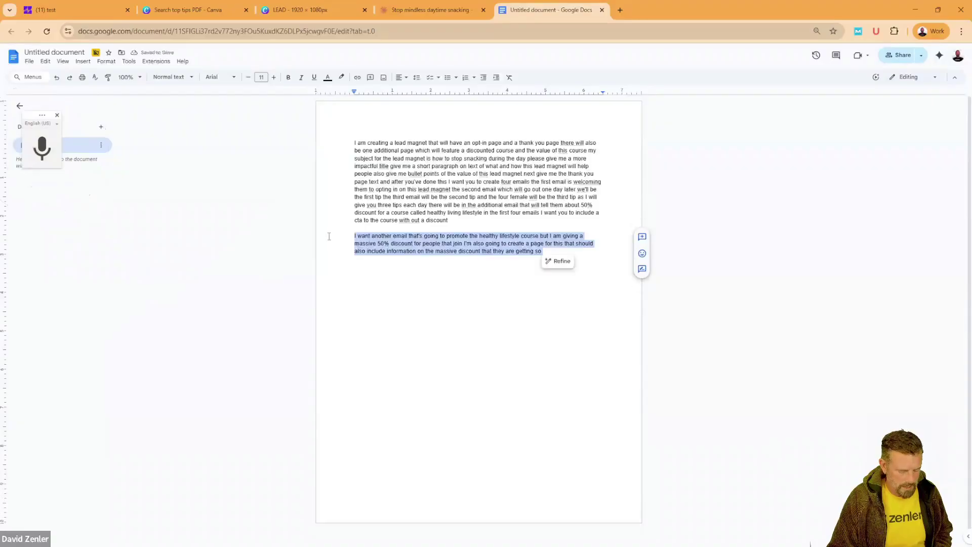
{"action": "left_click", "coordinate": [403, 10]}
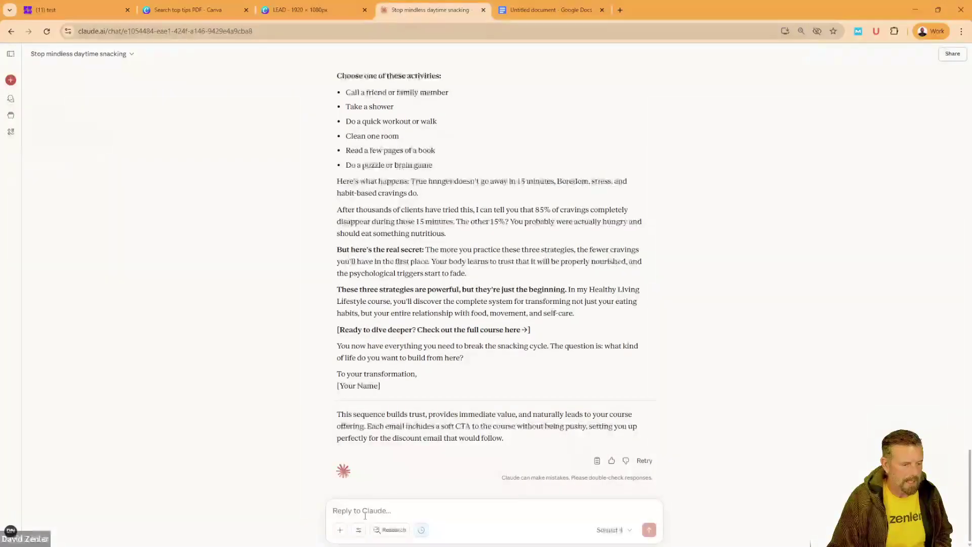
Step: Send the pasted 50%-off request to Claude and read the returned discount email's subject and opening
{"action": "key", "text": "ctrl+v"}
{"action": "key", "text": "Return"}
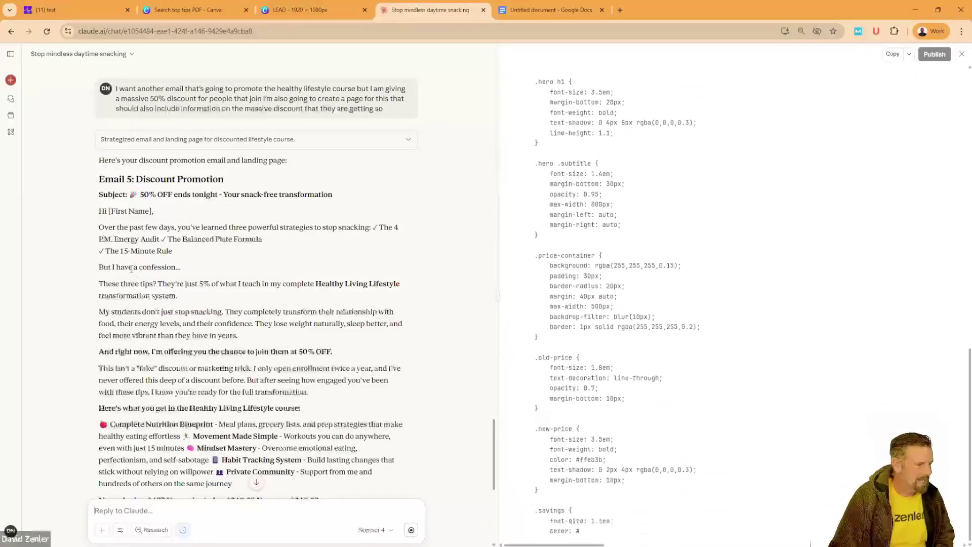
{"action": "left_click_drag", "start_coordinate": [108, 227], "coordinate": [251, 277]}
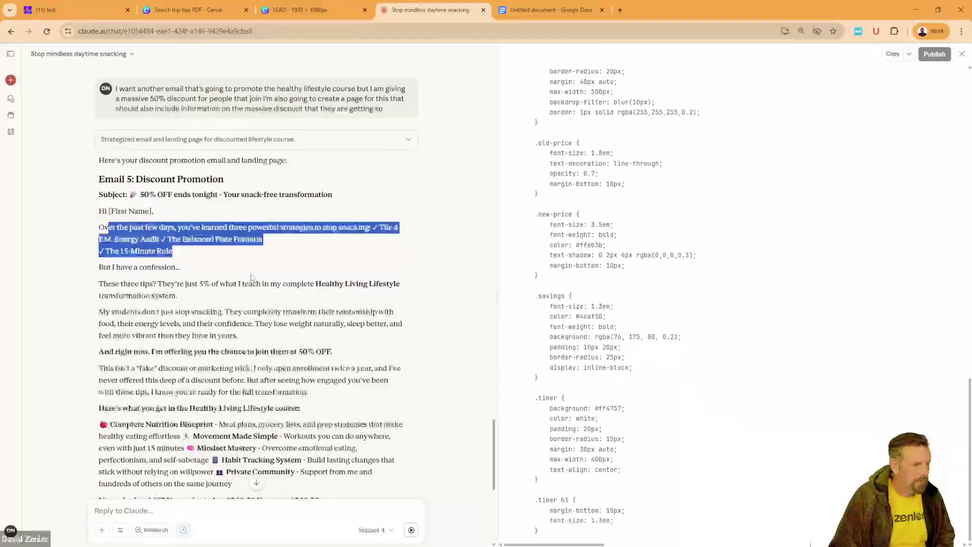
{"action": "left_click", "coordinate": [252, 278]}
{"action": "left_click_drag", "start_coordinate": [163, 194], "coordinate": [153, 212]}
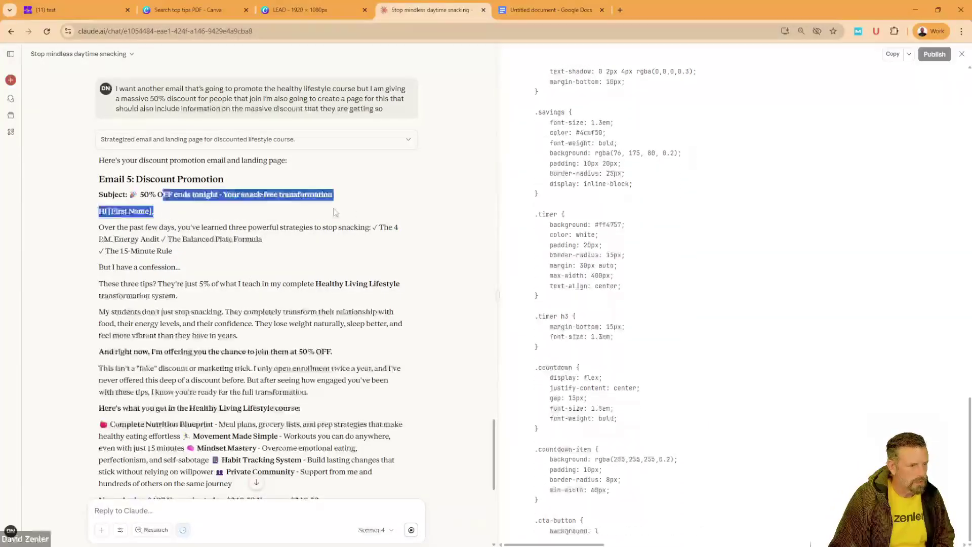
{"action": "left_click", "coordinate": [315, 231]}
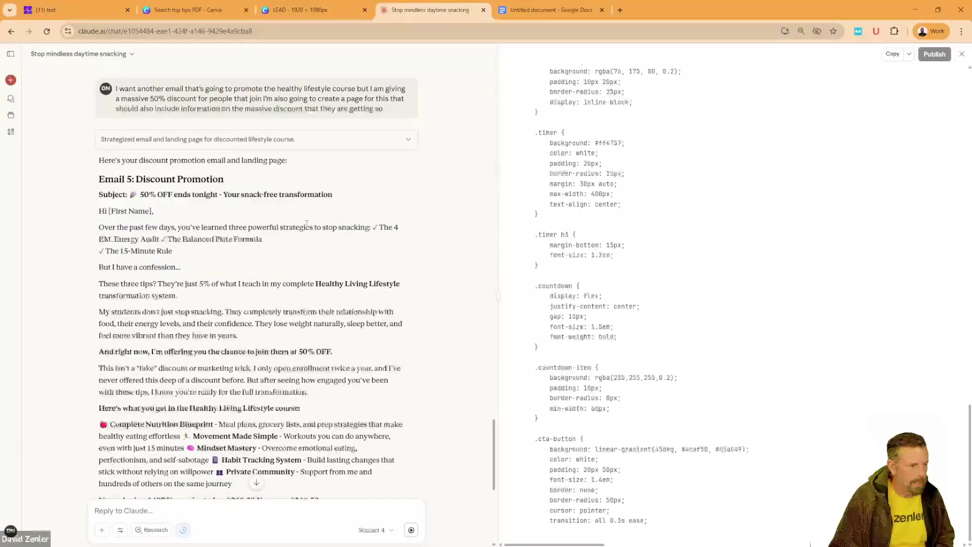
Step: Remove /buy/plan/173900 from the Zenler checkout URL to view the $100 Healthy Lifestyle Course page
{"action": "left_click", "coordinate": [73, 8]}
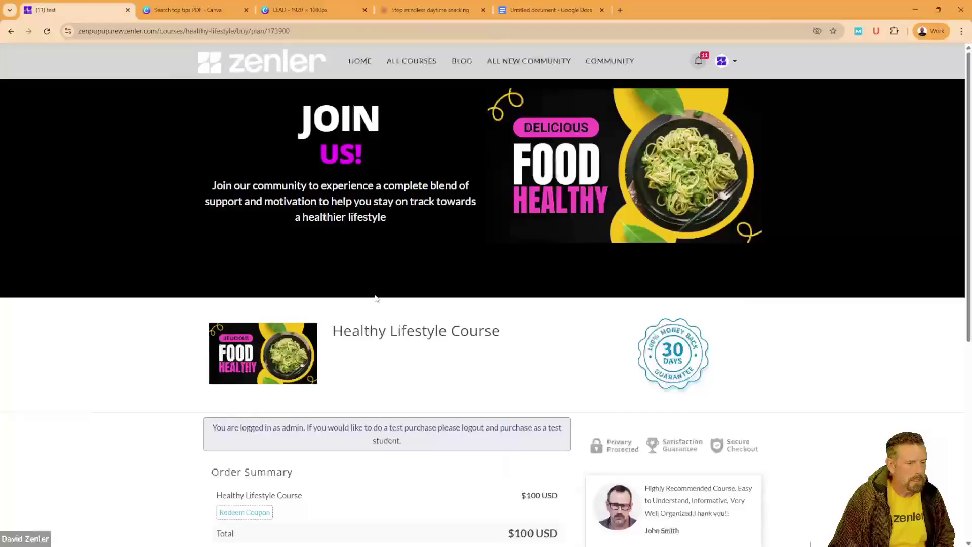
{"action": "left_click_drag", "start_coordinate": [363, 331], "coordinate": [499, 333]}
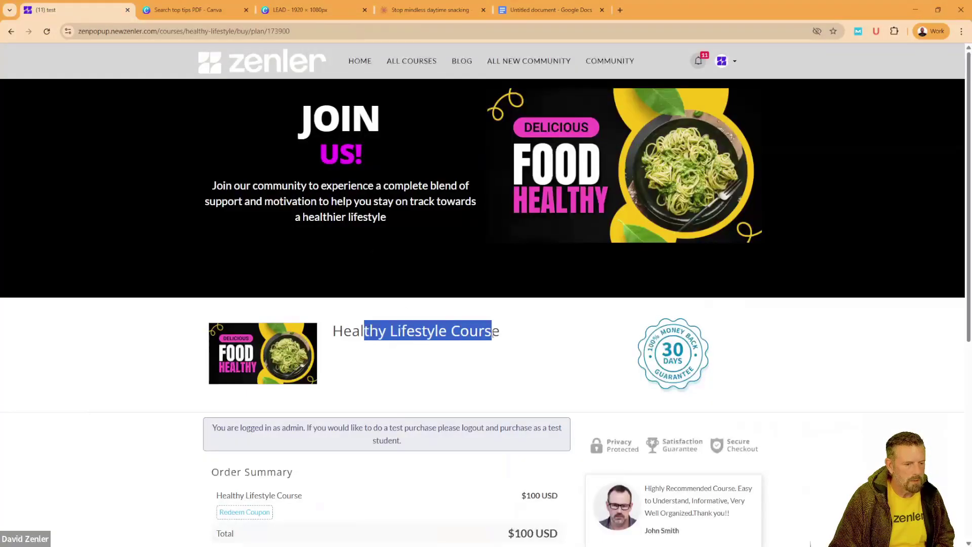
{"action": "left_click", "coordinate": [529, 328]}
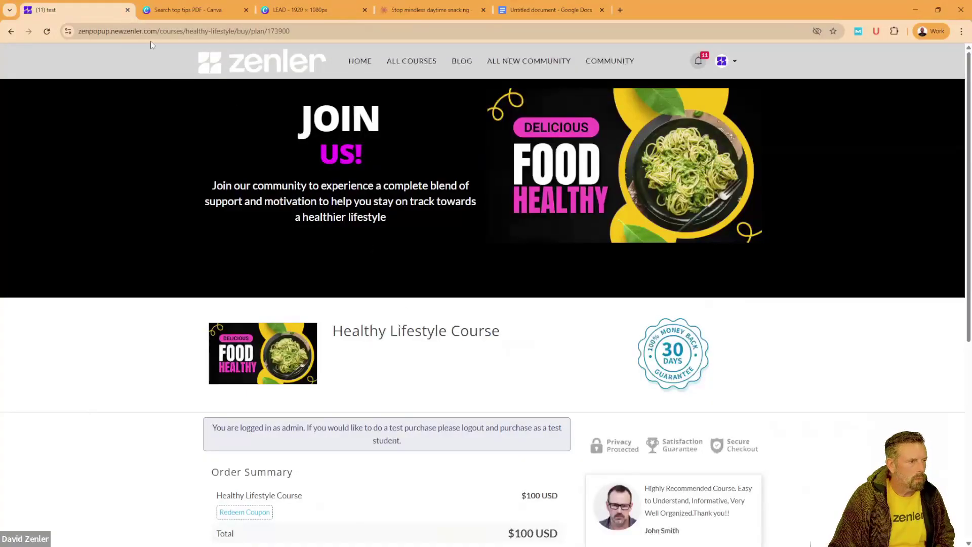
{"action": "left_click_drag", "start_coordinate": [313, 31], "coordinate": [258, 31]}
{"action": "key", "text": "Delete"}
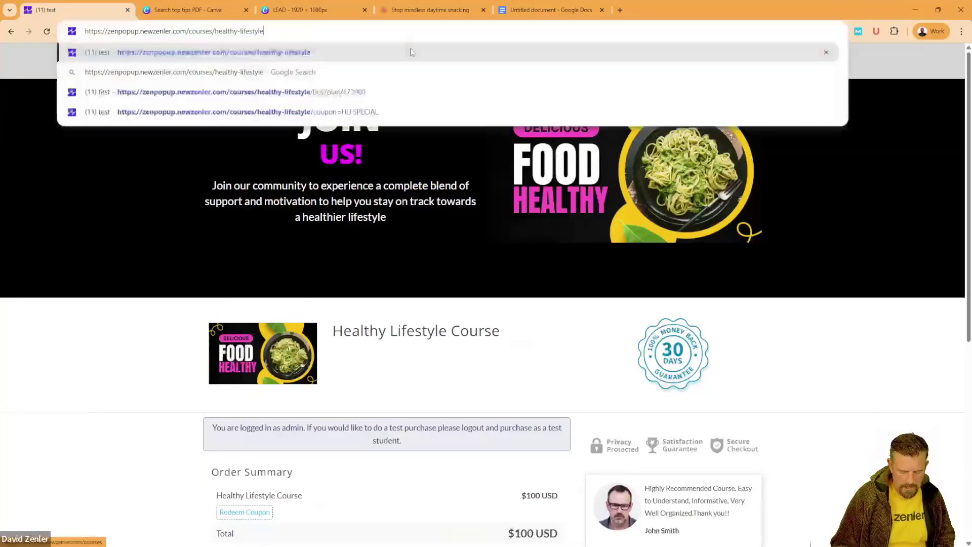
{"action": "key", "text": "Return"}
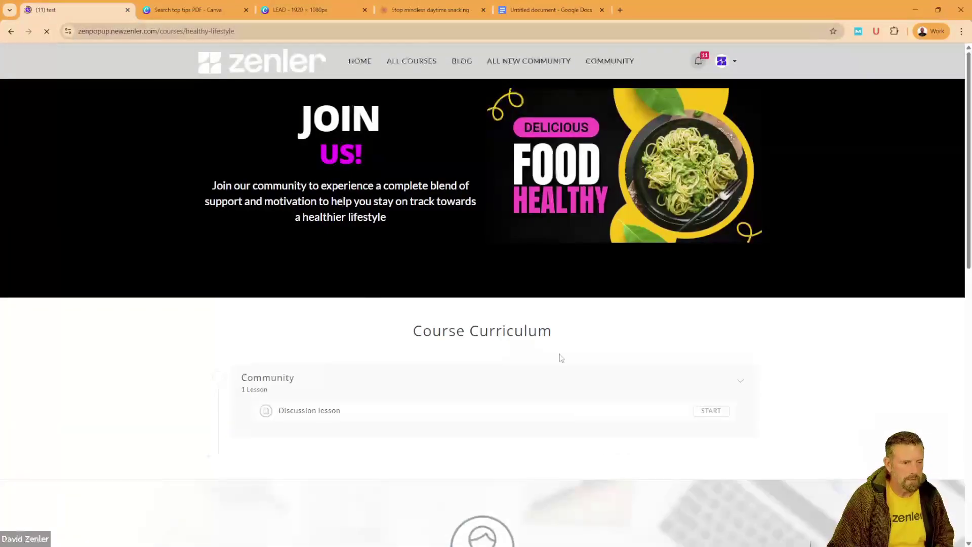
{"action": "scroll", "coordinate": [532, 257], "scroll_direction": "down", "scroll_amount": 1}
{"action": "scroll", "coordinate": [532, 257], "scroll_direction": "down", "scroll_amount": 10}
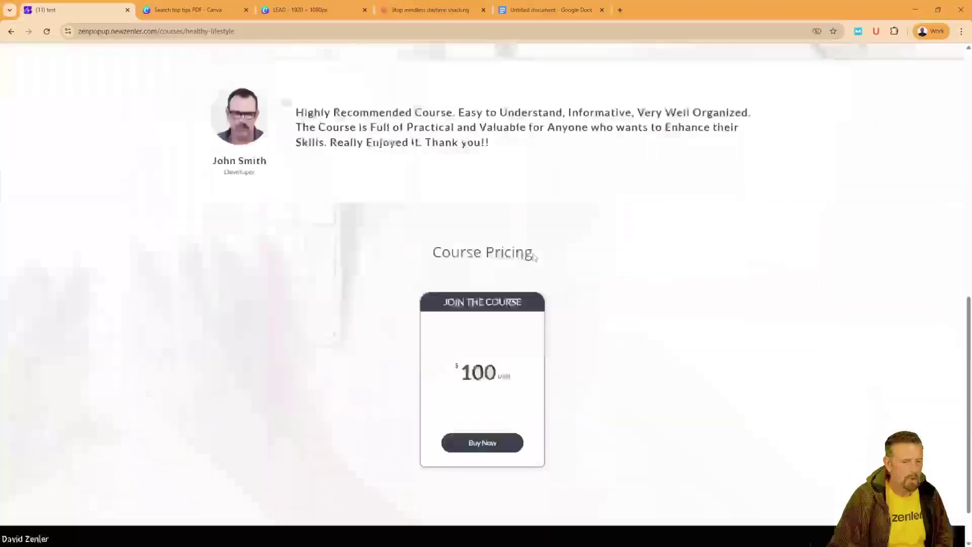
{"action": "scroll", "coordinate": [530, 255], "scroll_direction": "up", "scroll_amount": 6}
{"action": "scroll", "coordinate": [530, 254], "scroll_direction": "up", "scroll_amount": 5}
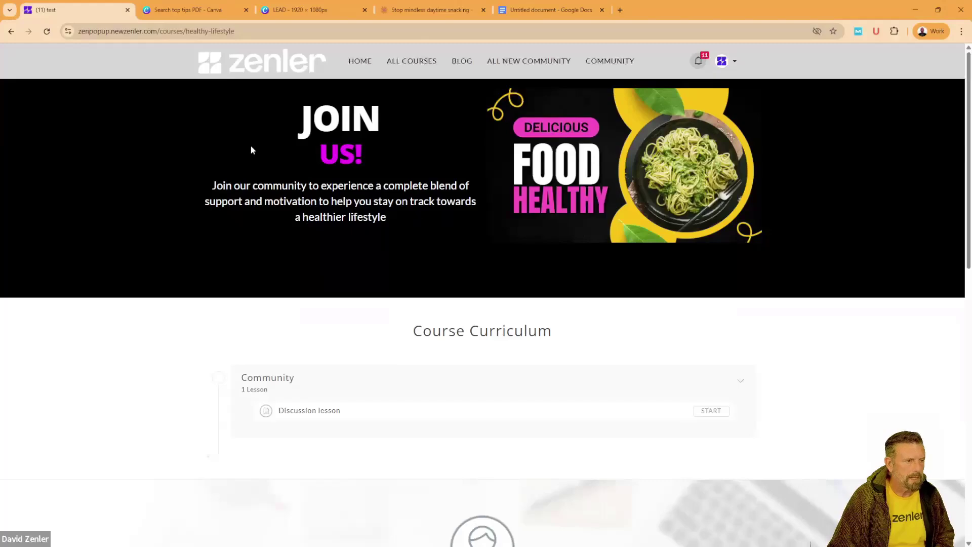
{"action": "left_click", "coordinate": [434, 12]}
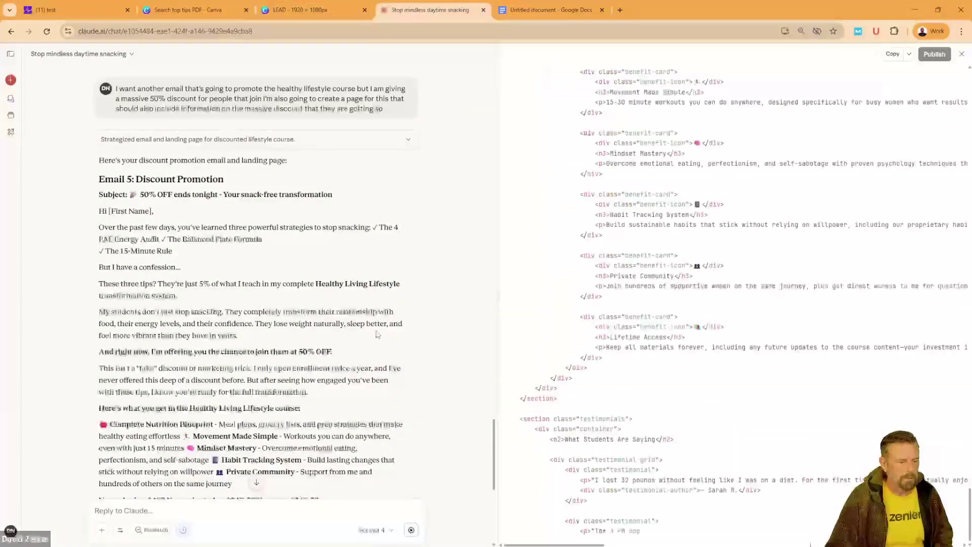
Step: Scroll through the discount email and landing-page preview showing $248.50, down from $497, with countdown
{"action": "scroll", "coordinate": [377, 334], "scroll_direction": "down", "scroll_amount": 7}
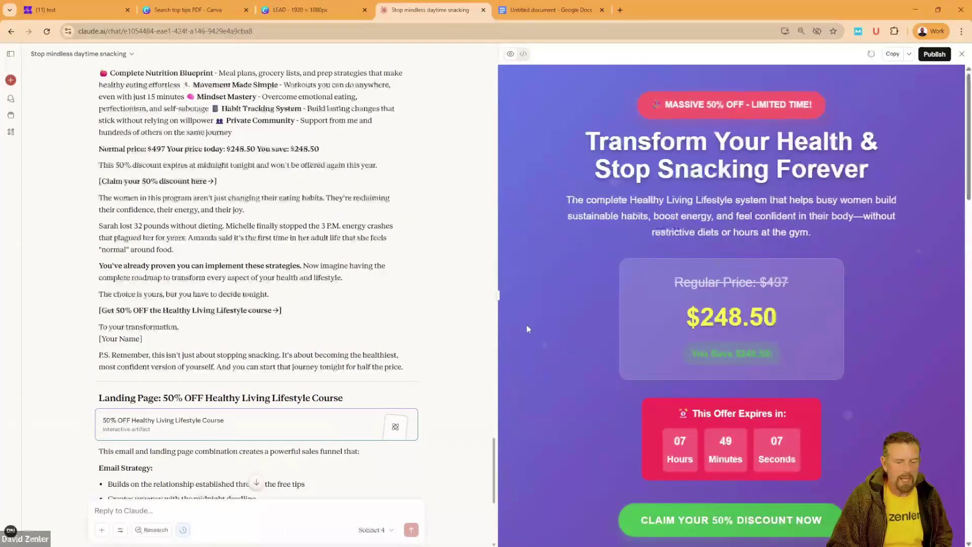
{"action": "scroll", "coordinate": [570, 330], "scroll_direction": "down", "scroll_amount": 2}
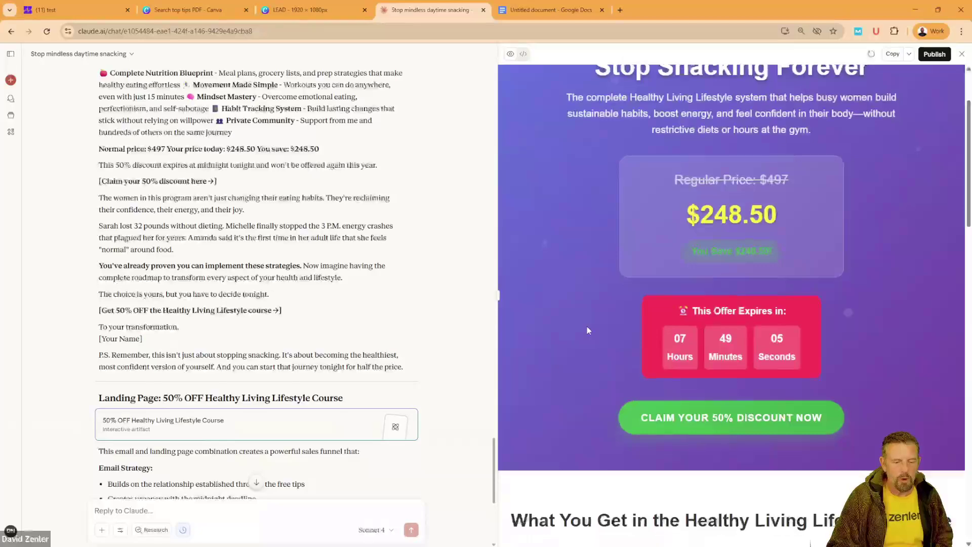
{"action": "scroll", "coordinate": [587, 330], "scroll_direction": "down", "scroll_amount": 10}
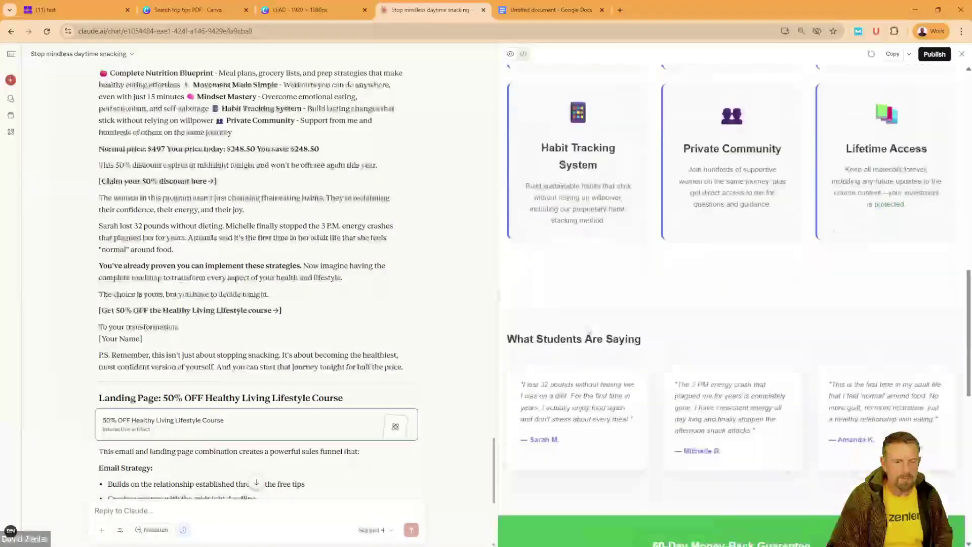
{"action": "scroll", "coordinate": [584, 322], "scroll_direction": "up", "scroll_amount": 12}
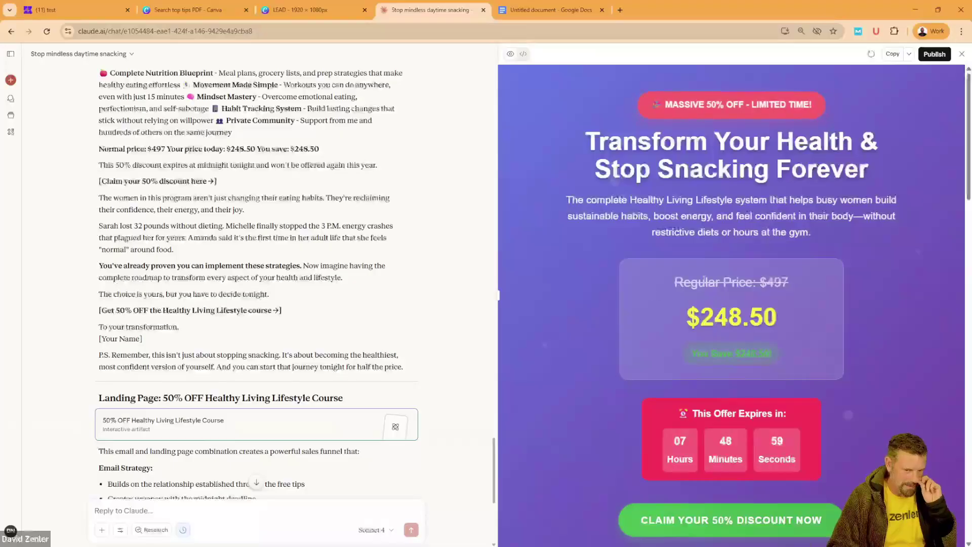
{"action": "scroll", "coordinate": [631, 275], "scroll_direction": "down", "scroll_amount": 10}
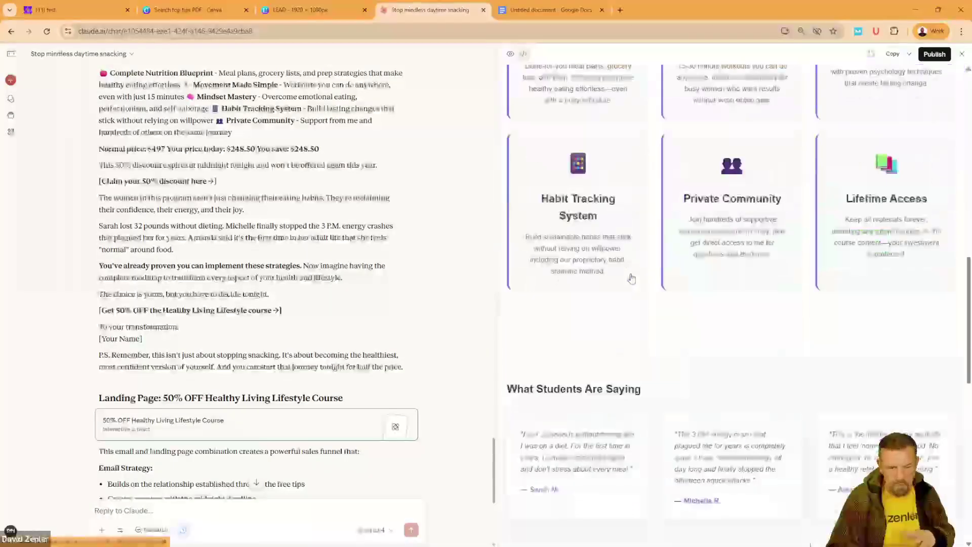
{"action": "scroll", "coordinate": [632, 277], "scroll_direction": "down", "scroll_amount": 4}
{"action": "scroll", "coordinate": [631, 277], "scroll_direction": "up", "scroll_amount": 5}
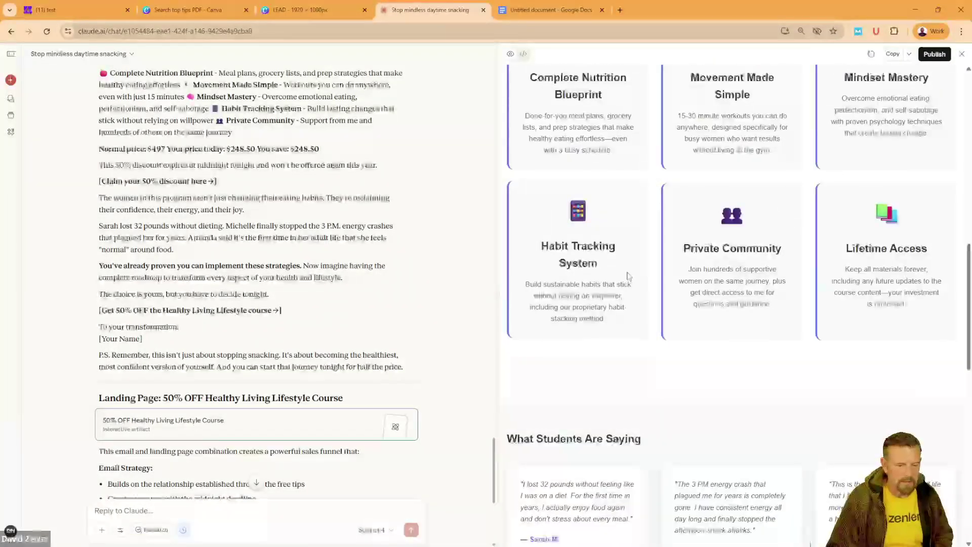
{"action": "scroll", "coordinate": [561, 304], "scroll_direction": "down", "scroll_amount": 4}
{"action": "scroll", "coordinate": [561, 304], "scroll_direction": "up", "scroll_amount": 12}
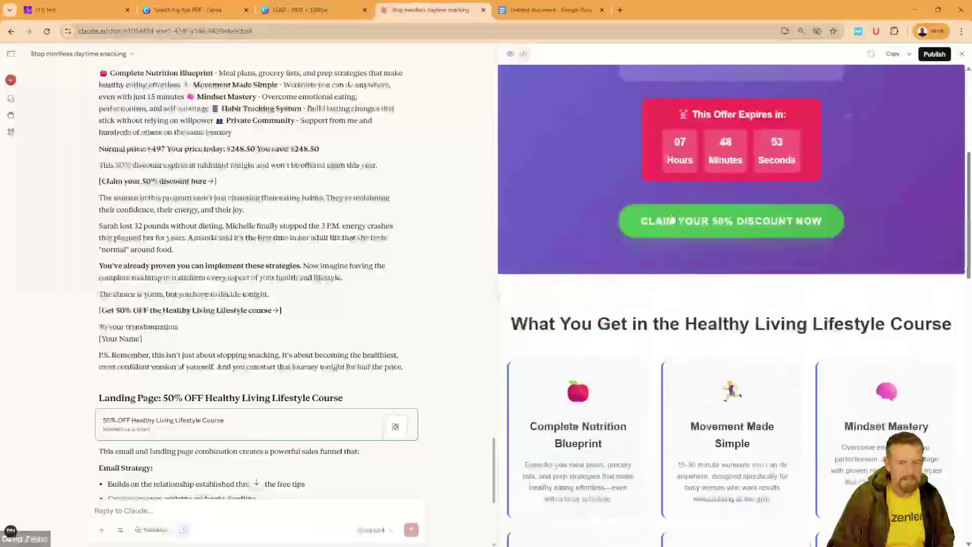
{"action": "scroll", "coordinate": [401, 238], "scroll_direction": "up", "scroll_amount": 13}
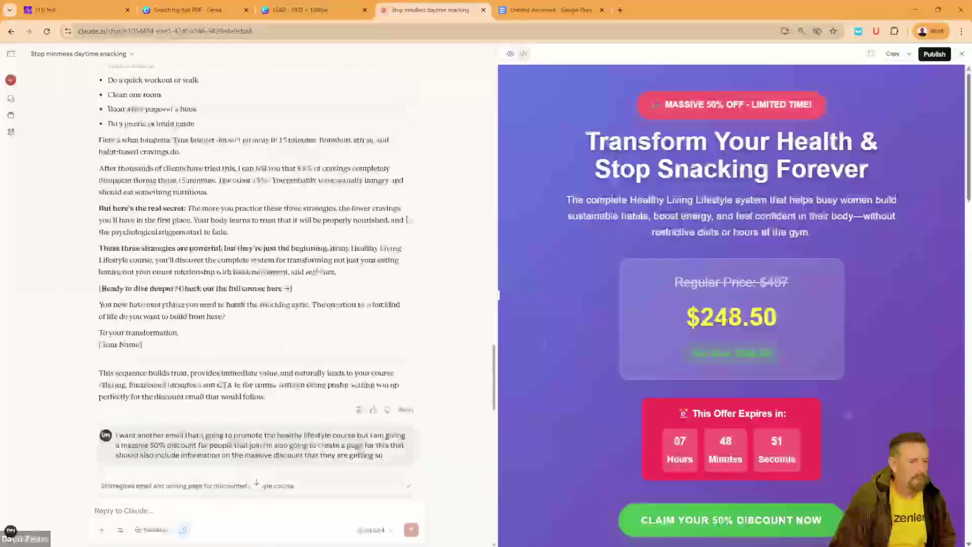
{"action": "left_click_drag", "start_coordinate": [494, 369], "coordinate": [461, 54]}
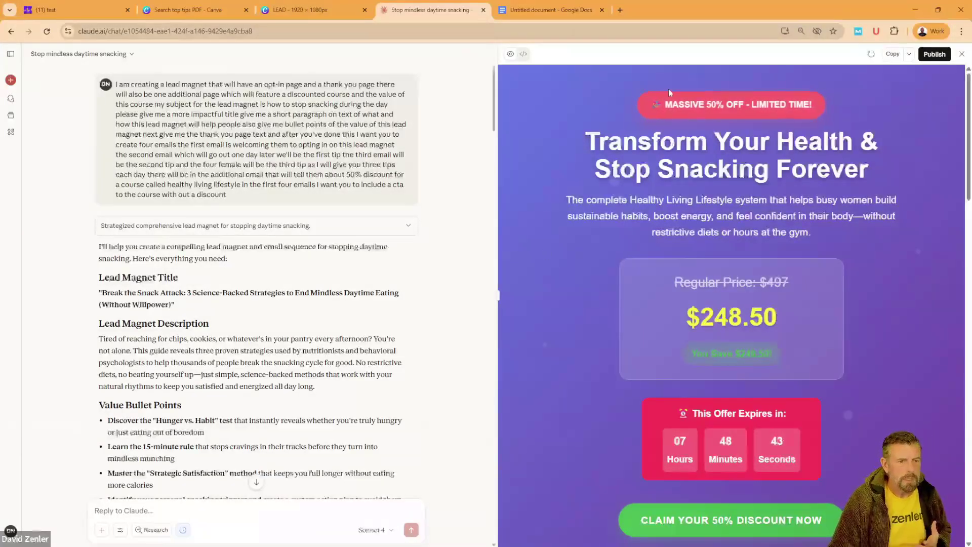
{"action": "left_click", "coordinate": [569, 10]}
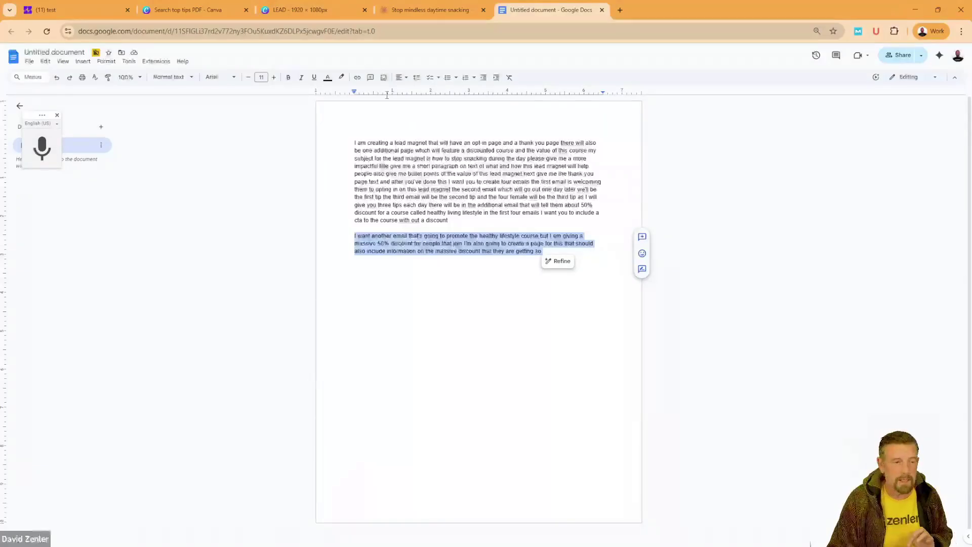
Step: Close the Google Docs notes, glance at the Zenler course page, and return to Canva's LEAD design
{"action": "left_click", "coordinate": [603, 10]}
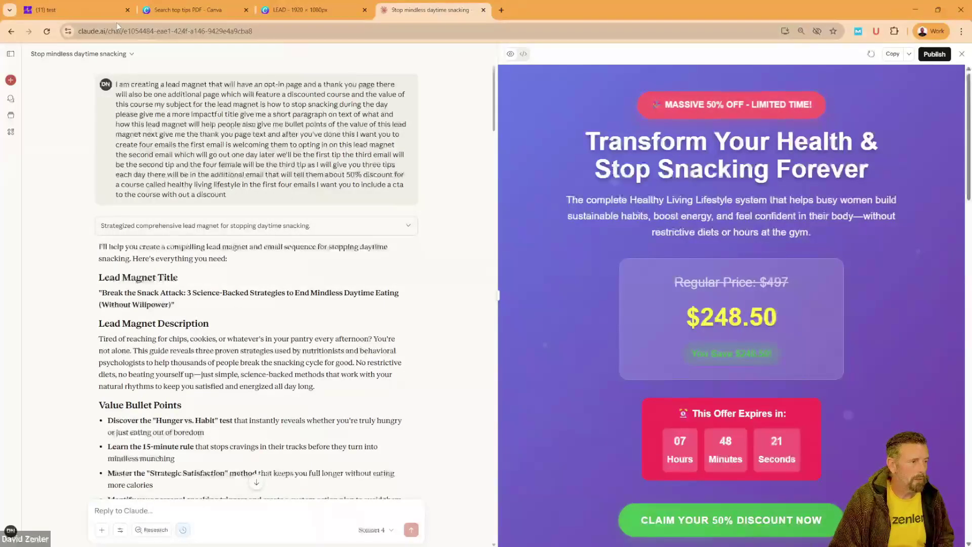
{"action": "left_click", "coordinate": [75, 10]}
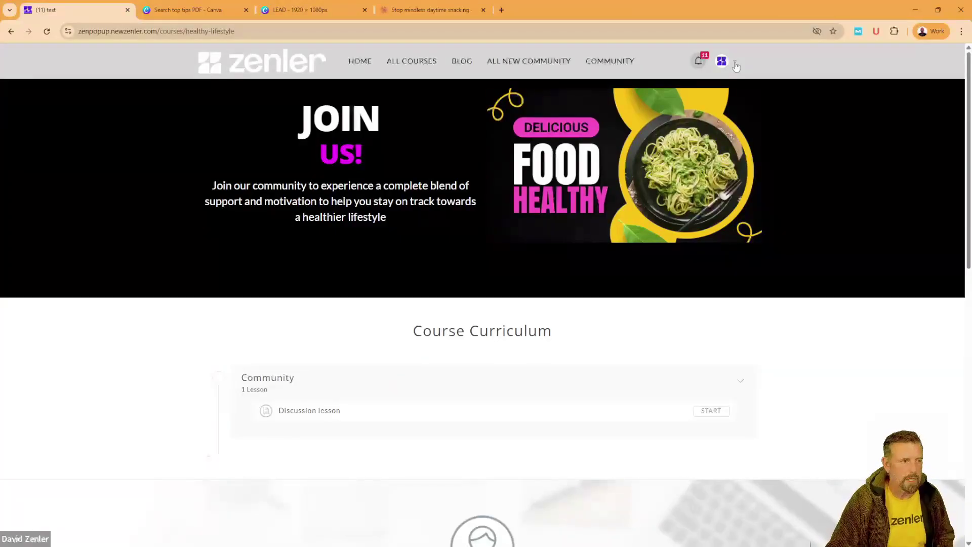
{"action": "left_click", "coordinate": [335, 10]}
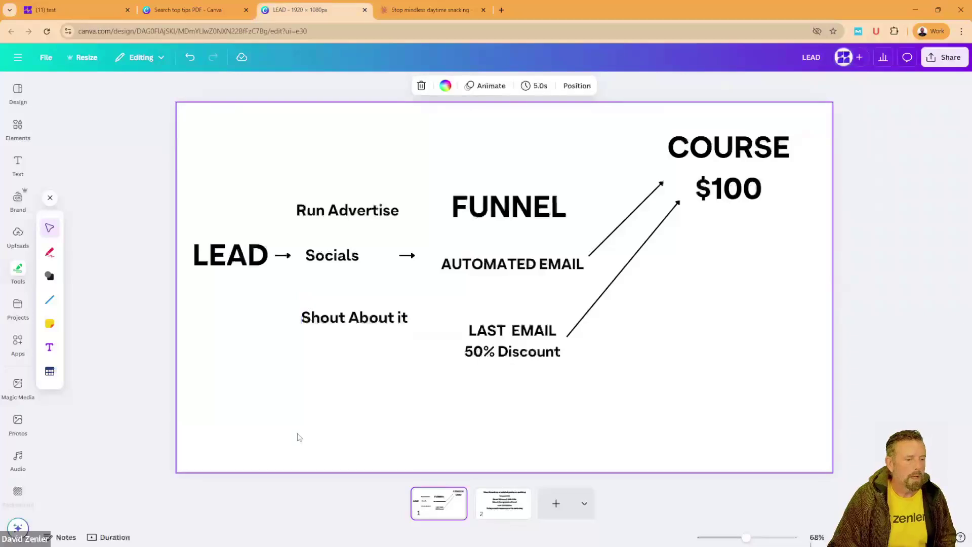
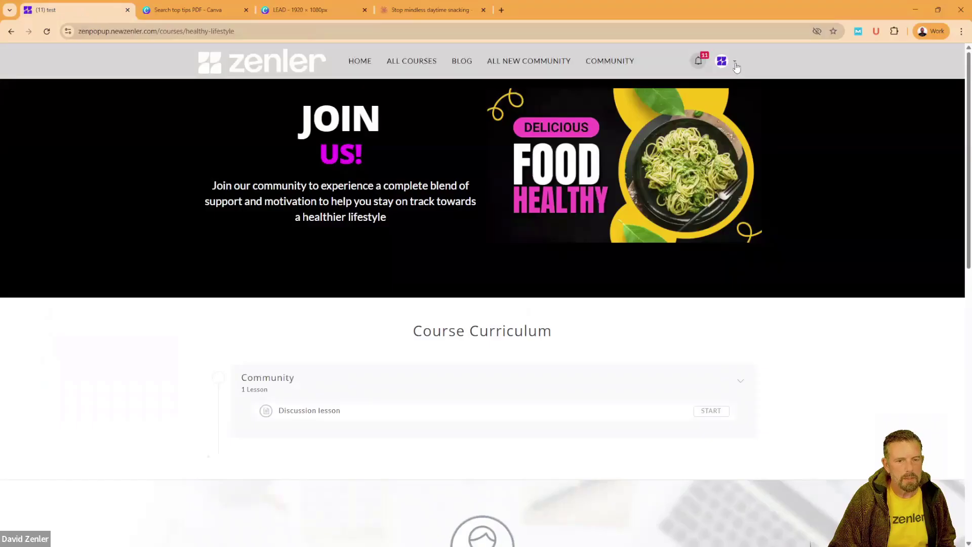
Step: Go to the Zenler admin dashboard and dismiss the two-factor authentication prompt
{"action": "left_click", "coordinate": [736, 65]}
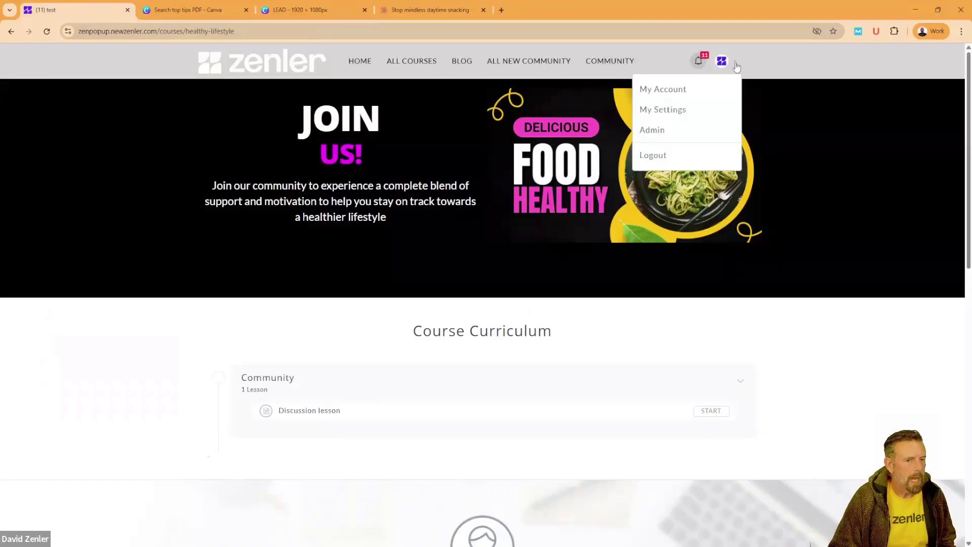
{"action": "left_click", "coordinate": [682, 133]}
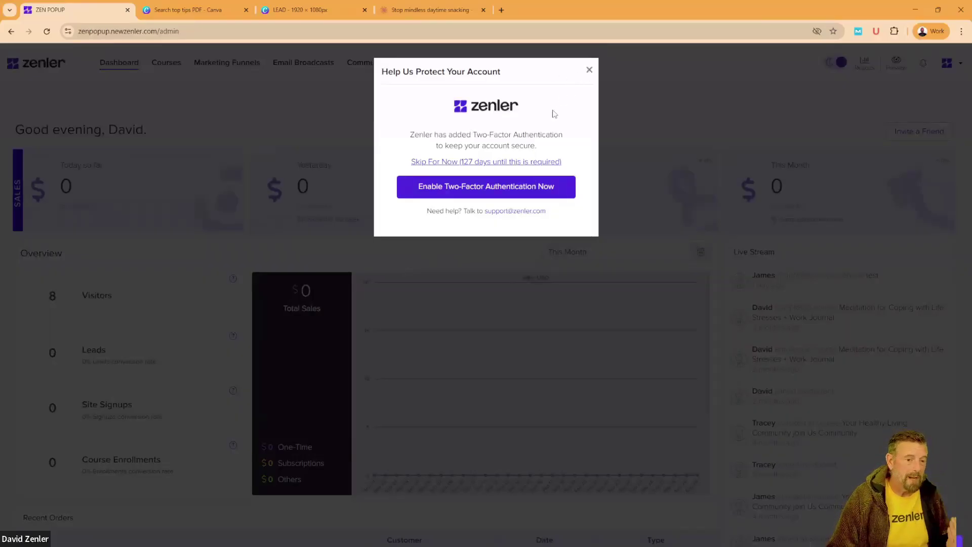
{"action": "left_click", "coordinate": [589, 72]}
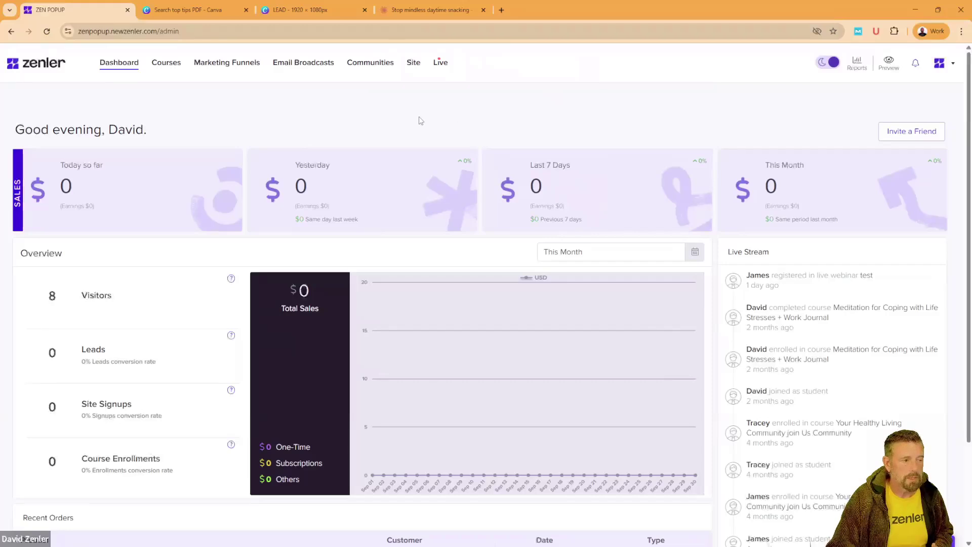
Step: Start a new Lead Magnet funnel from Marketing Funnels, then bring up the Claude chat
{"action": "left_click", "coordinate": [221, 65]}
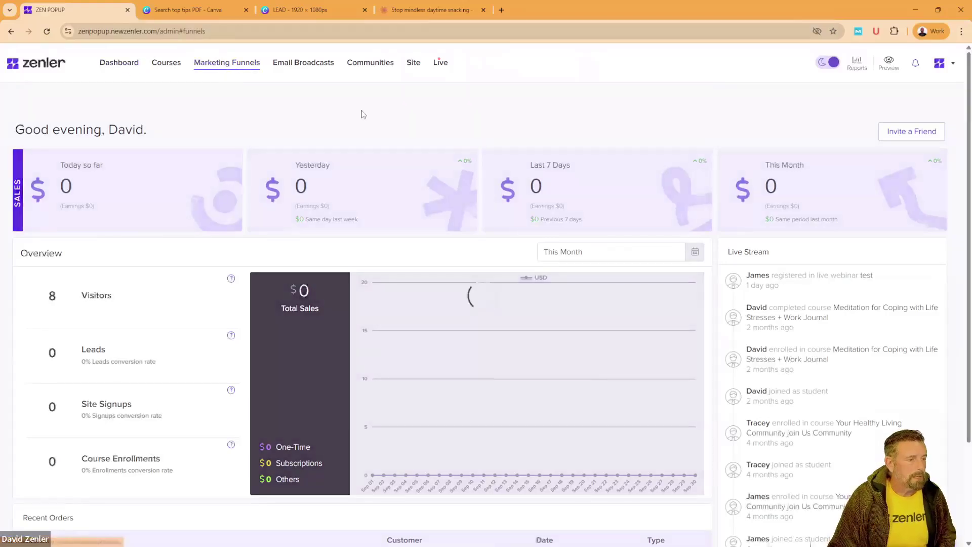
{"action": "scroll", "coordinate": [354, 217], "scroll_direction": "down", "scroll_amount": 4}
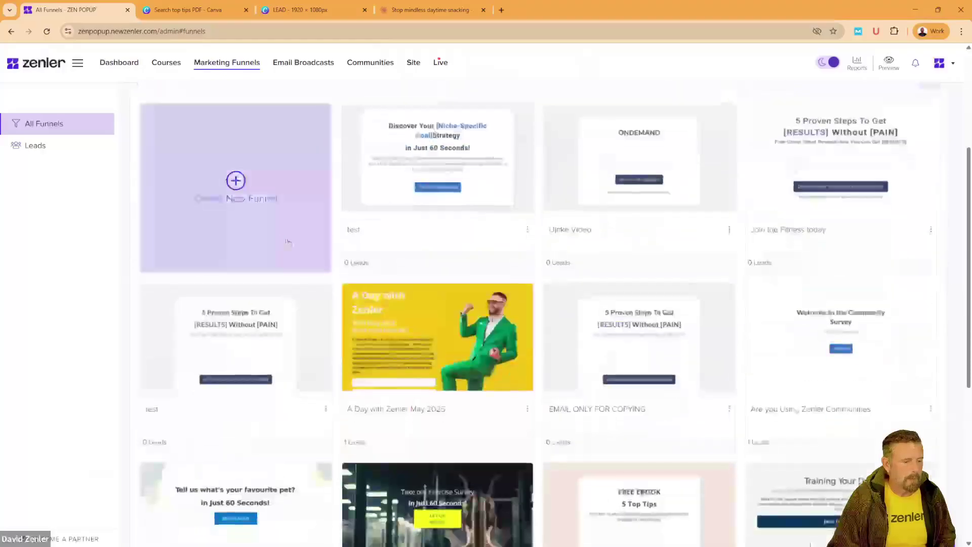
{"action": "left_click", "coordinate": [235, 182]}
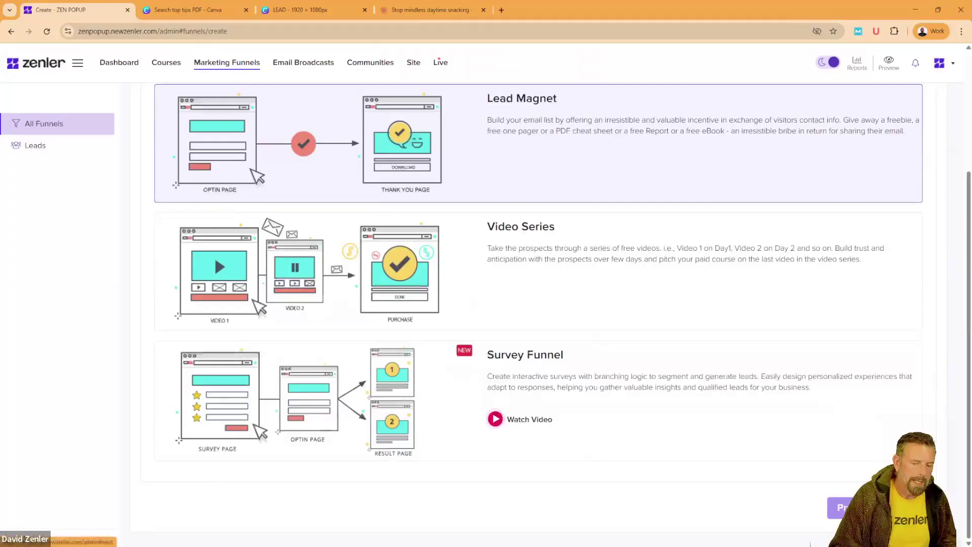
{"action": "left_click", "coordinate": [840, 507]}
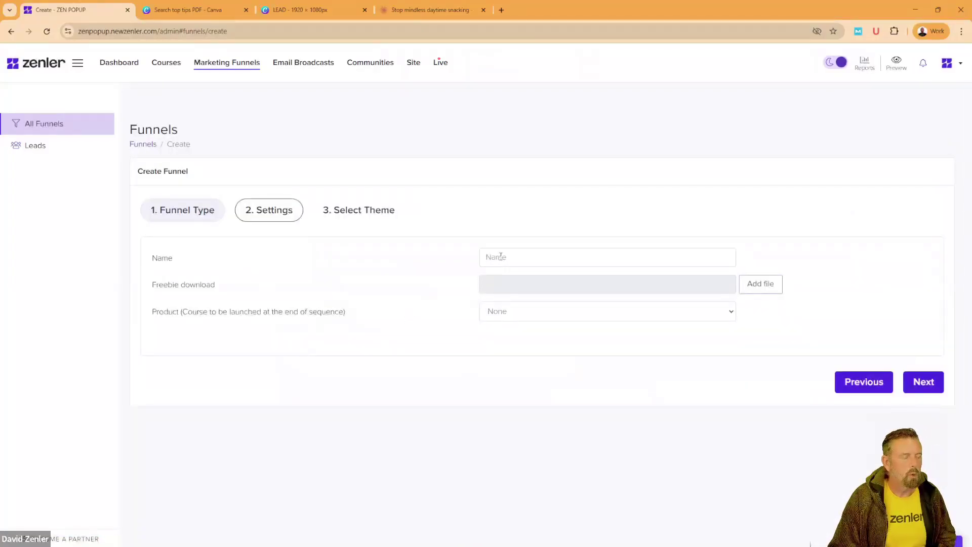
{"action": "left_click", "coordinate": [433, 10]}
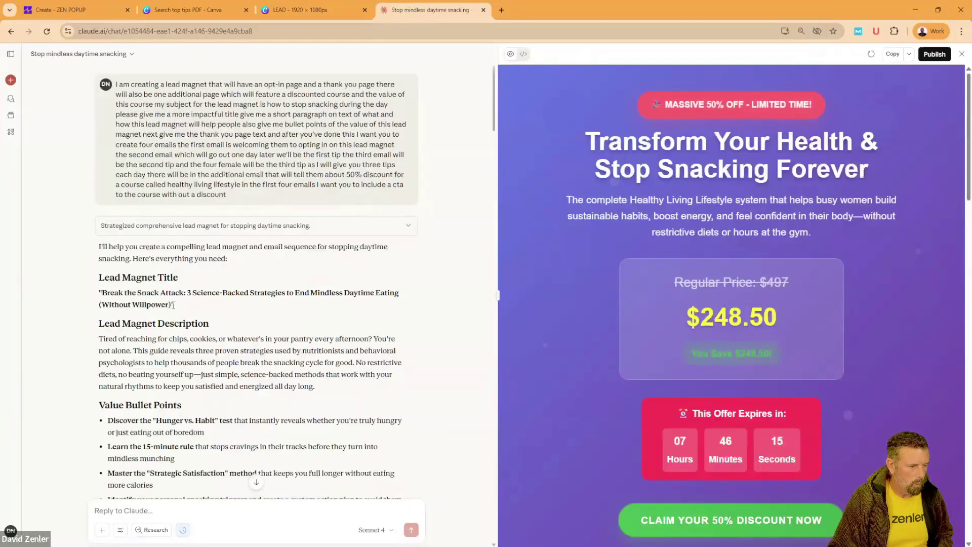
Step: Highlight 'Break the Snack Attack' in Claude's lead-magnet title
{"action": "left_click_drag", "start_coordinate": [317, 295], "coordinate": [320, 293]}
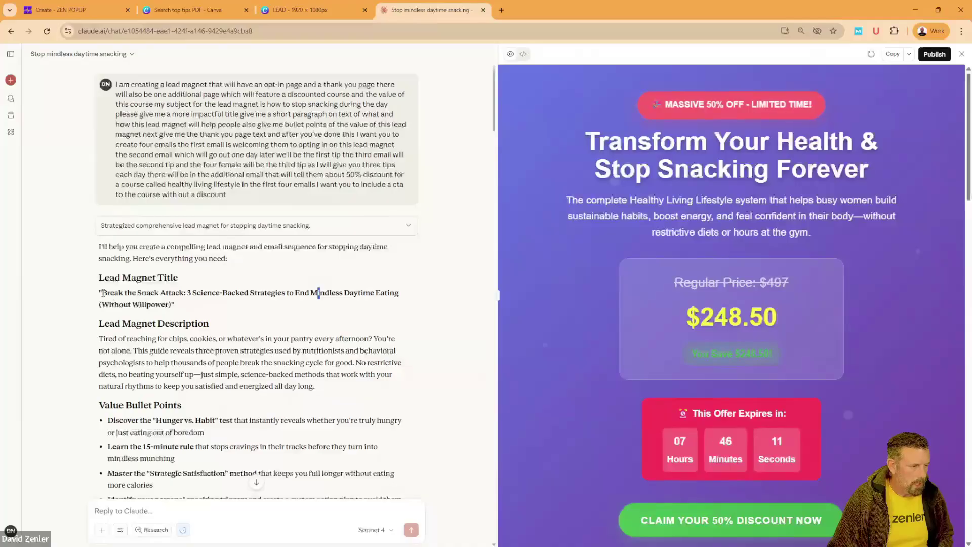
{"action": "left_click_drag", "start_coordinate": [102, 293], "coordinate": [183, 292]}
{"action": "key", "text": "ctrl+c"}
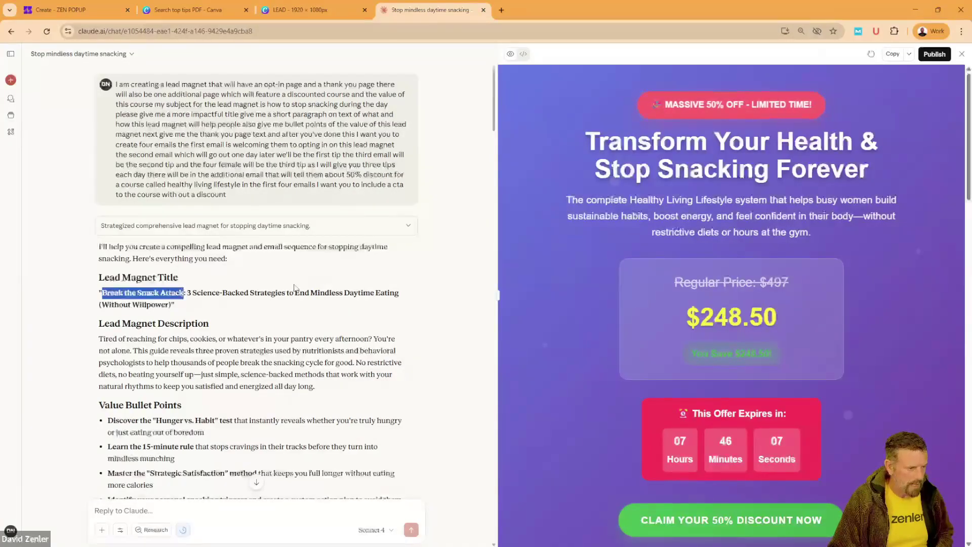
Step: Paste 'Break the Snack Attack' as the Zenler funnel name and continue to theme selection
{"action": "left_click", "coordinate": [100, 12]}
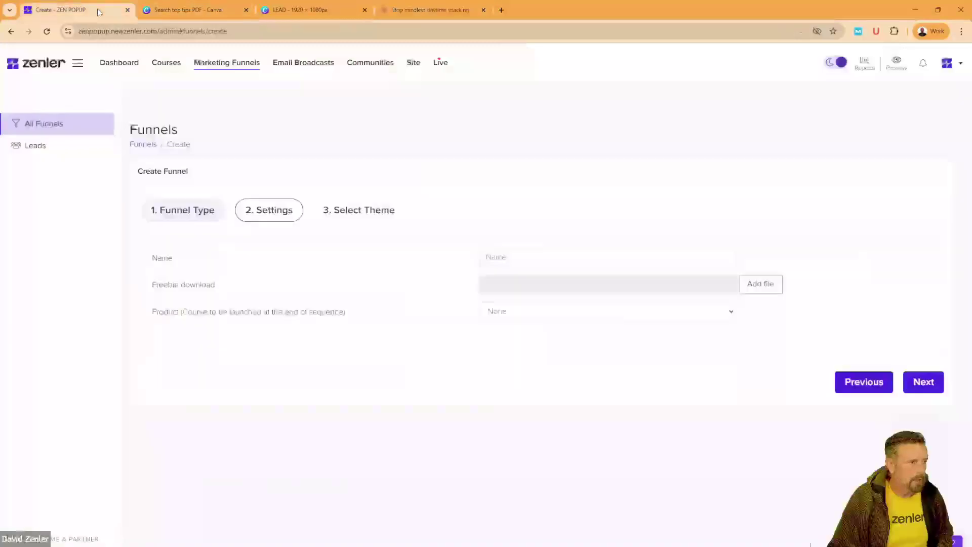
{"action": "left_click", "coordinate": [507, 259]}
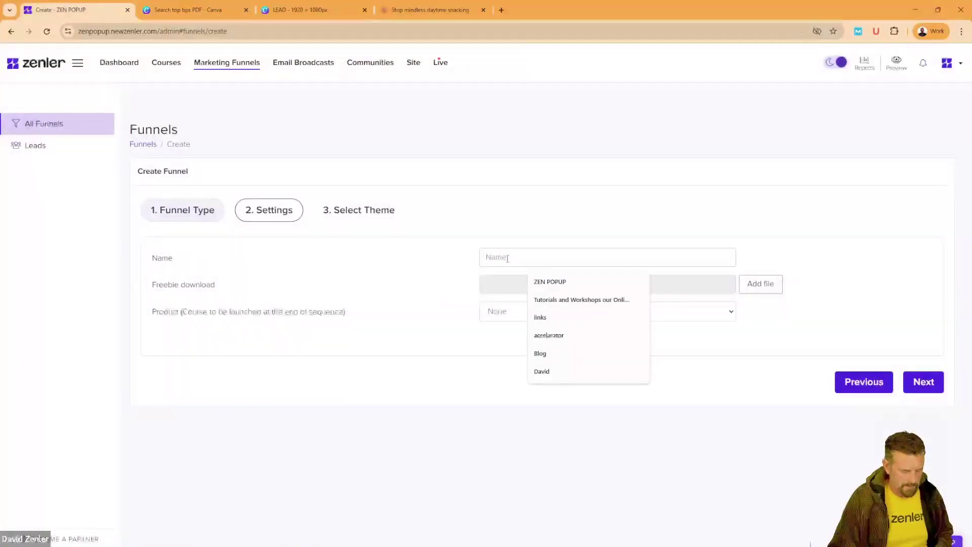
{"action": "key", "text": "ctrl+v"}
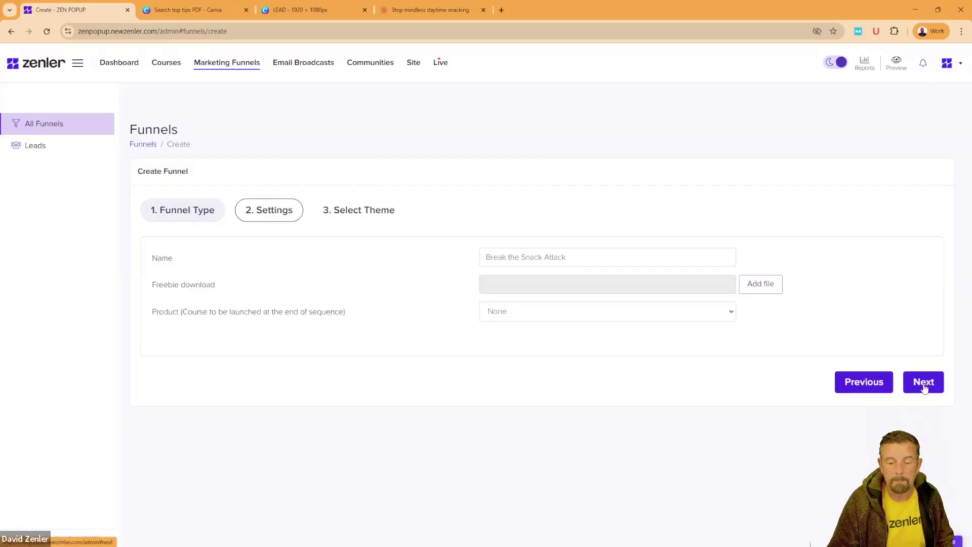
{"action": "left_click", "coordinate": [924, 383]}
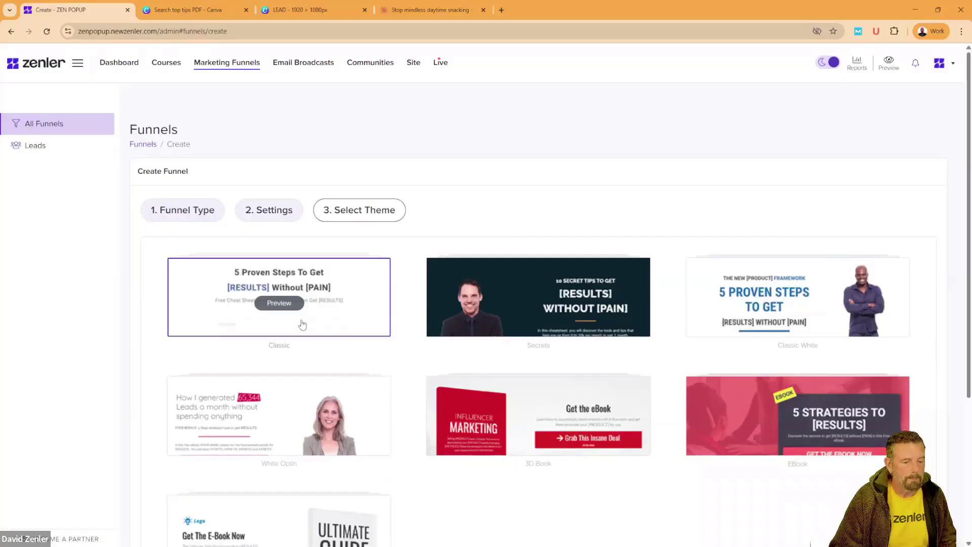
Step: Keep the Classic theme and create the funnel
{"action": "scroll", "coordinate": [517, 438], "scroll_direction": "down", "scroll_amount": 4}
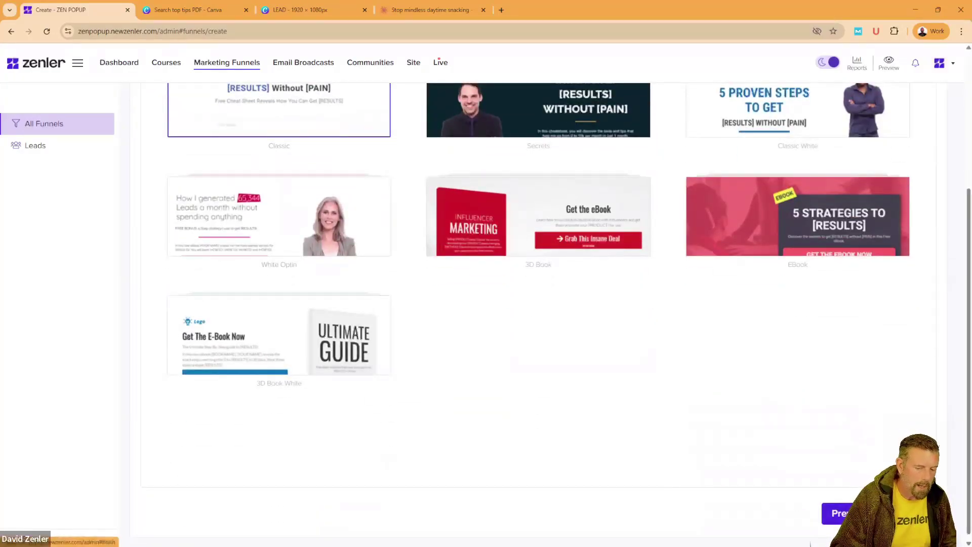
{"action": "left_click", "coordinate": [838, 513]}
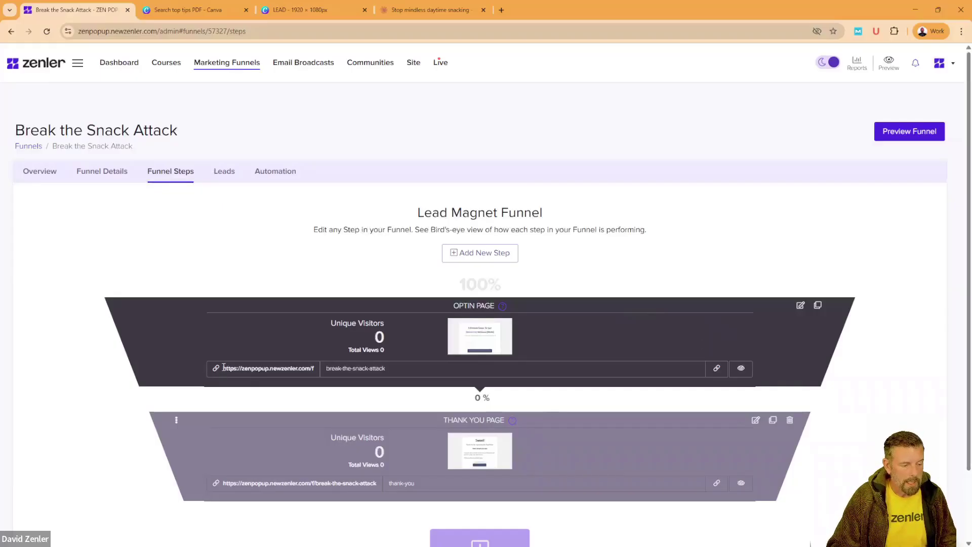
{"action": "left_click_drag", "start_coordinate": [223, 367], "coordinate": [310, 379]}
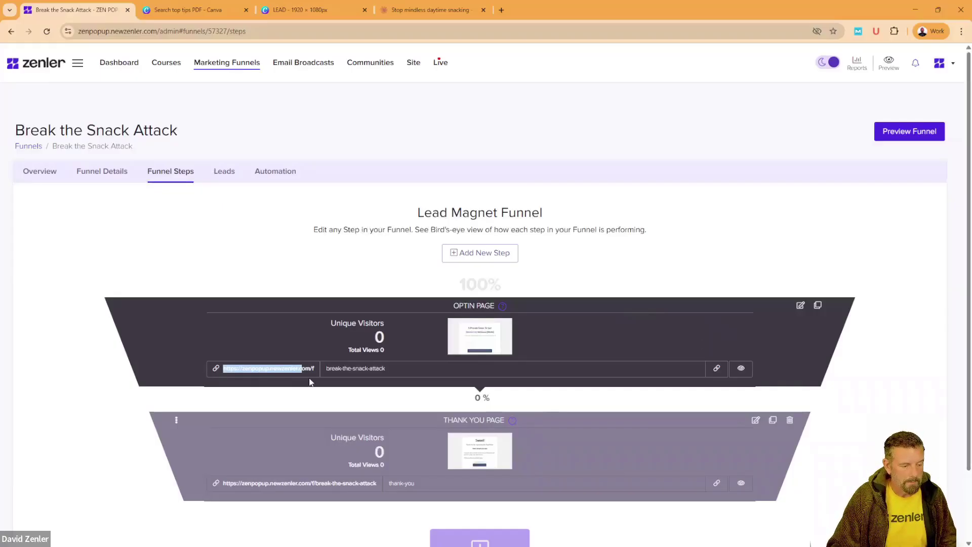
{"action": "left_click", "coordinate": [403, 371]}
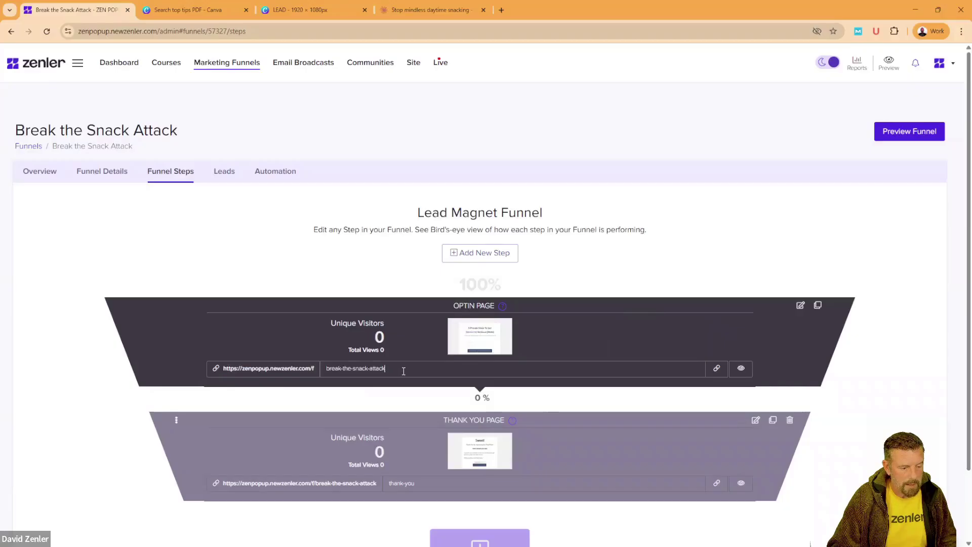
{"action": "left_click", "coordinate": [716, 368]}
{"action": "left_click", "coordinate": [961, 31]}
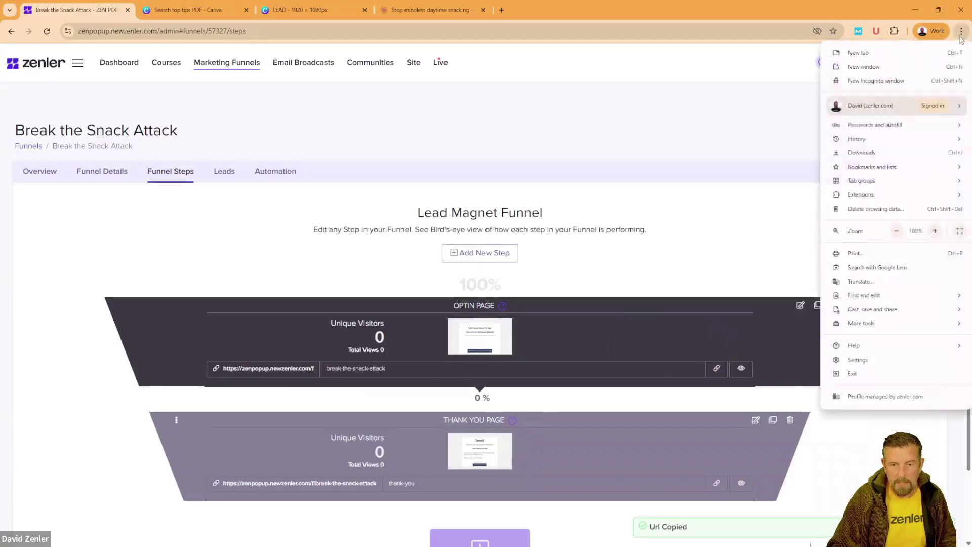
{"action": "left_click", "coordinate": [876, 81]}
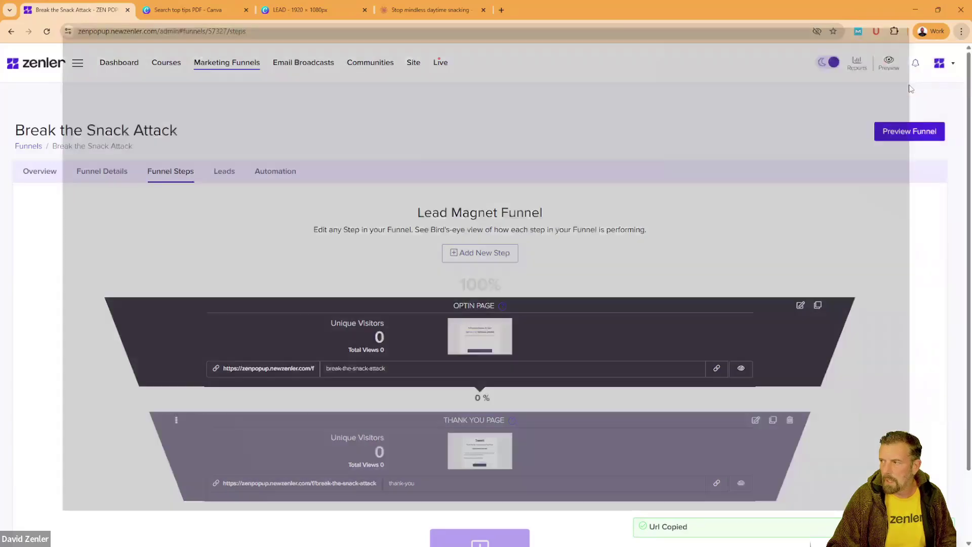
{"action": "key", "text": "ctrl+v"}
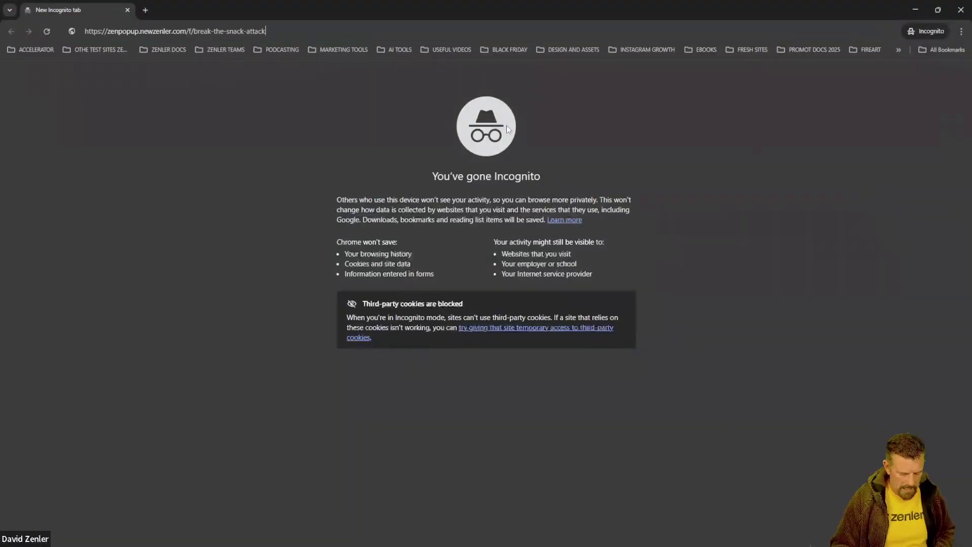
{"action": "key", "text": "Return"}
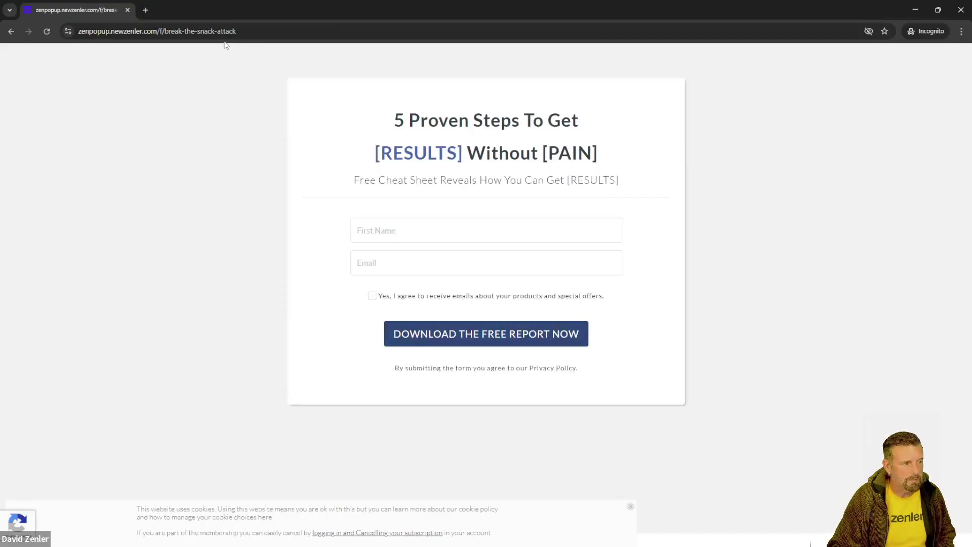
{"action": "left_click", "coordinate": [961, 10]}
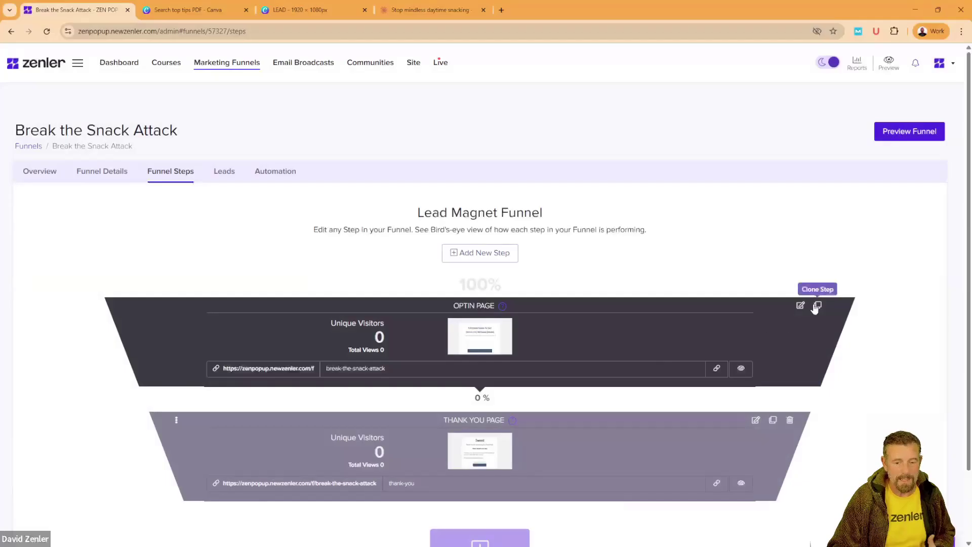
{"action": "left_click_drag", "start_coordinate": [802, 305], "coordinate": [618, 304]}
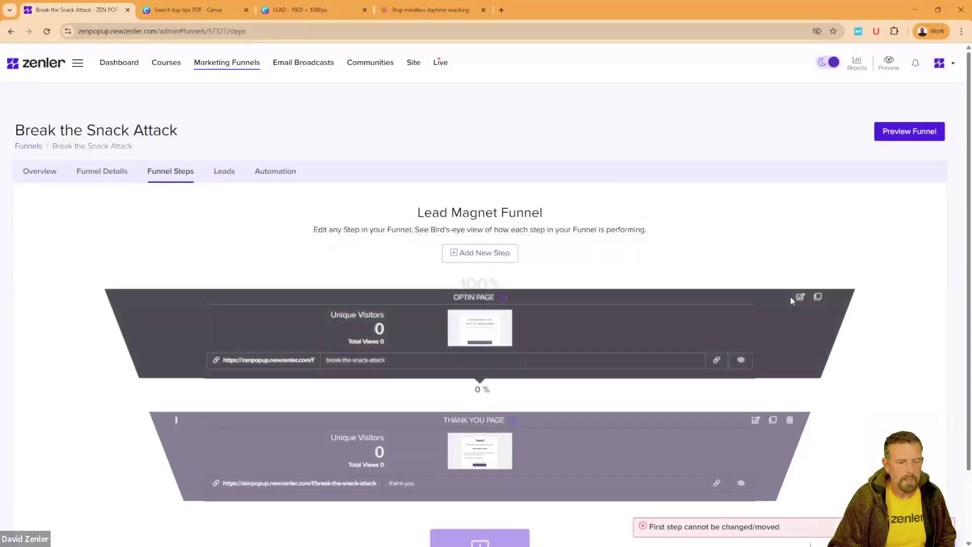
{"action": "left_click_drag", "start_coordinate": [801, 305], "coordinate": [777, 289]}
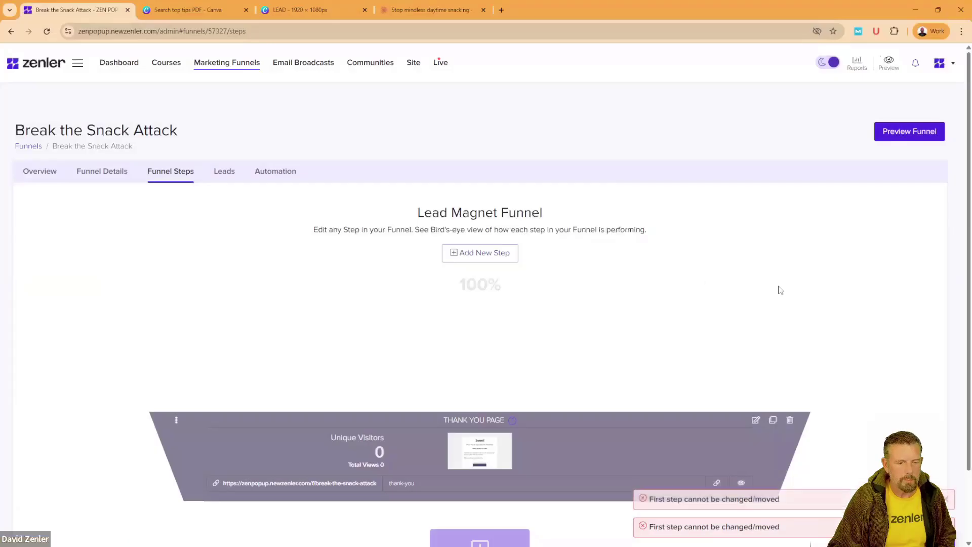
{"action": "left_click_drag", "start_coordinate": [841, 308], "coordinate": [823, 283]}
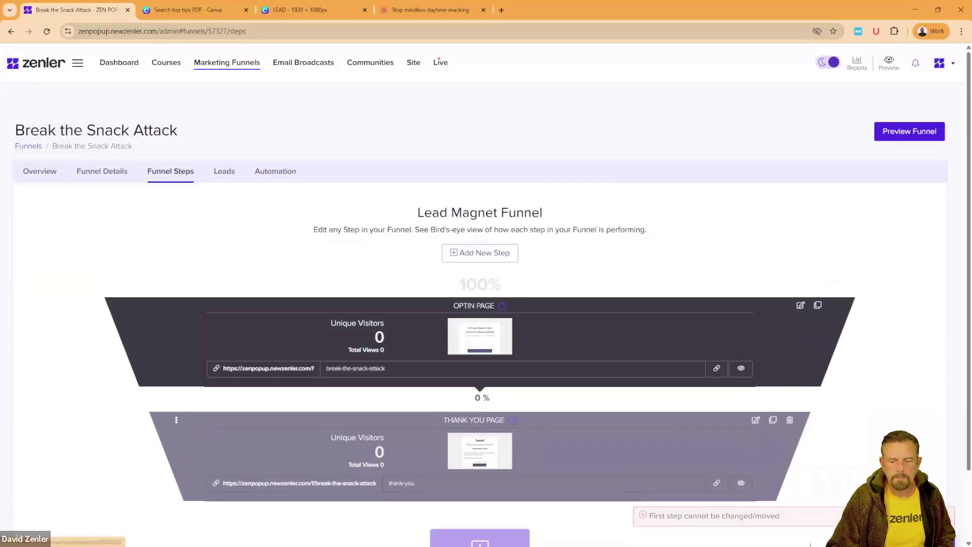
Step: Open the Optin Page editor and add an empty block at the top of the page
{"action": "left_click", "coordinate": [801, 306]}
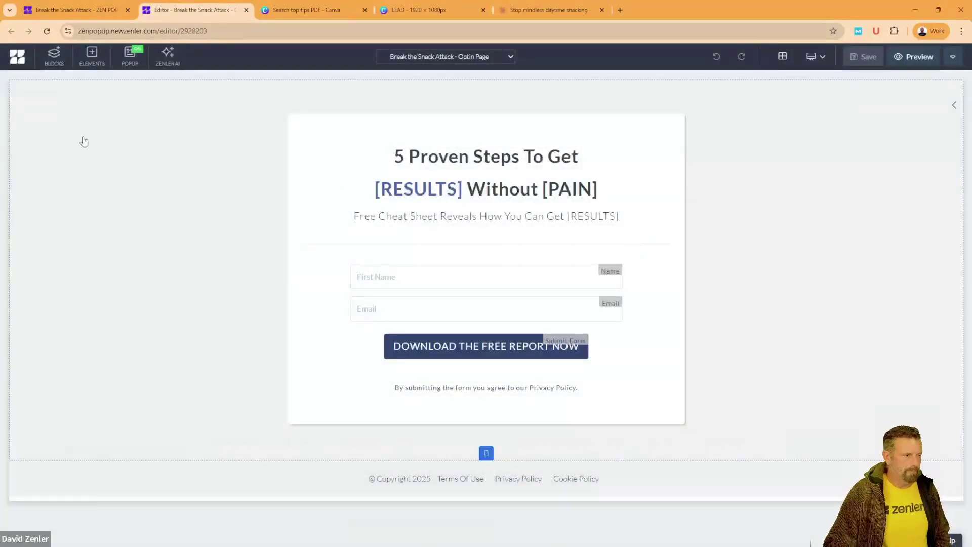
{"action": "left_click", "coordinate": [51, 57]}
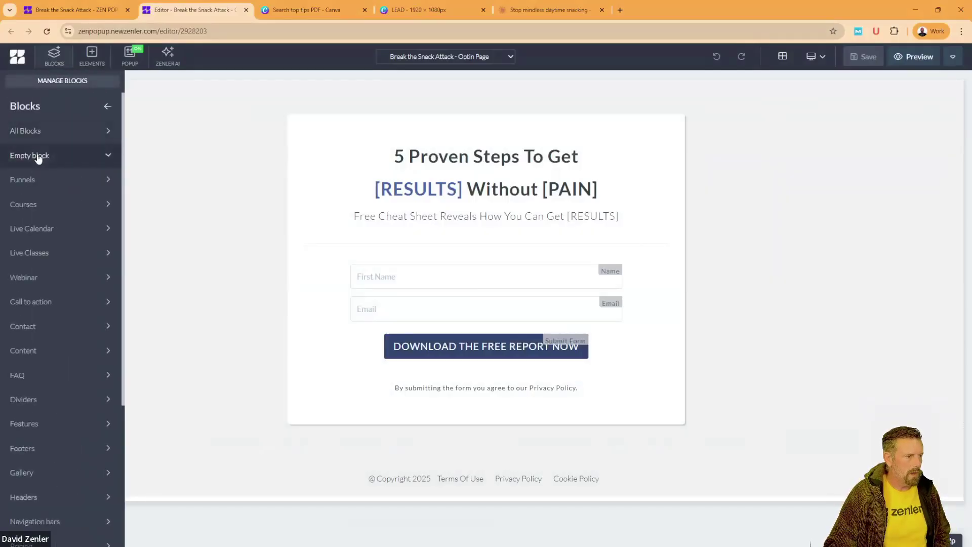
{"action": "left_click", "coordinate": [39, 159]}
{"action": "left_click_drag", "start_coordinate": [38, 170], "coordinate": [266, 109]}
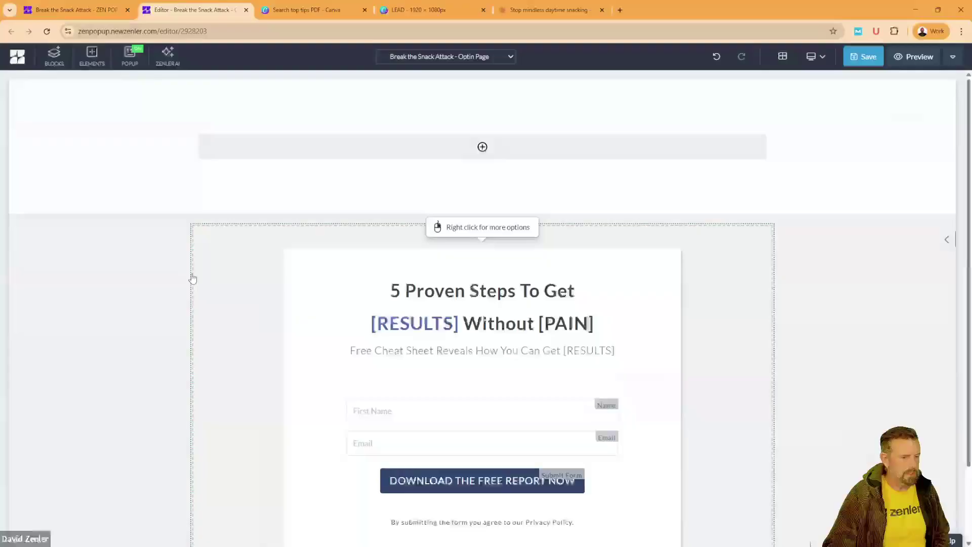
Step: Delete the template's opt-in form block and footer block
{"action": "mouse_move", "coordinate": [114, 285]}
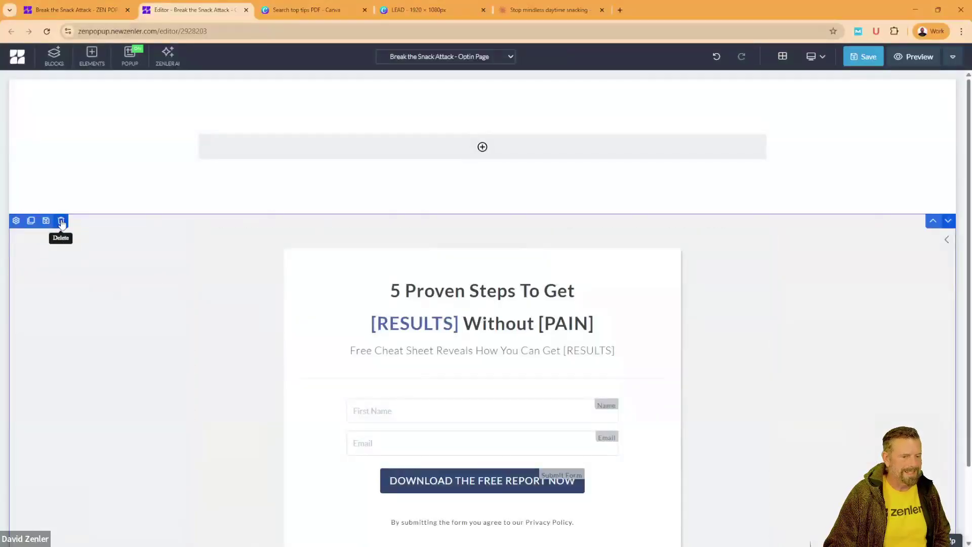
{"action": "left_click", "coordinate": [62, 221]}
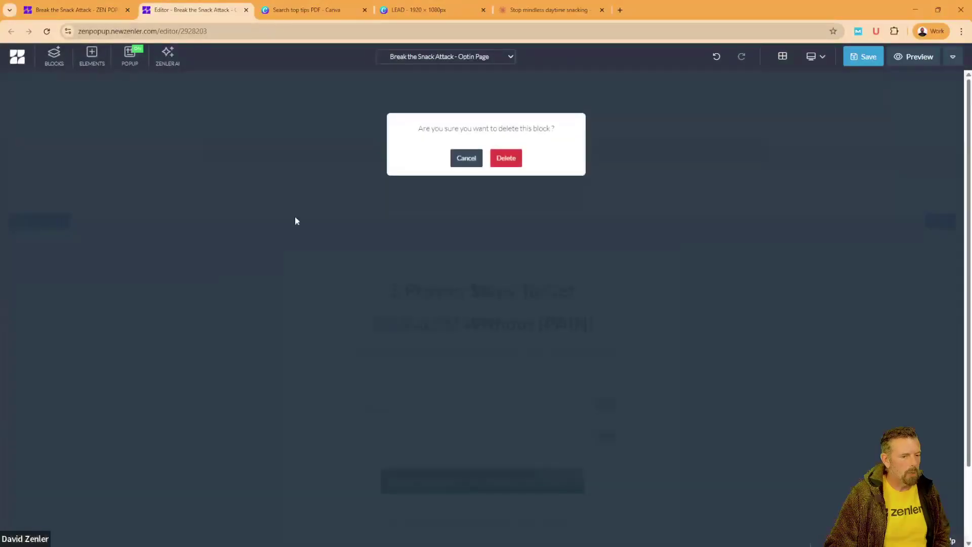
{"action": "left_click", "coordinate": [499, 160]}
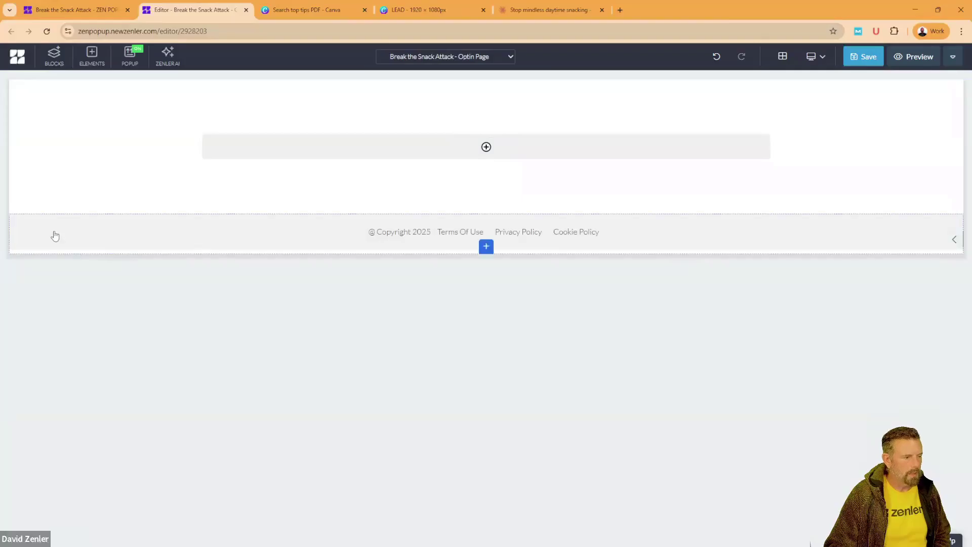
{"action": "left_click", "coordinate": [61, 221]}
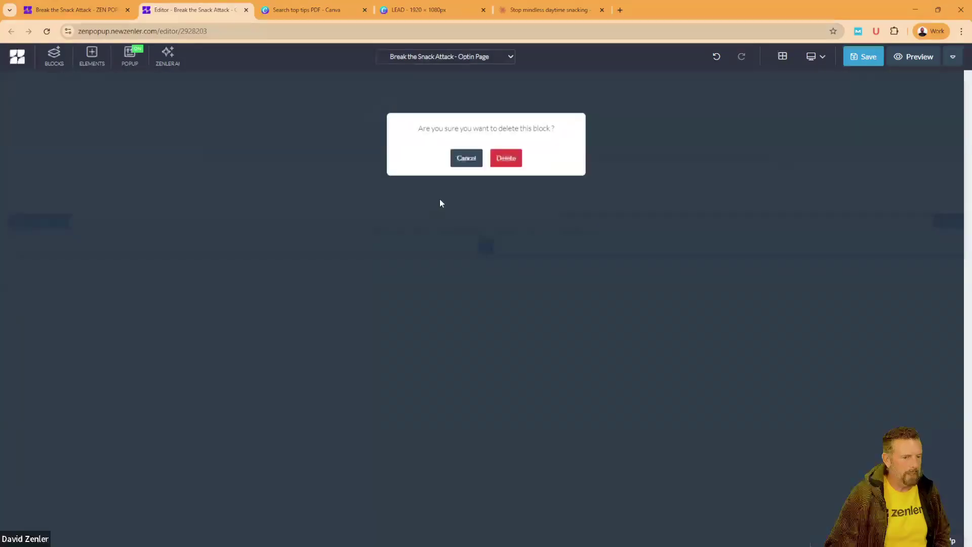
{"action": "left_click", "coordinate": [507, 158]}
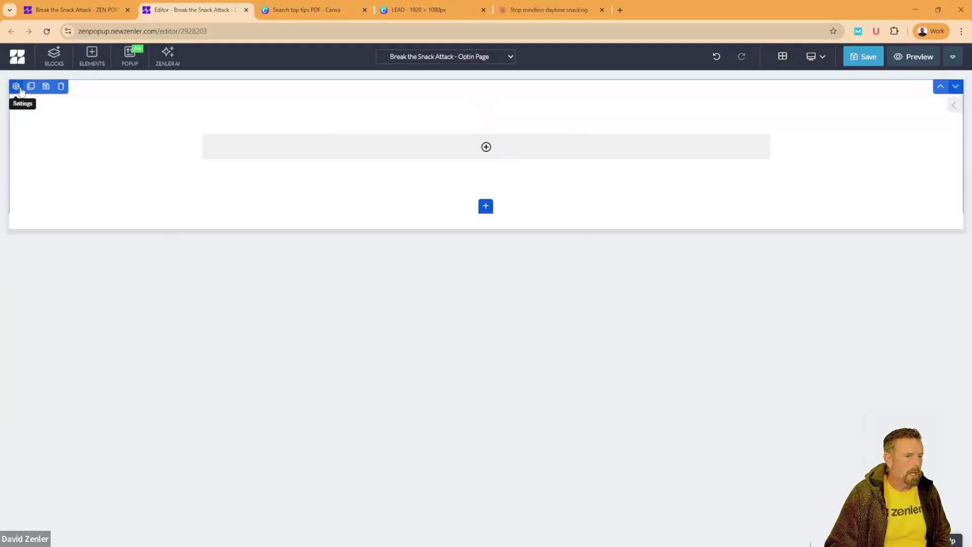
Step: Set the empty section's background colour to black
{"action": "left_click", "coordinate": [20, 88]}
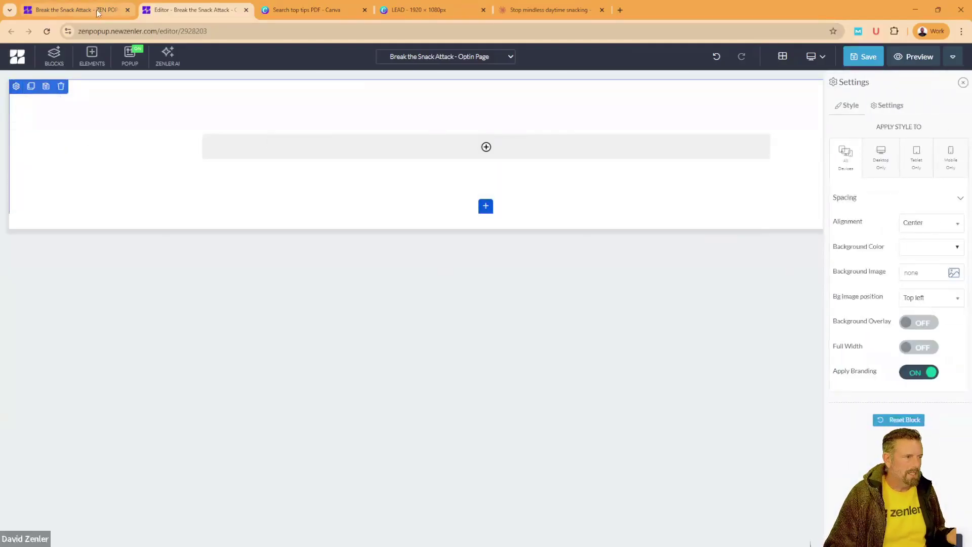
{"action": "left_click", "coordinate": [914, 248]}
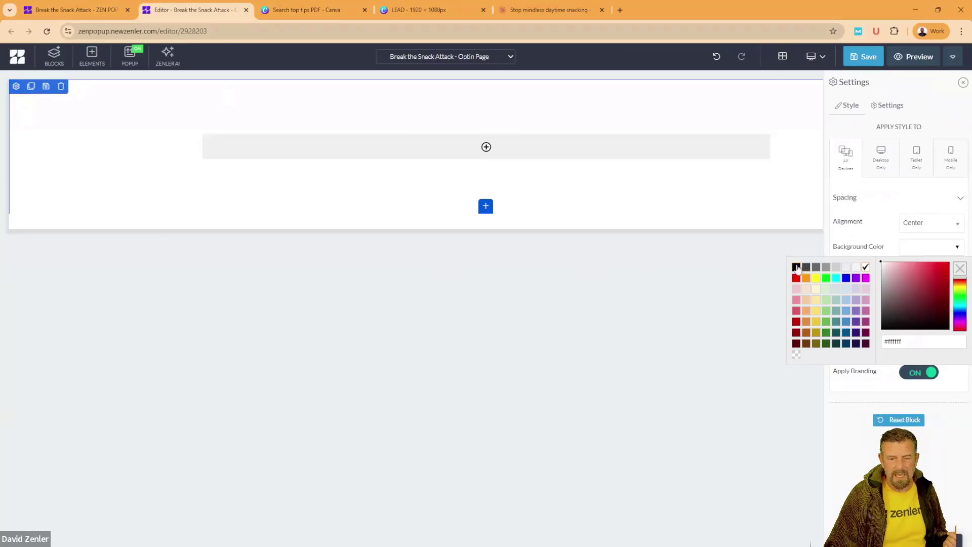
{"action": "left_click", "coordinate": [796, 268]}
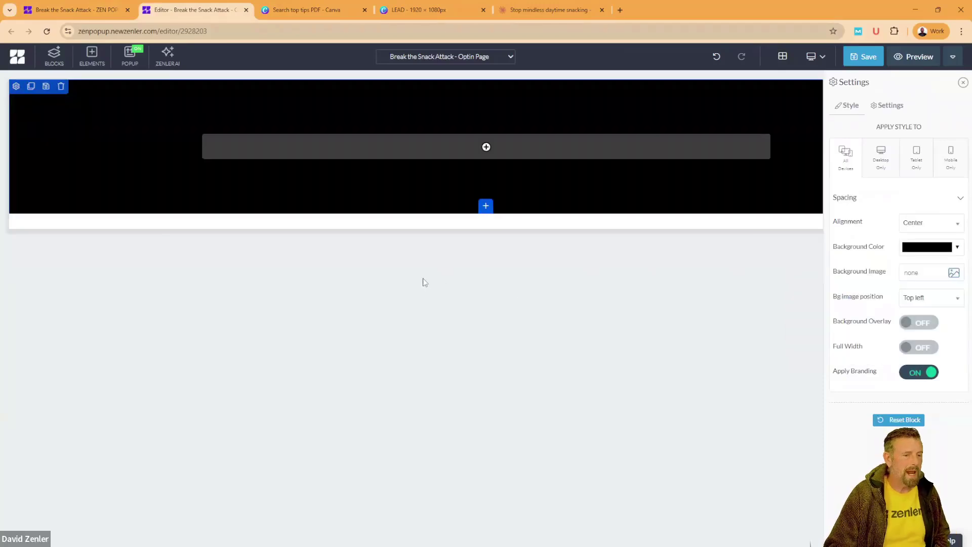
Step: Add a 100% full-width row containing a Heading 1 element
{"action": "left_click", "coordinate": [489, 147]}
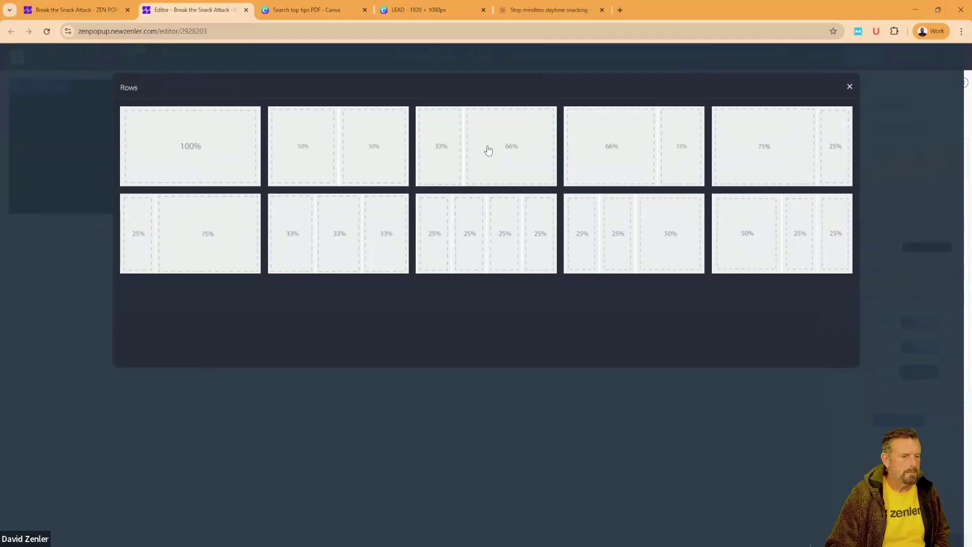
{"action": "left_click", "coordinate": [207, 162]}
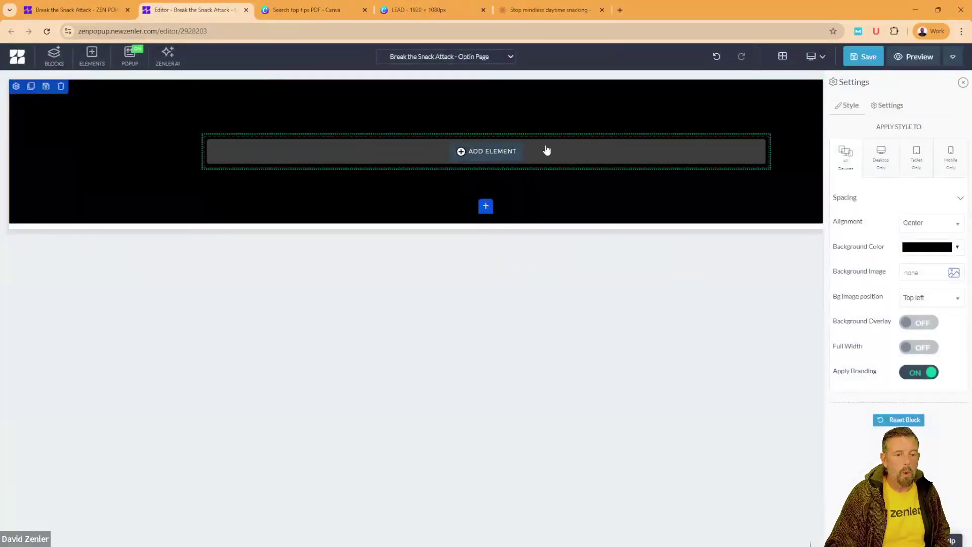
{"action": "left_click", "coordinate": [481, 151]}
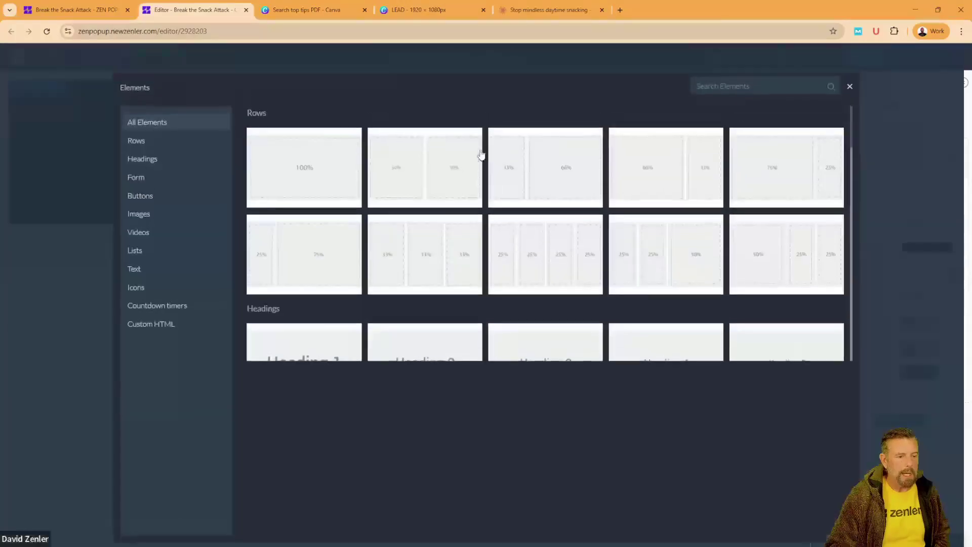
{"action": "left_click", "coordinate": [168, 167]}
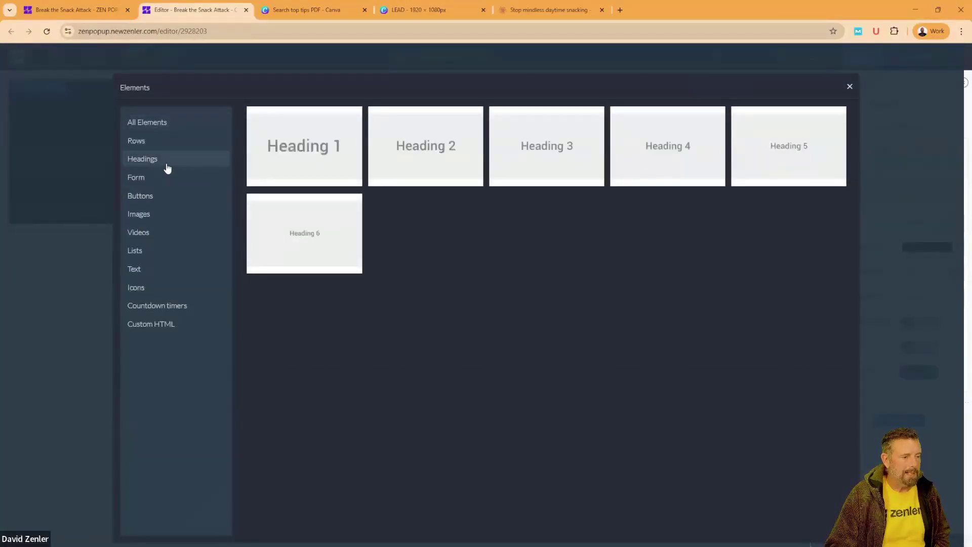
{"action": "left_click", "coordinate": [298, 153]}
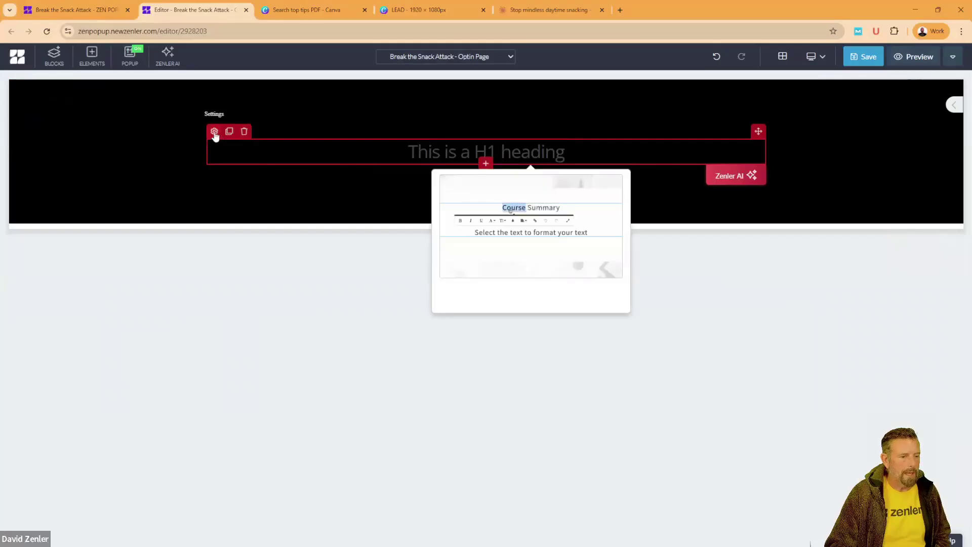
Step: Make the H1 heading text white
{"action": "left_click", "coordinate": [214, 131]}
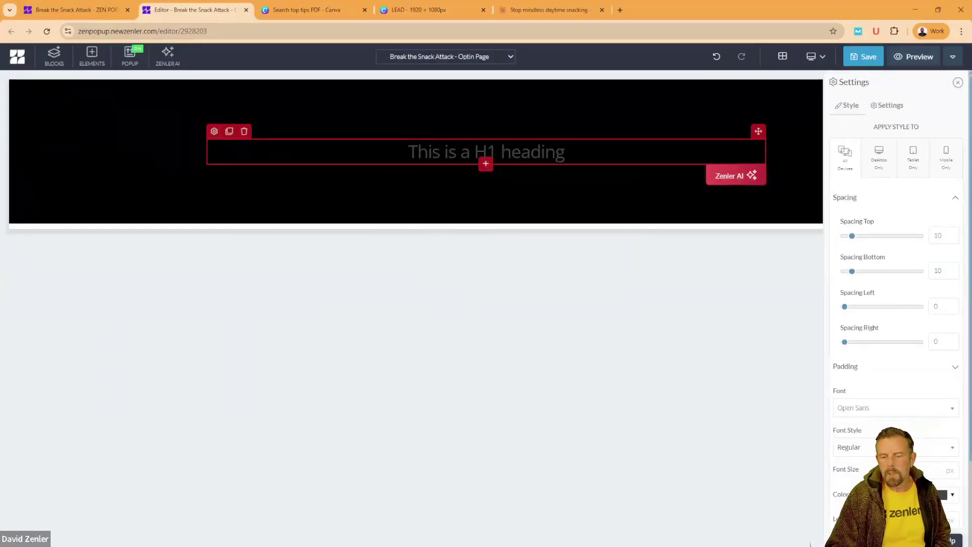
{"action": "left_click", "coordinate": [945, 495]}
{"action": "left_click", "coordinate": [864, 392]}
{"action": "left_click", "coordinate": [670, 334]}
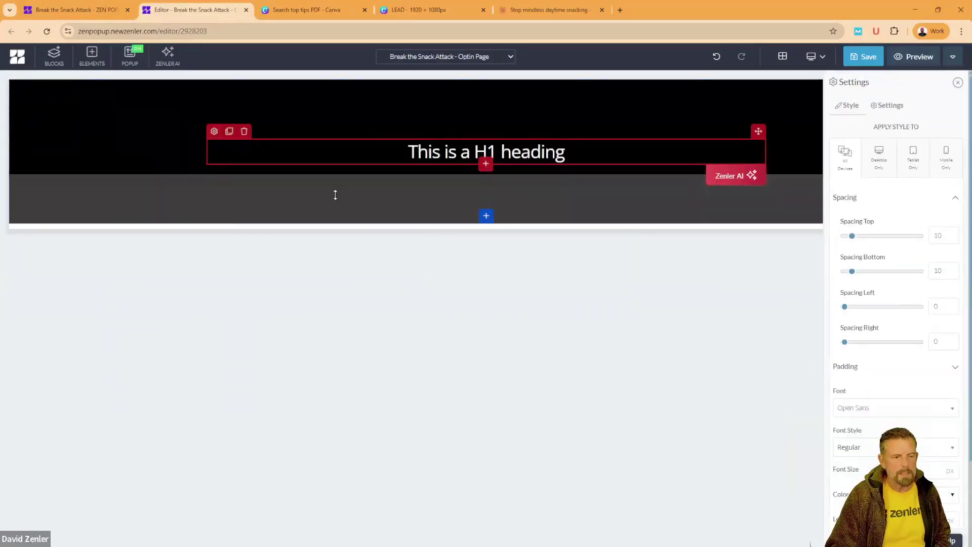
Step: Add a Heading 2 below the H1 and give it a light near-white colour
{"action": "left_click", "coordinate": [486, 164]}
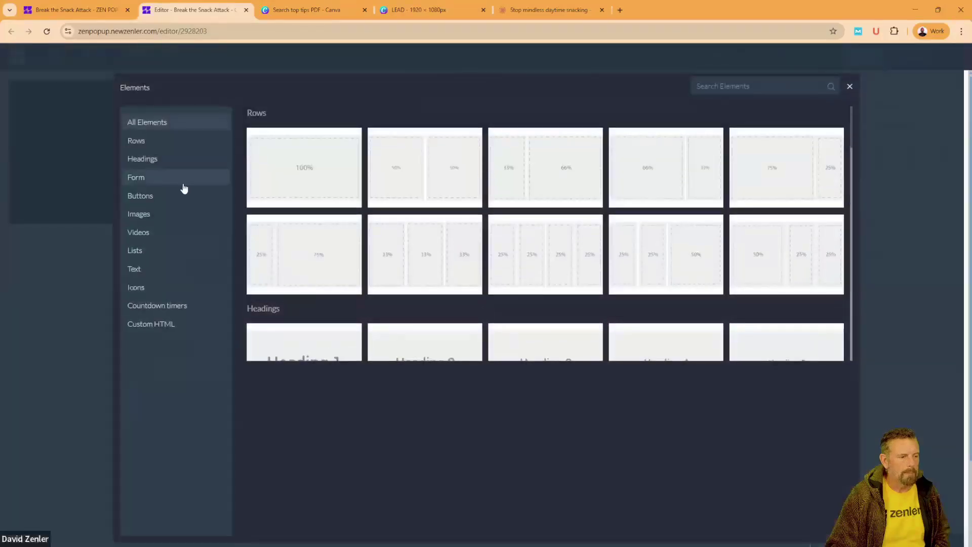
{"action": "left_click", "coordinate": [167, 167]}
{"action": "left_click", "coordinate": [411, 145]}
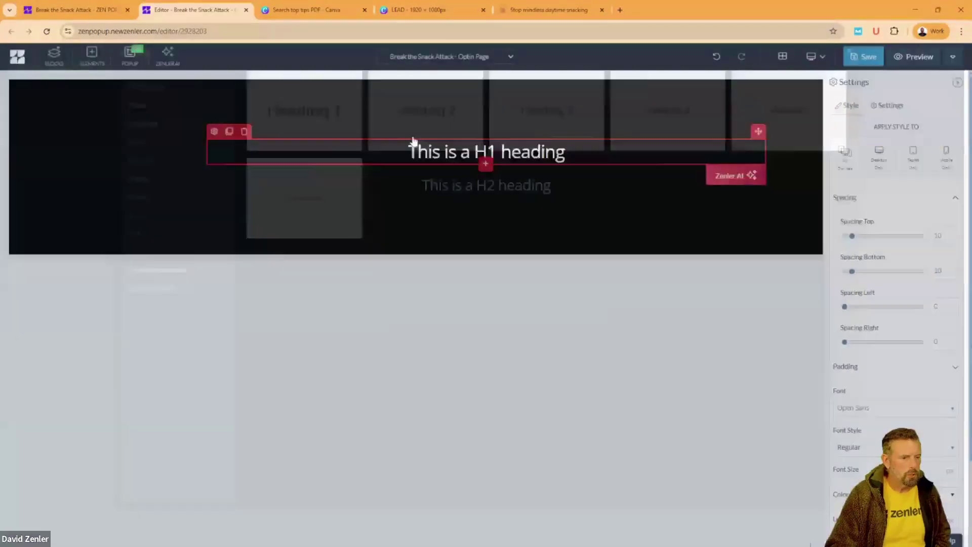
{"action": "left_click", "coordinate": [435, 185]}
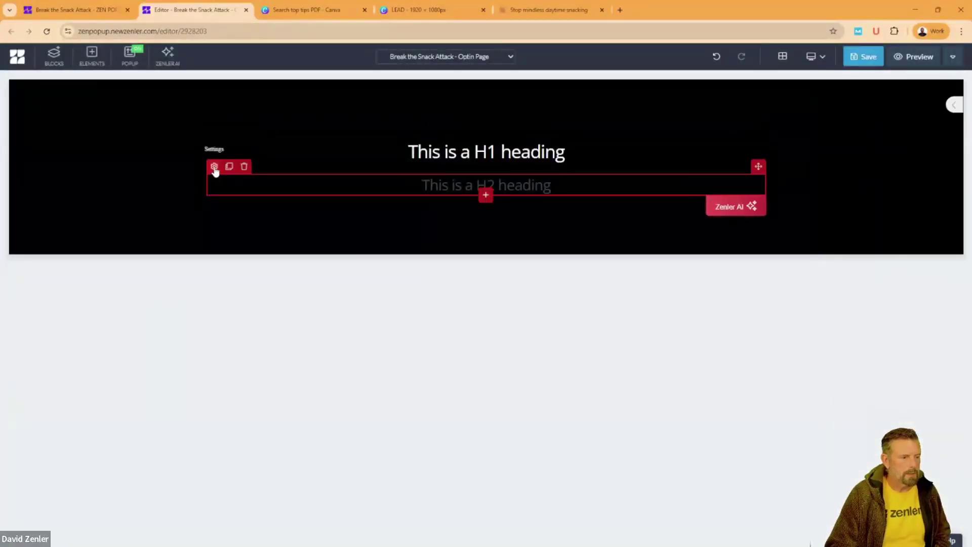
{"action": "left_click", "coordinate": [214, 166]}
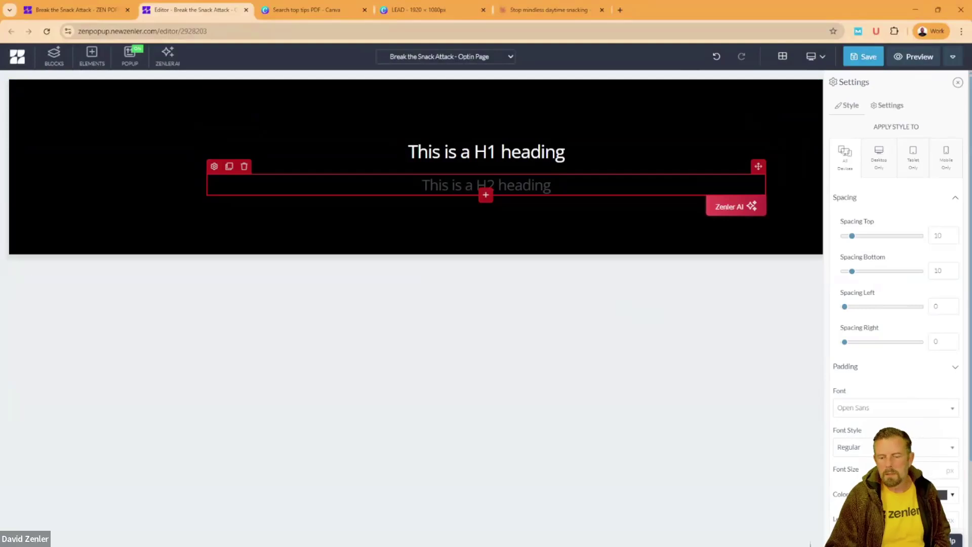
{"action": "left_click", "coordinate": [941, 494]}
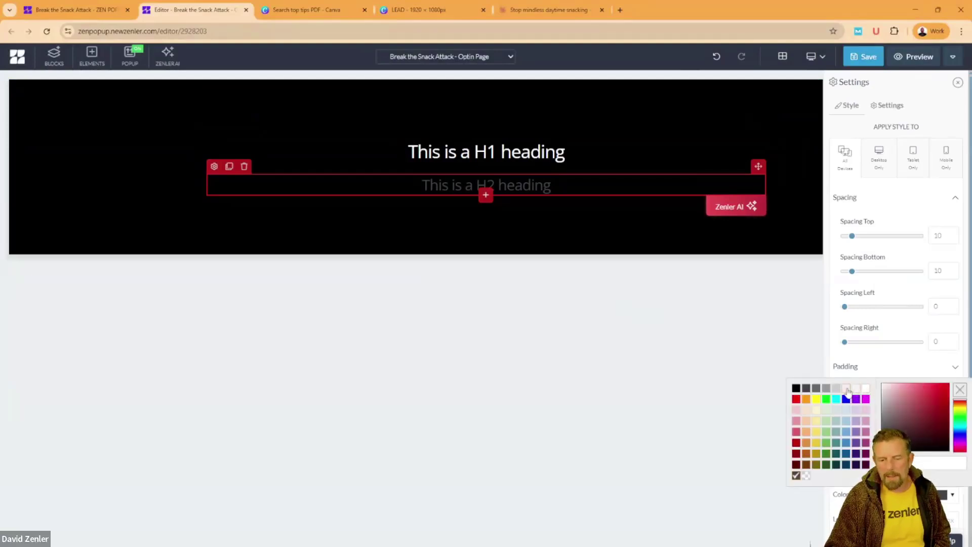
{"action": "left_click", "coordinate": [847, 390]}
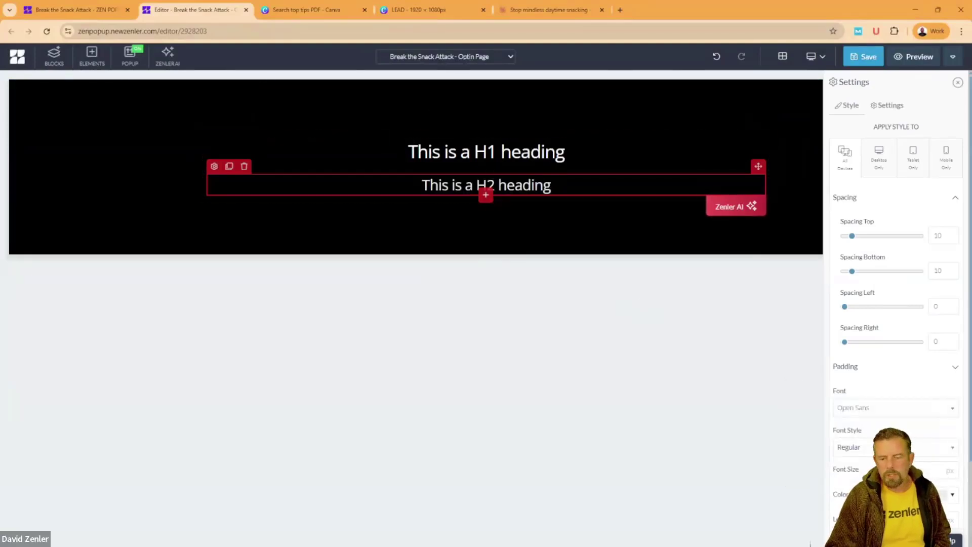
{"action": "left_click", "coordinate": [942, 494]}
{"action": "left_click", "coordinate": [837, 390]}
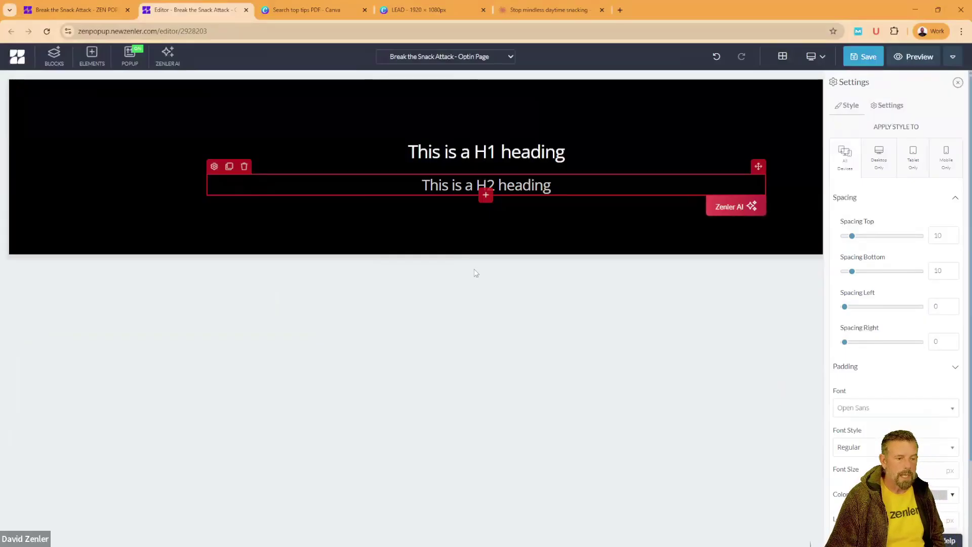
Step: Add a paragraph below the H2 and make its text white
{"action": "left_click", "coordinate": [485, 195]}
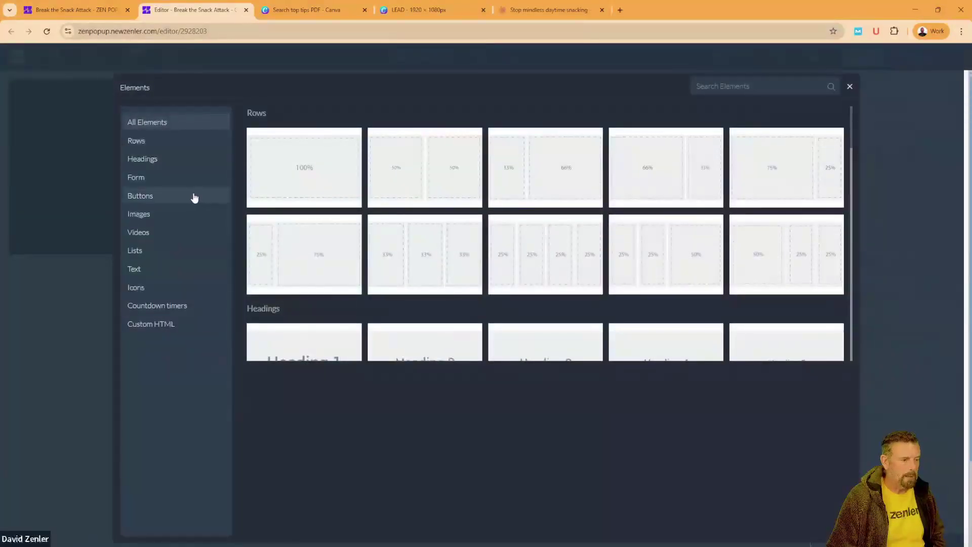
{"action": "left_click", "coordinate": [161, 269]}
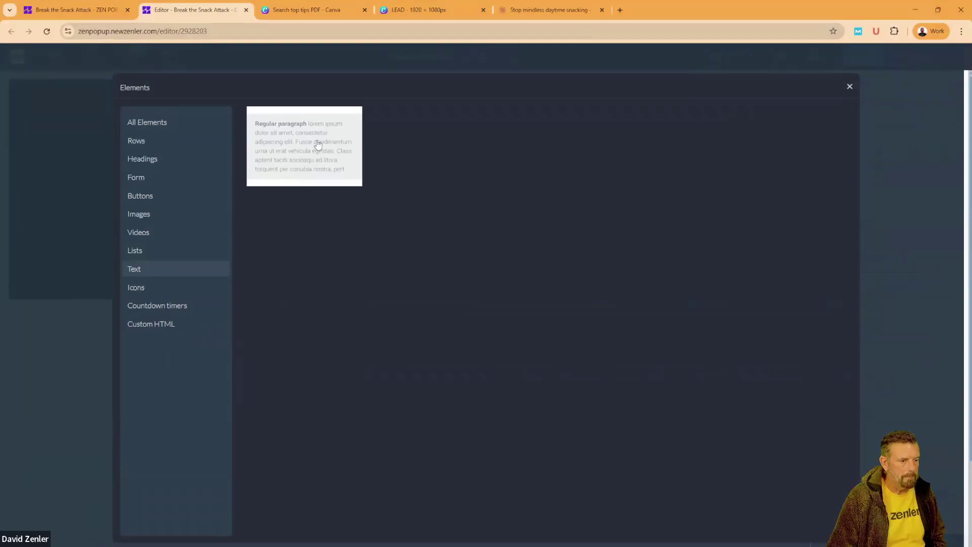
{"action": "left_click", "coordinate": [318, 145]}
{"action": "left_click", "coordinate": [260, 218]}
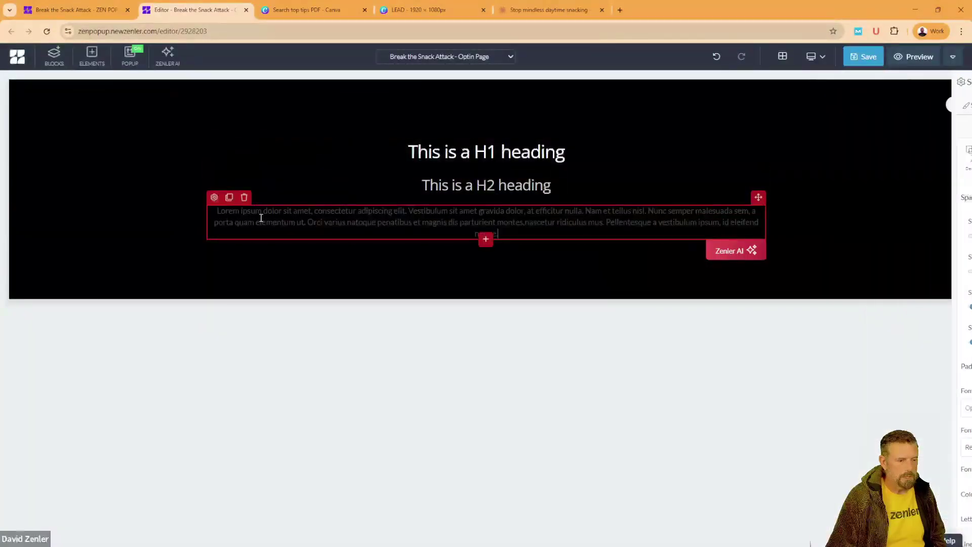
{"action": "left_click", "coordinate": [214, 199]}
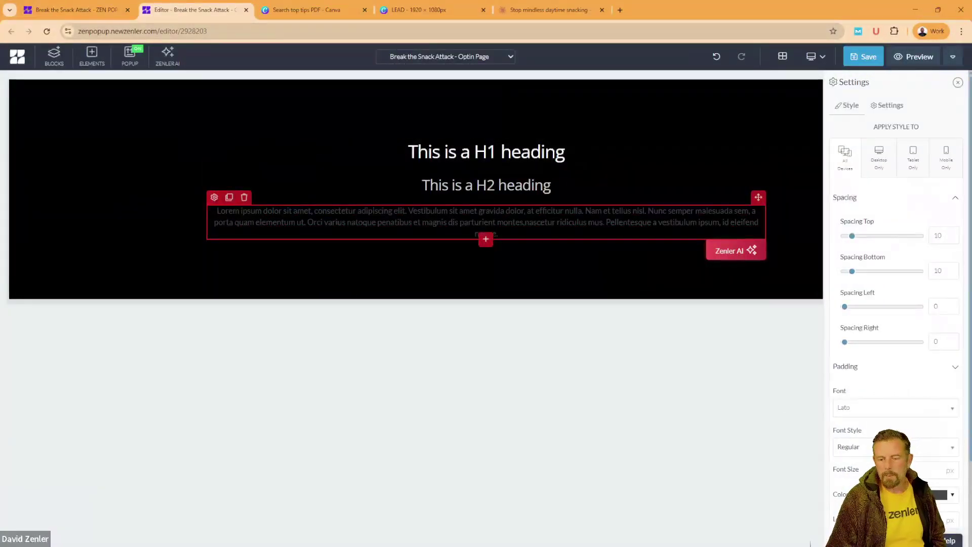
{"action": "left_click", "coordinate": [941, 495]}
{"action": "left_click", "coordinate": [867, 389]}
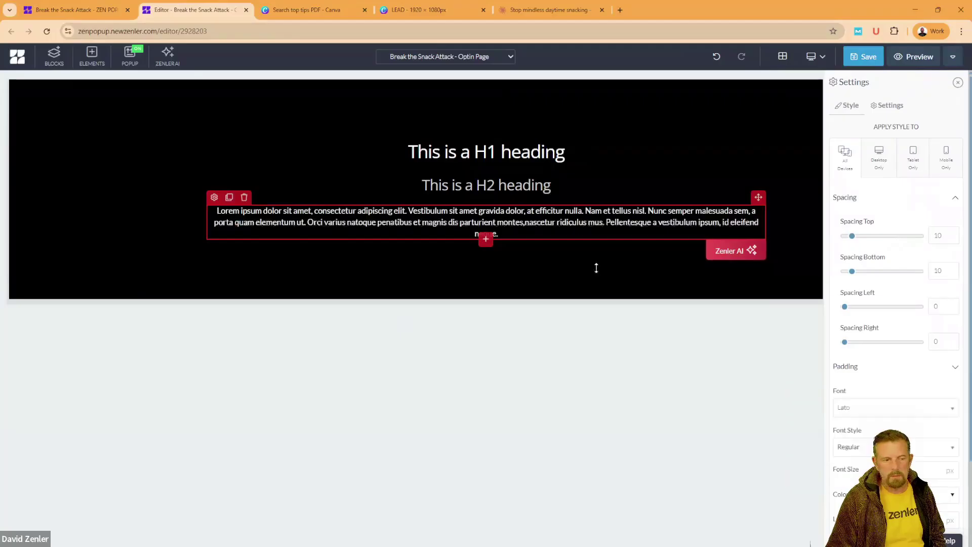
Step: Recolour the H2 pale yellow and shrink the black section's top padding
{"action": "left_click", "coordinate": [345, 184]}
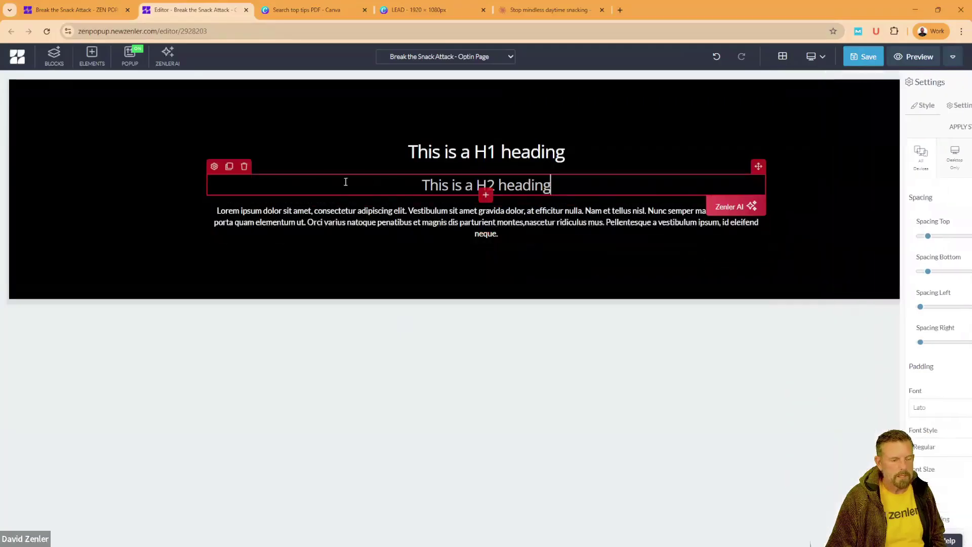
{"action": "left_click", "coordinate": [214, 166]}
{"action": "left_click", "coordinate": [941, 495]}
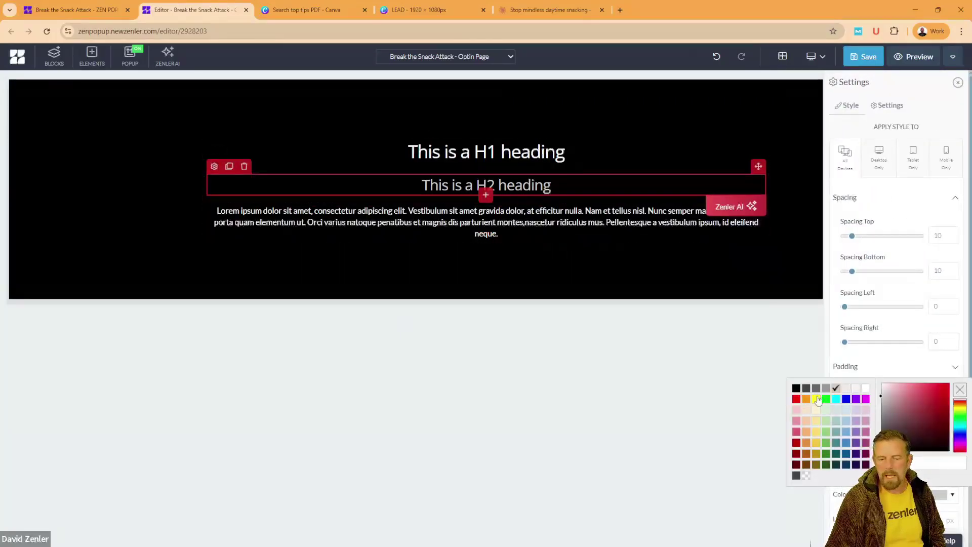
{"action": "left_click", "coordinate": [818, 422]}
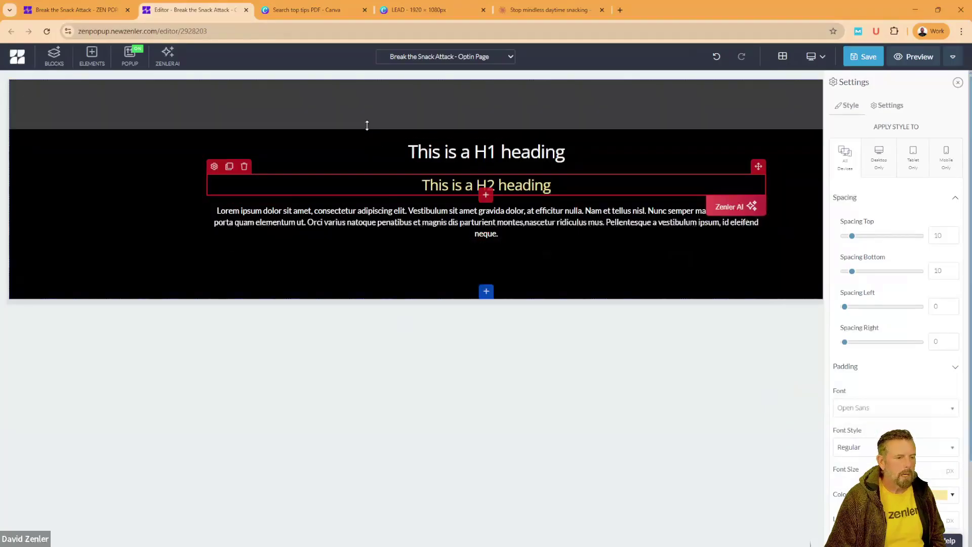
{"action": "left_click_drag", "start_coordinate": [368, 126], "coordinate": [367, 98]}
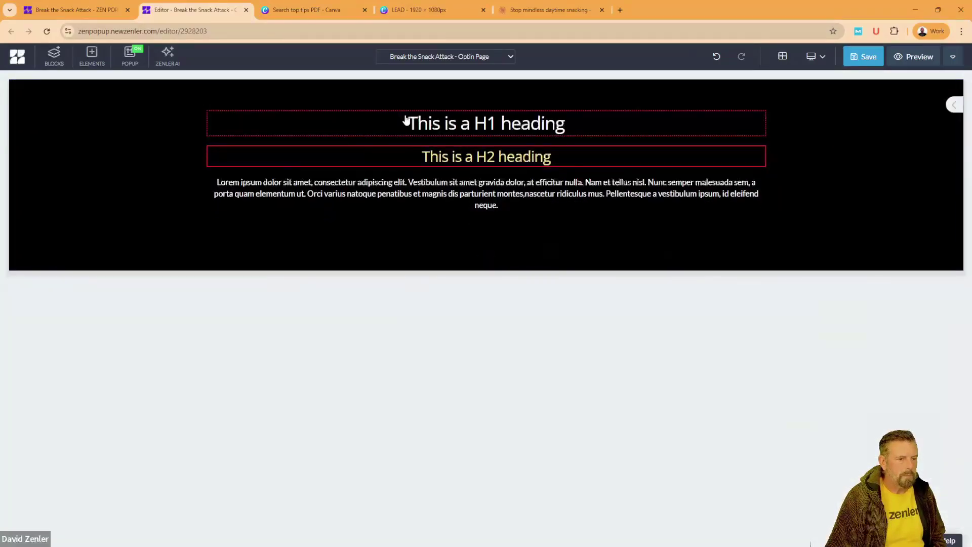
Step: Insert a name-and-email form below the paragraph and stretch the section taller
{"action": "left_click", "coordinate": [473, 195]}
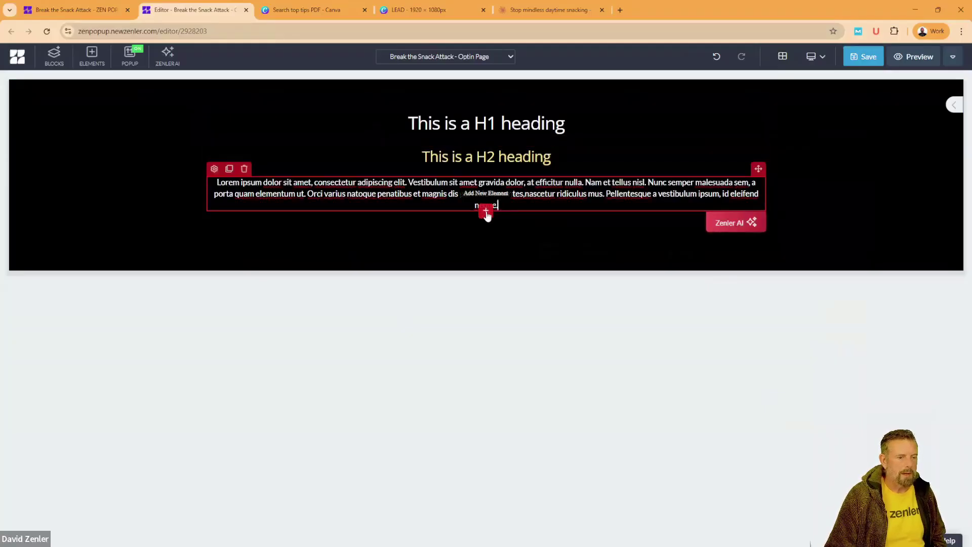
{"action": "left_click", "coordinate": [486, 213]}
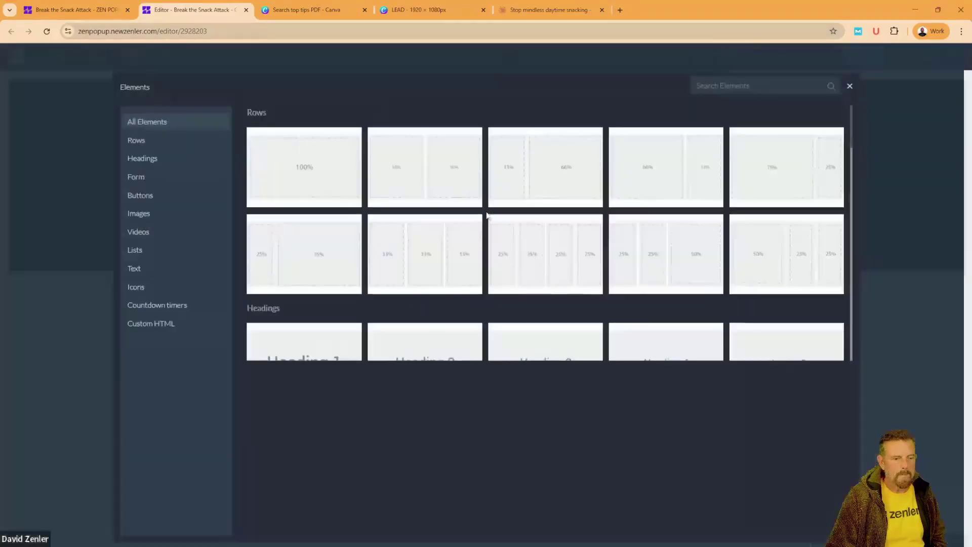
{"action": "left_click", "coordinate": [154, 179]}
{"action": "left_click", "coordinate": [320, 148]}
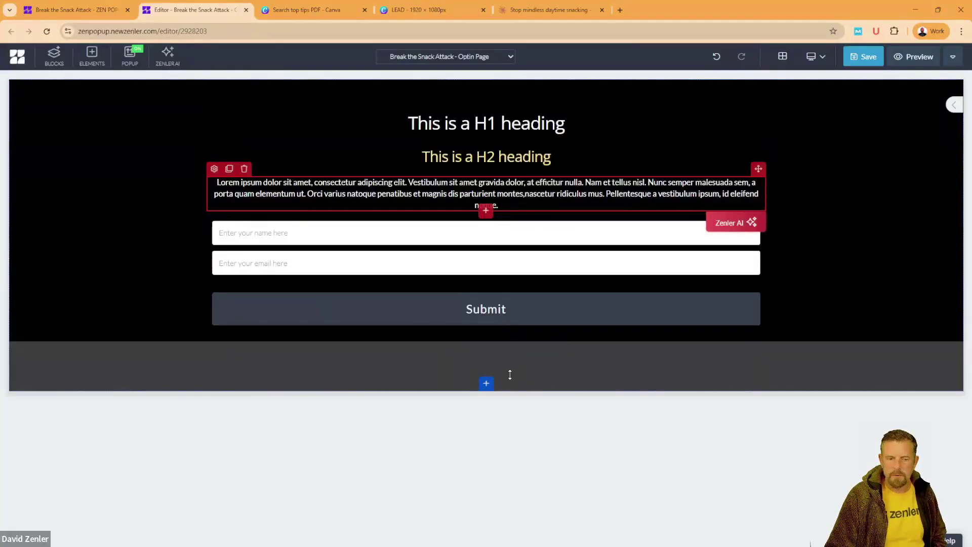
{"action": "left_click_drag", "start_coordinate": [526, 362], "coordinate": [530, 524]}
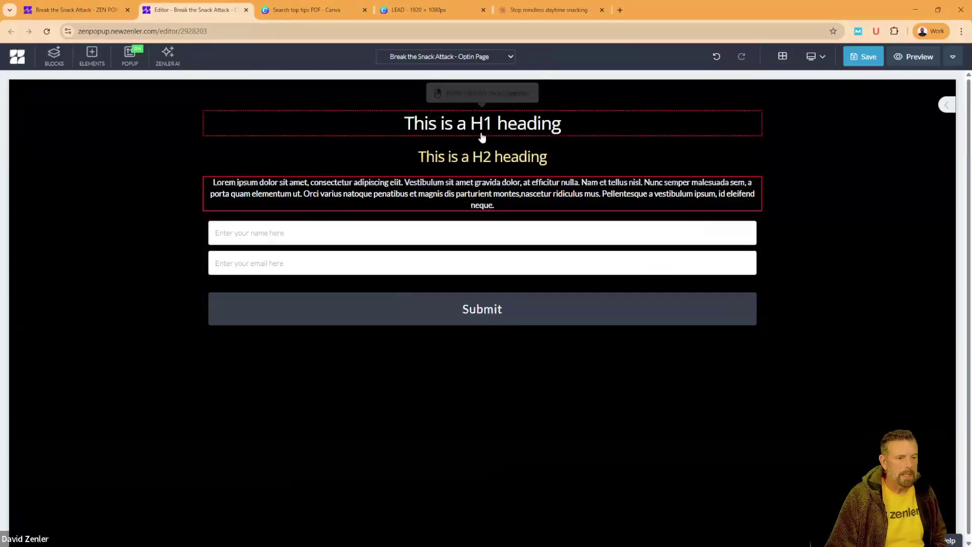
Step: In the Claude chat, highlight the entire 'Break the Snack Attack' lead magnet title
{"action": "left_click", "coordinate": [548, 11]}
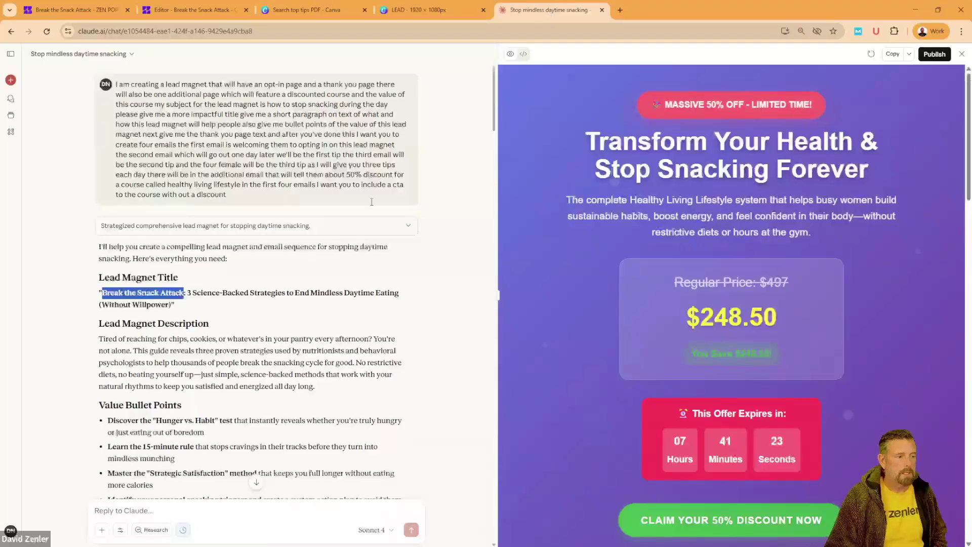
{"action": "left_click", "coordinate": [258, 315]}
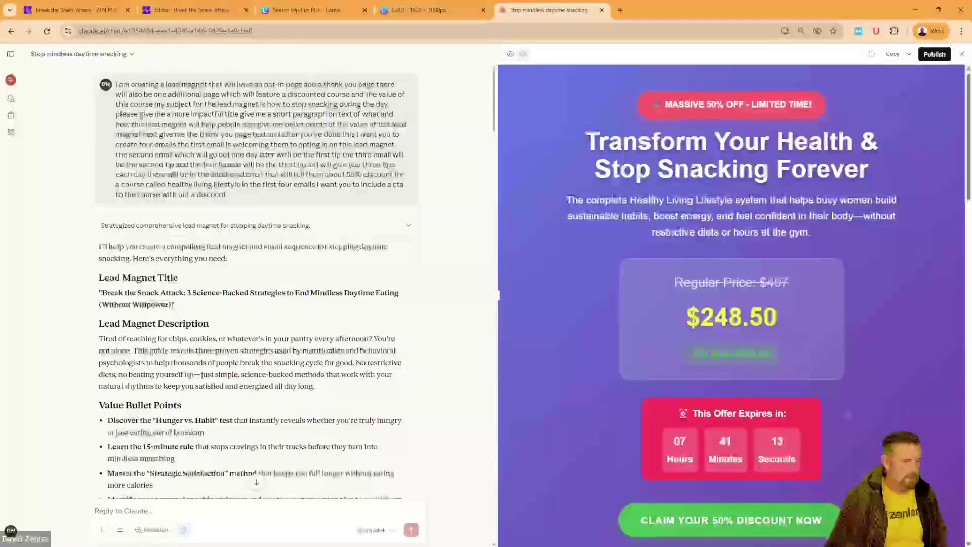
{"action": "left_click_drag", "start_coordinate": [173, 304], "coordinate": [101, 293]}
{"action": "key", "text": "ctrl+c"}
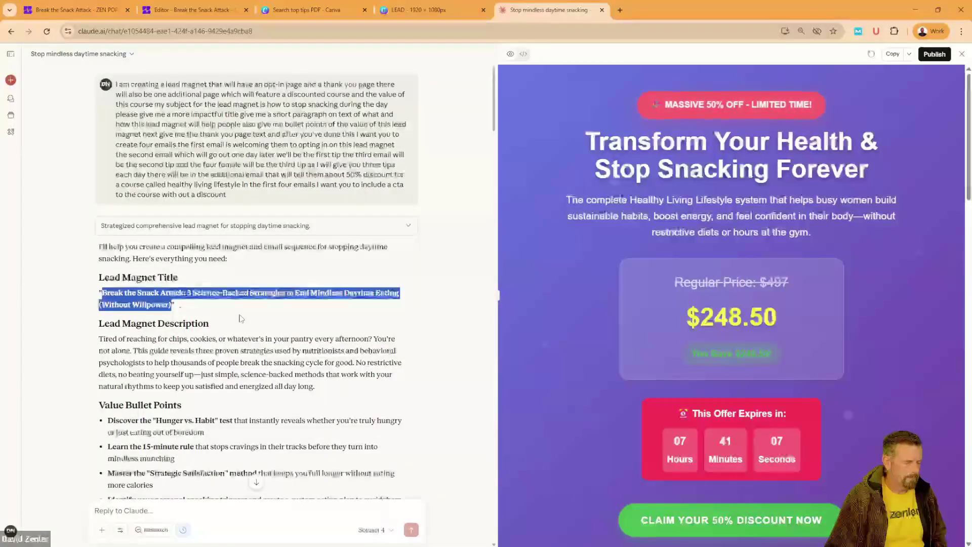
Step: Replace the H1 with the pasted lead magnet title, removing '(Without Willpower)' from it
{"action": "left_click", "coordinate": [207, 10]}
{"action": "double_click", "coordinate": [446, 124]}
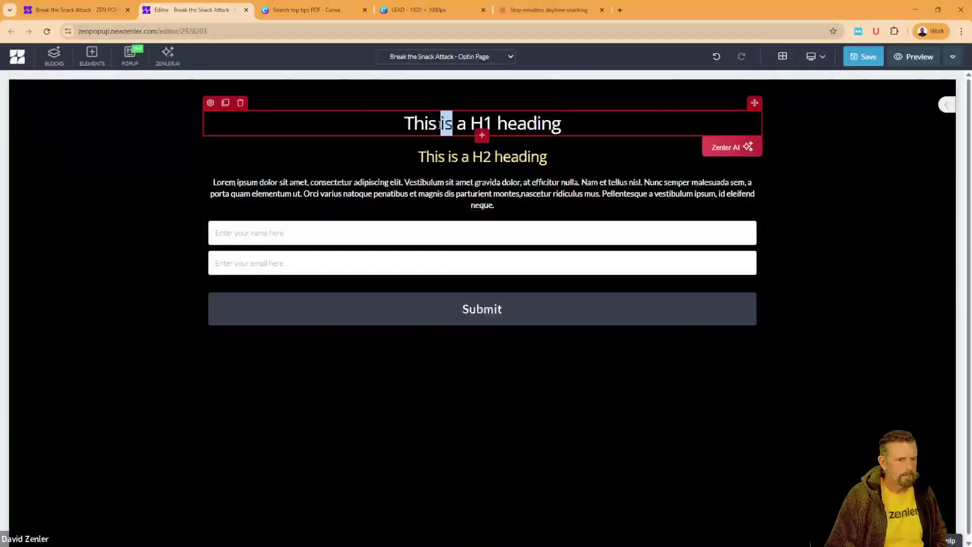
{"action": "key", "text": "ctrl+a"}
{"action": "key", "text": "ctrl+v"}
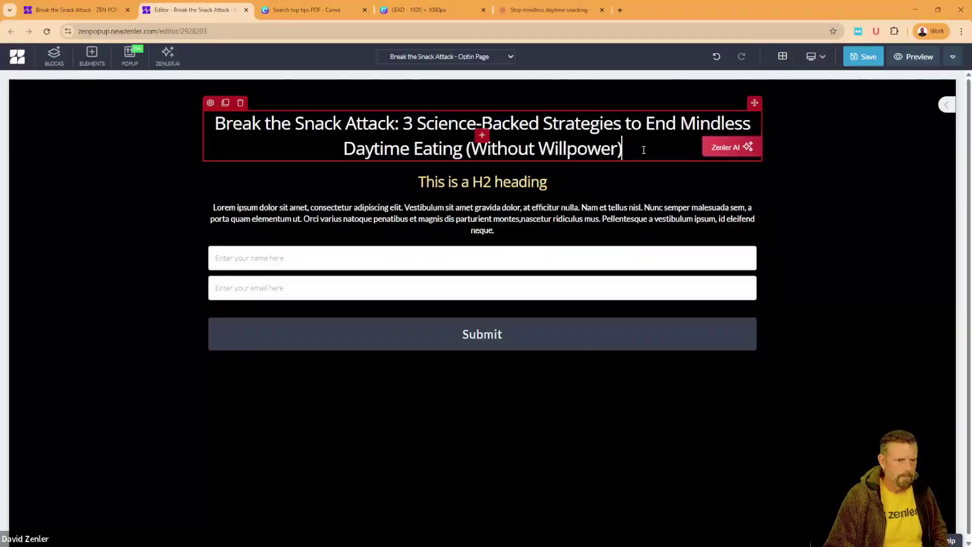
{"action": "left_click_drag", "start_coordinate": [644, 150], "coordinate": [467, 149]}
{"action": "key", "text": "ctrl+c"}
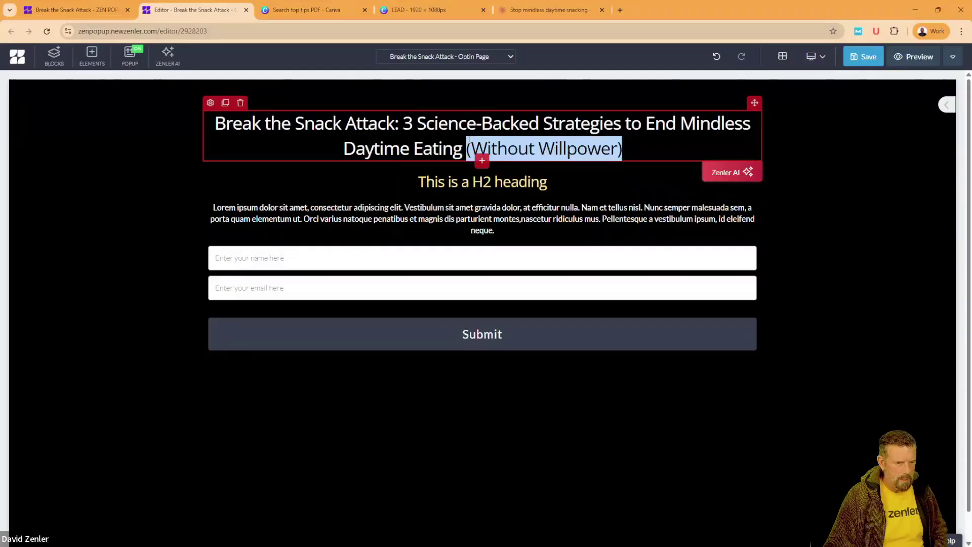
{"action": "key", "text": "BackSpace"}
Step: Replace the H2 placeholder with '(Without Willpower)', then open the title's style settings
{"action": "left_click", "coordinate": [554, 182]}
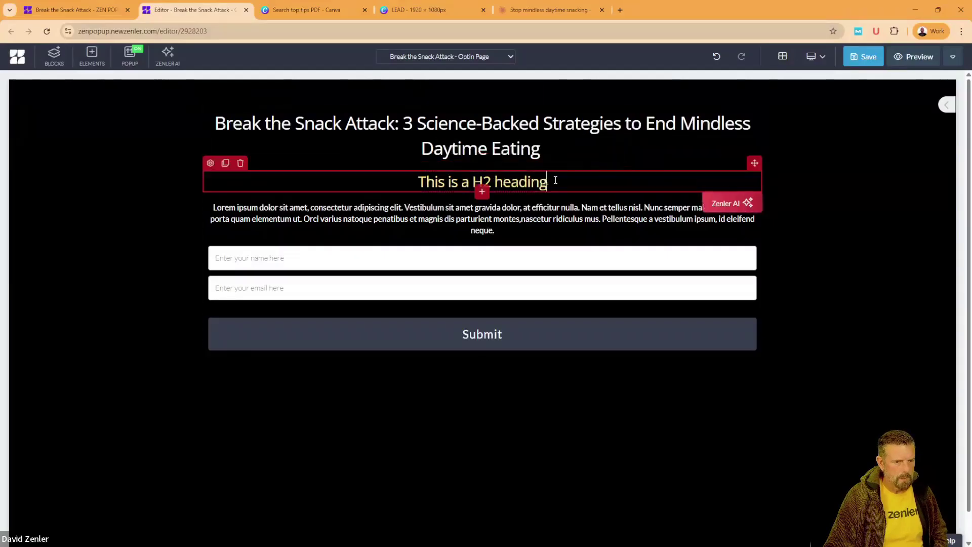
{"action": "left_click_drag", "start_coordinate": [554, 182], "coordinate": [395, 181]}
{"action": "key", "text": "ctrl+v"}
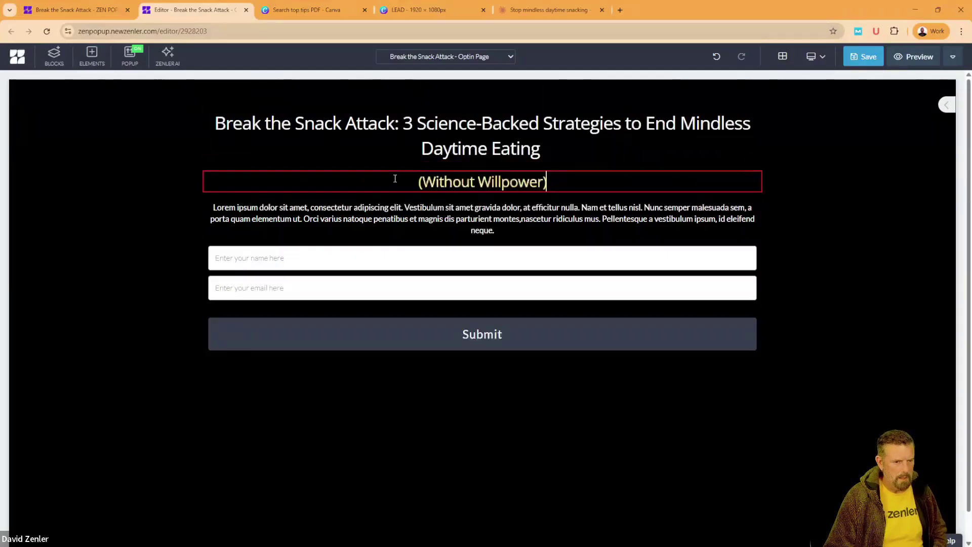
{"action": "left_click", "coordinate": [339, 140]}
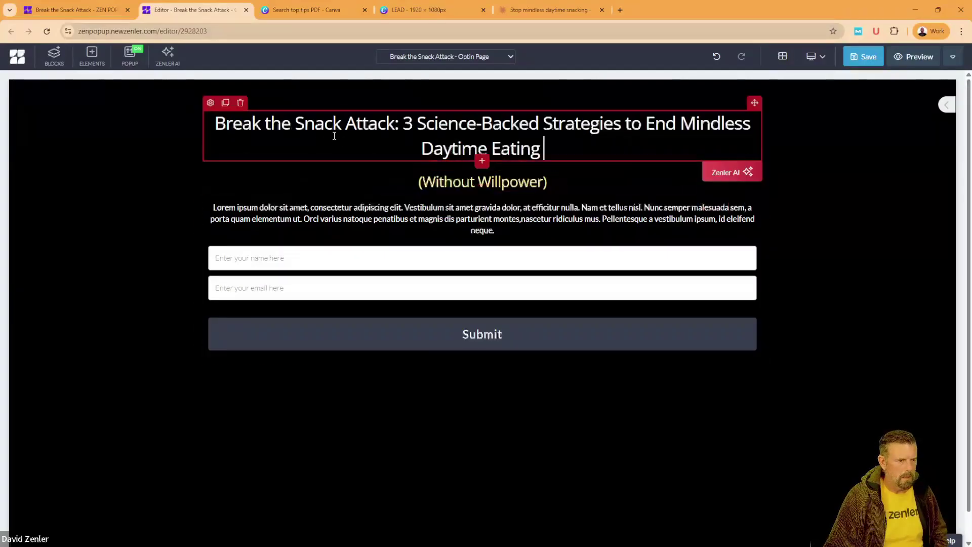
{"action": "left_click", "coordinate": [210, 103]}
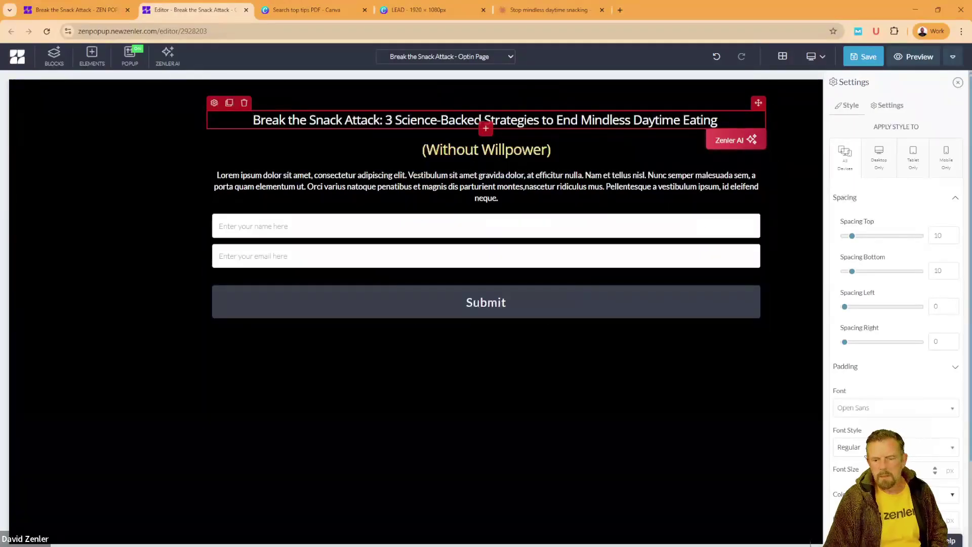
Step: Make the title bold with 0 bottom spacing and a 36 px line height
{"action": "left_click", "coordinate": [864, 454]}
{"action": "scroll", "coordinate": [863, 405], "scroll_direction": "down", "scroll_amount": 2}
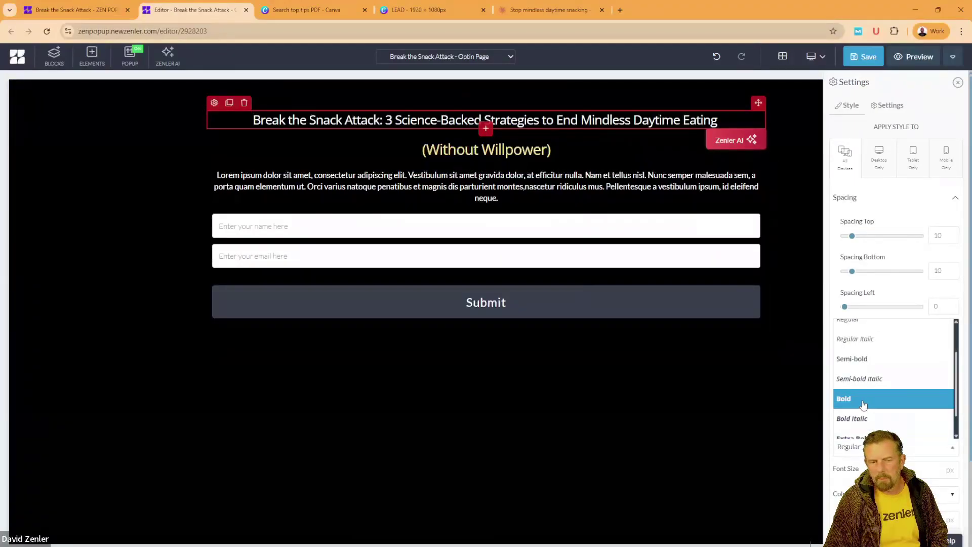
{"action": "left_click", "coordinate": [864, 400]}
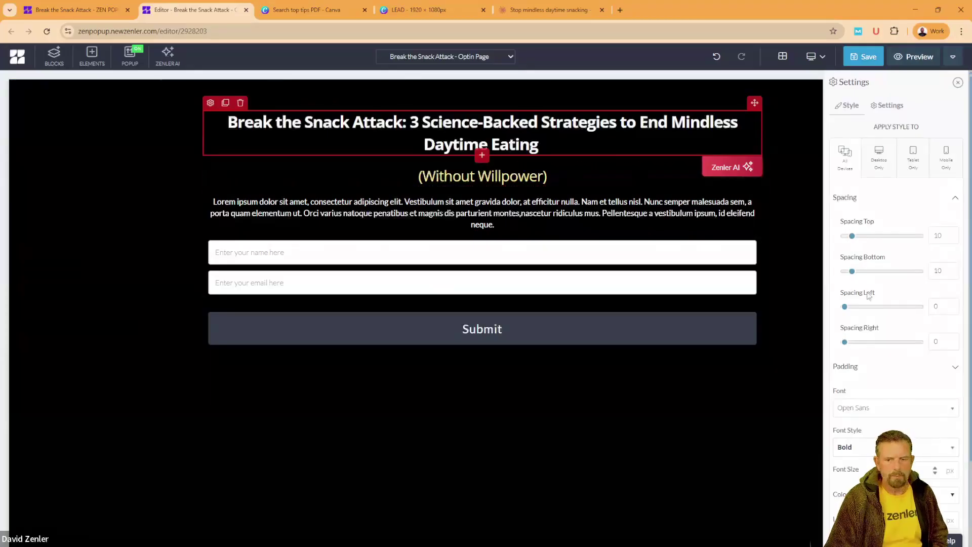
{"action": "left_click_drag", "start_coordinate": [853, 273], "coordinate": [845, 274]}
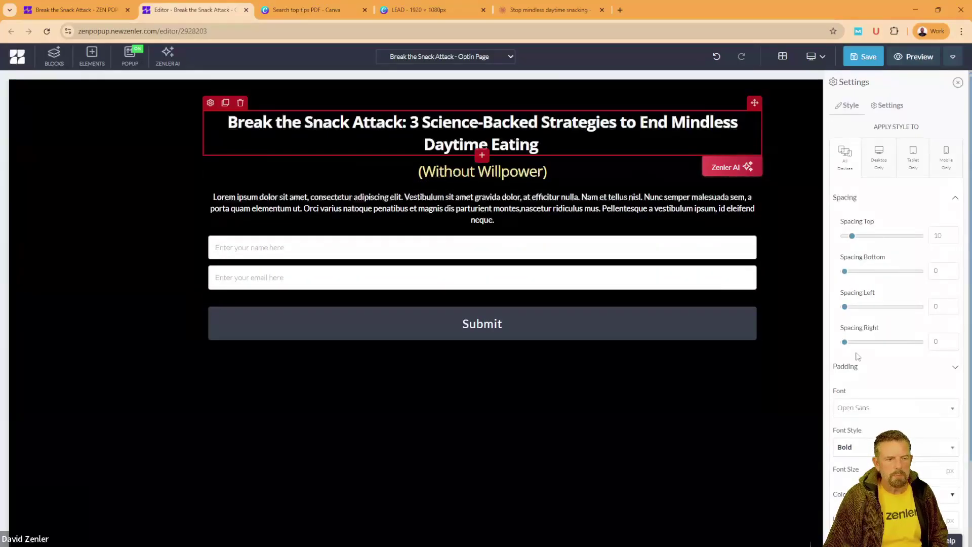
{"action": "scroll", "coordinate": [858, 357], "scroll_direction": "down", "scroll_amount": 3}
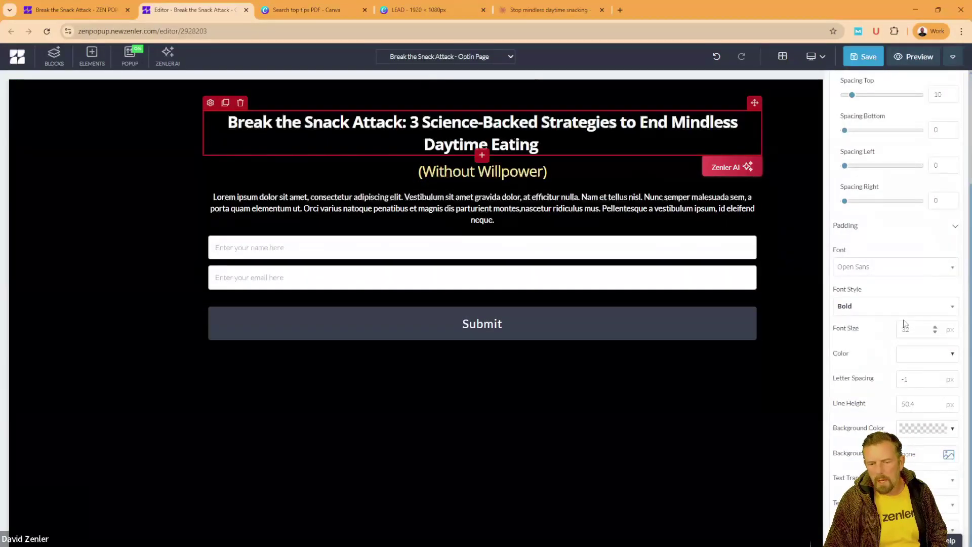
{"action": "double_click", "coordinate": [907, 405]}
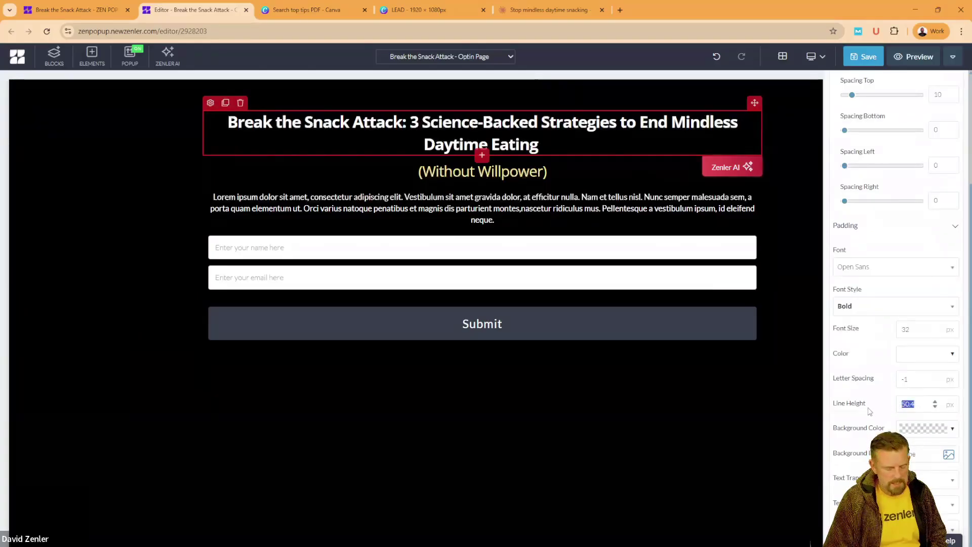
{"action": "type", "text": "36"}
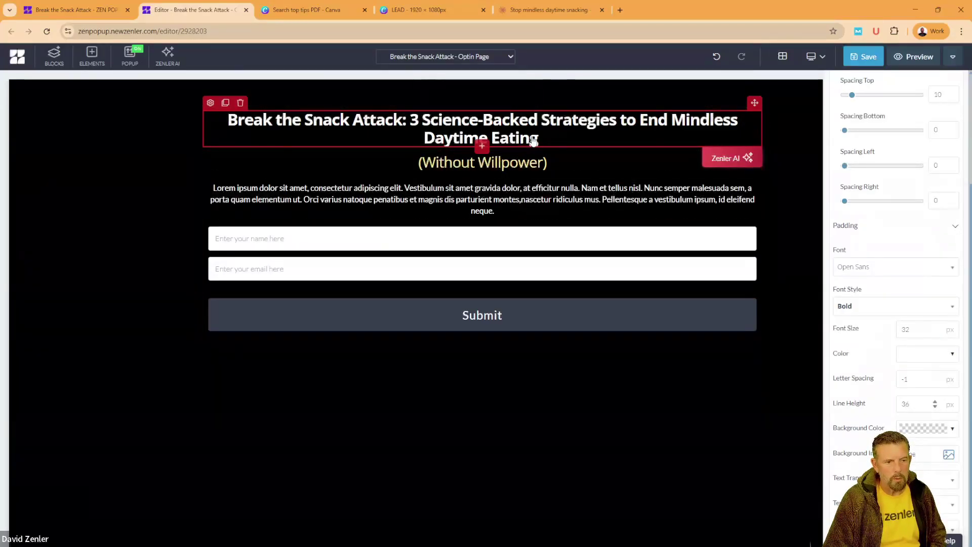
Step: Set the 'Without Willpower' subtitle's line height to 33
{"action": "left_click", "coordinate": [353, 163]}
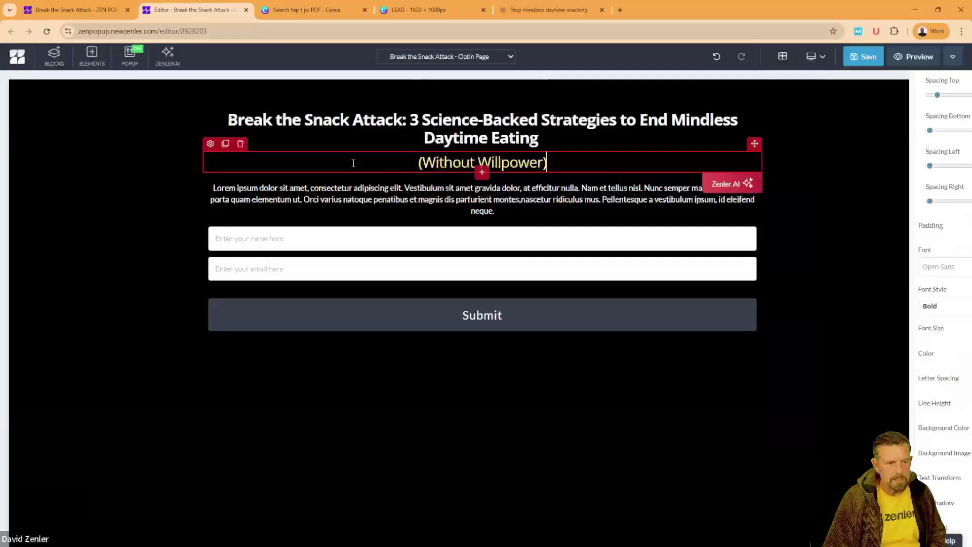
{"action": "left_click", "coordinate": [211, 144]}
{"action": "scroll", "coordinate": [896, 397], "scroll_direction": "down", "scroll_amount": 4}
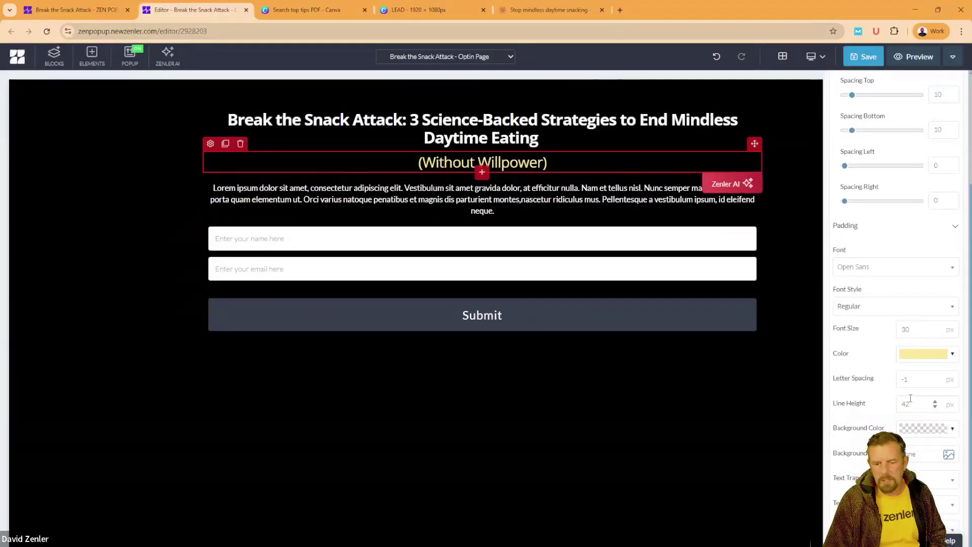
{"action": "type", "text": "33"}
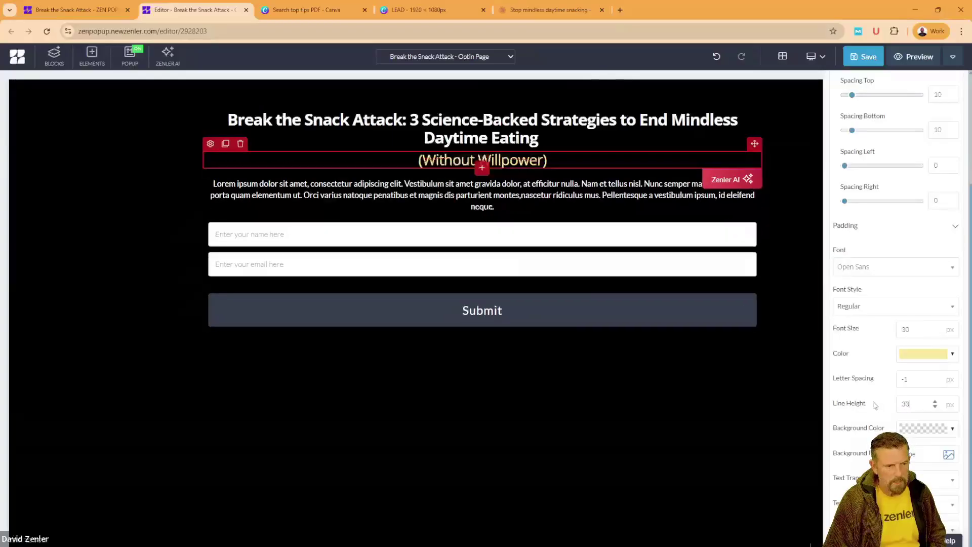
{"action": "left_click", "coordinate": [439, 199]}
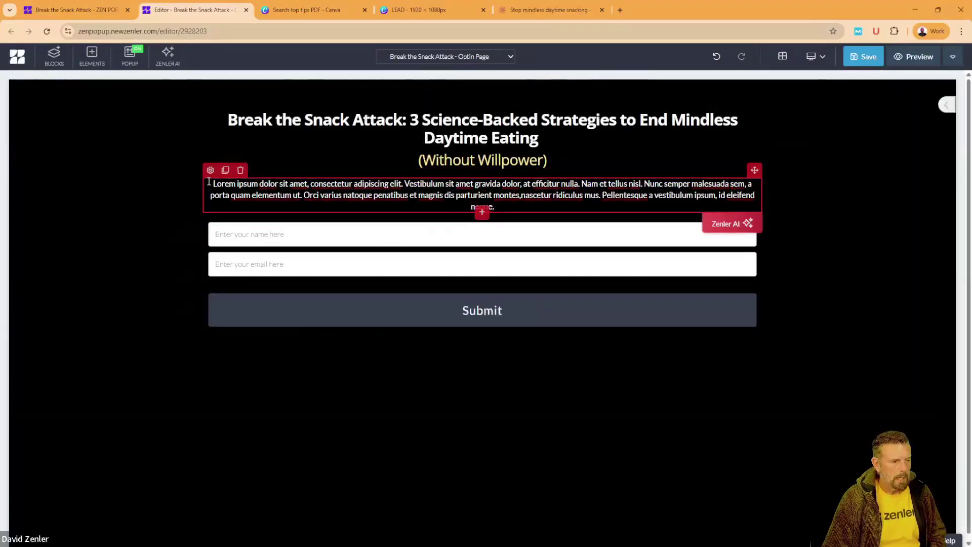
Step: Copy the lead-magnet description from Claude and paste it over the Lorem ipsum paragraph
{"action": "left_click", "coordinate": [523, 11]}
{"action": "scroll", "coordinate": [104, 290], "scroll_direction": "down", "scroll_amount": 1}
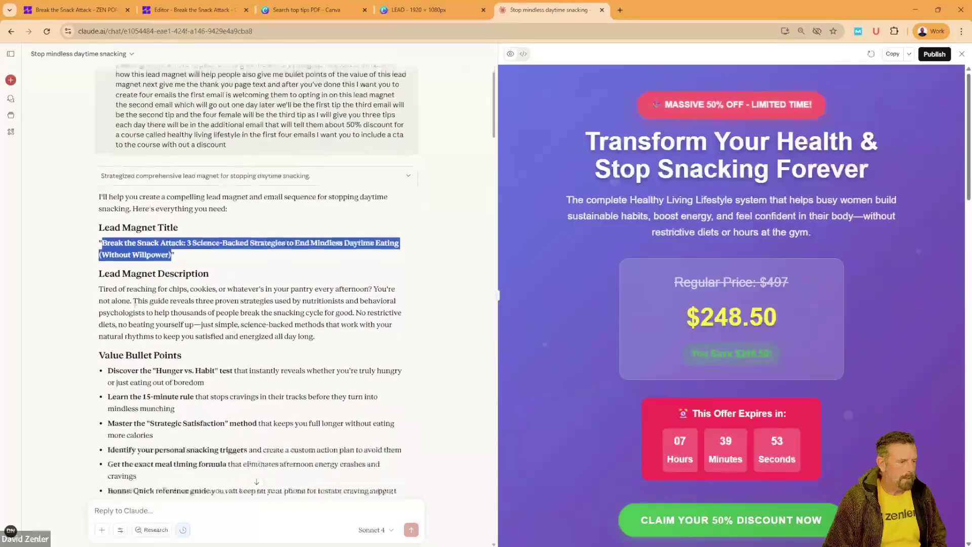
{"action": "left_click_drag", "start_coordinate": [99, 288], "coordinate": [334, 343]}
{"action": "key", "text": "ctrl+c"}
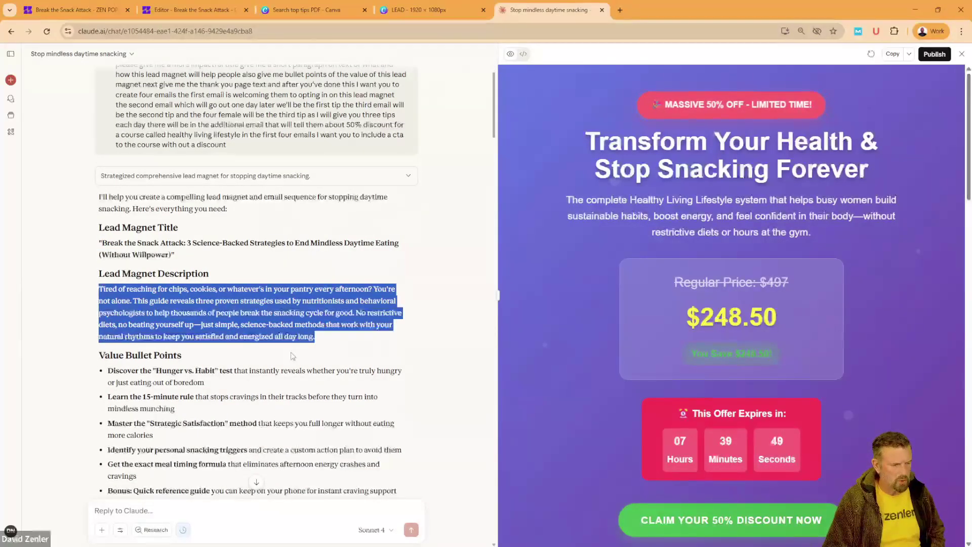
{"action": "left_click", "coordinate": [192, 10]}
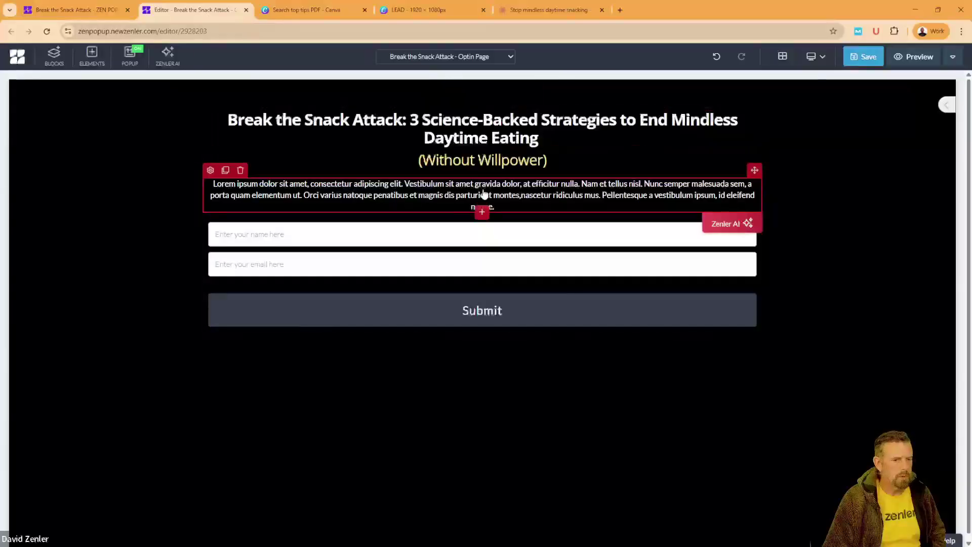
{"action": "double_click", "coordinate": [485, 185]}
{"action": "triple_click", "coordinate": [484, 190]}
{"action": "key", "text": "ctrl+v"}
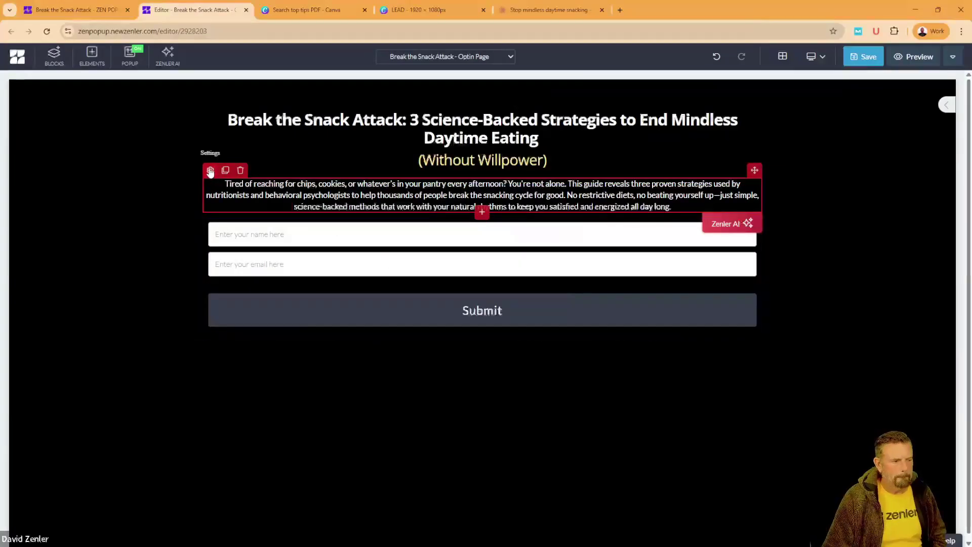
Step: Set the description paragraph's font size to 18
{"action": "left_click", "coordinate": [211, 171]}
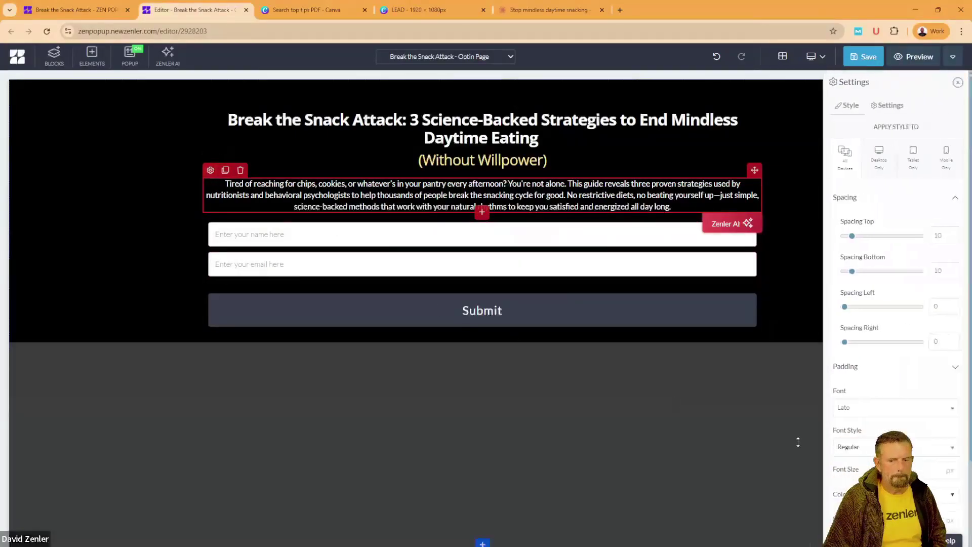
{"action": "type", "text": "1"}
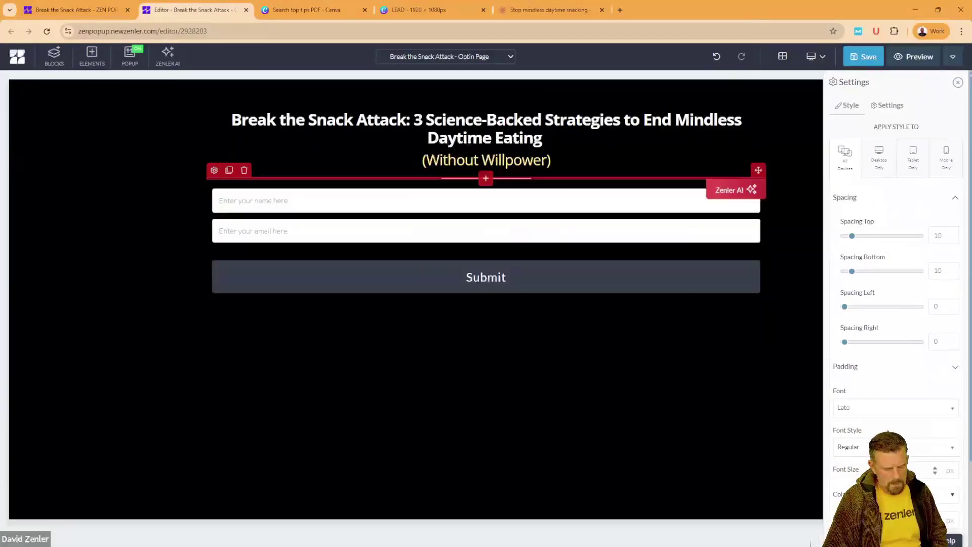
{"action": "type", "text": "8"}
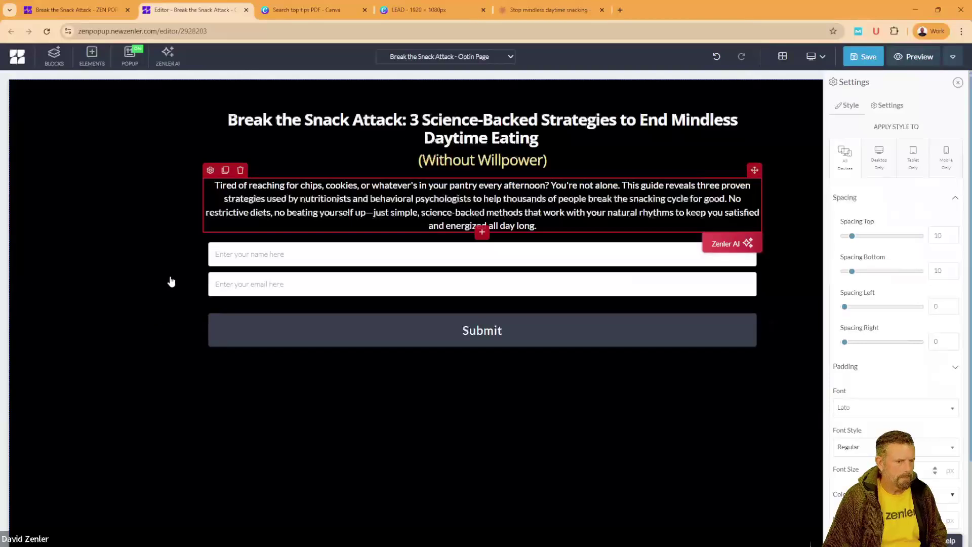
{"action": "left_click", "coordinate": [171, 282]}
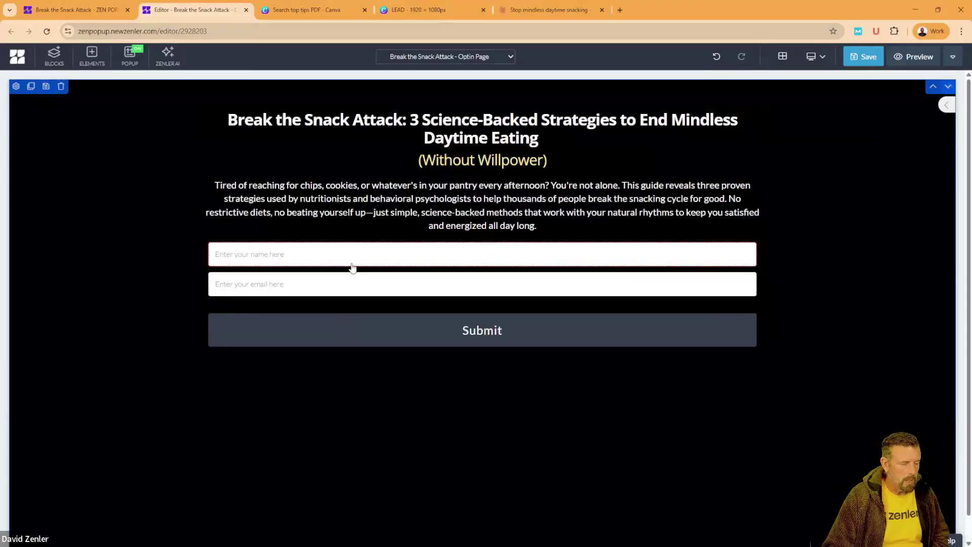
Step: Switch off Enable reCAPTCHA in the opt-in page's Page Settings and update them
{"action": "left_click", "coordinate": [953, 57]}
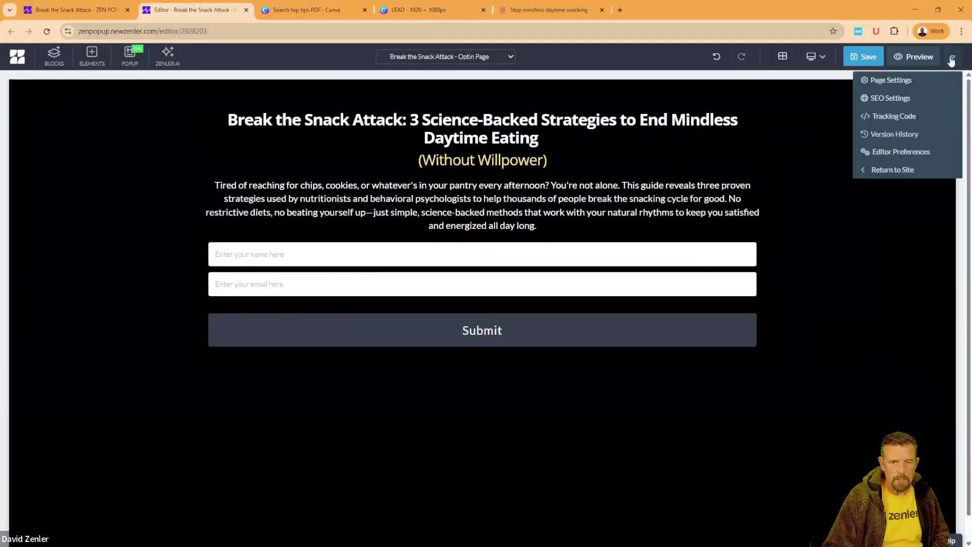
{"action": "left_click", "coordinate": [880, 101]}
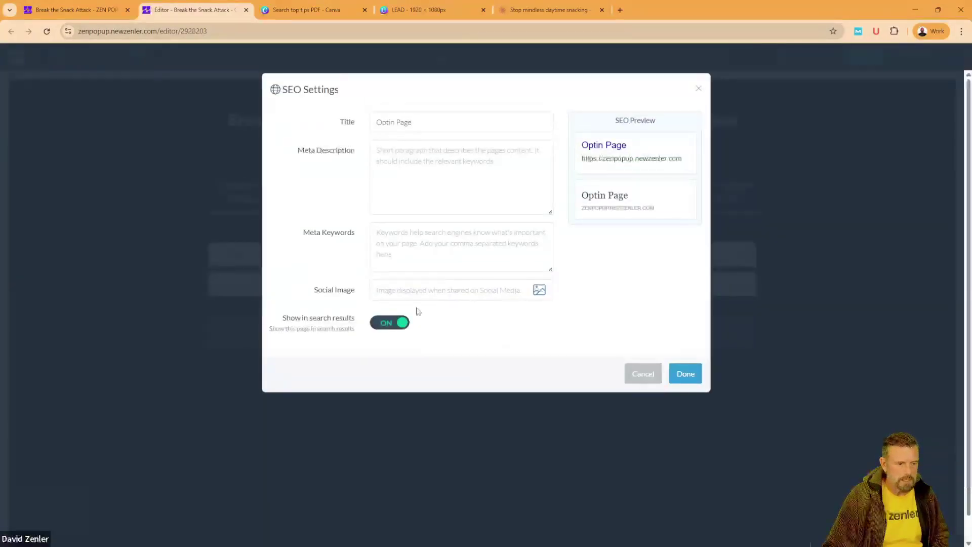
{"action": "left_click", "coordinate": [642, 374]}
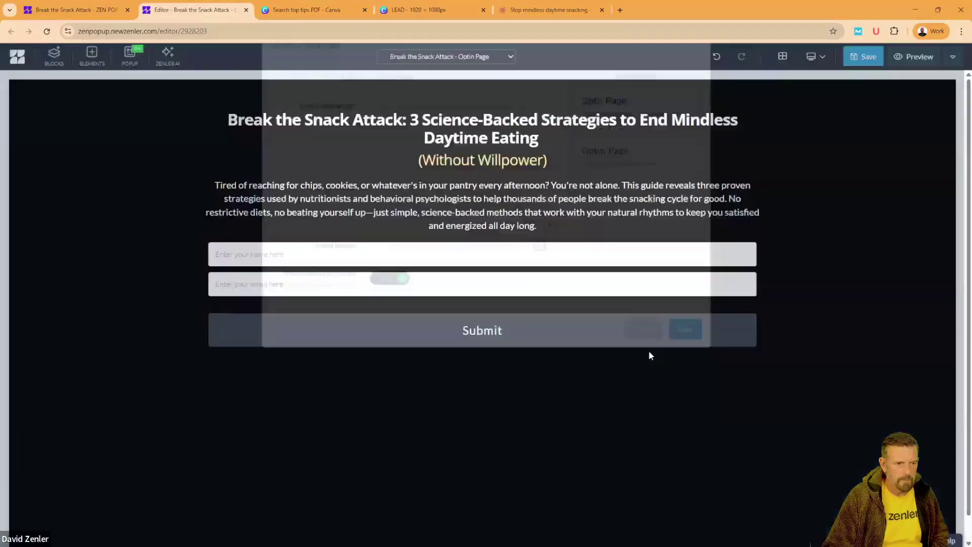
{"action": "left_click", "coordinate": [953, 60]}
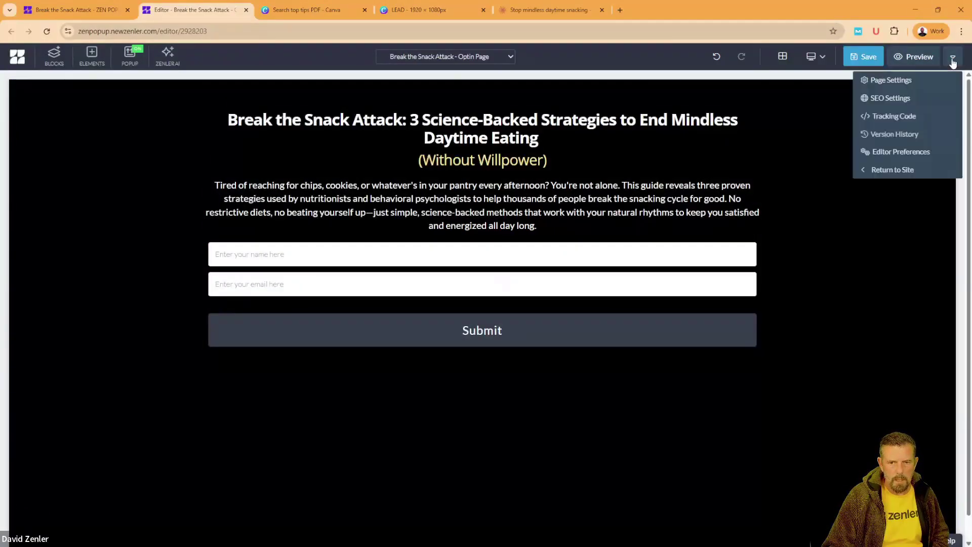
{"action": "left_click", "coordinate": [895, 83]}
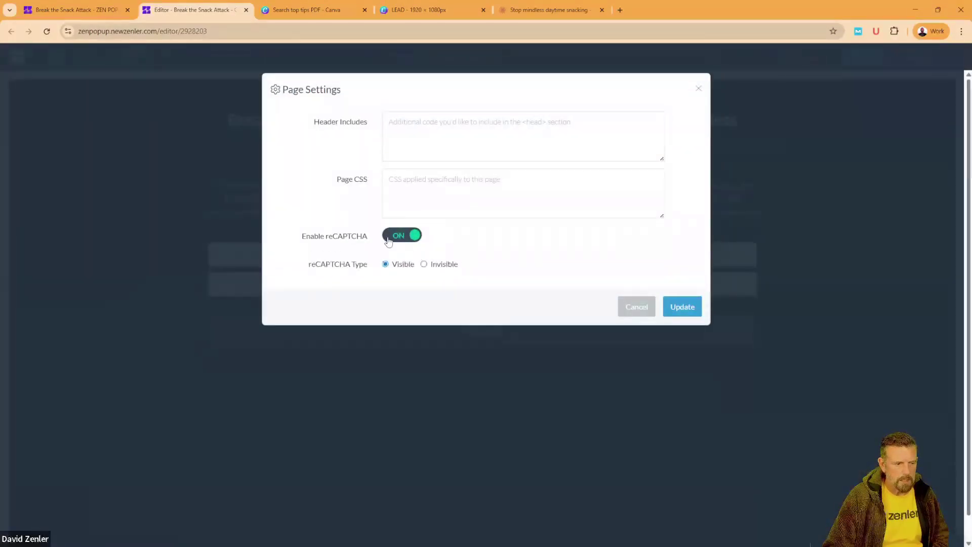
{"action": "left_click", "coordinate": [388, 240]}
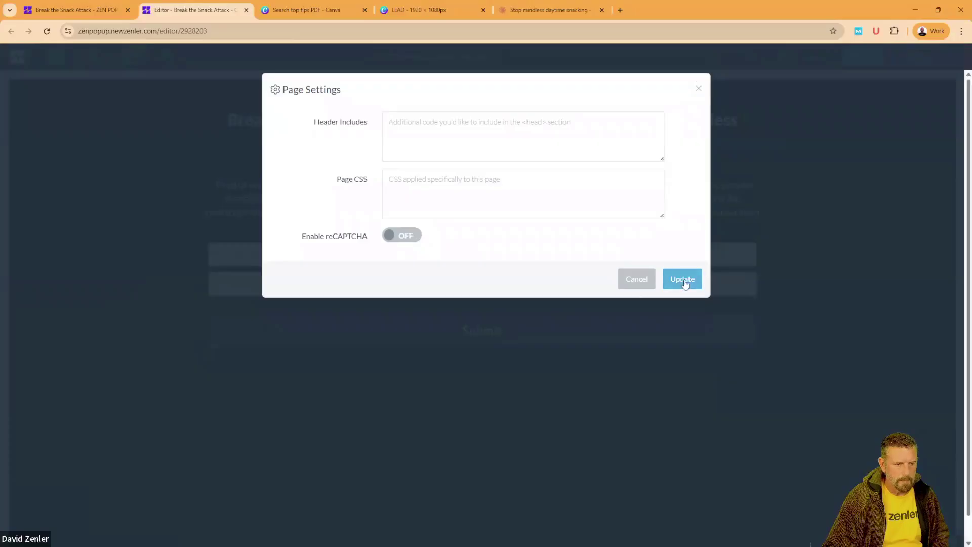
{"action": "left_click", "coordinate": [683, 282]}
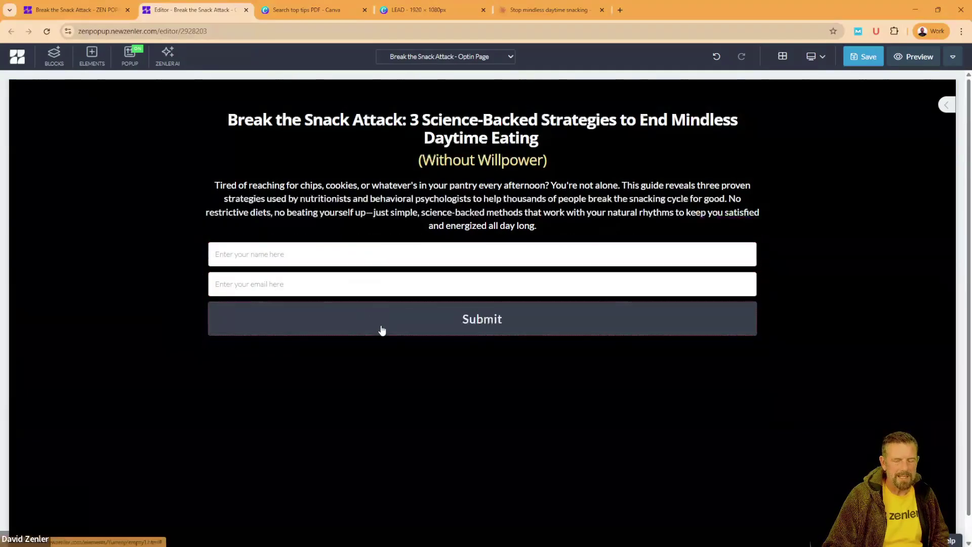
Step: Insert a 33/33/33 three-column row below the name field
{"action": "left_click", "coordinate": [435, 262]}
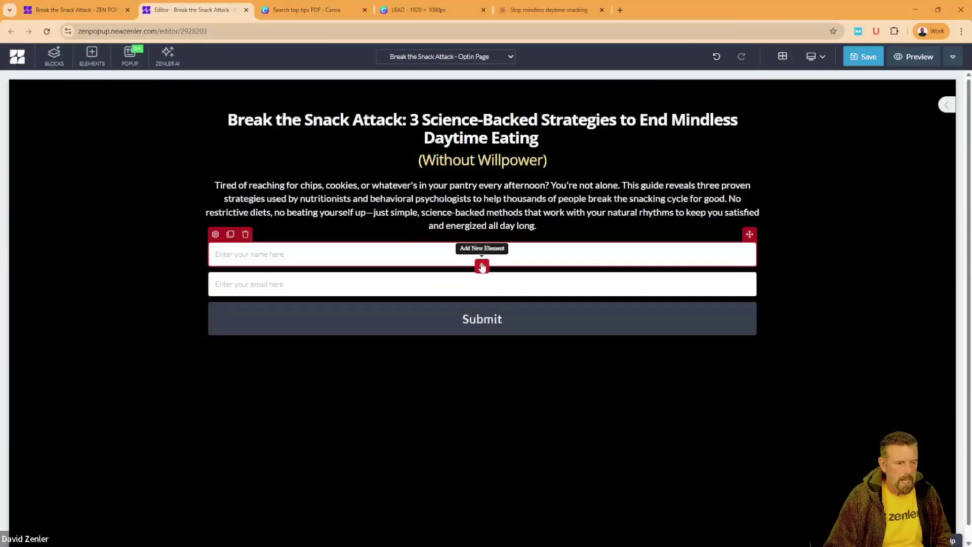
{"action": "left_click", "coordinate": [482, 267]}
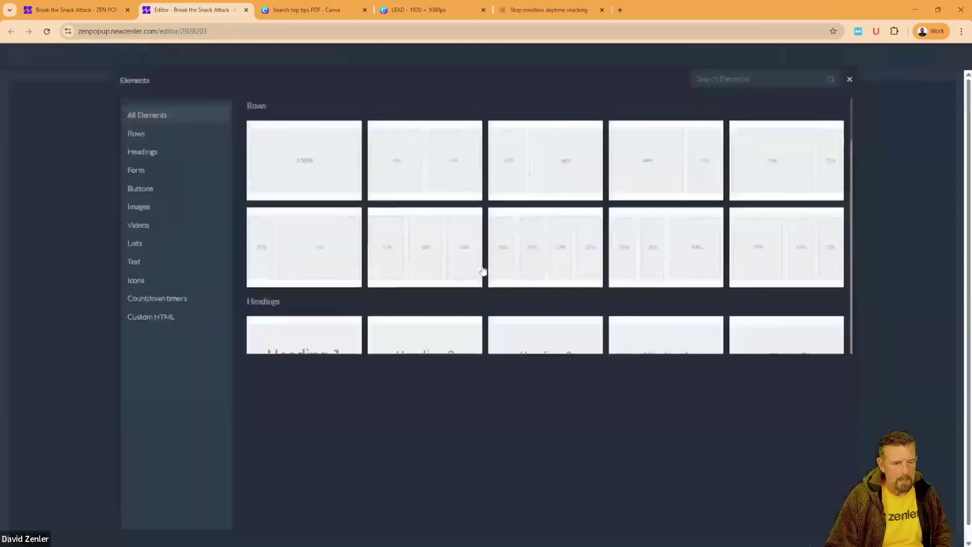
{"action": "left_click", "coordinate": [426, 259]}
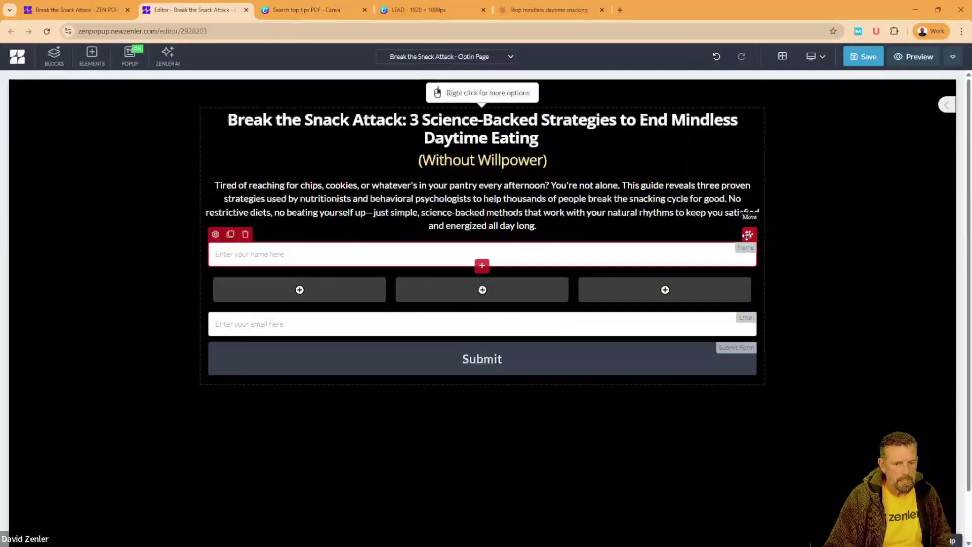
Step: Move the name field, email field and Submit button into the row's three columns
{"action": "left_click_drag", "start_coordinate": [750, 234], "coordinate": [342, 290]}
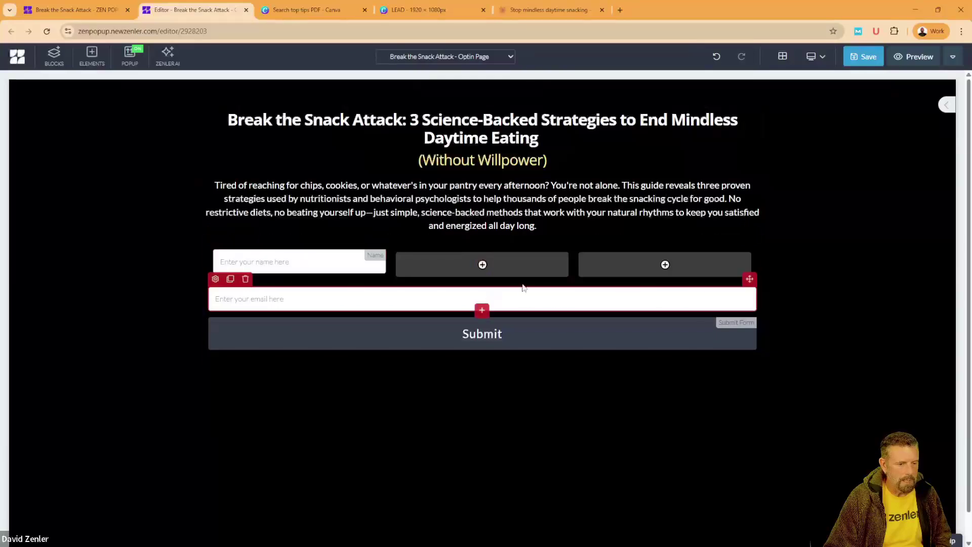
{"action": "left_click_drag", "start_coordinate": [749, 278], "coordinate": [469, 254]}
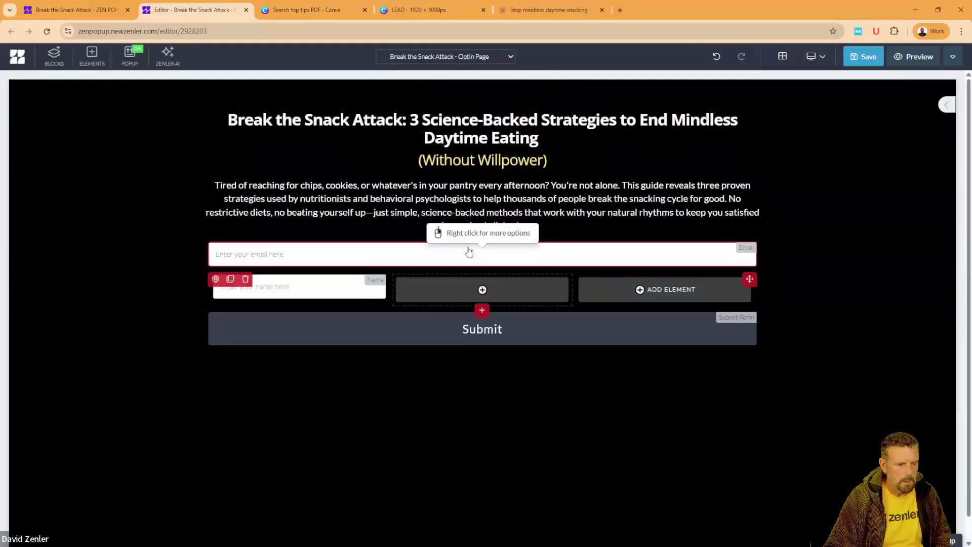
{"action": "left_click_drag", "start_coordinate": [750, 233], "coordinate": [466, 280]}
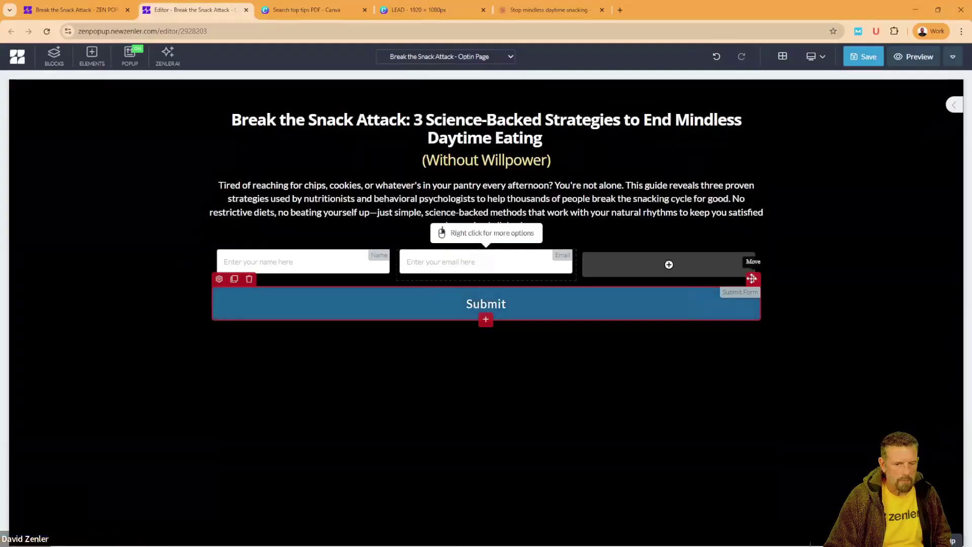
{"action": "left_click_drag", "start_coordinate": [754, 279], "coordinate": [632, 256]}
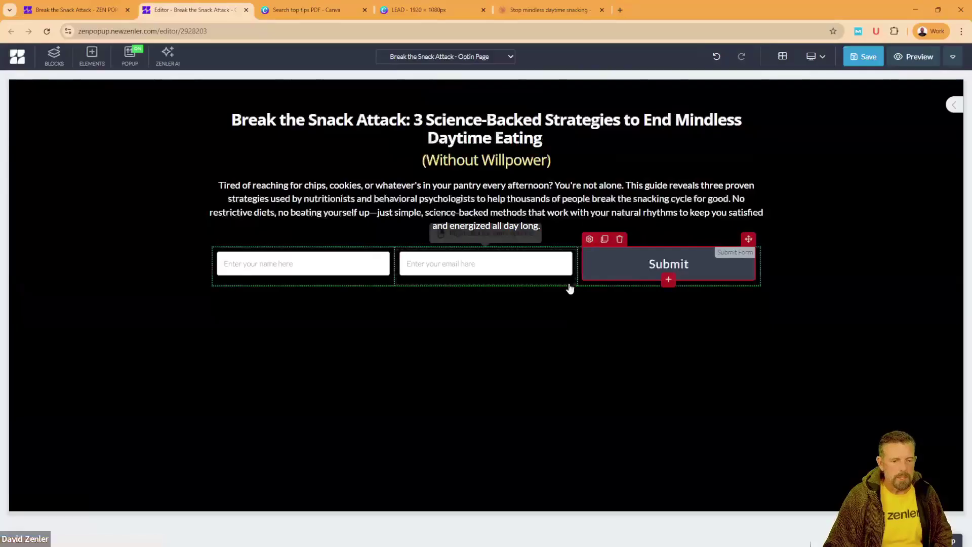
{"action": "left_click", "coordinate": [567, 295]}
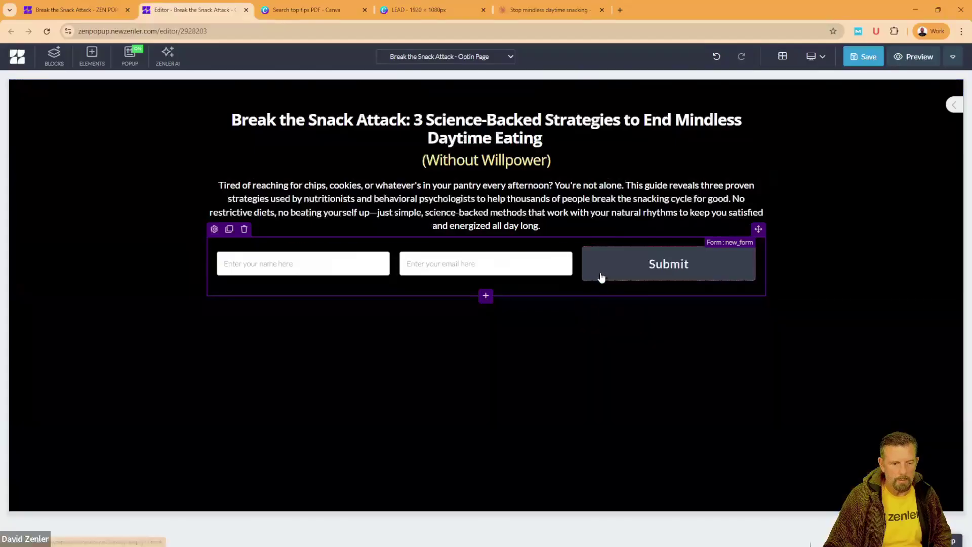
Step: Relabel the button 'Get the 3 Day Tips' and send submitters to the next funnel step
{"action": "left_click", "coordinate": [601, 274]}
{"action": "left_click", "coordinate": [590, 238]}
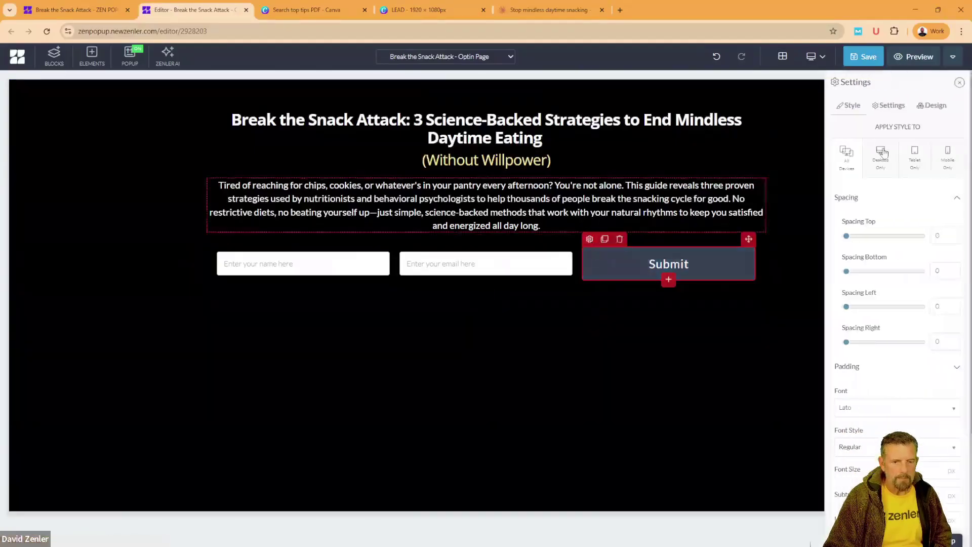
{"action": "left_click", "coordinate": [895, 111]}
{"action": "left_click_drag", "start_coordinate": [940, 133], "coordinate": [854, 140]}
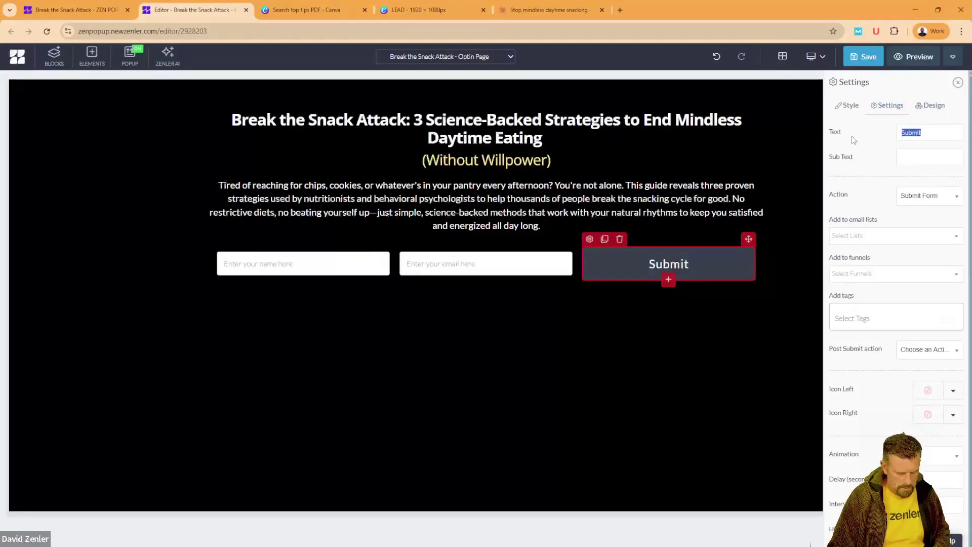
{"action": "type", "text": "Get the 3"}
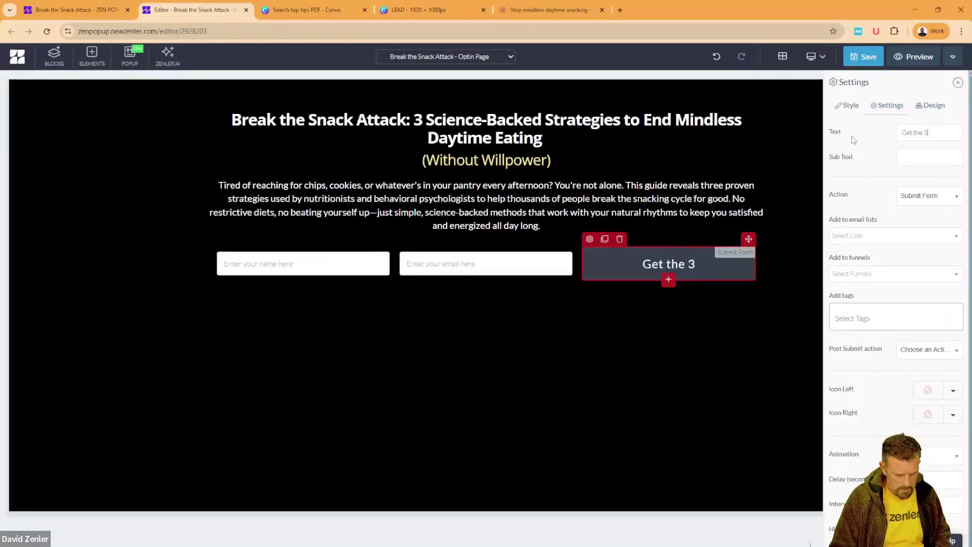
{"action": "type", "text": " Day T"}
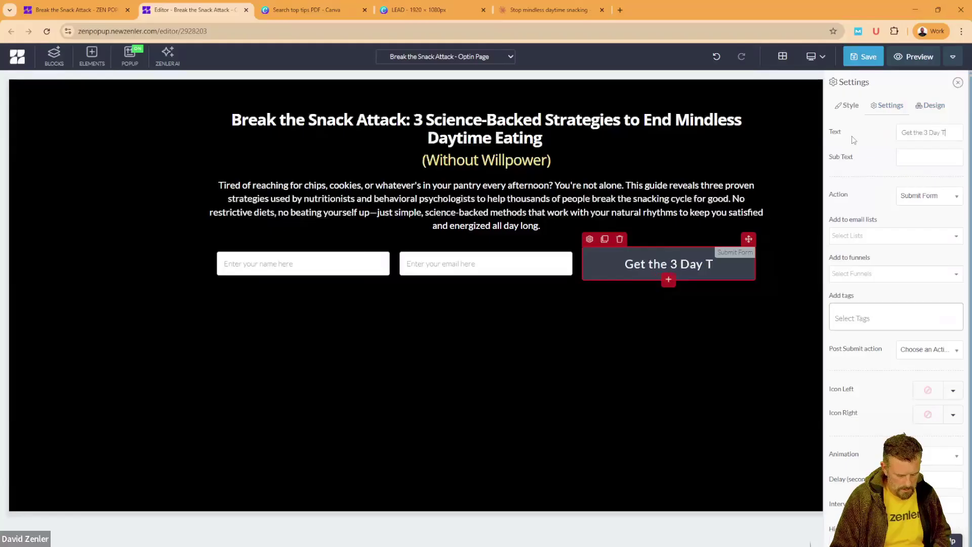
{"action": "type", "text": "ips"}
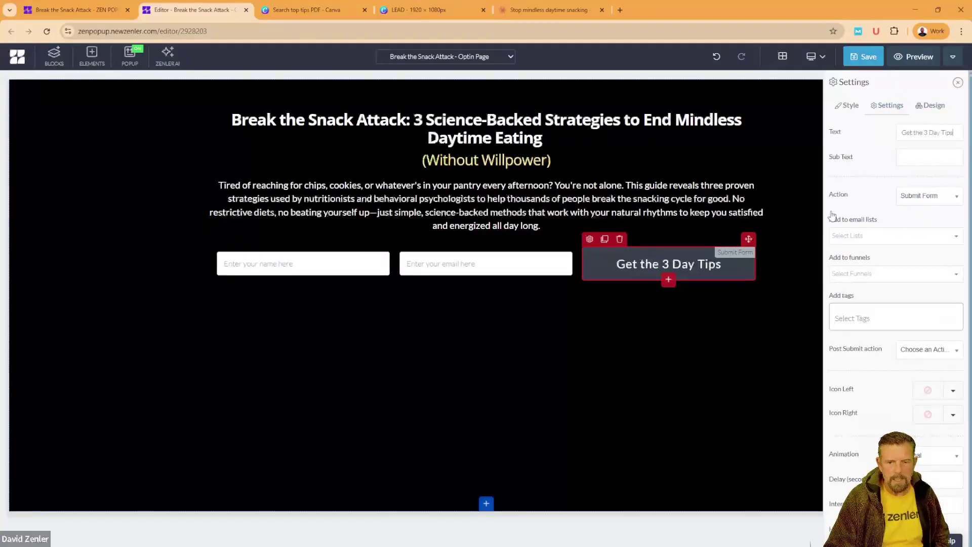
{"action": "left_click", "coordinate": [919, 357]}
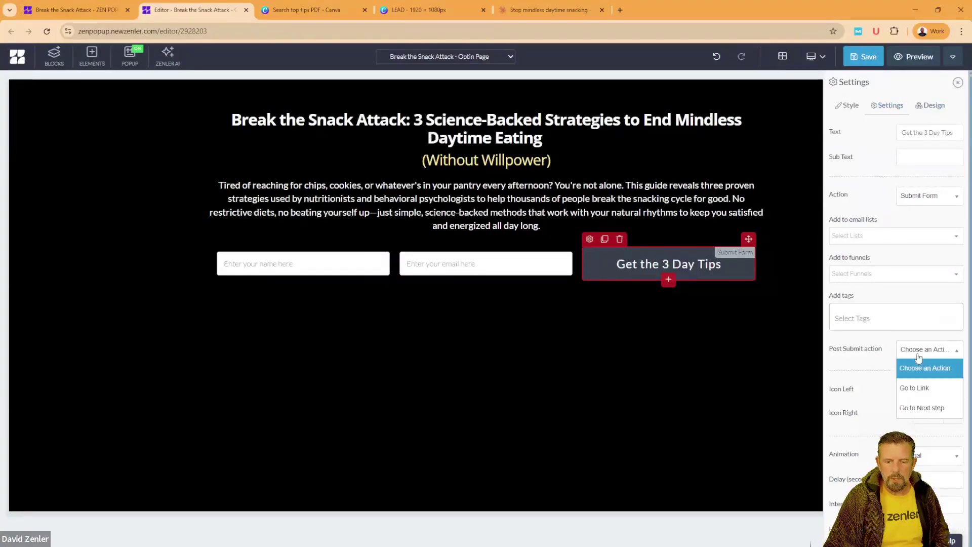
{"action": "left_click", "coordinate": [923, 409]}
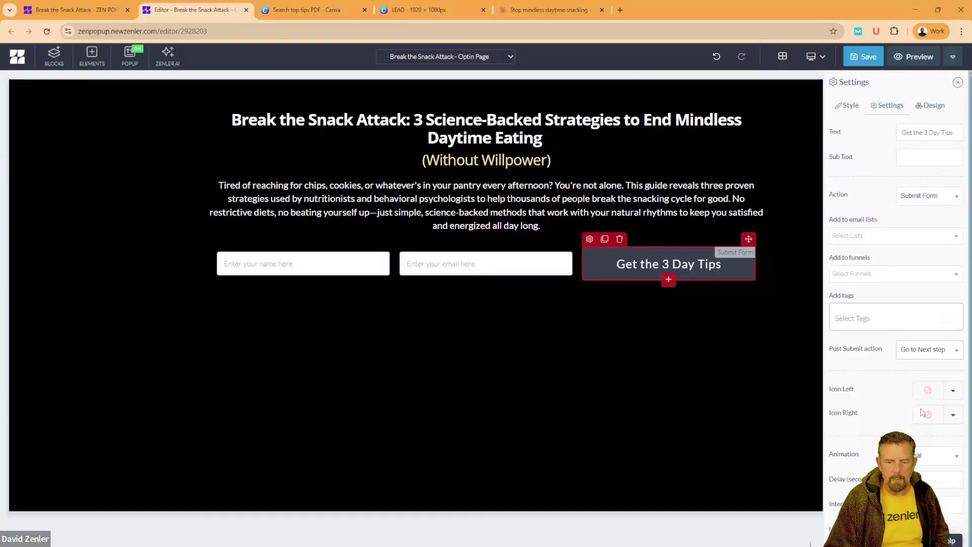
Step: Set the button's top and bottom padding to 8
{"action": "left_click", "coordinate": [76, 10]}
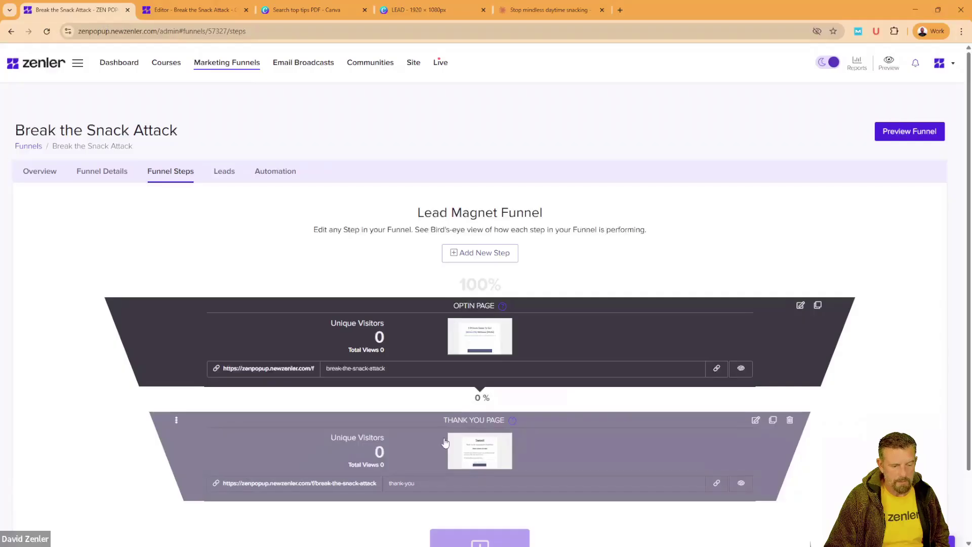
{"action": "left_click", "coordinate": [217, 18]}
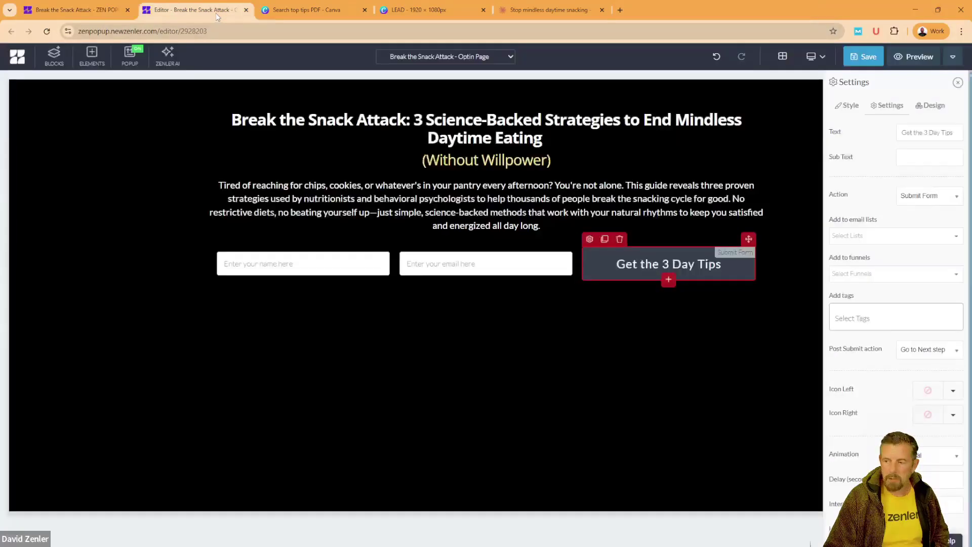
{"action": "left_click", "coordinate": [861, 107]}
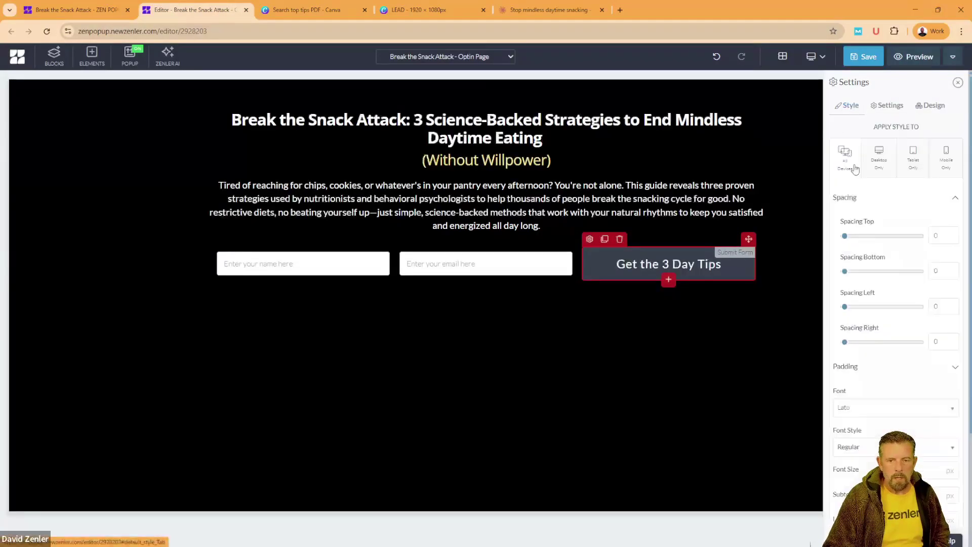
{"action": "scroll", "coordinate": [872, 337], "scroll_direction": "down", "scroll_amount": 2}
{"action": "left_click", "coordinate": [957, 269]}
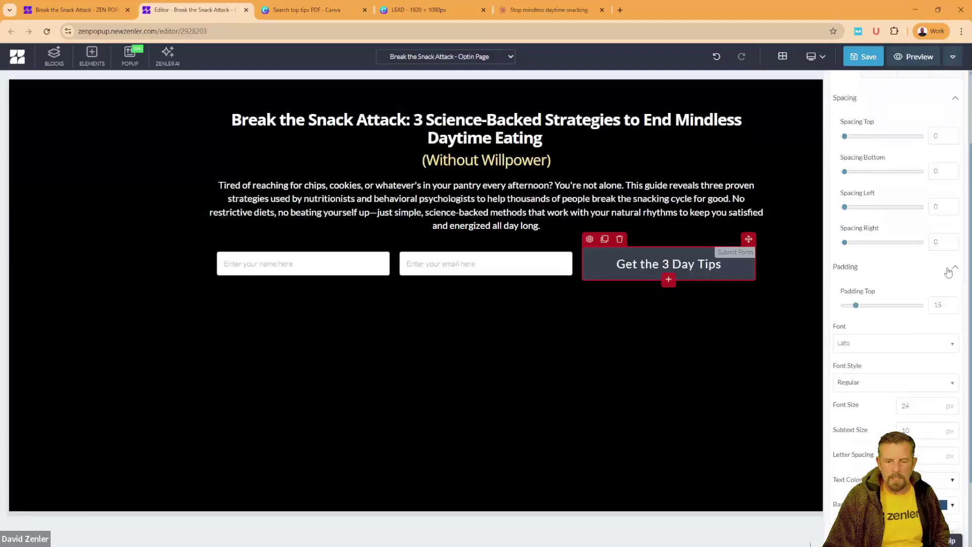
{"action": "left_click_drag", "start_coordinate": [943, 305], "coordinate": [930, 308]}
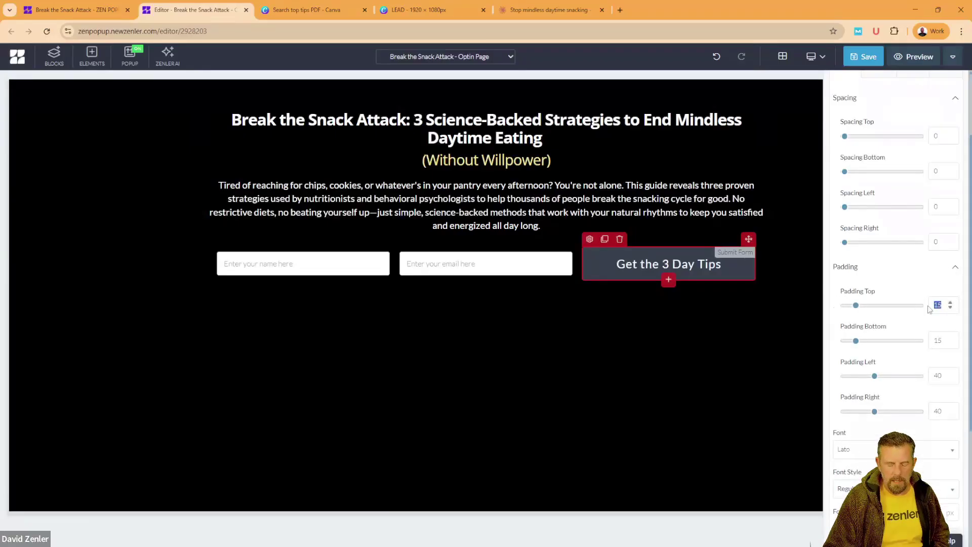
{"action": "type", "text": "8"}
{"action": "double_click", "coordinate": [938, 340]}
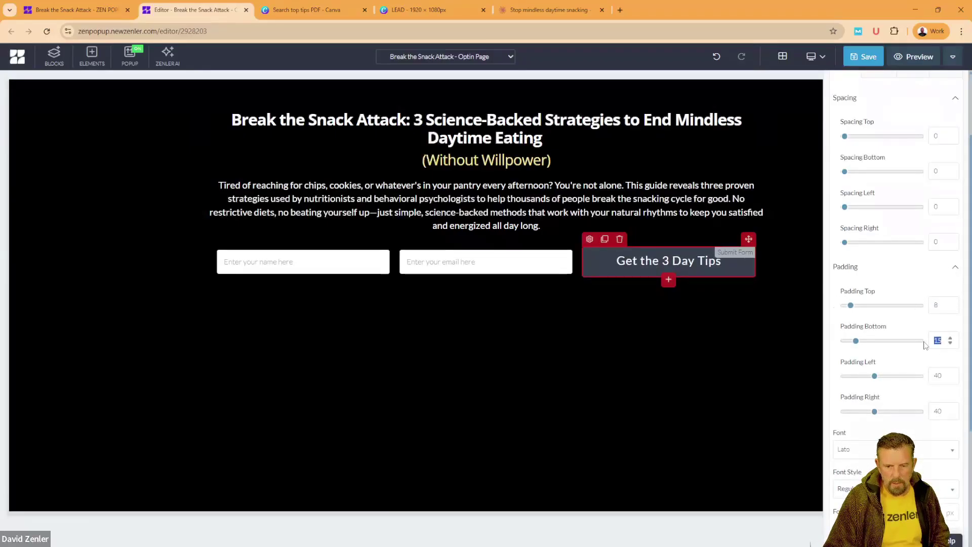
{"action": "type", "text": "8"}
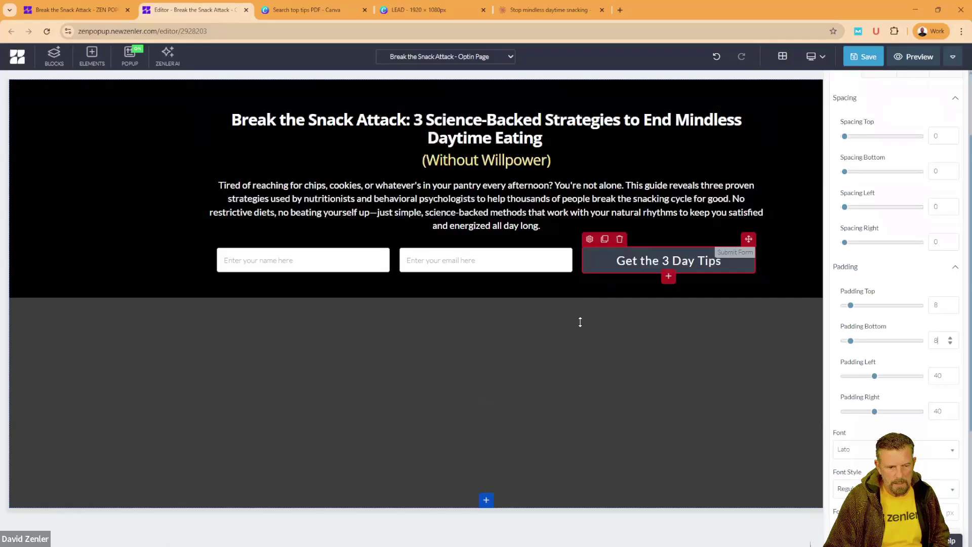
{"action": "left_click", "coordinate": [580, 320]}
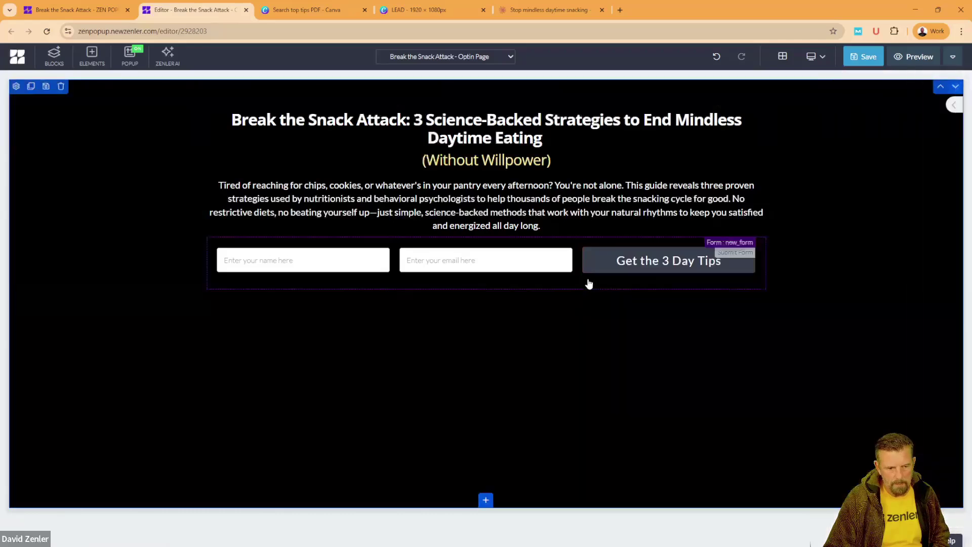
Step: Set the button's font size to 20
{"action": "left_click", "coordinate": [588, 254]}
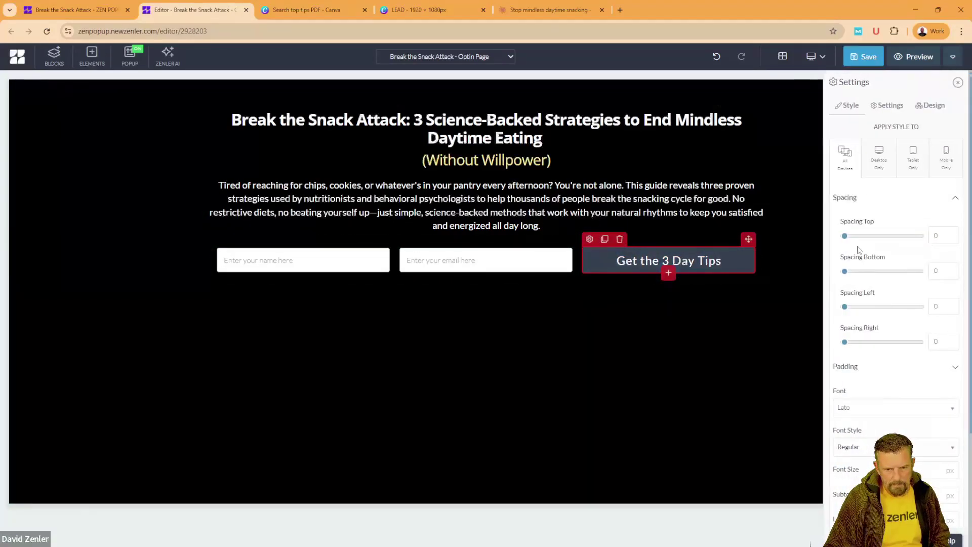
{"action": "scroll", "coordinate": [888, 385], "scroll_direction": "down", "scroll_amount": 1}
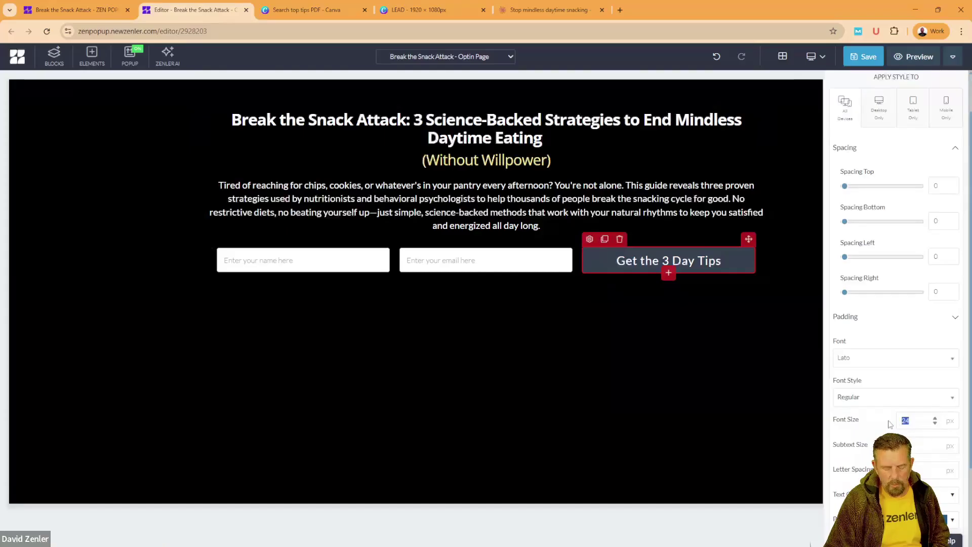
{"action": "type", "text": "20"}
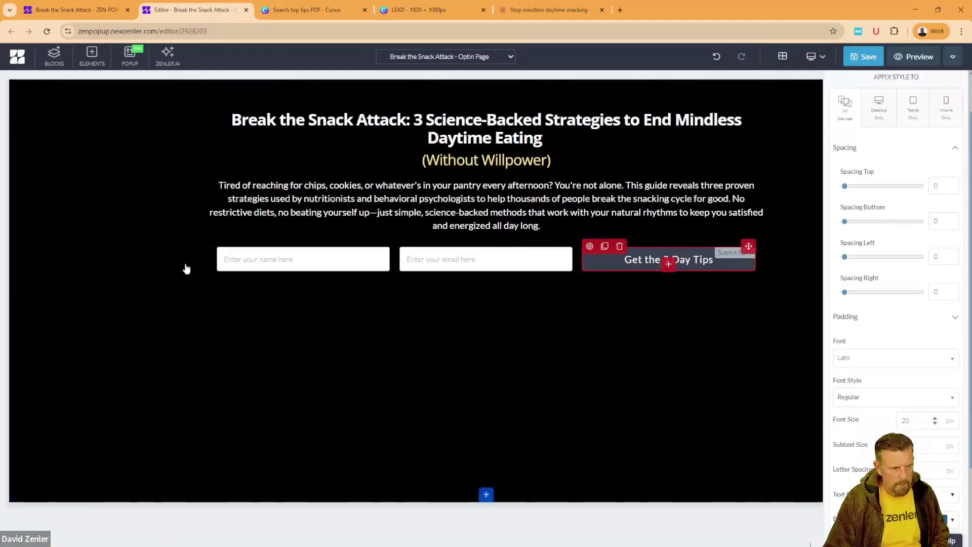
{"action": "left_click", "coordinate": [186, 270]}
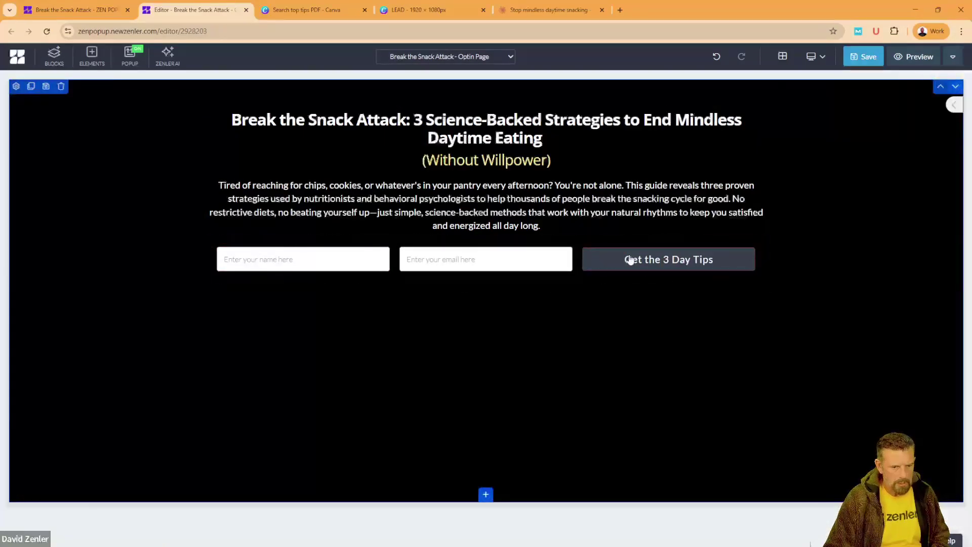
Step: Change the button's top and bottom padding to 10
{"action": "left_click", "coordinate": [611, 261]}
{"action": "left_click", "coordinate": [589, 240]}
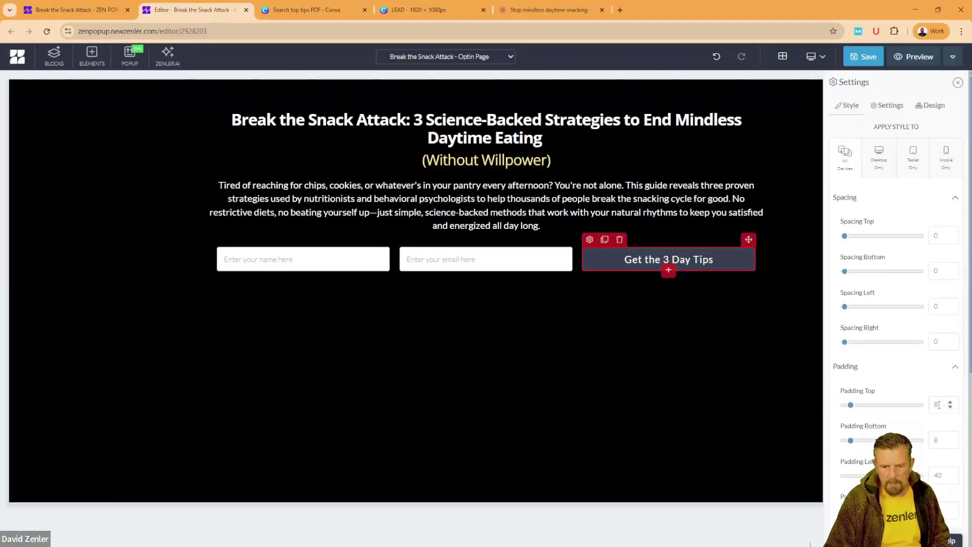
{"action": "type", "text": "10"}
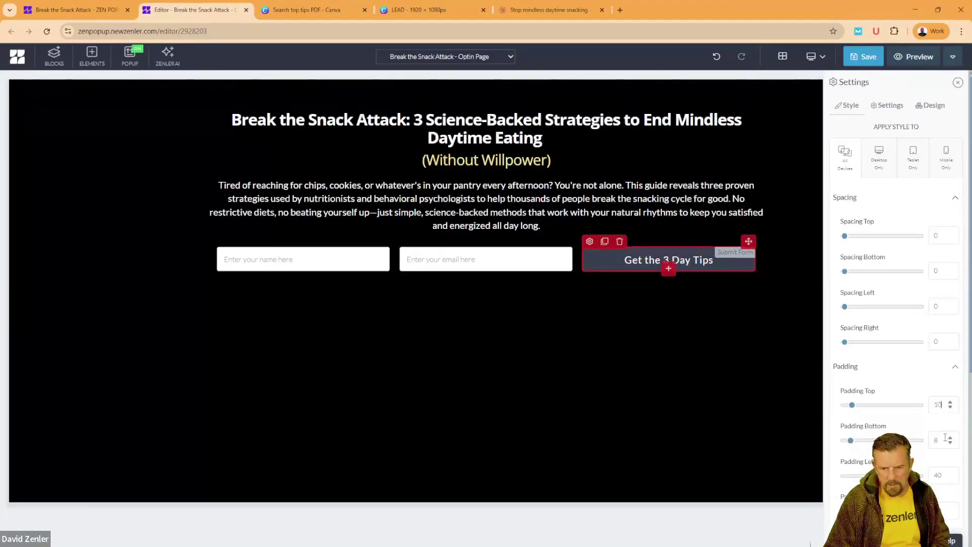
{"action": "type", "text": "10"}
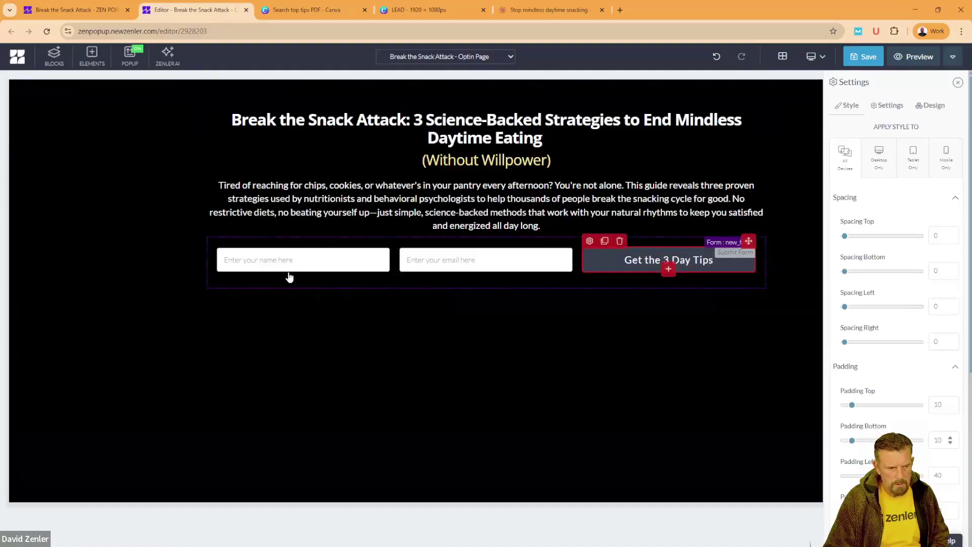
{"action": "left_click", "coordinate": [170, 255]}
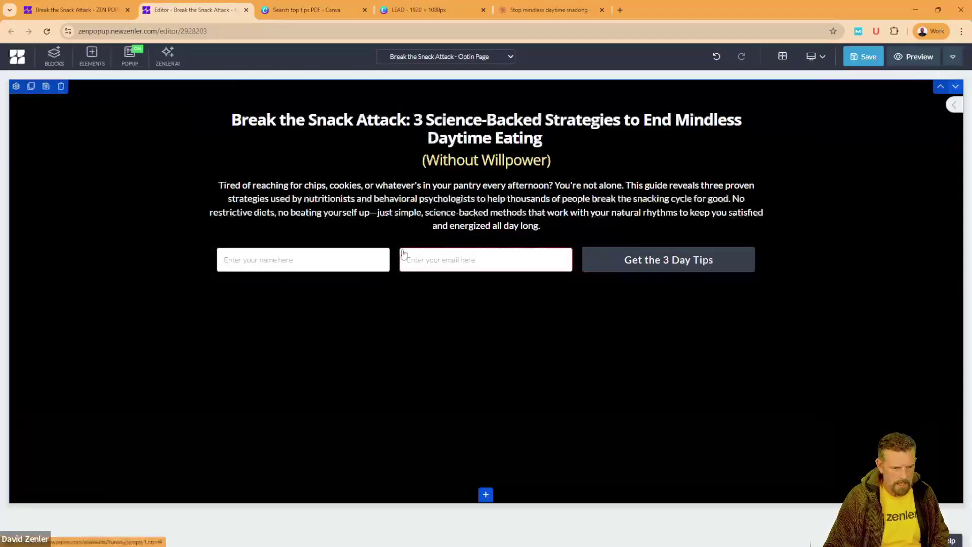
Step: Give the button a yellow background and black text
{"action": "left_click", "coordinate": [606, 254]}
{"action": "left_click", "coordinate": [590, 239]}
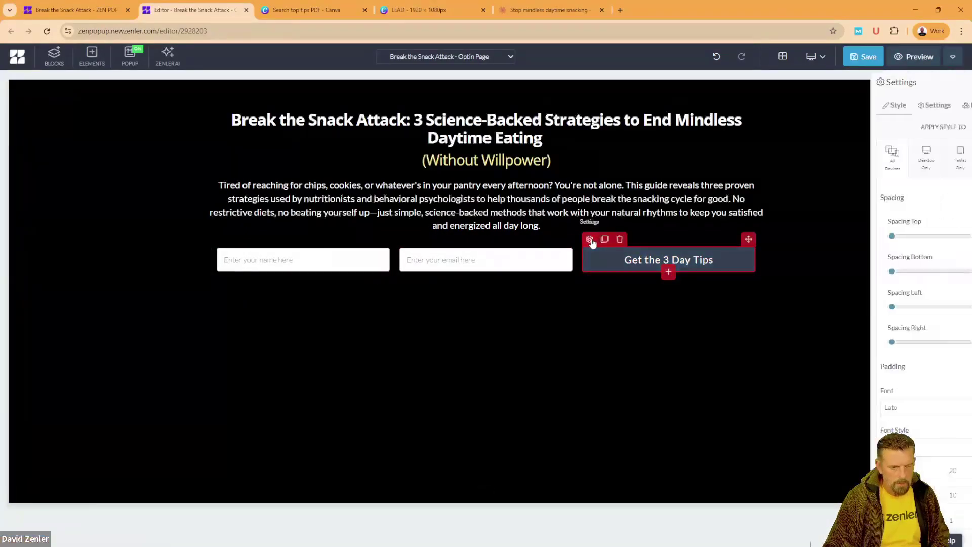
{"action": "scroll", "coordinate": [900, 368], "scroll_direction": "down", "scroll_amount": 4}
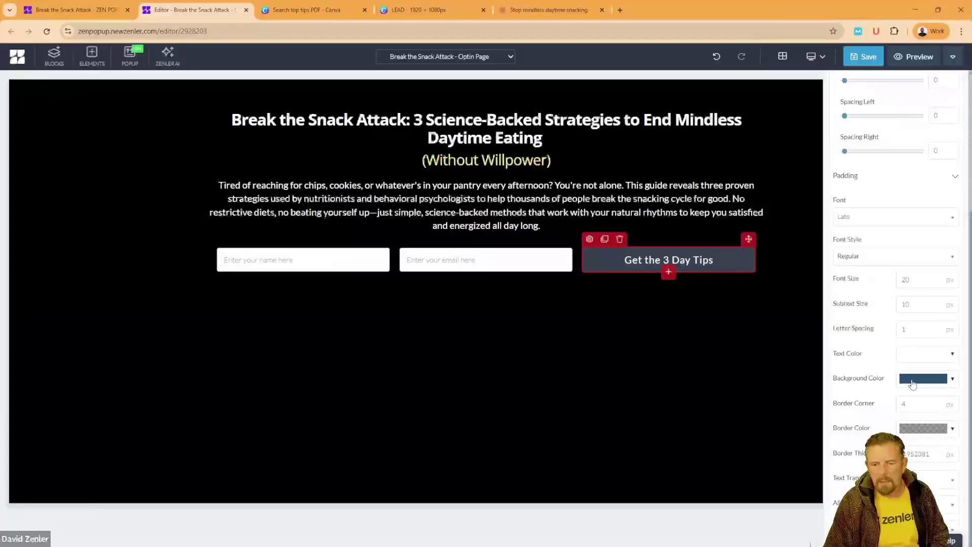
{"action": "left_click", "coordinate": [913, 384]}
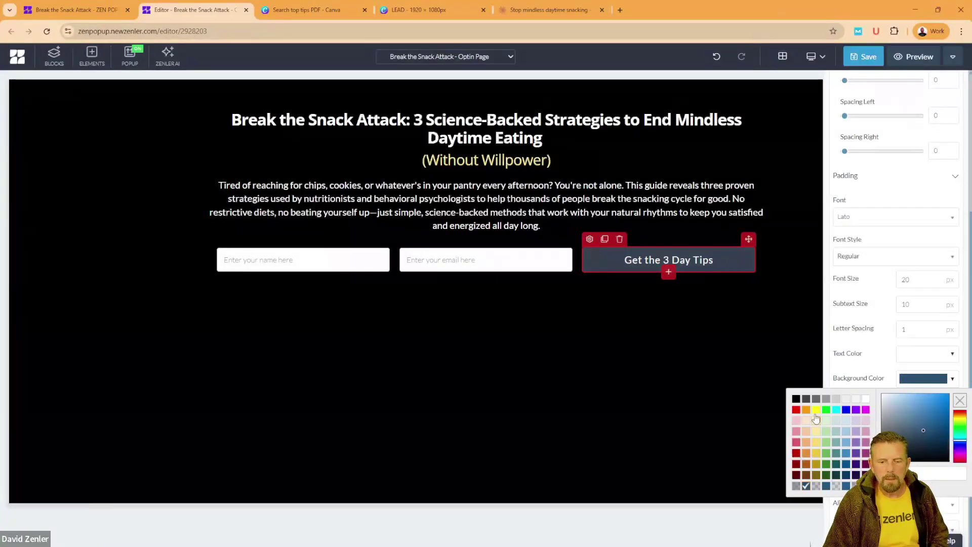
{"action": "left_click", "coordinate": [818, 444]}
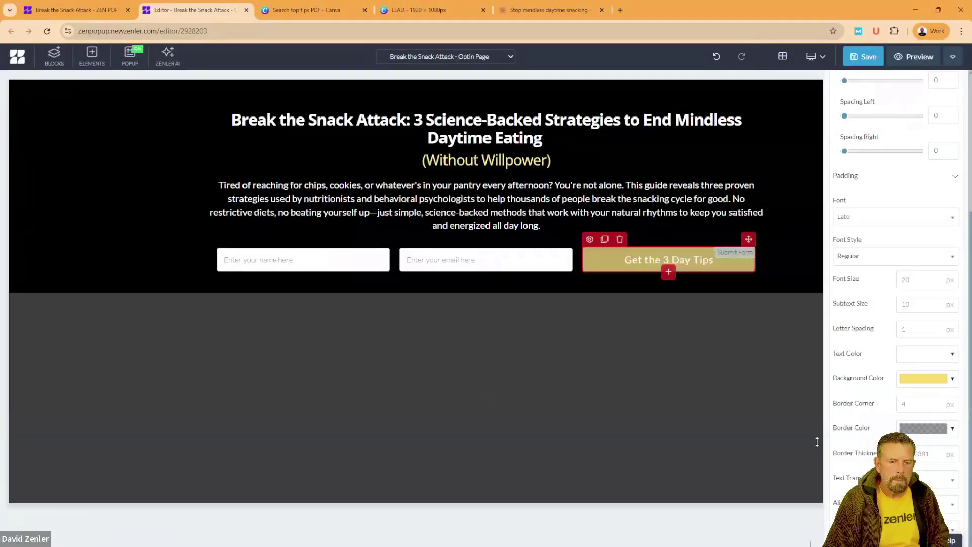
{"action": "left_click", "coordinate": [925, 356]}
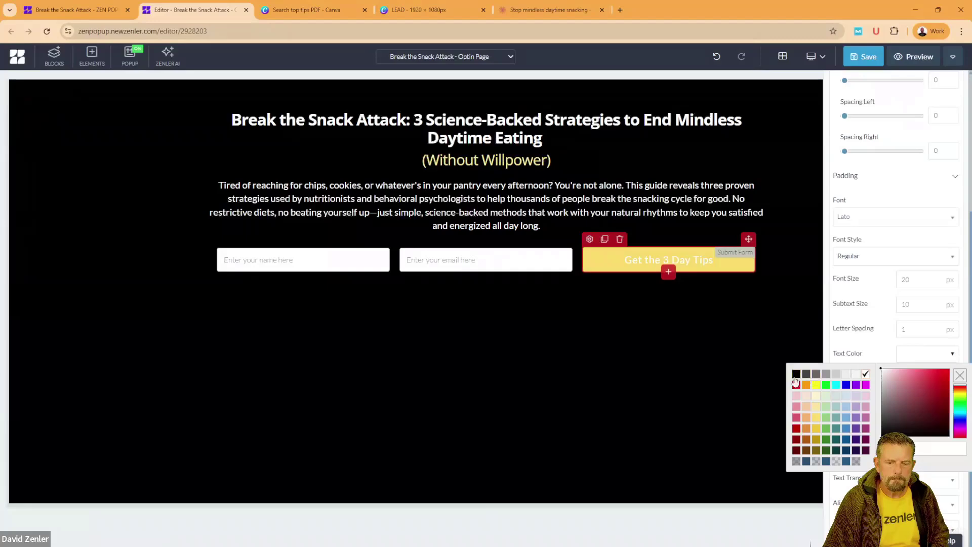
{"action": "left_click", "coordinate": [796, 377]}
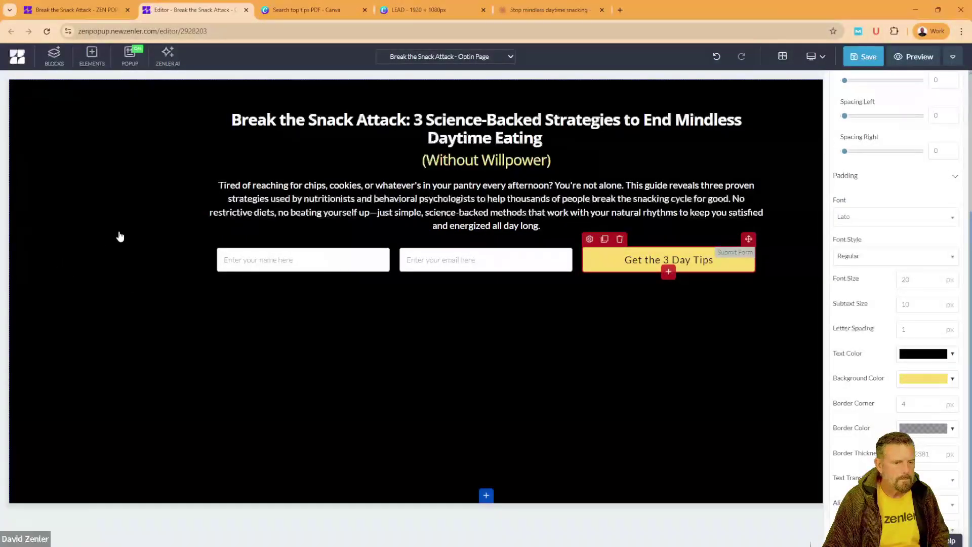
{"action": "left_click", "coordinate": [120, 236]}
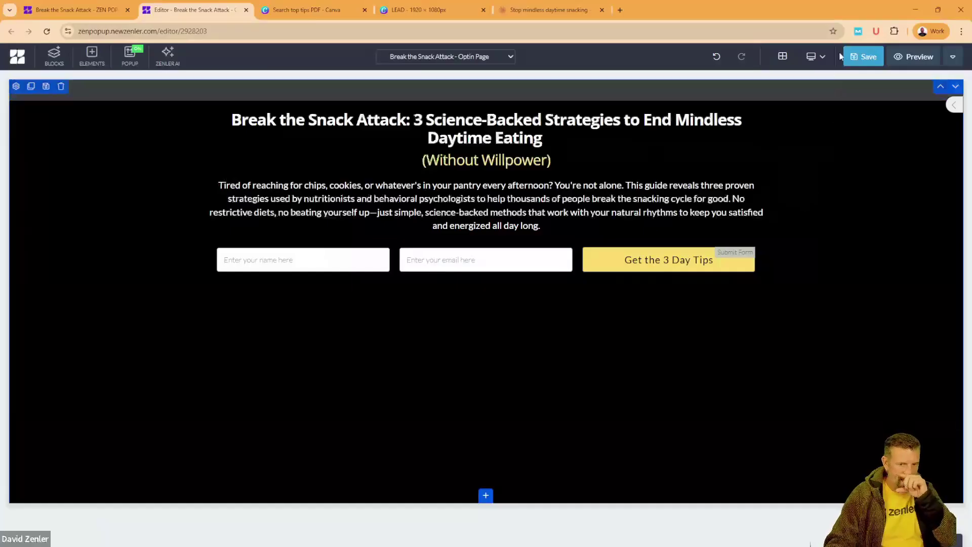
Step: Save the page and paste the Lead Magnet Title from Claude into the SEO Title field
{"action": "left_click", "coordinate": [862, 57]}
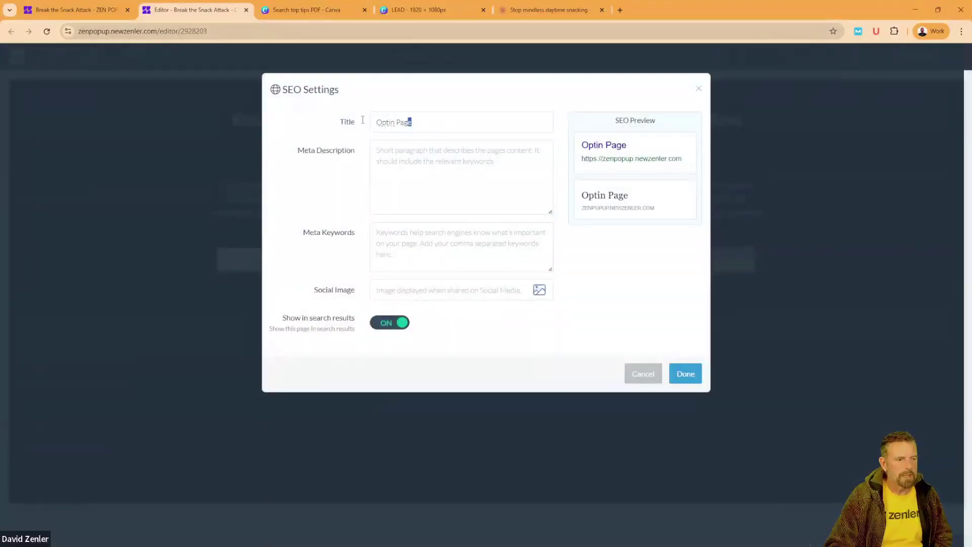
{"action": "left_click", "coordinate": [528, 9]}
{"action": "left_click", "coordinate": [223, 266]}
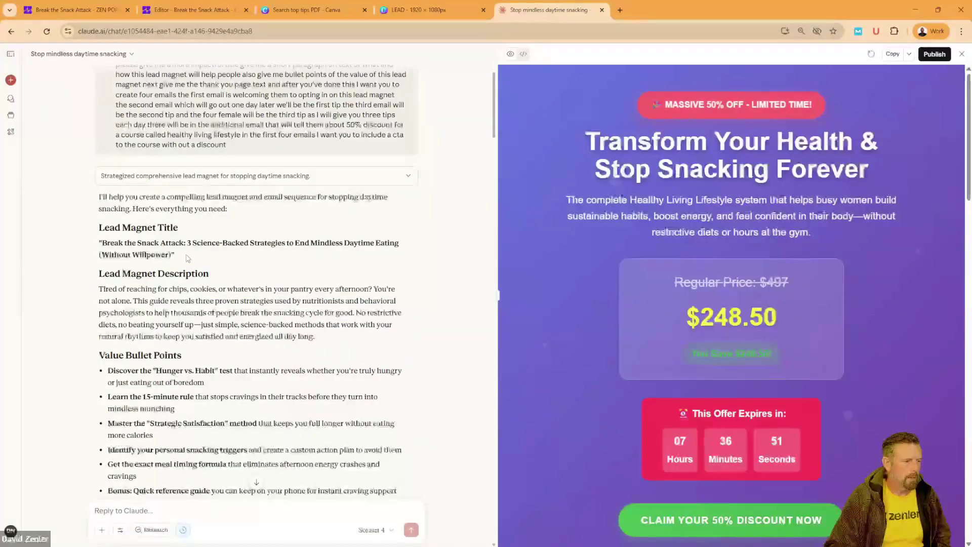
{"action": "triple_click", "coordinate": [162, 250]}
{"action": "left_click", "coordinate": [162, 250]}
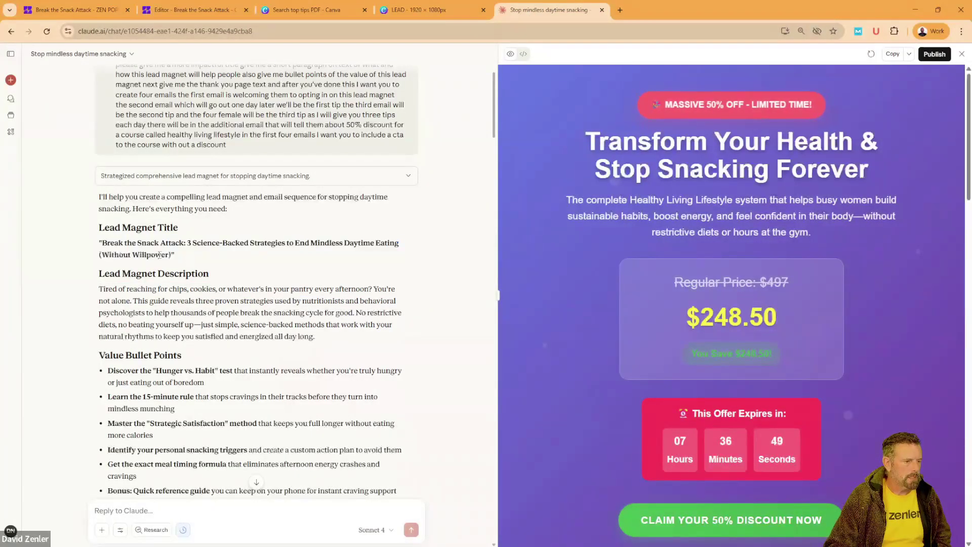
{"action": "left_click_drag", "start_coordinate": [167, 255], "coordinate": [102, 243]}
{"action": "key", "text": "ctrl+c"}
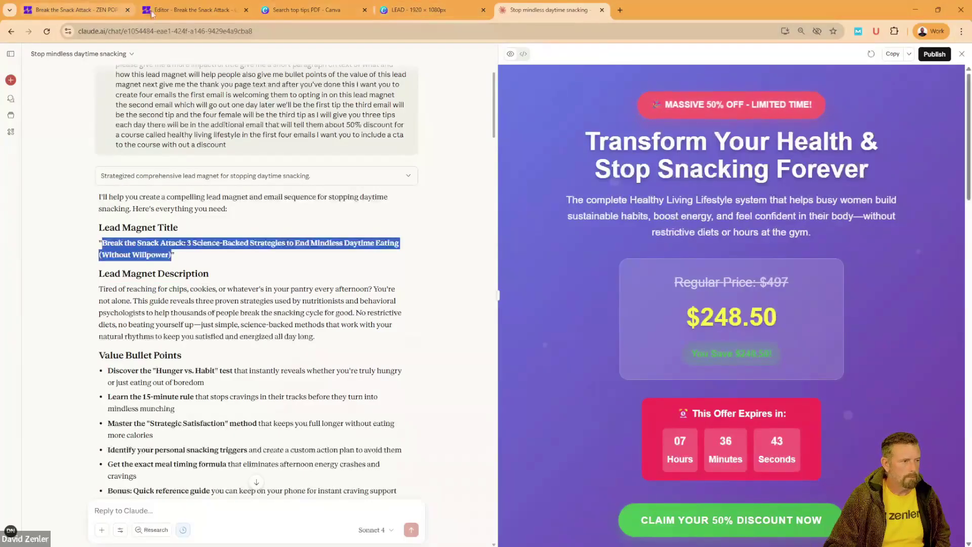
{"action": "left_click", "coordinate": [193, 9]}
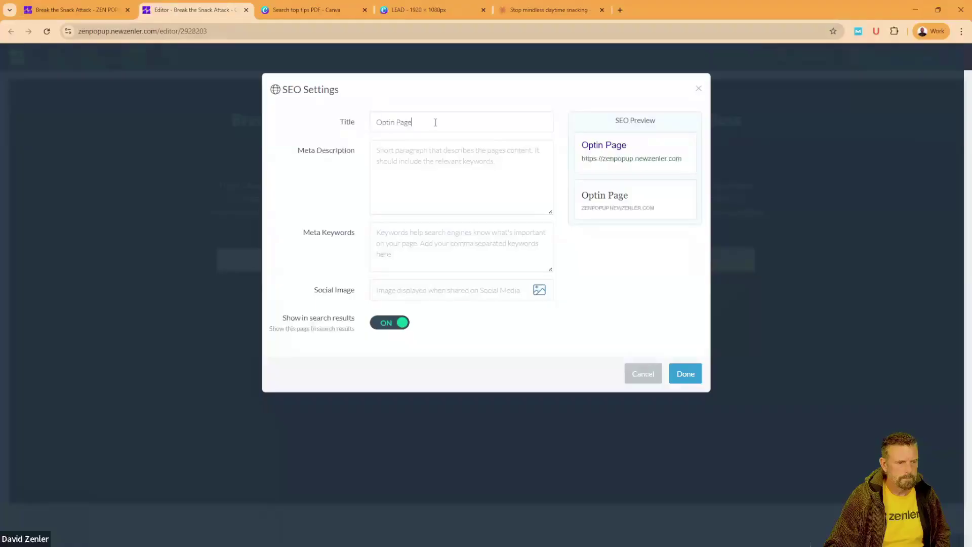
{"action": "key", "text": "ctrl+v"}
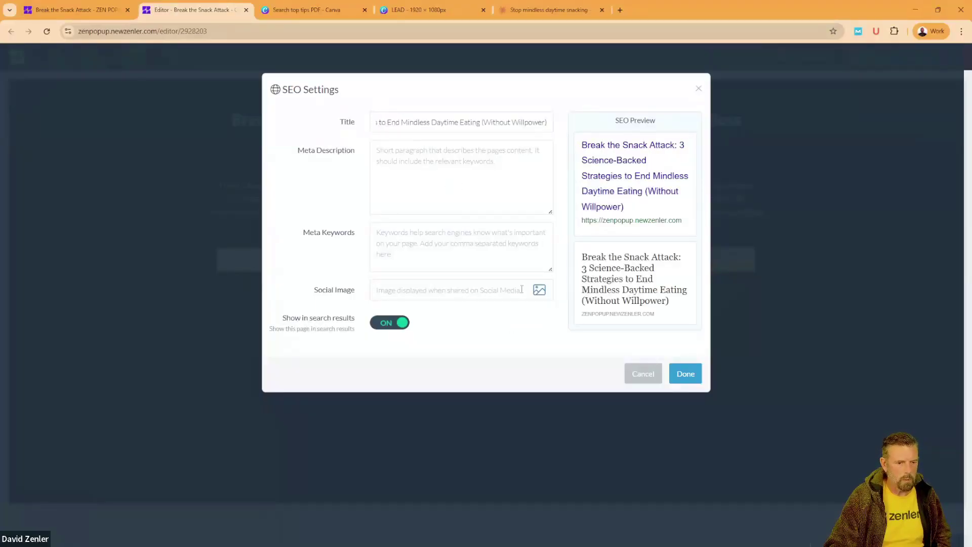
{"action": "left_click", "coordinate": [545, 10]}
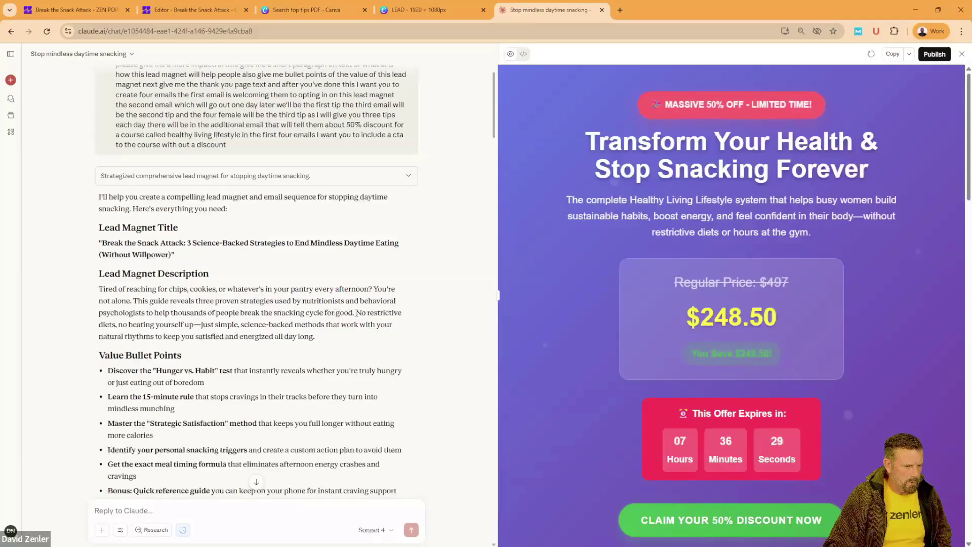
Step: Paste the first two description sentences from Claude as the meta description
{"action": "left_click_drag", "start_coordinate": [355, 312], "coordinate": [98, 289]}
{"action": "key", "text": "ctrl+c"}
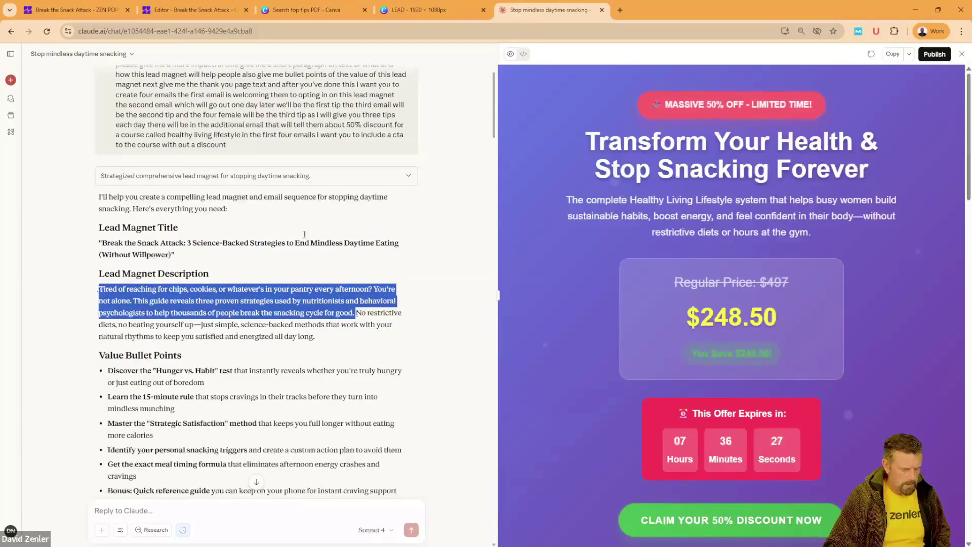
{"action": "left_click", "coordinate": [158, 12]}
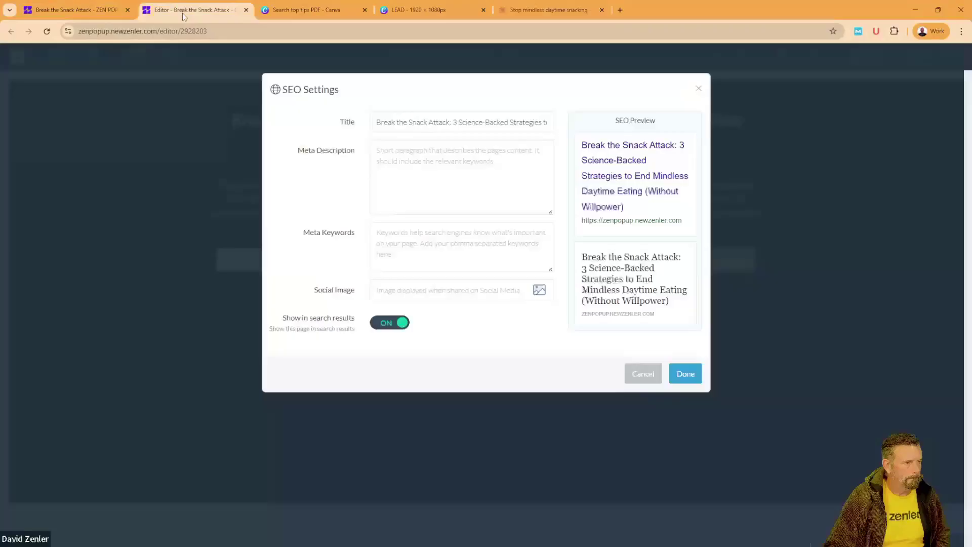
{"action": "key", "text": "ctrl+v"}
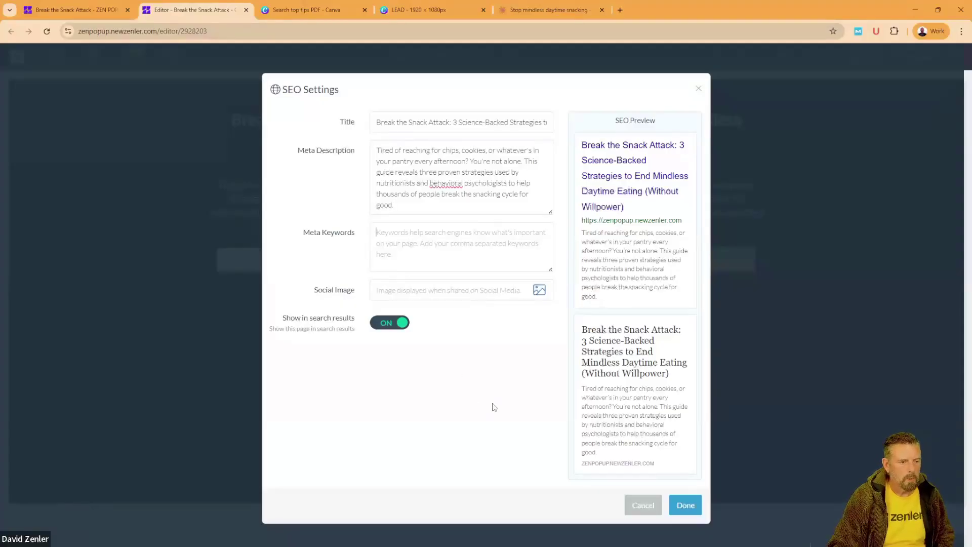
Step: Enter snacking and weight-loss phrases as the meta keywords
{"action": "type", "text": "break snacking habit,"}
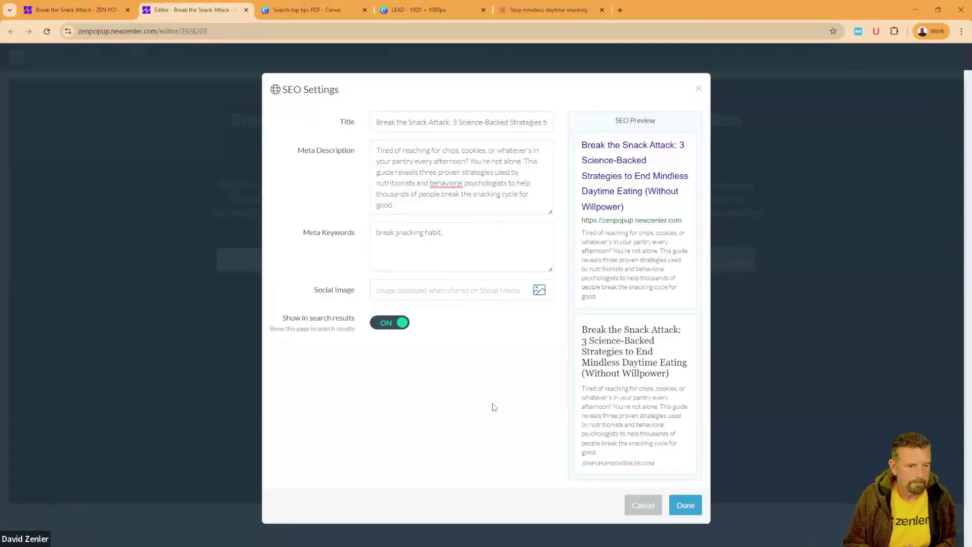
{"action": "key", "text": "BackSpace"}
{"action": "type", "text": "sta"}
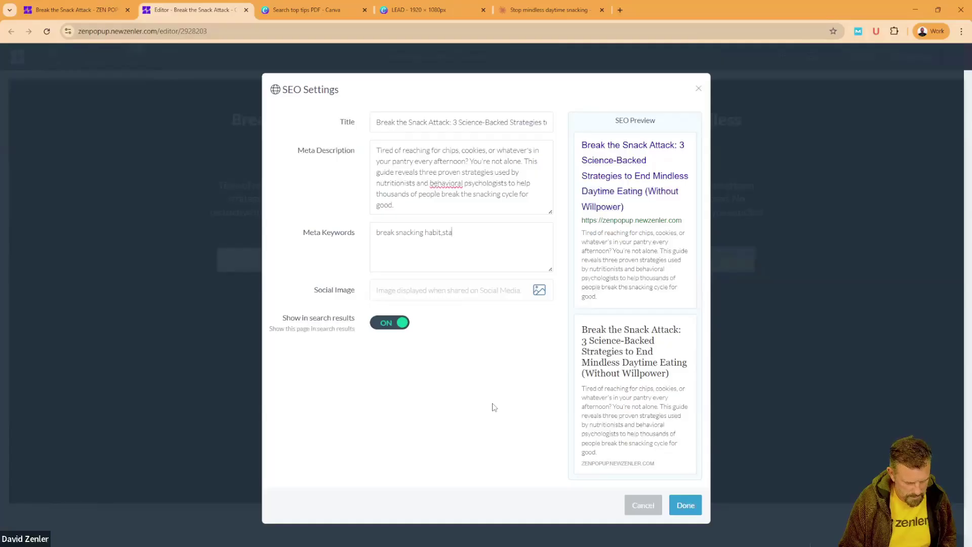
{"action": "type", "text": "tegies to diet,dieting,weight"}
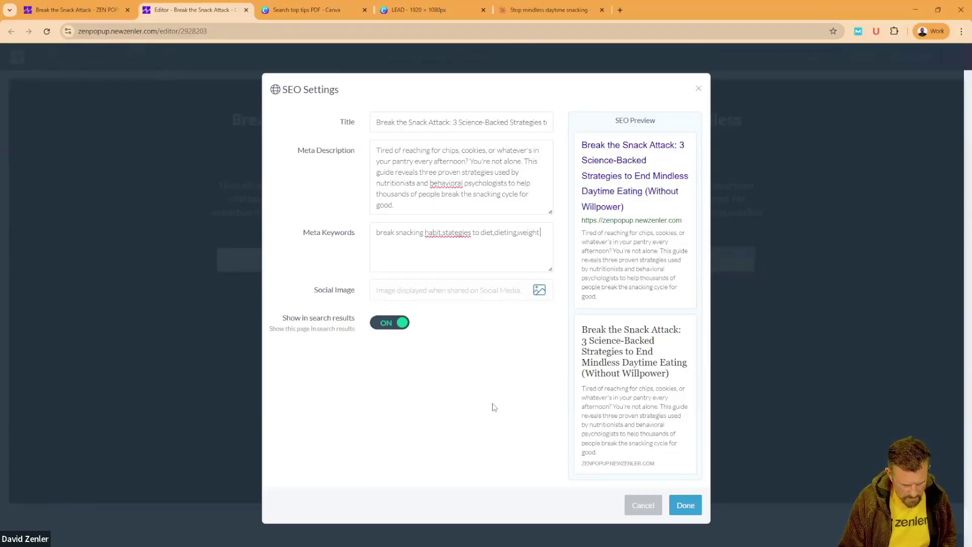
{"action": "type", "text": "loss without pills"}
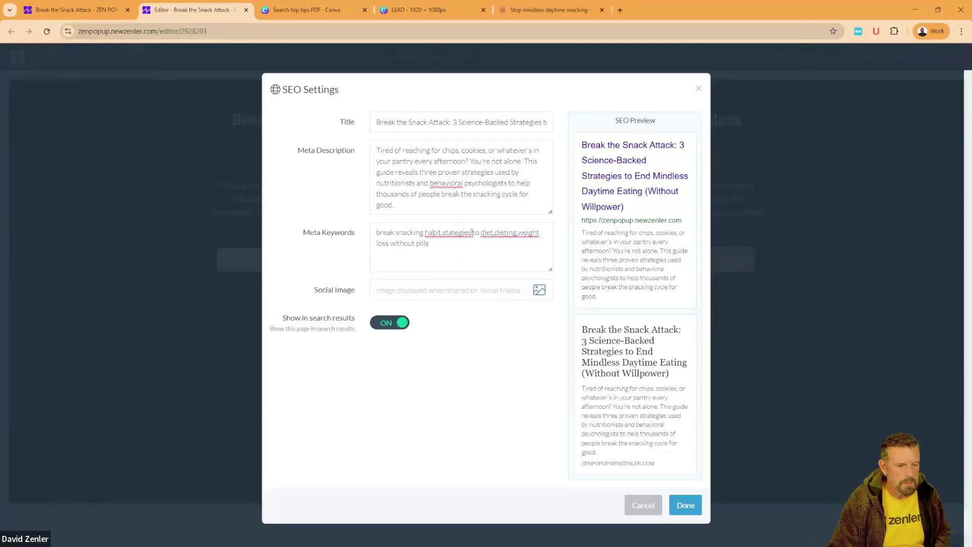
{"action": "left_click_drag", "start_coordinate": [472, 232], "coordinate": [380, 233]}
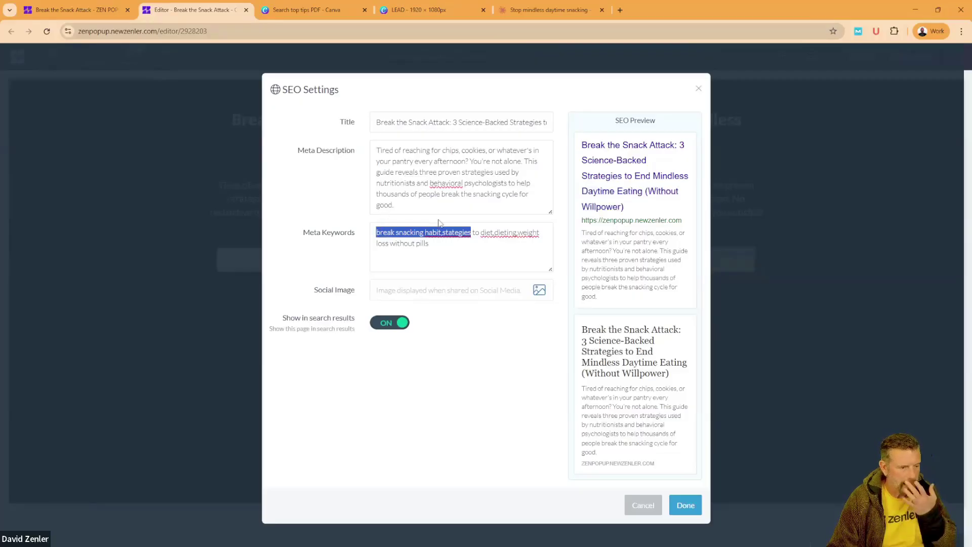
Step: Search Google for 'break snacking habit,stategies' and review the related searches
{"action": "left_click", "coordinate": [620, 11]}
{"action": "left_click", "coordinate": [416, 203]}
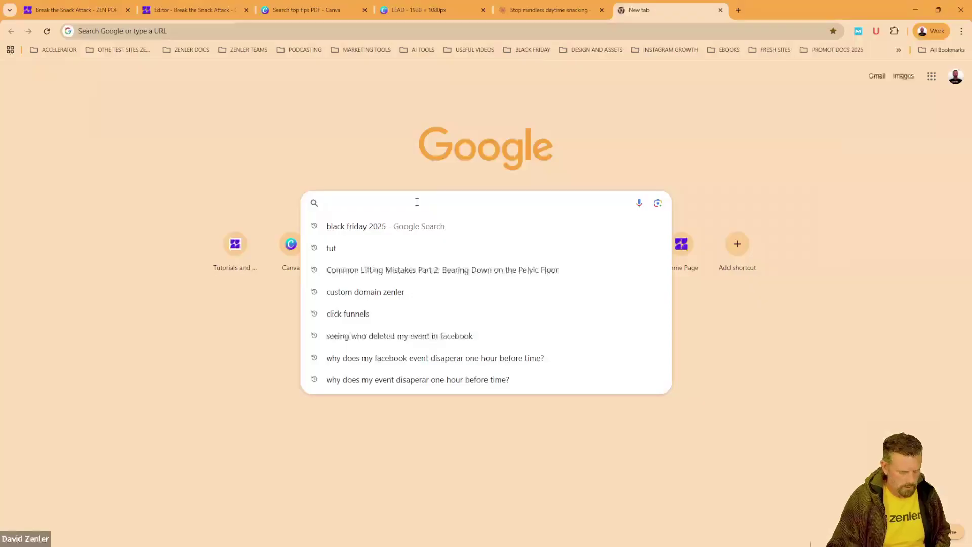
{"action": "type", "text": "break snacking habit,stategies"}
{"action": "key", "text": "Return"}
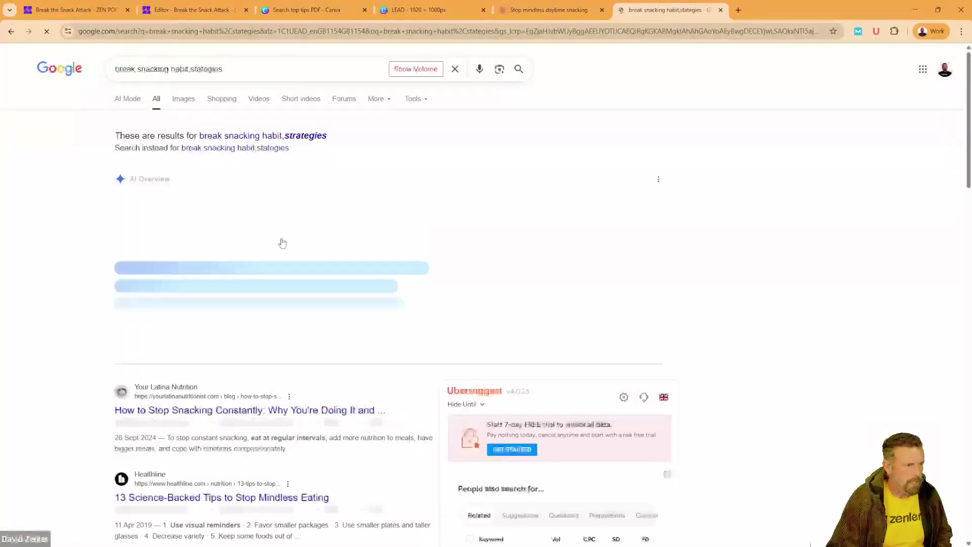
{"action": "scroll", "coordinate": [286, 243], "scroll_direction": "down", "scroll_amount": 5}
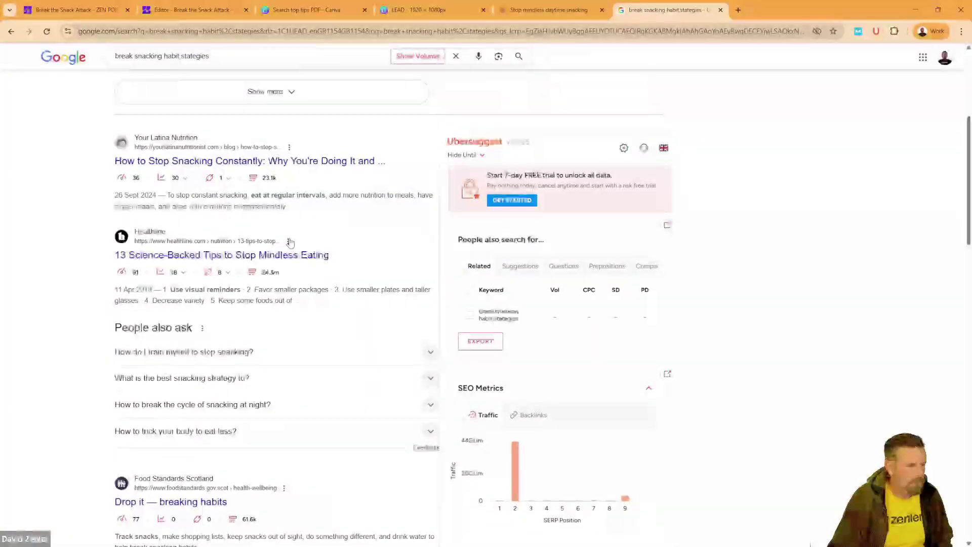
{"action": "scroll", "coordinate": [291, 242], "scroll_direction": "down", "scroll_amount": 15}
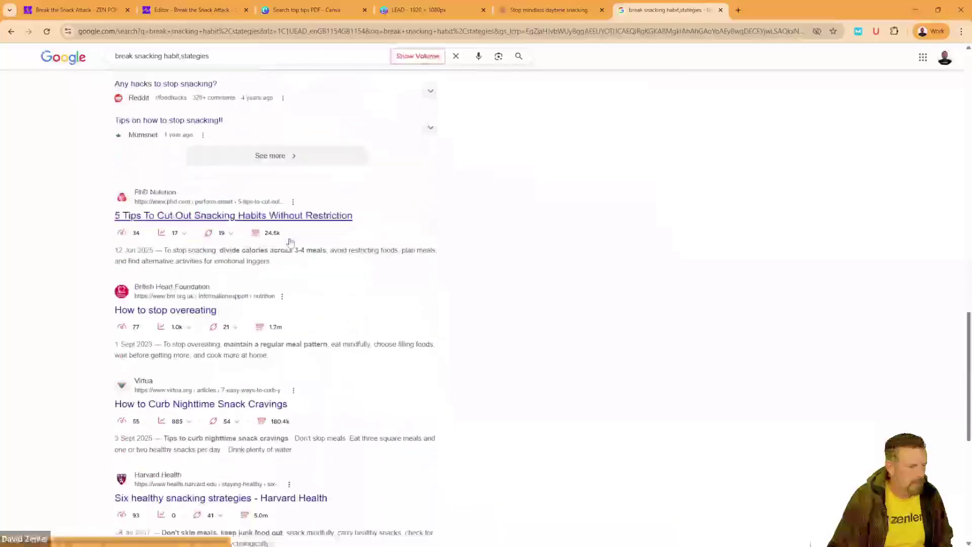
{"action": "scroll", "coordinate": [291, 243], "scroll_direction": "down", "scroll_amount": 7}
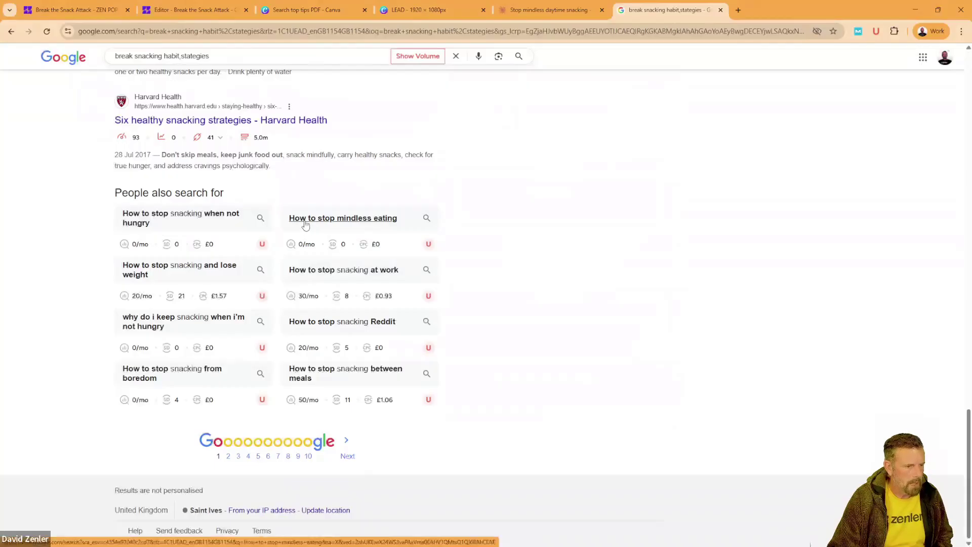
{"action": "left_click_drag", "start_coordinate": [405, 219], "coordinate": [350, 218]}
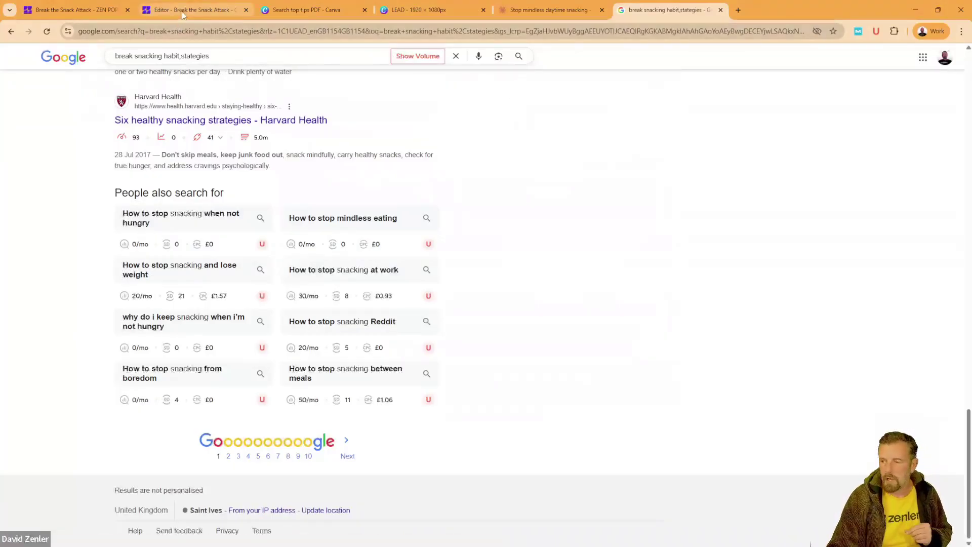
{"action": "mouse_move", "coordinate": [184, 15]}
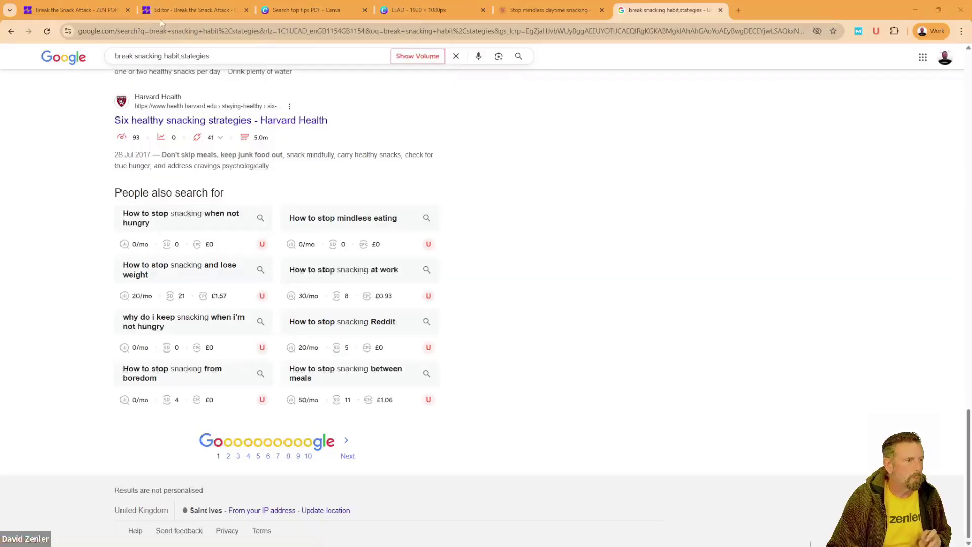
Step: Close the SEO Settings with Done, save the opt-in page and open its preview
{"action": "left_click", "coordinate": [205, 12]}
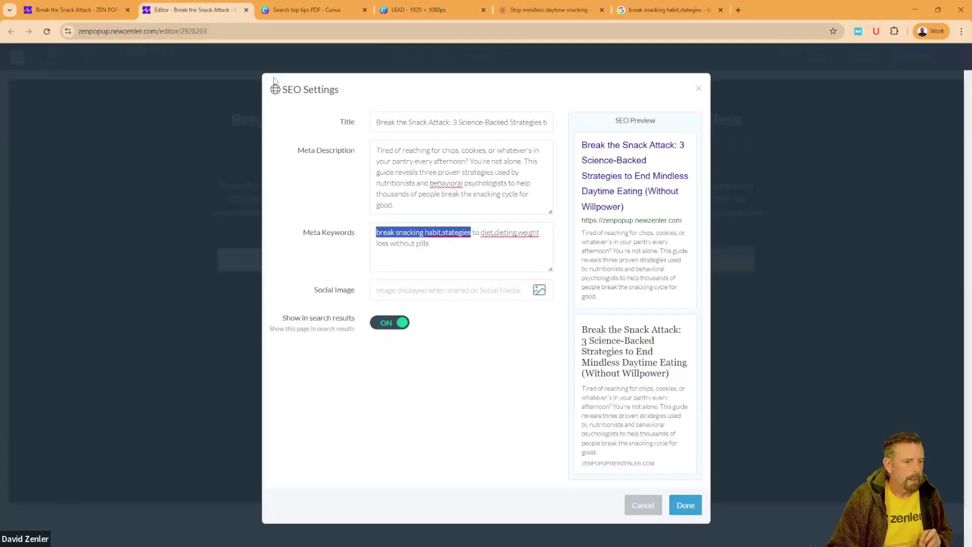
{"action": "left_click", "coordinate": [464, 261]}
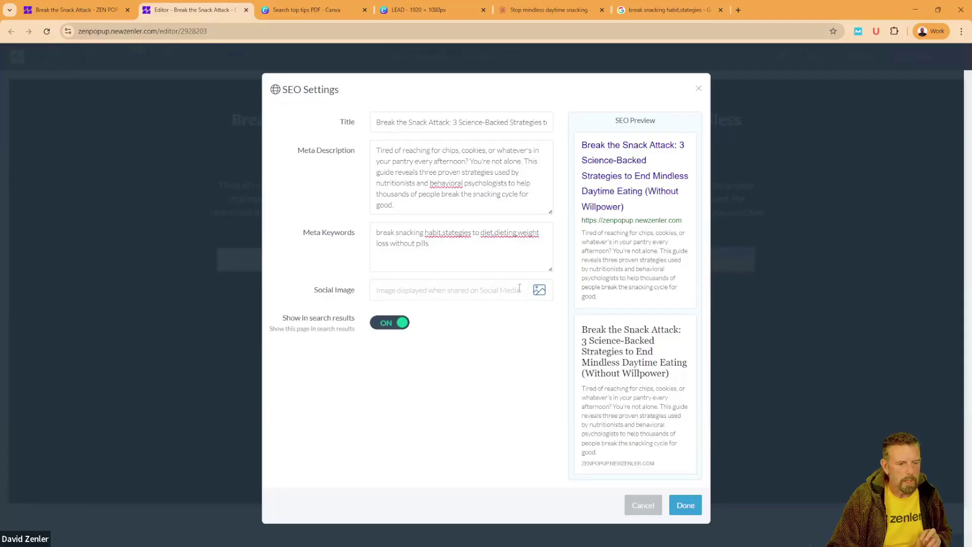
{"action": "left_click", "coordinate": [686, 506]}
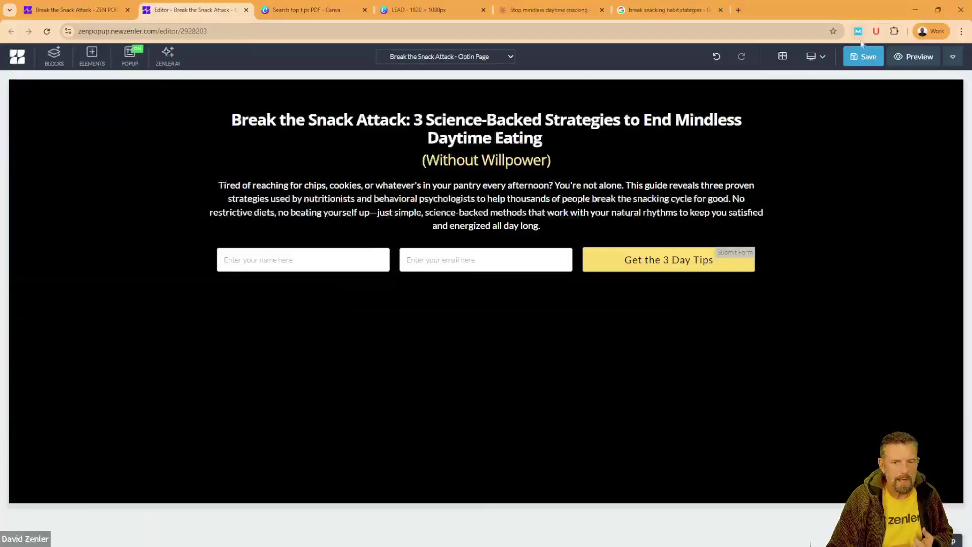
{"action": "left_click", "coordinate": [861, 63]}
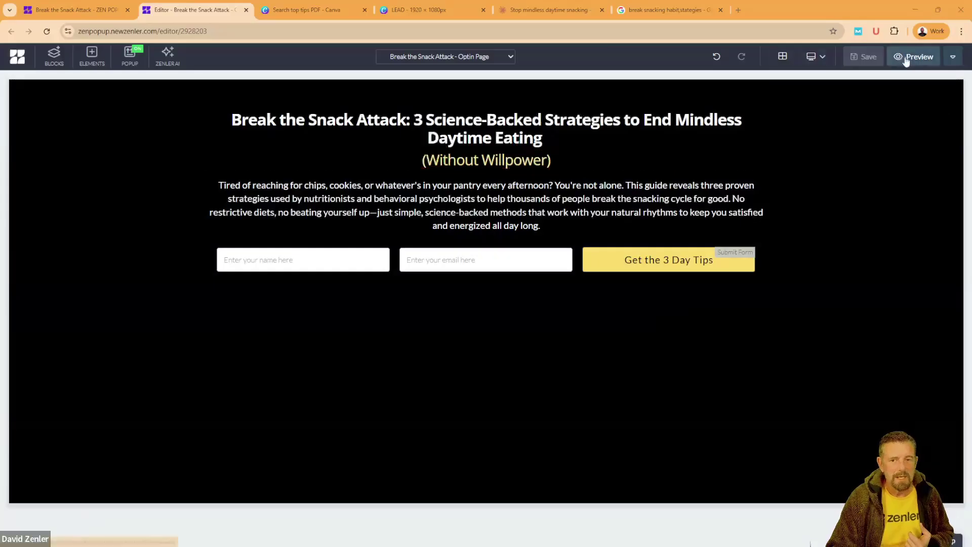
{"action": "left_click", "coordinate": [906, 60]}
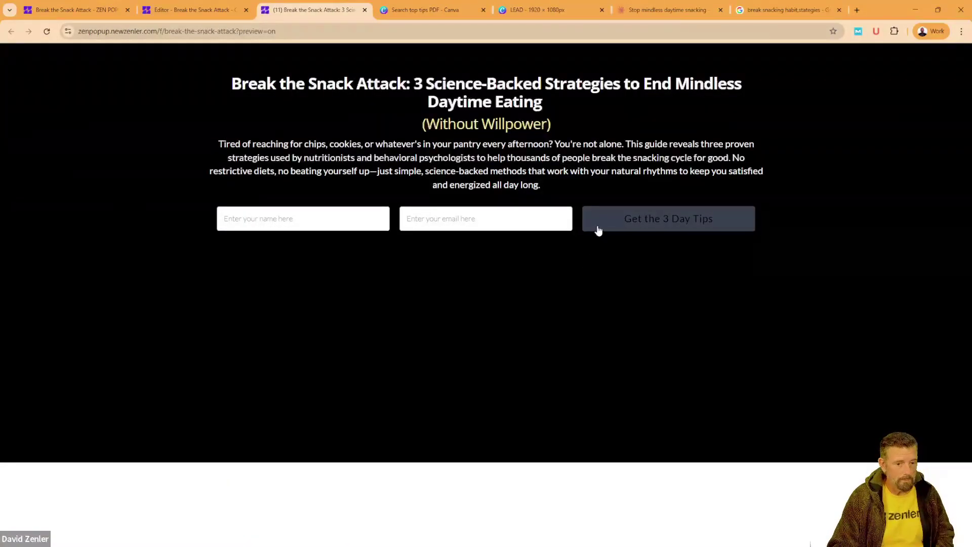
Step: Change the tips button background to a more saturated yellow, save, and check the preview
{"action": "left_click", "coordinate": [192, 10]}
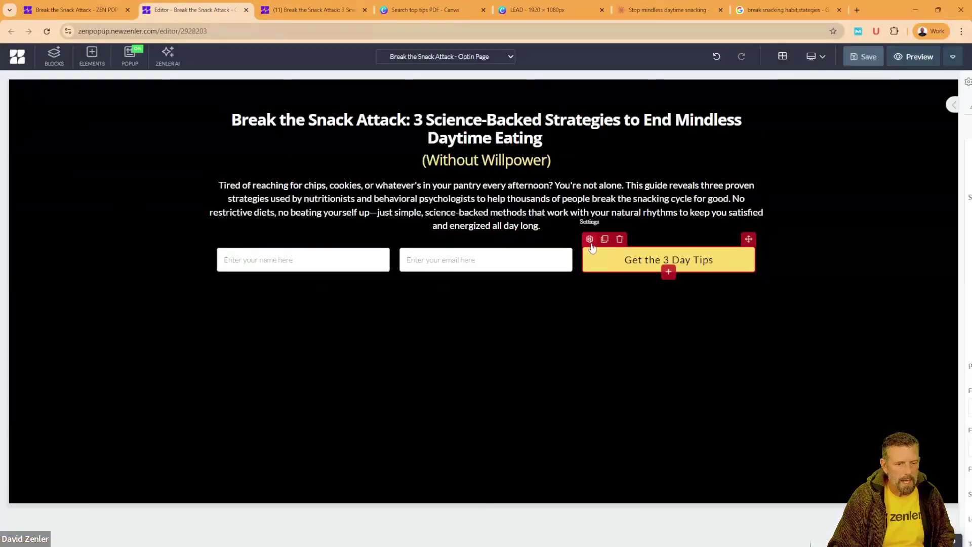
{"action": "left_click", "coordinate": [590, 239]}
{"action": "scroll", "coordinate": [881, 380], "scroll_direction": "down", "scroll_amount": 4}
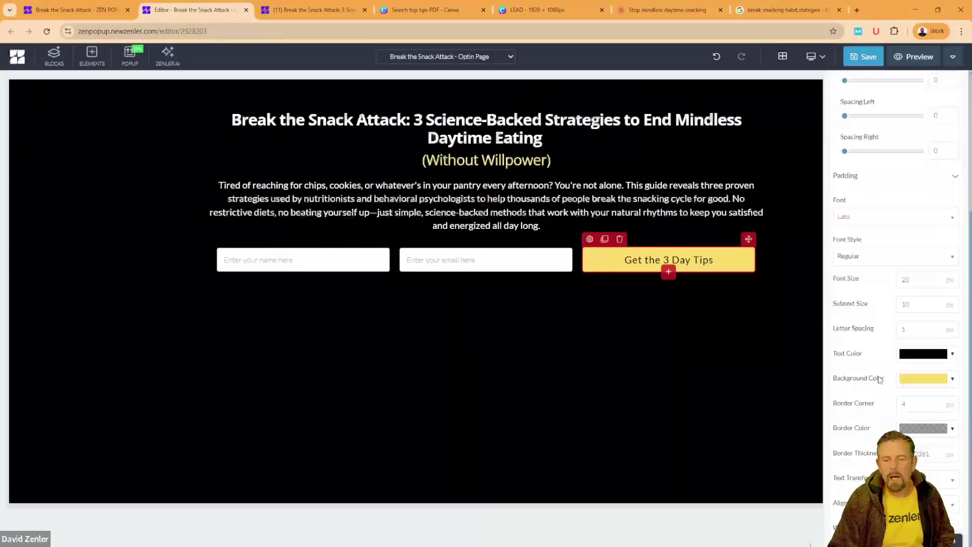
{"action": "left_click", "coordinate": [925, 380]}
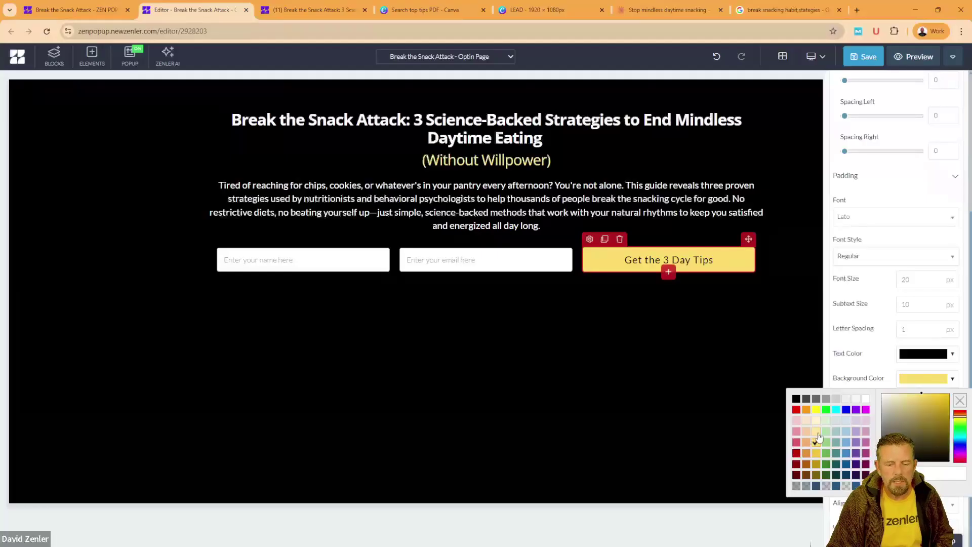
{"action": "left_click", "coordinate": [933, 400]}
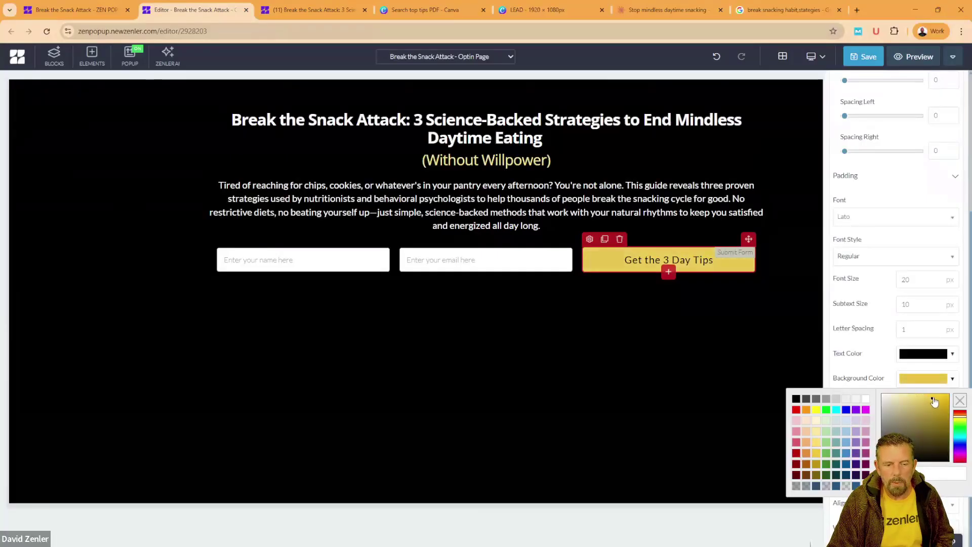
{"action": "left_click_drag", "start_coordinate": [935, 402], "coordinate": [937, 400]}
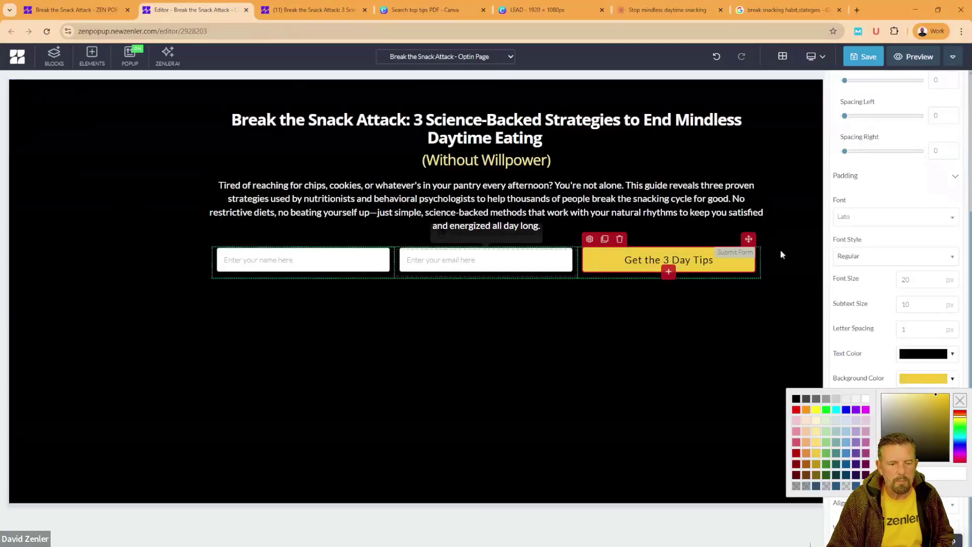
{"action": "left_click", "coordinate": [861, 57]}
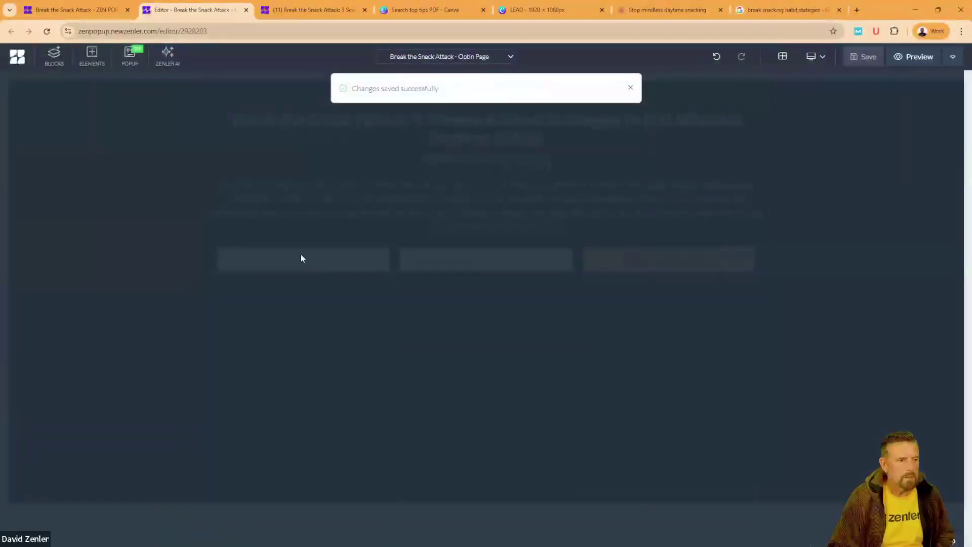
{"action": "left_click", "coordinate": [324, 15]}
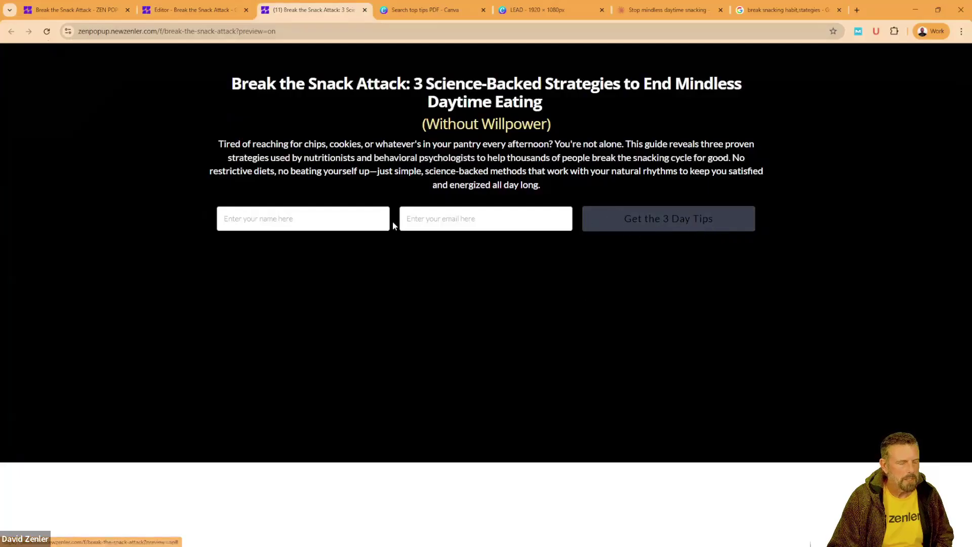
{"action": "left_click", "coordinate": [202, 9]}
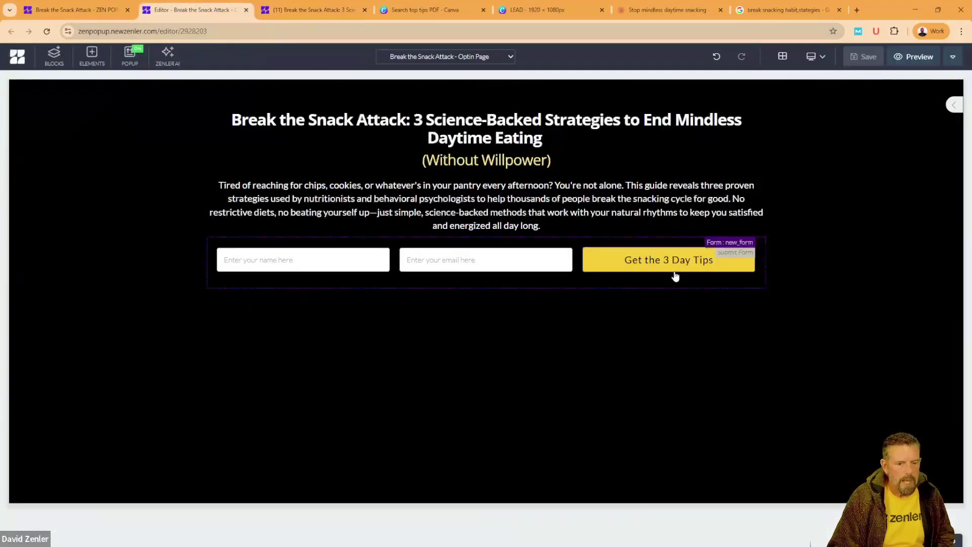
{"action": "left_click", "coordinate": [671, 14]}
{"action": "scroll", "coordinate": [288, 295], "scroll_direction": "down", "scroll_amount": 1}
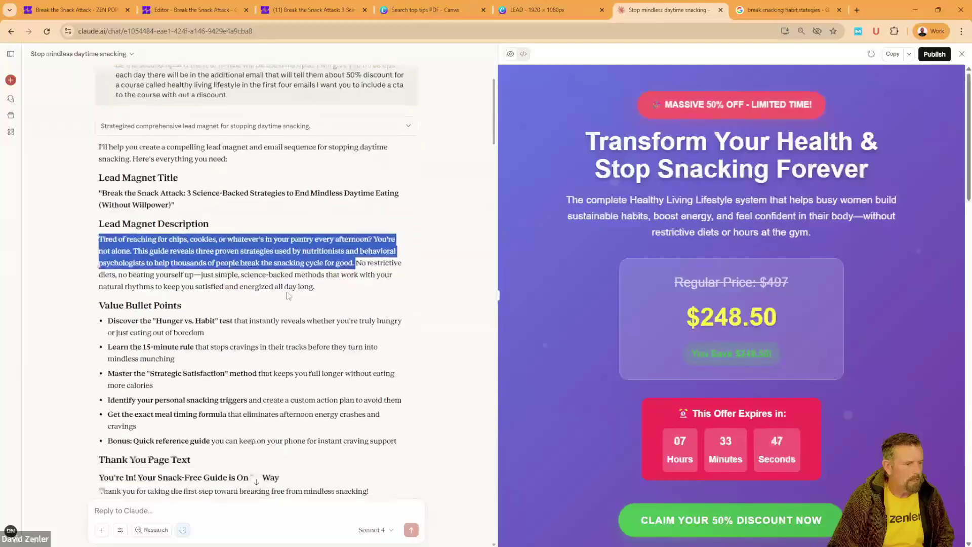
{"action": "left_click", "coordinate": [287, 295]}
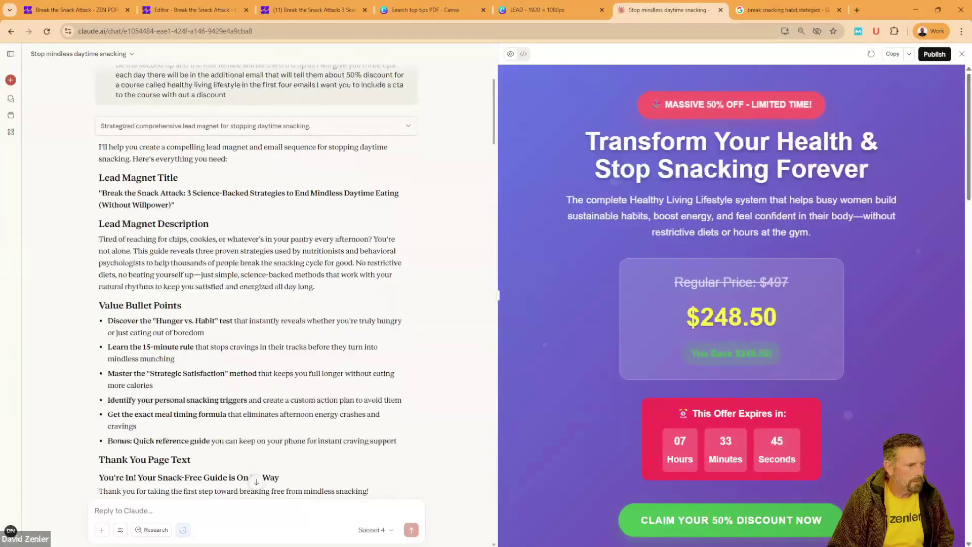
{"action": "left_click_drag", "start_coordinate": [99, 177], "coordinate": [362, 295]}
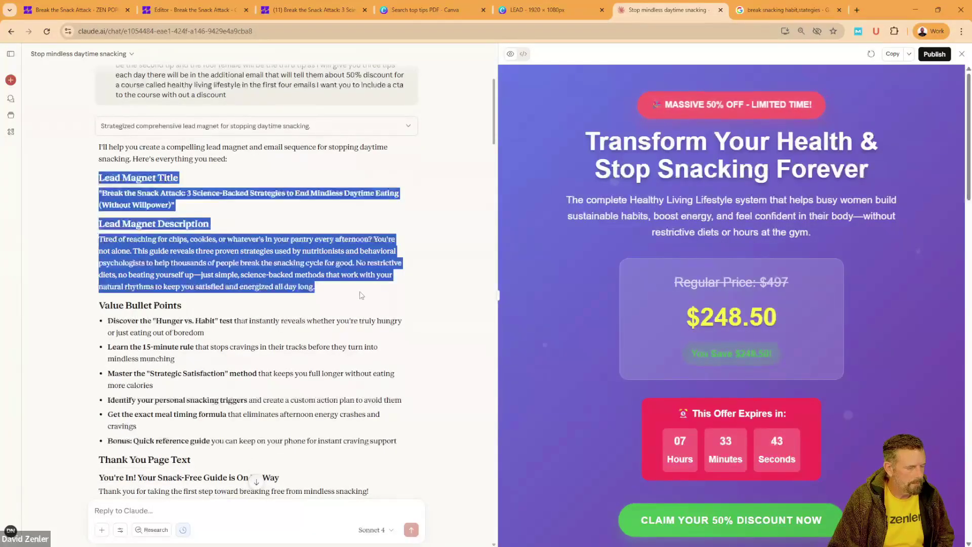
{"action": "scroll", "coordinate": [362, 296], "scroll_direction": "down", "scroll_amount": 2}
{"action": "left_click", "coordinate": [104, 202]}
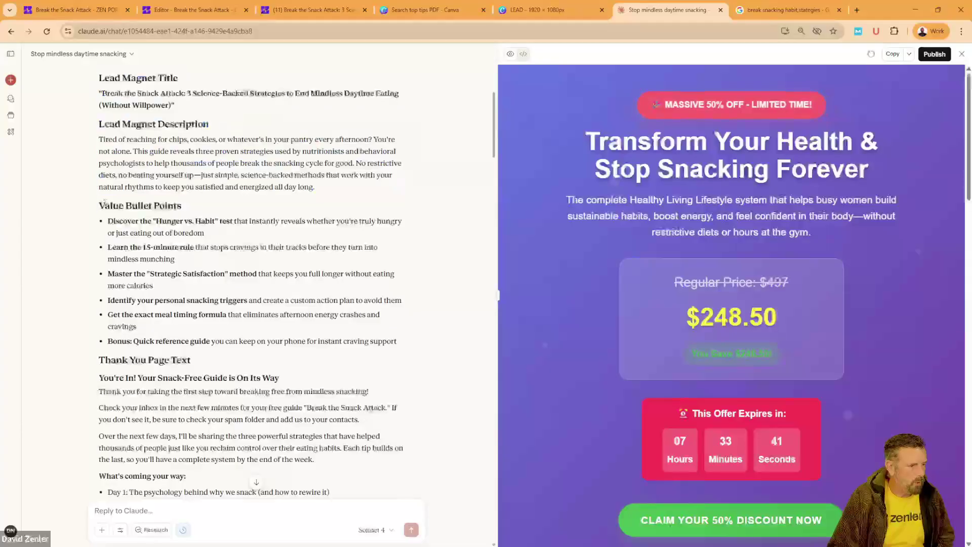
{"action": "left_click_drag", "start_coordinate": [104, 202], "coordinate": [210, 204]}
{"action": "left_click", "coordinate": [249, 341]}
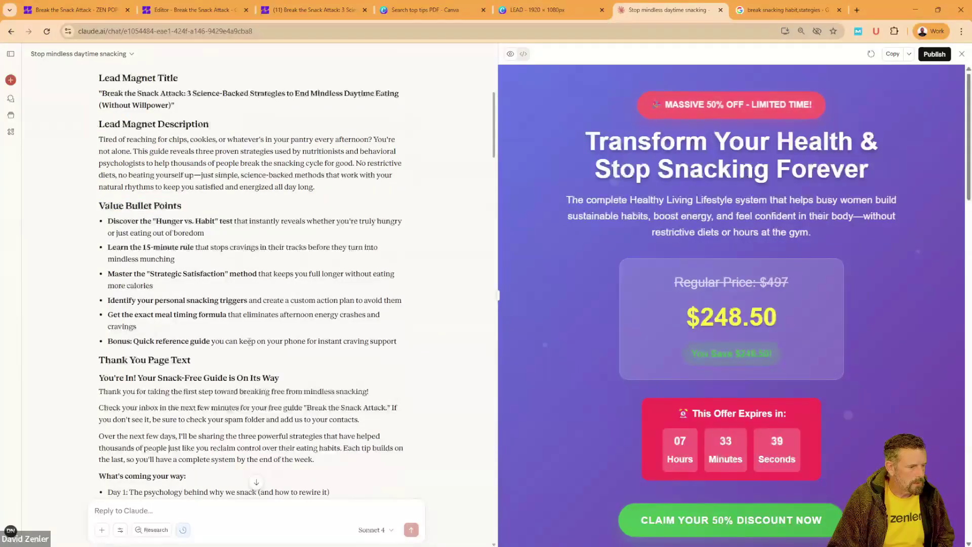
{"action": "left_click_drag", "start_coordinate": [414, 343], "coordinate": [100, 205]}
{"action": "key", "text": "ctrl+c"}
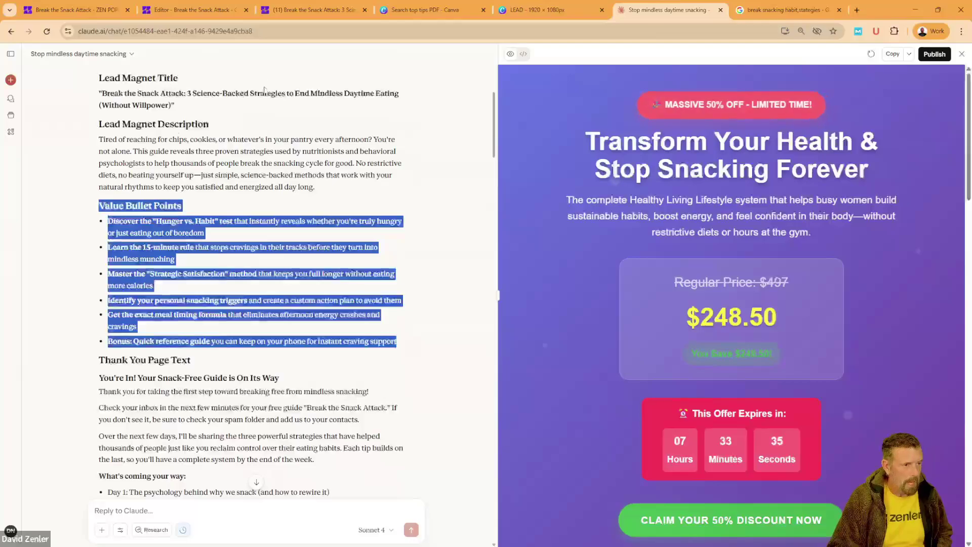
{"action": "left_click", "coordinate": [293, 12]}
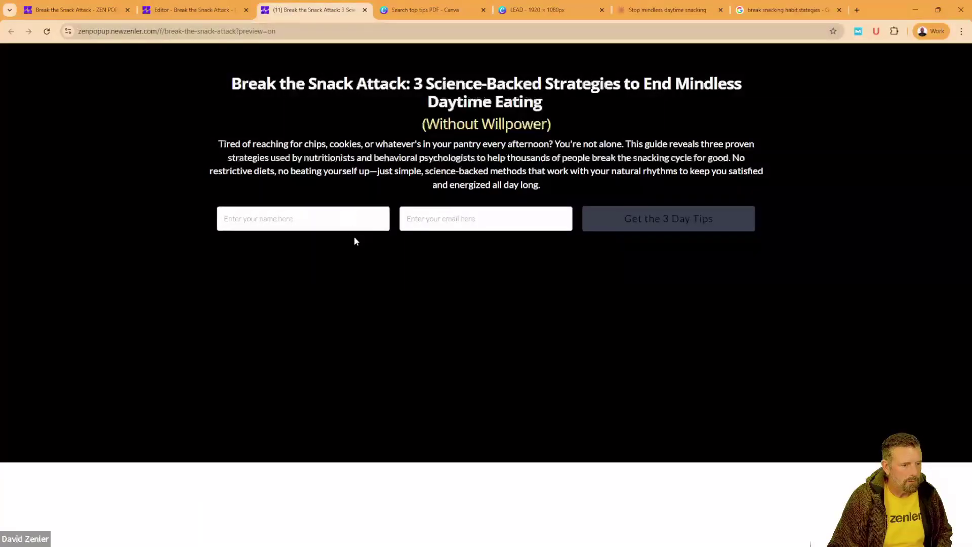
{"action": "left_click", "coordinate": [180, 6]}
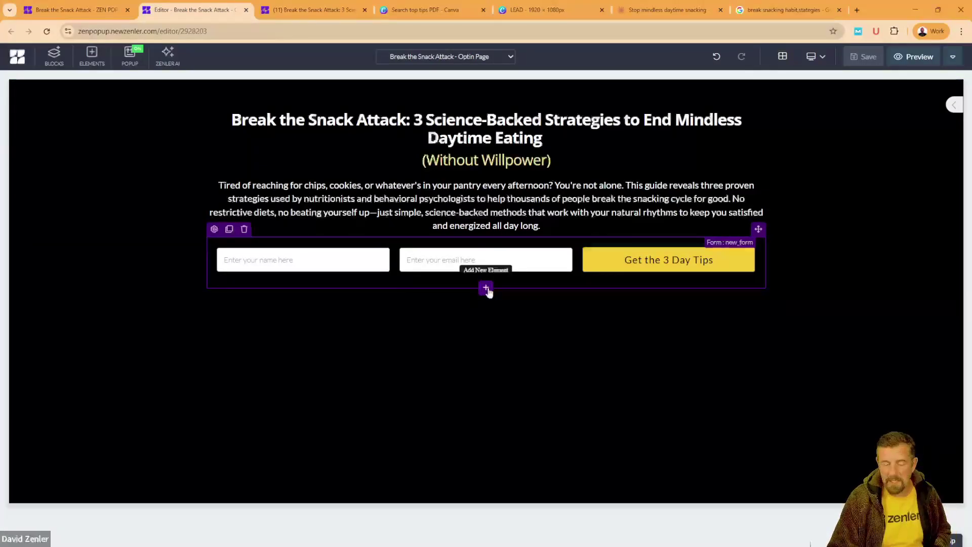
Step: Duplicate the description paragraph below the sign-up form and paste the Value Bullet Points text into it
{"action": "left_click", "coordinate": [465, 219]}
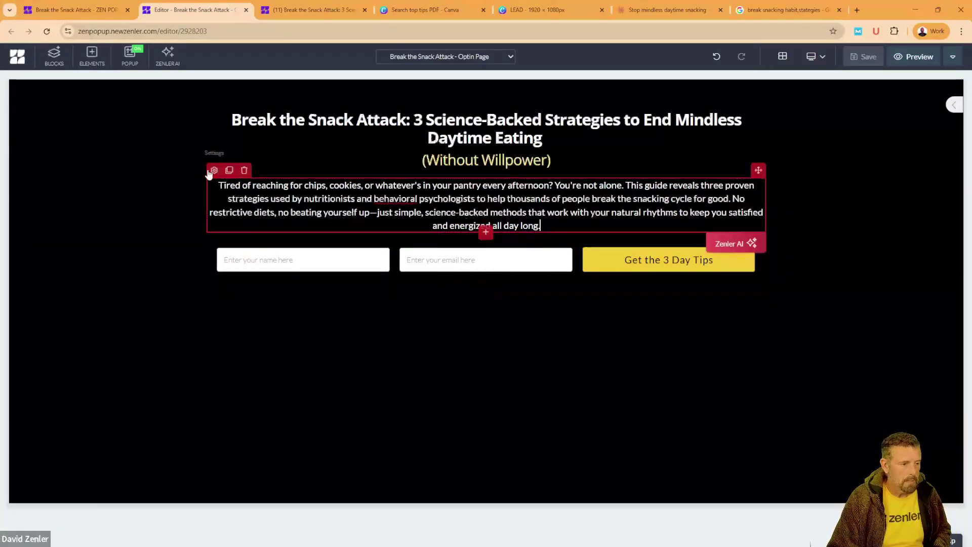
{"action": "left_click", "coordinate": [230, 170]}
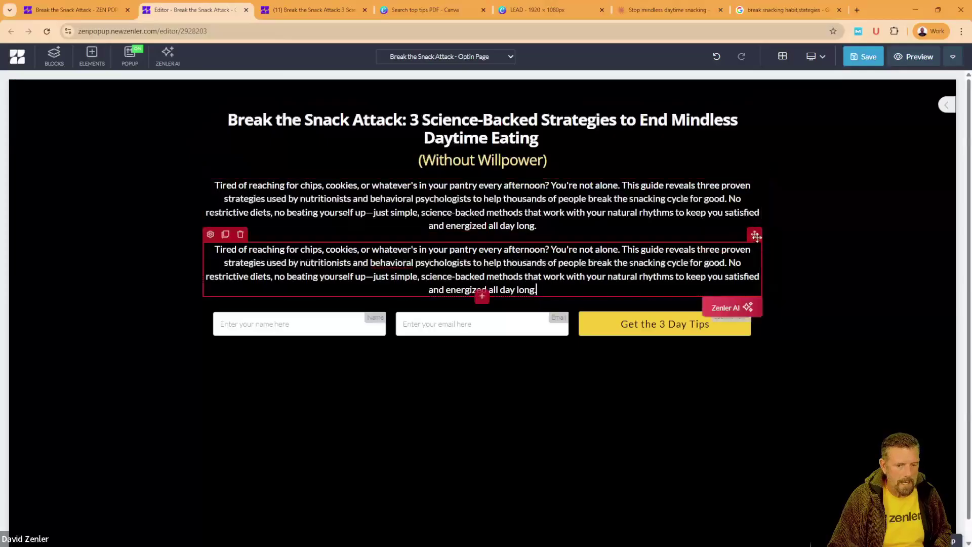
{"action": "mouse_move", "coordinate": [755, 234]}
{"action": "left_mouse_down"}
{"action": "mouse_move", "coordinate": [585, 357]}
{"action": "mouse_move", "coordinate": [557, 348]}
{"action": "left_mouse_up"}
{"action": "triple_click", "coordinate": [445, 330]}
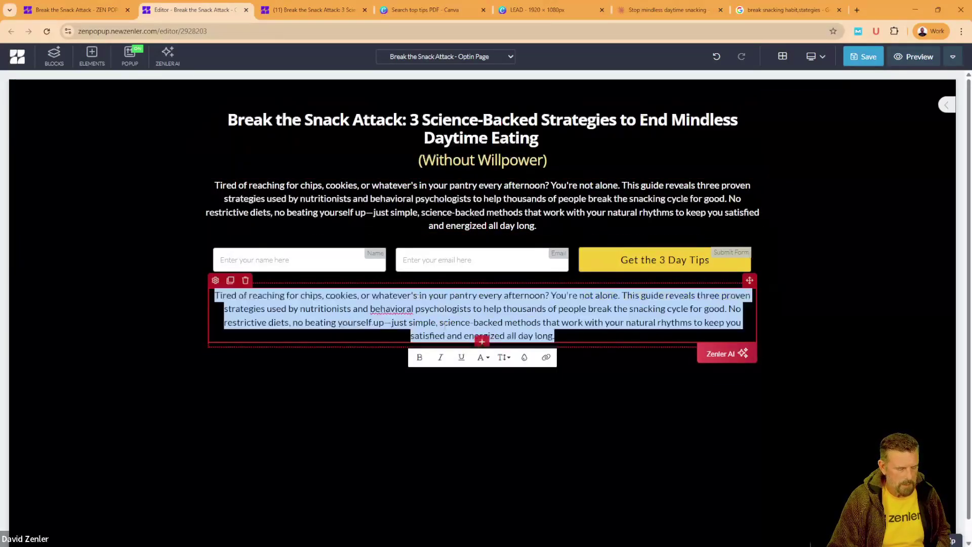
{"action": "key", "text": "ctrl+v"}
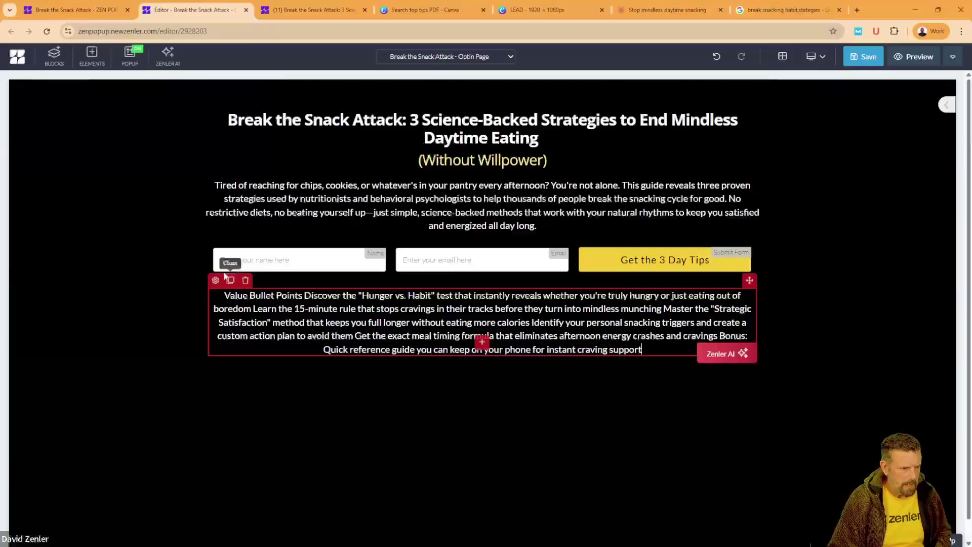
{"action": "left_click", "coordinate": [215, 280]}
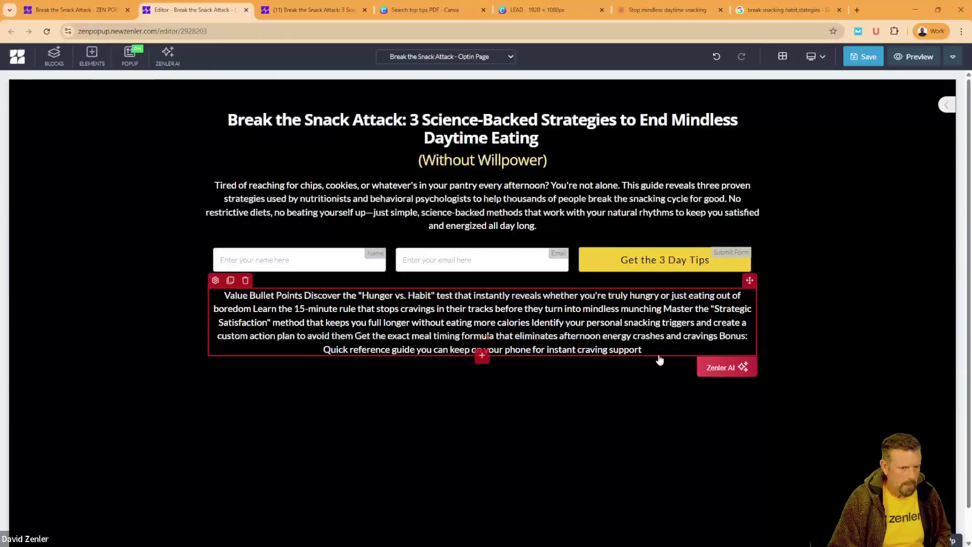
Step: Left-align the new bullet paragraph in its style settings
{"action": "left_click", "coordinate": [216, 281]}
{"action": "scroll", "coordinate": [889, 395], "scroll_direction": "down", "scroll_amount": 3}
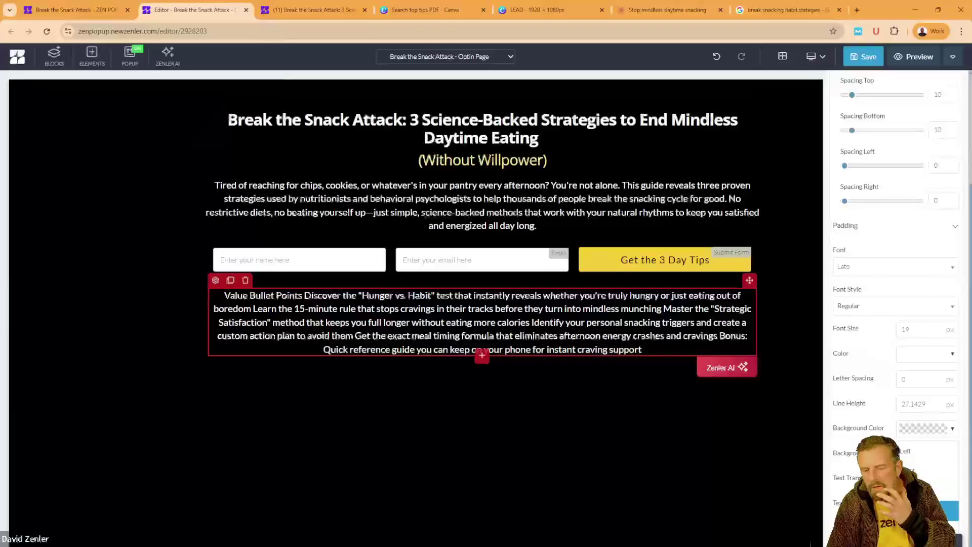
{"action": "left_click", "coordinate": [928, 528]}
{"action": "left_click", "coordinate": [922, 454]}
{"action": "left_click", "coordinate": [351, 395]}
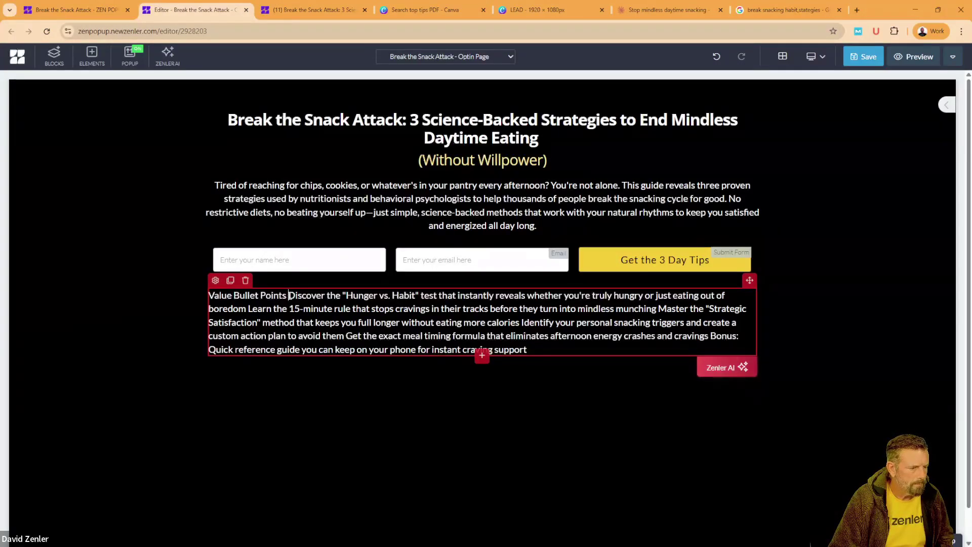
Step: Duplicate the (Without Willpower) subtitle and place the copy above the bullet paragraph
{"action": "left_click", "coordinate": [438, 163]}
{"action": "left_click", "coordinate": [225, 143]}
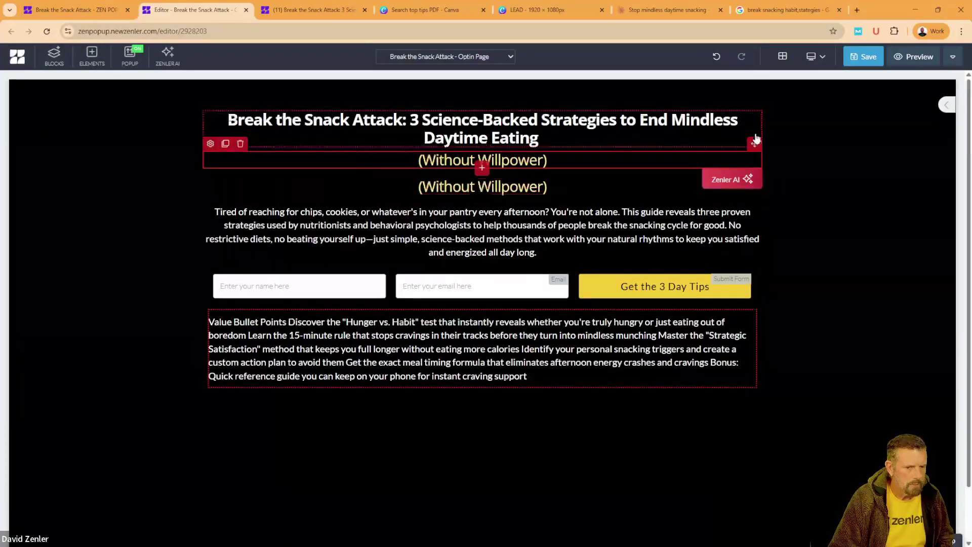
{"action": "left_click_drag", "start_coordinate": [226, 147], "coordinate": [347, 311]}
{"action": "triple_click", "coordinate": [432, 299]}
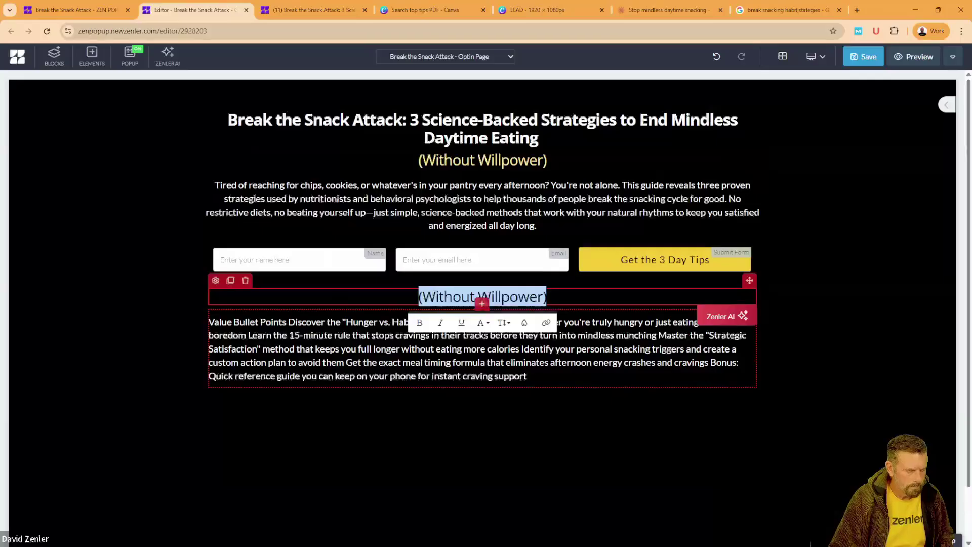
Step: Retype the copy as 'The Value of this Content', then switch to the Claude chat
{"action": "type", "text": "The Va"}
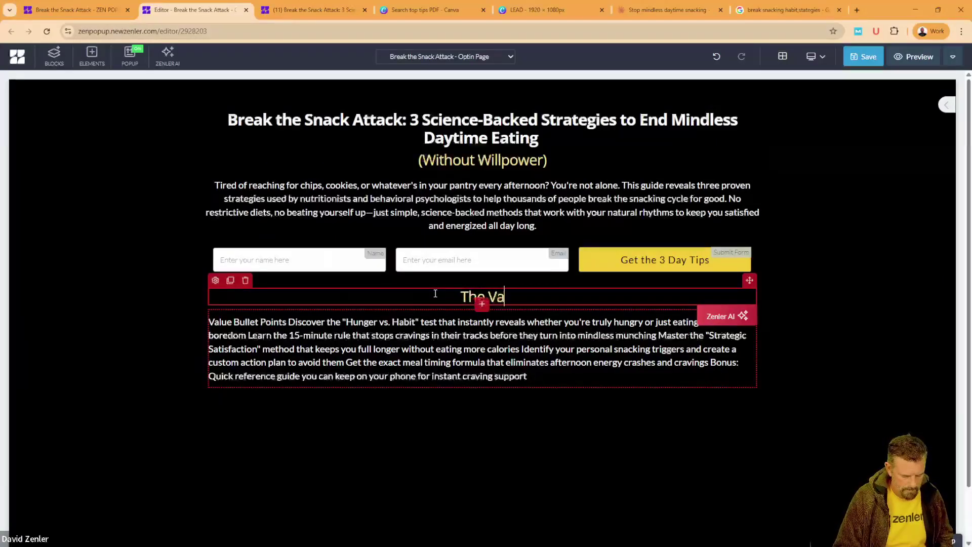
{"action": "type", "text": "lue o"}
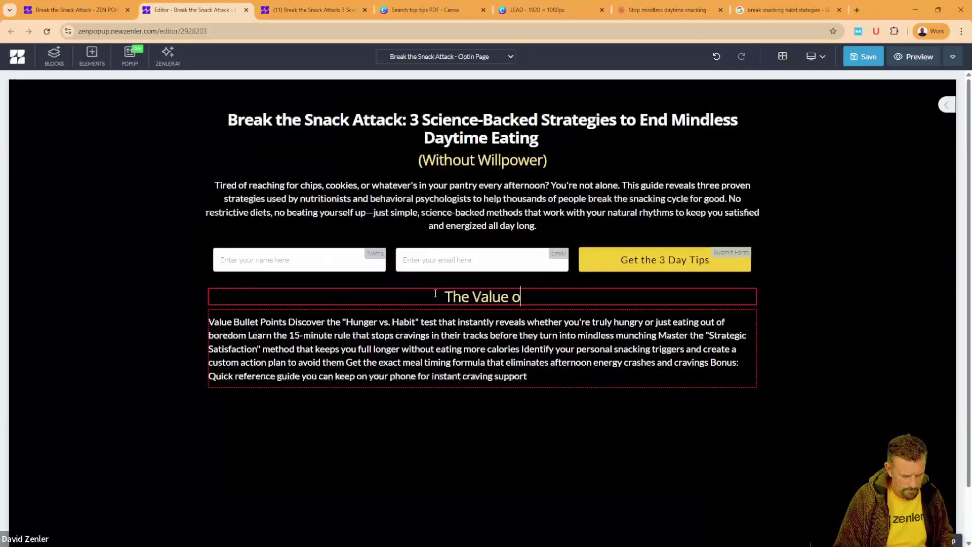
{"action": "type", "text": "f this"}
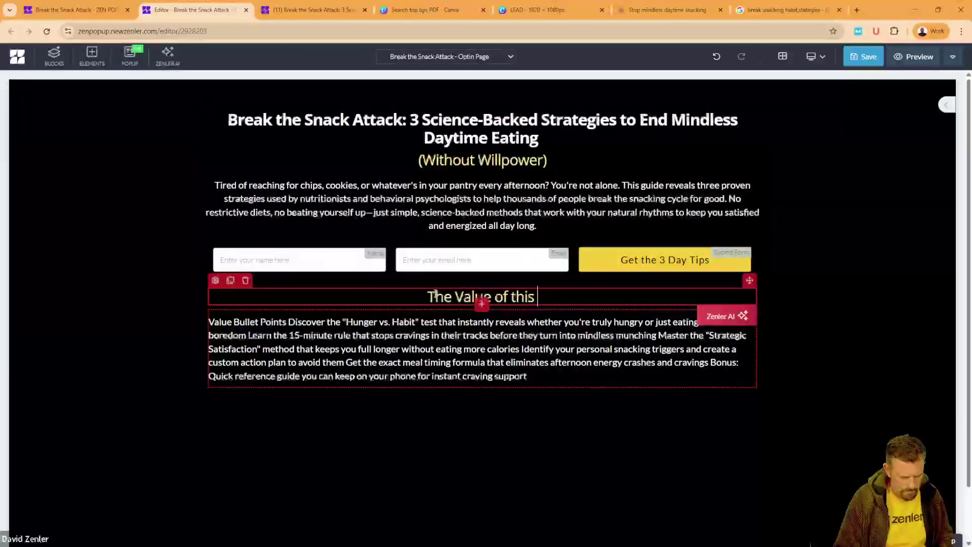
{"action": "type", "text": " EMail"}
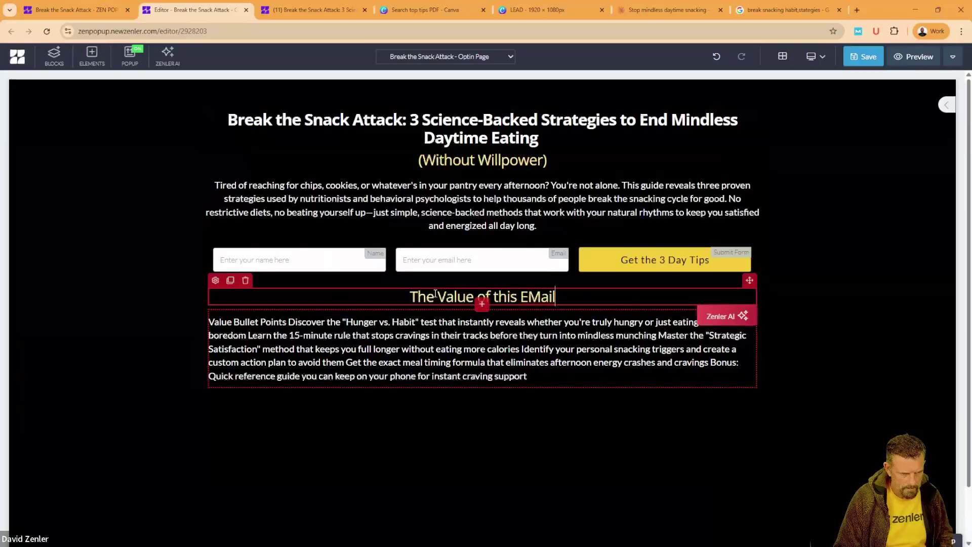
{"action": "key", "text": "BackSpace"}
{"action": "key", "text": "BackSpace"}
{"action": "key", "text": "BackSpace"}
{"action": "key", "text": "BackSpace"}
{"action": "key", "text": "BackSpace"}
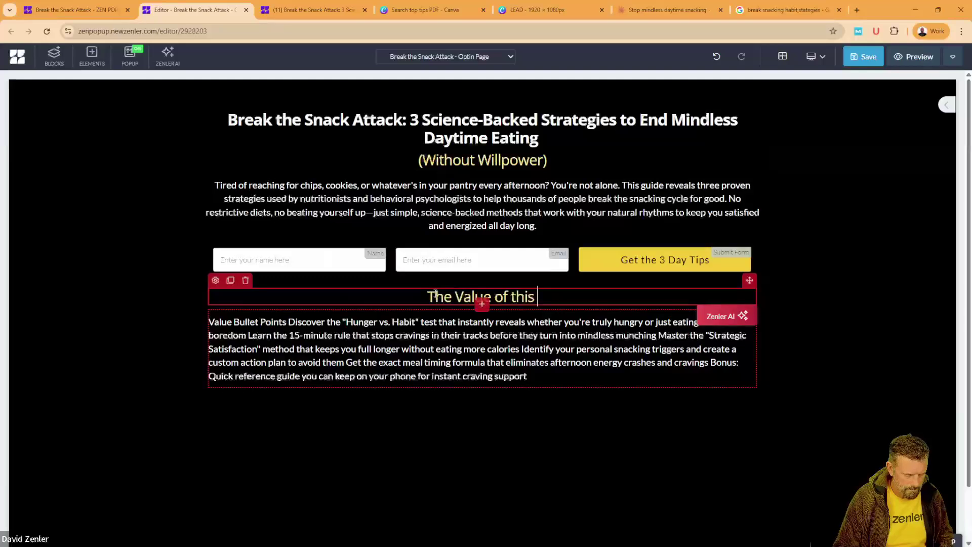
{"action": "type", "text": "Content"}
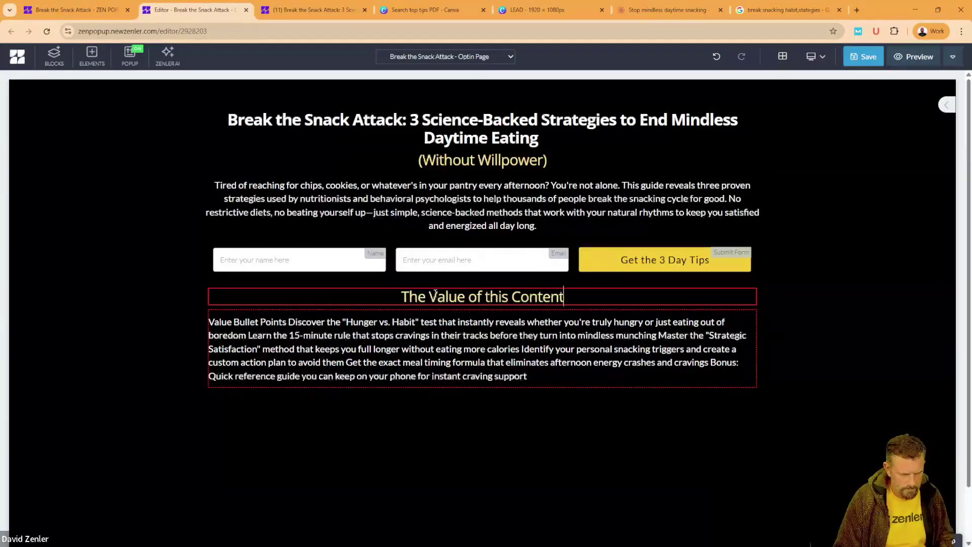
{"action": "left_click", "coordinate": [400, 377]}
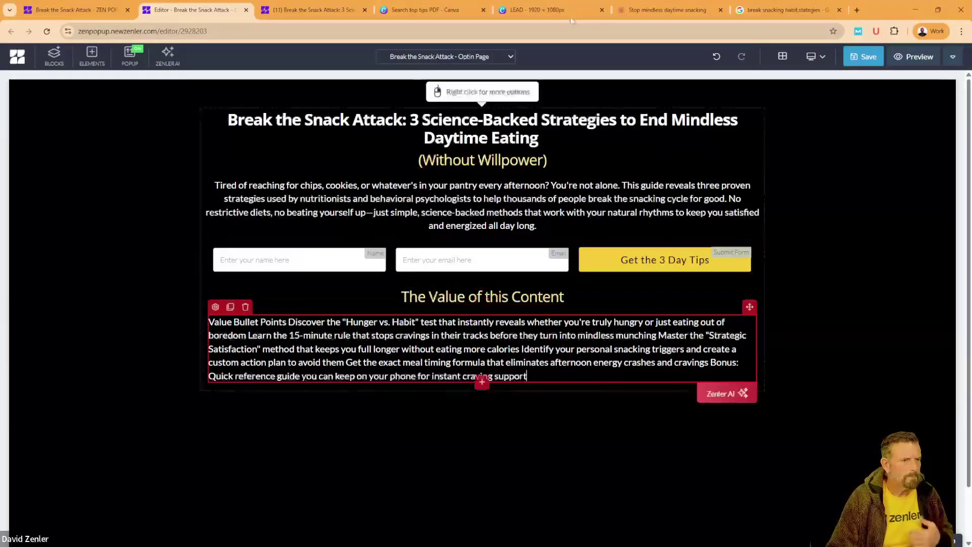
{"action": "left_click", "coordinate": [668, 10]}
Step: Scroll through Claude's snacking bullet-point copy, then return to the Zenler opt-in page editor
{"action": "left_click", "coordinate": [410, 310]}
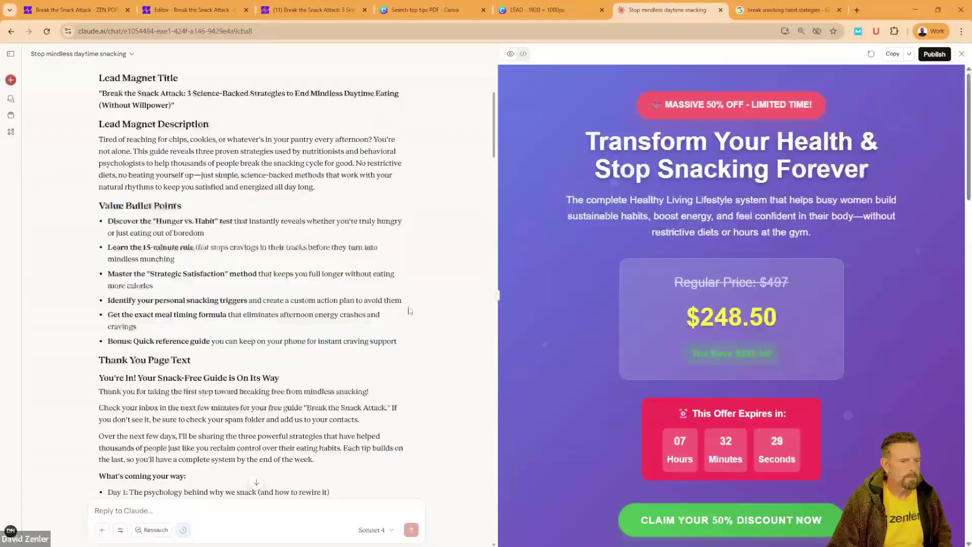
{"action": "scroll", "coordinate": [583, 293], "scroll_direction": "down", "scroll_amount": 4}
{"action": "scroll", "coordinate": [584, 294], "scroll_direction": "down", "scroll_amount": 5}
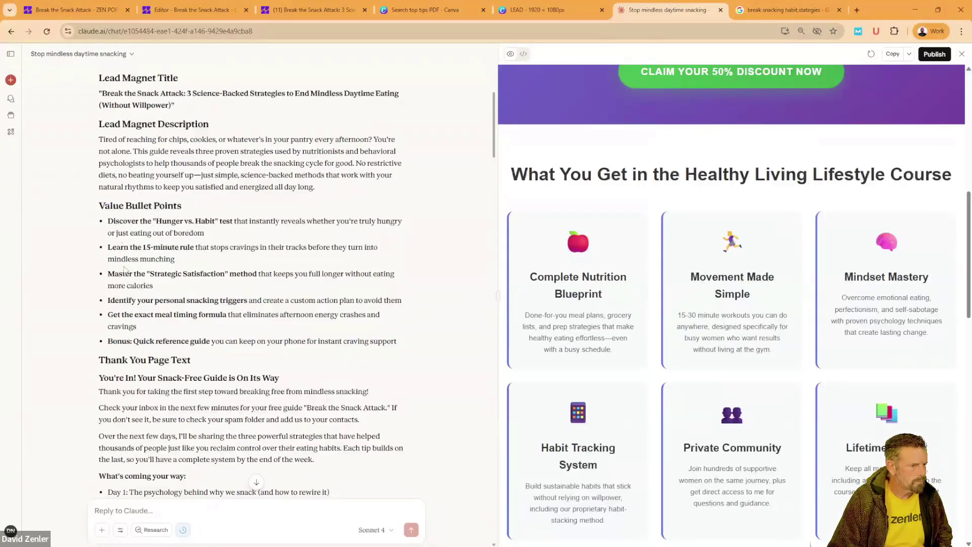
{"action": "left_click", "coordinate": [209, 13]}
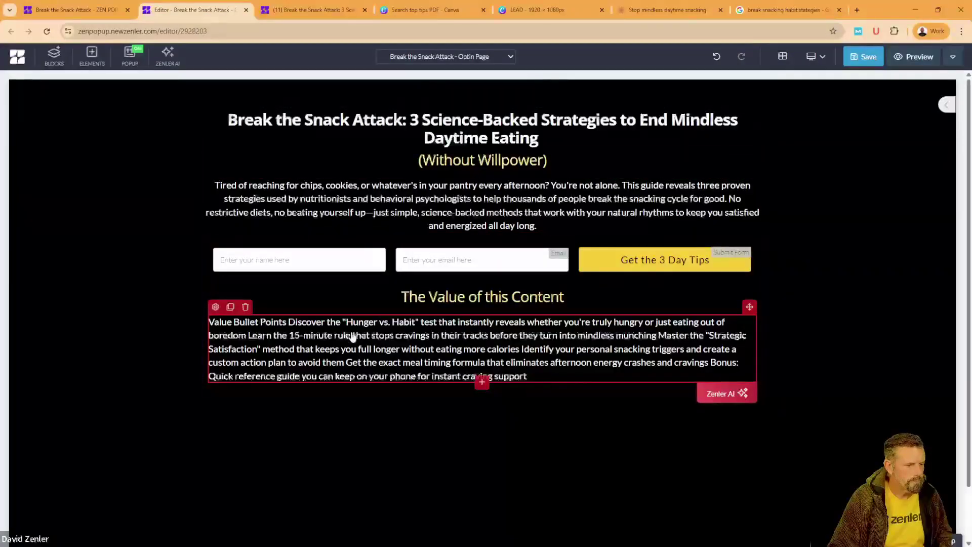
Step: Delete the 'Value Bullet Points' label and put the Learn, Master and Get the exact bullets on new lines
{"action": "left_click_drag", "start_coordinate": [287, 323], "coordinate": [216, 322]}
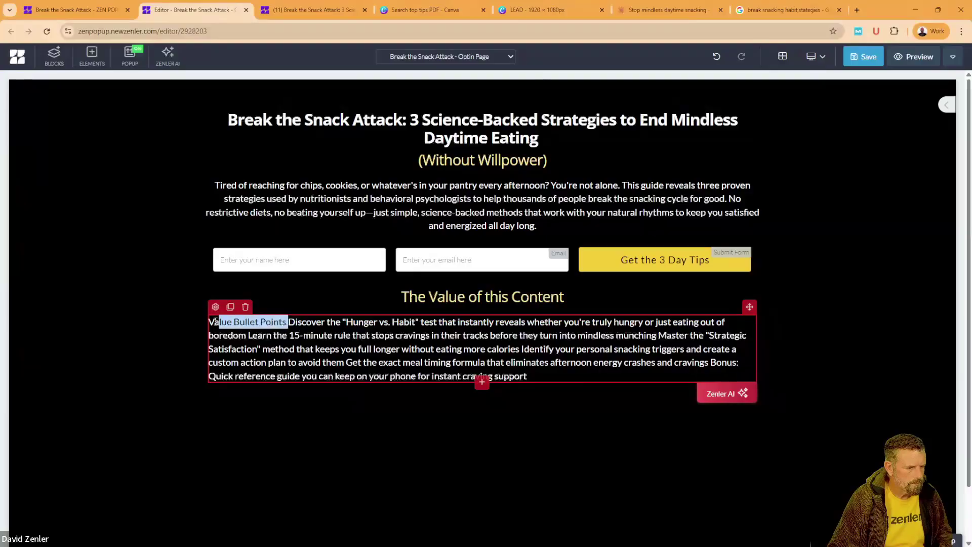
{"action": "key", "text": "BackSpace"}
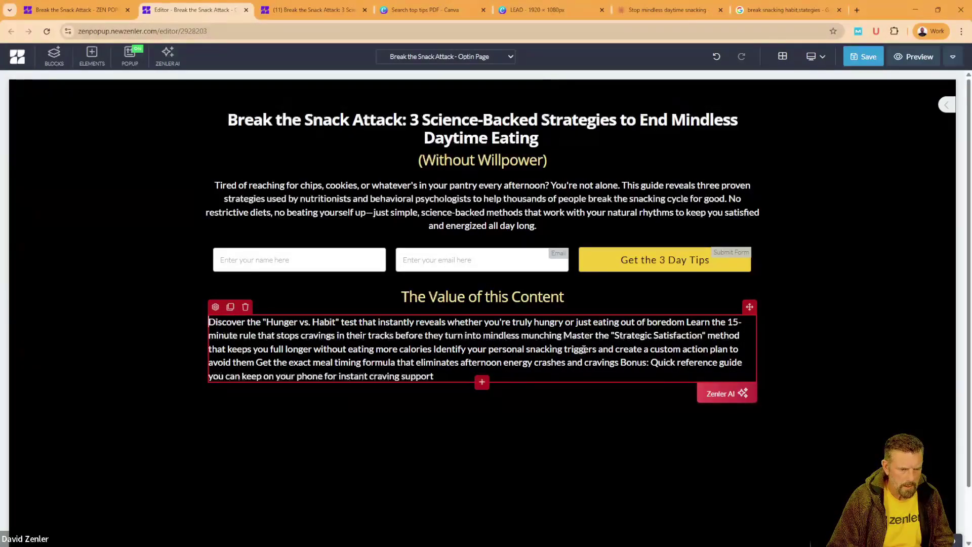
{"action": "left_click", "coordinate": [688, 322]}
{"action": "key", "text": "Return"}
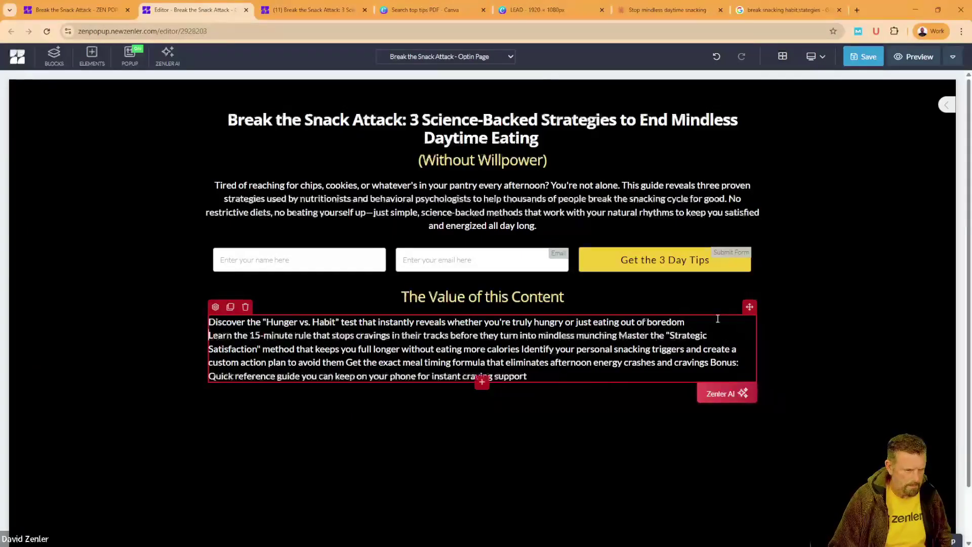
{"action": "left_click", "coordinate": [620, 336]}
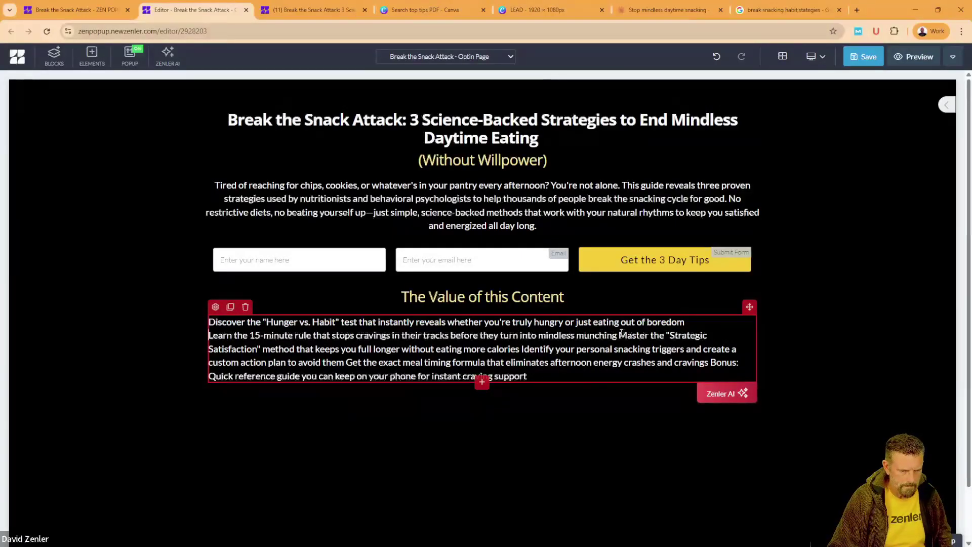
{"action": "key", "text": "Return"}
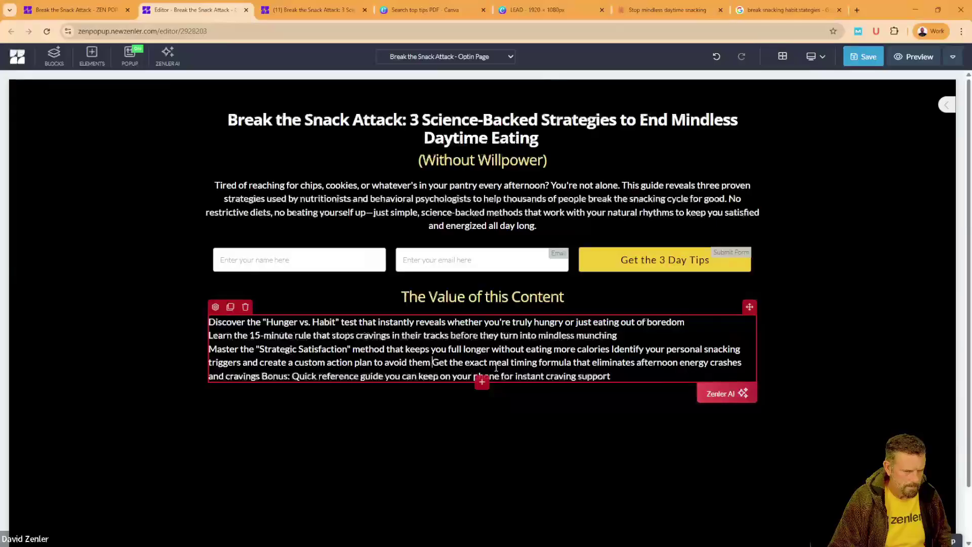
{"action": "left_click", "coordinate": [431, 361]}
{"action": "key", "text": "Return"}
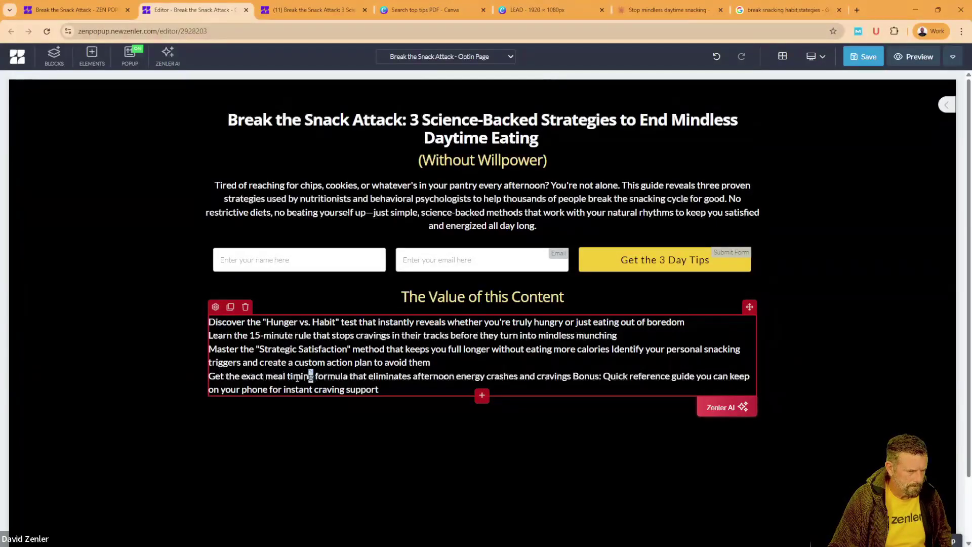
Step: Bold 'Get the exact meal timing' and 'Master the "Strategic Satisfaction"', undoing an accidental paste
{"action": "left_click_drag", "start_coordinate": [212, 377], "coordinate": [209, 377]}
{"action": "key", "text": "ctrl+b"}
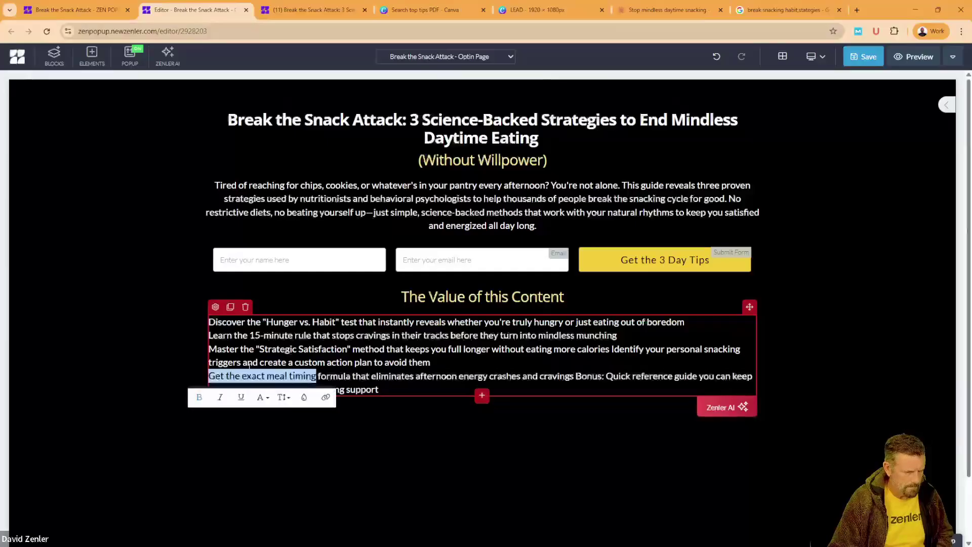
{"action": "left_click", "coordinate": [250, 363]}
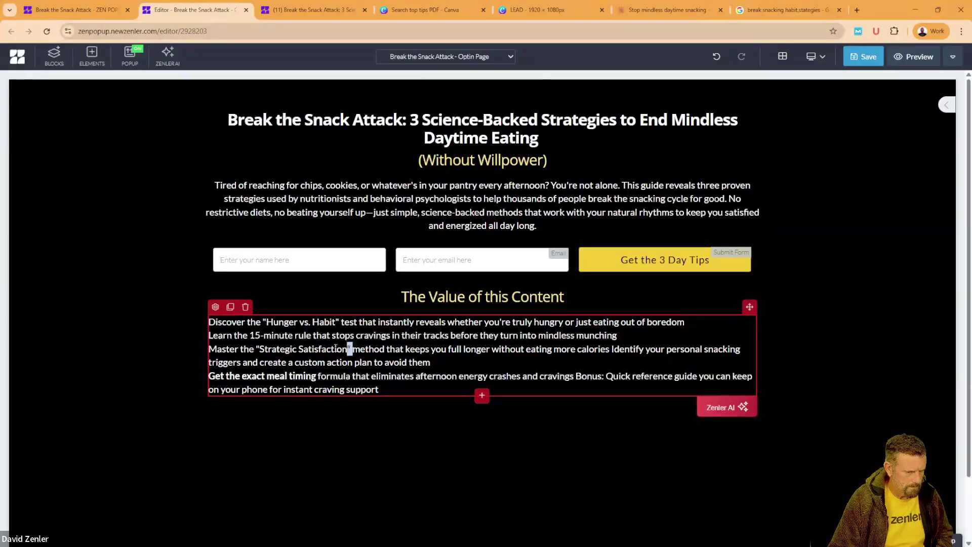
{"action": "type", "text": "Value Bullet Points Discover the \"Hunger vs. Habit\" test that instantly reveals whether you're truly hungry or just eating out of boredom Learn the 15-minute rule that stops cravings in their tracks before they turn into mindless munching Master the \"Strategic Satisfaction\" method that keeps you full longer without eating more calories Identify your personal snacking triggers and create a custom action plan to avoid them Get the exact meal timing formula that eliminates afternoon energy crashes and cravings Bonus: Quick reference guide you can keep on your phone for instant craving support"}
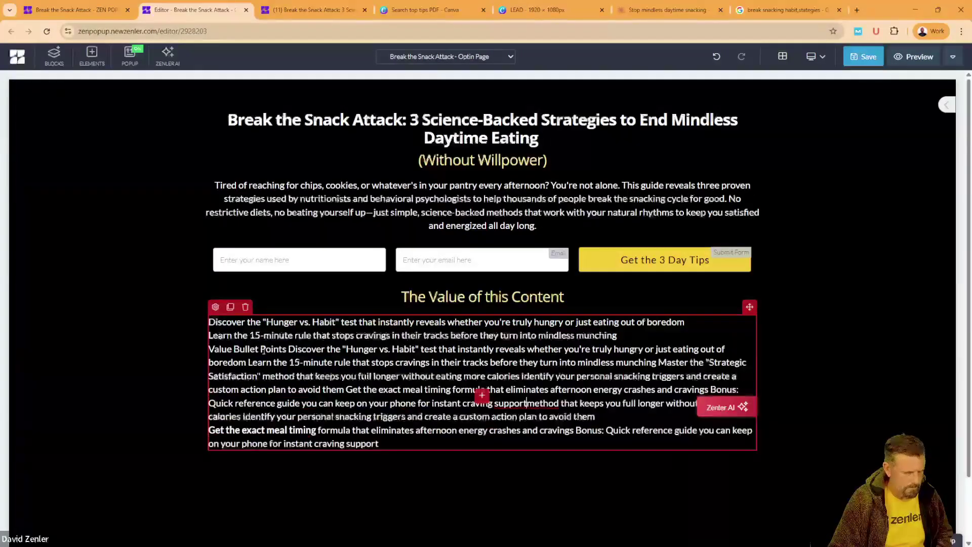
{"action": "key", "text": "ctrl+z"}
{"action": "key", "text": "ctrl+z"}
{"action": "left_click", "coordinate": [276, 344]}
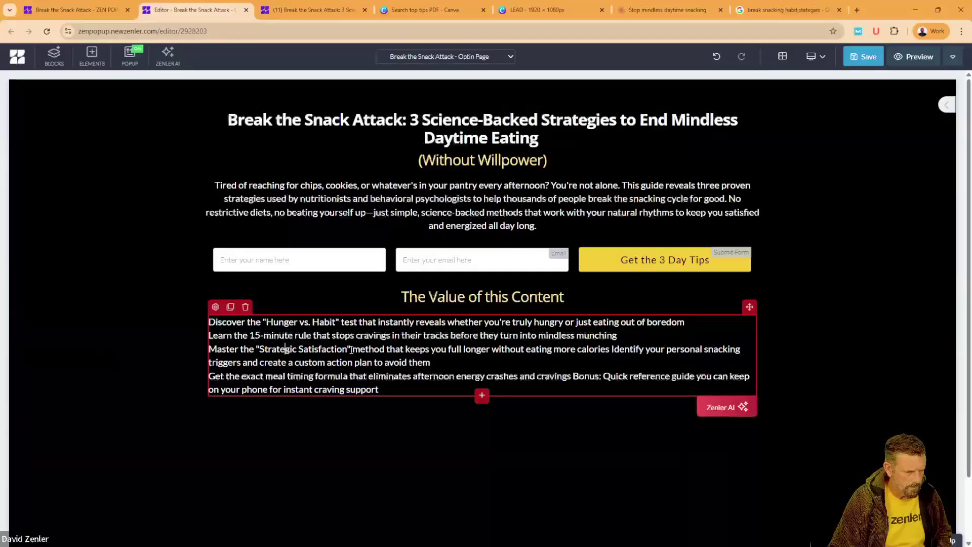
{"action": "left_click_drag", "start_coordinate": [352, 350], "coordinate": [209, 351]}
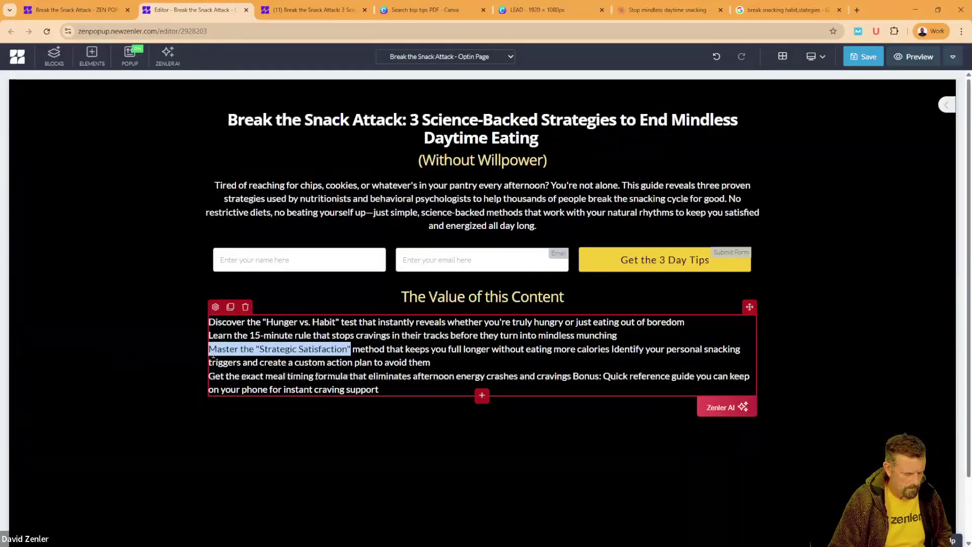
{"action": "key", "text": "ctrl+b"}
{"action": "left_click", "coordinate": [263, 335]}
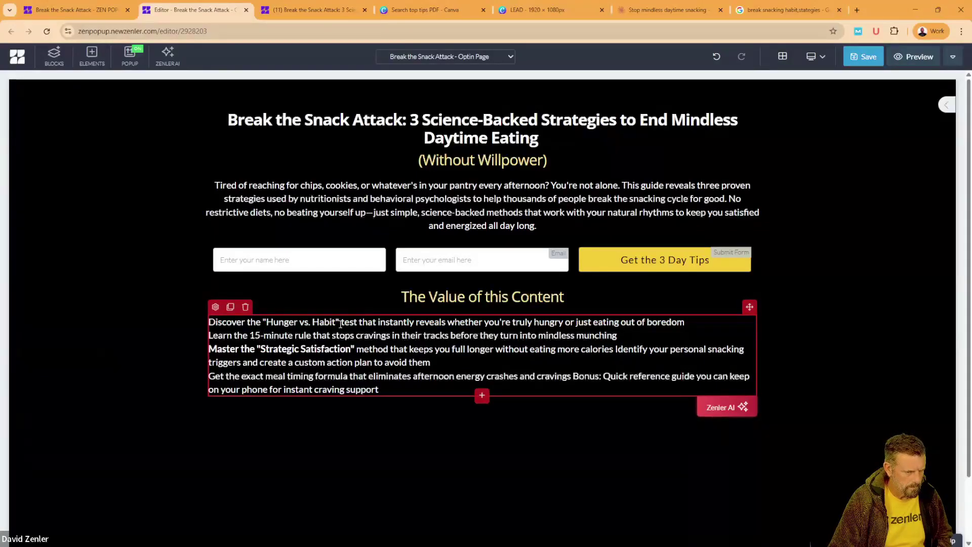
Step: Colour the 'Discover the "Hunger vs. Habit"' phrase yellow, undoing an accidental paste
{"action": "left_click_drag", "start_coordinate": [338, 323], "coordinate": [209, 323]}
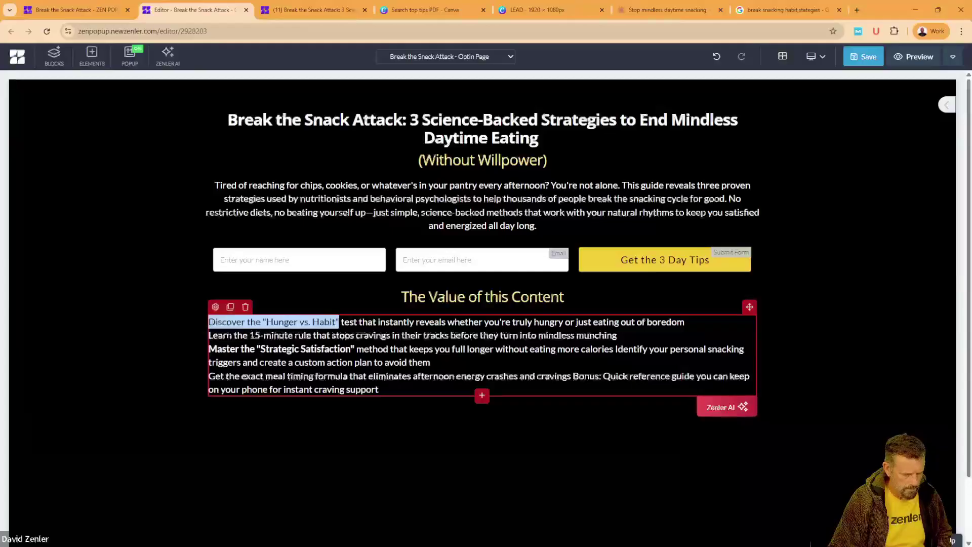
{"action": "type", "text": "Value Bullet Points Discover the \"Hunger vs. Habit\" test that instantly reveals whether you're truly hungry or just eating out of boredom Learn the 15-minute rule that stops cravings in their tracks before they turn into mindless munching Master the \"Strategic Satisfaction\" method that keeps you full longer without eating more calories Identify your personal snacking triggers and create a custom action plan to avoid them Get the exact meal timing formula that eliminates afternoon energy crashes and cravings Bonus: Quick reference guide you can keep on your phone for instant craving support"}
{"action": "key", "text": "ctrl+z"}
{"action": "key", "text": "ctrl+z"}
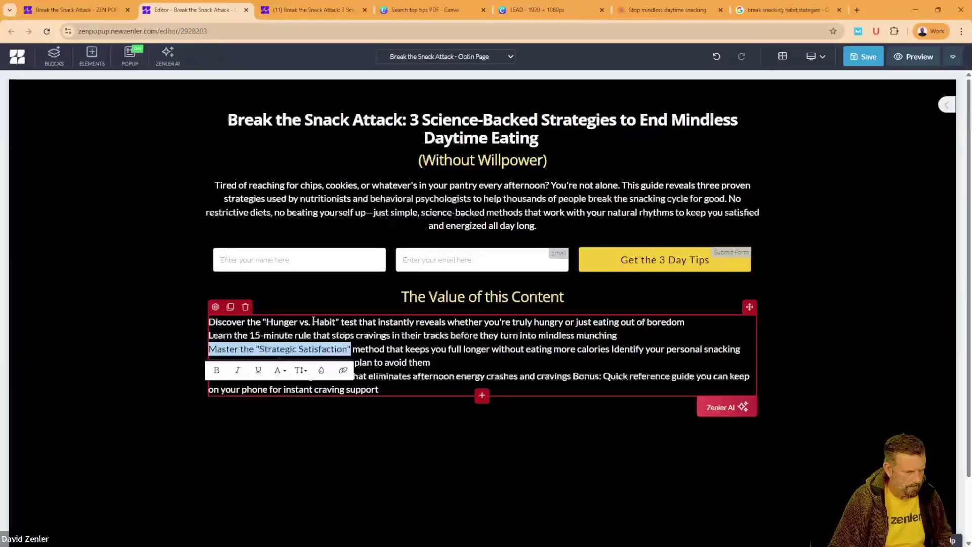
{"action": "left_click", "coordinate": [336, 322]}
{"action": "left_click_drag", "start_coordinate": [338, 322], "coordinate": [209, 323]}
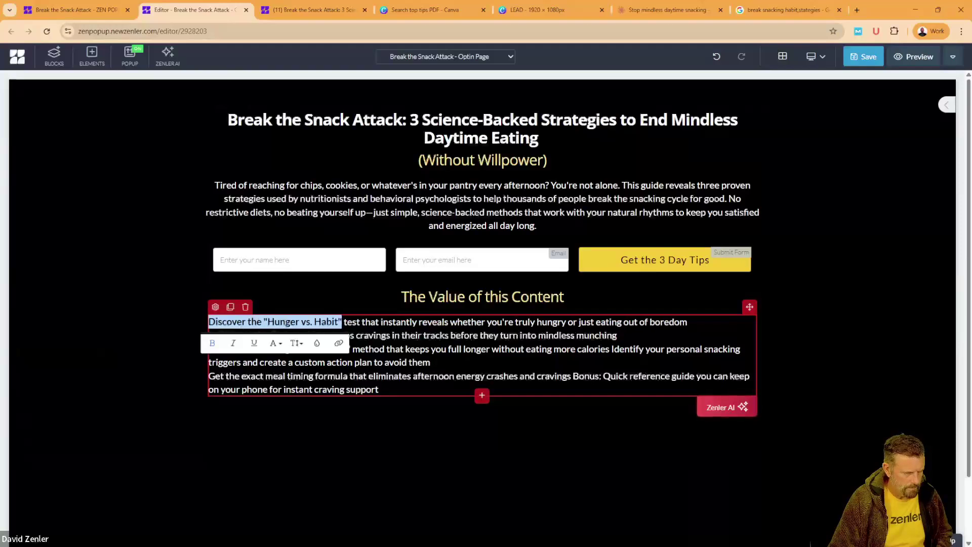
{"action": "left_click", "coordinate": [315, 343]}
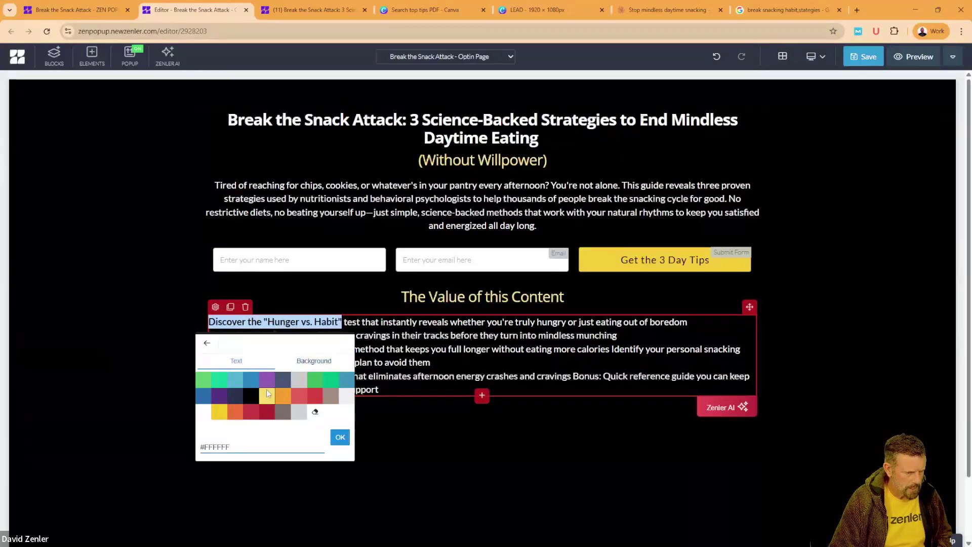
{"action": "left_click", "coordinate": [266, 391]}
{"action": "left_click", "coordinate": [365, 349]}
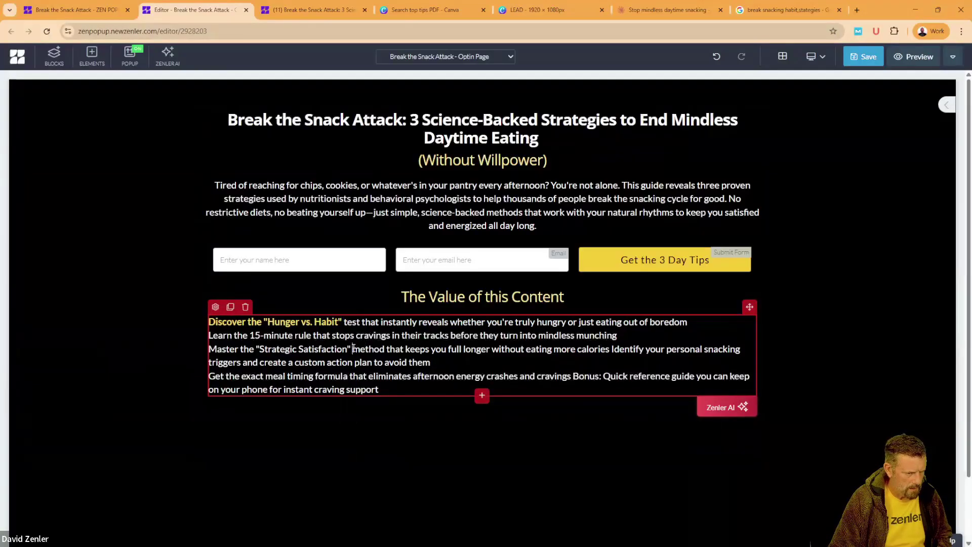
Step: Make 'Master the "Strategic Satisfaction"' and 'Get the exact meal timing formula' yellow too
{"action": "left_click_drag", "start_coordinate": [353, 348], "coordinate": [209, 349]}
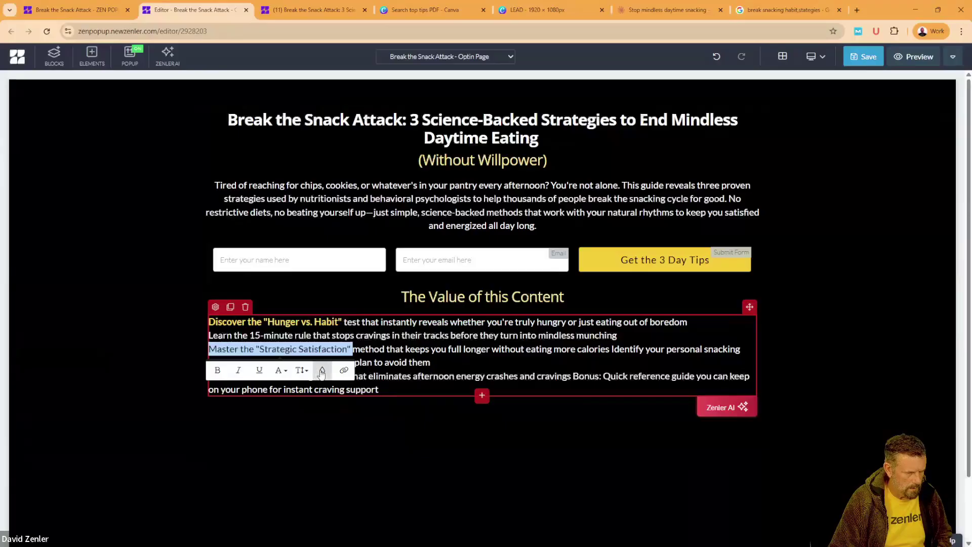
{"action": "left_click", "coordinate": [322, 372]}
{"action": "left_click", "coordinate": [272, 423]}
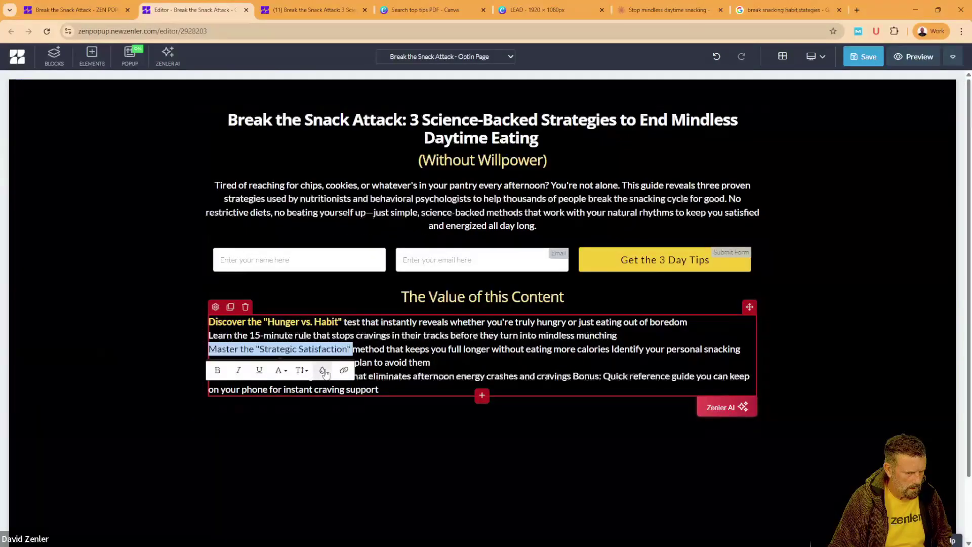
{"action": "left_click", "coordinate": [322, 371]}
{"action": "left_click", "coordinate": [273, 424]}
{"action": "left_click", "coordinate": [282, 382]}
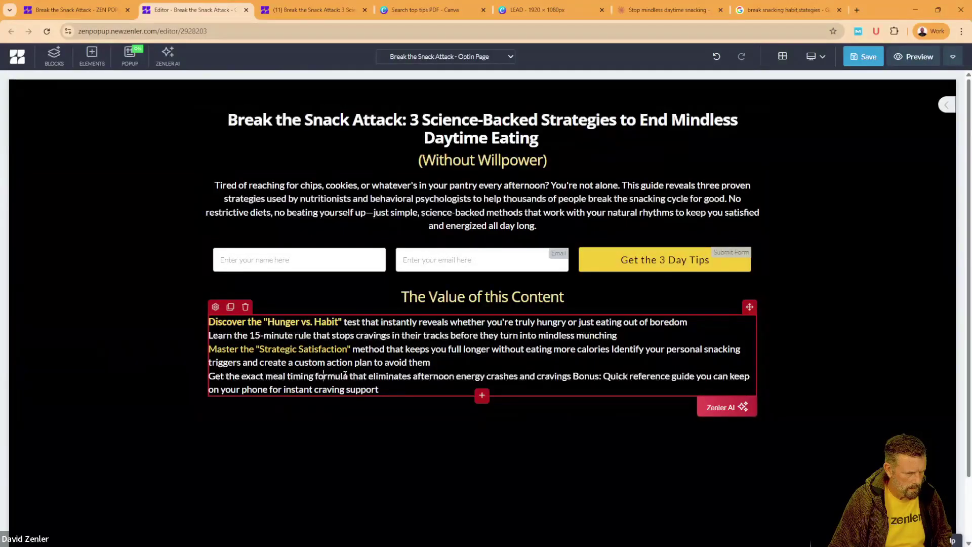
{"action": "left_click_drag", "start_coordinate": [347, 376], "coordinate": [209, 376]}
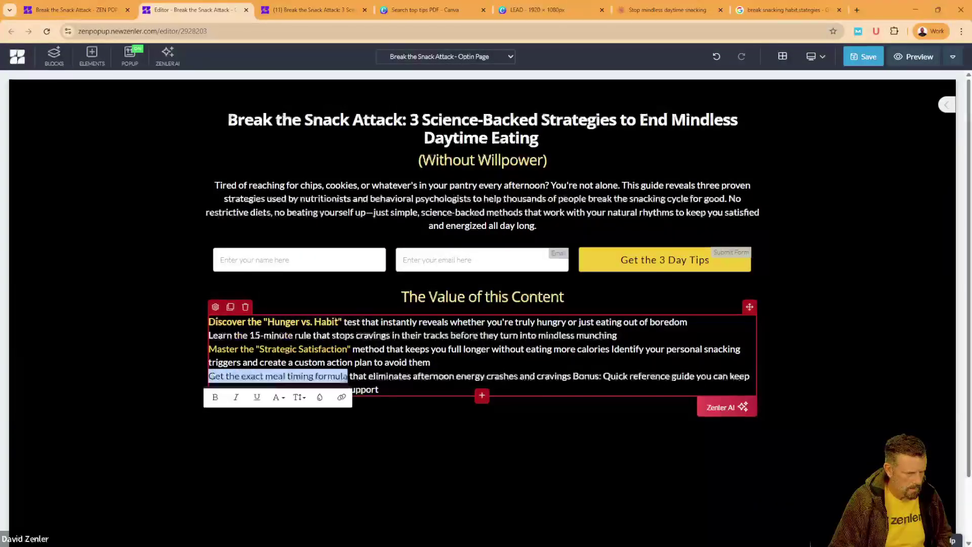
{"action": "left_click", "coordinate": [319, 397]}
{"action": "left_click", "coordinate": [281, 444]}
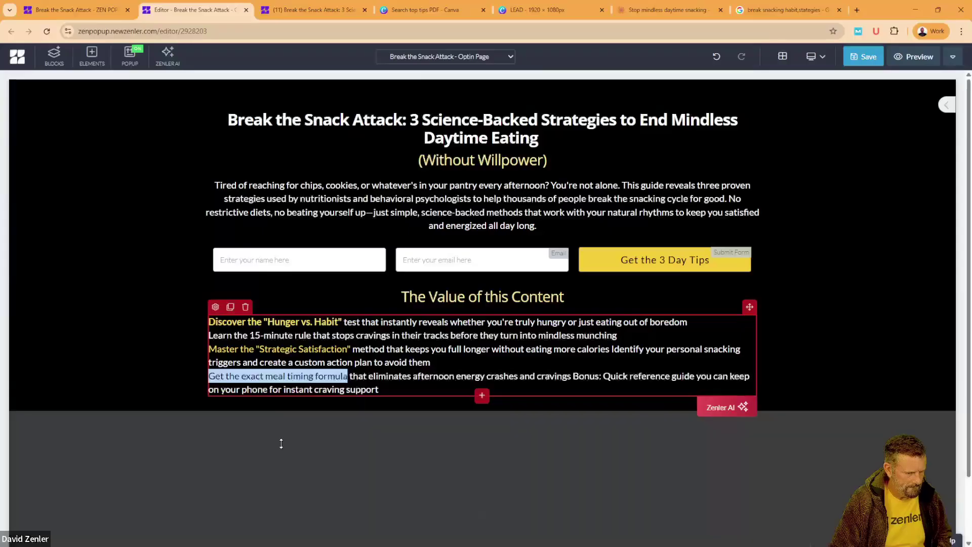
{"action": "left_click", "coordinate": [486, 336]}
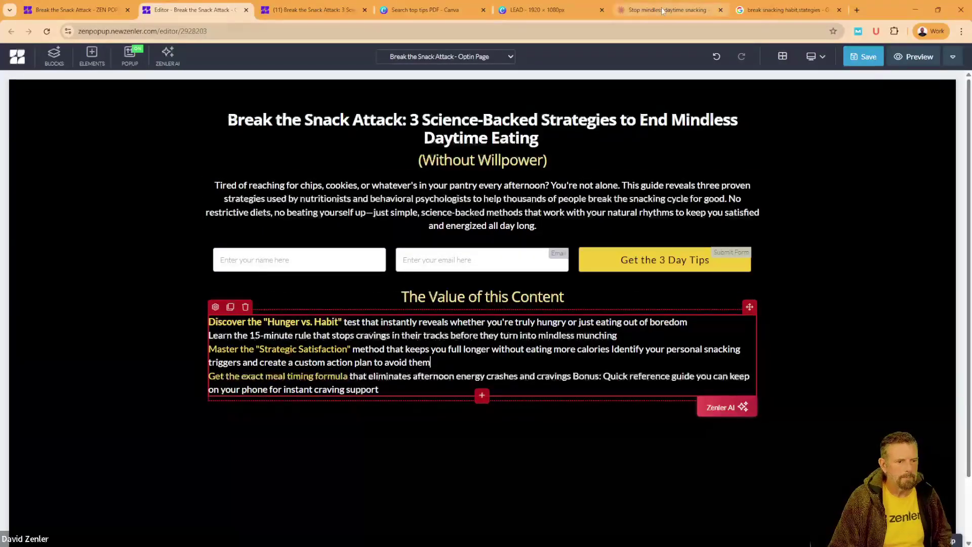
{"action": "left_click", "coordinate": [876, 278]}
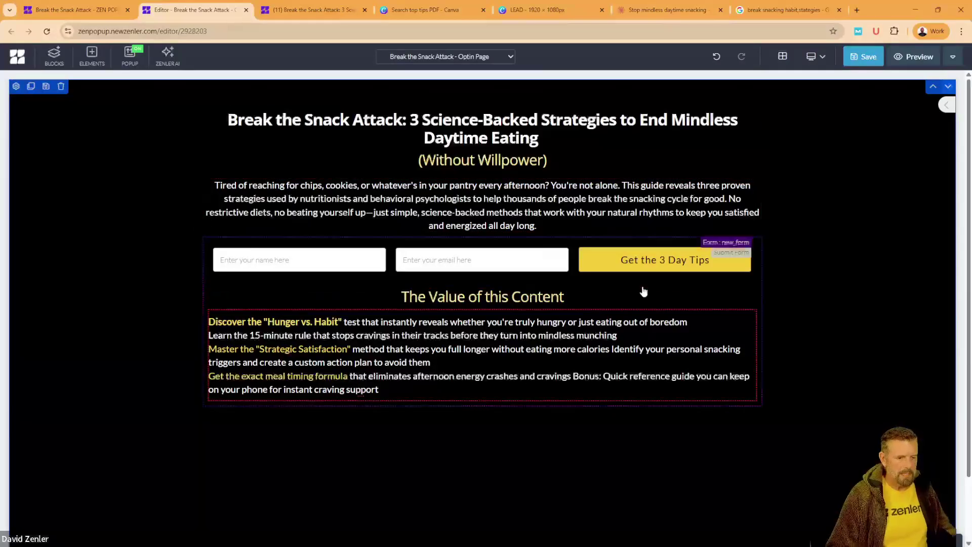
Step: Apply the BSA tag to Get the 3 Day Tips button submissions and save the optin page
{"action": "left_click", "coordinate": [600, 259]}
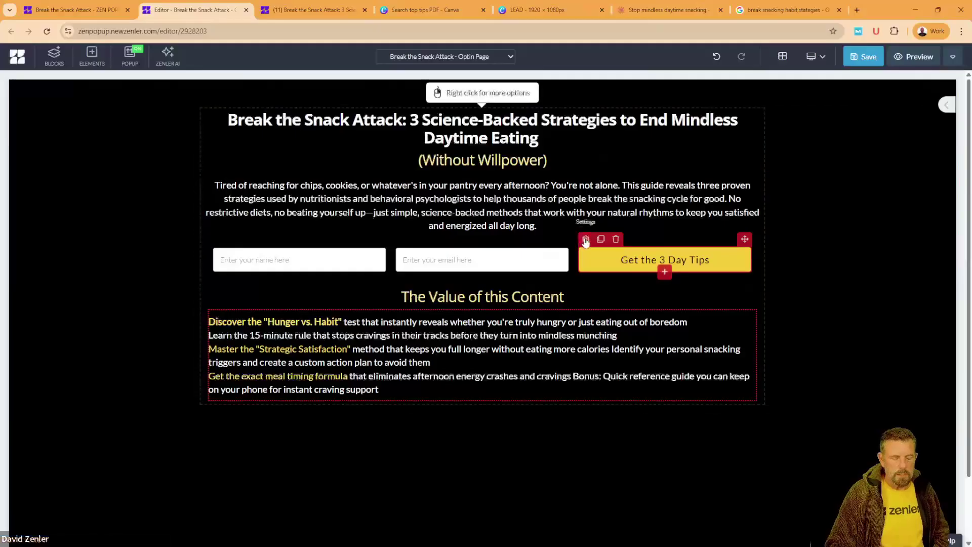
{"action": "left_click", "coordinate": [586, 239]}
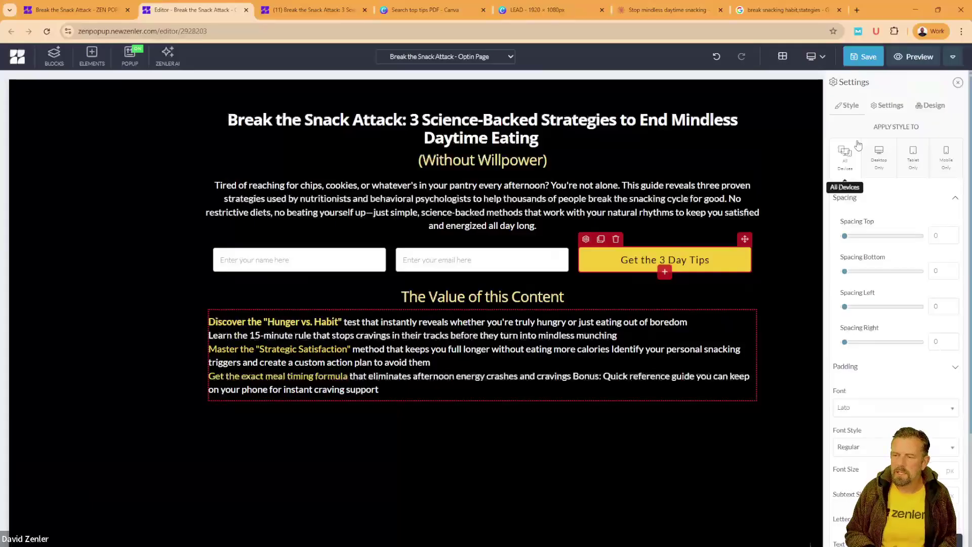
{"action": "left_click", "coordinate": [888, 106]}
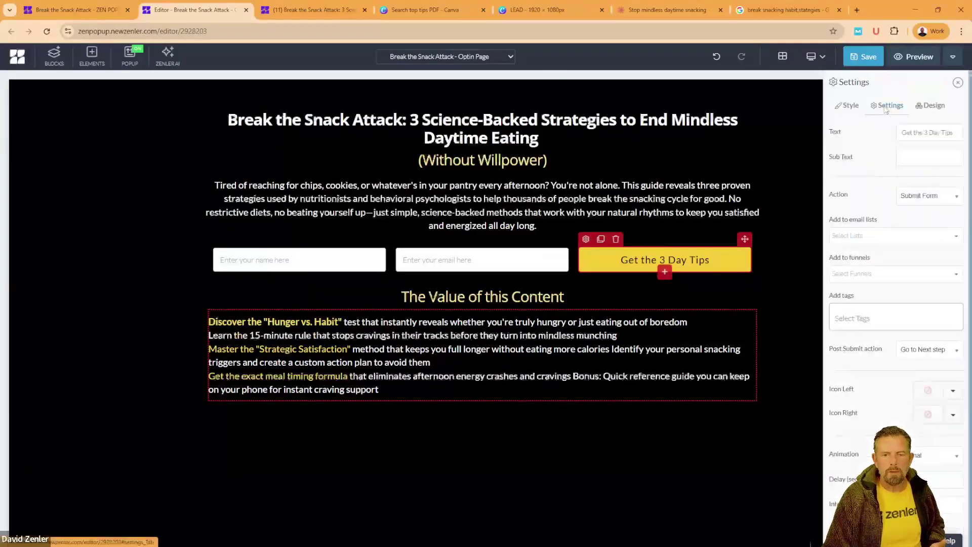
{"action": "left_click", "coordinate": [854, 310]}
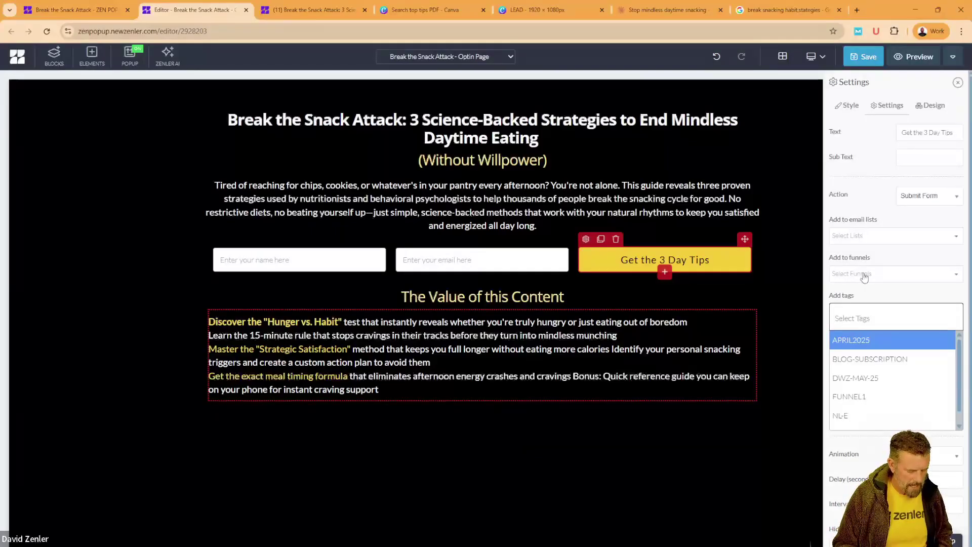
{"action": "type", "text": "B"}
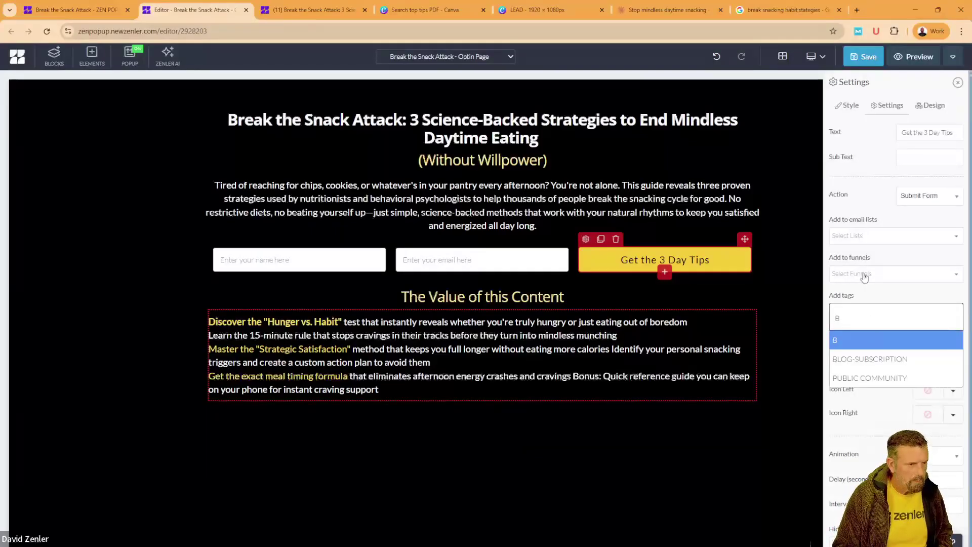
{"action": "type", "text": "SA"}
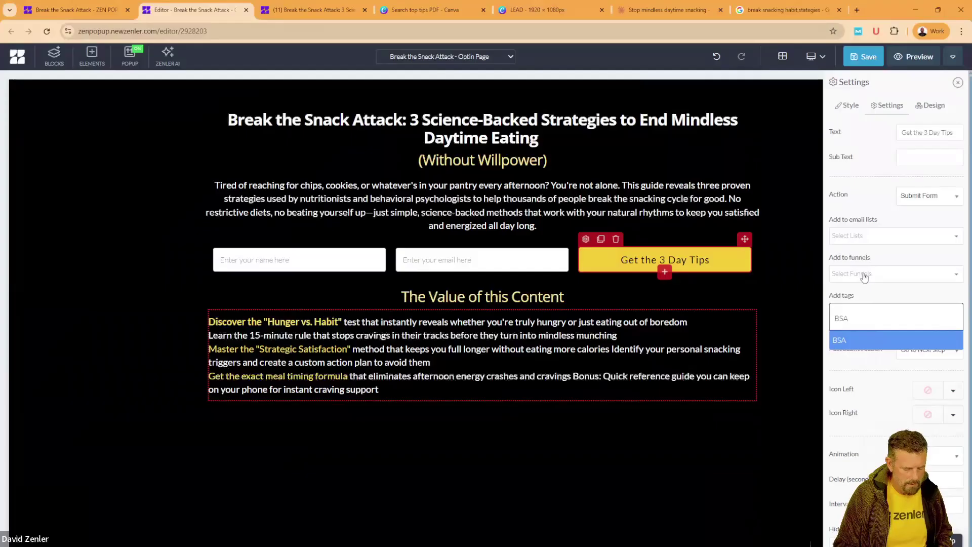
{"action": "left_click", "coordinate": [838, 344]}
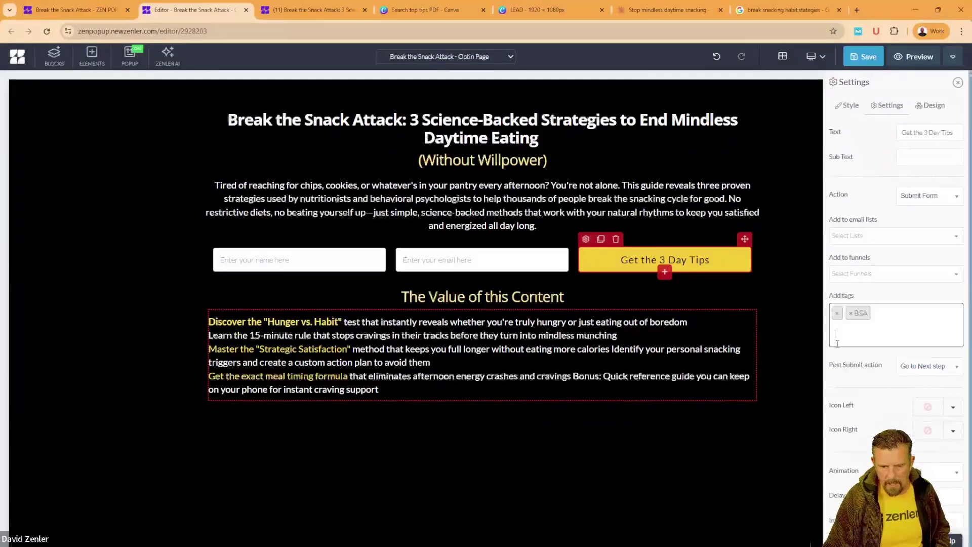
{"action": "left_click", "coordinate": [838, 313]}
{"action": "left_click", "coordinate": [877, 293]}
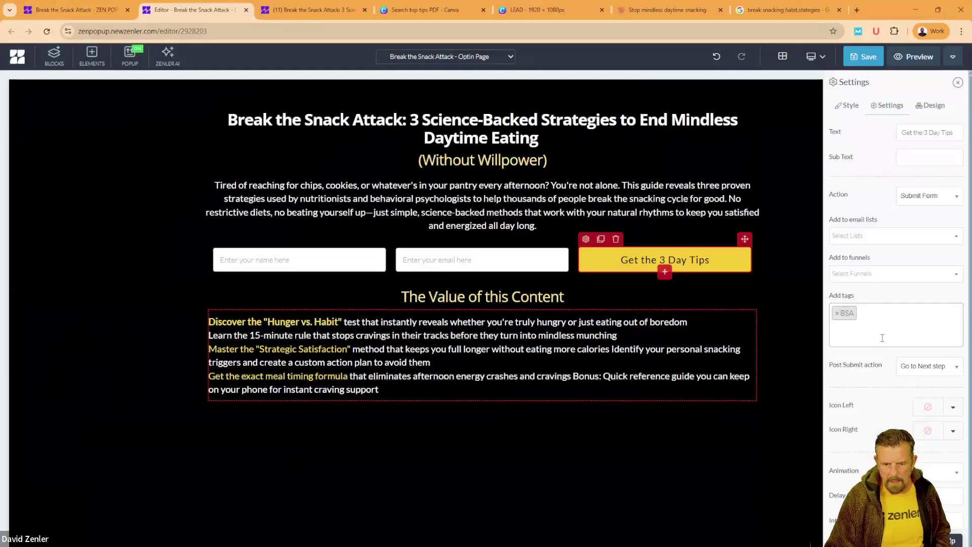
{"action": "left_click", "coordinate": [877, 58]}
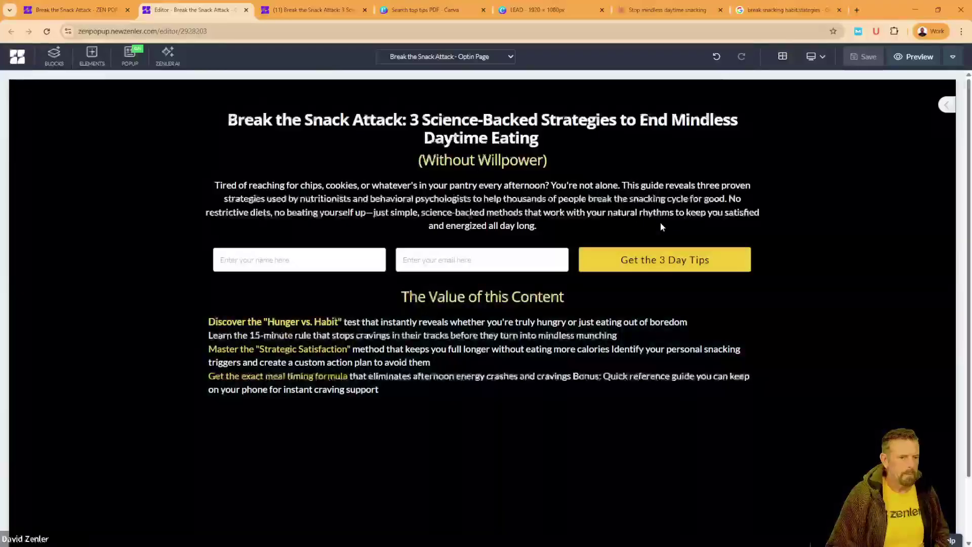
Step: Open the section's HTML code, select all of it, then close the code view unchanged
{"action": "left_click", "coordinate": [946, 105]}
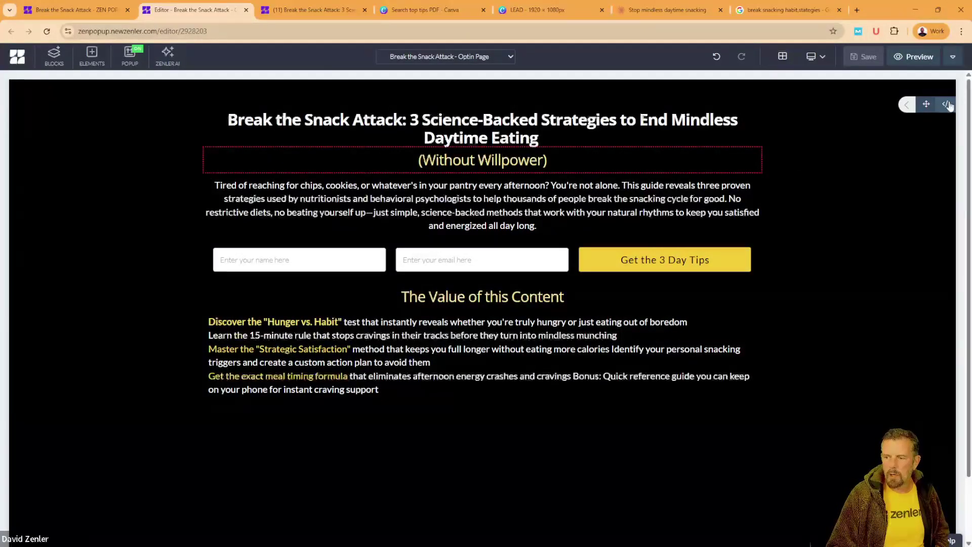
{"action": "mouse_move", "coordinate": [123, 137]}
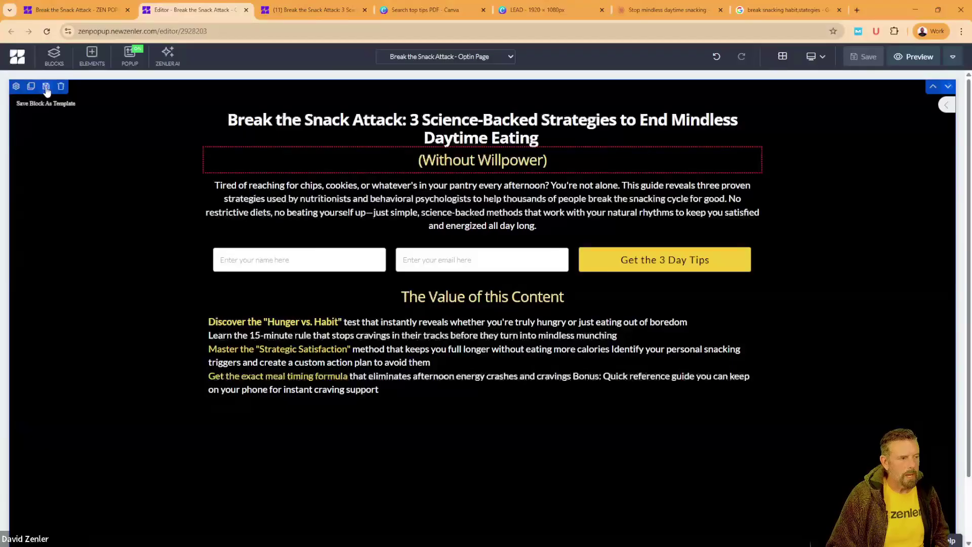
{"action": "left_click", "coordinate": [946, 106]}
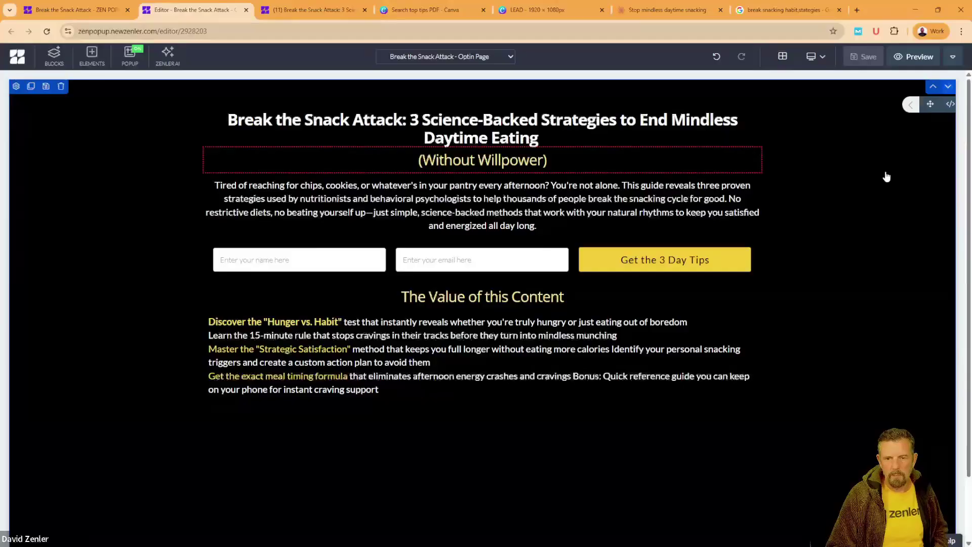
{"action": "left_click", "coordinate": [947, 104]}
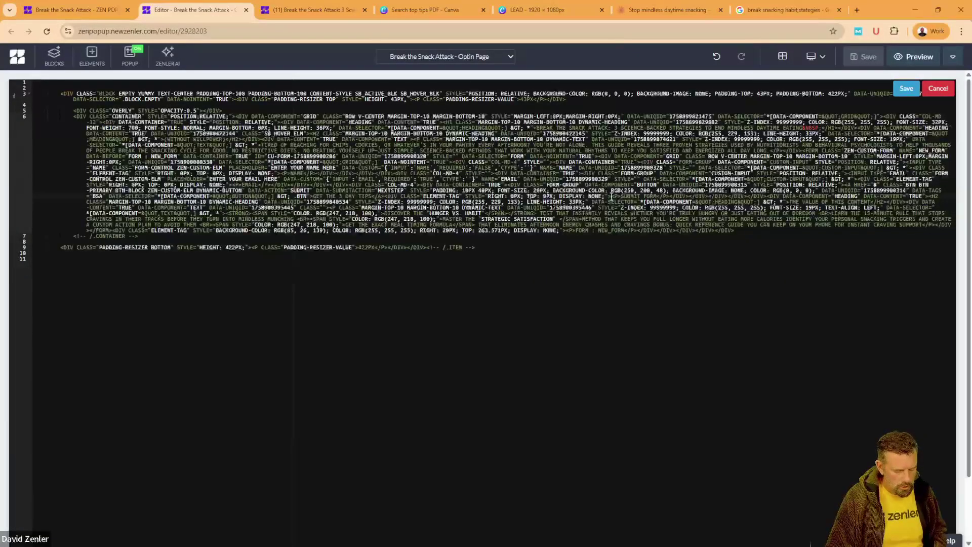
{"action": "key", "text": "ctrl+a"}
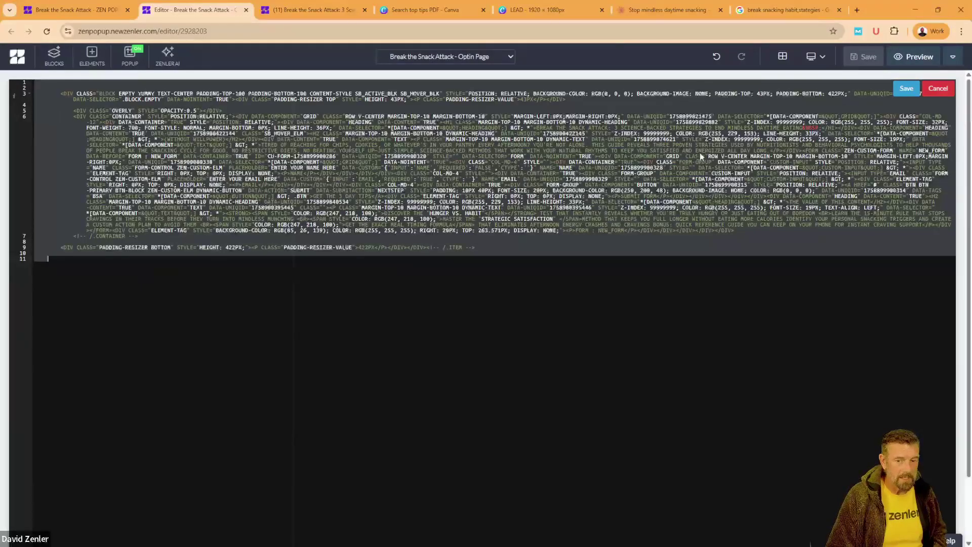
{"action": "left_click", "coordinate": [936, 90]}
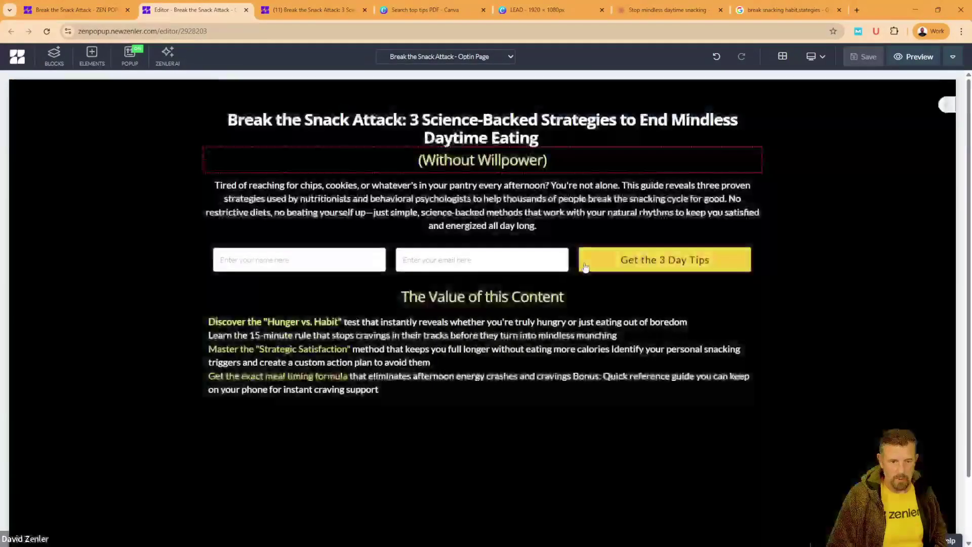
Step: Check the funnel page list, then return to the Break the Snack Attack funnel steps overview
{"action": "left_click", "coordinate": [511, 57]}
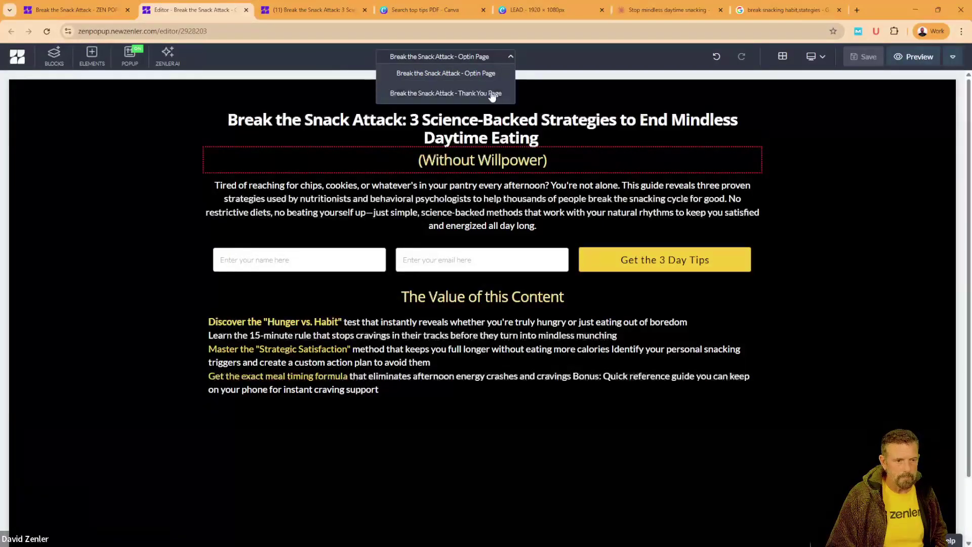
{"action": "left_click", "coordinate": [140, 173]}
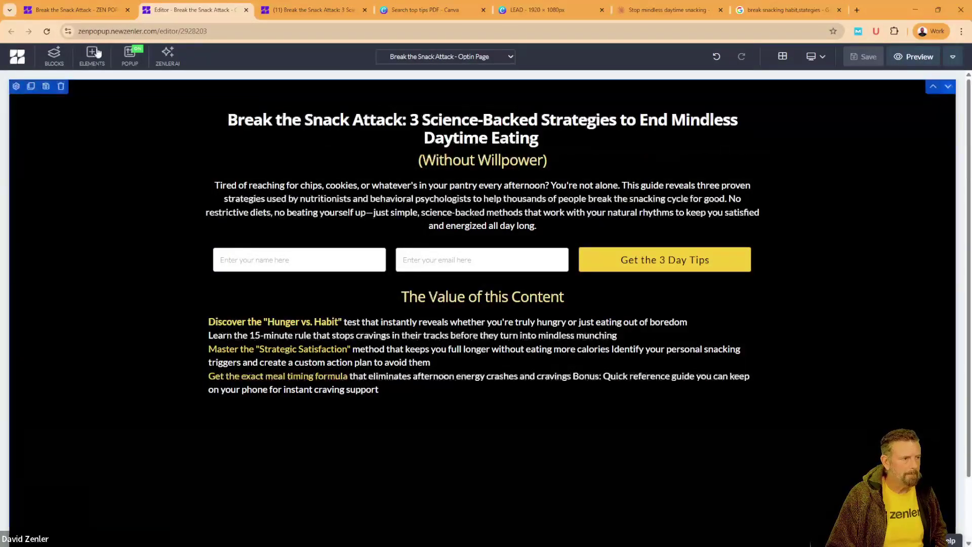
{"action": "left_click", "coordinate": [91, 12]}
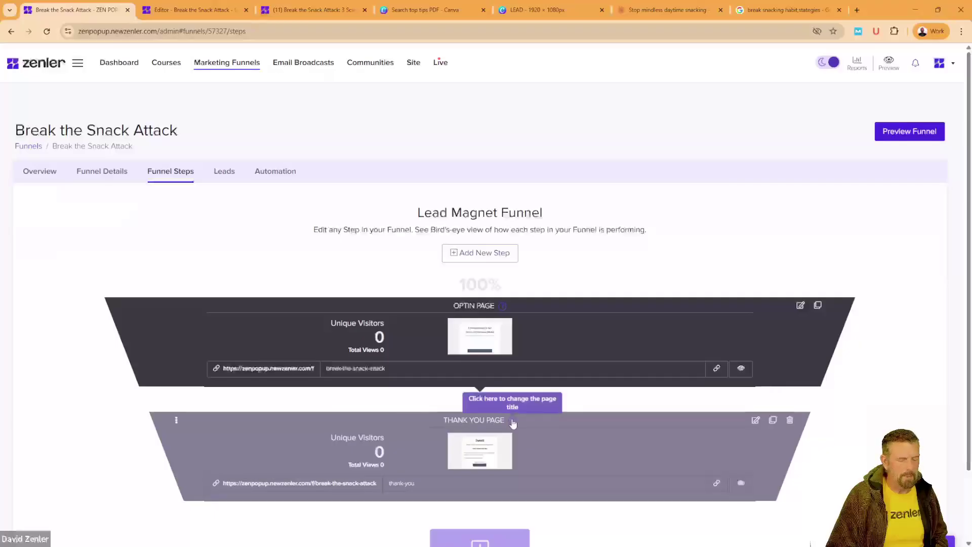
Step: Open the Thank You step and replace its block HTML with the pasted black opt-in section code
{"action": "left_click", "coordinate": [757, 421]}
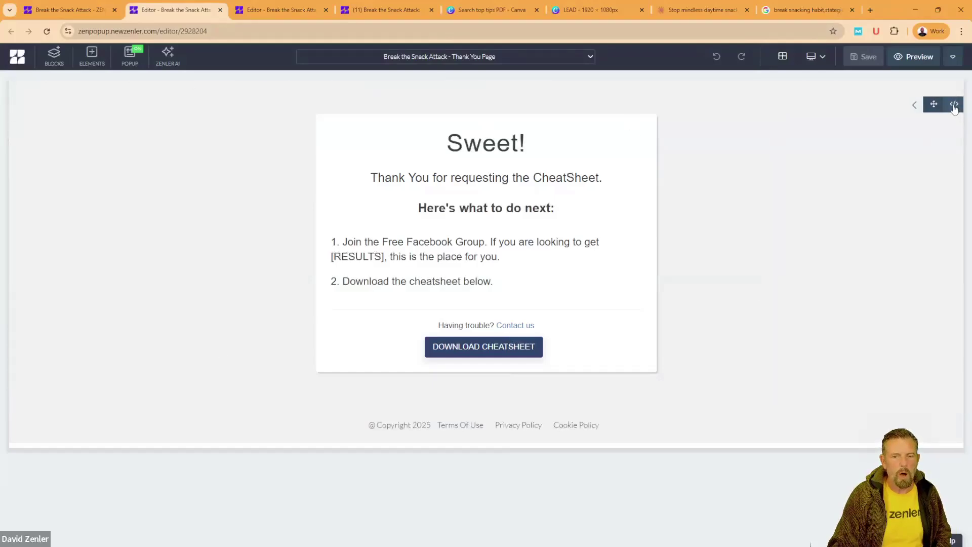
{"action": "left_click", "coordinate": [955, 105]}
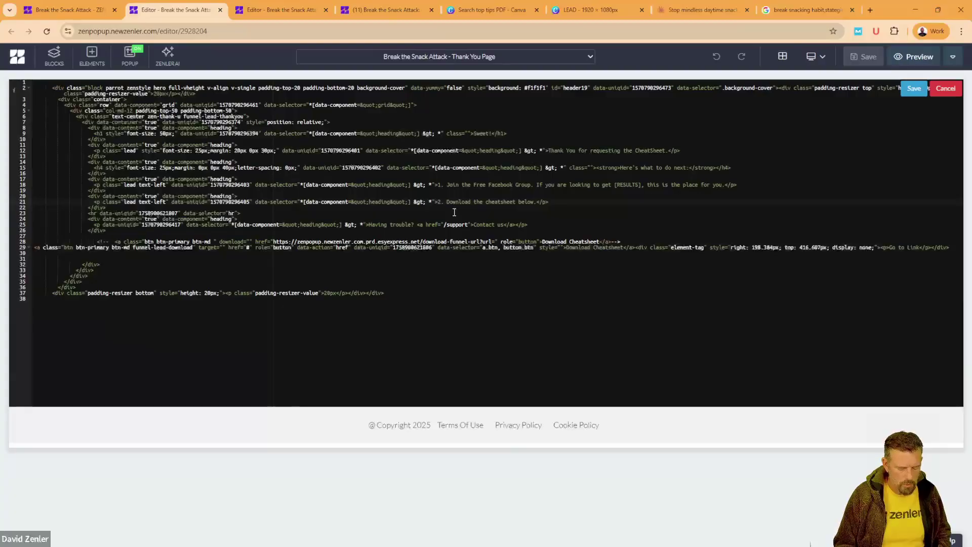
{"action": "key", "text": "ctrl+a"}
{"action": "key", "text": "Delete"}
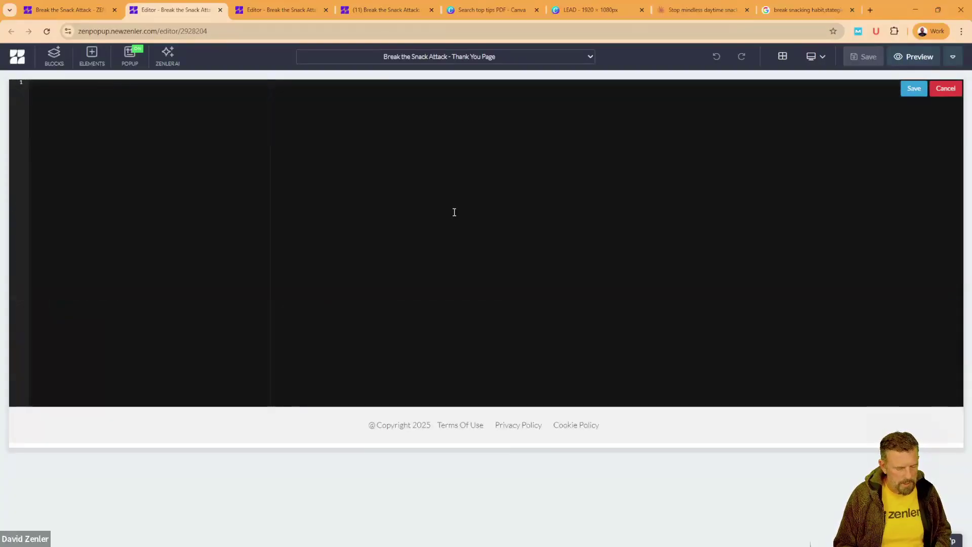
{"action": "key", "text": "ctrl+v"}
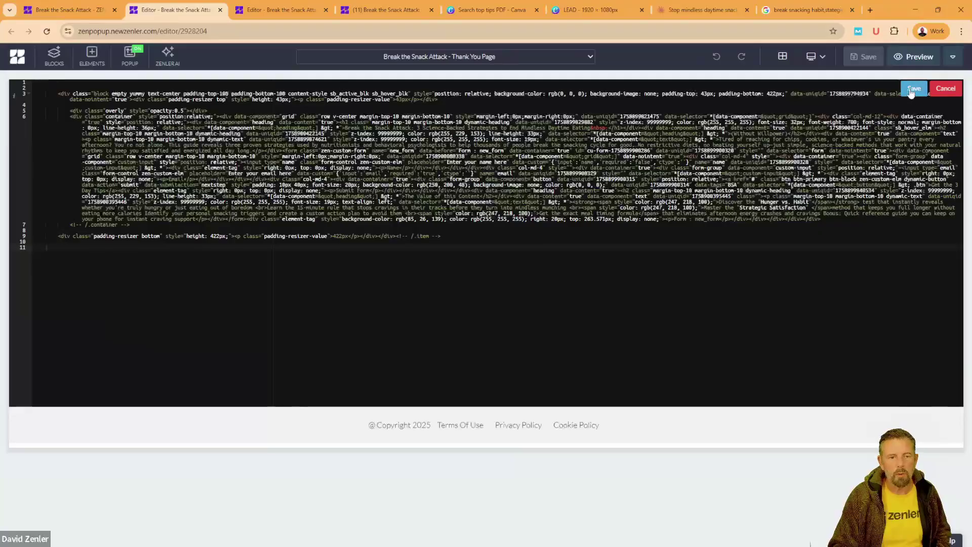
{"action": "left_click", "coordinate": [913, 89]}
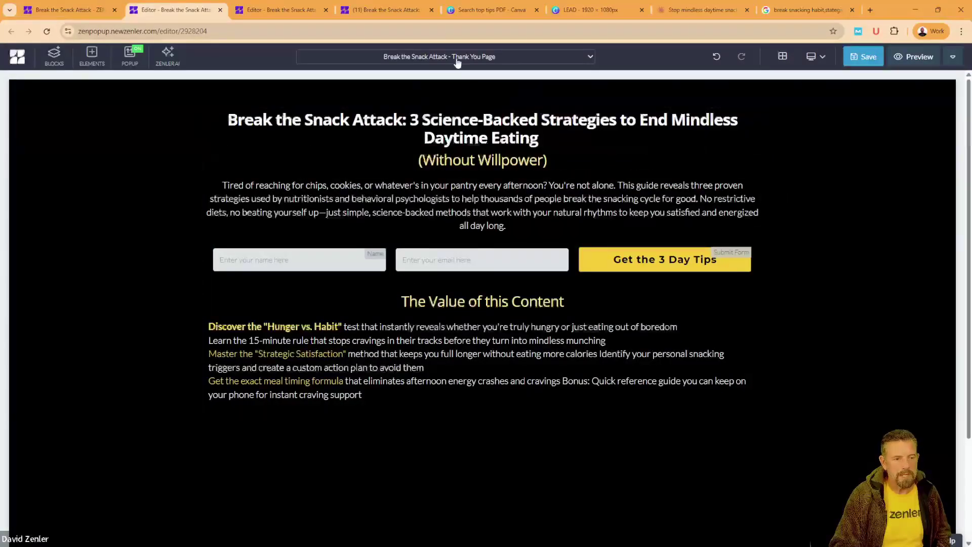
Step: Delete the sign-up form section from the thank-you page
{"action": "left_click", "coordinate": [217, 278]}
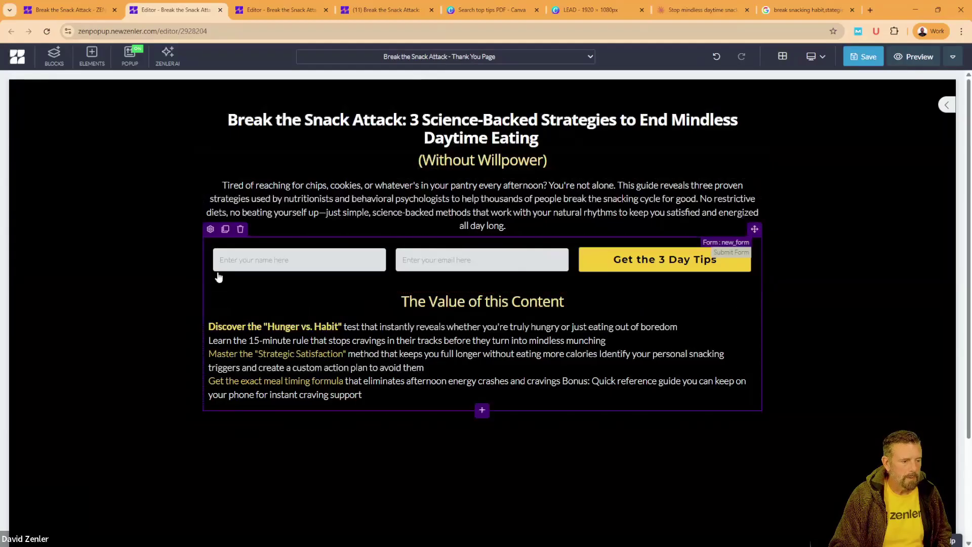
{"action": "left_click", "coordinate": [241, 229]}
{"action": "left_click", "coordinate": [507, 165]}
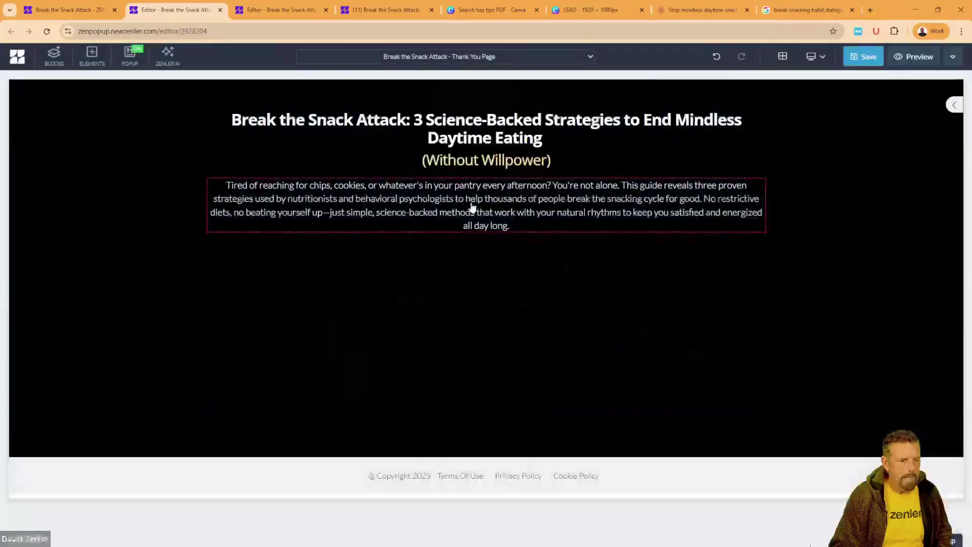
Step: Replace the intro paragraph with 'Check your inbox Now!' and 'You are registered' on two lines
{"action": "left_click", "coordinate": [472, 208]}
{"action": "left_click_drag", "start_coordinate": [535, 226], "coordinate": [226, 186]}
{"action": "type", "text": "chec"}
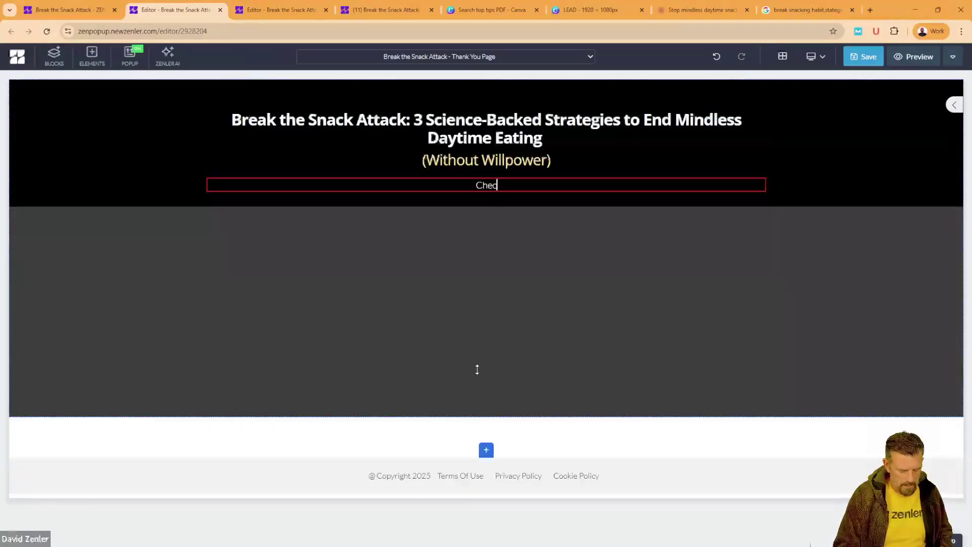
{"action": "type", "text": "k yuor in"}
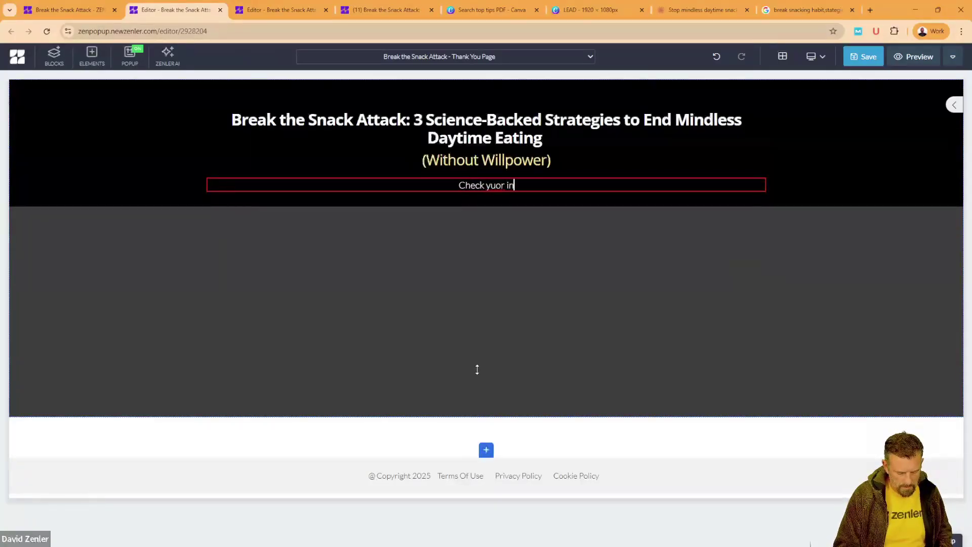
{"action": "type", "text": "box N"}
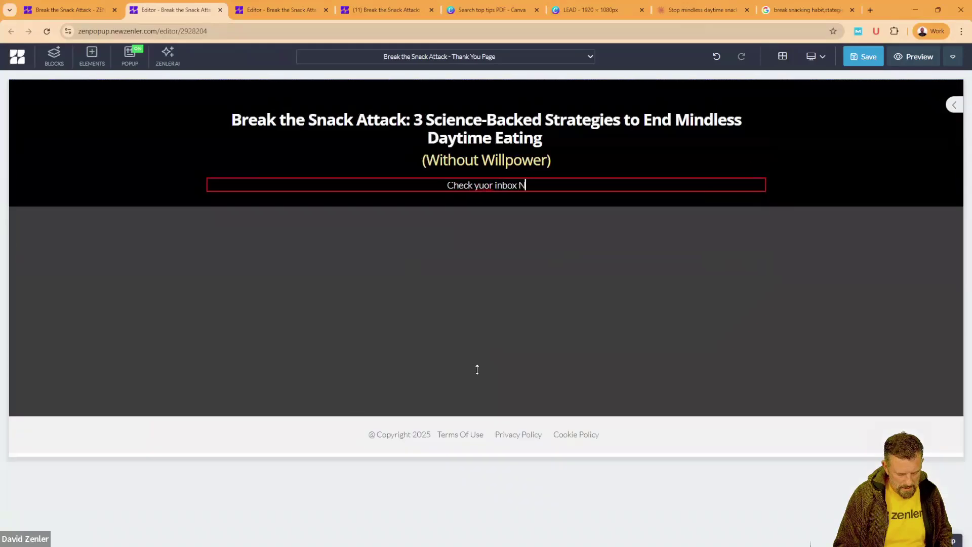
{"action": "type", "text": "ow1"}
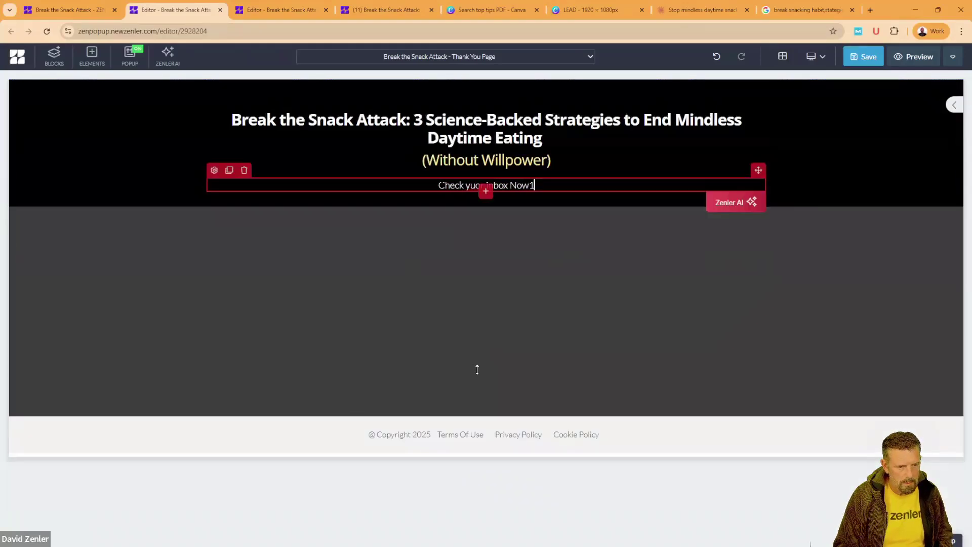
{"action": "key", "text": "BackSpace"}
{"action": "type", "text": "!"}
{"action": "key", "text": "Return"}
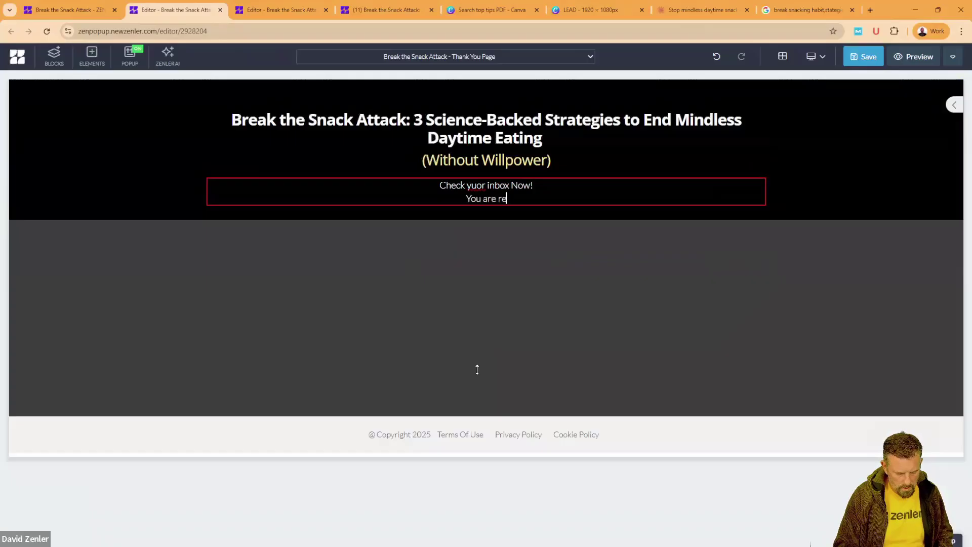
{"action": "type", "text": "You are registered"}
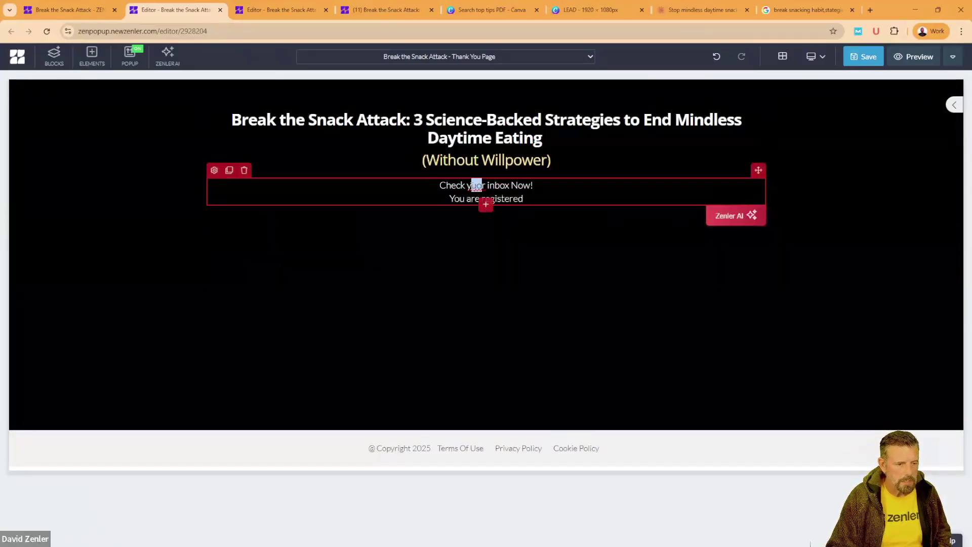
{"action": "left_click_drag", "start_coordinate": [472, 186], "coordinate": [482, 186]}
{"action": "type", "text": "ou"}
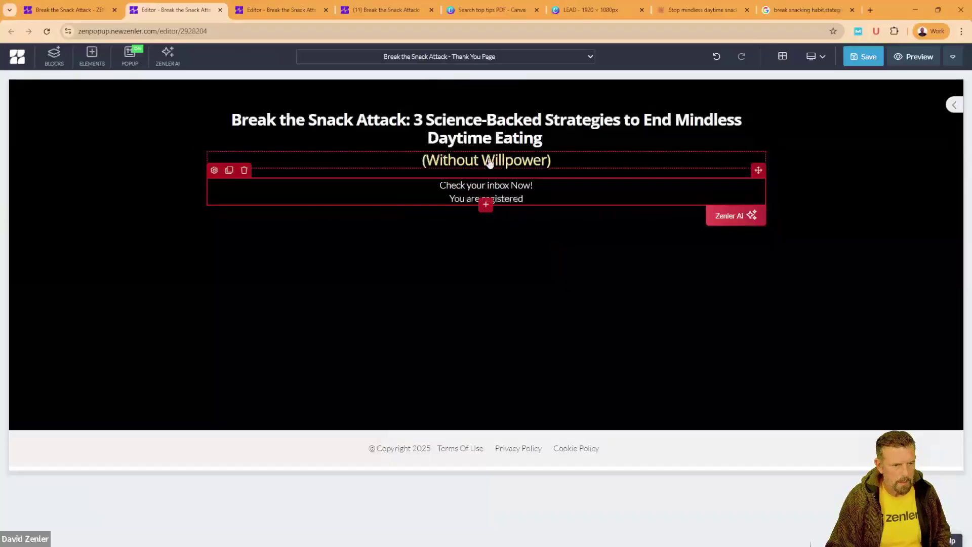
Step: Change the (Without Willpower) subheading to 'Your Ready! Check your inbox and spam folder'
{"action": "double_click", "coordinate": [489, 160]}
{"action": "left_click_drag", "start_coordinate": [550, 160], "coordinate": [407, 161]}
{"action": "type", "text": "Your"}
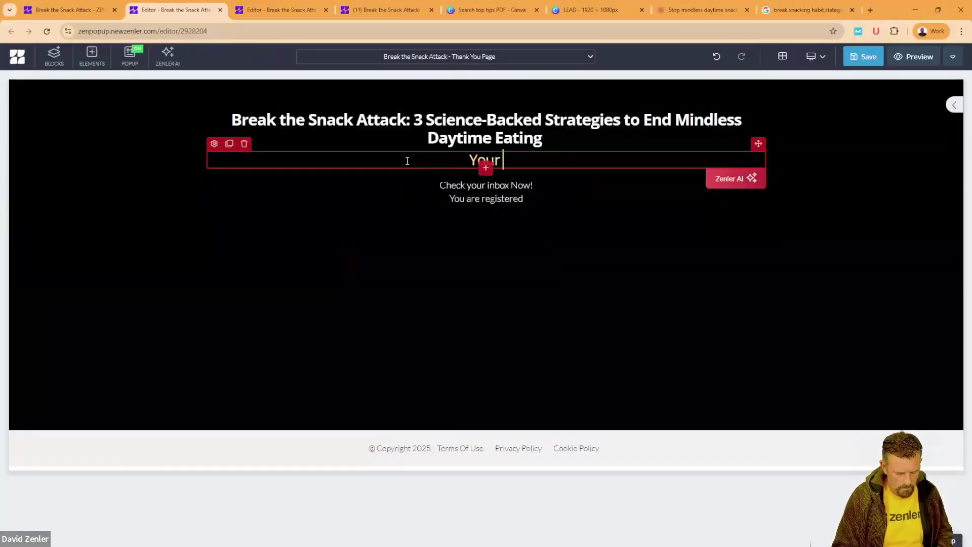
{"action": "type", "text": " Read"}
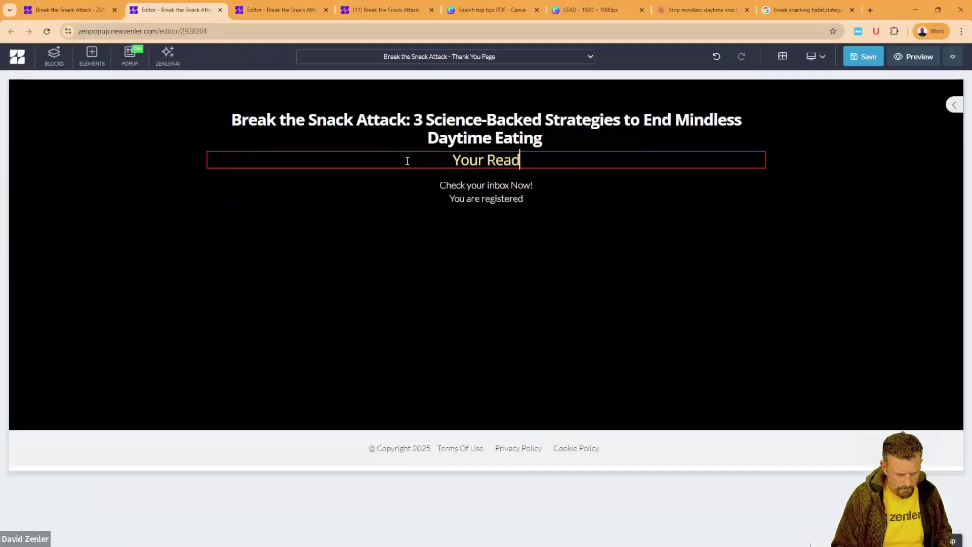
{"action": "type", "text": "y! "}
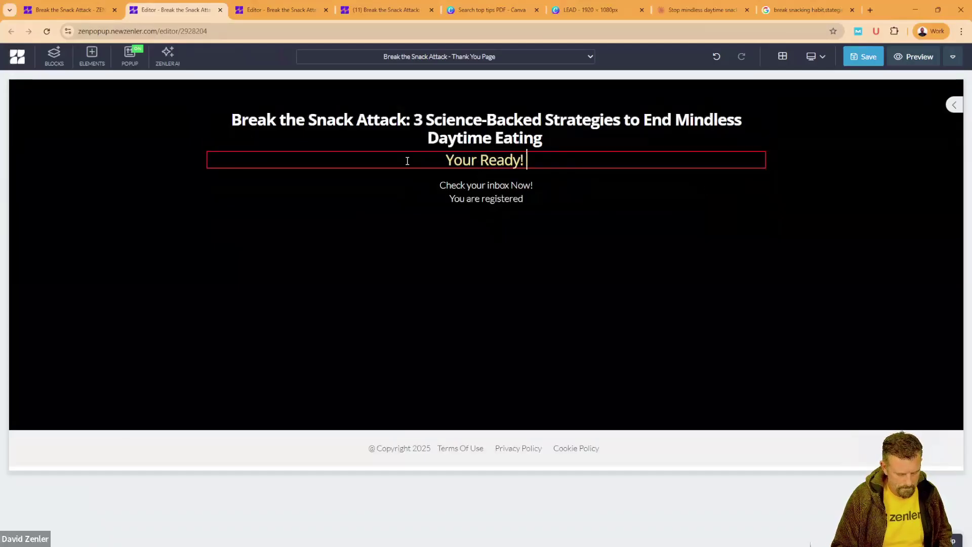
{"action": "type", "text": "Check yuor "}
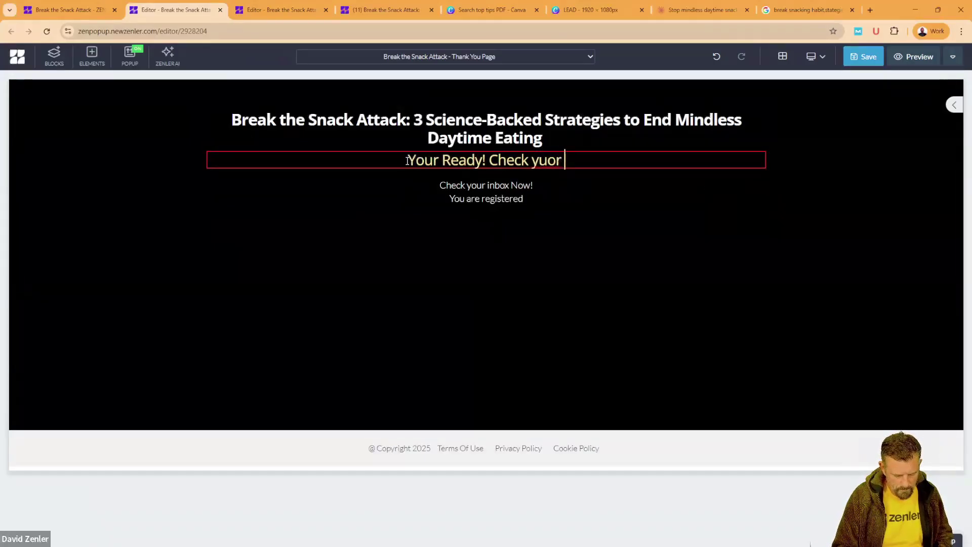
{"action": "type", "text": "inbo"}
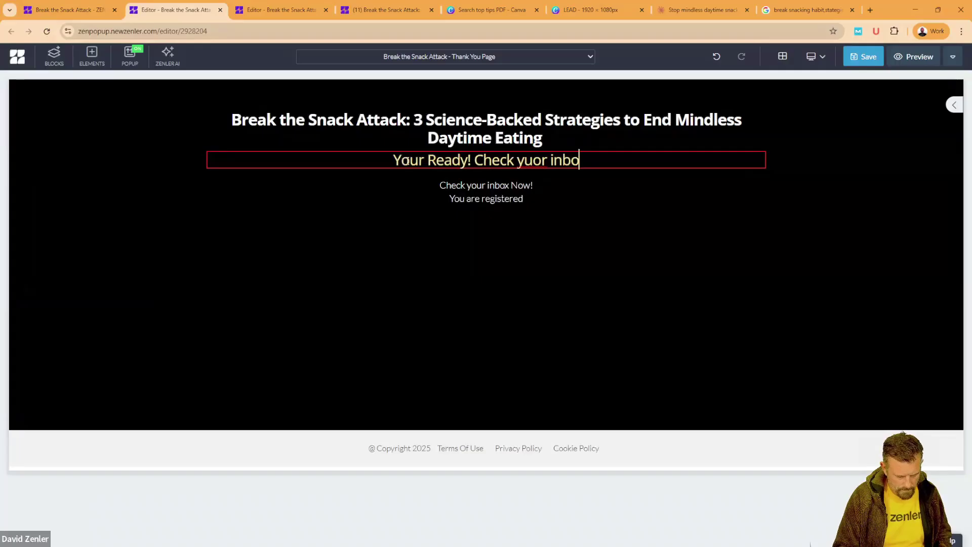
{"action": "type", "text": "x and spam"}
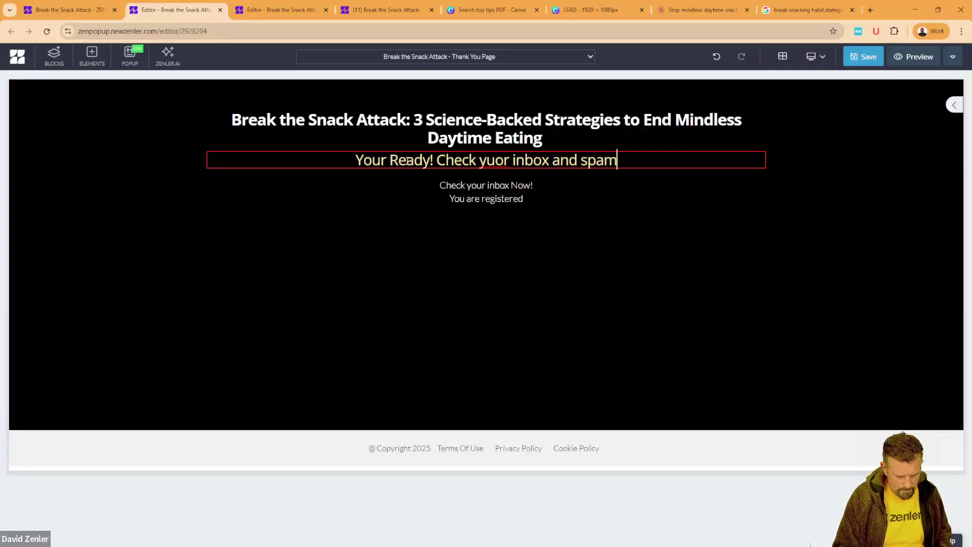
{"action": "type", "text": " folder"}
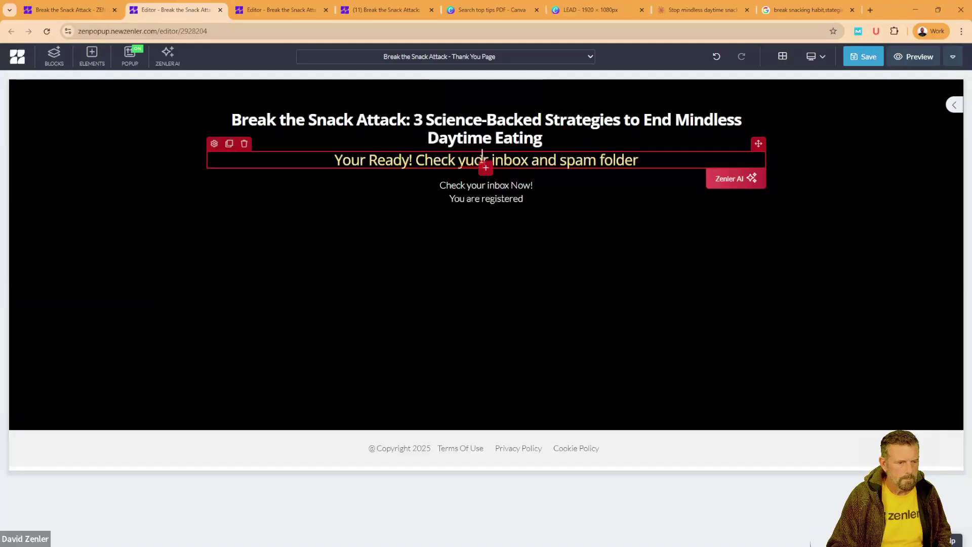
{"action": "left_click_drag", "start_coordinate": [471, 161], "coordinate": [466, 160]}
{"action": "type", "text": "ou"}
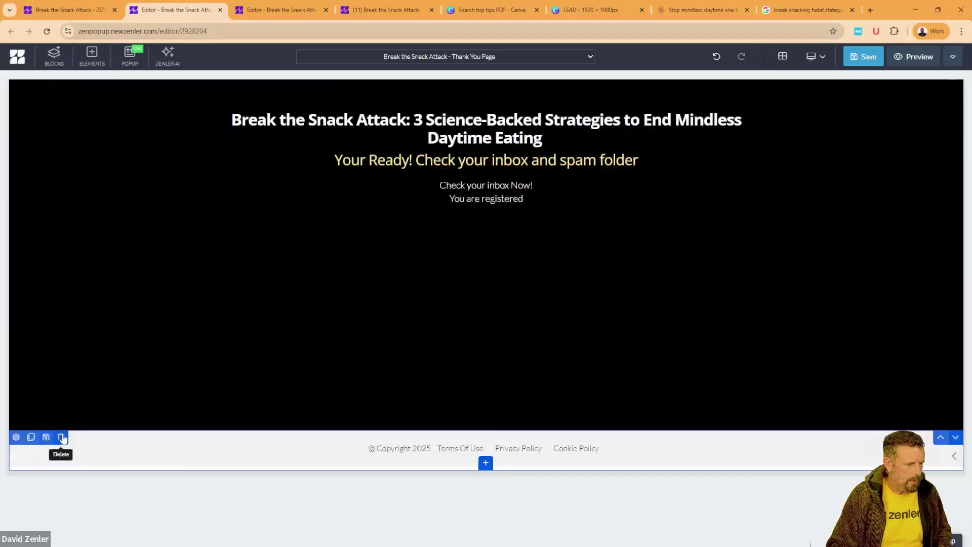
Step: Delete the footer block and save the page, closing SEO settings unchanged
{"action": "left_click", "coordinate": [61, 437]}
{"action": "left_click", "coordinate": [504, 157]}
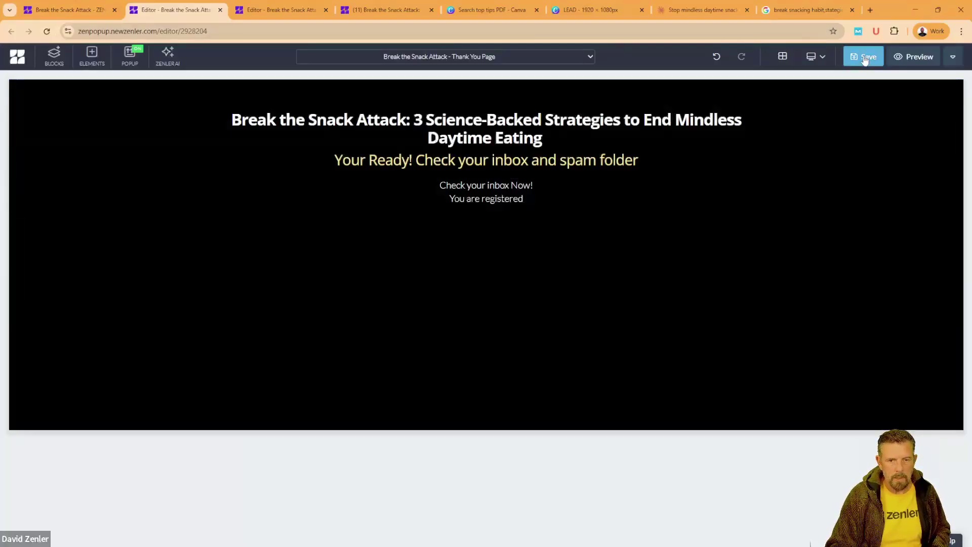
{"action": "left_click", "coordinate": [864, 56]}
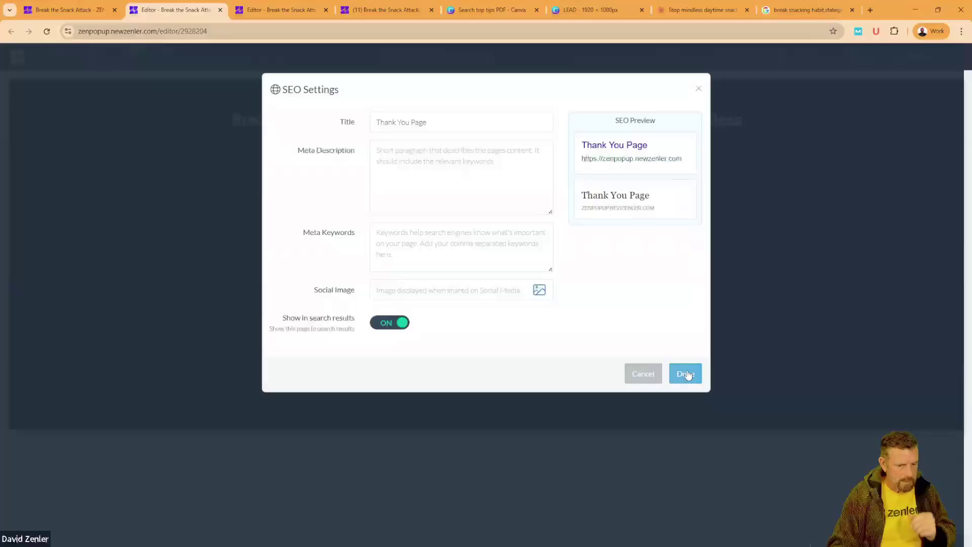
{"action": "left_click", "coordinate": [686, 374]}
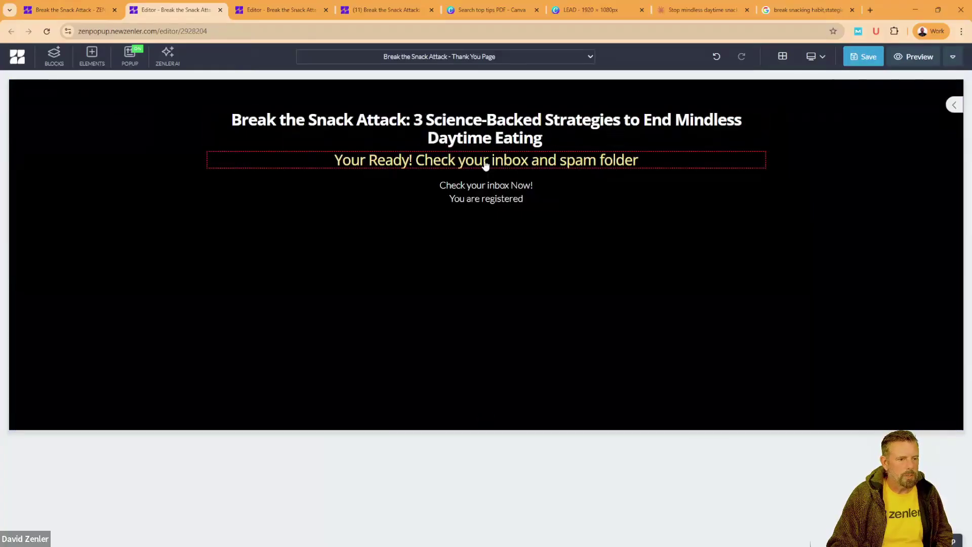
Step: Stay on the thank-you page when switching pages is attempted, then save it again
{"action": "left_click", "coordinate": [581, 64]}
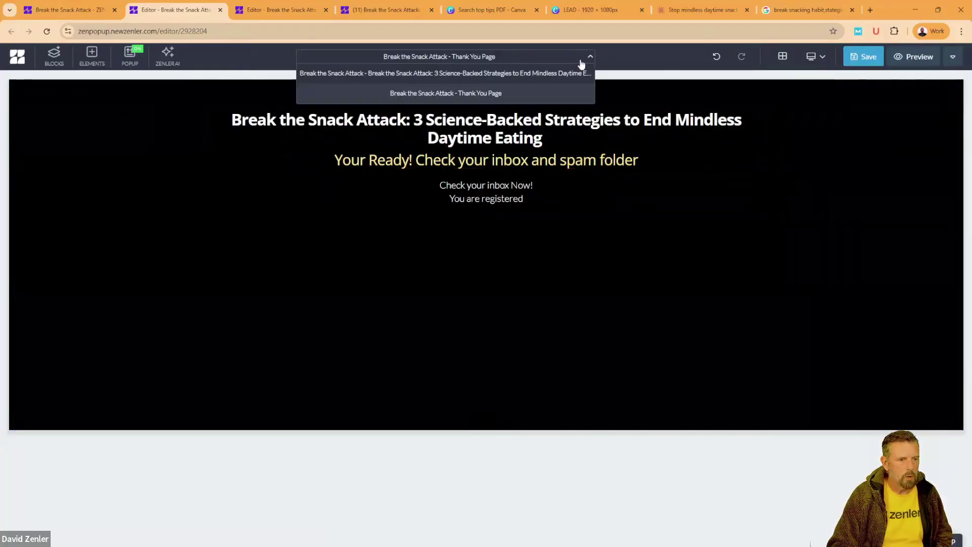
{"action": "left_click", "coordinate": [495, 77]}
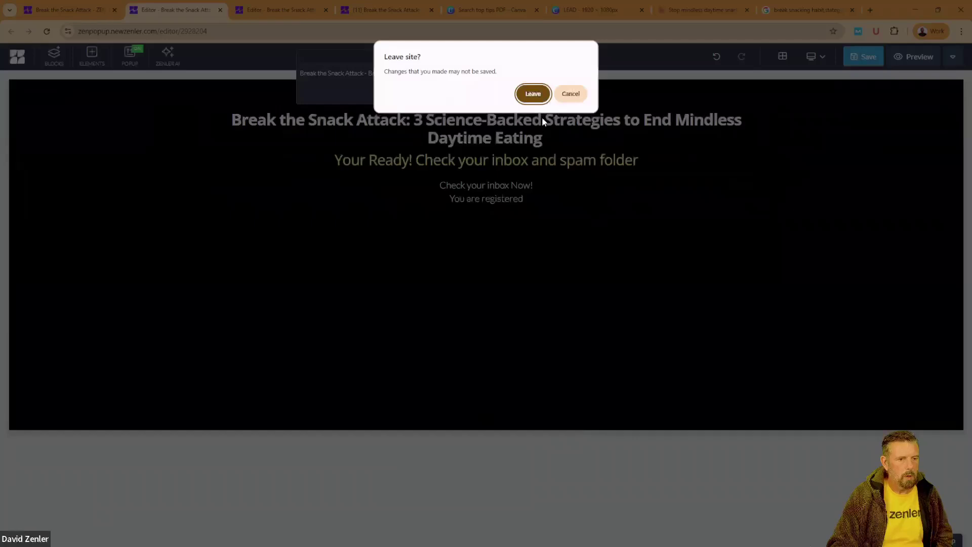
{"action": "left_click", "coordinate": [570, 95]}
{"action": "left_click", "coordinate": [863, 58]}
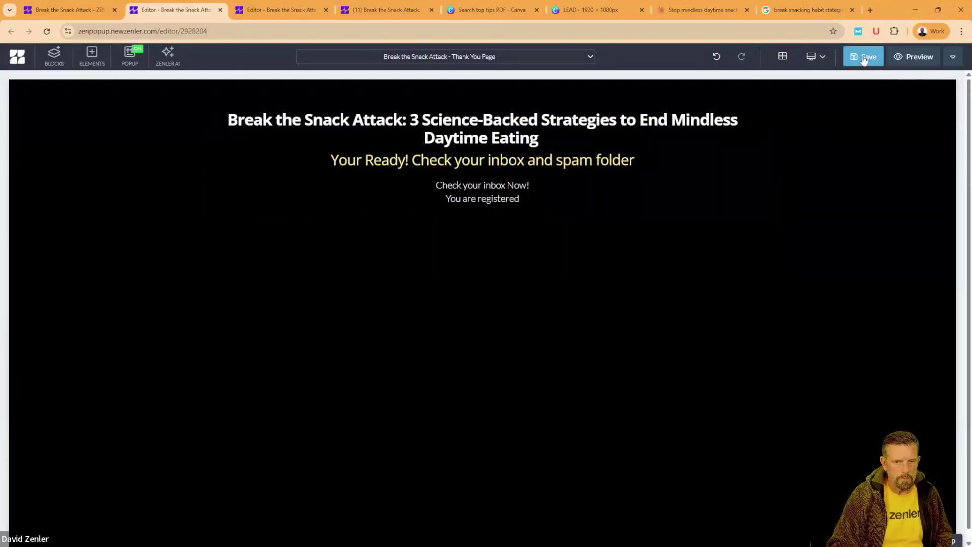
{"action": "left_click", "coordinate": [863, 56]}
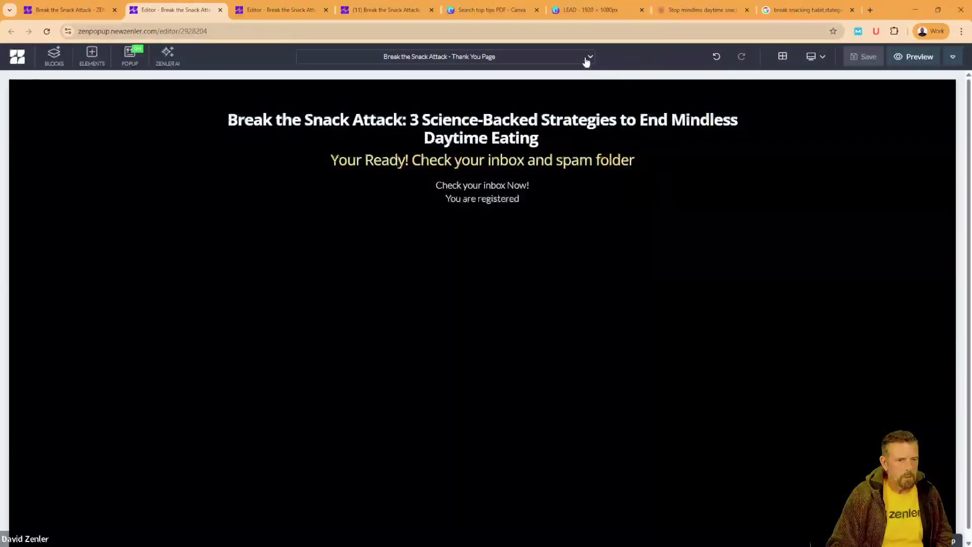
Step: Switch between the Thank You and Optin page editors, ending back on the opt-in page
{"action": "left_click", "coordinate": [586, 58]}
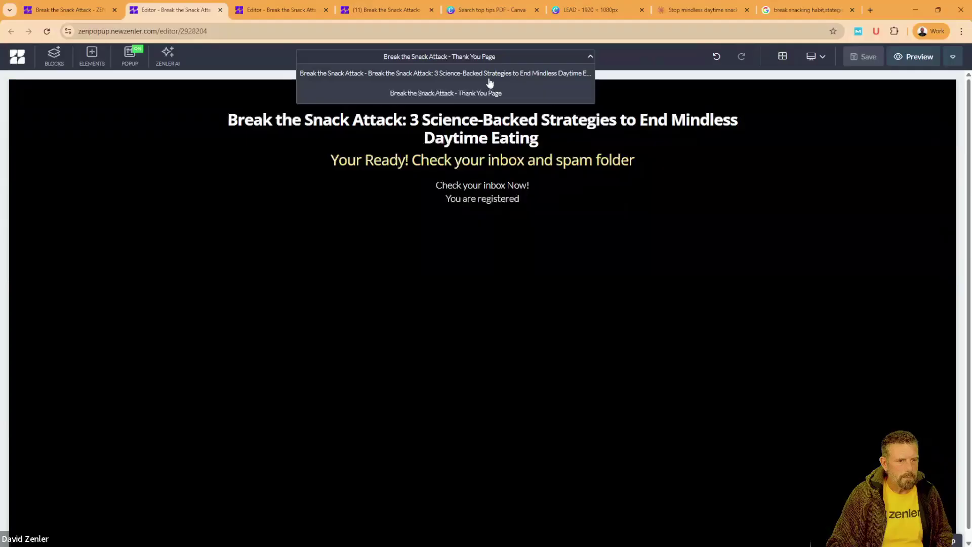
{"action": "left_click", "coordinate": [277, 13]}
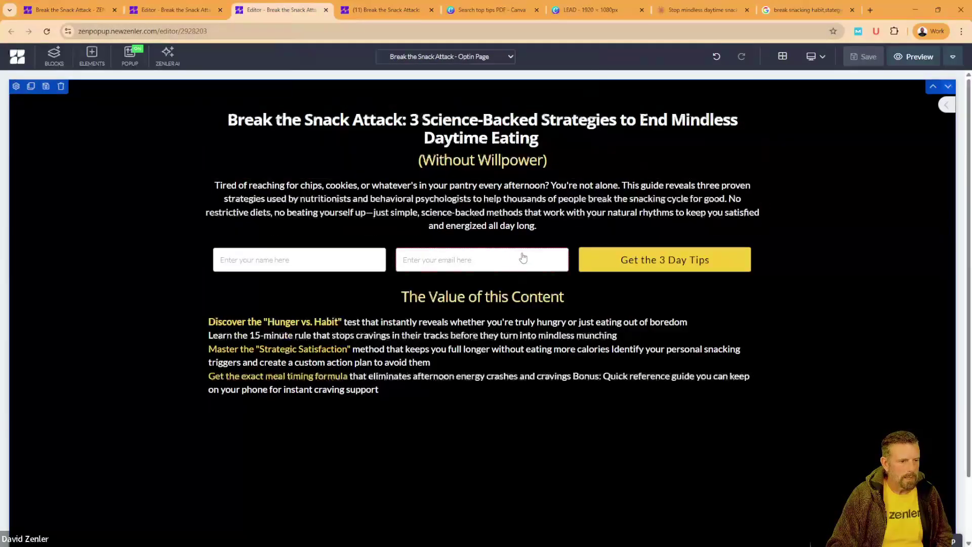
{"action": "left_click", "coordinate": [199, 4]}
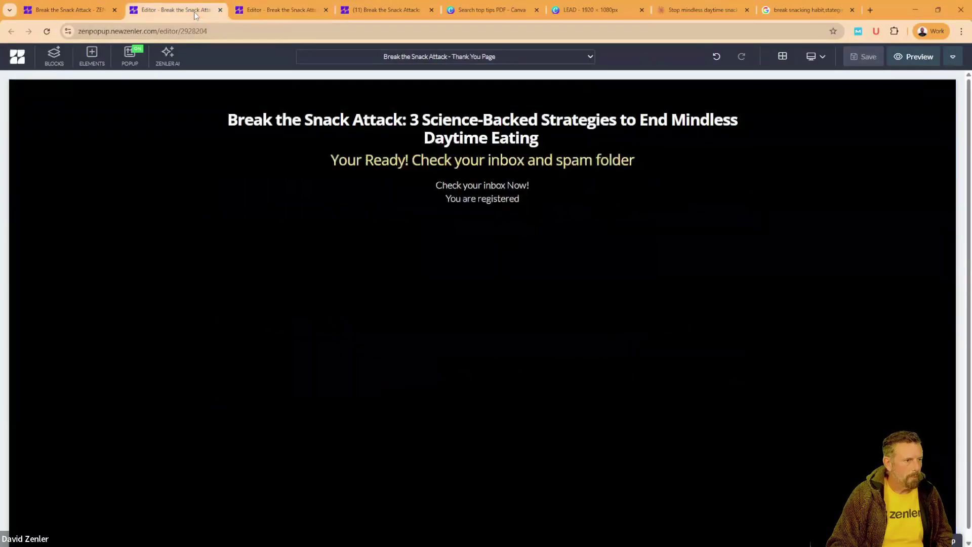
{"action": "left_click", "coordinate": [269, 8]}
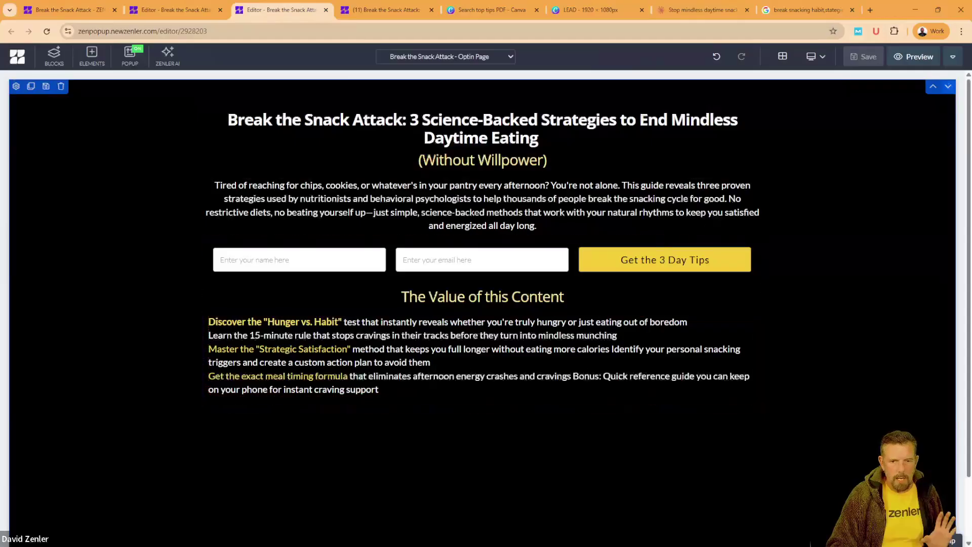
Step: Review the opt-in page's SEO settings and close them without changes
{"action": "left_click", "coordinate": [953, 56]}
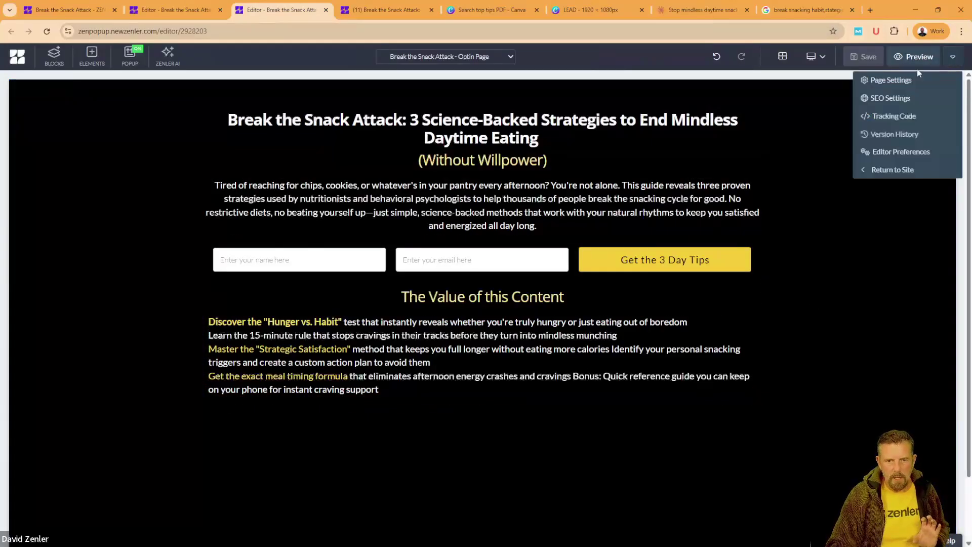
{"action": "left_click", "coordinate": [892, 98]}
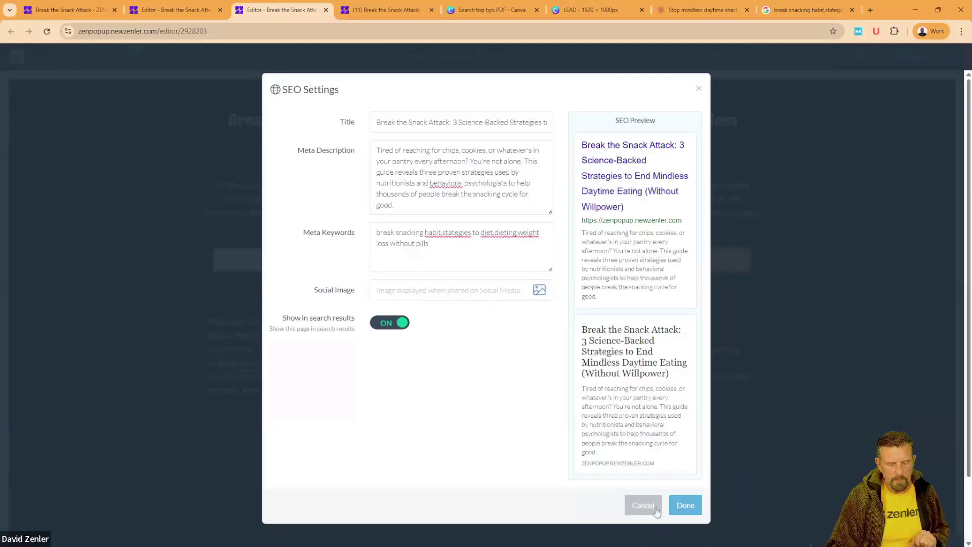
{"action": "left_click", "coordinate": [698, 90]}
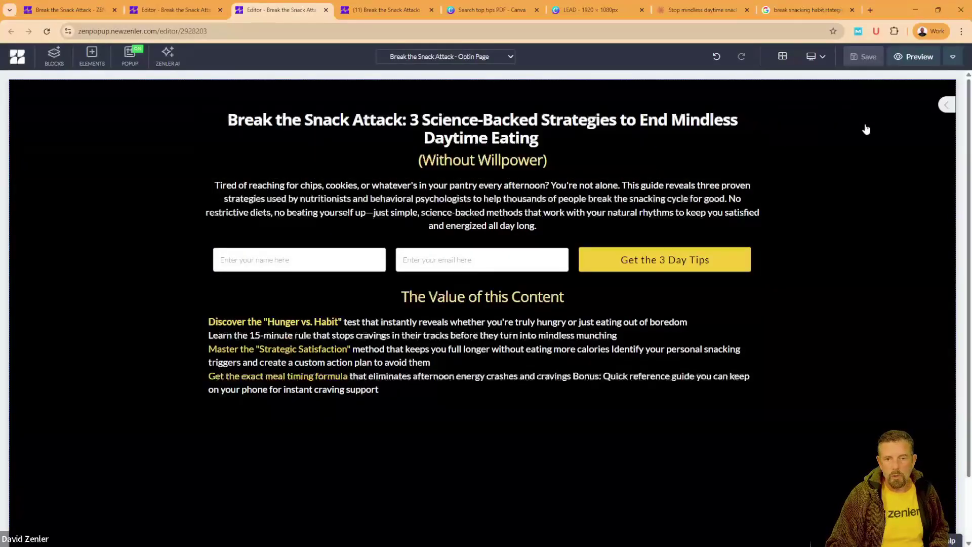
Step: Preview the opt-in page live in a new tab and move the Snipping Tool aside
{"action": "left_click", "coordinate": [914, 62]}
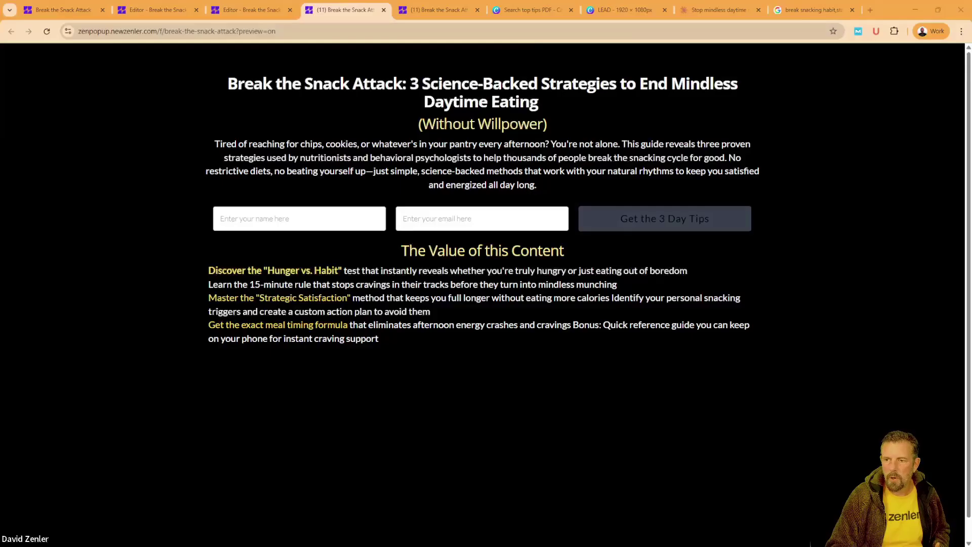
{"action": "left_click_drag", "start_coordinate": [662, 207], "coordinate": [621, 365]}
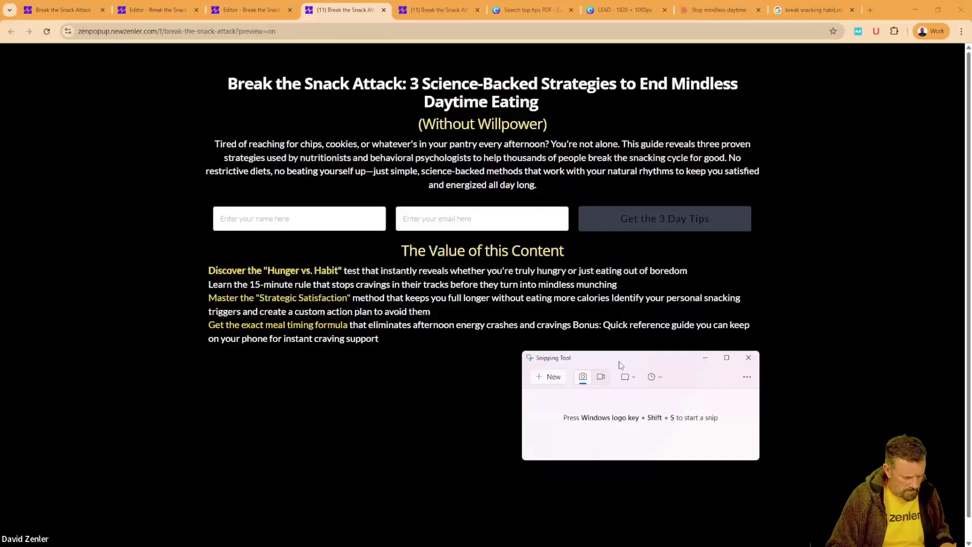
Step: Snip the opt-in preview from the headline down to the benefit list
{"action": "left_click", "coordinate": [554, 381]}
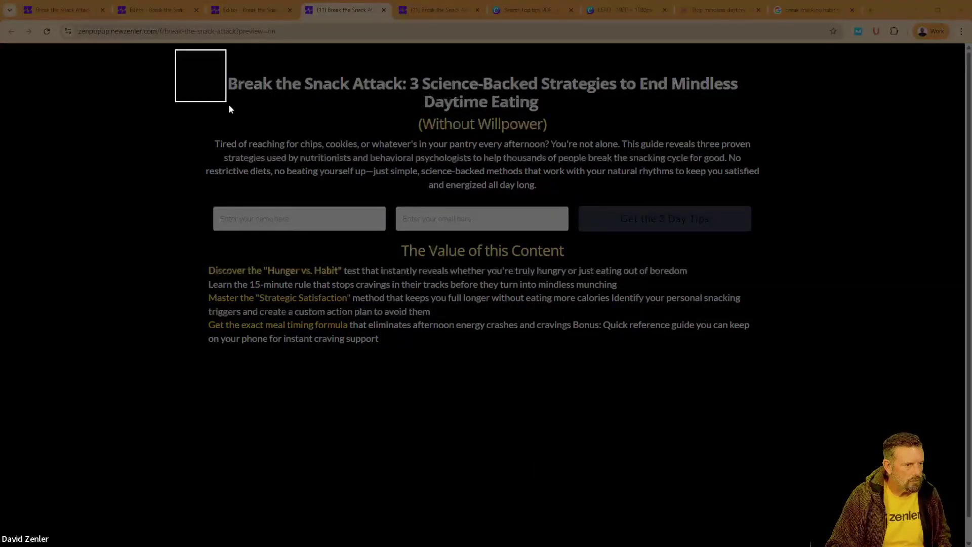
{"action": "left_click_drag", "start_coordinate": [229, 109], "coordinate": [792, 390]}
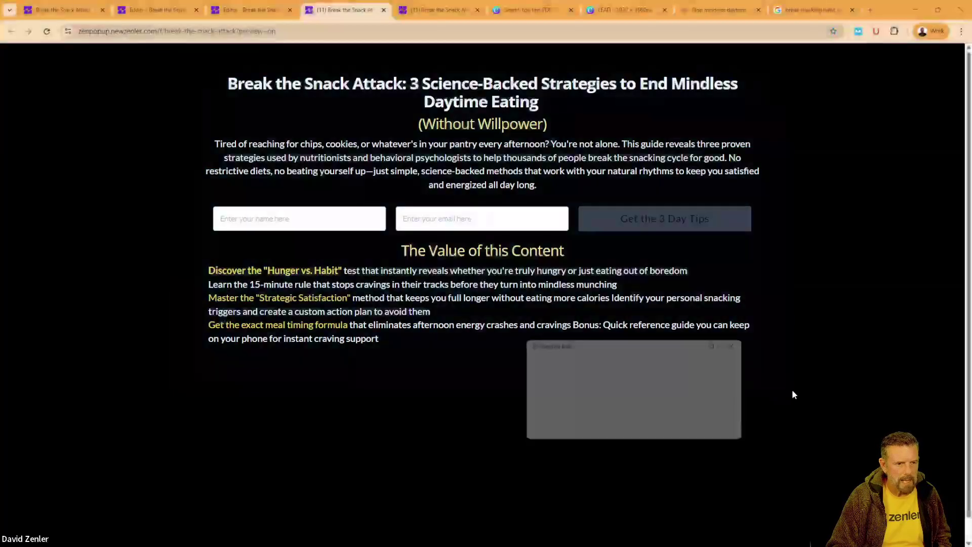
{"action": "left_click_drag", "start_coordinate": [713, 350], "coordinate": [382, 87]}
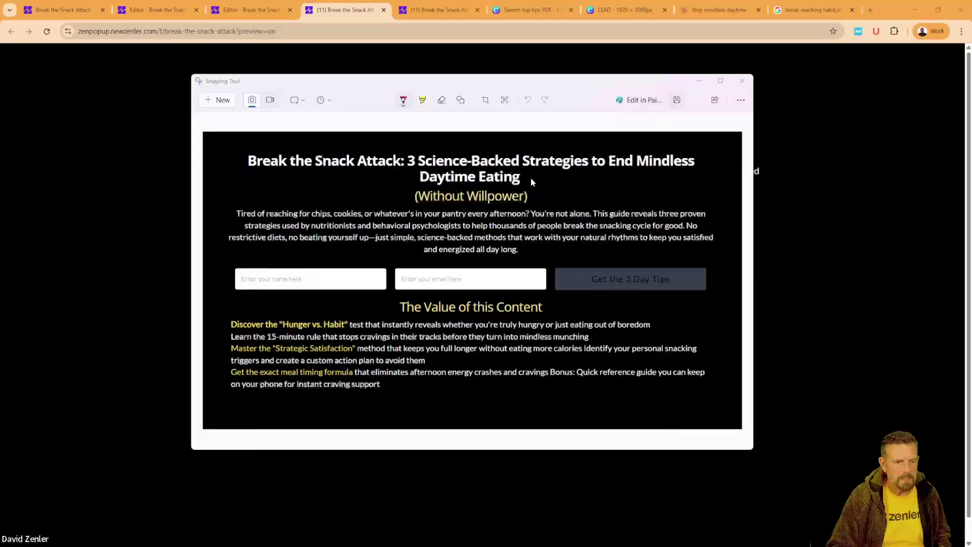
Step: Save the snip to the Desktop as 'BSA SEO' and return to the opt-in editor
{"action": "key", "text": "ctrl+s"}
{"action": "left_click", "coordinate": [229, 187]}
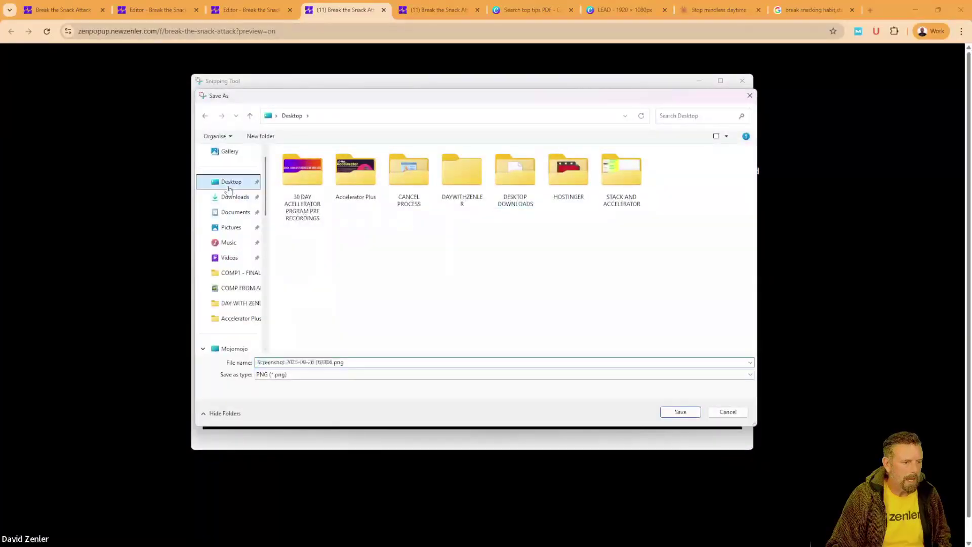
{"action": "left_click", "coordinate": [301, 362]}
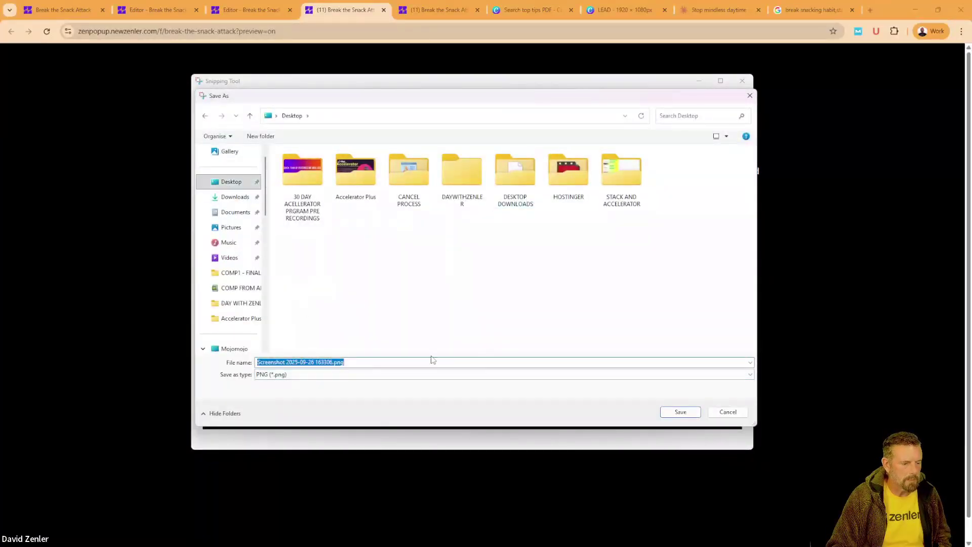
{"action": "type", "text": "BSA SEO"}
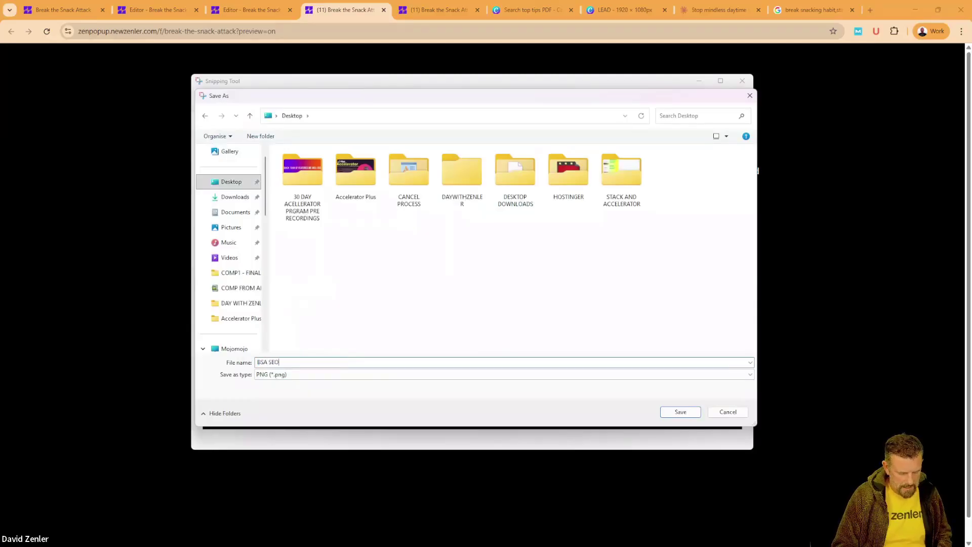
{"action": "left_click", "coordinate": [680, 412]}
{"action": "left_click", "coordinate": [742, 81]}
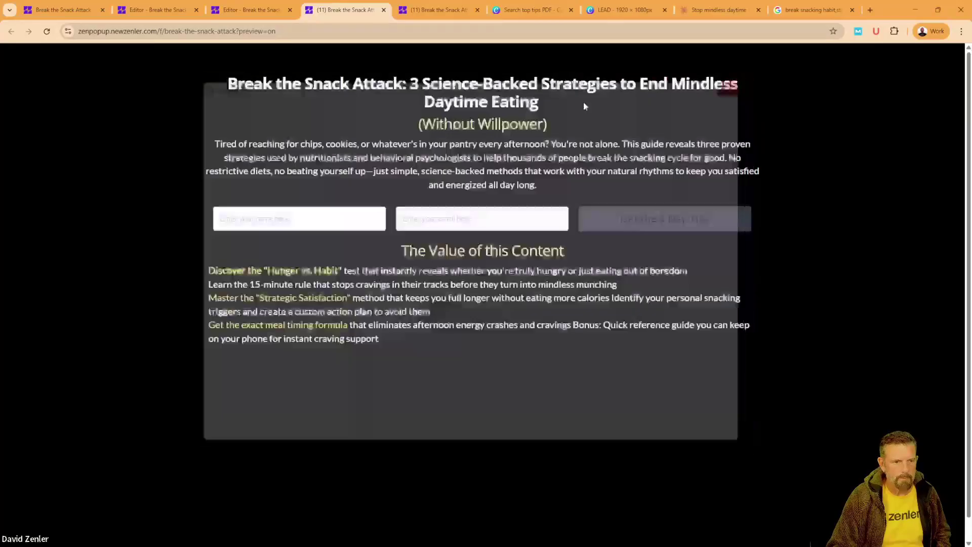
{"action": "left_click", "coordinate": [249, 10]}
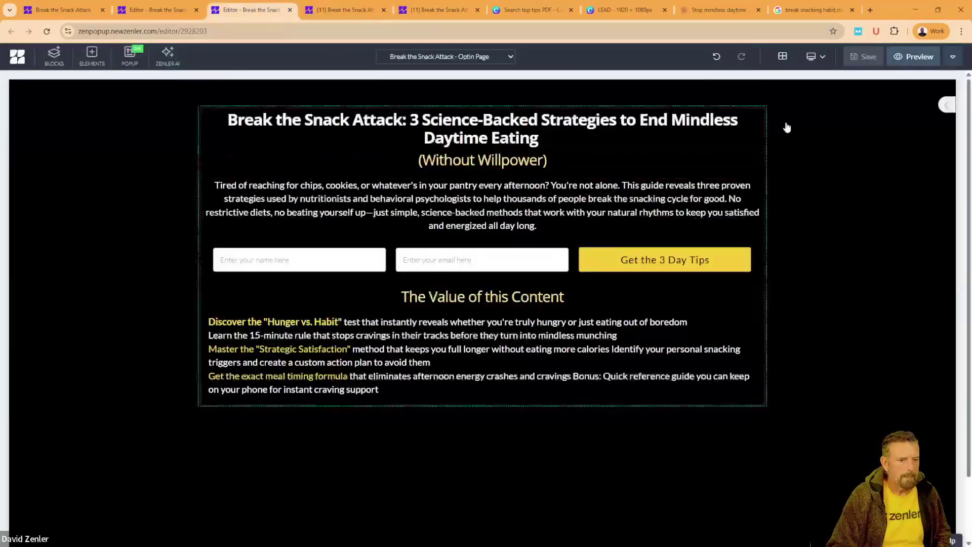
Step: Upload BSA SEO.png as the opt-in page's SEO social image, reaching the crop step
{"action": "left_click", "coordinate": [954, 56]}
{"action": "left_click", "coordinate": [896, 98]}
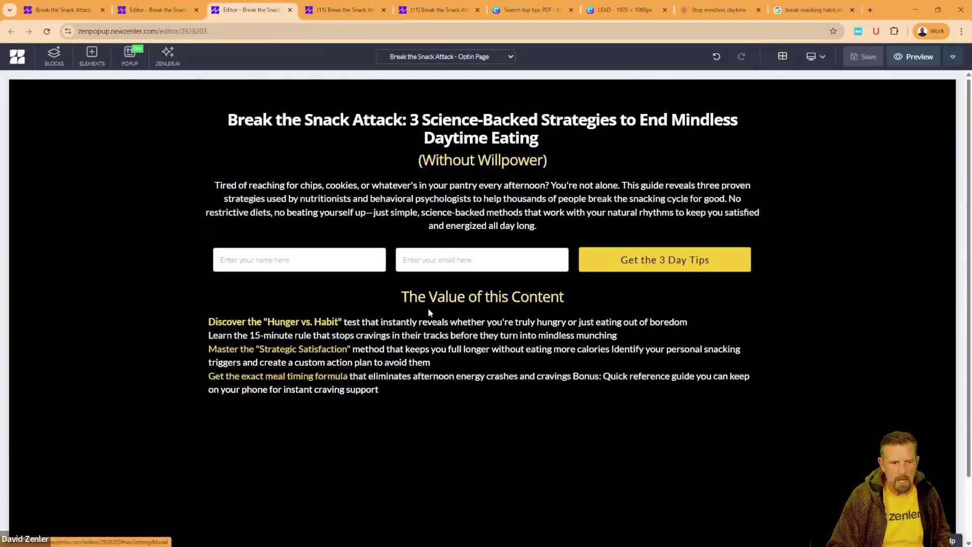
{"action": "left_click", "coordinate": [539, 291]}
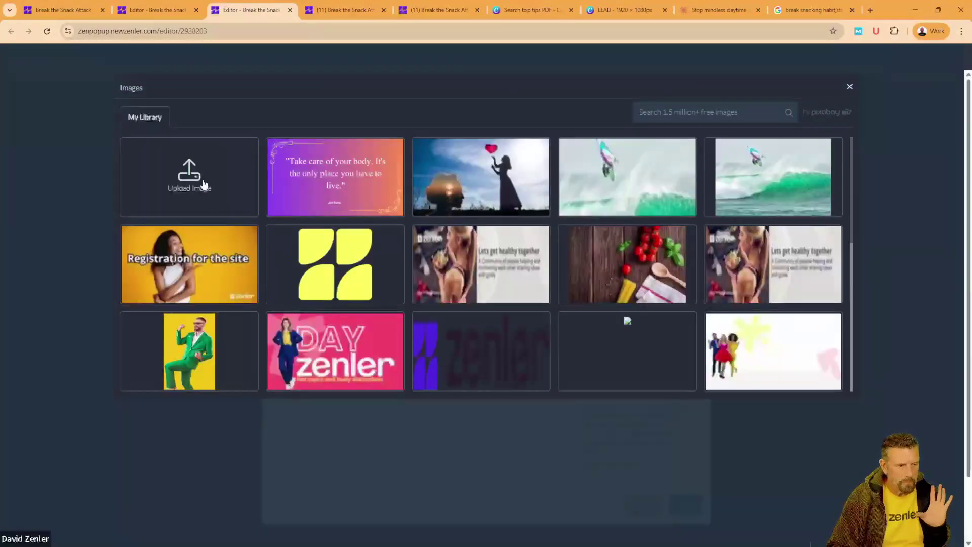
{"action": "left_click", "coordinate": [201, 181]}
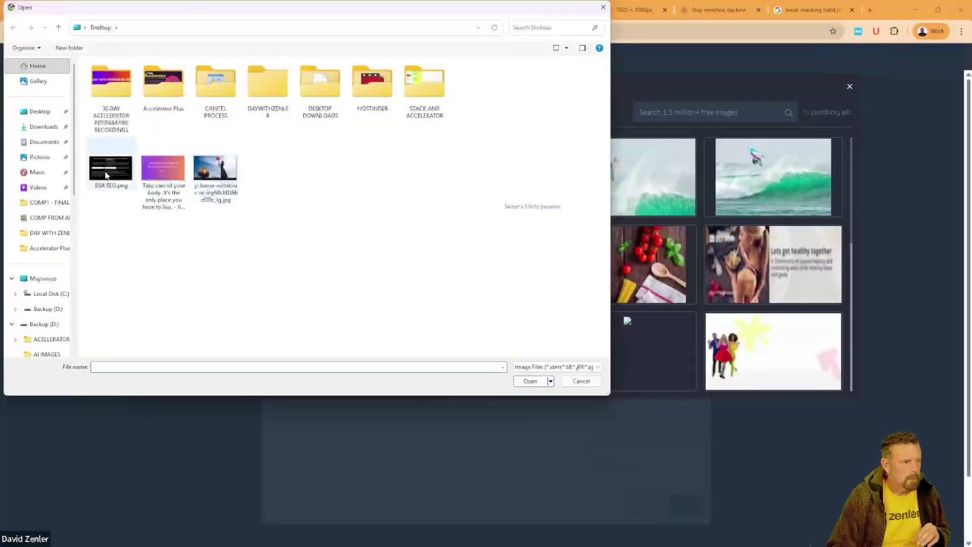
{"action": "left_click", "coordinate": [109, 173]}
{"action": "left_click", "coordinate": [529, 382]}
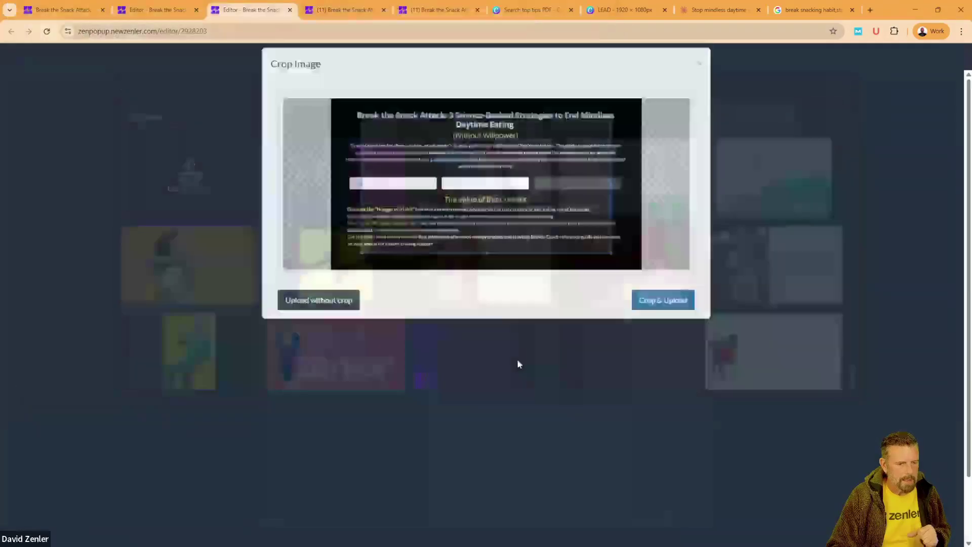
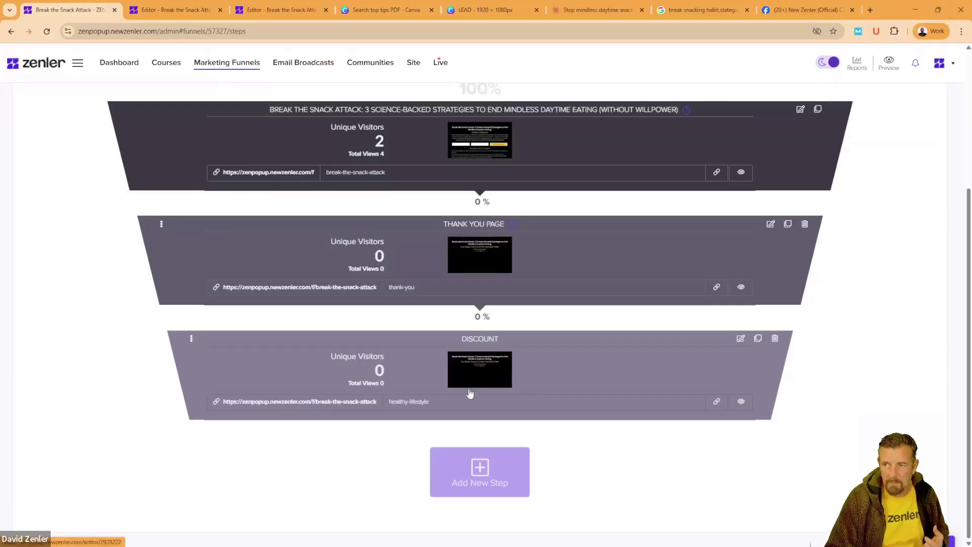
{"action": "left_click", "coordinate": [471, 10]}
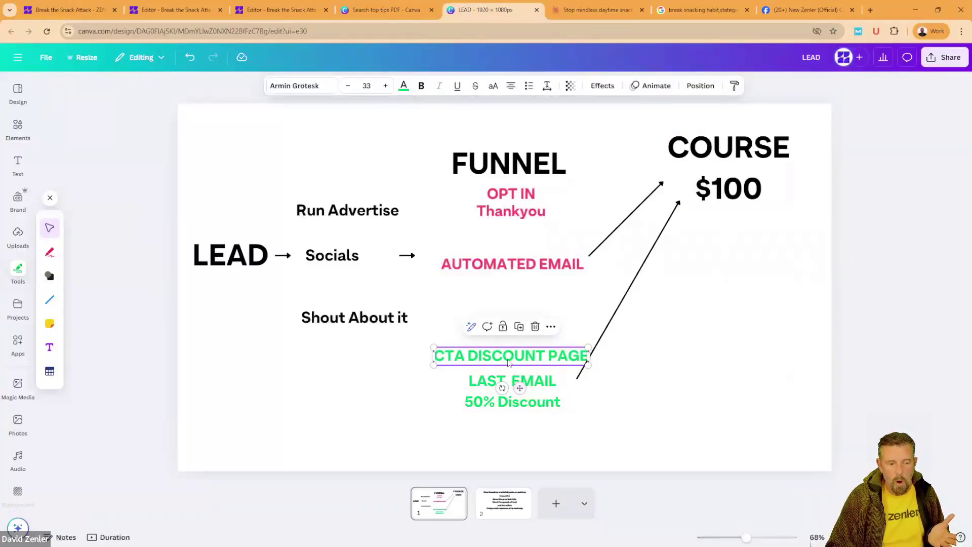
{"action": "left_click", "coordinate": [484, 385]}
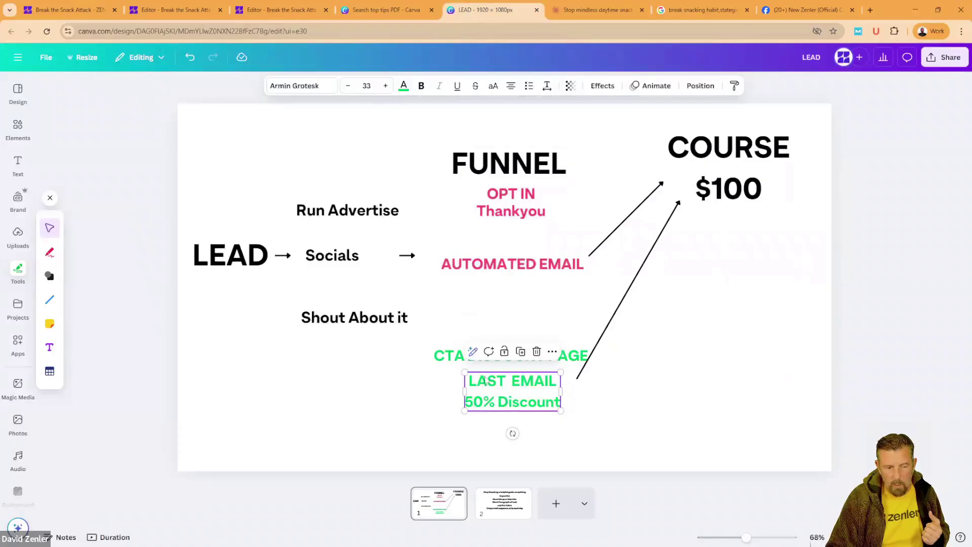
{"action": "left_click", "coordinate": [510, 358]}
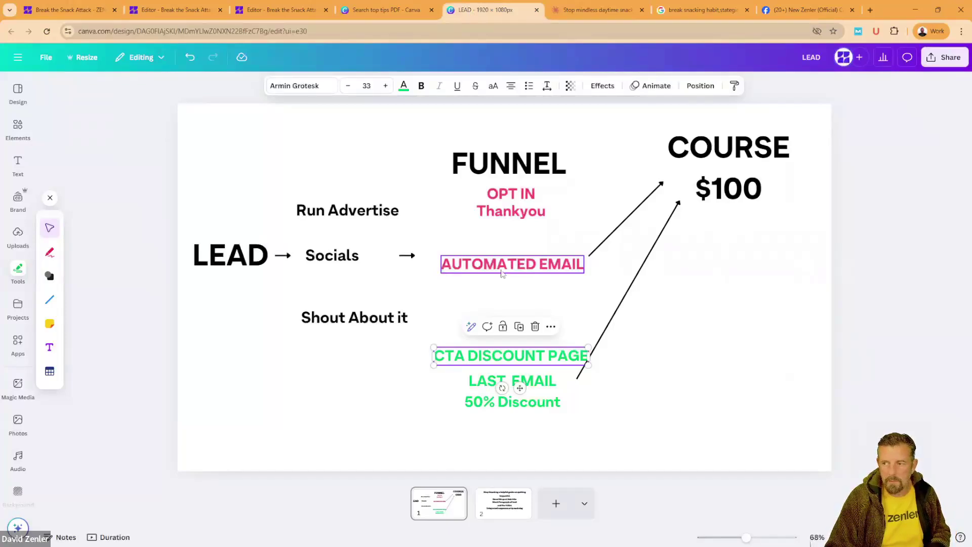
{"action": "left_click", "coordinate": [679, 397]}
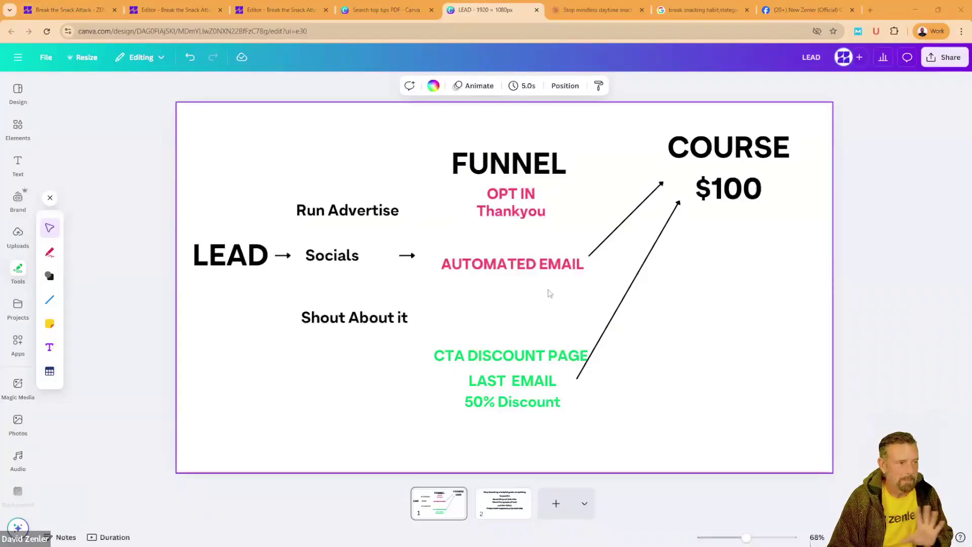
{"action": "left_click", "coordinate": [82, 14]}
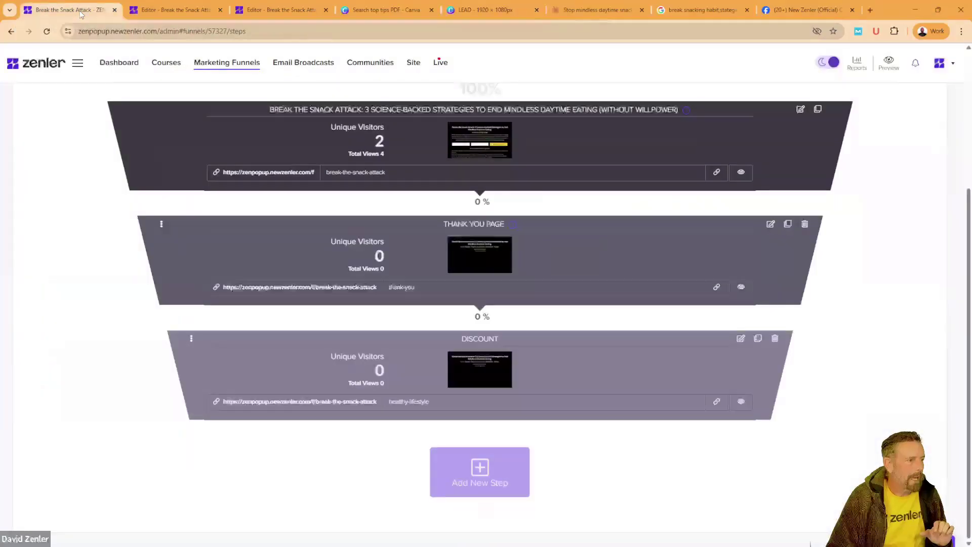
Step: Close the two old editor tabs, open the Discount step's editor, and bring up the Claude chat
{"action": "left_click", "coordinate": [326, 10]}
{"action": "left_click", "coordinate": [220, 9]}
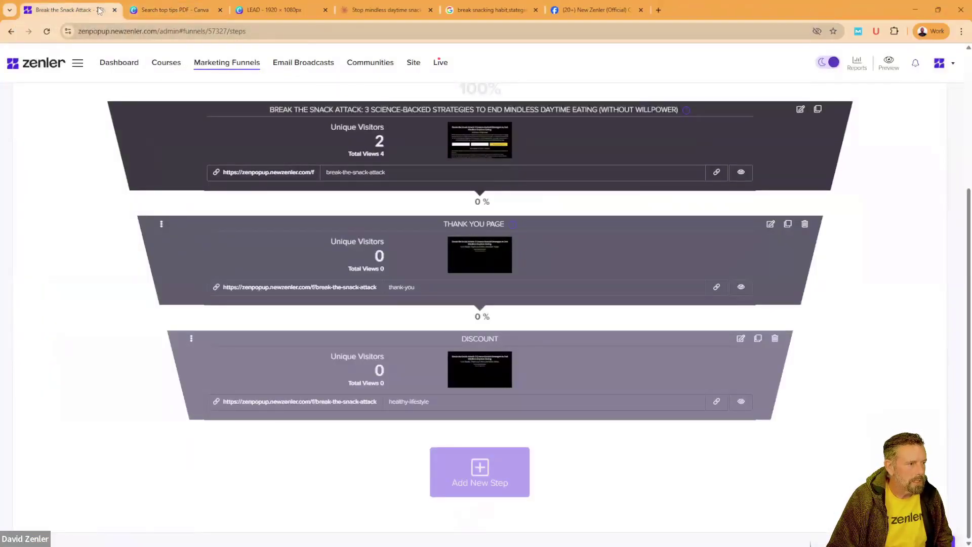
{"action": "left_click_drag", "start_coordinate": [741, 340], "coordinate": [656, 277]}
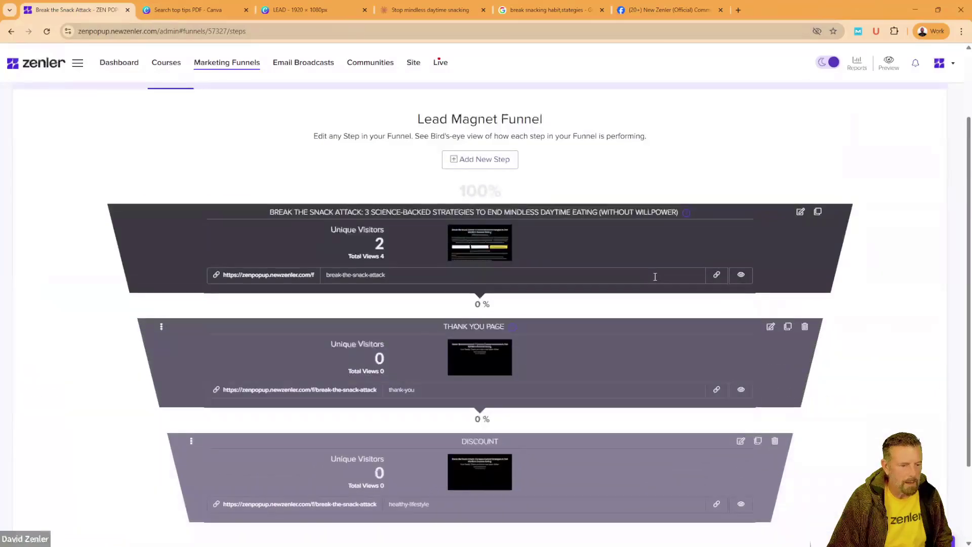
{"action": "left_click", "coordinate": [741, 441]}
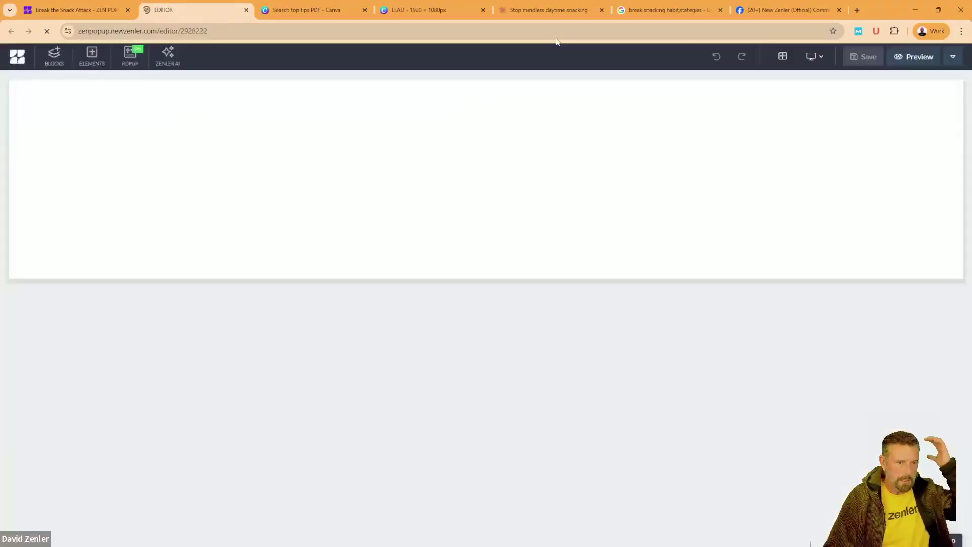
{"action": "left_click", "coordinate": [555, 16]}
Step: Copy the 'Landing Page: 50% OFF Healthy Living Lifestyle Course' heading from the Claude chat
{"action": "scroll", "coordinate": [372, 260], "scroll_direction": "down", "scroll_amount": 5}
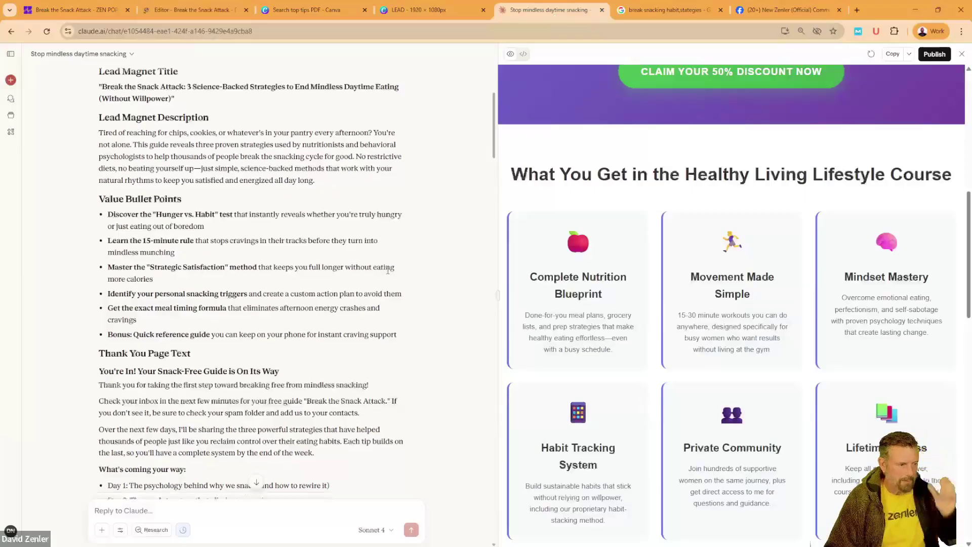
{"action": "scroll", "coordinate": [372, 259], "scroll_direction": "down", "scroll_amount": 3}
{"action": "scroll", "coordinate": [175, 167], "scroll_direction": "down", "scroll_amount": 10}
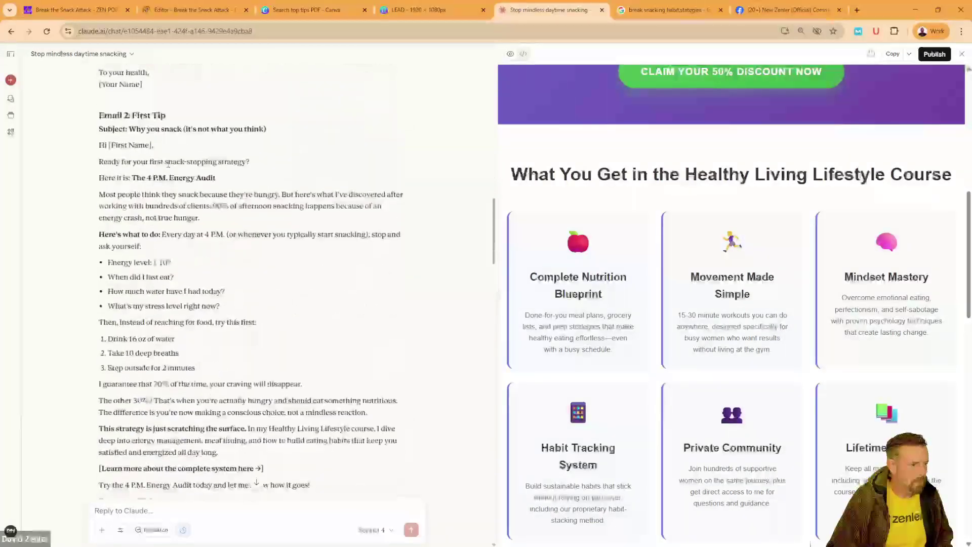
{"action": "scroll", "coordinate": [160, 159], "scroll_direction": "down", "scroll_amount": 15}
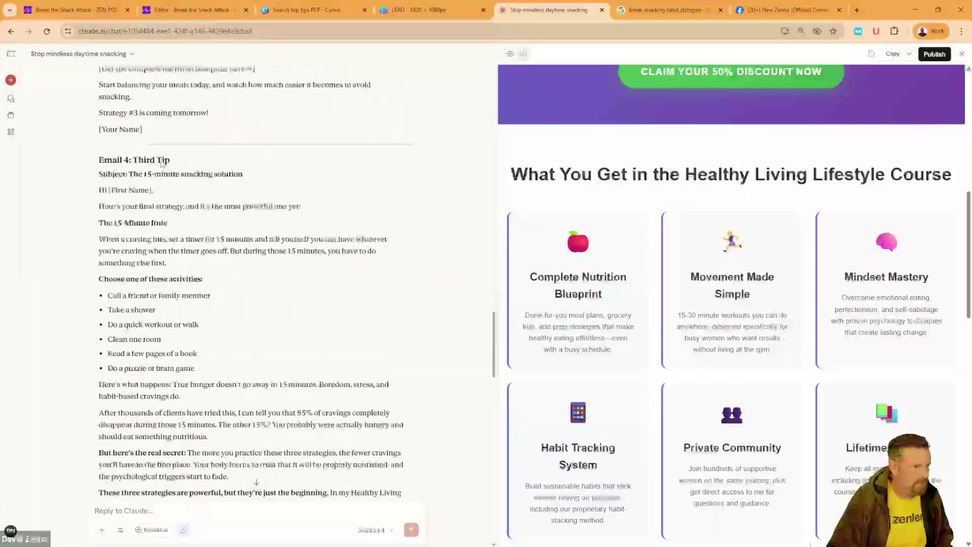
{"action": "scroll", "coordinate": [161, 162], "scroll_direction": "down", "scroll_amount": 15}
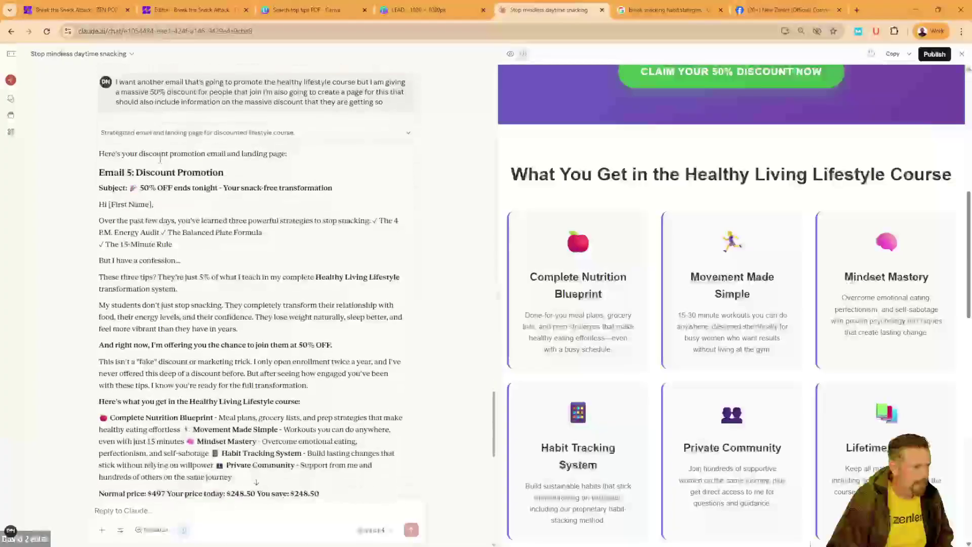
{"action": "scroll", "coordinate": [160, 161], "scroll_direction": "down", "scroll_amount": 5}
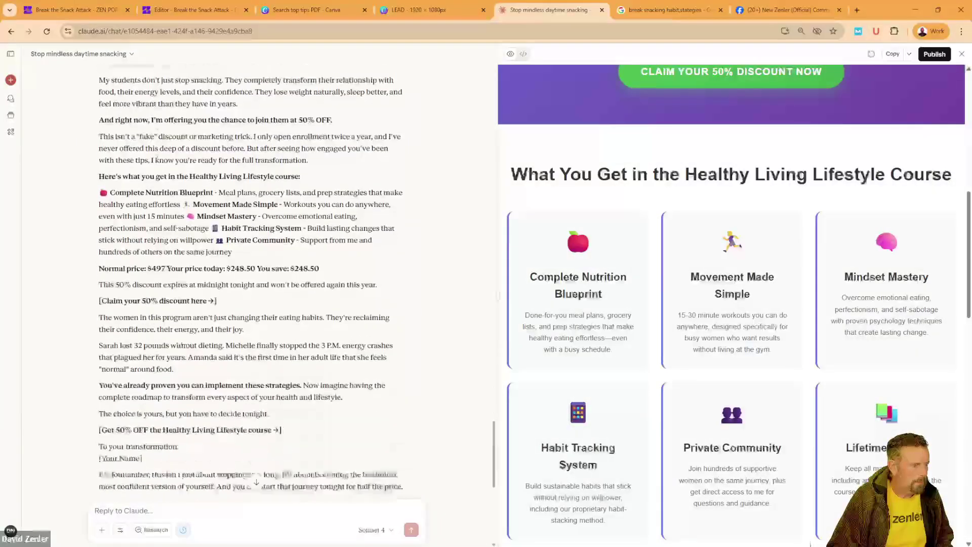
{"action": "scroll", "coordinate": [157, 161], "scroll_direction": "down", "scroll_amount": 6}
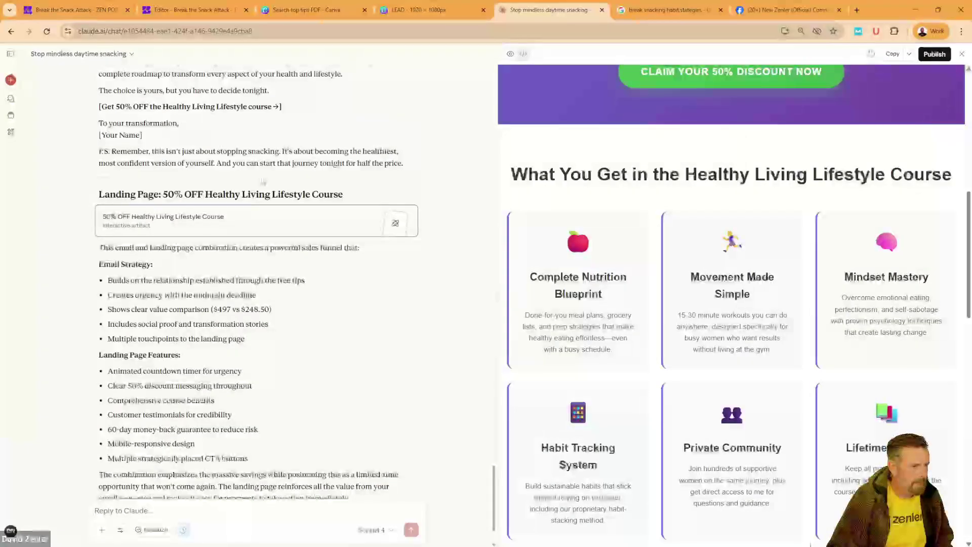
{"action": "left_click_drag", "start_coordinate": [355, 197], "coordinate": [95, 194]}
{"action": "key", "text": "ctrl+c"}
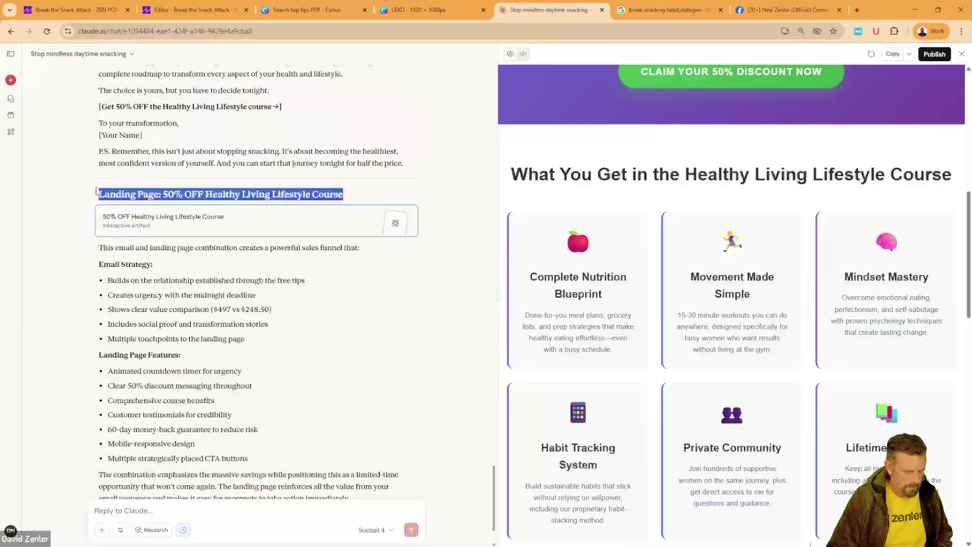
{"action": "left_click", "coordinate": [80, 11]}
Step: Replace the Discount page heading with the copied 50% OFF title and the subheading with 'Get 50% OFF For a Limited time'
{"action": "left_click", "coordinate": [153, 7]}
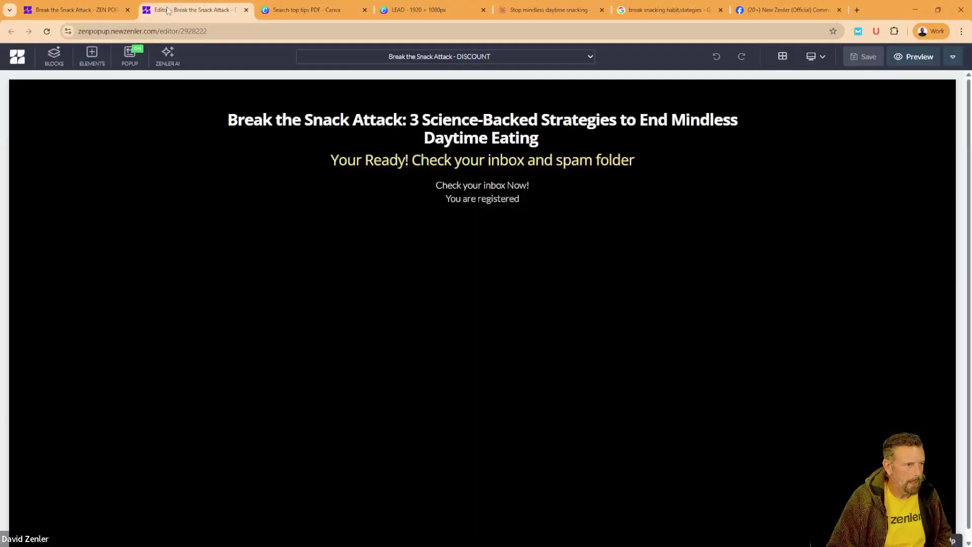
{"action": "triple_click", "coordinate": [496, 122]}
{"action": "key", "text": "ctrl+v"}
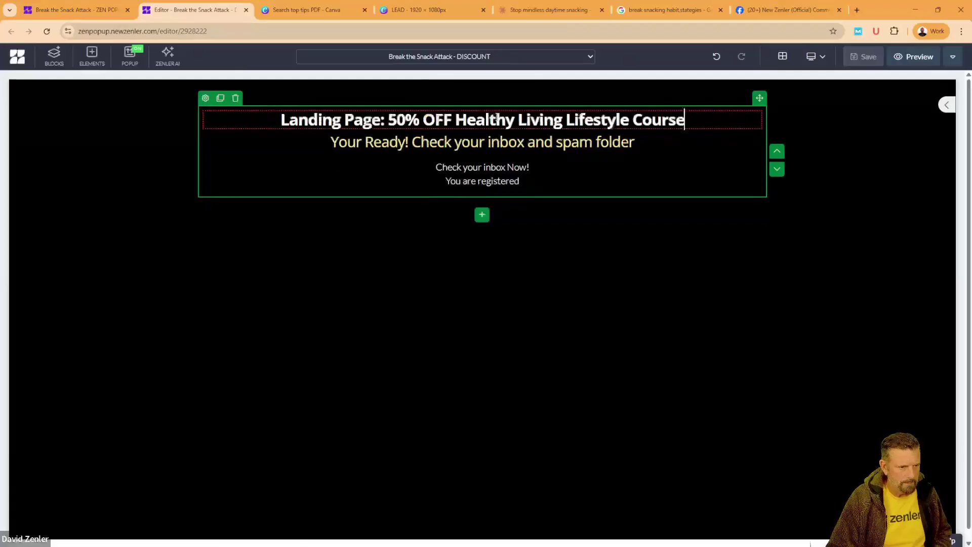
{"action": "triple_click", "coordinate": [371, 147]}
{"action": "type", "text": "Ge"}
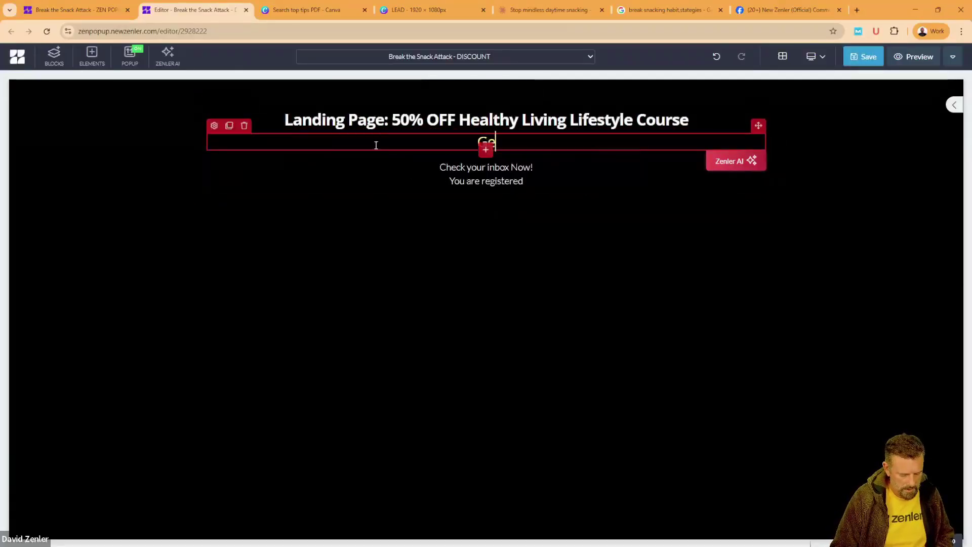
{"action": "type", "text": "t 50% OFF"}
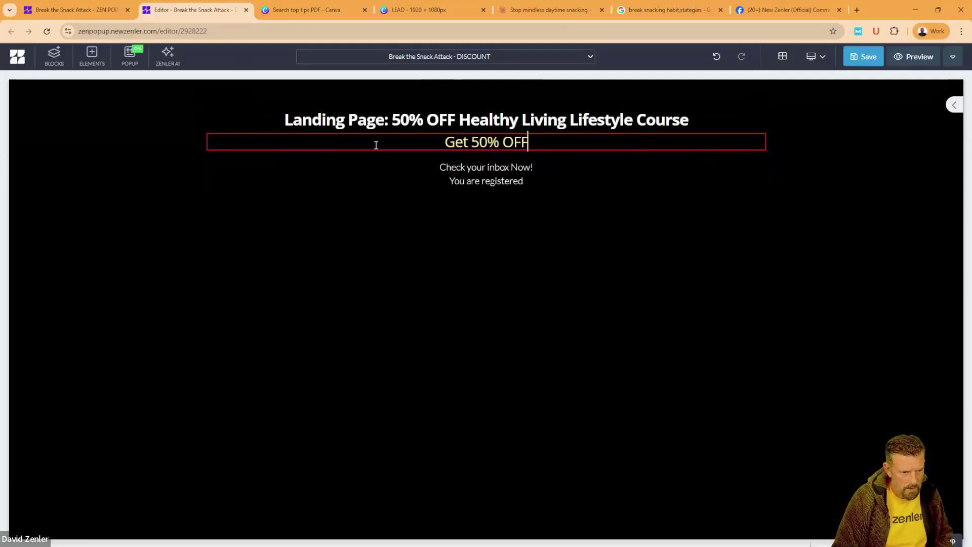
{"action": "type", "text": " F"}
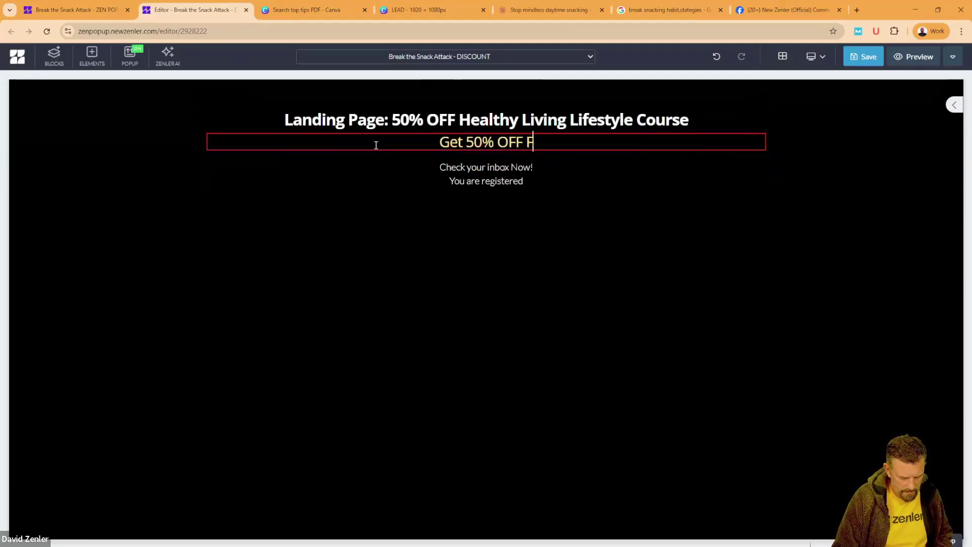
{"action": "type", "text": "or a Limi"}
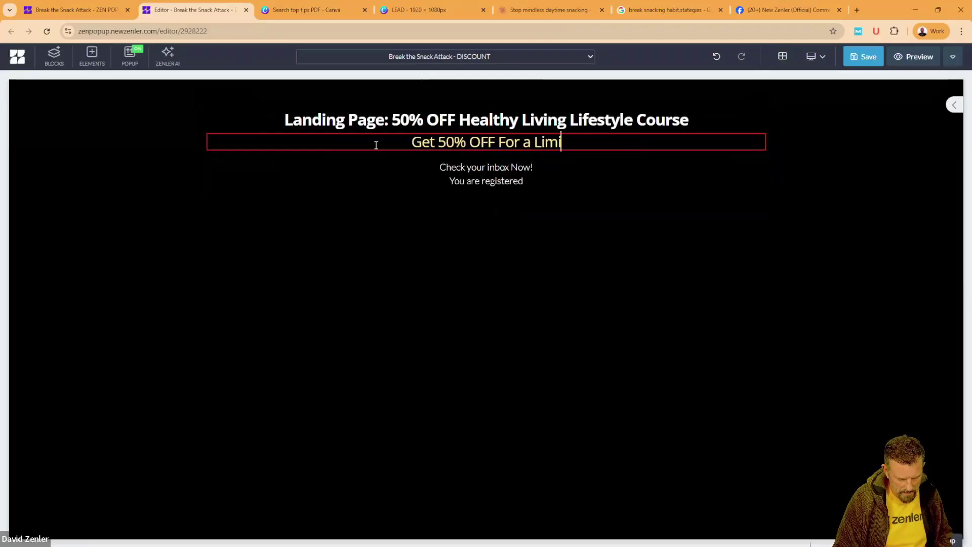
{"action": "type", "text": "ted time"}
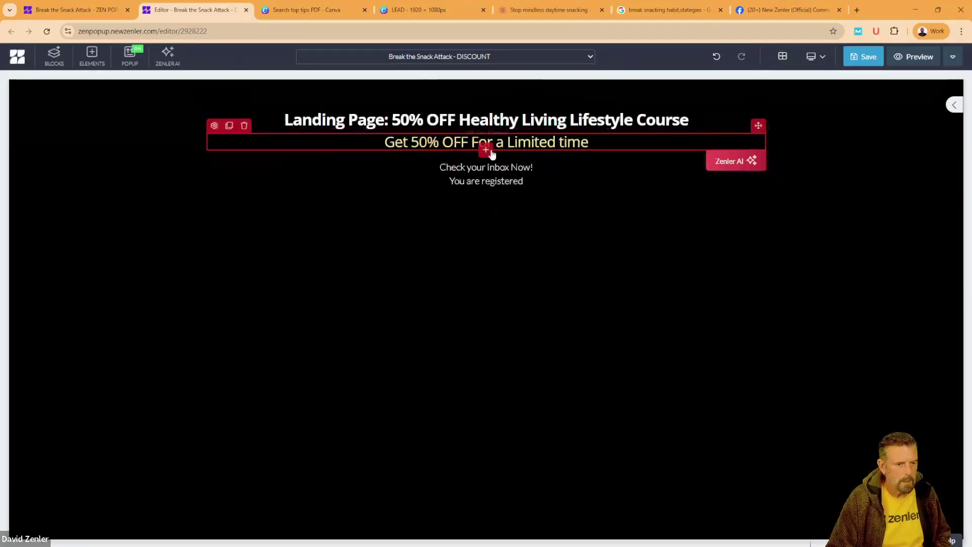
{"action": "left_click", "coordinate": [487, 148]}
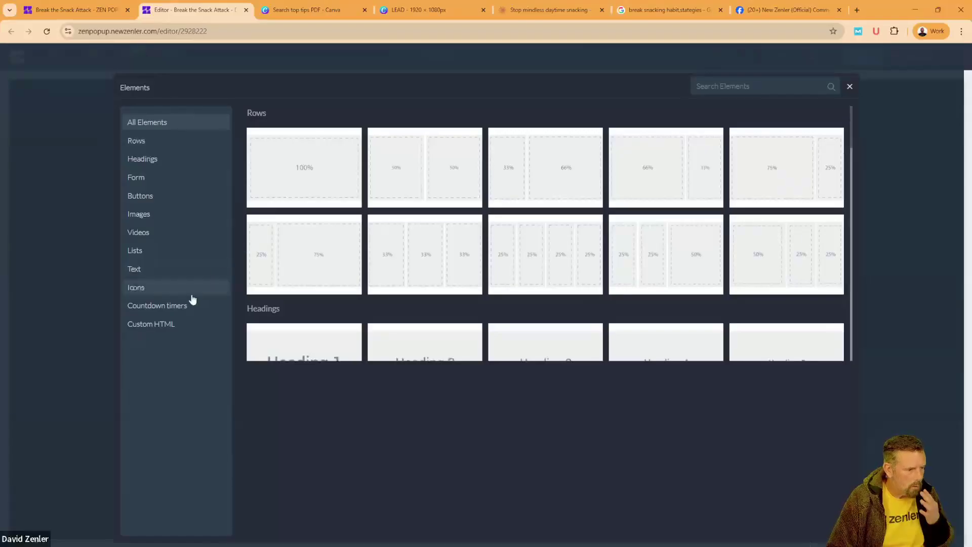
Step: Insert a countdown timer under the subheading as a 24-hour evergreen timer
{"action": "left_click", "coordinate": [181, 308]}
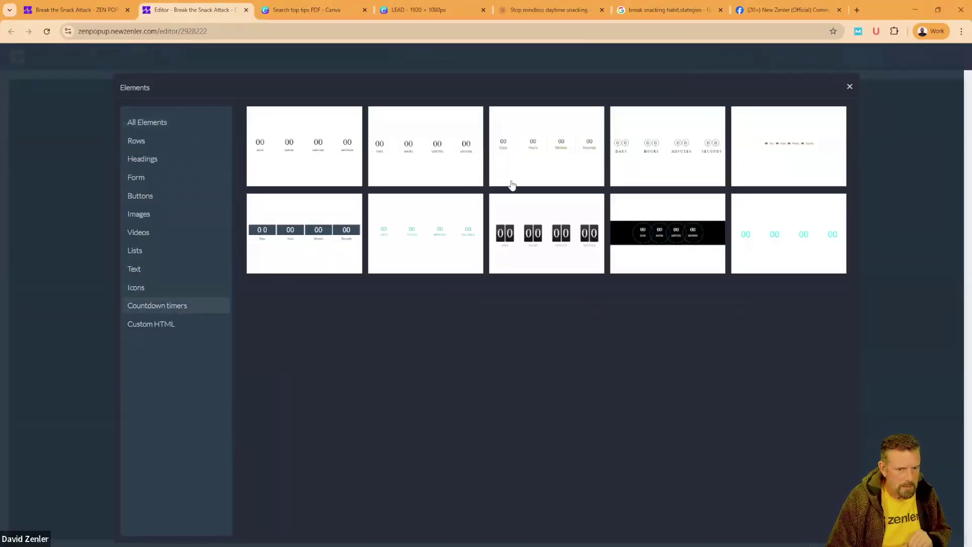
{"action": "left_click", "coordinate": [327, 147]}
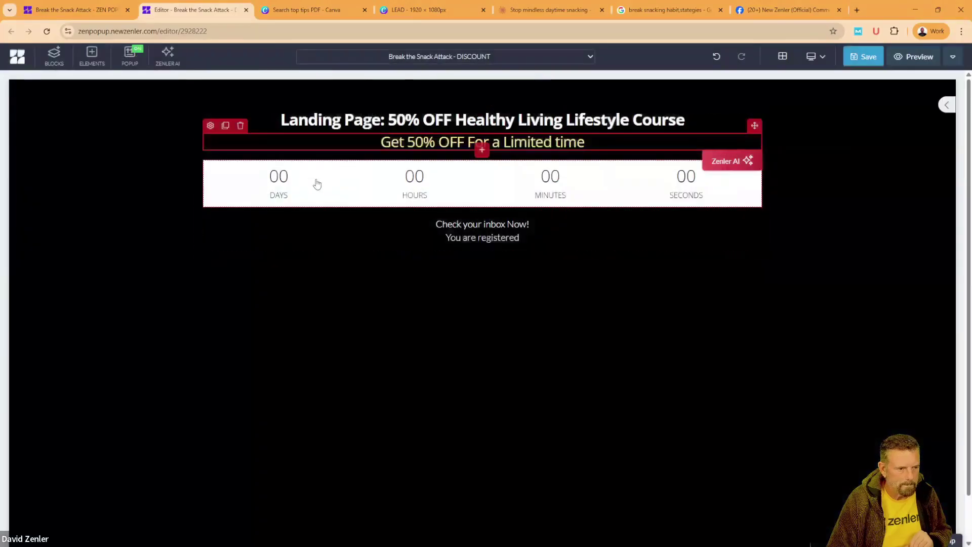
{"action": "left_click", "coordinate": [210, 152]}
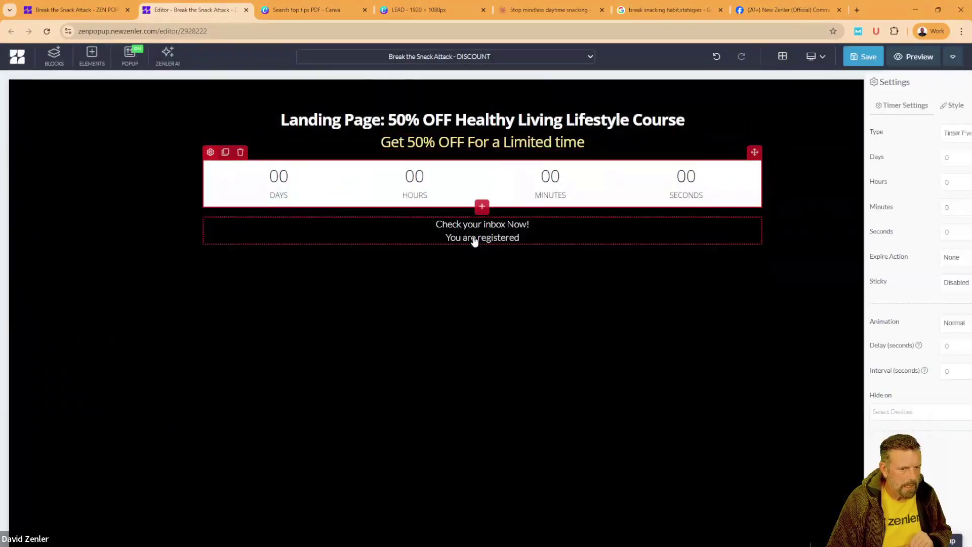
{"action": "left_click", "coordinate": [920, 137]}
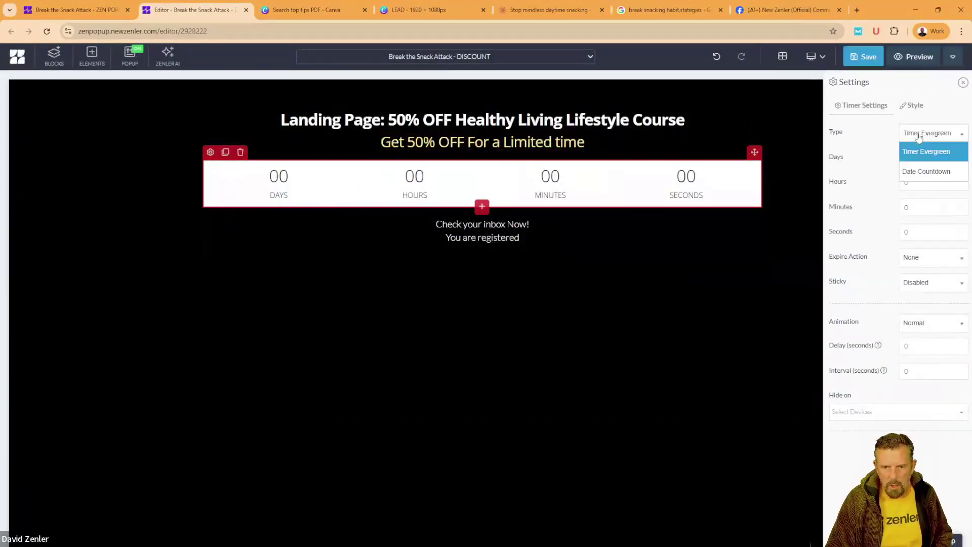
{"action": "left_click", "coordinate": [914, 136]}
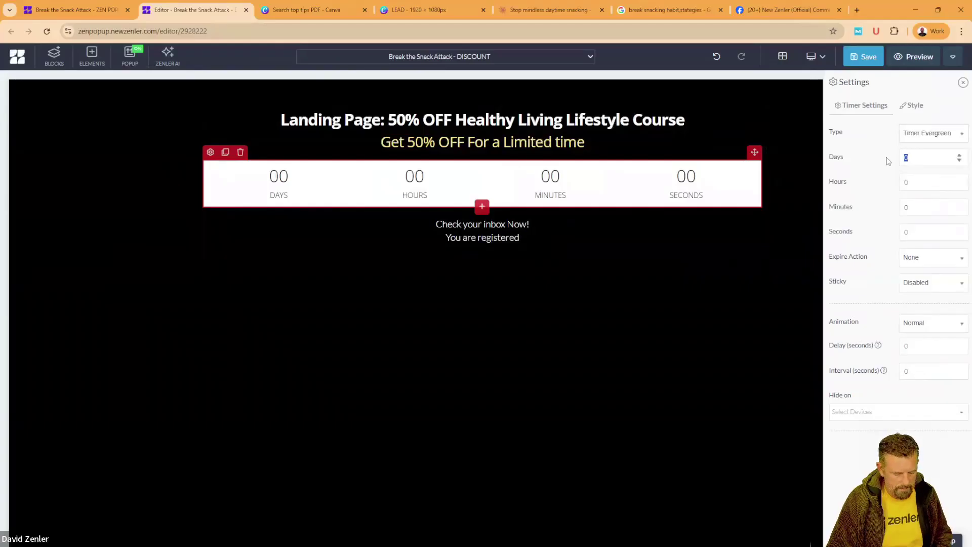
{"action": "left_click", "coordinate": [915, 186]}
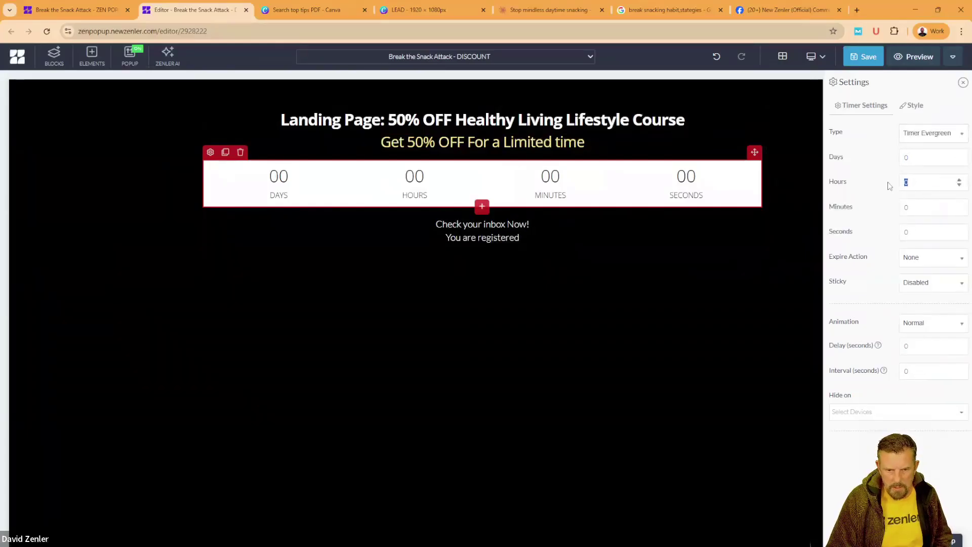
{"action": "type", "text": "24"}
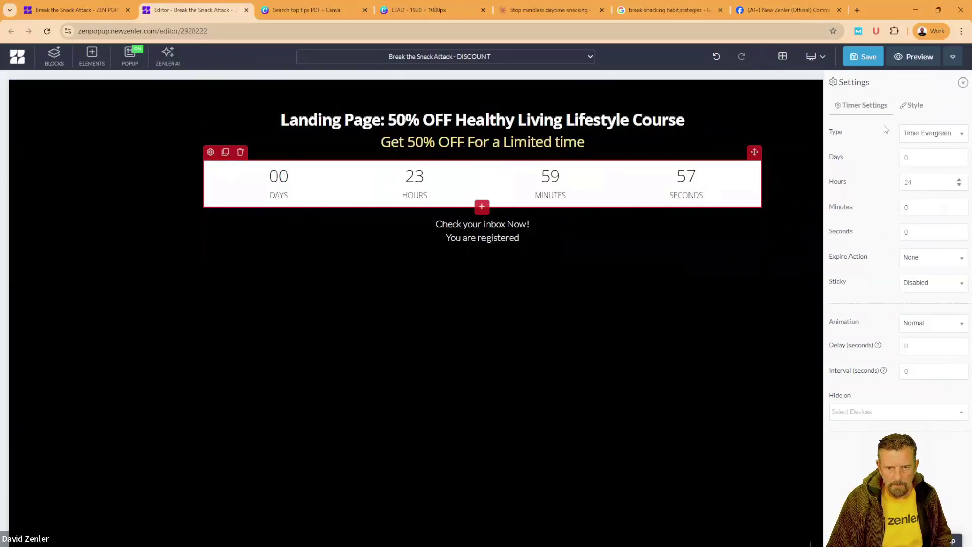
Step: Style the timer with a black background, white digits and pale yellow labels
{"action": "left_click", "coordinate": [912, 105]}
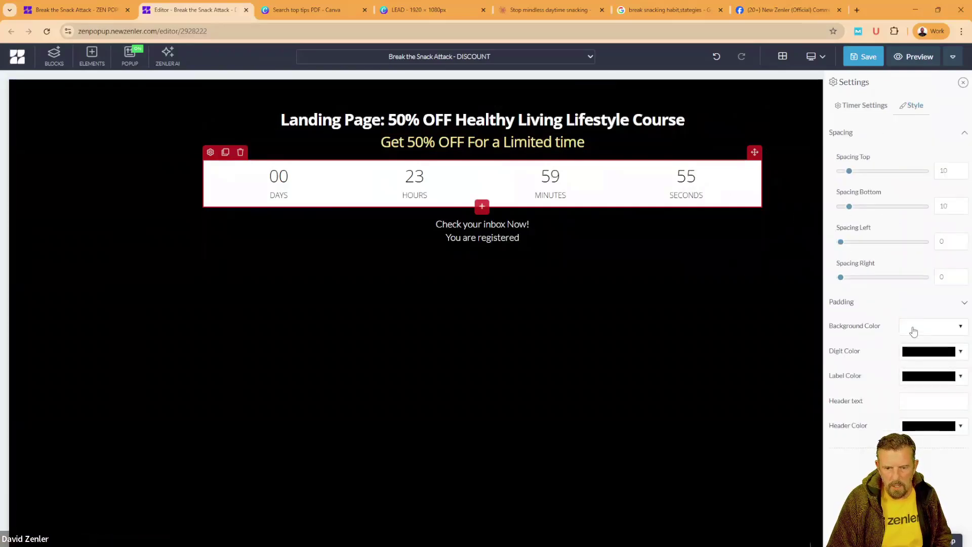
{"action": "left_click", "coordinate": [914, 331]}
{"action": "left_click", "coordinate": [796, 347]}
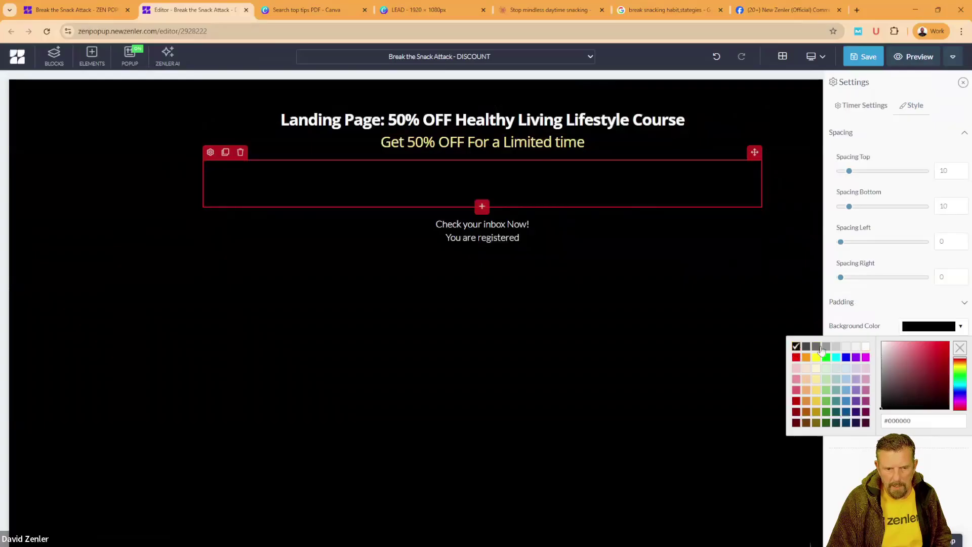
{"action": "left_click", "coordinate": [882, 295]}
{"action": "left_click", "coordinate": [916, 351]}
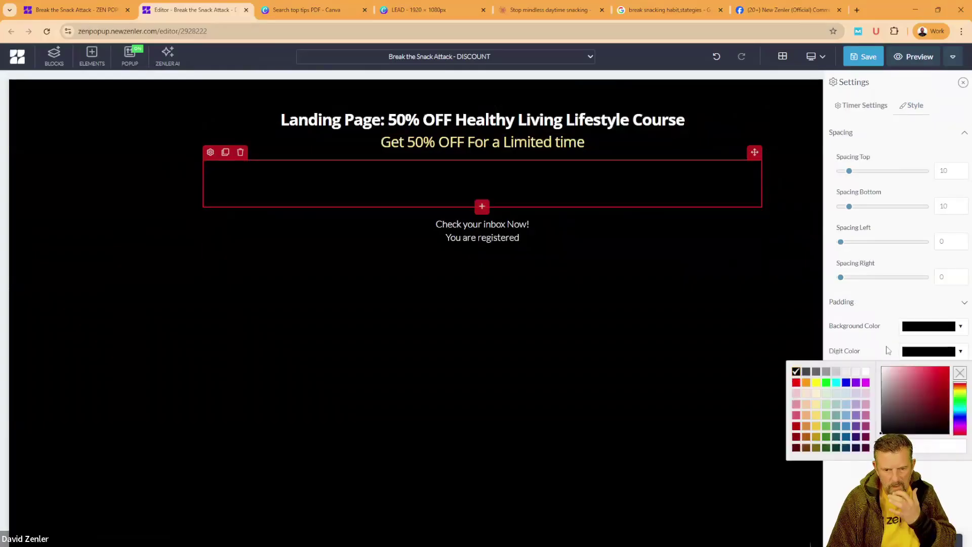
{"action": "left_click", "coordinate": [866, 373]}
{"action": "left_click", "coordinate": [884, 292]}
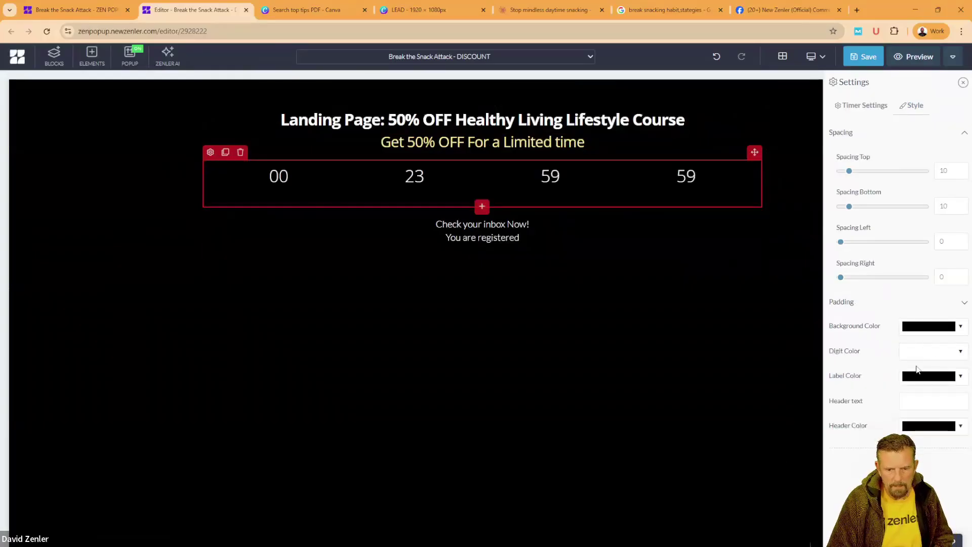
{"action": "left_click", "coordinate": [919, 381]}
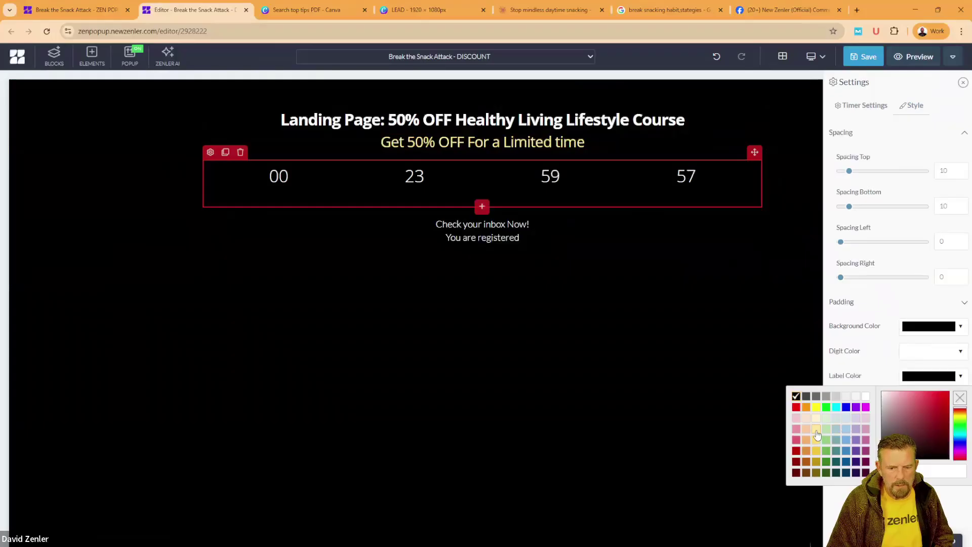
{"action": "left_click", "coordinate": [817, 430]}
{"action": "left_click", "coordinate": [858, 329]}
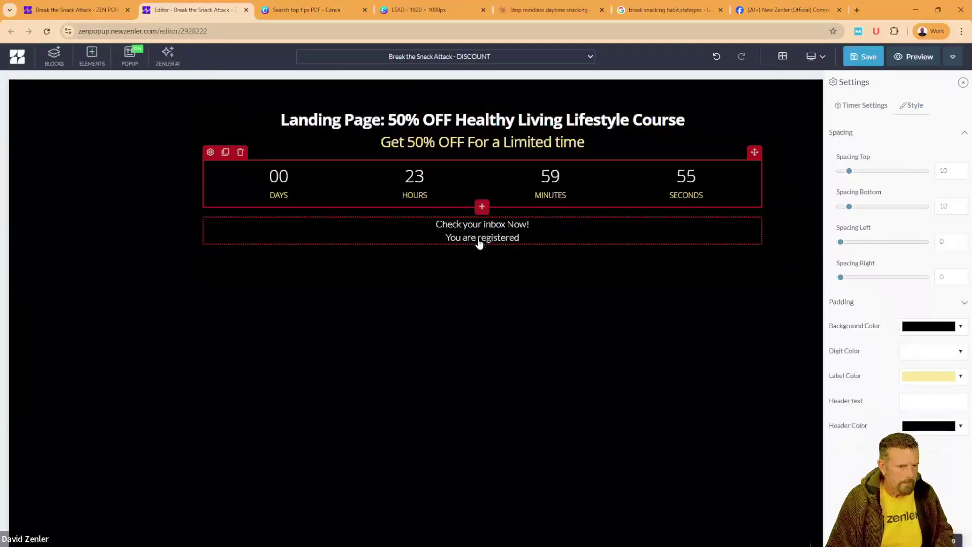
{"action": "left_click", "coordinate": [479, 244]}
Step: Delete the 'Check your inbox Now! You are registered' text block below the countdown
{"action": "left_click", "coordinate": [242, 209]}
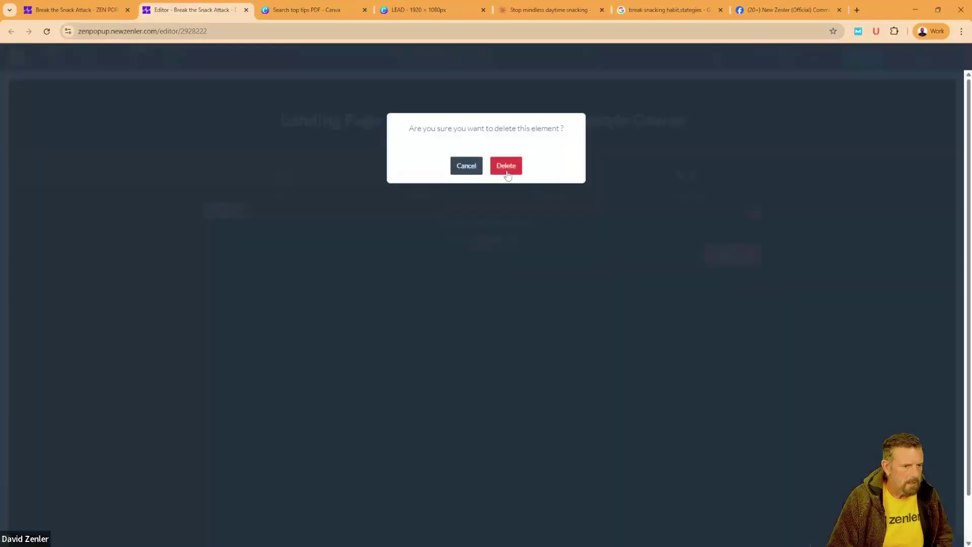
{"action": "left_click", "coordinate": [507, 171]}
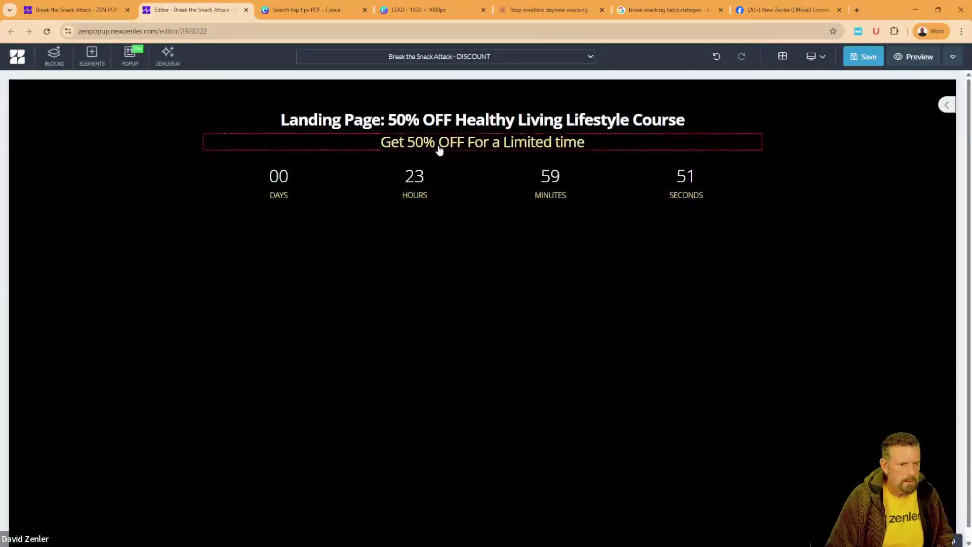
{"action": "left_click", "coordinate": [449, 143]}
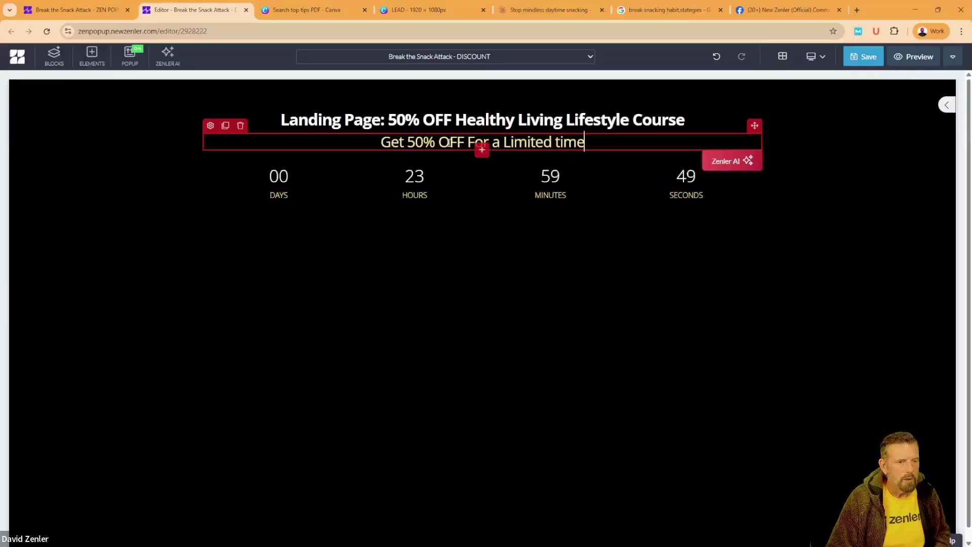
{"action": "left_click", "coordinate": [523, 10]}
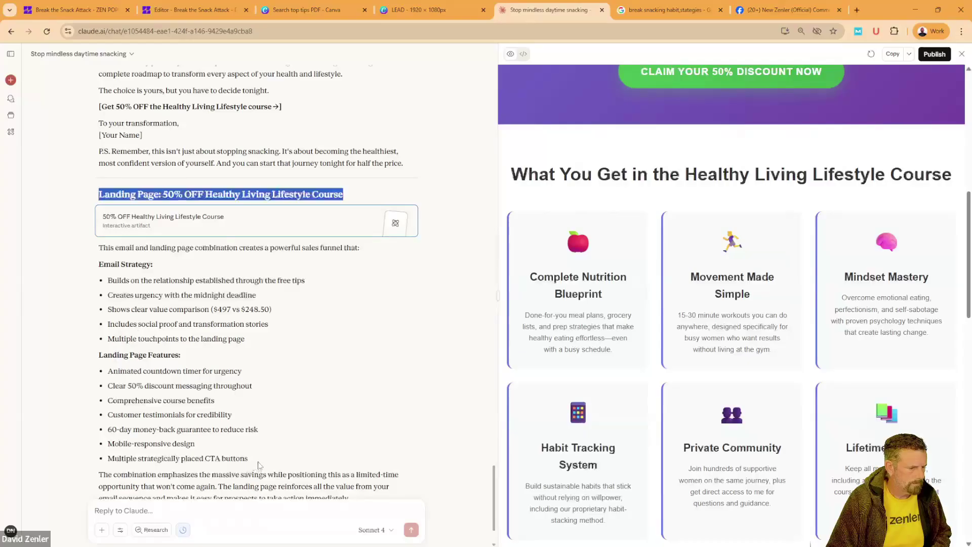
Step: Copy the Email Strategy and Landing Page Features lists from Claude and return to the Discount page editor
{"action": "scroll", "coordinate": [259, 465], "scroll_direction": "down", "scroll_amount": 1}
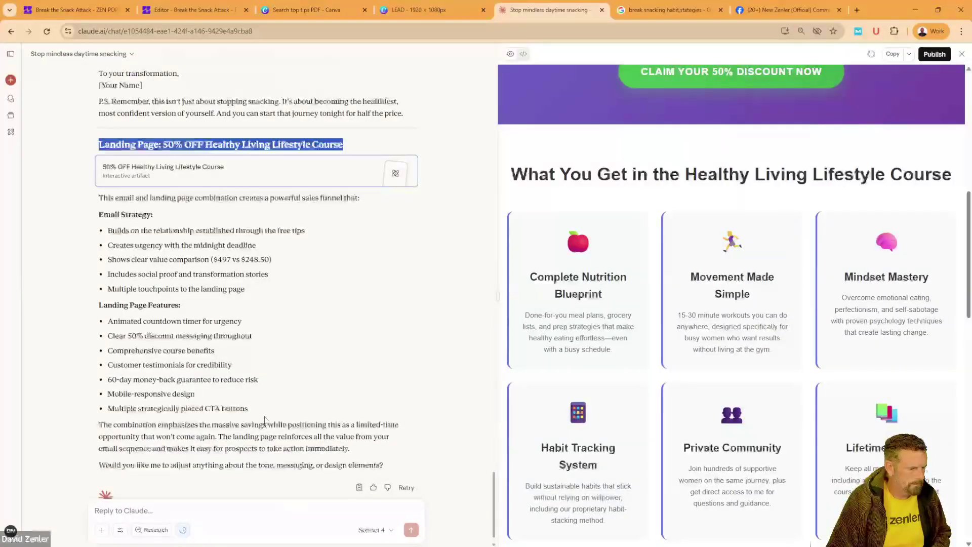
{"action": "left_click_drag", "start_coordinate": [256, 413], "coordinate": [94, 224]}
{"action": "key", "text": "ctrl+c"}
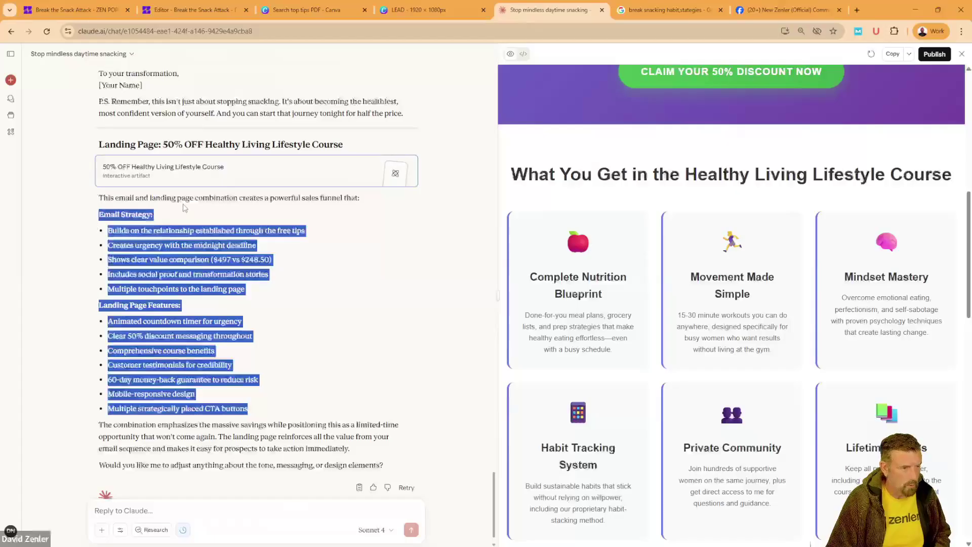
{"action": "left_click", "coordinate": [86, 9]}
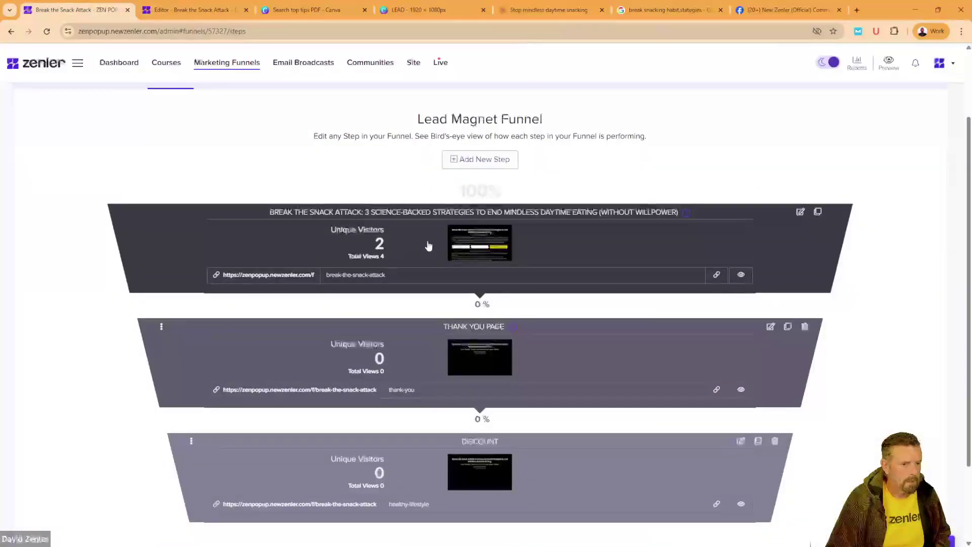
{"action": "key", "text": "ctrl+Tab"}
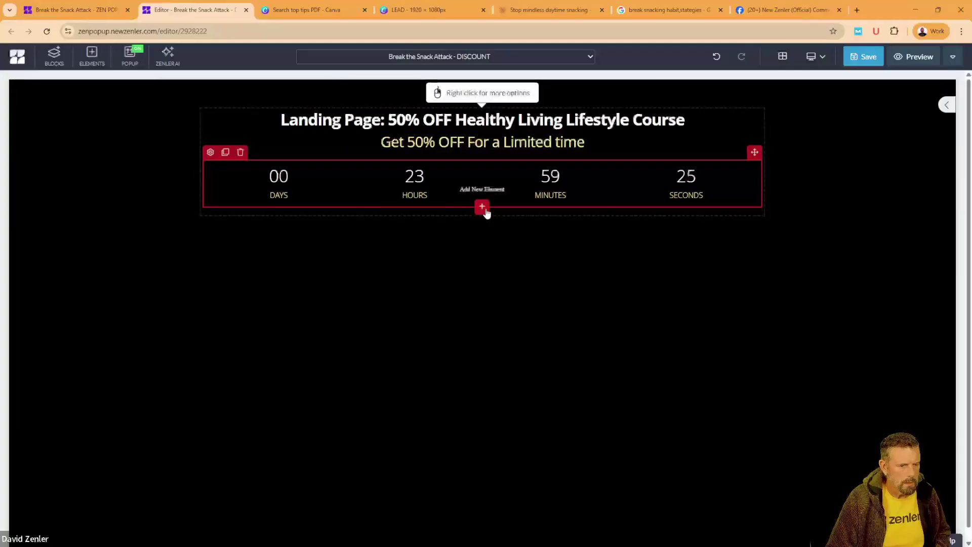
{"action": "left_click", "coordinate": [484, 208]}
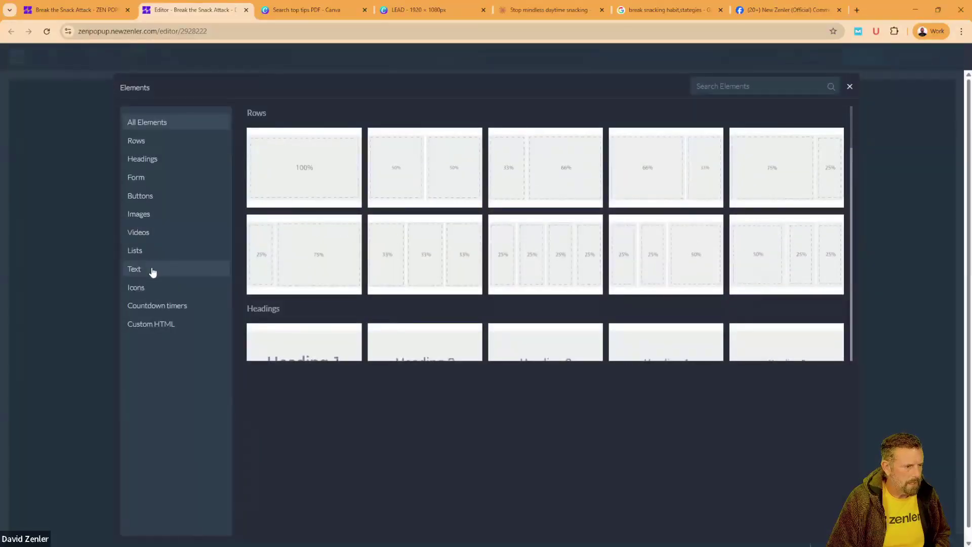
Step: Add a white paragraph under the countdown holding the pasted Email Strategy and Landing Page Features copy
{"action": "left_click", "coordinate": [152, 273]}
{"action": "left_click", "coordinate": [322, 145]}
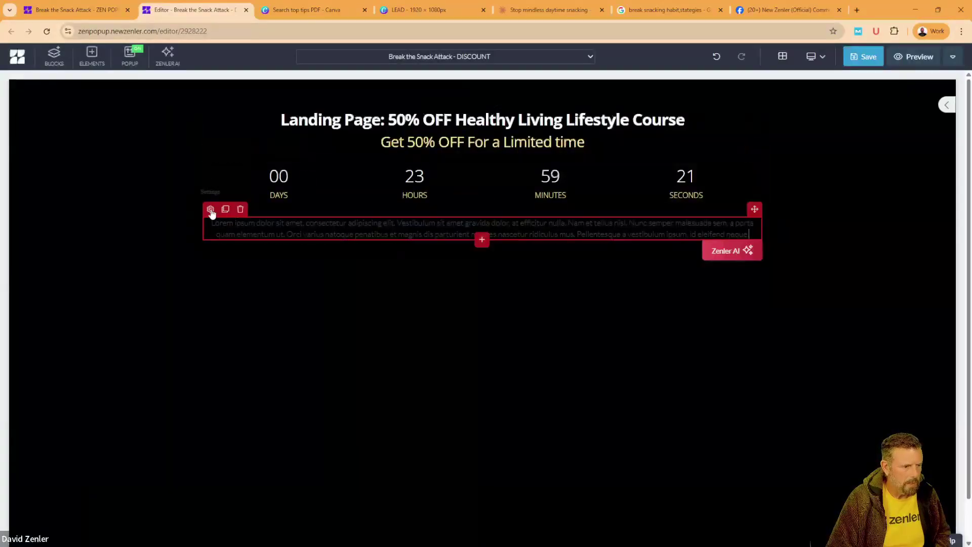
{"action": "left_click", "coordinate": [211, 210]}
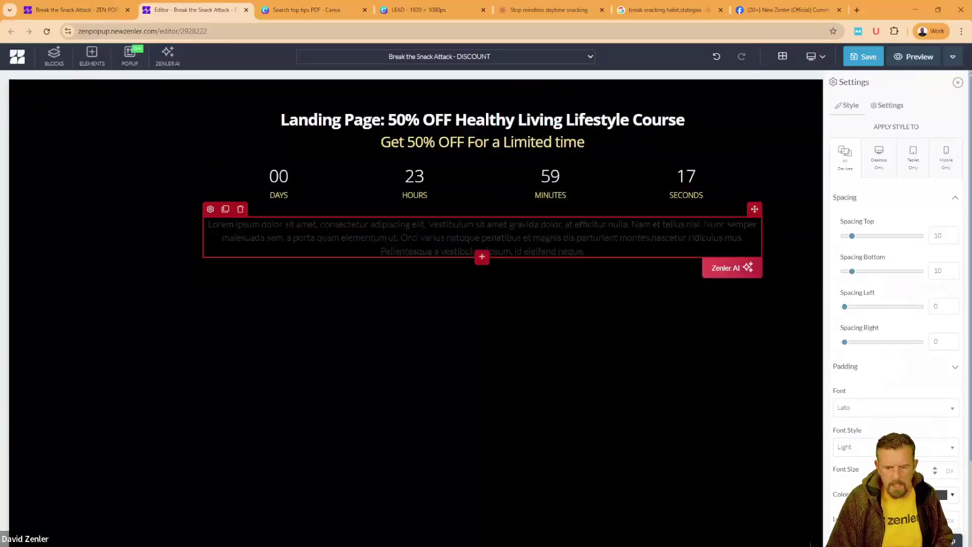
{"action": "left_click", "coordinate": [942, 495]}
{"action": "left_click", "coordinate": [690, 308]}
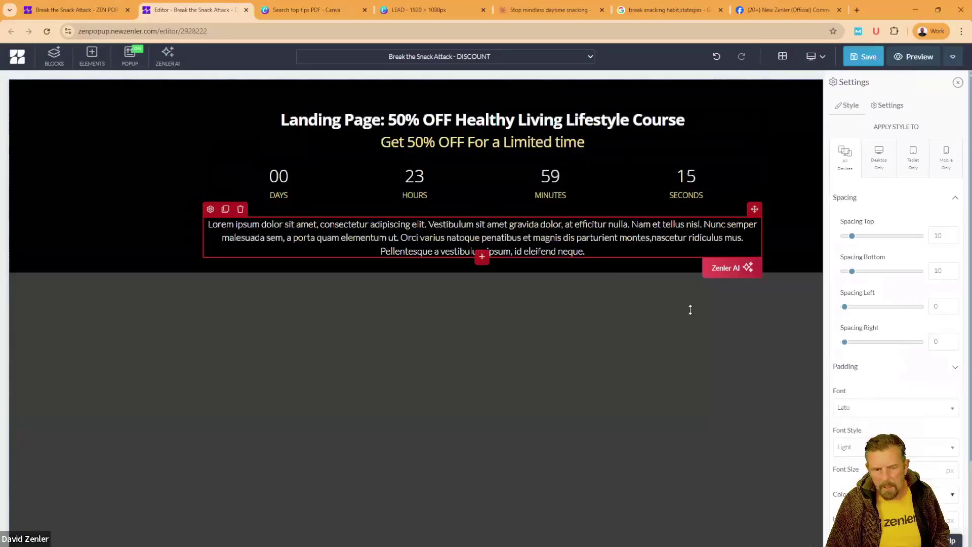
{"action": "triple_click", "coordinate": [547, 247]}
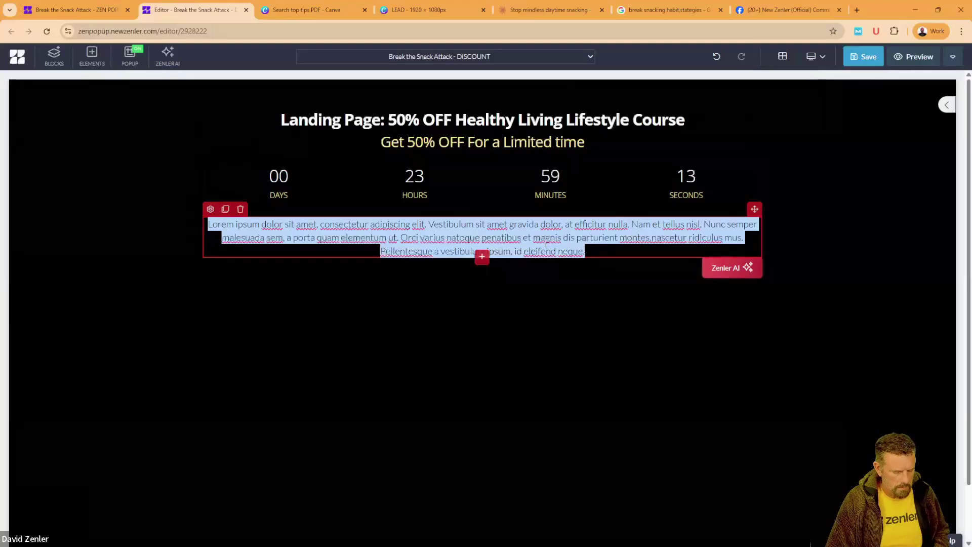
{"action": "key", "text": "ctrl+v"}
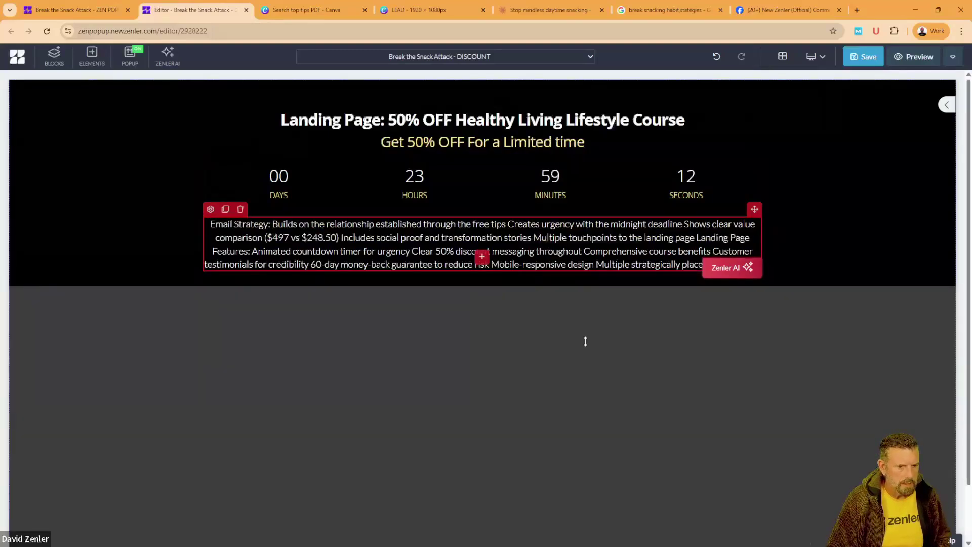
{"action": "left_click", "coordinate": [584, 341]}
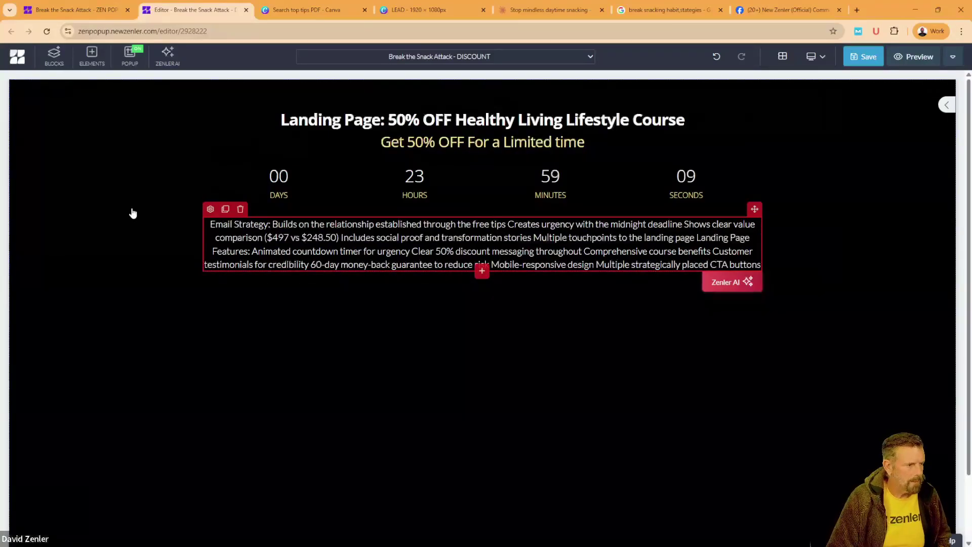
{"action": "left_click", "coordinate": [482, 272]}
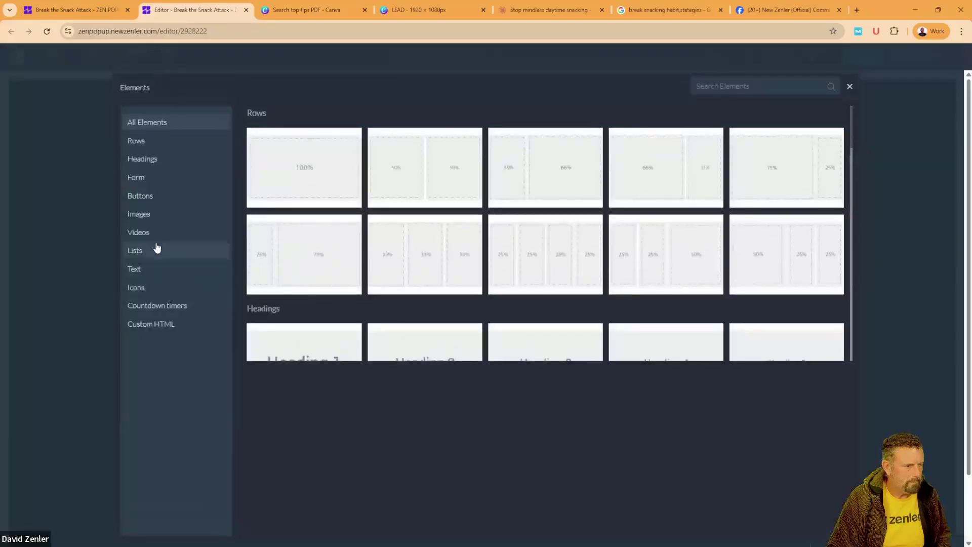
Step: Add a button below the text with a yellow background and black label text
{"action": "left_click", "coordinate": [159, 195]}
{"action": "left_click", "coordinate": [288, 140]}
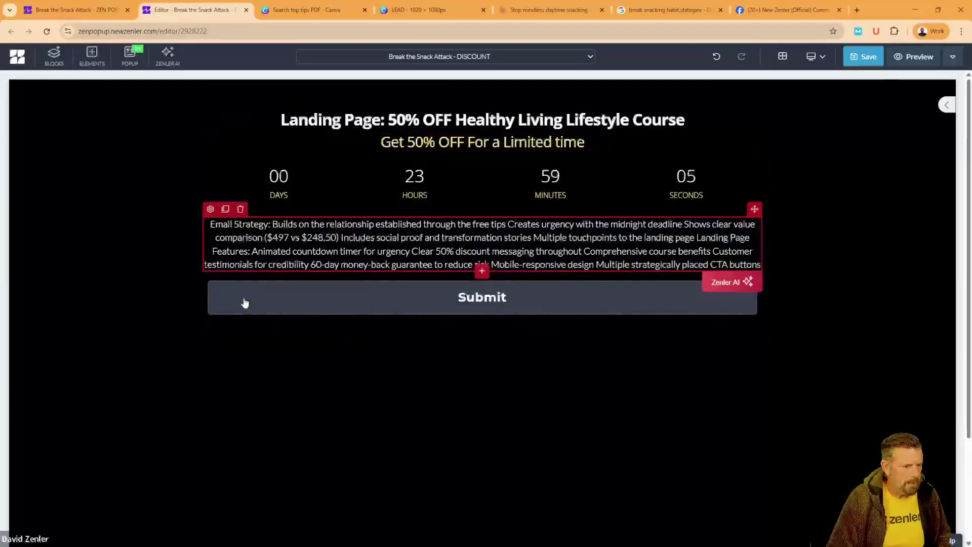
{"action": "left_click", "coordinate": [215, 274]}
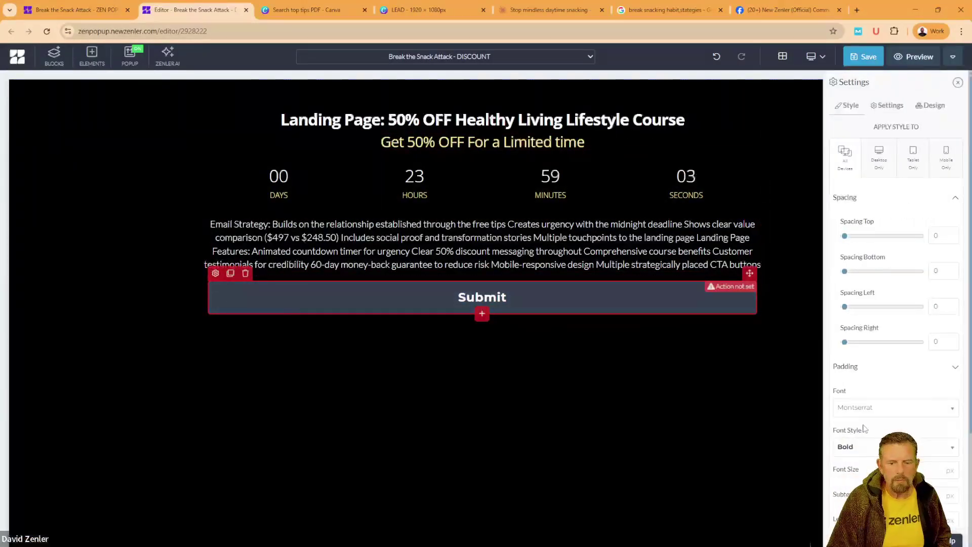
{"action": "scroll", "coordinate": [866, 398], "scroll_direction": "down", "scroll_amount": 5}
{"action": "left_click", "coordinate": [909, 379]}
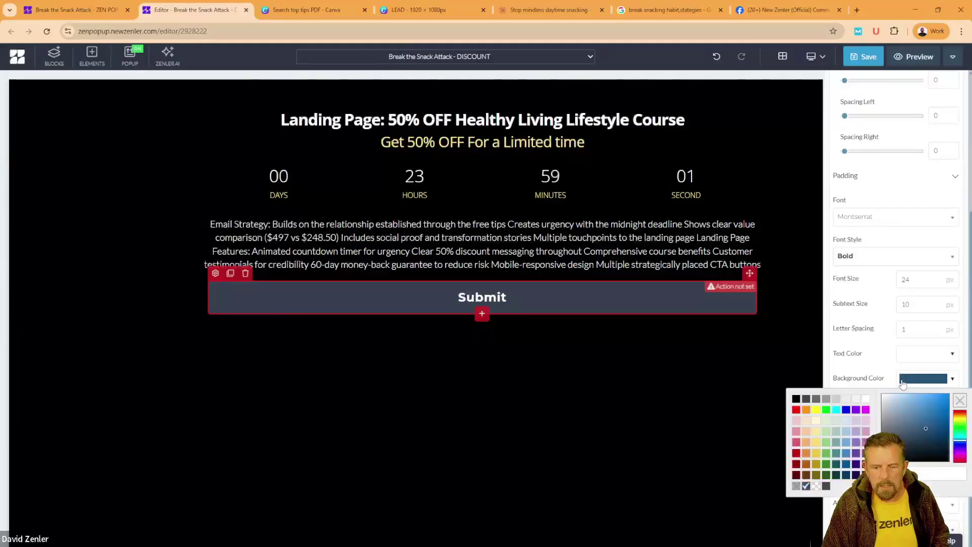
{"action": "left_click", "coordinate": [817, 410]}
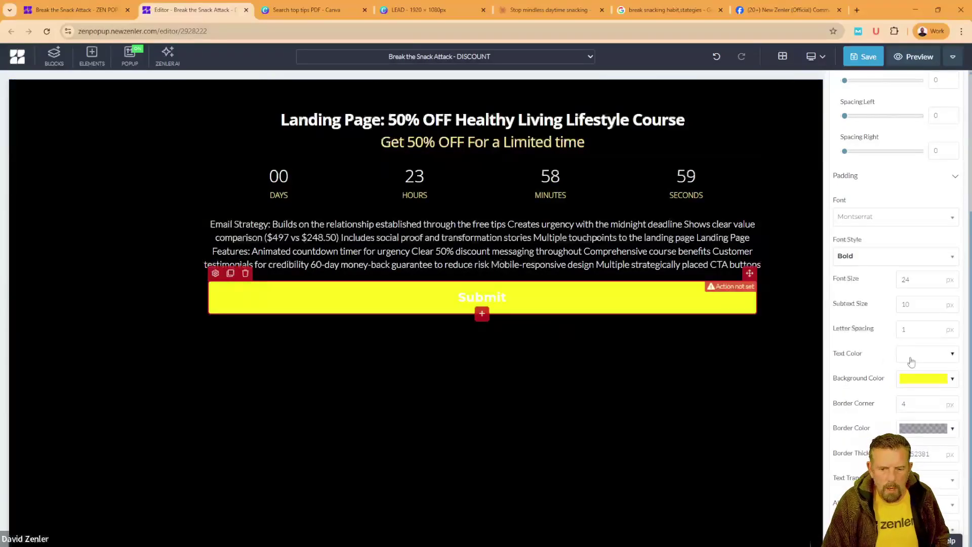
{"action": "left_click", "coordinate": [908, 358]}
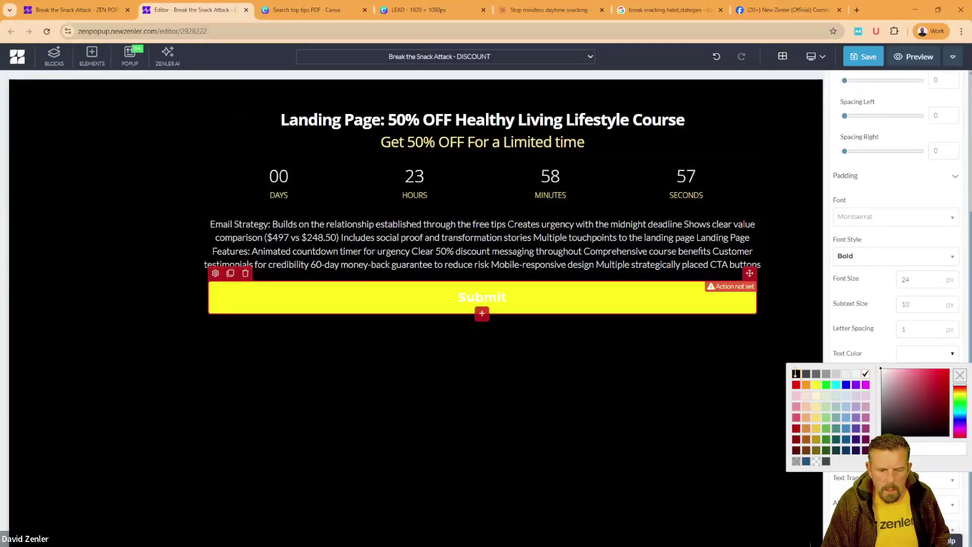
{"action": "left_click", "coordinate": [797, 374]}
{"action": "scroll", "coordinate": [855, 156], "scroll_direction": "up", "scroll_amount": 2}
{"action": "scroll", "coordinate": [855, 156], "scroll_direction": "up", "scroll_amount": 2}
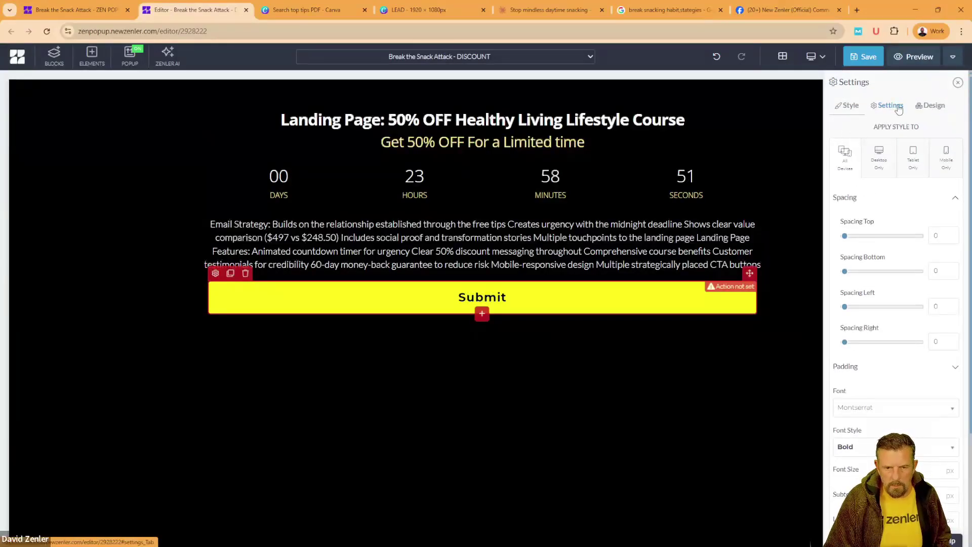
Step: Set the button's label to 'GRAB 50% Off While it Lasts!'
{"action": "left_click", "coordinate": [899, 107]}
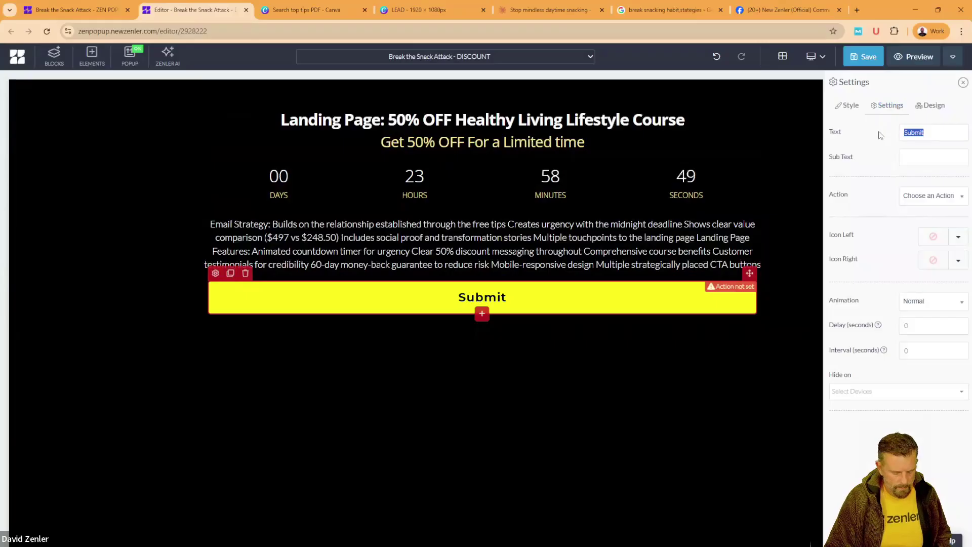
{"action": "type", "text": "GRAB"}
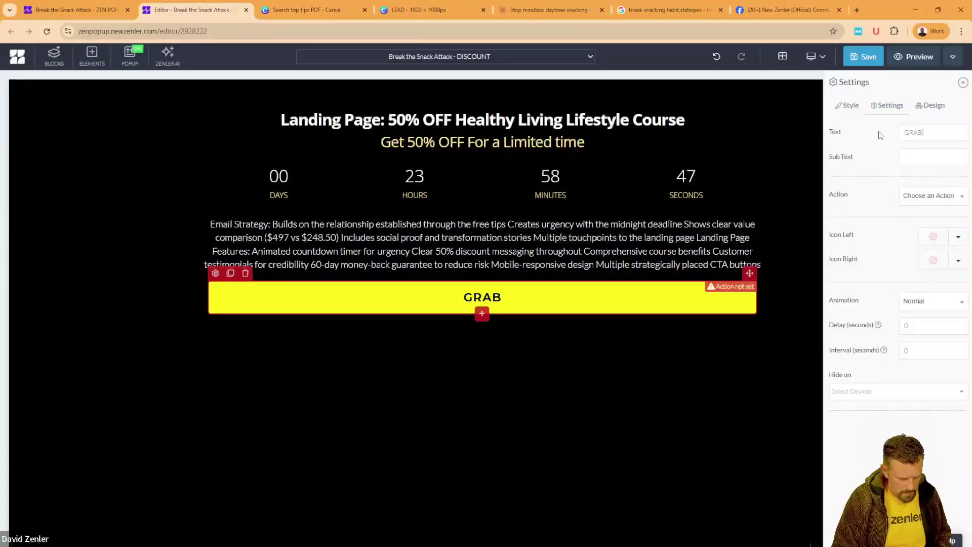
{"action": "type", "text": " 50%"}
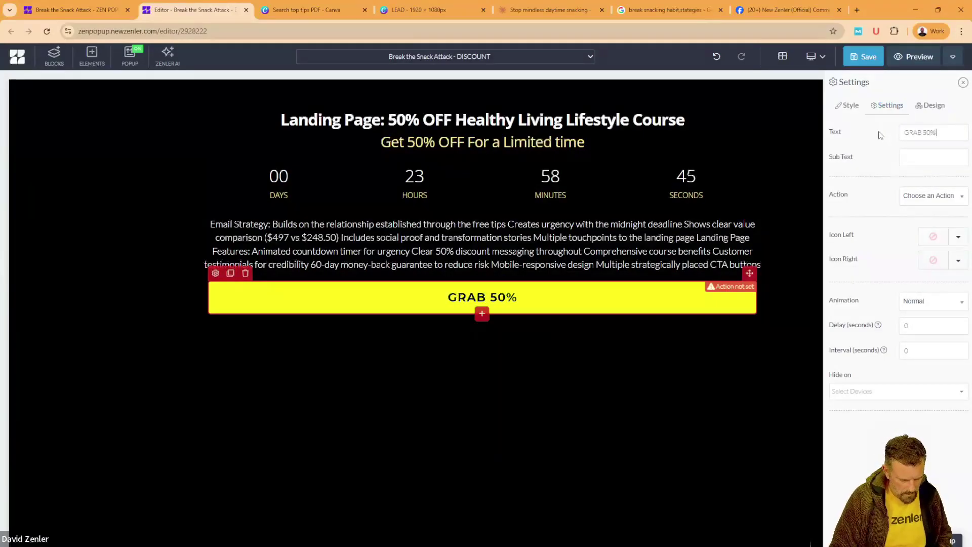
{"action": "type", "text": " Off Whil"}
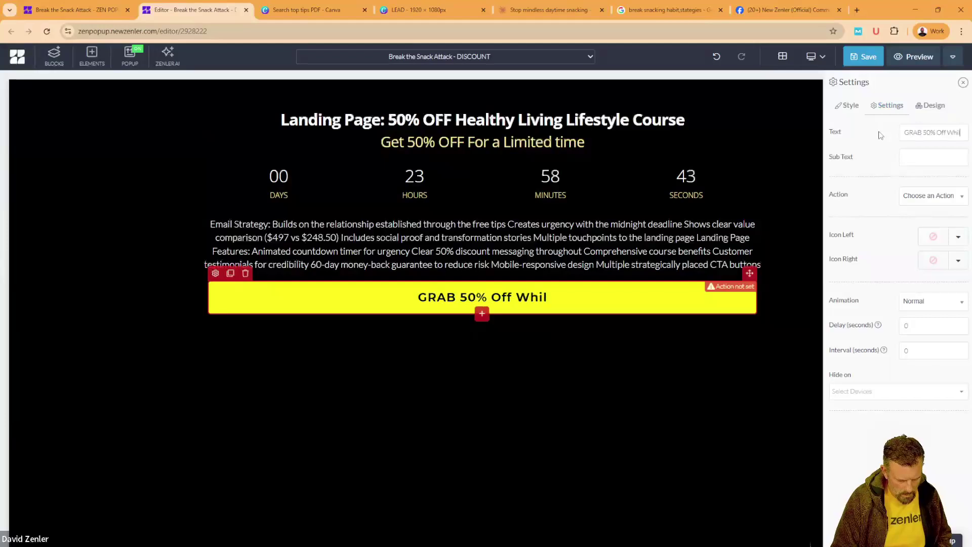
{"action": "type", "text": "e it L"}
{"action": "type", "text": "as"}
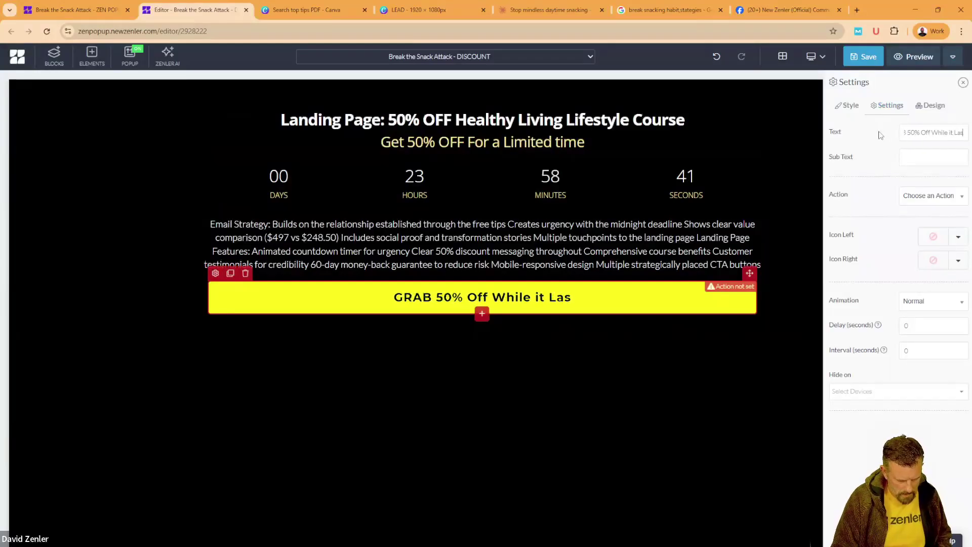
{"action": "type", "text": "ts!"}
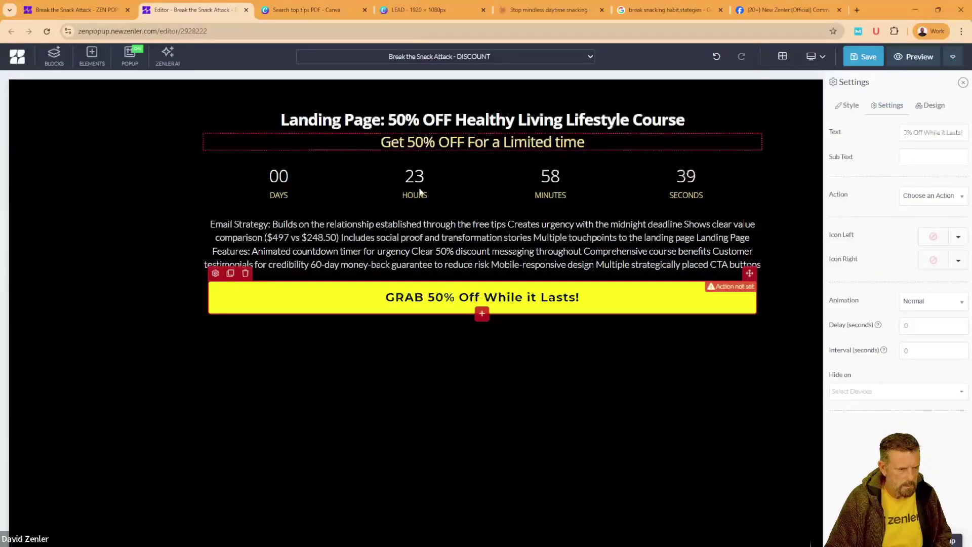
{"action": "left_click", "coordinate": [173, 267]}
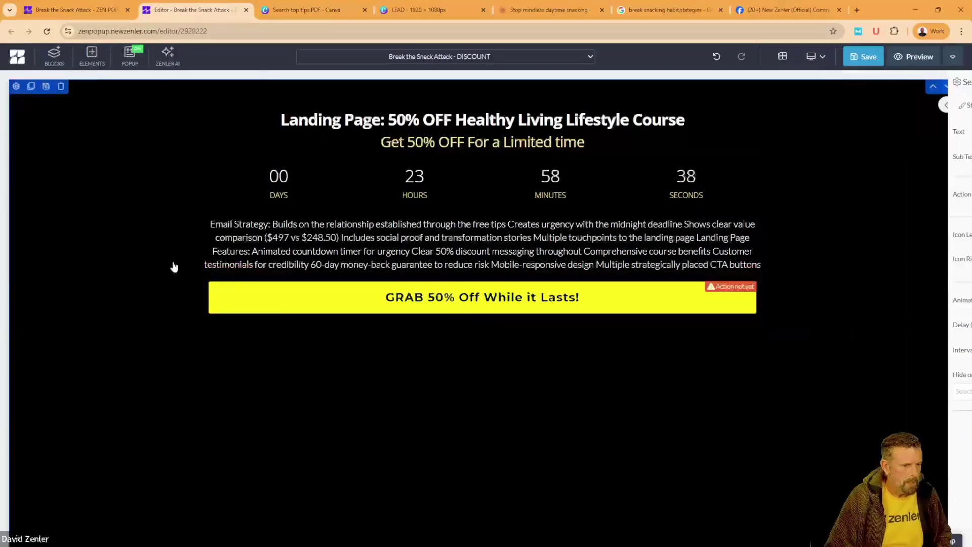
Step: Save the Discount page, dismissing the SEO Settings dialog, and return to the funnel steps overview
{"action": "left_click", "coordinate": [864, 57]}
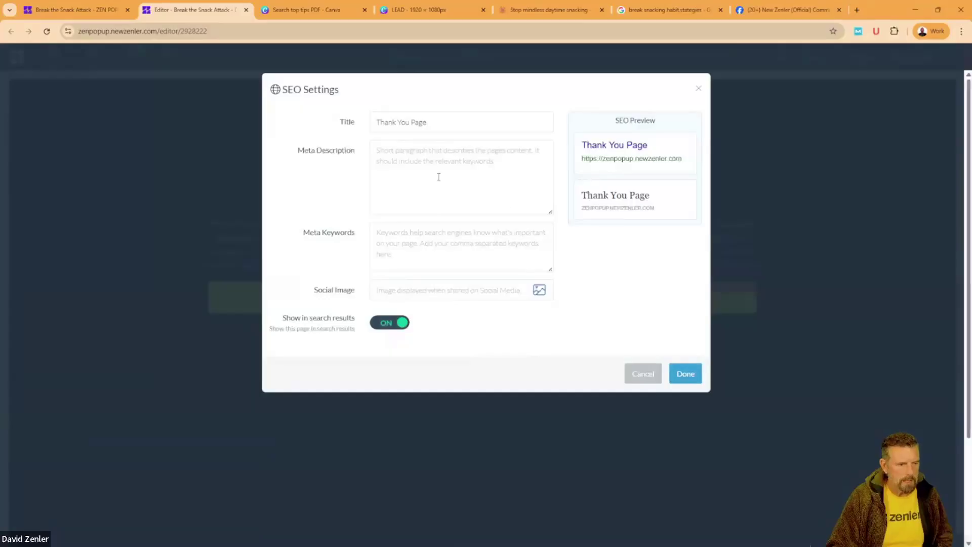
{"action": "left_click_drag", "start_coordinate": [443, 117], "coordinate": [373, 120]}
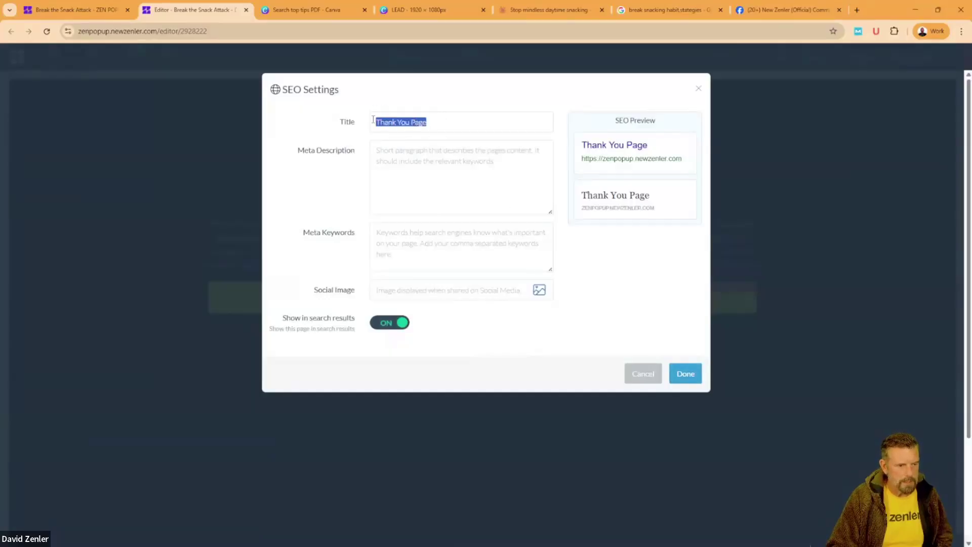
{"action": "left_click", "coordinate": [685, 374]}
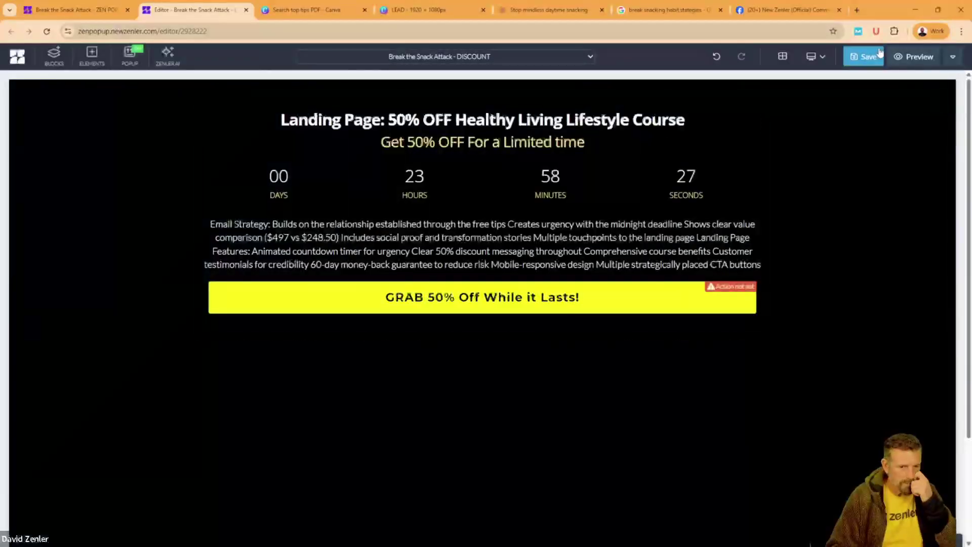
{"action": "left_click", "coordinate": [869, 57]}
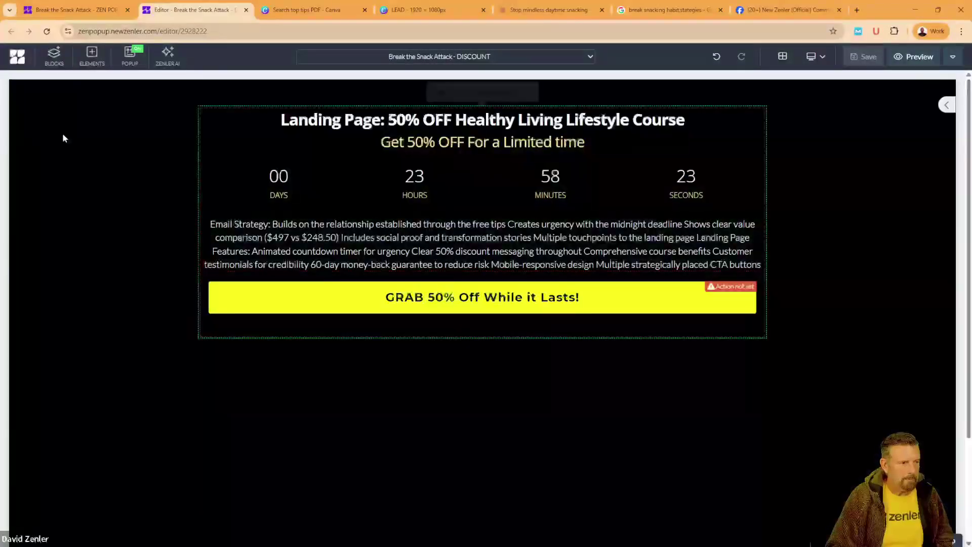
{"action": "left_click", "coordinate": [95, 10]}
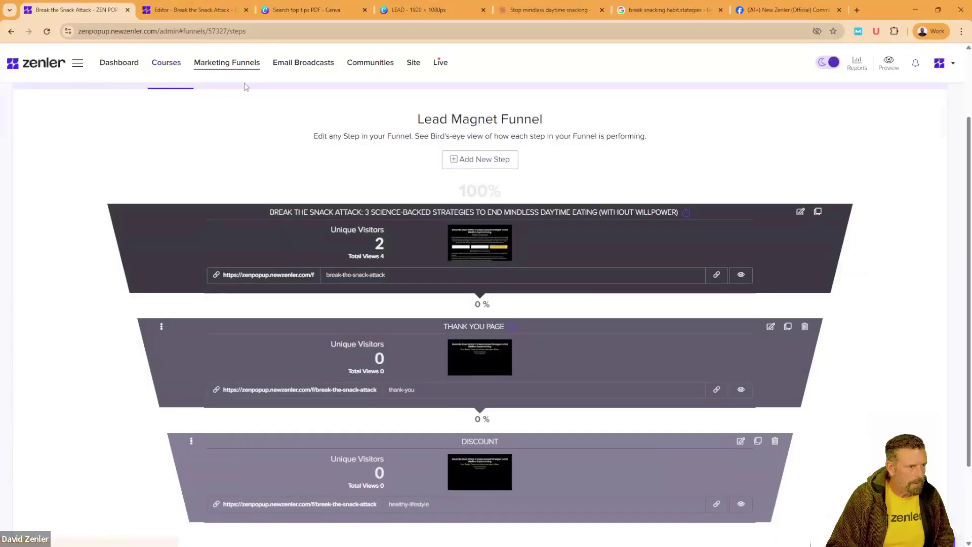
Step: Open the Healthy Lifestyle Course's Sales Page editor, select all of the banner's HTML, then close the editor
{"action": "left_click", "coordinate": [165, 64]}
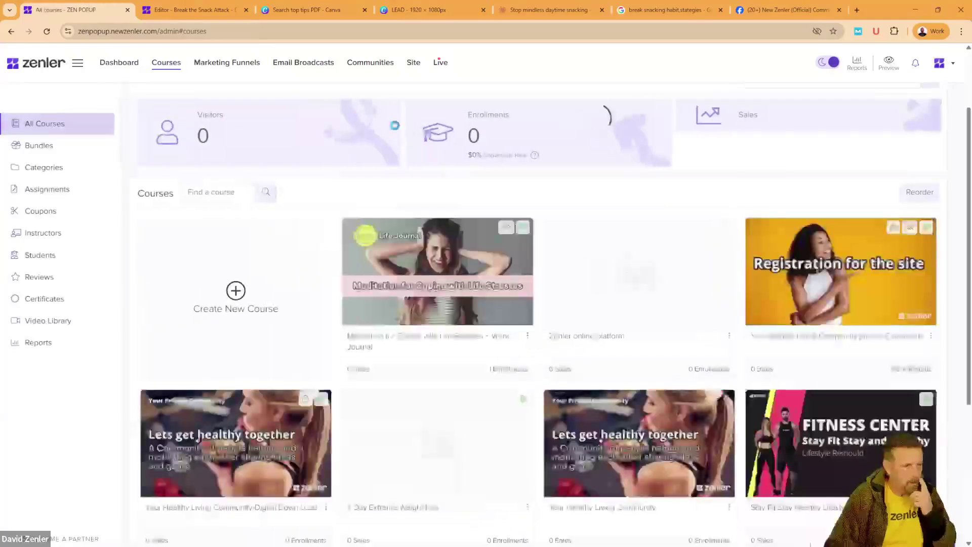
{"action": "scroll", "coordinate": [576, 339], "scroll_direction": "down", "scroll_amount": 4}
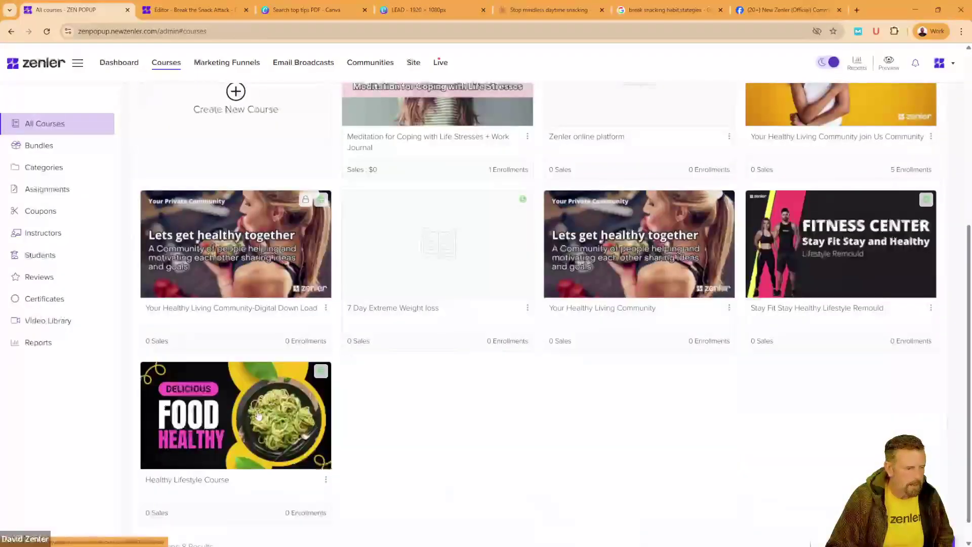
{"action": "left_click", "coordinate": [309, 407]}
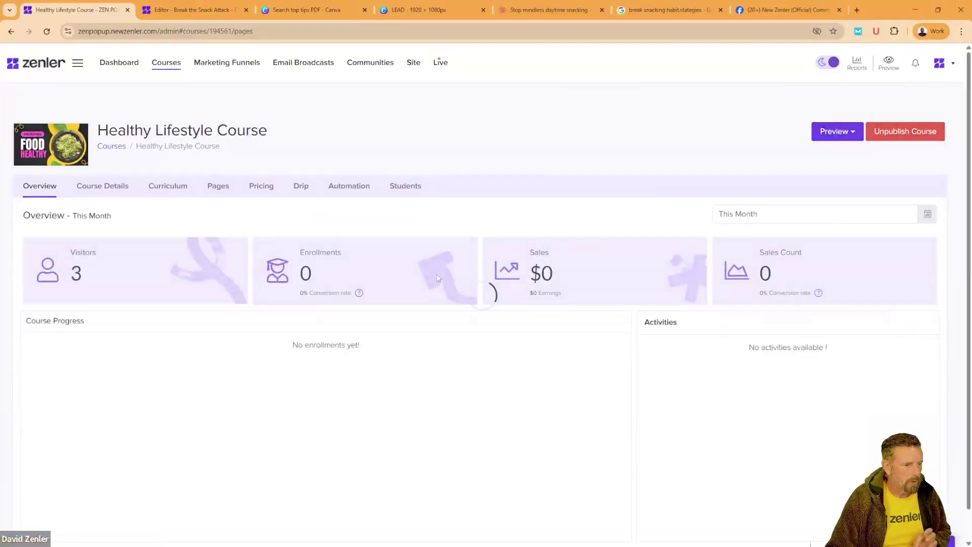
{"action": "left_click", "coordinate": [222, 192]}
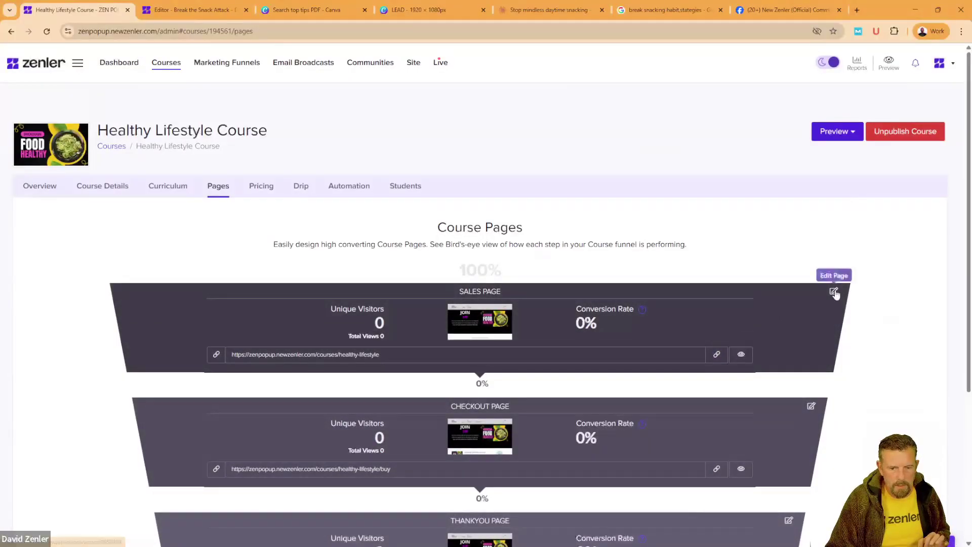
{"action": "left_click", "coordinate": [833, 291]}
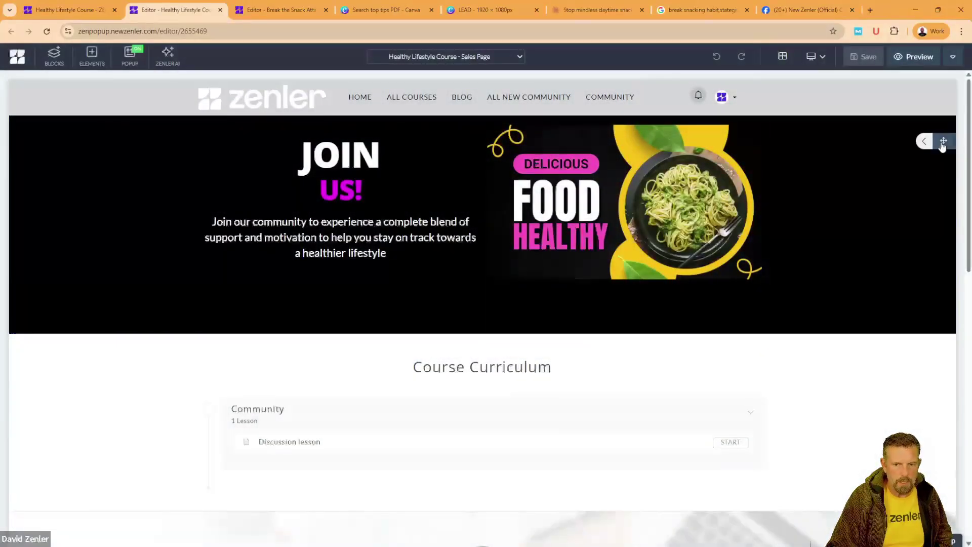
{"action": "left_click", "coordinate": [927, 142]}
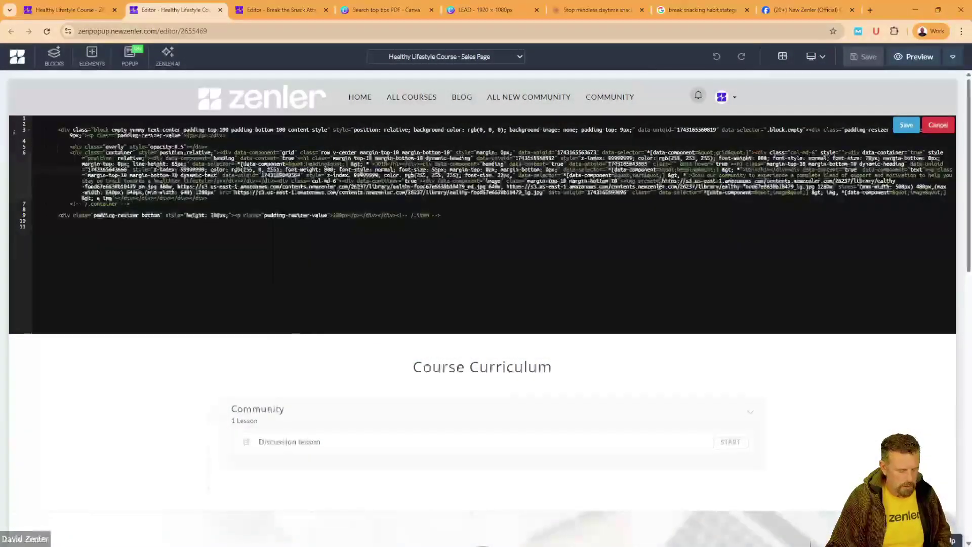
{"action": "key", "text": "ctrl+a"}
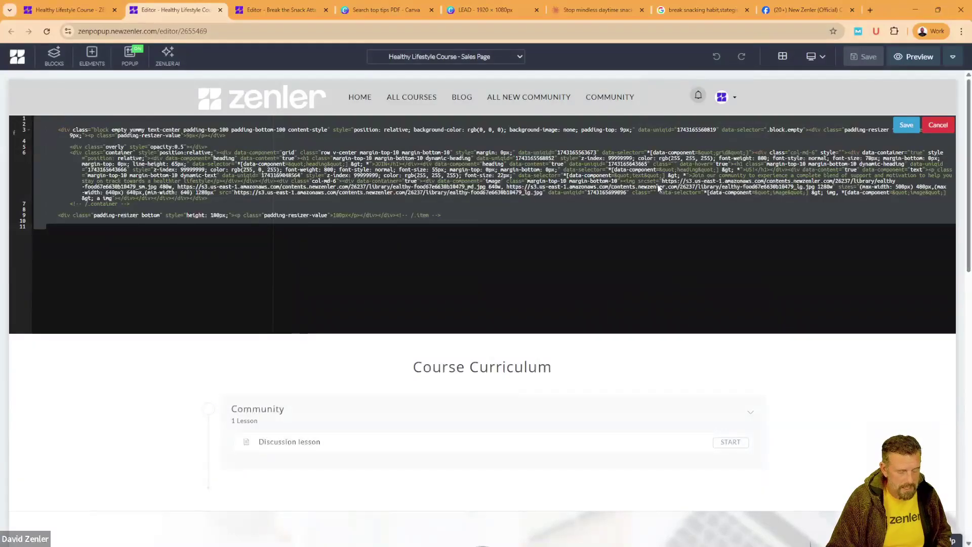
{"action": "left_click", "coordinate": [220, 10]}
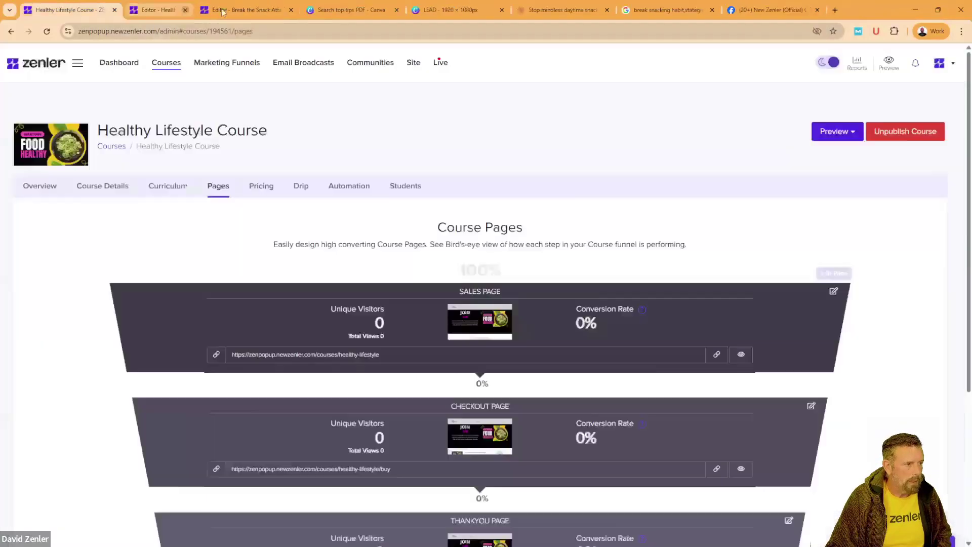
Step: From Marketing Funnels, open the Break the Snack Attack funnel and edit its Thank You Page step
{"action": "left_click", "coordinate": [227, 62]}
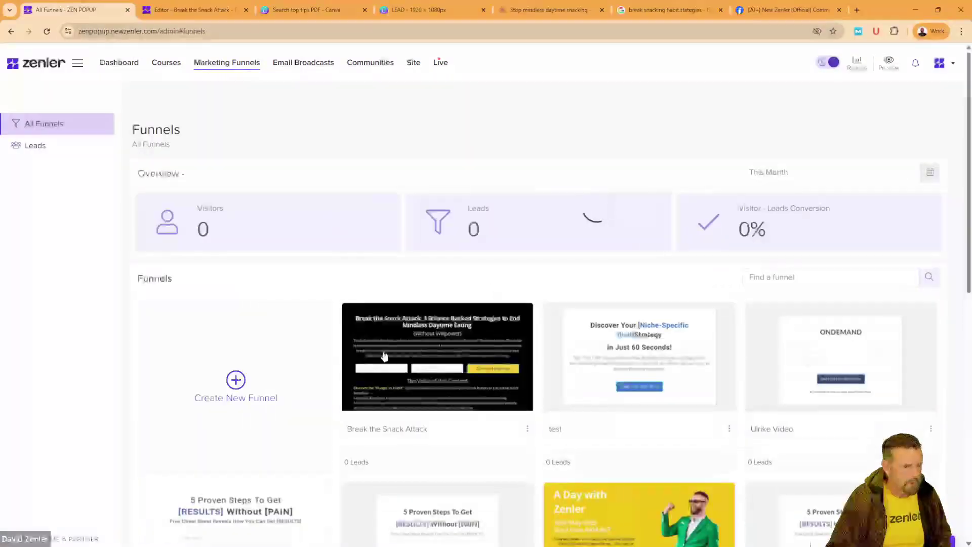
{"action": "left_click", "coordinate": [424, 321]}
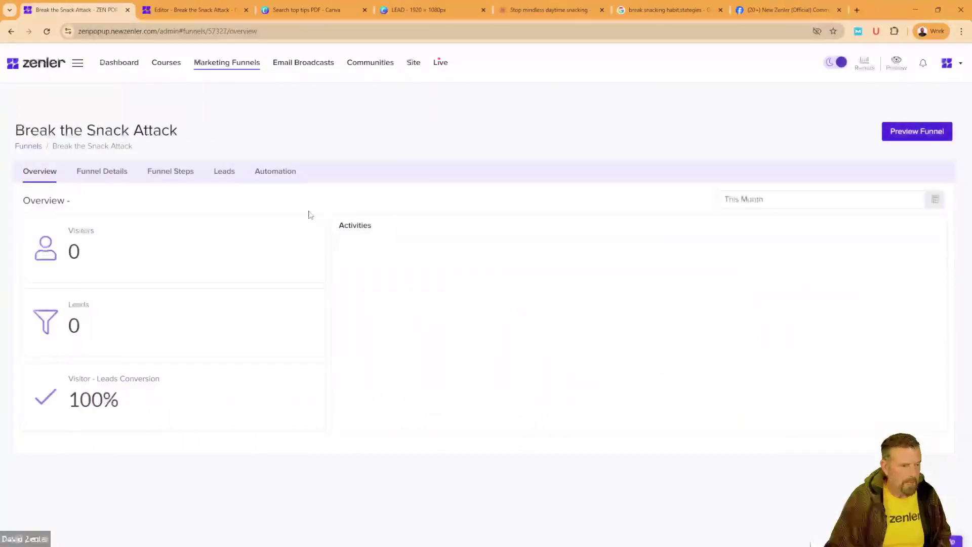
{"action": "left_click", "coordinate": [181, 172]}
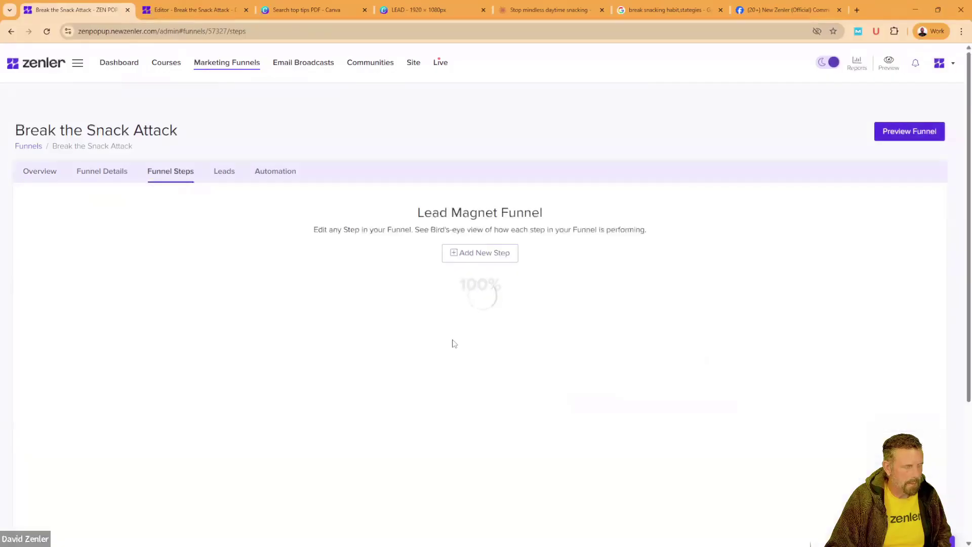
{"action": "scroll", "coordinate": [493, 287], "scroll_direction": "down", "scroll_amount": 4}
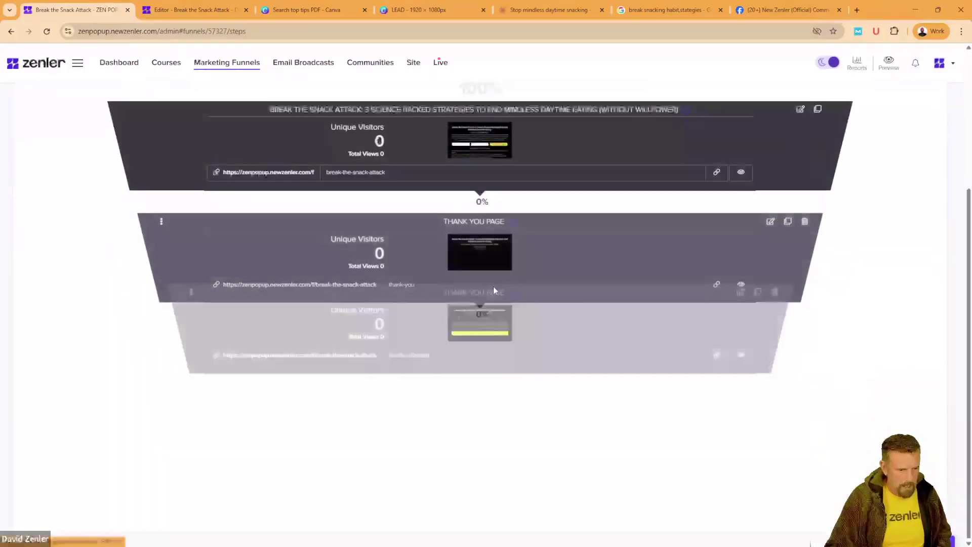
{"action": "left_click", "coordinate": [741, 336]}
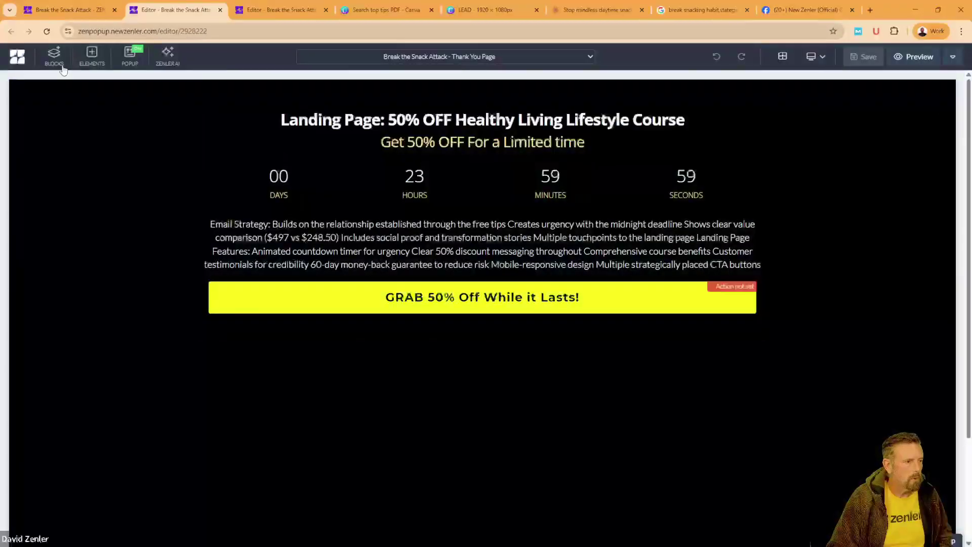
Step: Add an Empty Block at the top of the page and replace its HTML with the hero section code
{"action": "left_click", "coordinate": [54, 55]}
{"action": "left_click", "coordinate": [31, 156]}
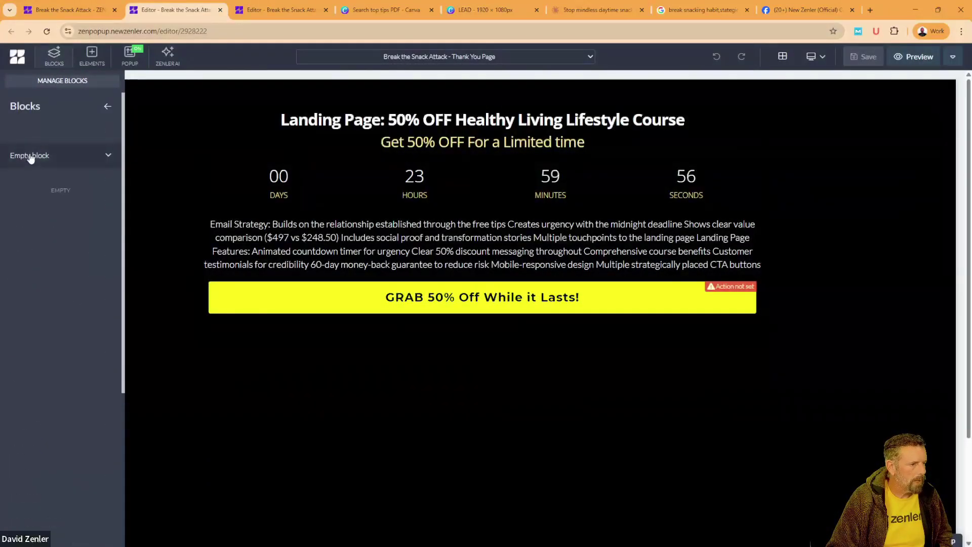
{"action": "left_click_drag", "start_coordinate": [61, 198], "coordinate": [89, 111]}
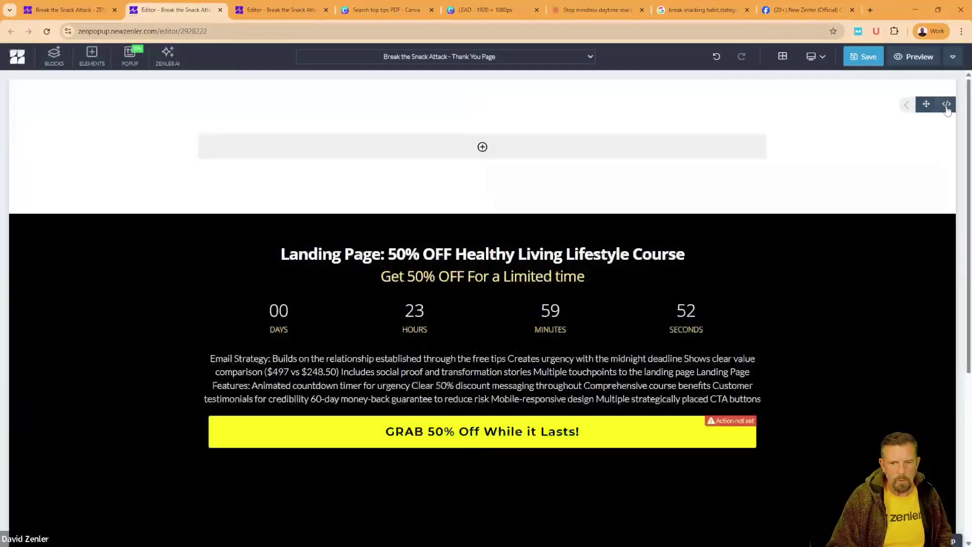
{"action": "left_click", "coordinate": [927, 105]}
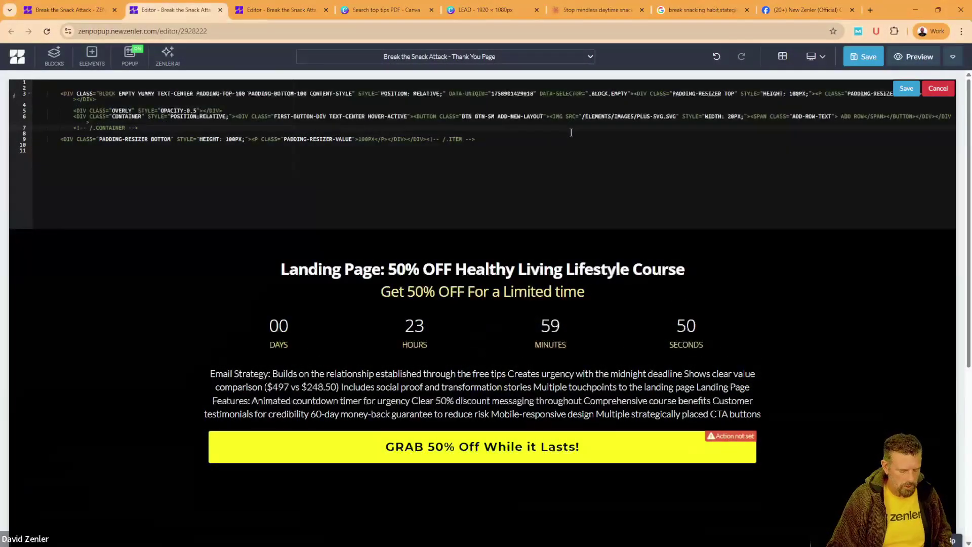
{"action": "key", "text": "ctrl+a"}
{"action": "key", "text": "Delete"}
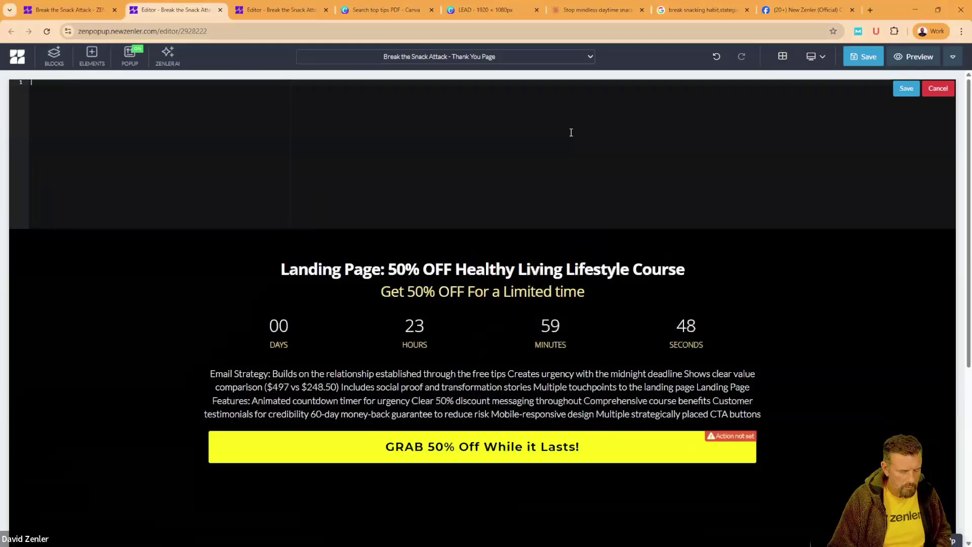
{"action": "key", "text": "ctrl+v"}
{"action": "left_click", "coordinate": [907, 88]}
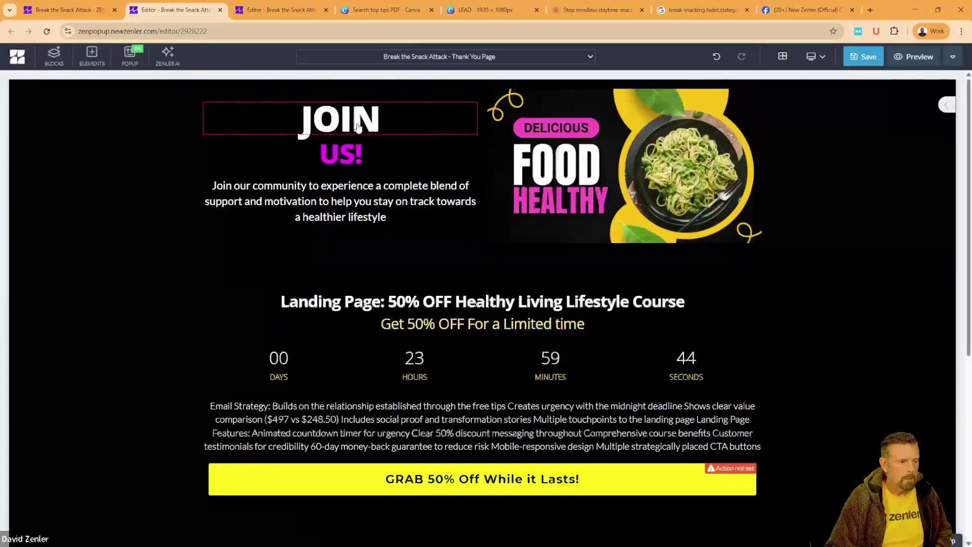
Step: Change the hero heading from JOIN US! to GRAB THE DEAL! and close the gap below it
{"action": "double_click", "coordinate": [358, 124]}
{"action": "type", "text": "GR"}
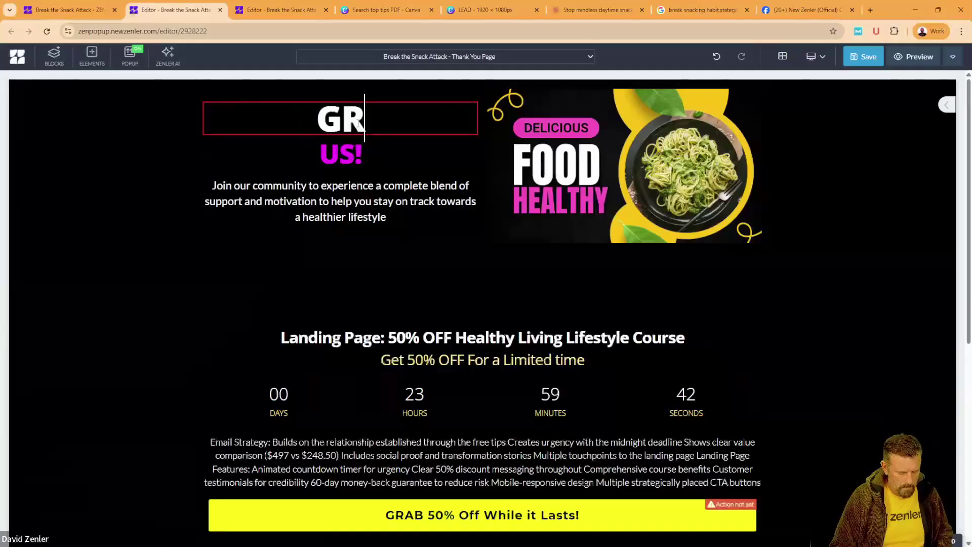
{"action": "type", "text": "AB THE"}
{"action": "left_click", "coordinate": [342, 155]}
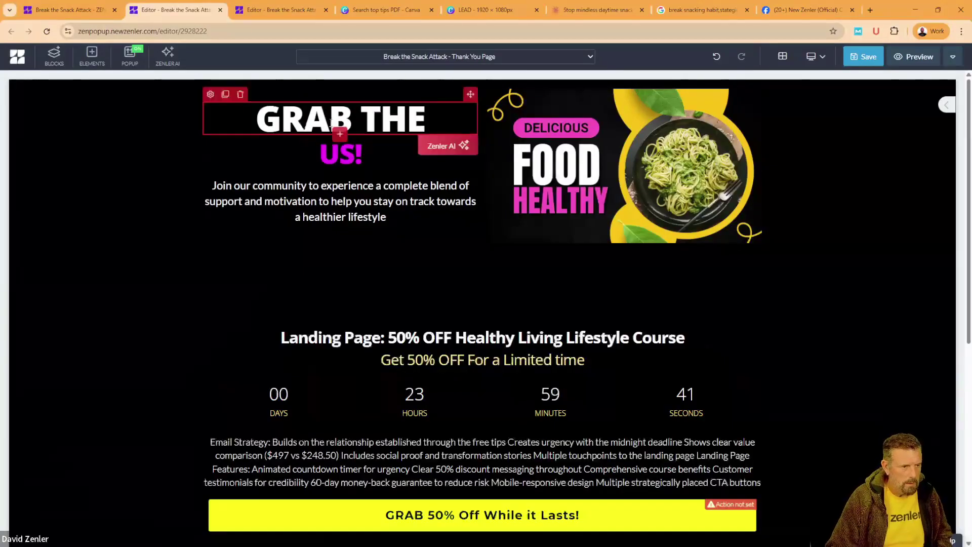
{"action": "double_click", "coordinate": [342, 155]}
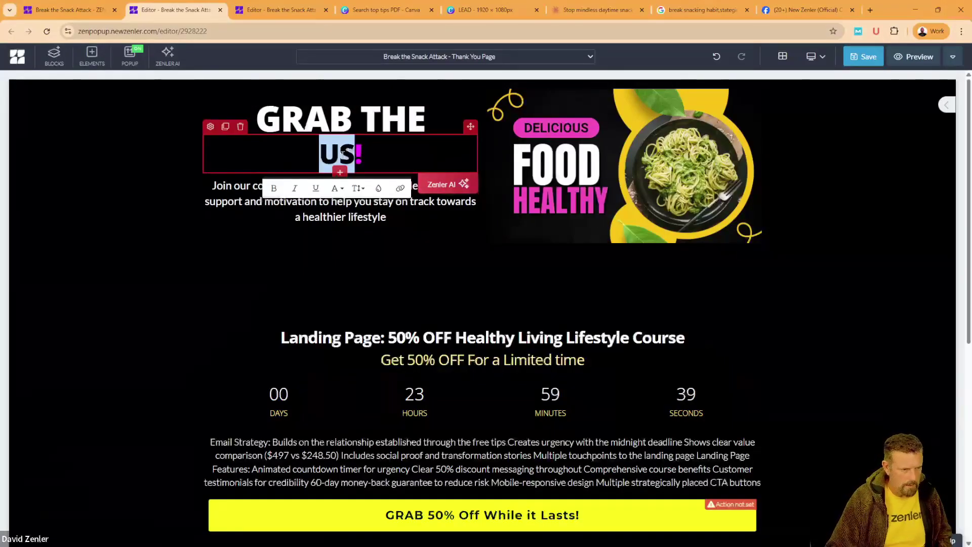
{"action": "type", "text": "DEAL!"}
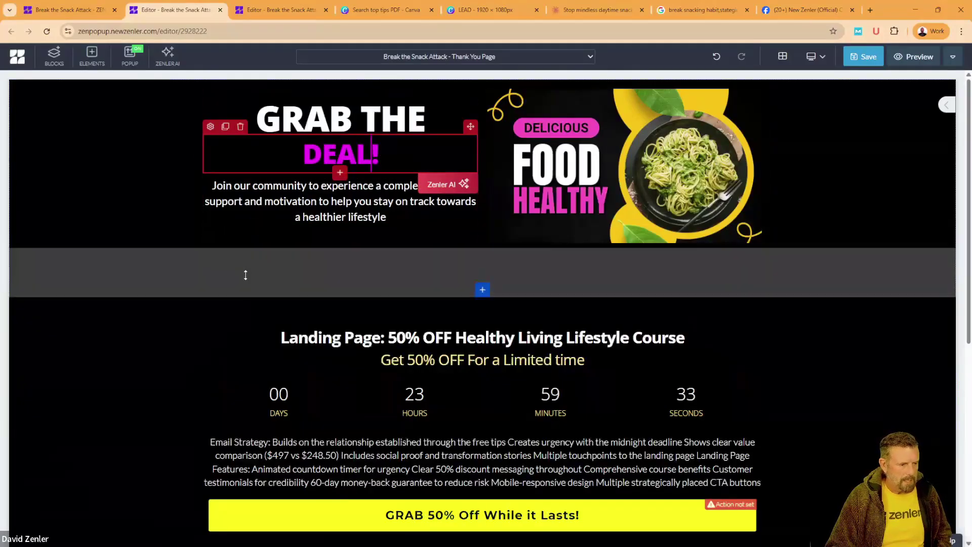
{"action": "left_click_drag", "start_coordinate": [244, 283], "coordinate": [243, 250]}
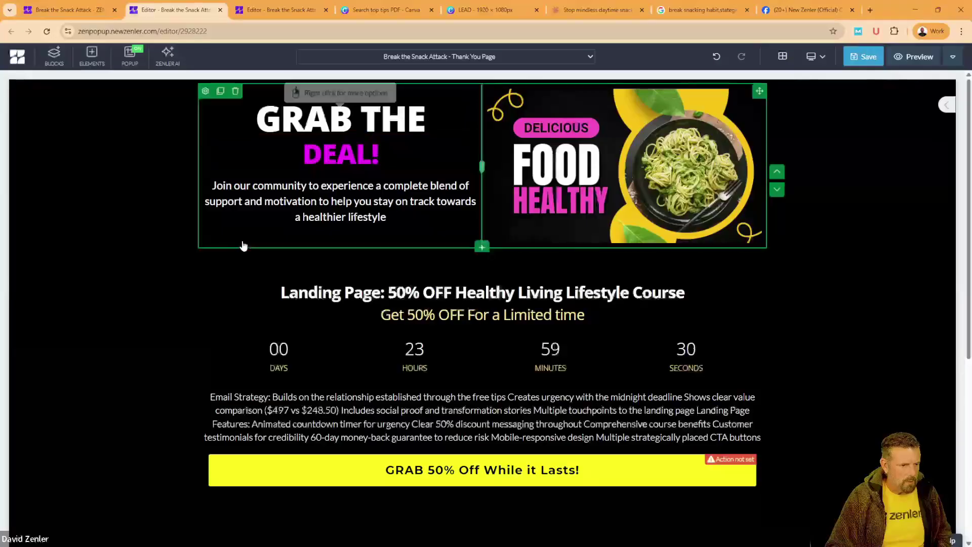
Step: Make the Landing Page offer heading yellow, 55 px with 60 px line height, and add bottom spacing
{"action": "left_click", "coordinate": [307, 300]}
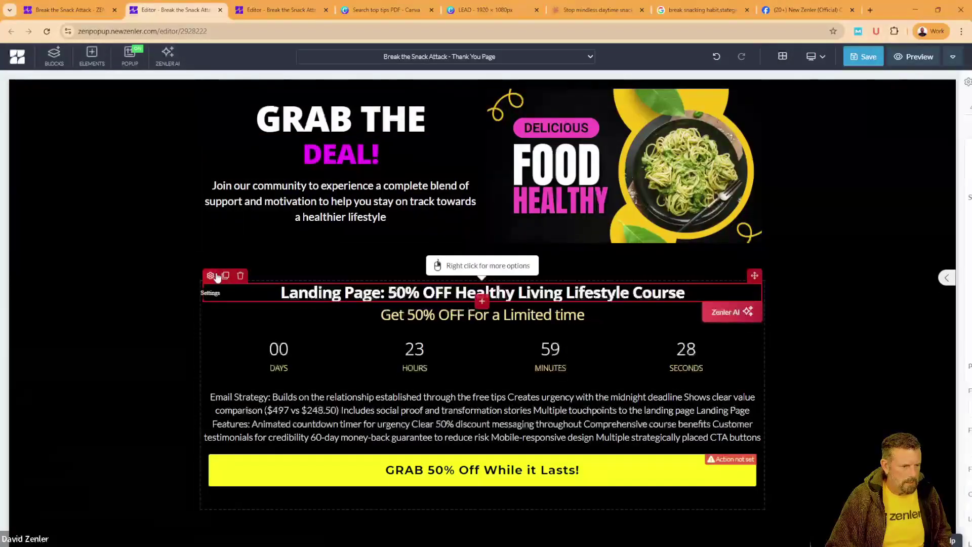
{"action": "scroll", "coordinate": [916, 402], "scroll_direction": "down", "scroll_amount": 3}
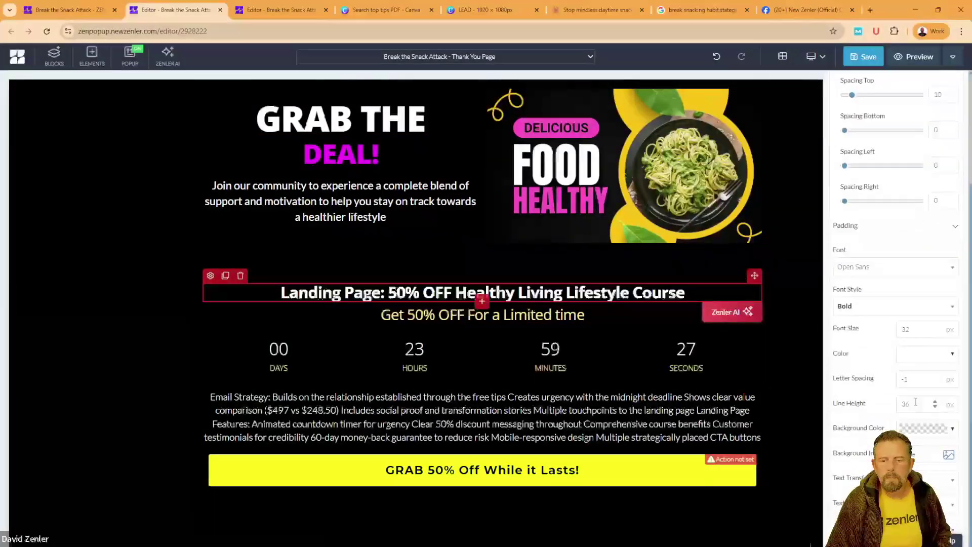
{"action": "left_click", "coordinate": [914, 361]}
{"action": "left_click", "coordinate": [816, 386]}
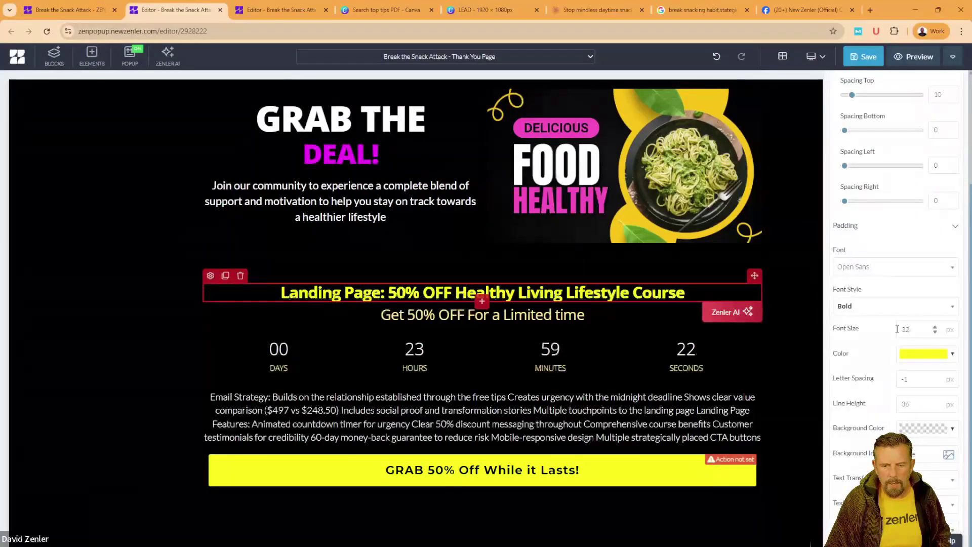
{"action": "type", "text": "55"}
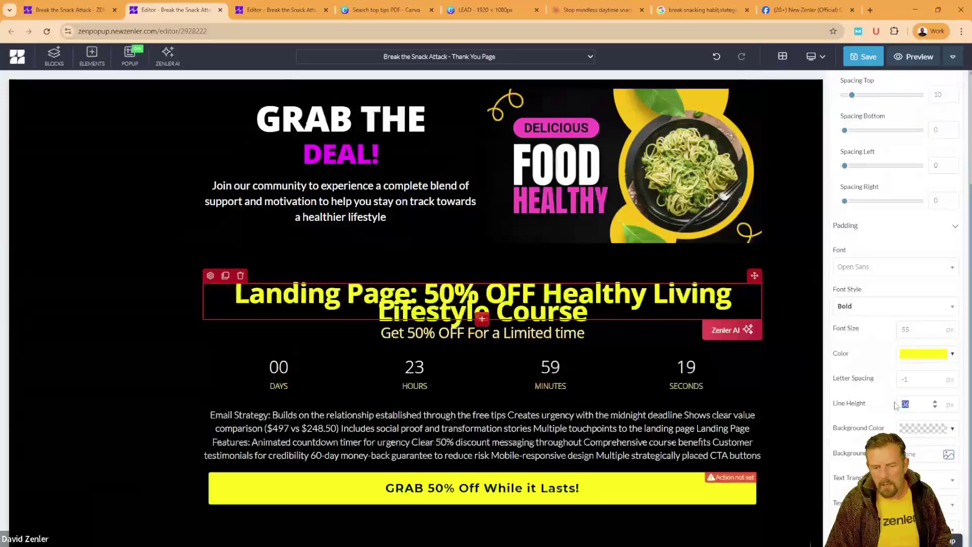
{"action": "type", "text": "60"}
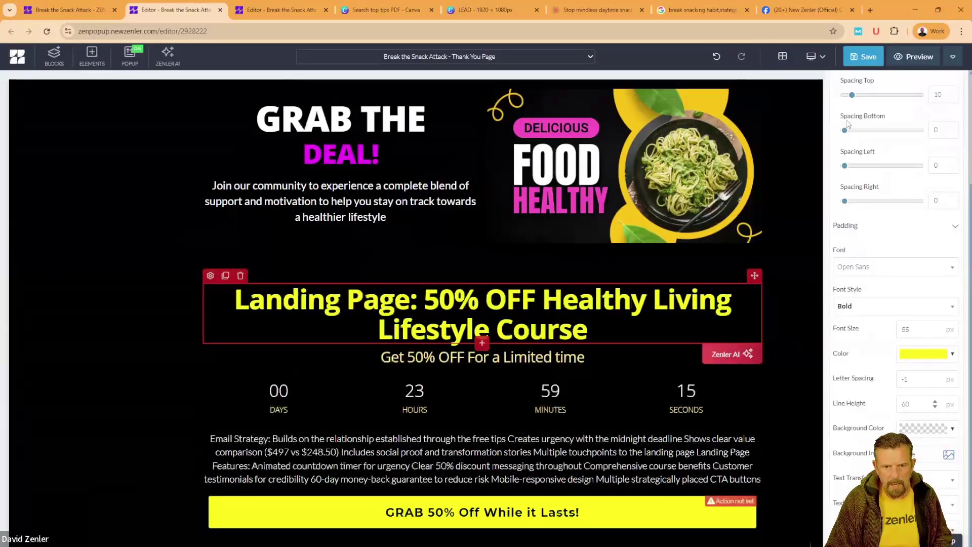
{"action": "left_click_drag", "start_coordinate": [846, 133], "coordinate": [861, 131]}
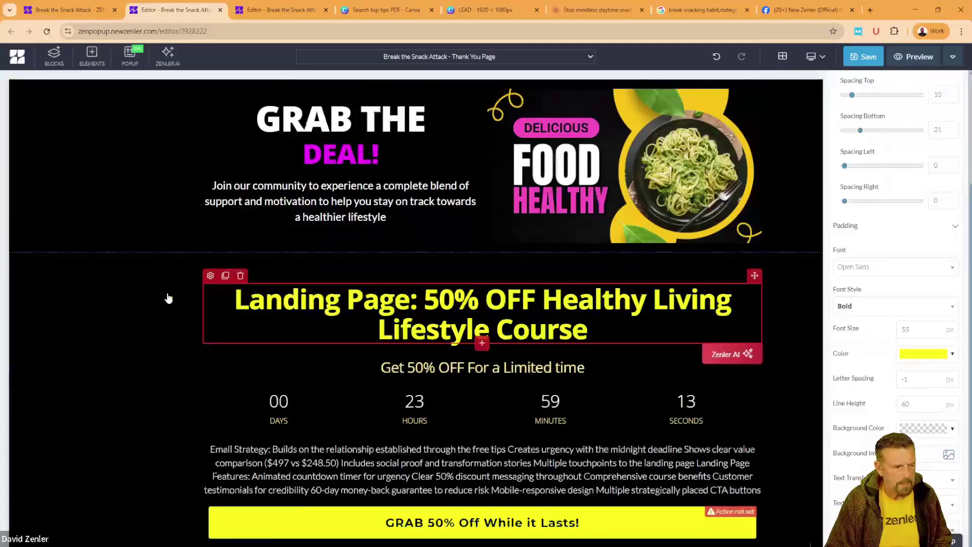
{"action": "left_click", "coordinate": [110, 322]}
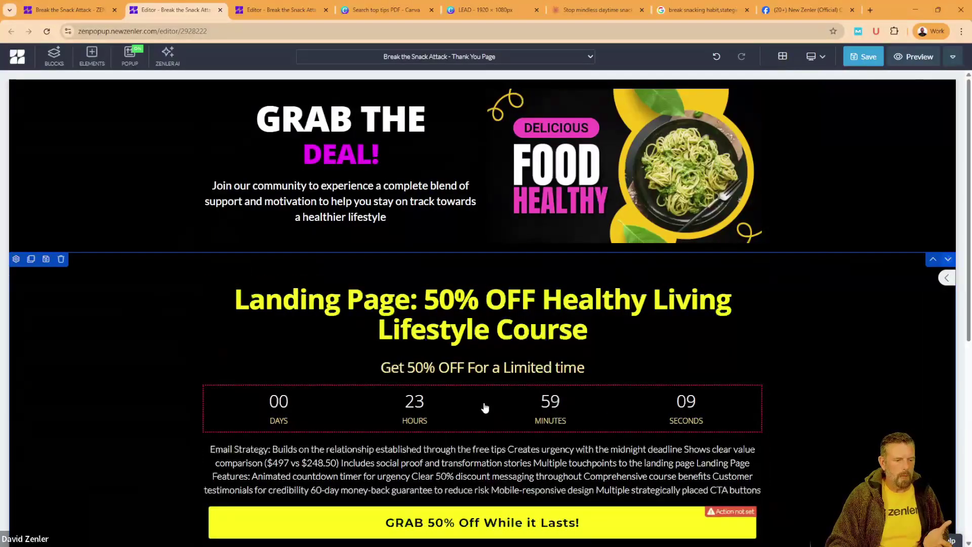
{"action": "scroll", "coordinate": [775, 364], "scroll_direction": "down", "scroll_amount": 1}
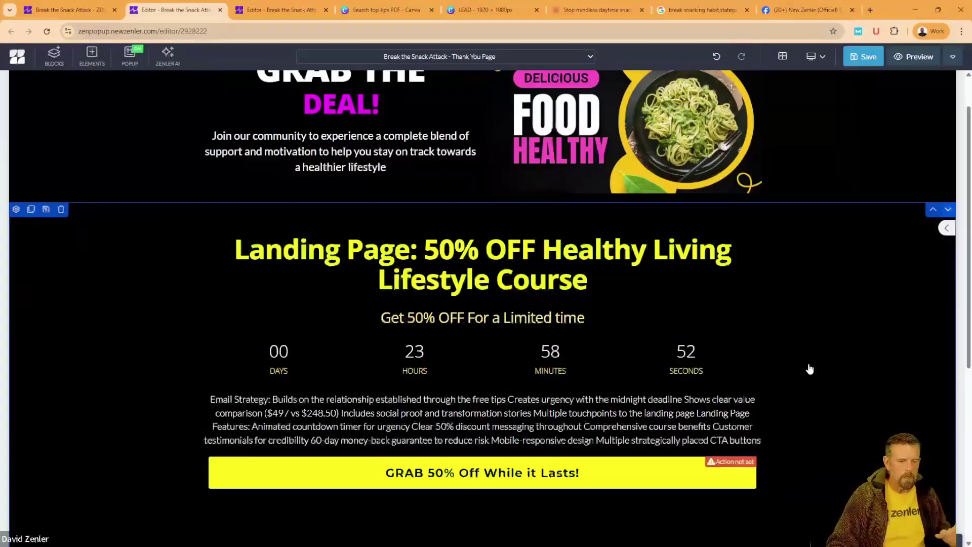
{"action": "left_click", "coordinate": [746, 365]}
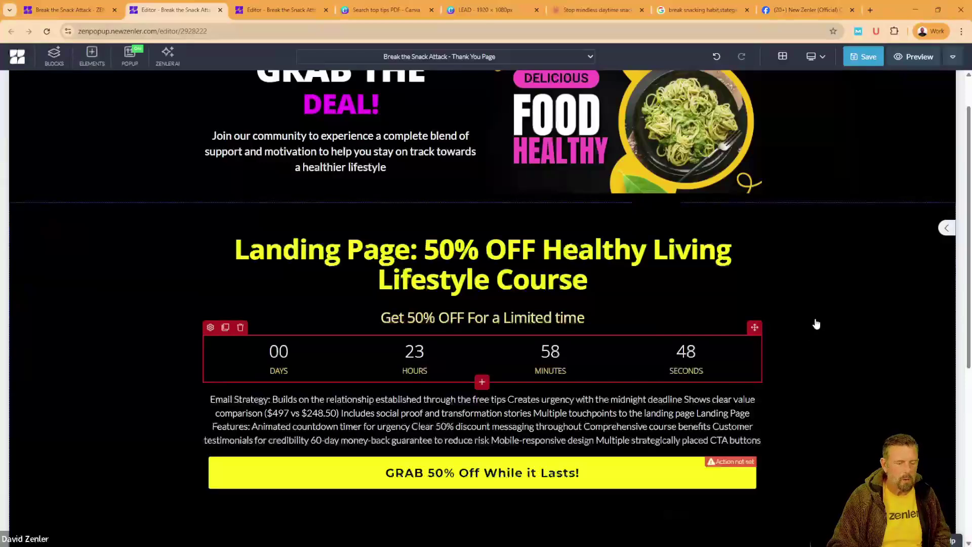
{"action": "left_click", "coordinate": [403, 475]}
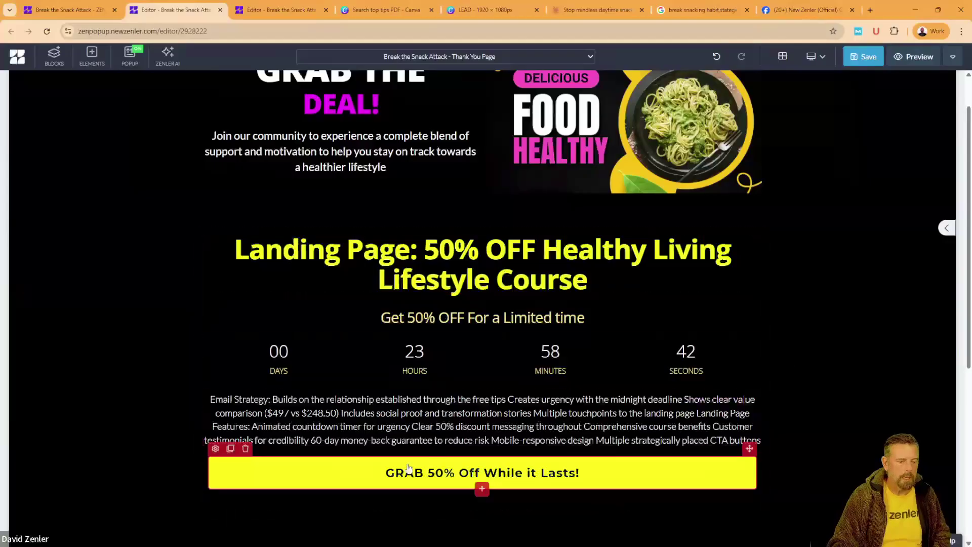
Step: Duplicate the GRAB 50% Off button under the hero blurb and give it a yellow border and background
{"action": "left_click", "coordinate": [231, 450]}
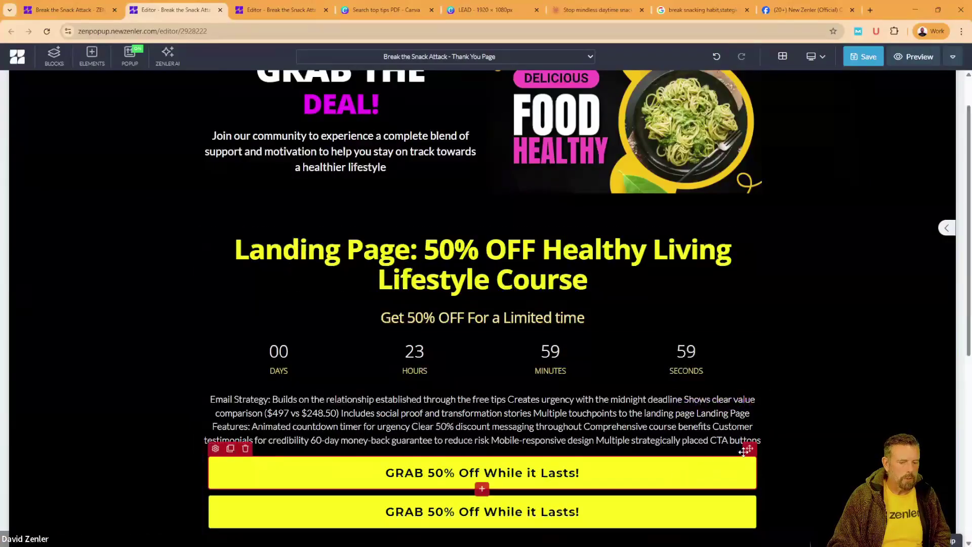
{"action": "mouse_move", "coordinate": [744, 450]}
{"action": "left_mouse_down"}
{"action": "mouse_move", "coordinate": [554, 222]}
{"action": "mouse_move", "coordinate": [354, 170]}
{"action": "left_mouse_up"}
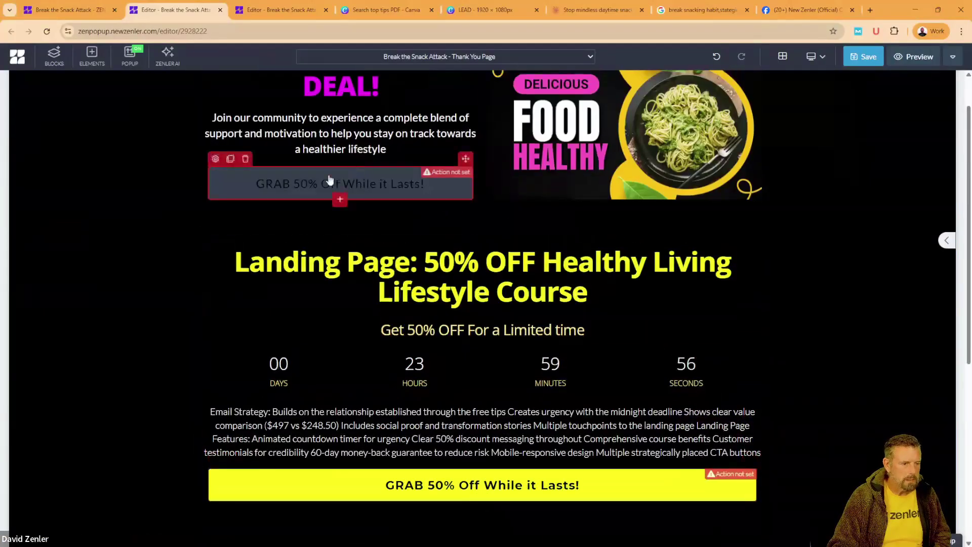
{"action": "left_click", "coordinate": [217, 160]}
{"action": "scroll", "coordinate": [894, 346], "scroll_direction": "down", "scroll_amount": 5}
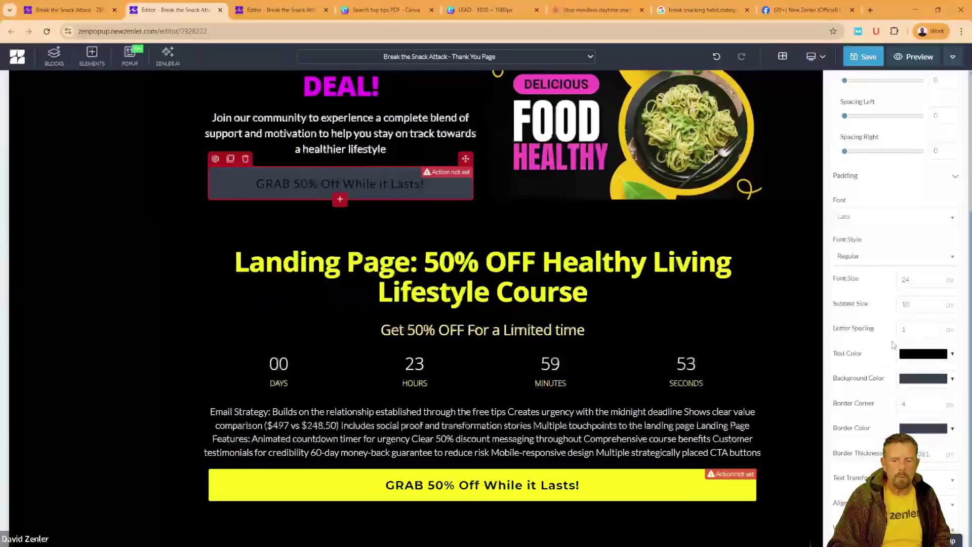
{"action": "left_click", "coordinate": [911, 431]}
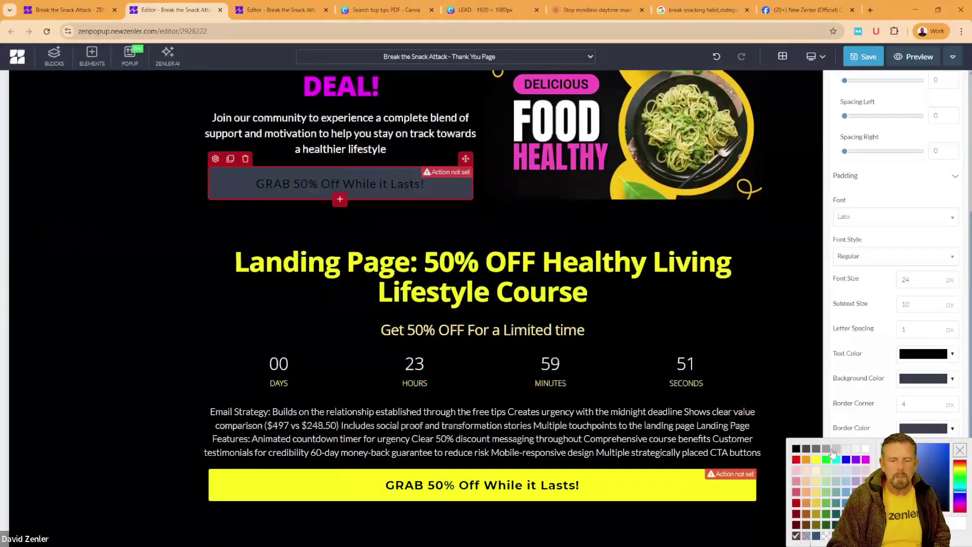
{"action": "left_click", "coordinate": [816, 460]}
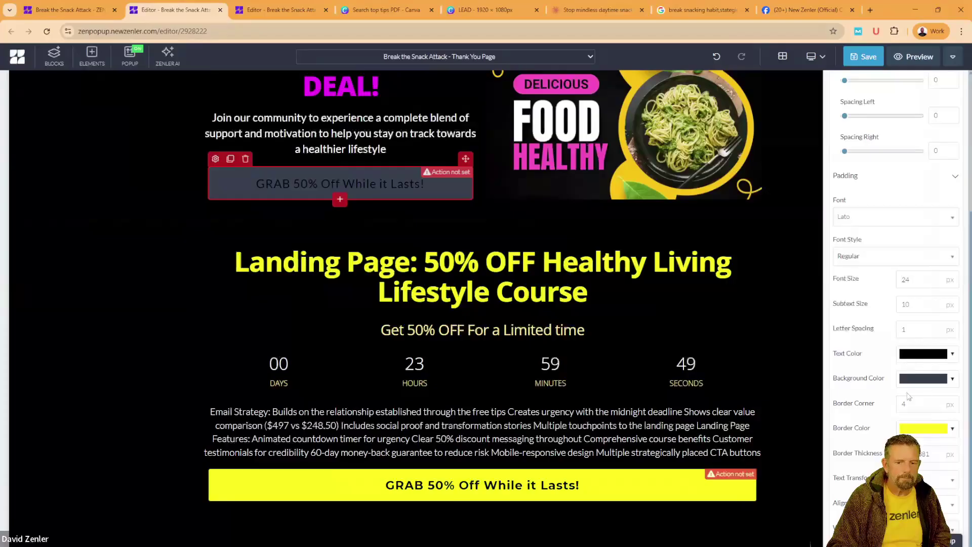
{"action": "left_click", "coordinate": [912, 380]}
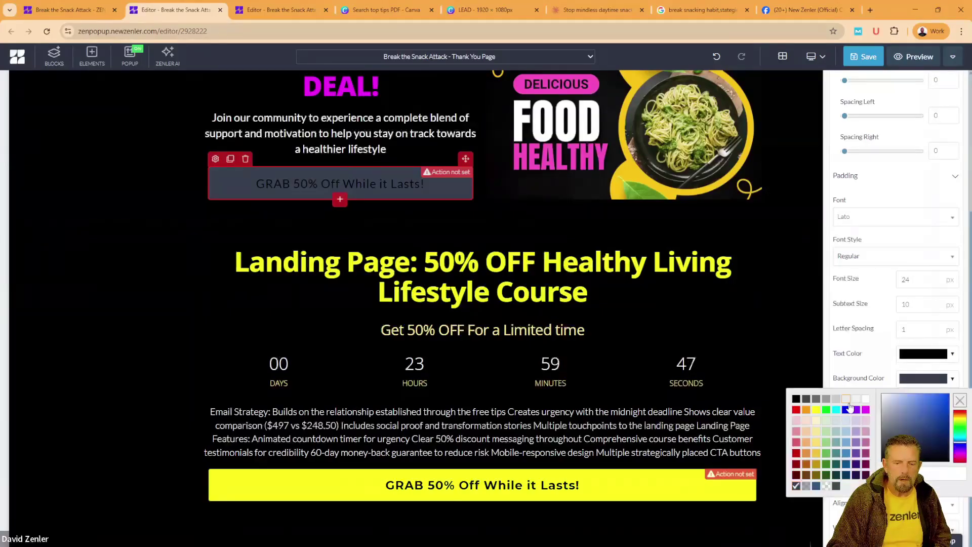
{"action": "left_click", "coordinate": [816, 411]}
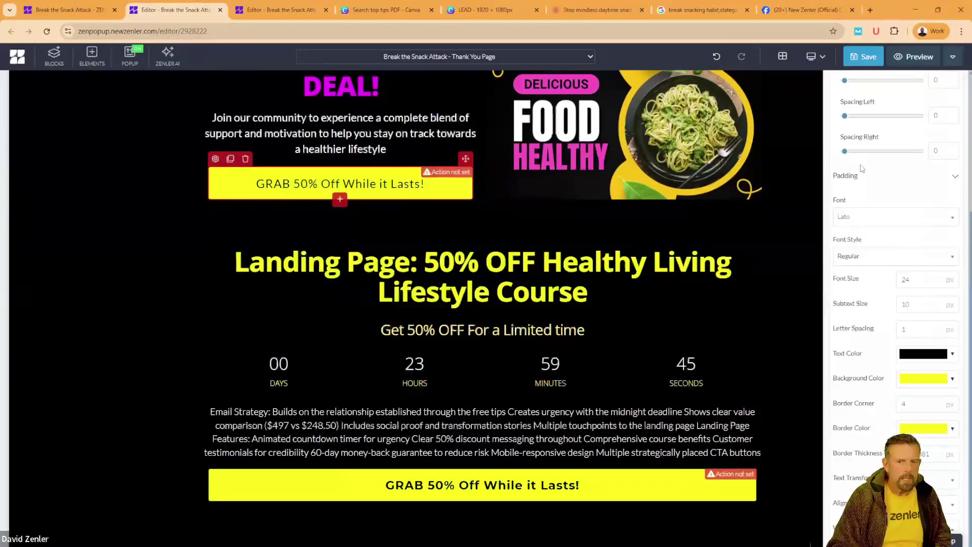
Step: Relabel the top button "50% Off this course!" and save the page
{"action": "scroll", "coordinate": [863, 169], "scroll_direction": "up", "scroll_amount": 5}
{"action": "left_click", "coordinate": [888, 105]}
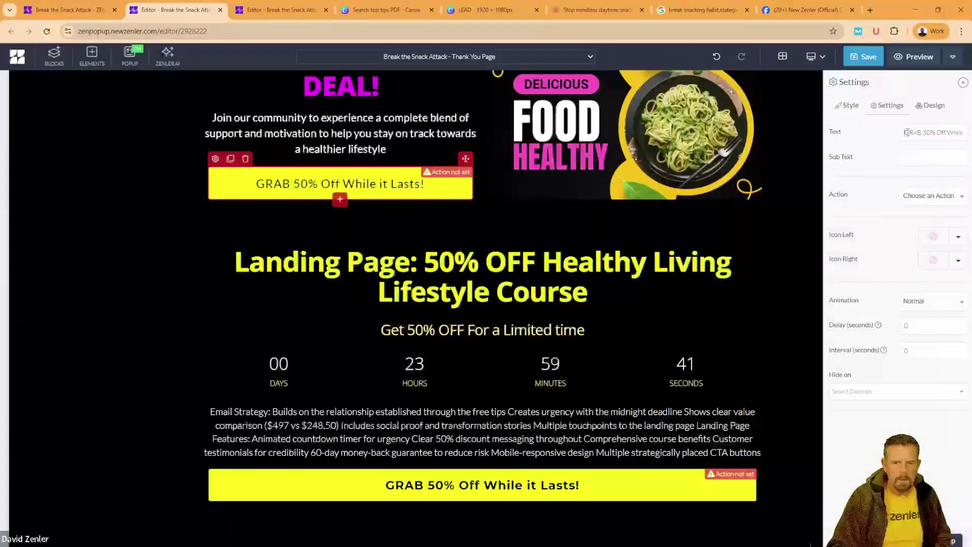
{"action": "left_click_drag", "start_coordinate": [925, 131], "coordinate": [963, 132]}
{"action": "type", "text": "50% O"}
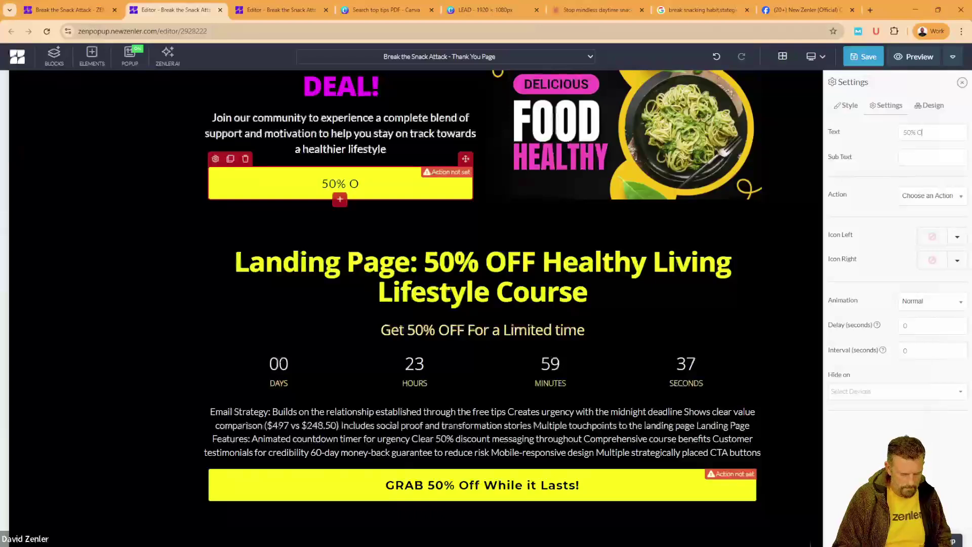
{"action": "type", "text": "ff"}
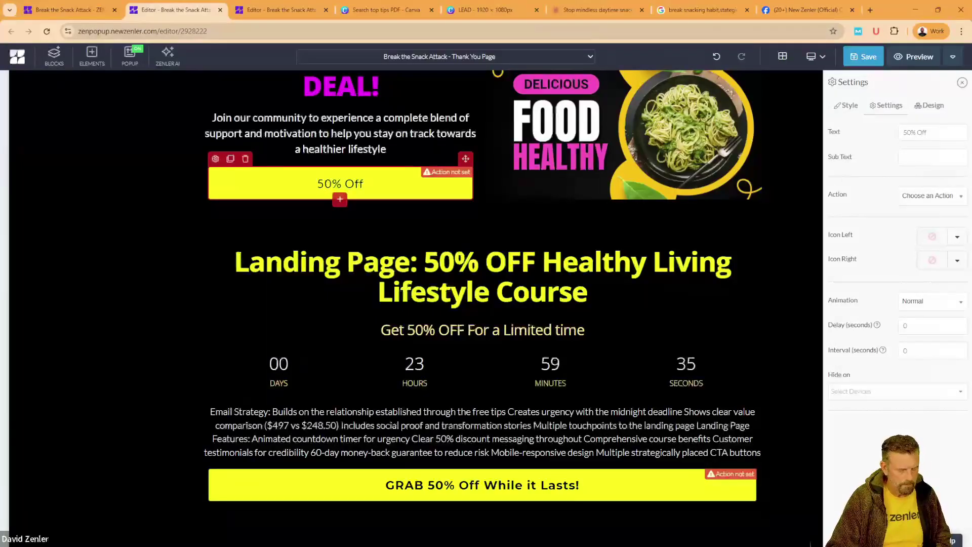
{"action": "type", "text": " this course"}
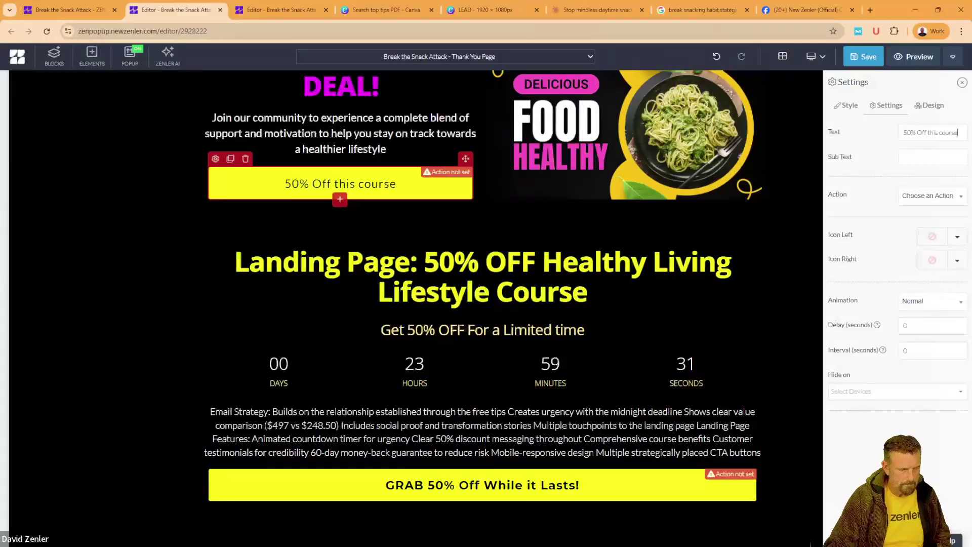
{"action": "type", "text": "!"}
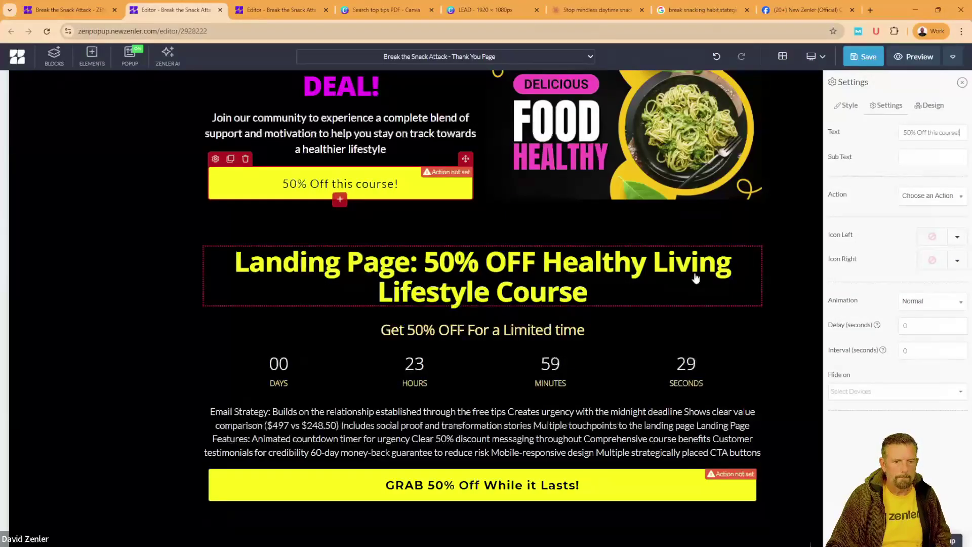
{"action": "key", "text": "ctrl+s"}
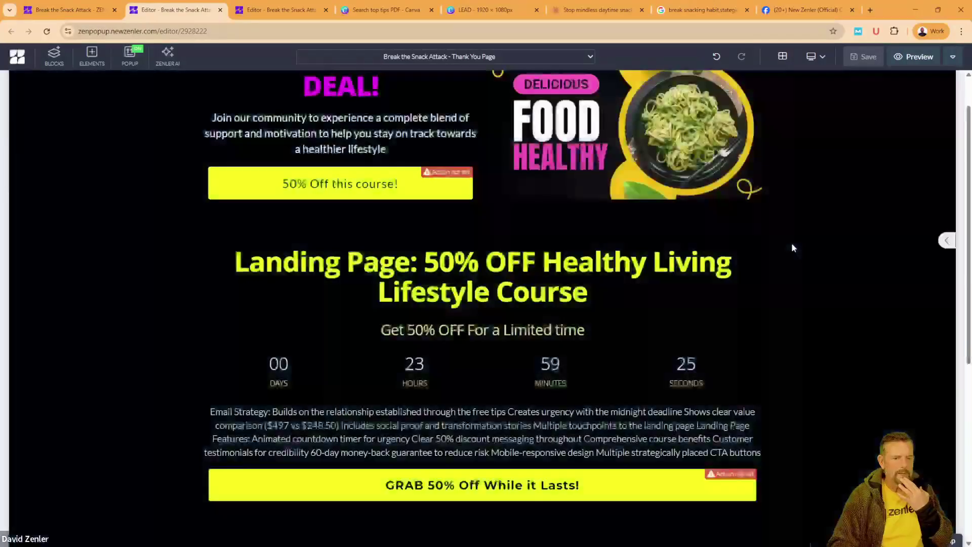
Step: Preview the saved thank-you page in a new browser tab
{"action": "left_click", "coordinate": [919, 57]}
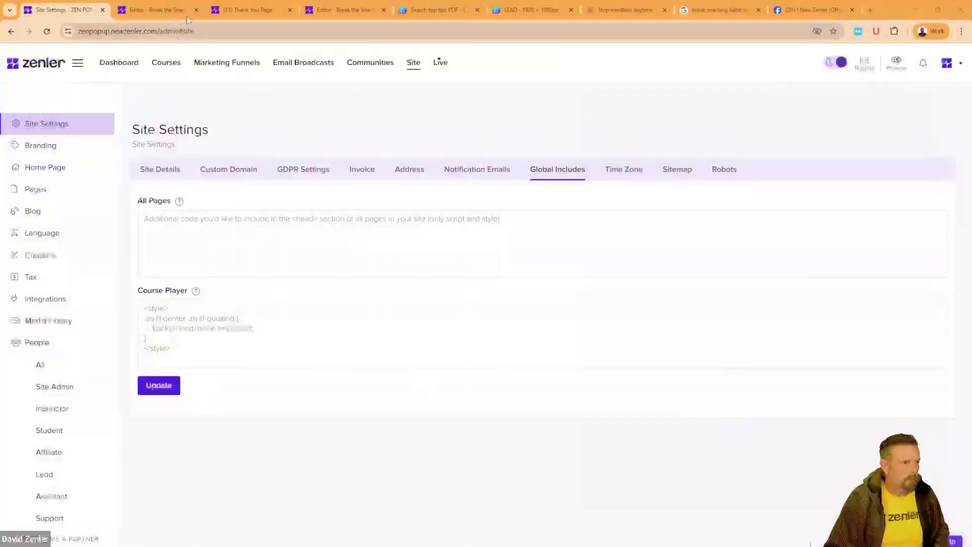
Step: Reload the thank-you page preview to check it, then go back to the Site Settings tab
{"action": "left_click", "coordinate": [247, 10]}
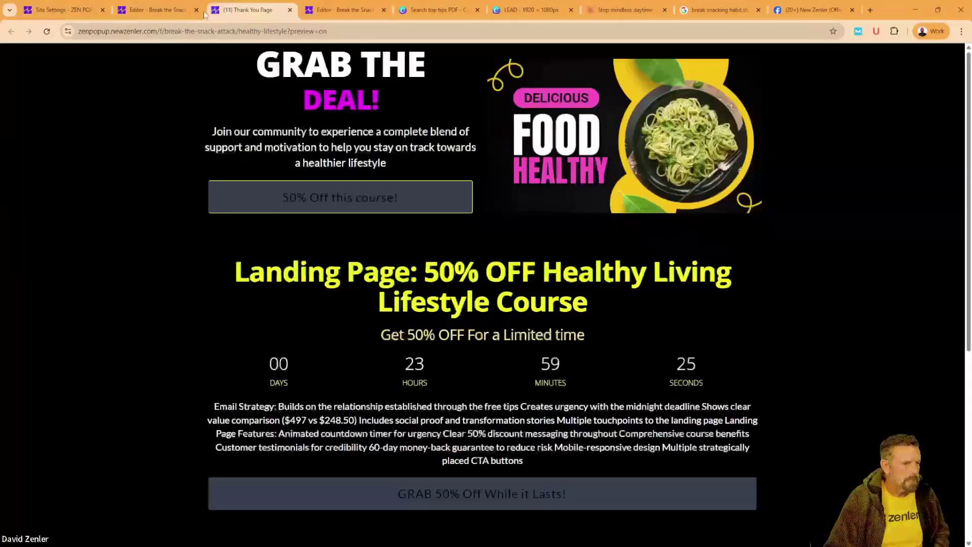
{"action": "left_click", "coordinate": [47, 32]}
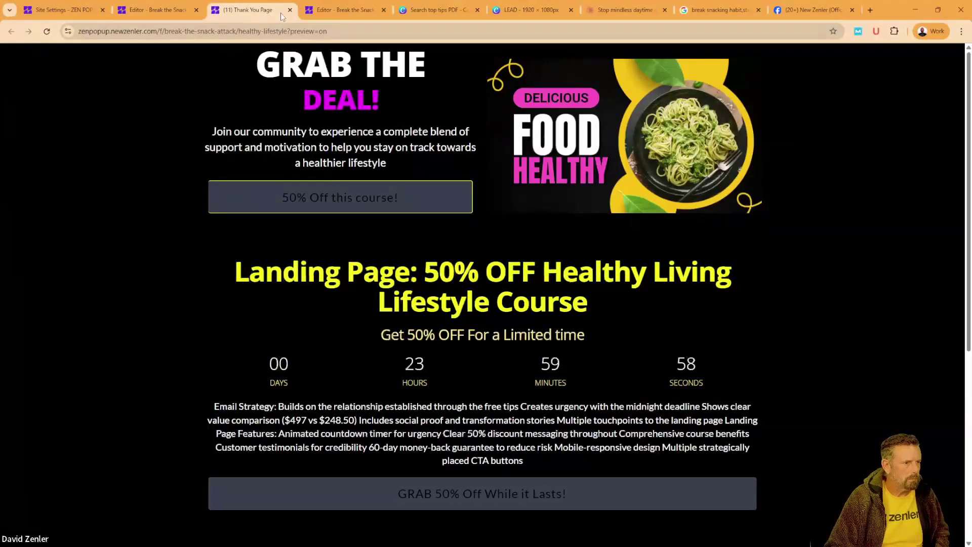
{"action": "left_click", "coordinate": [157, 10]}
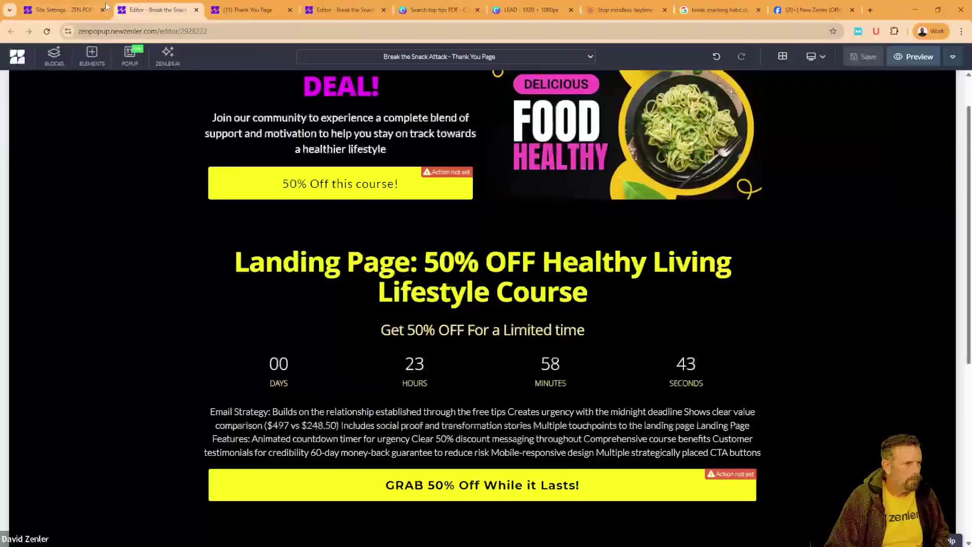
{"action": "left_click", "coordinate": [86, 9]}
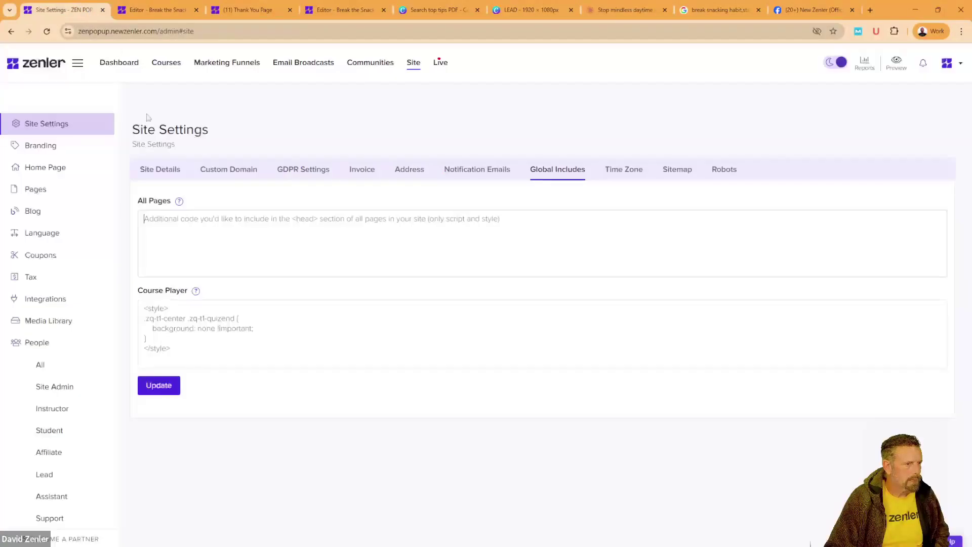
Step: In Branding, set the body Button Color to yellow #ffe600
{"action": "left_click", "coordinate": [64, 146]}
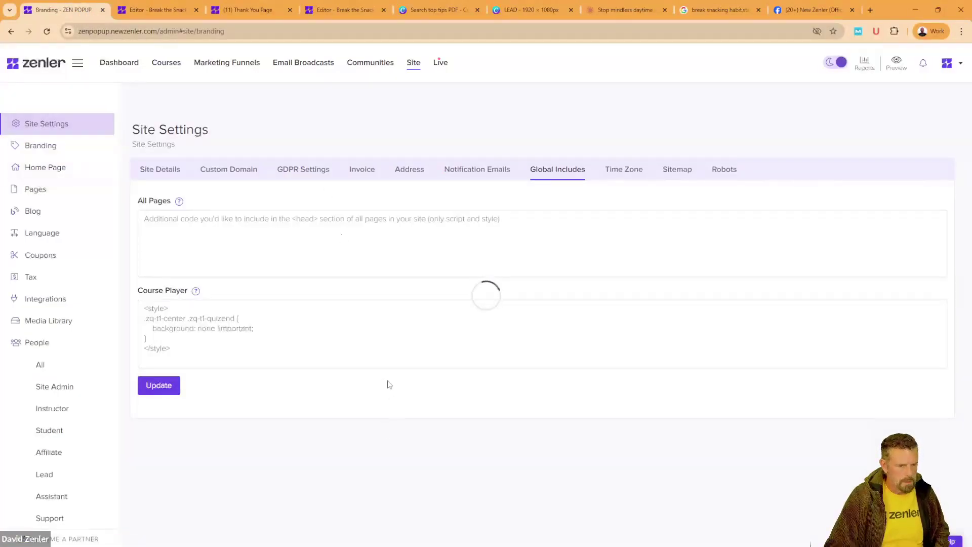
{"action": "scroll", "coordinate": [386, 383], "scroll_direction": "down", "scroll_amount": 15}
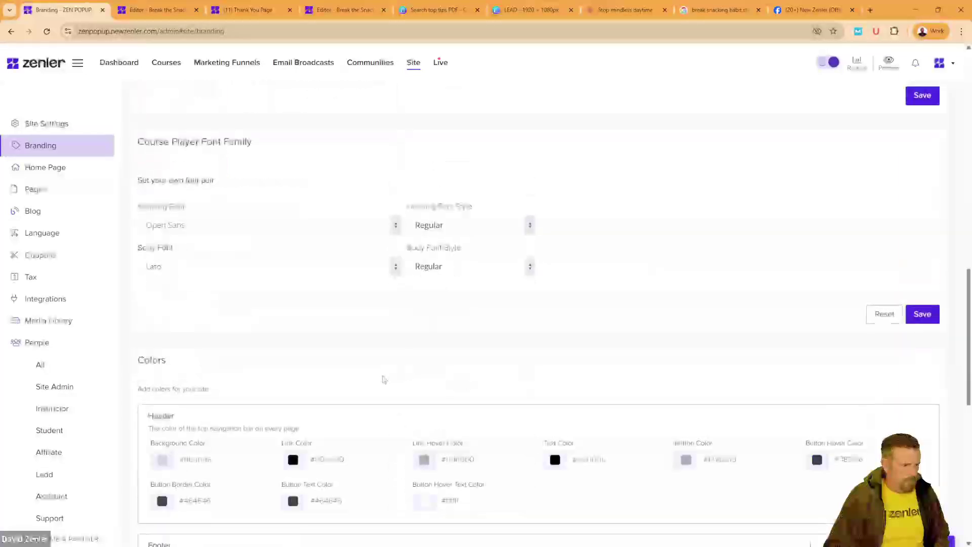
{"action": "scroll", "coordinate": [384, 379], "scroll_direction": "down", "scroll_amount": 4}
{"action": "scroll", "coordinate": [383, 379], "scroll_direction": "down", "scroll_amount": 3}
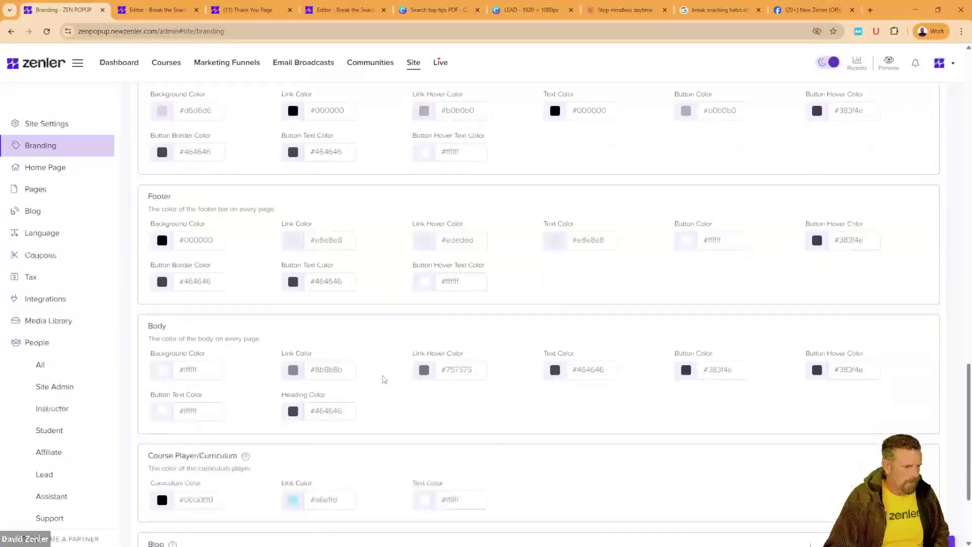
{"action": "scroll", "coordinate": [383, 379], "scroll_direction": "down", "scroll_amount": 1}
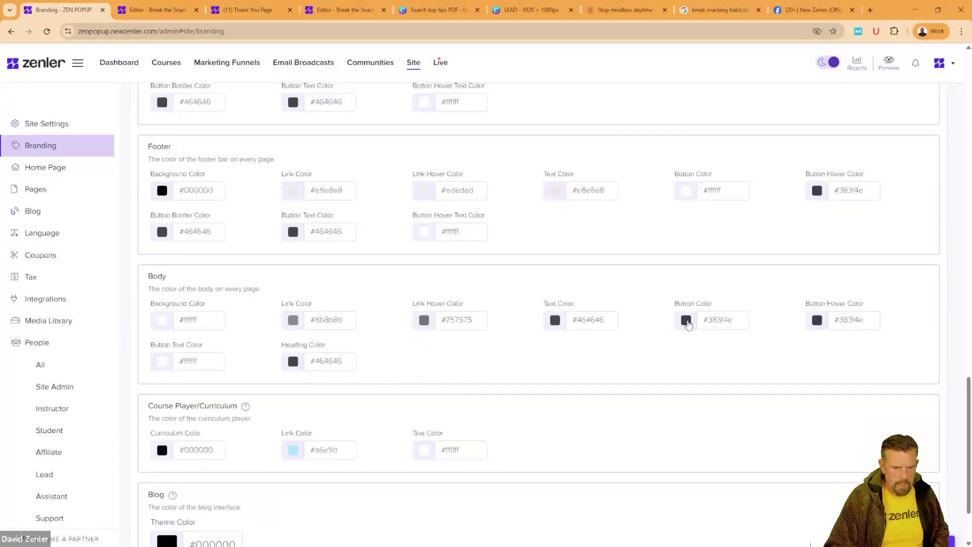
{"action": "left_click", "coordinate": [686, 321]}
{"action": "left_click", "coordinate": [690, 371]}
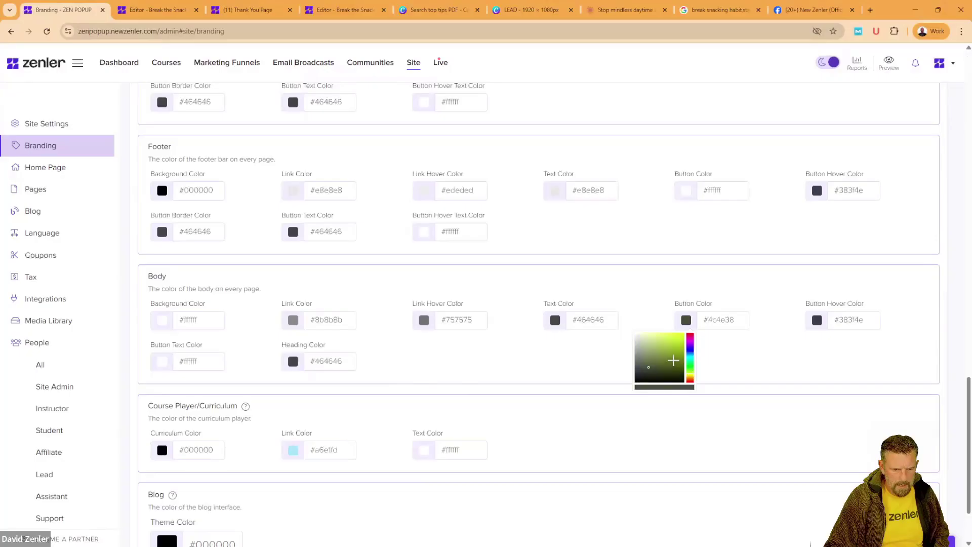
{"action": "left_click", "coordinate": [683, 334]}
{"action": "left_click", "coordinate": [691, 373]}
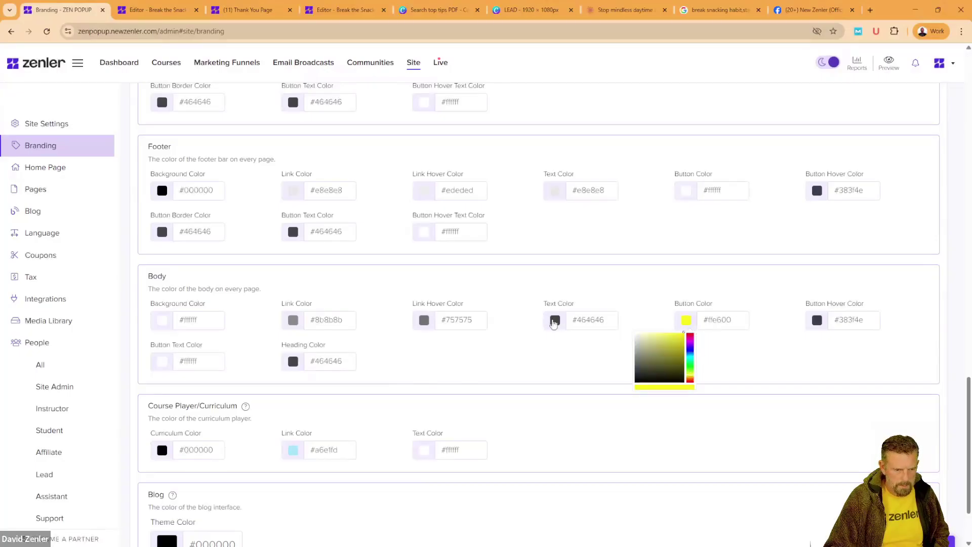
Step: Set the body Link Color to white #ffffff, save, and reload the preview to see yellow buttons
{"action": "left_click", "coordinate": [293, 320]}
{"action": "left_click_drag", "start_coordinate": [267, 342], "coordinate": [234, 330]}
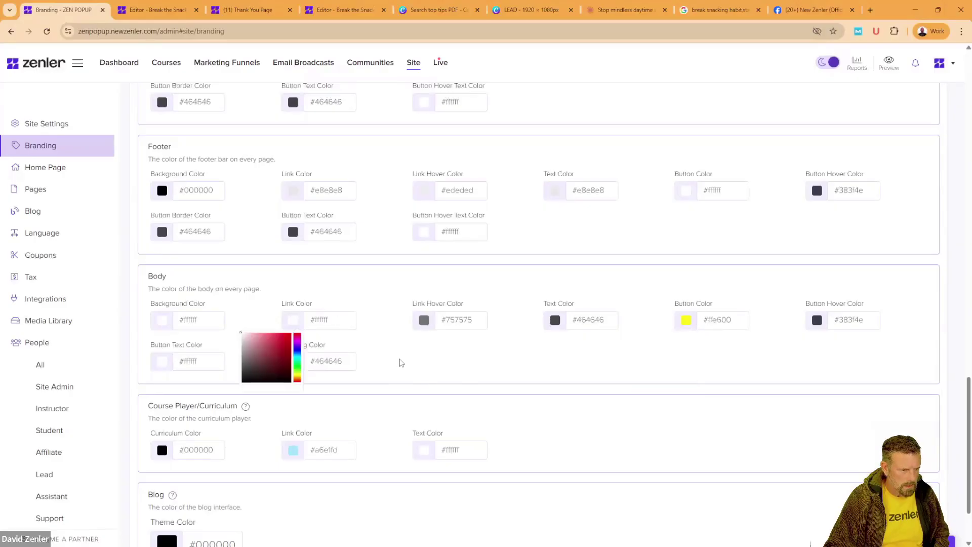
{"action": "scroll", "coordinate": [506, 366], "scroll_direction": "down", "scroll_amount": 2}
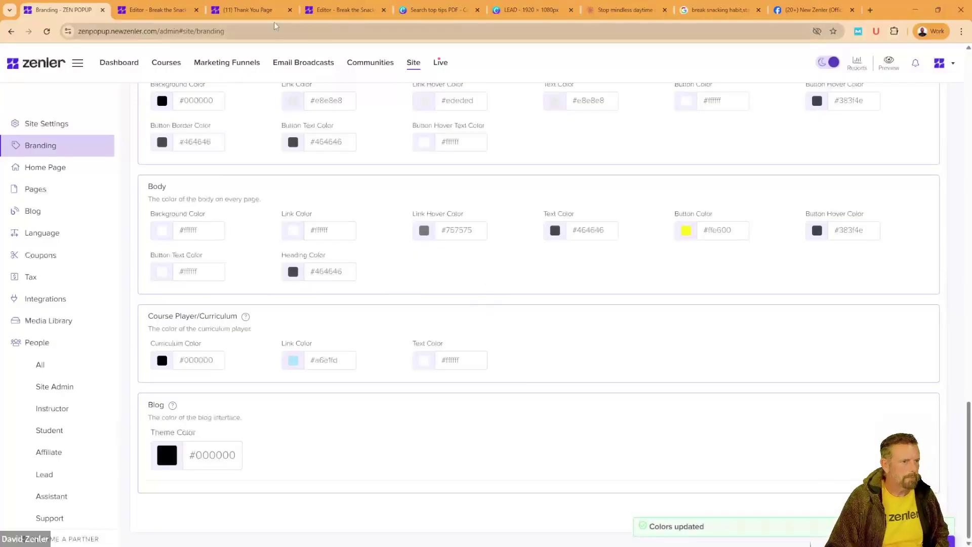
{"action": "left_click", "coordinate": [218, 17]}
{"action": "left_click", "coordinate": [47, 31]}
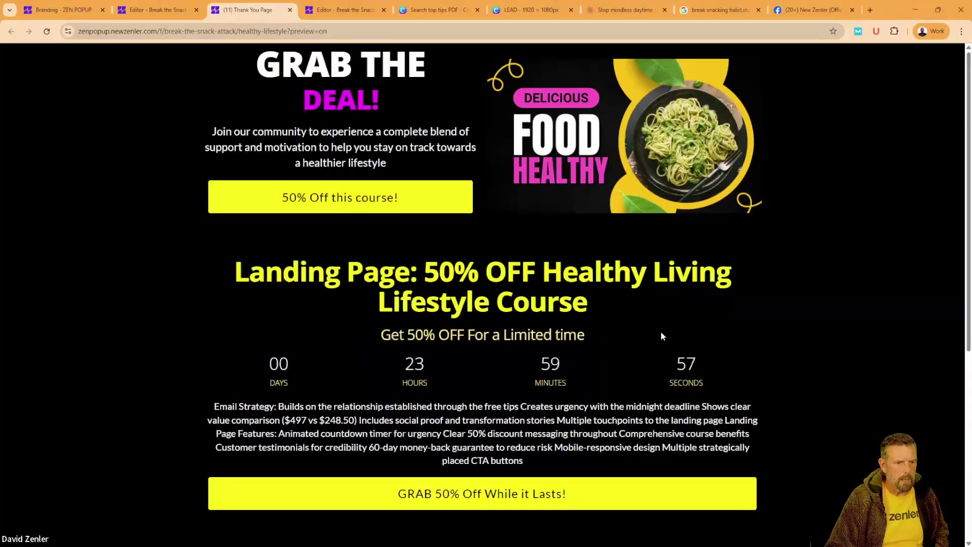
Step: Inspect the All Pages custom code in Global Includes, open Marketing Funnels, then switch to Canva's LEAD diagram
{"action": "left_click", "coordinate": [140, 11]}
{"action": "left_click", "coordinate": [62, 10]}
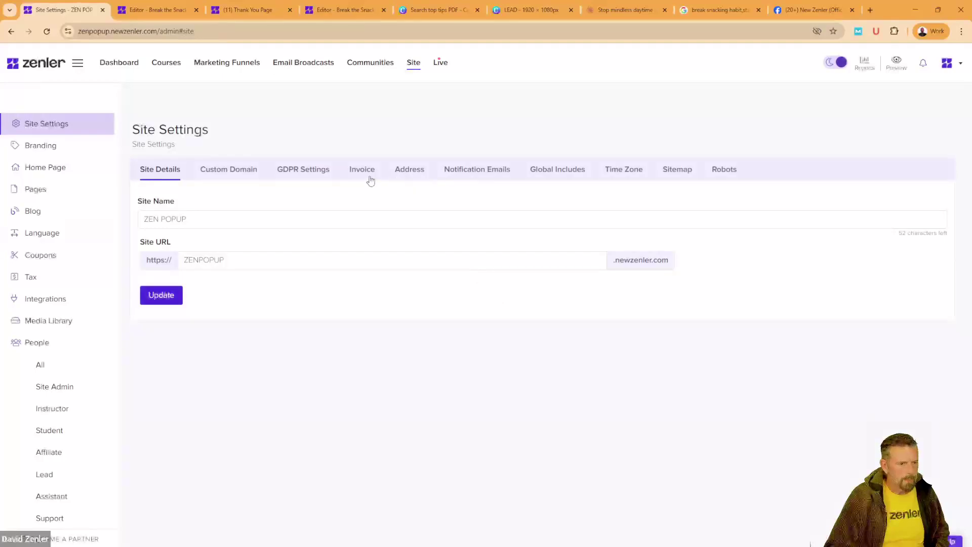
{"action": "left_click", "coordinate": [556, 169]}
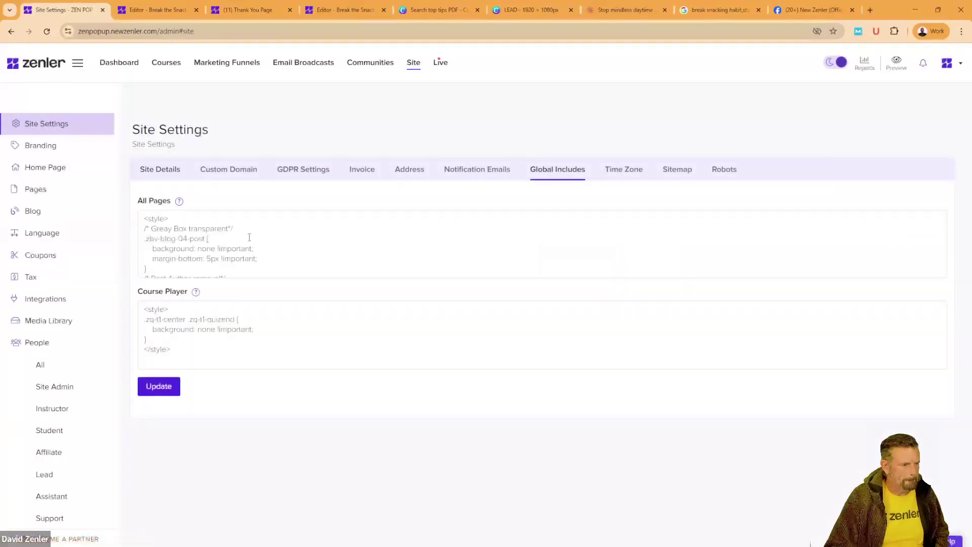
{"action": "left_click", "coordinate": [256, 235]}
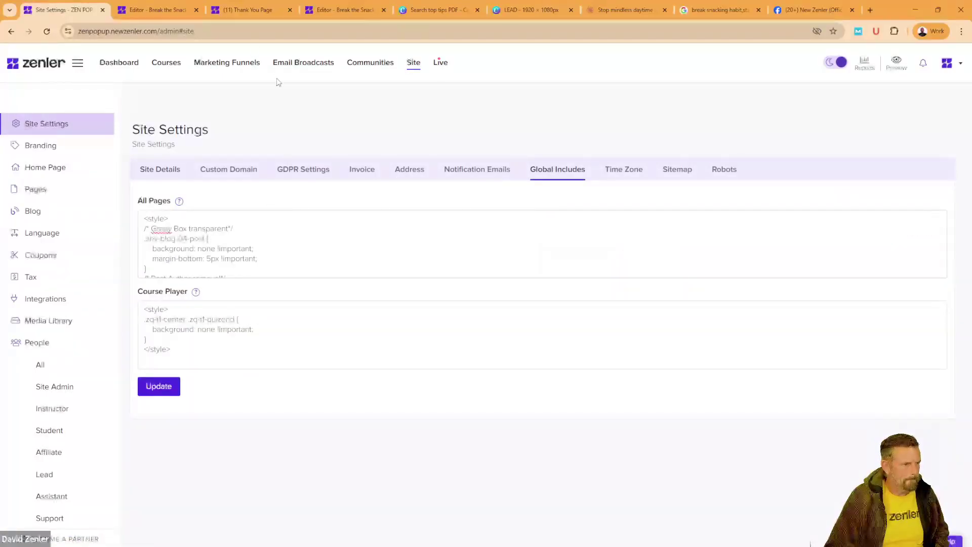
{"action": "left_click", "coordinate": [217, 64]}
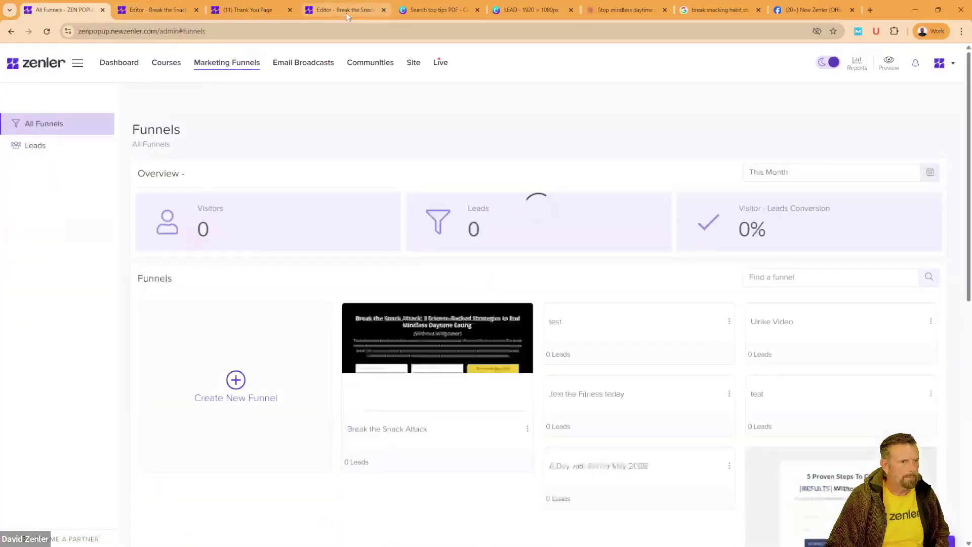
{"action": "left_click", "coordinate": [501, 10]}
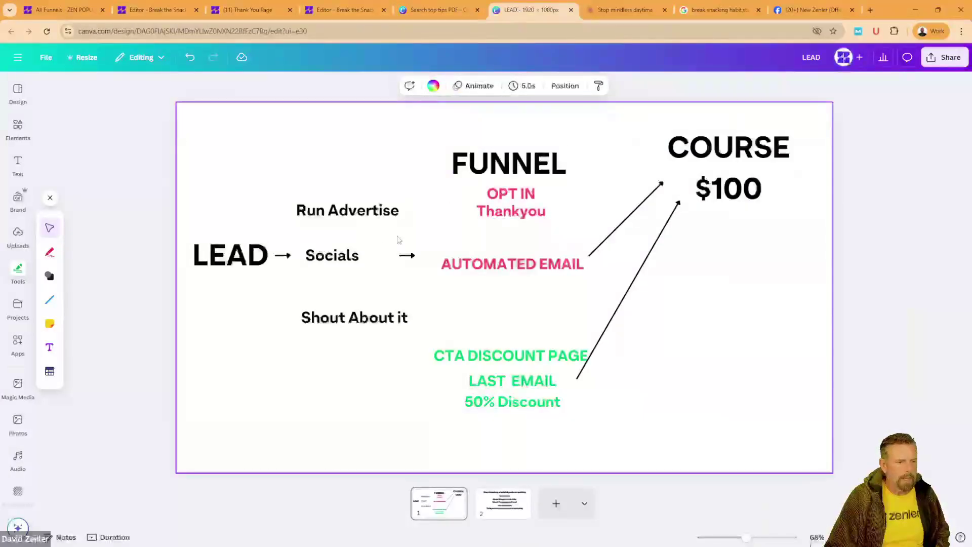
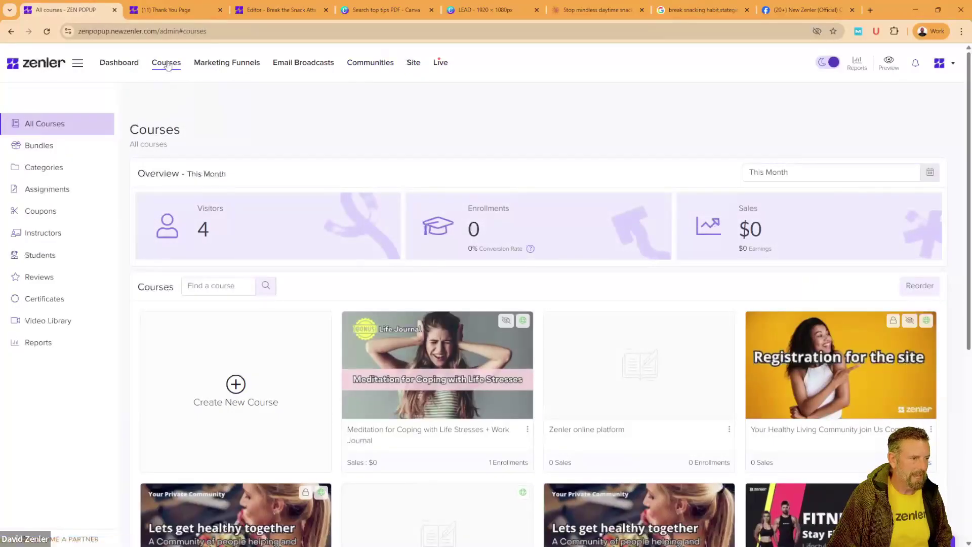
Step: On the Coupons page, start a new coupon titled HEALTHY BSA
{"action": "left_click", "coordinate": [43, 212]}
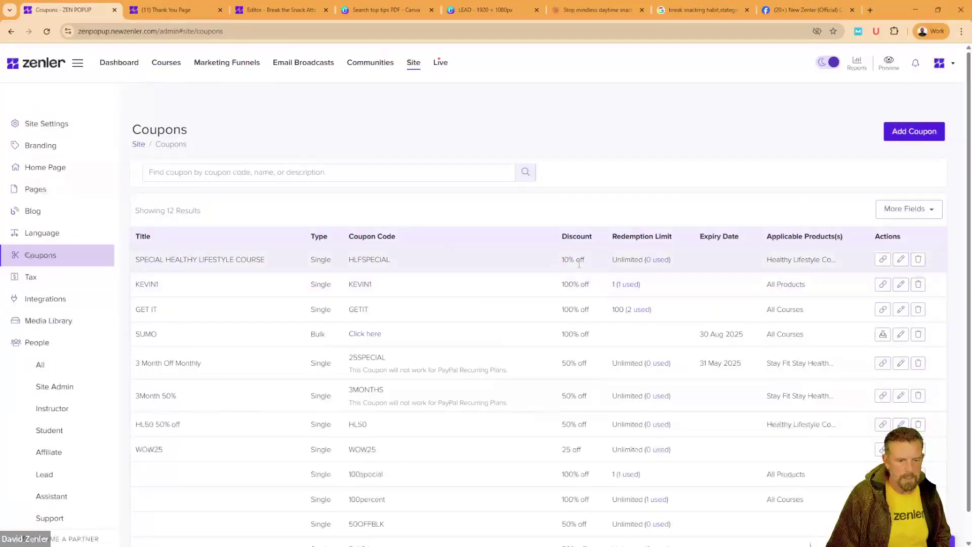
{"action": "left_click", "coordinate": [898, 136]}
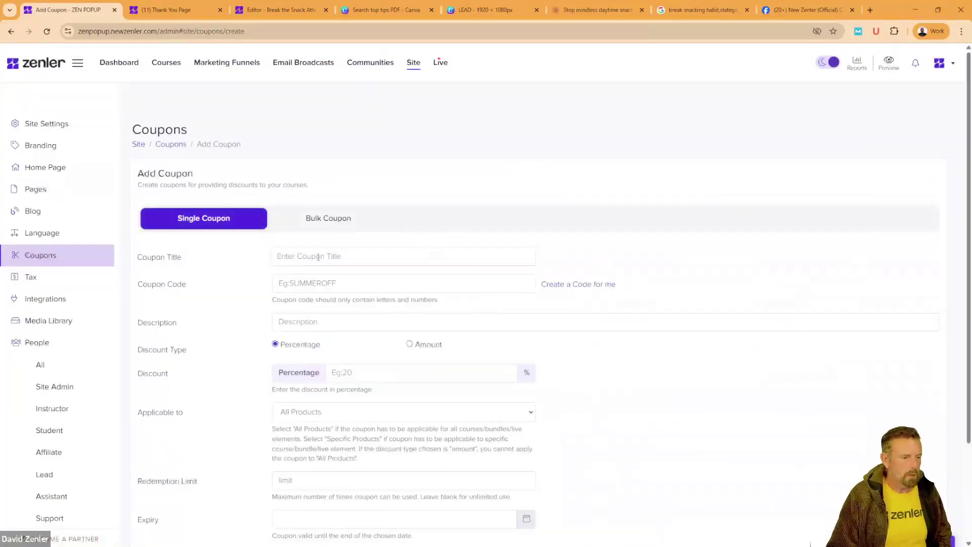
{"action": "left_click", "coordinate": [300, 254]}
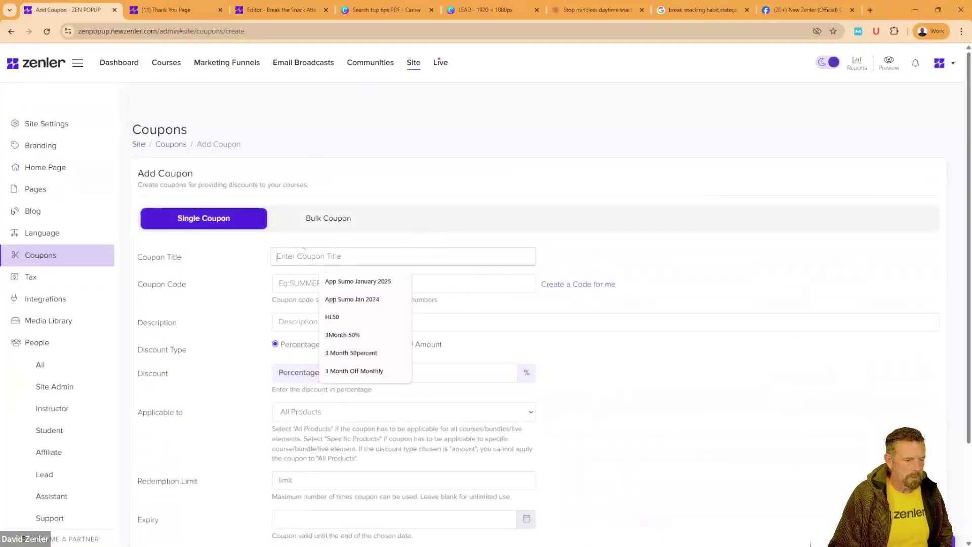
{"action": "type", "text": "HEALTHY"}
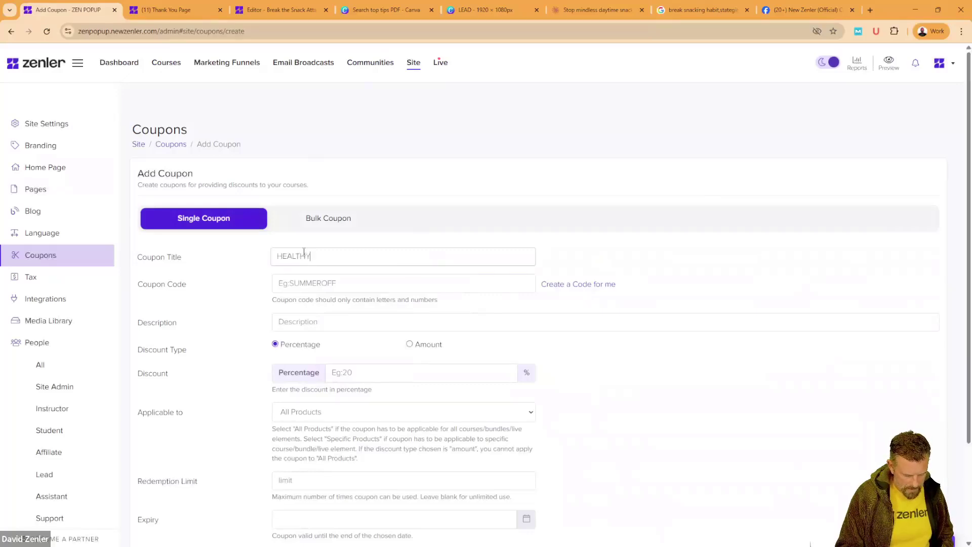
{"action": "type", "text": " BSA"}
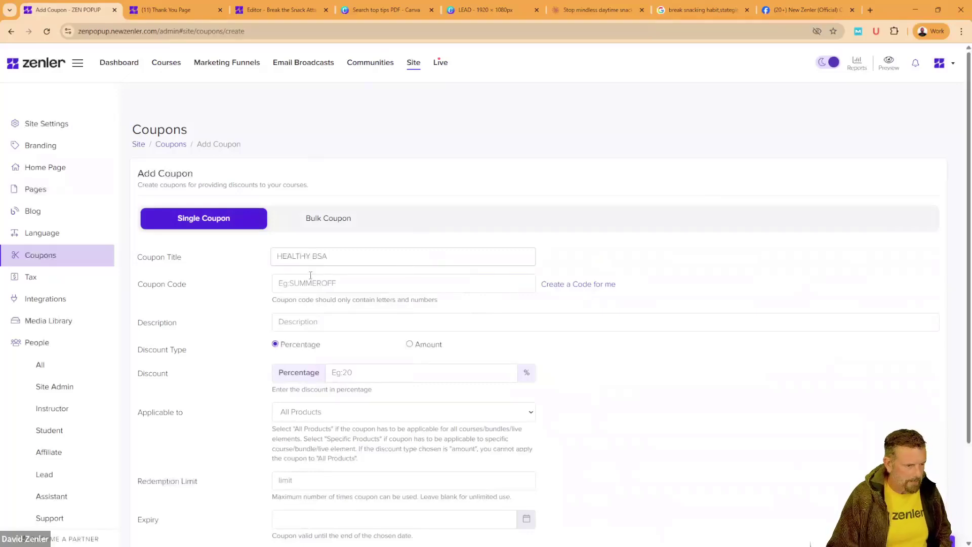
Step: Give the coupon code BSA50OFF and a 50% percentage discount
{"action": "left_click", "coordinate": [307, 283]}
{"action": "type", "text": "BSA50OFF"}
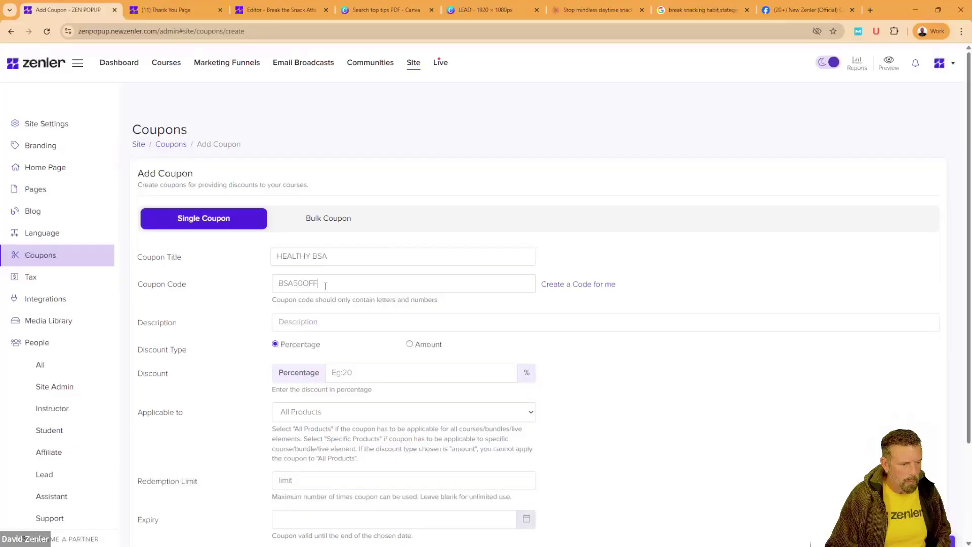
{"action": "double_click", "coordinate": [326, 286]}
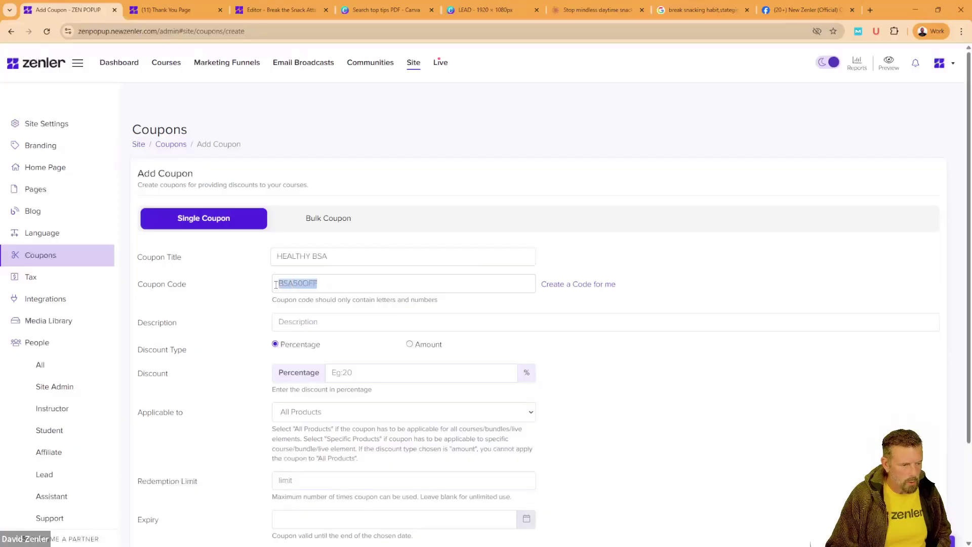
{"action": "left_click", "coordinate": [633, 349]}
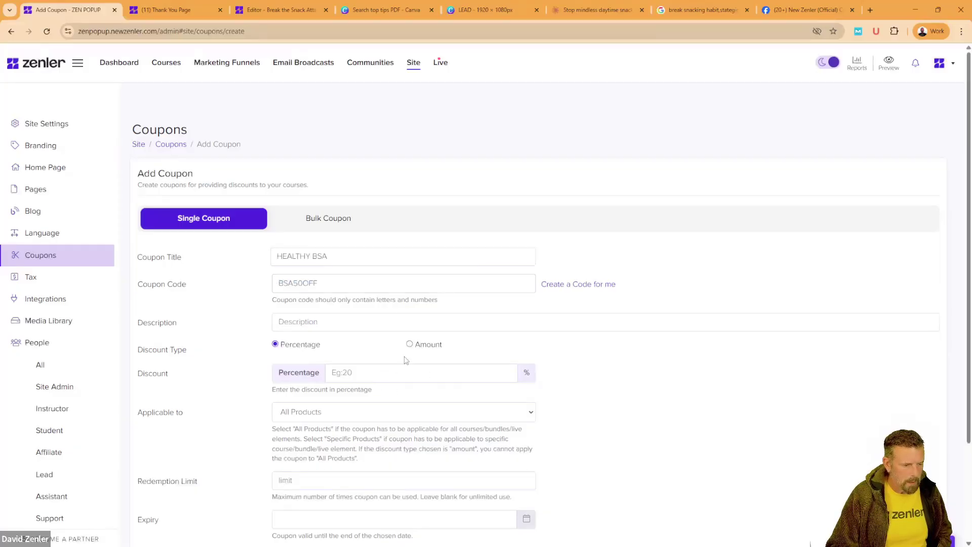
{"action": "left_click", "coordinate": [373, 377]}
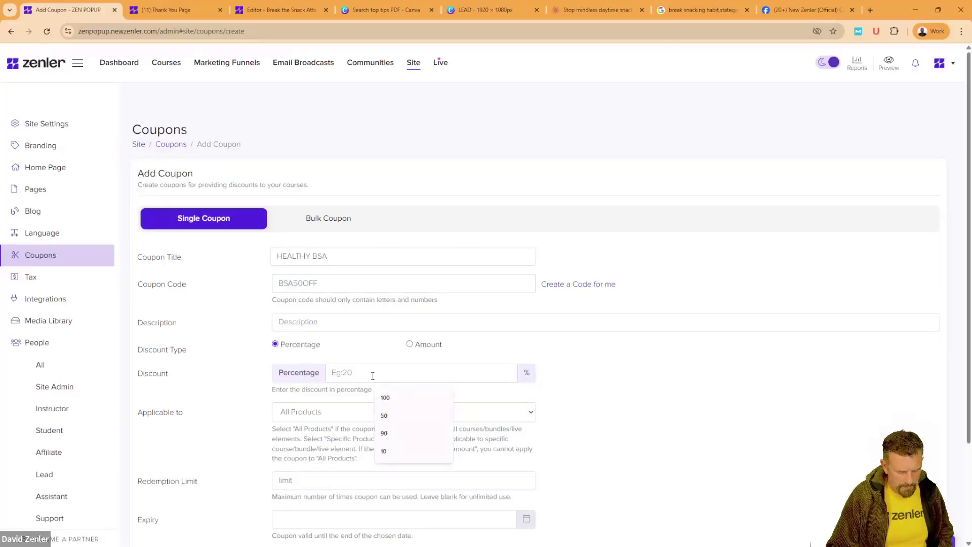
{"action": "type", "text": "50"}
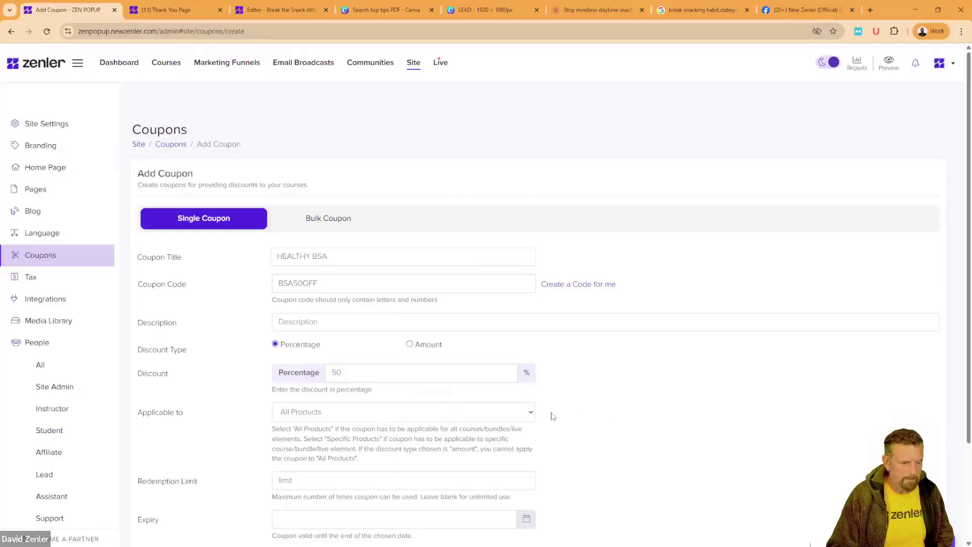
{"action": "left_click", "coordinate": [532, 412]}
{"action": "scroll", "coordinate": [591, 400], "scroll_direction": "down", "scroll_amount": 2}
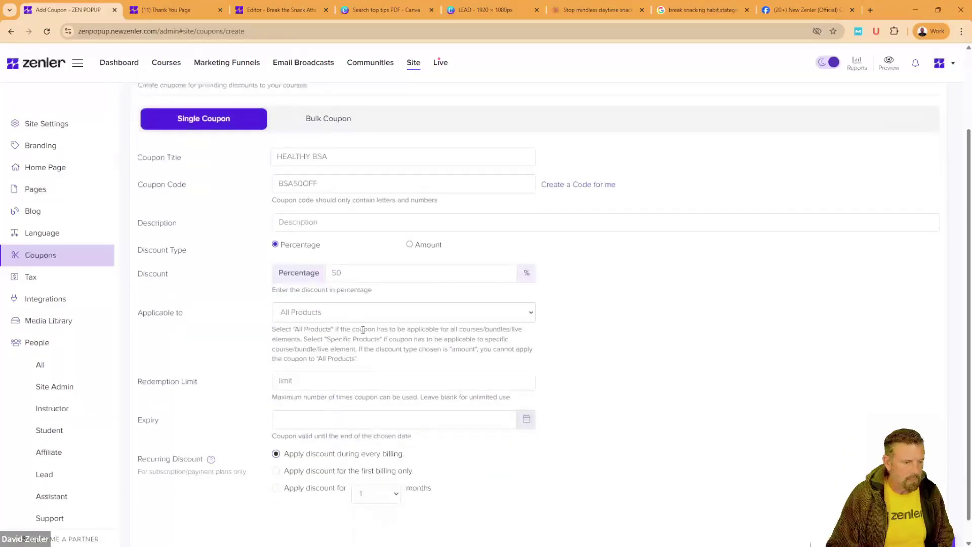
Step: Apply the coupon only to Healthy Lifestyle Course's Join the Course pricing plan
{"action": "left_click", "coordinate": [365, 318]}
{"action": "left_click", "coordinate": [330, 384]}
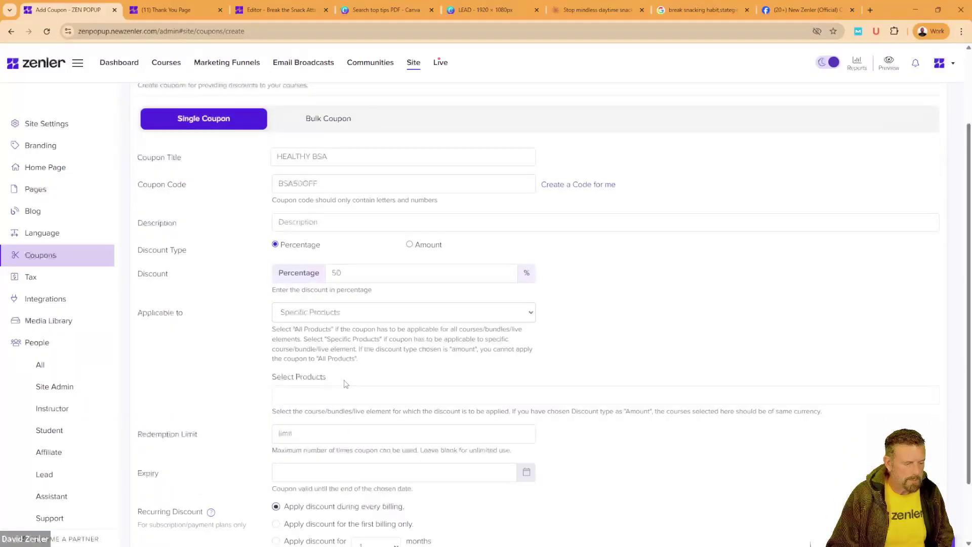
{"action": "scroll", "coordinate": [346, 384], "scroll_direction": "down", "scroll_amount": 2}
{"action": "left_click", "coordinate": [324, 319]}
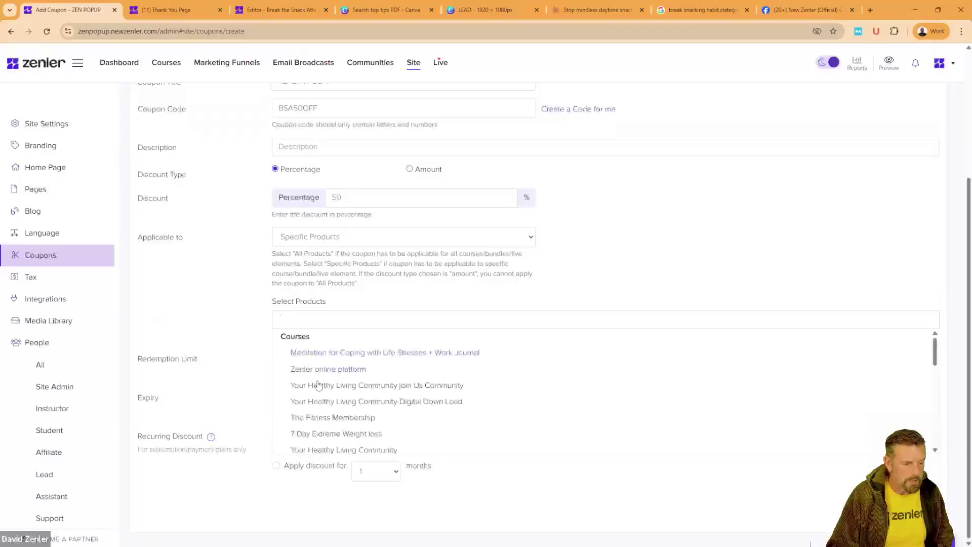
{"action": "scroll", "coordinate": [324, 400], "scroll_direction": "down", "scroll_amount": 2}
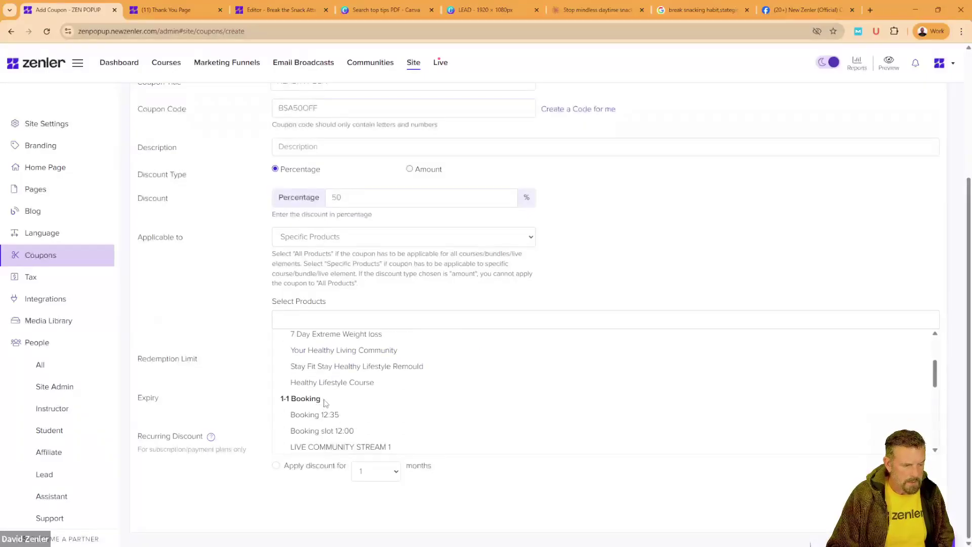
{"action": "left_click", "coordinate": [324, 384]}
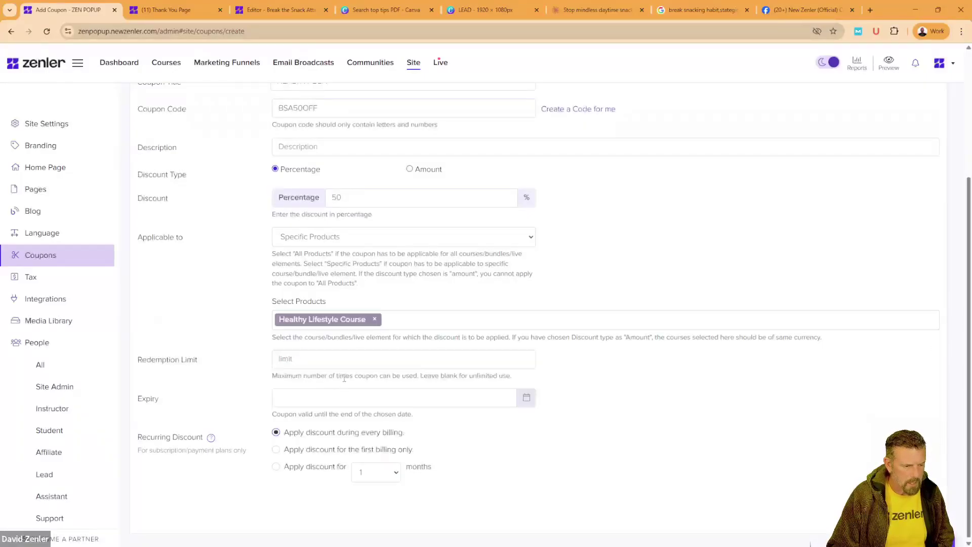
{"action": "left_click", "coordinate": [391, 374]}
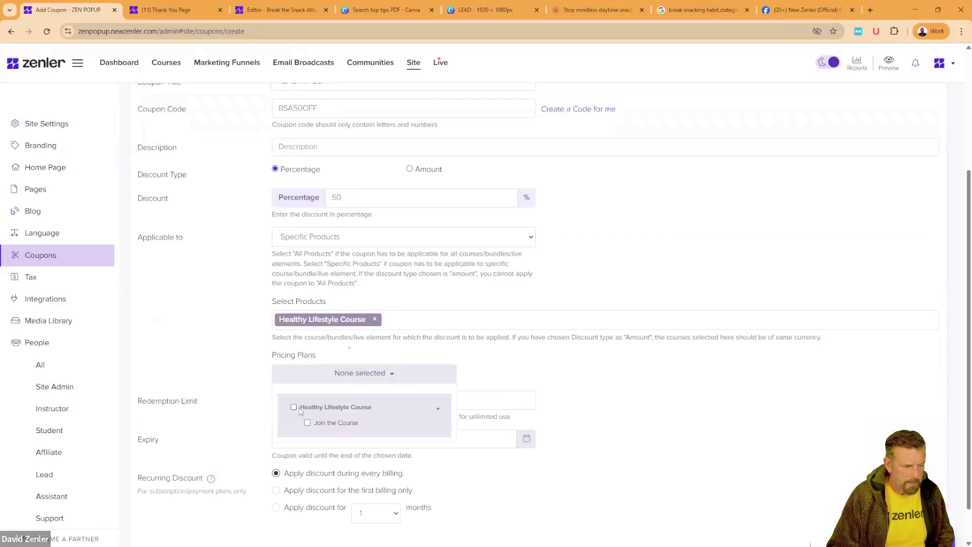
{"action": "left_click", "coordinate": [294, 408]}
{"action": "left_click", "coordinate": [308, 423]}
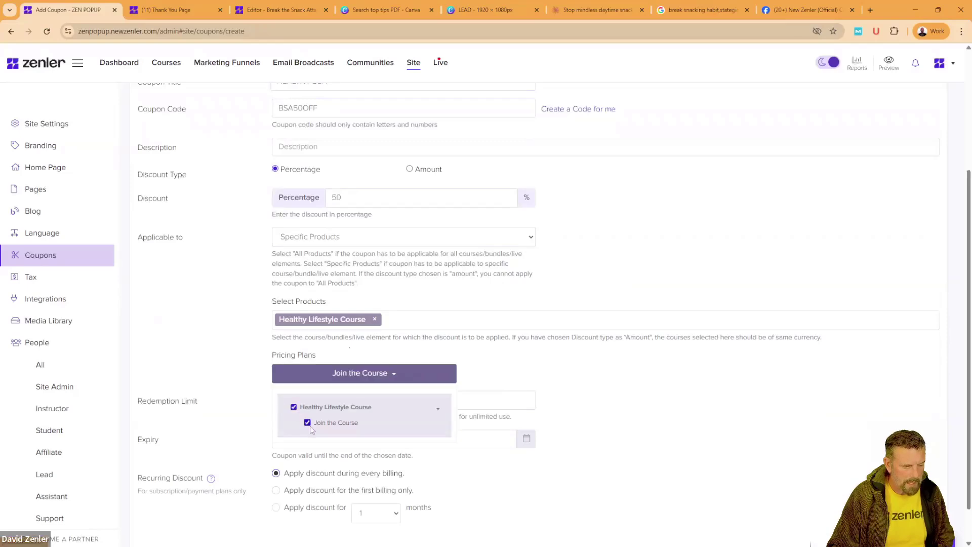
{"action": "left_click", "coordinate": [627, 417]}
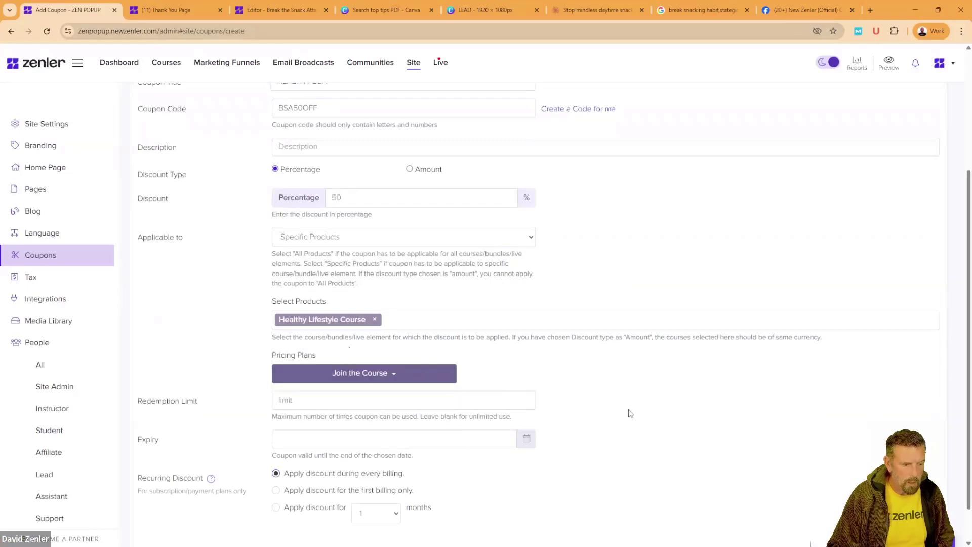
Step: Leave the redemption limit unset and save the HEALTHY BSA coupon
{"action": "left_click", "coordinate": [311, 400]}
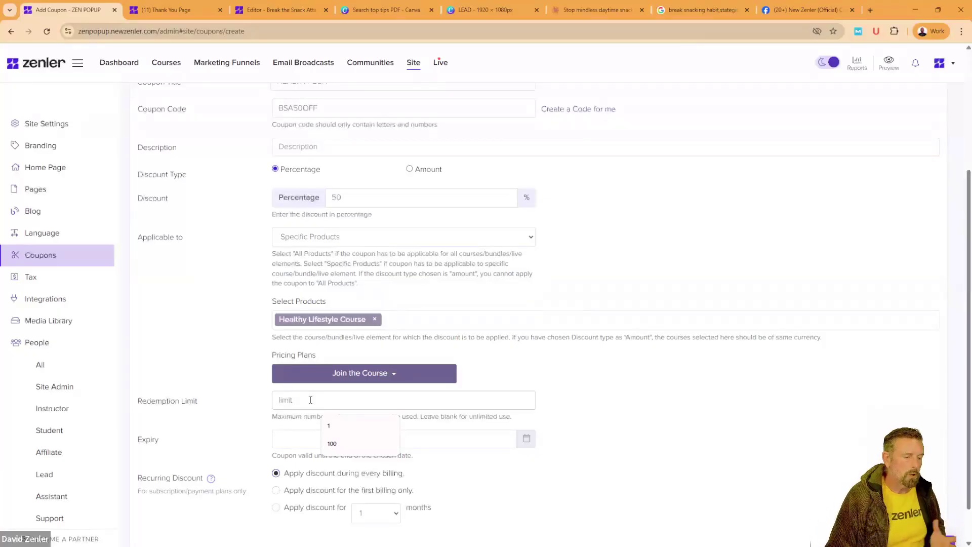
{"action": "left_click", "coordinate": [622, 415]}
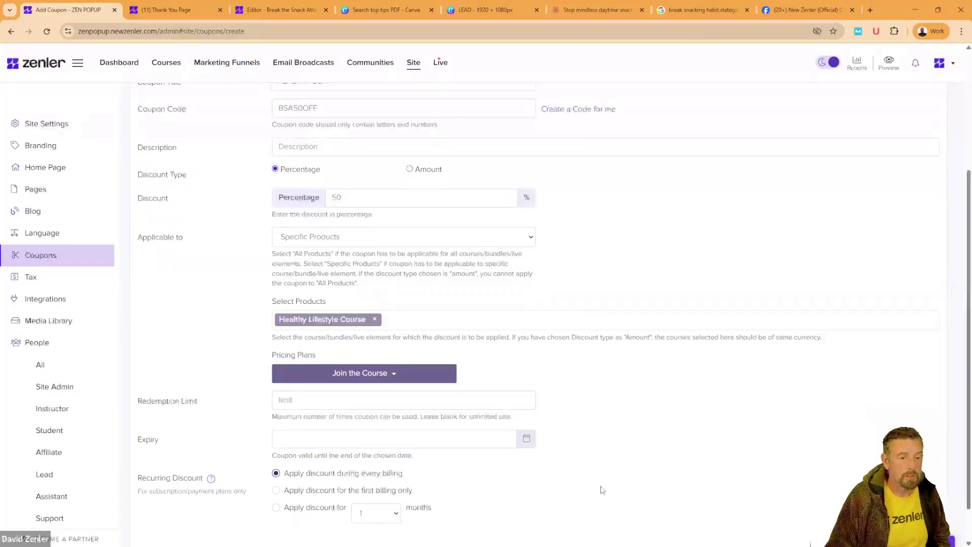
{"action": "scroll", "coordinate": [601, 486], "scroll_direction": "down", "scroll_amount": 1}
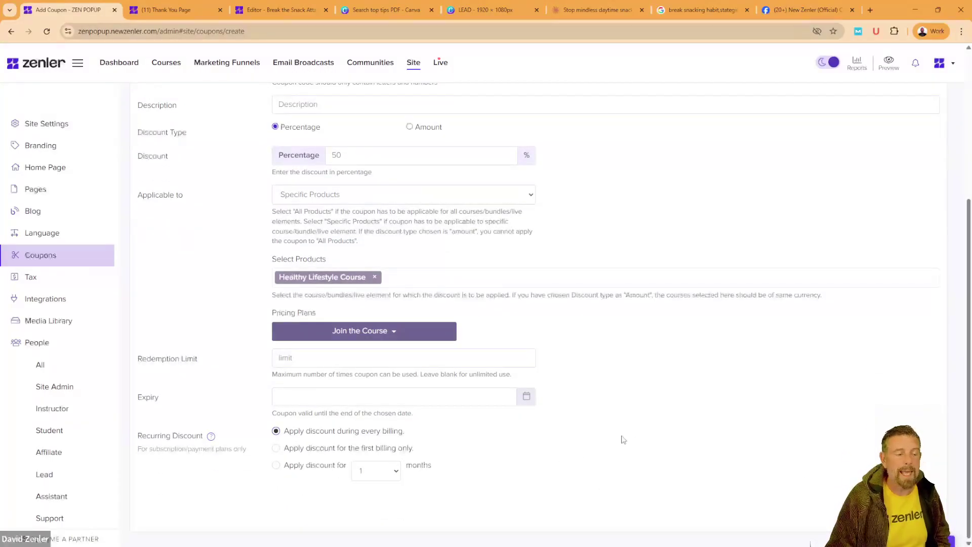
{"action": "key", "text": "Return"}
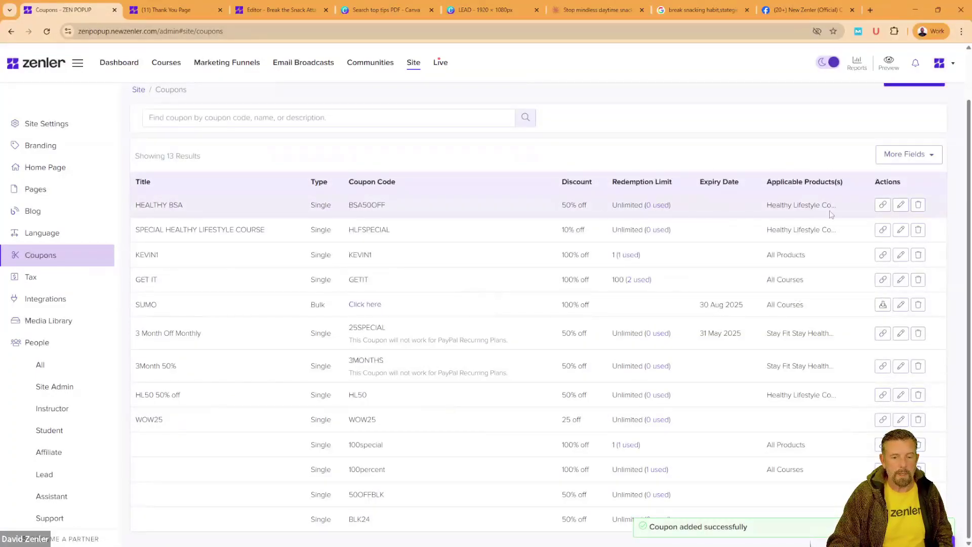
{"action": "left_click", "coordinate": [883, 206]}
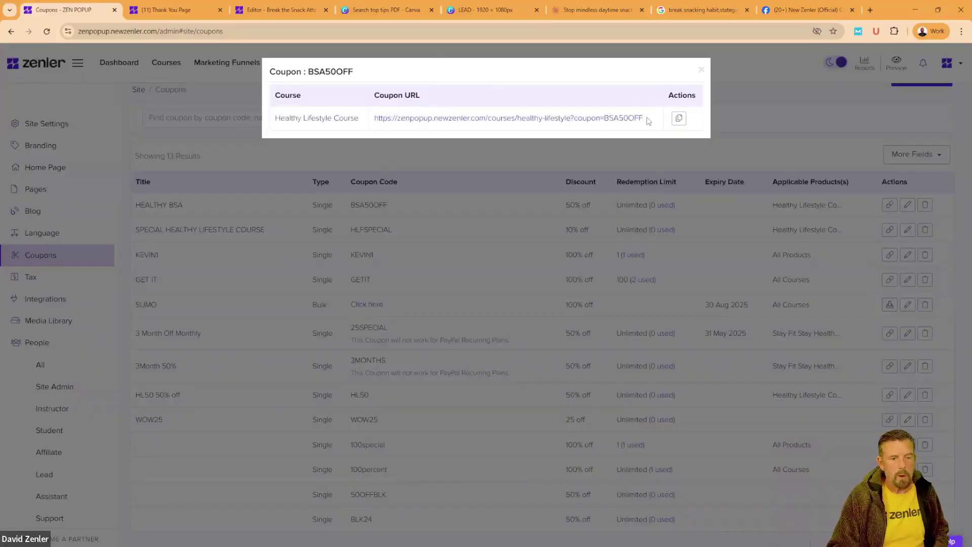
{"action": "left_click_drag", "start_coordinate": [652, 121], "coordinate": [578, 119]}
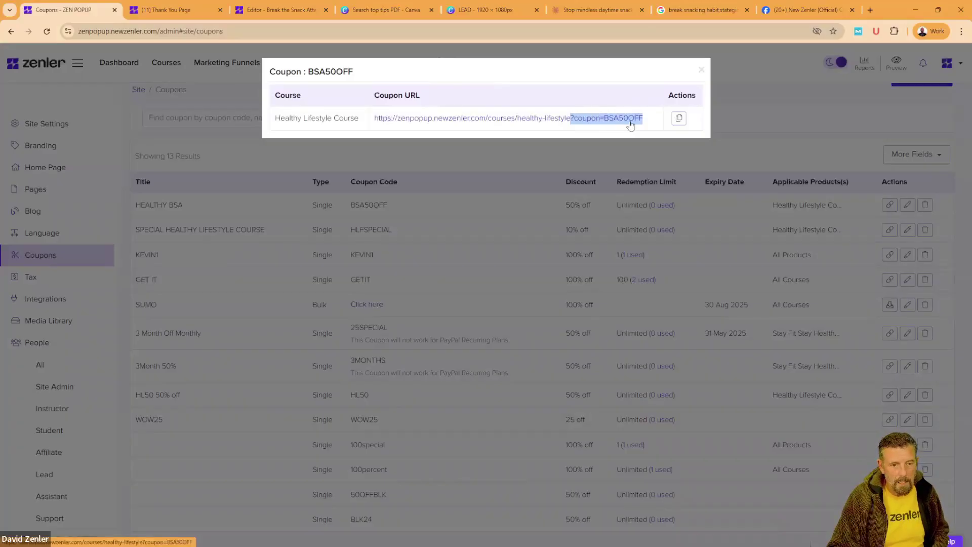
{"action": "left_click", "coordinate": [701, 72]}
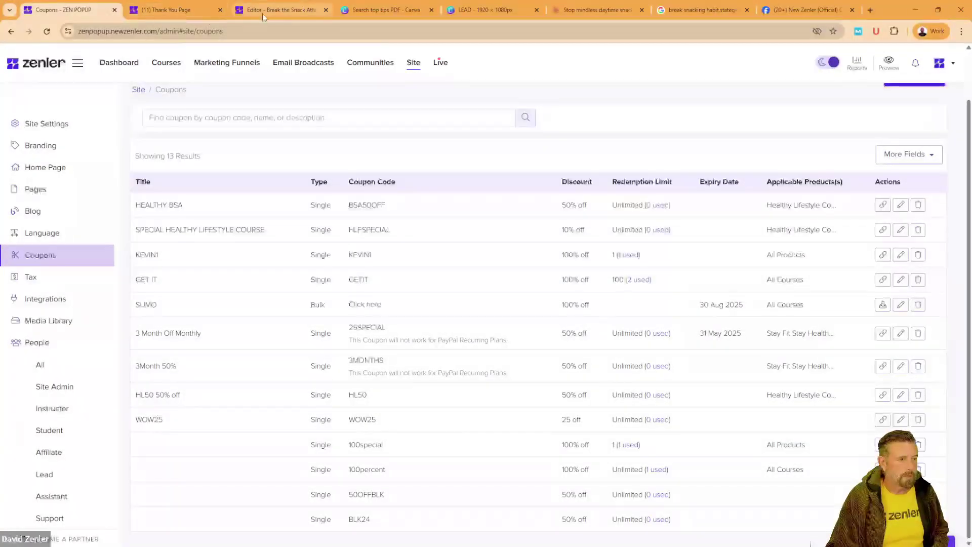
Step: Open the zenpopup course site in a private browsing window
{"action": "mouse_move", "coordinate": [265, 7]}
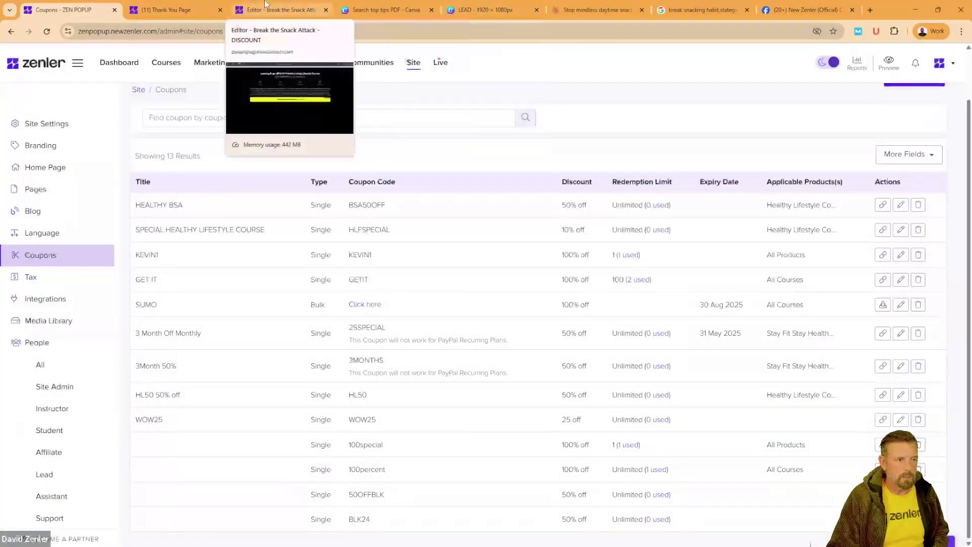
{"action": "left_click", "coordinate": [264, 6]}
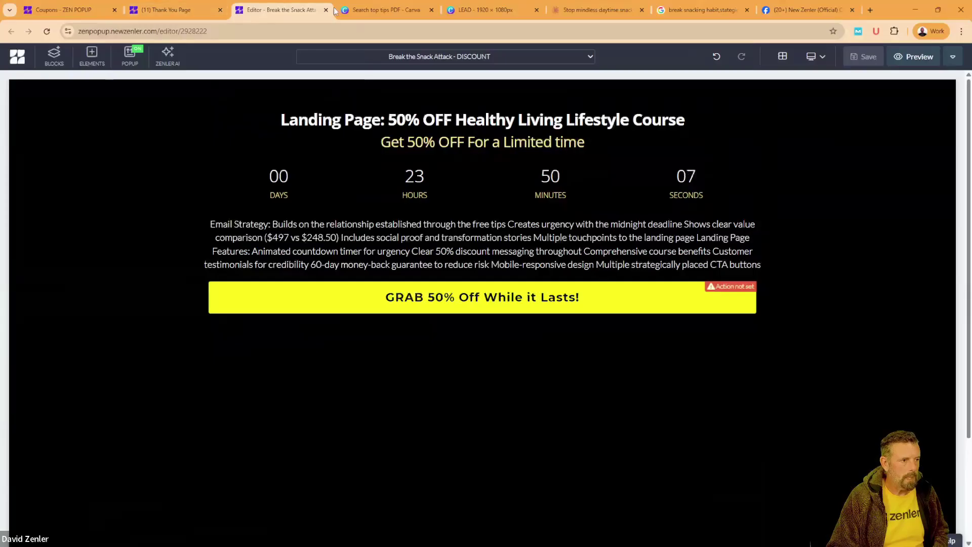
{"action": "left_click", "coordinate": [960, 31]}
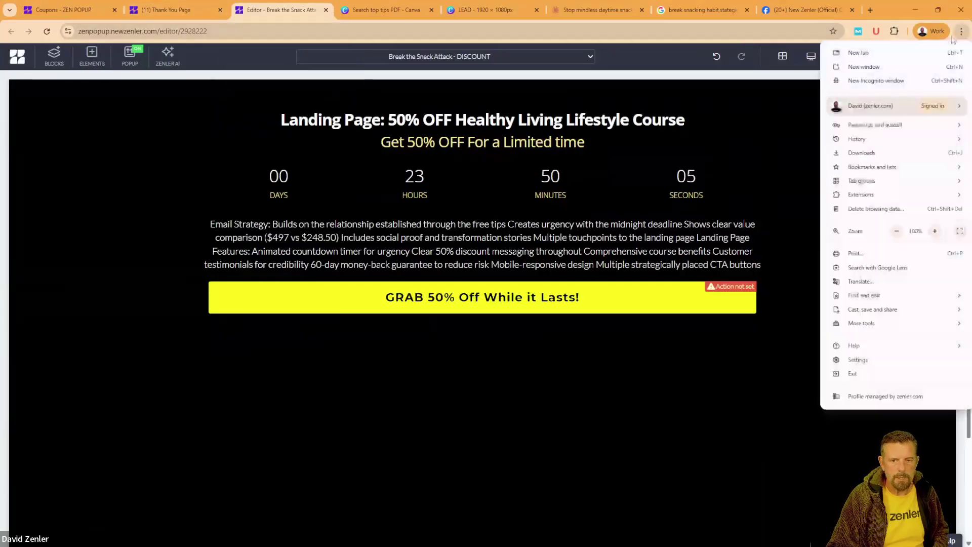
{"action": "left_click", "coordinate": [876, 81]}
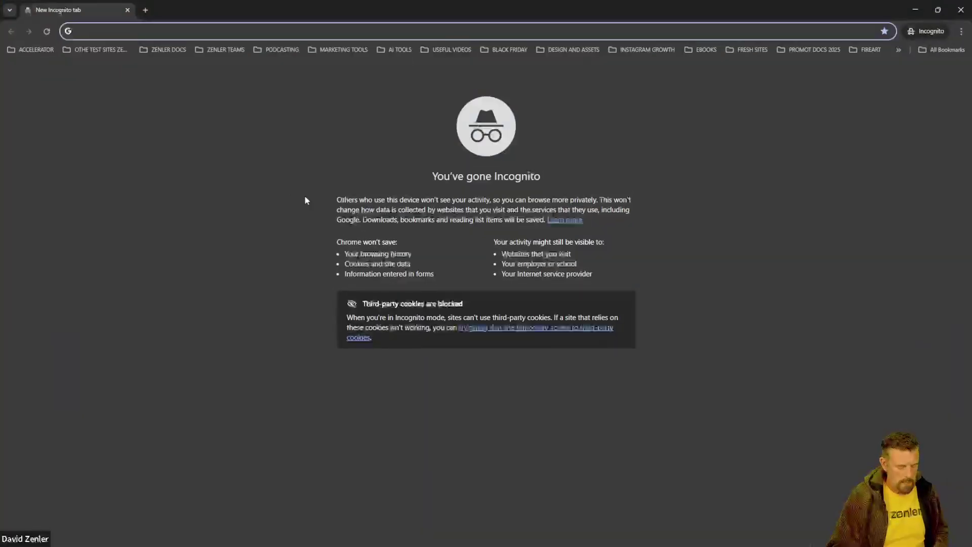
{"action": "type", "text": "zen"}
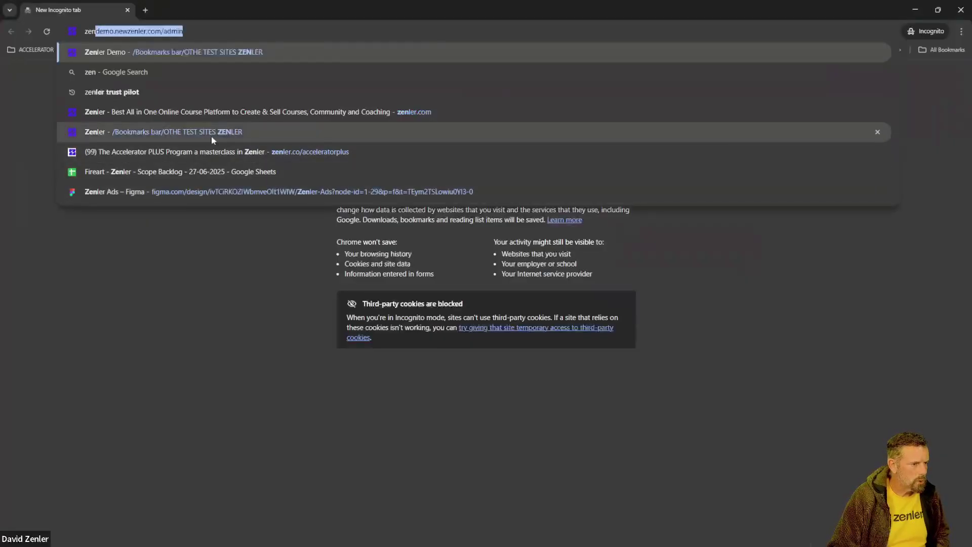
{"action": "type", "text": "popup"}
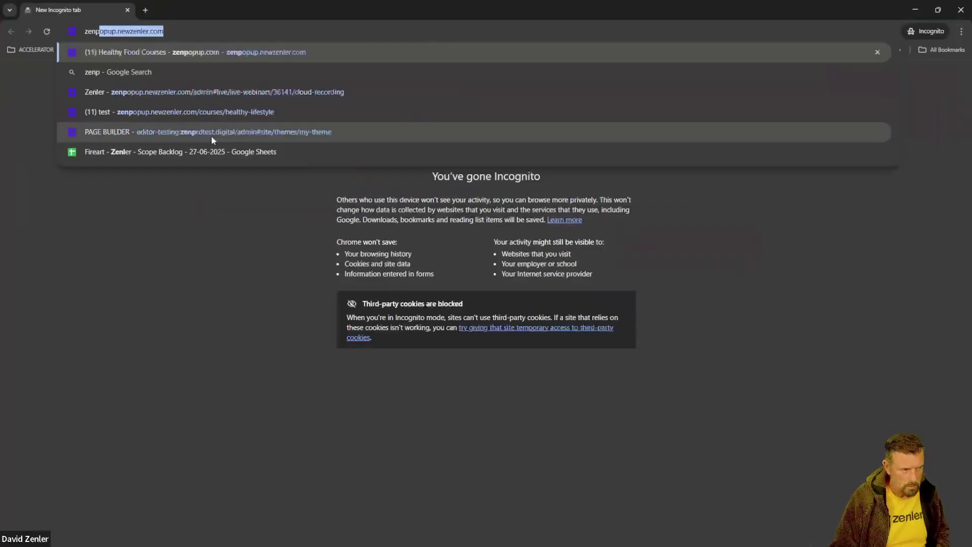
{"action": "left_click", "coordinate": [242, 52]}
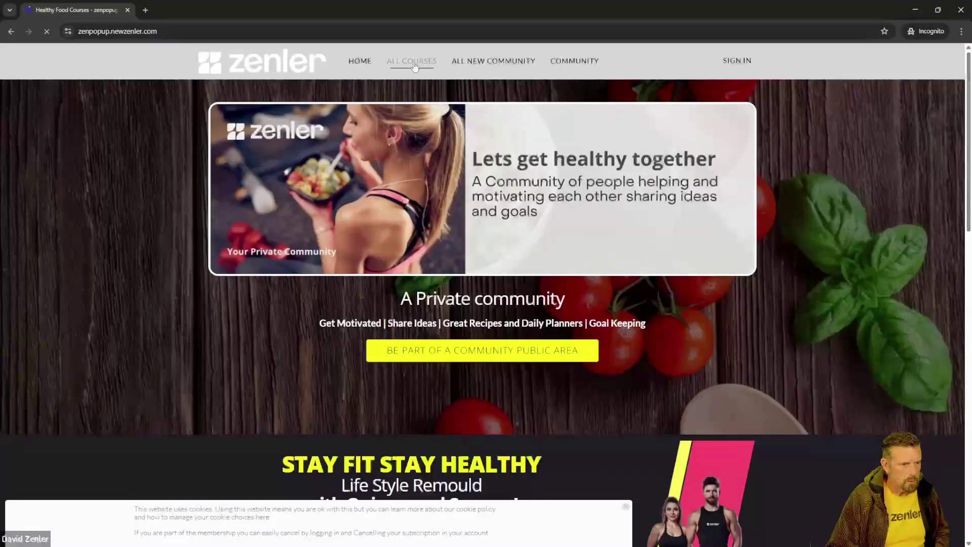
Step: From All Courses, open Healthy Lifestyle Course and start its $100 checkout with Buy Now
{"action": "left_click", "coordinate": [411, 61]}
{"action": "scroll", "coordinate": [438, 283], "scroll_direction": "down", "scroll_amount": 3}
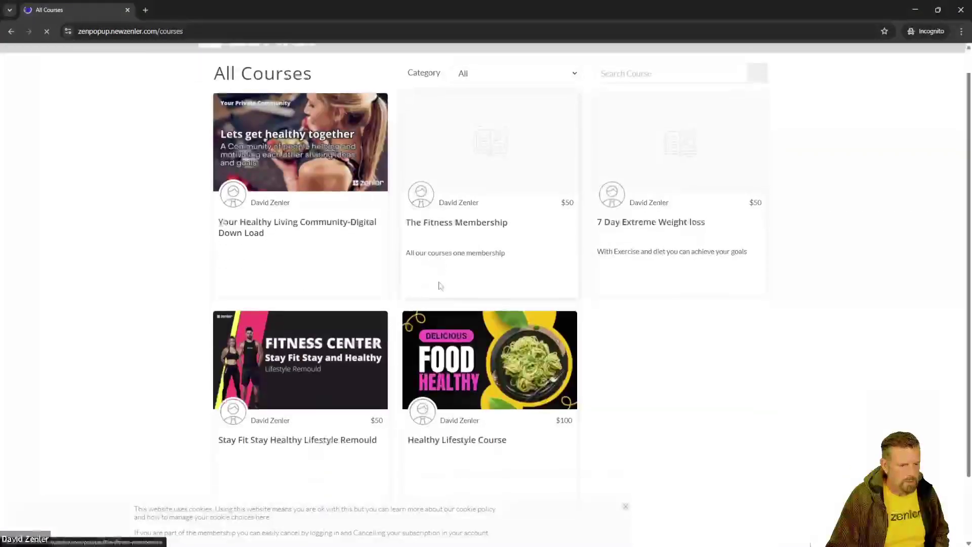
{"action": "left_click", "coordinate": [478, 295]}
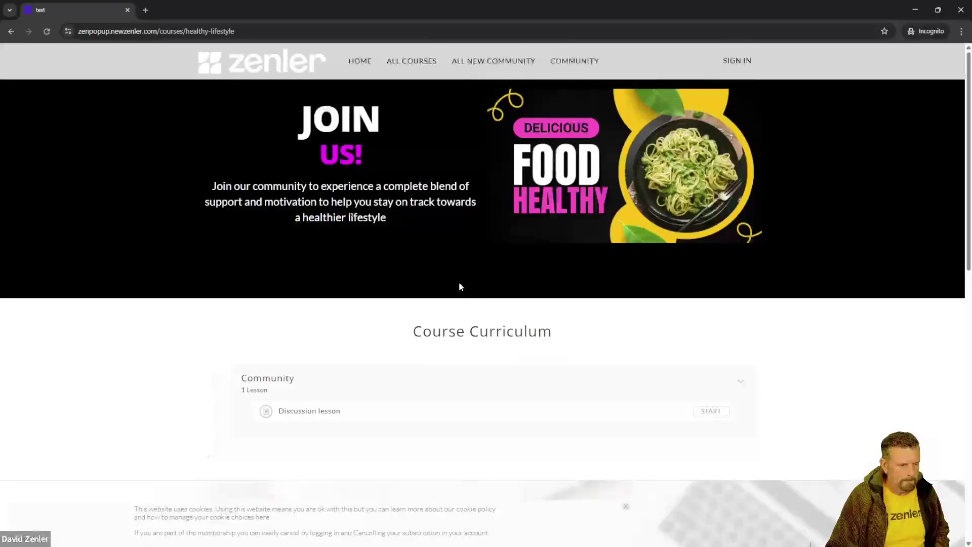
{"action": "scroll", "coordinate": [376, 267], "scroll_direction": "down", "scroll_amount": 3}
{"action": "scroll", "coordinate": [377, 268], "scroll_direction": "up", "scroll_amount": 3}
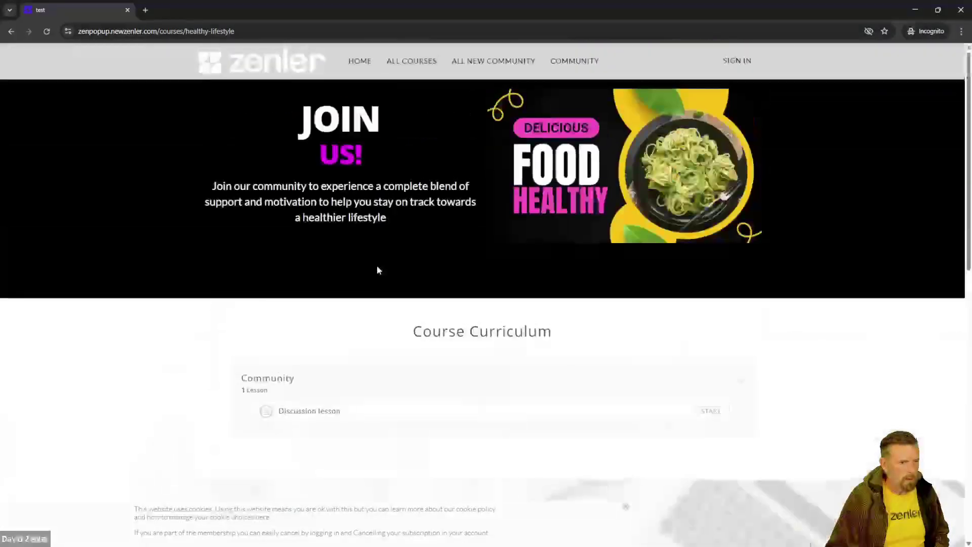
{"action": "scroll", "coordinate": [377, 268], "scroll_direction": "down", "scroll_amount": 13}
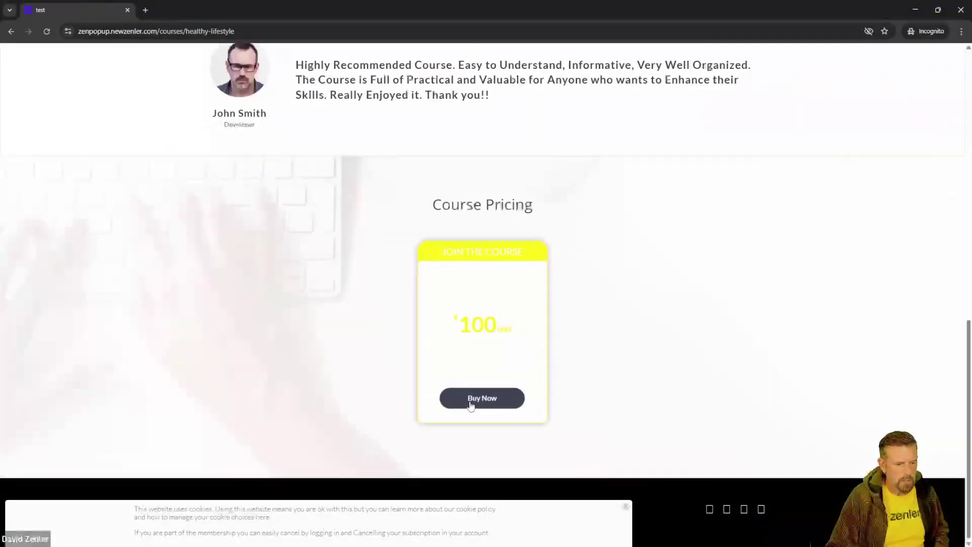
{"action": "left_click", "coordinate": [474, 397]}
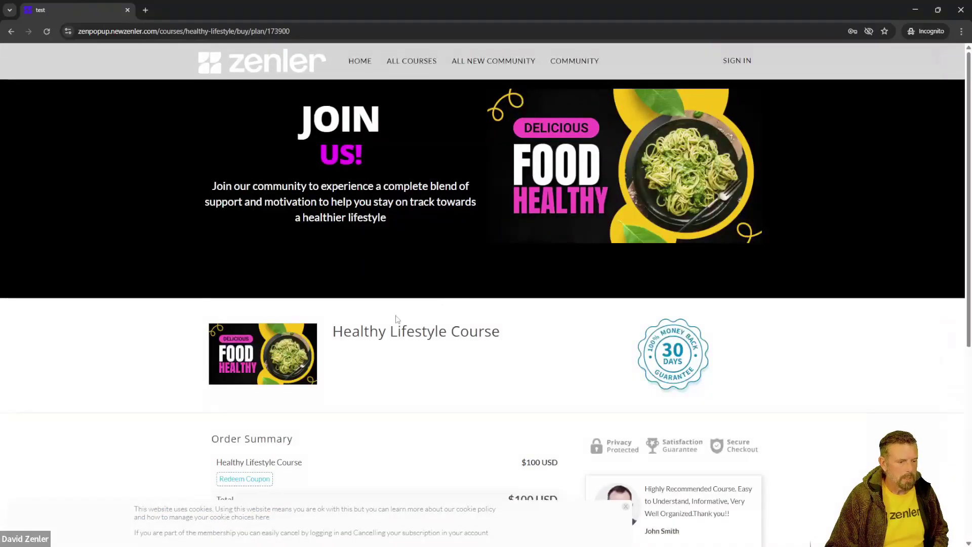
Step: Append ?coupon=BSA50OFF to the checkout URL and reload it to get $50 off
{"action": "scroll", "coordinate": [397, 319], "scroll_direction": "down", "scroll_amount": 5}
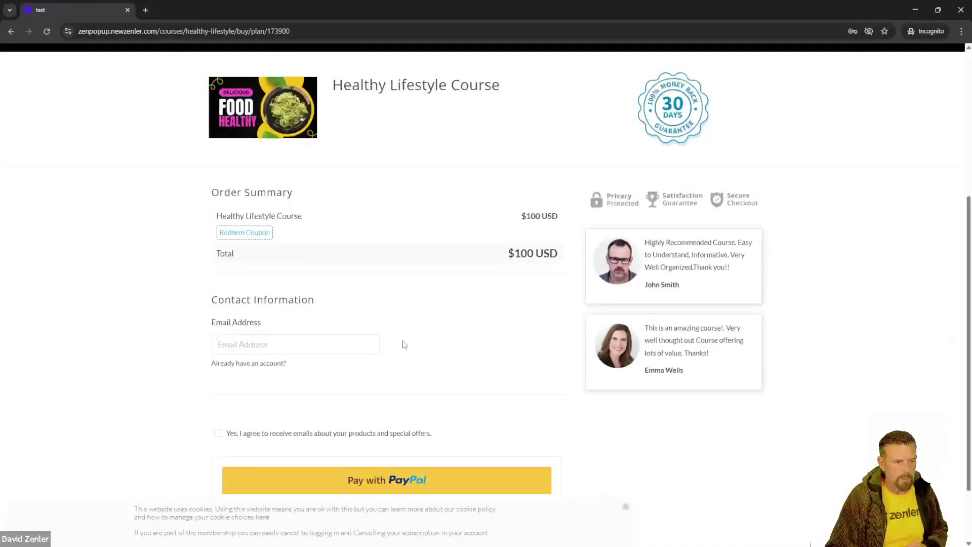
{"action": "scroll", "coordinate": [402, 343], "scroll_direction": "up", "scroll_amount": 3}
{"action": "scroll", "coordinate": [293, 315], "scroll_direction": "down", "scroll_amount": 2}
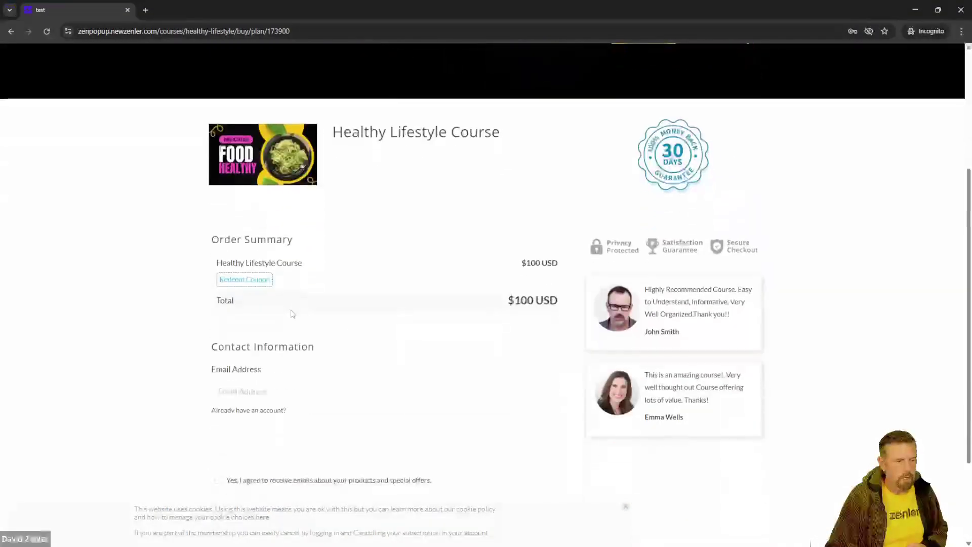
{"action": "left_click", "coordinate": [255, 284]}
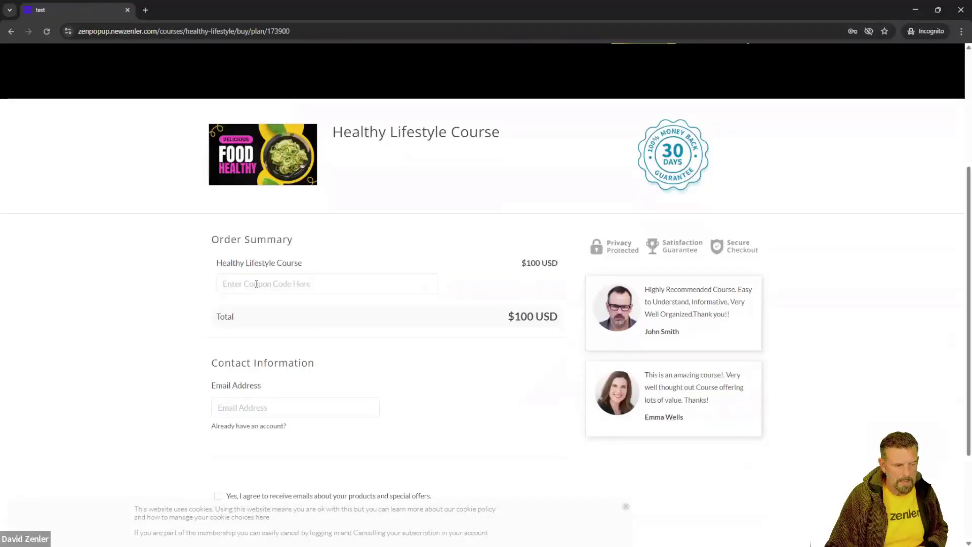
{"action": "scroll", "coordinate": [363, 282], "scroll_direction": "up", "scroll_amount": 4}
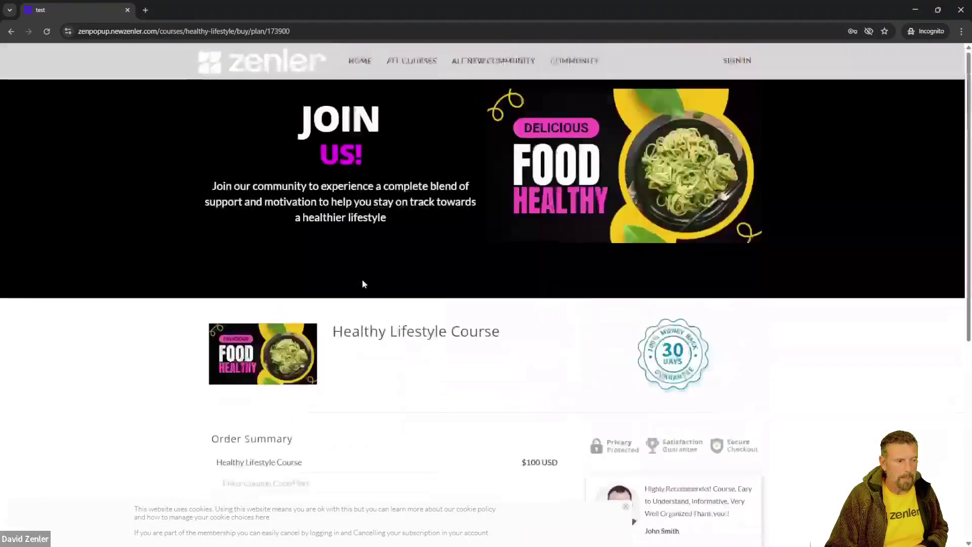
{"action": "left_click", "coordinate": [302, 30]}
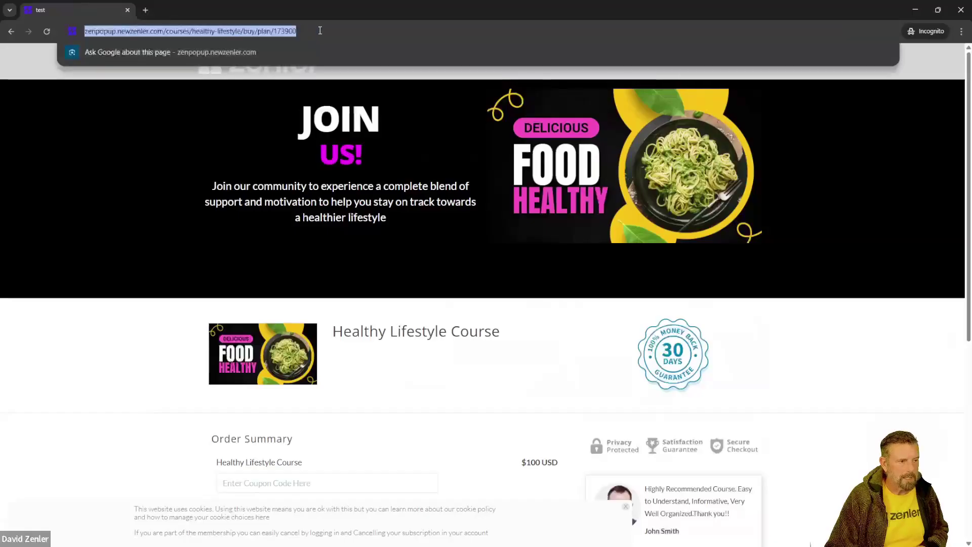
{"action": "key", "text": "End"}
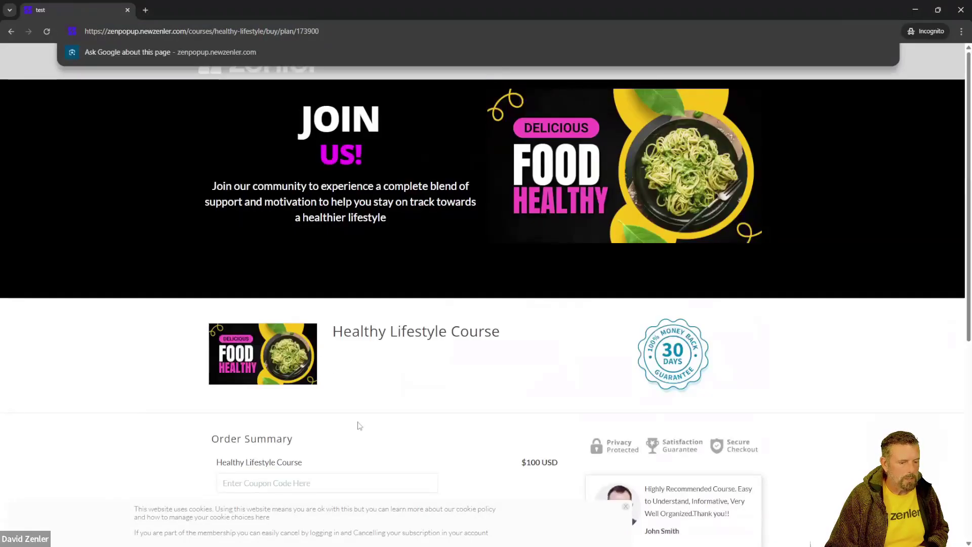
{"action": "scroll", "coordinate": [360, 425], "scroll_direction": "down", "scroll_amount": 3}
{"action": "scroll", "coordinate": [374, 310], "scroll_direction": "up", "scroll_amount": 3}
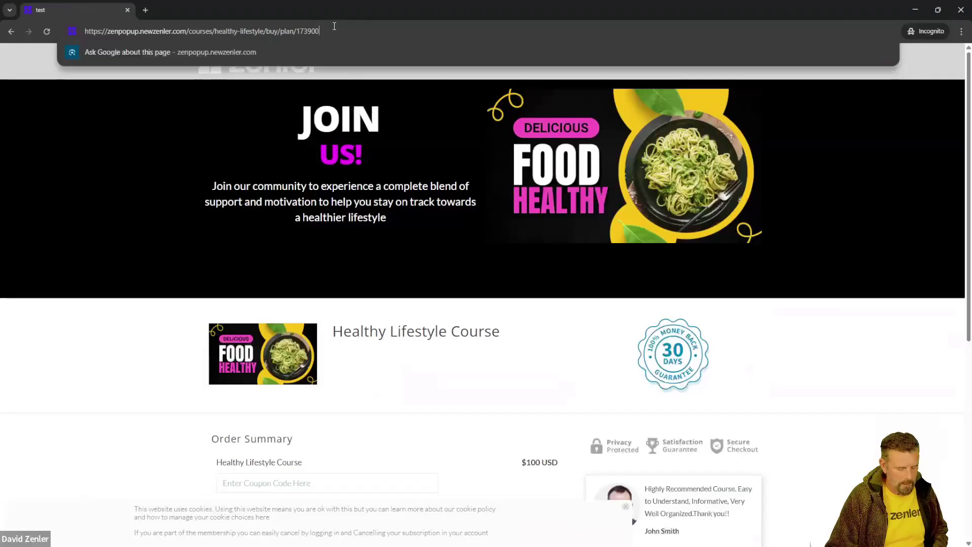
{"action": "type", "text": "?coupon=BSA50OFF"}
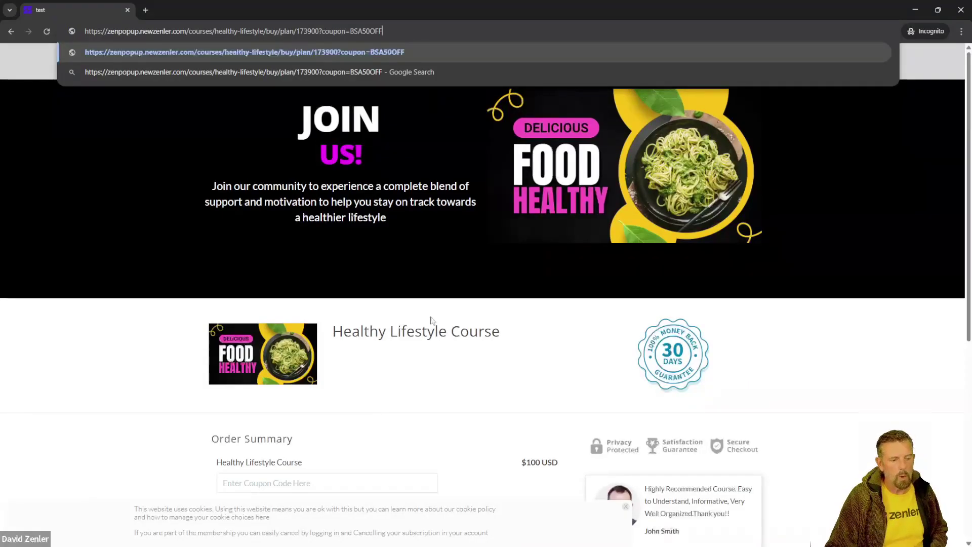
{"action": "left_click_drag", "start_coordinate": [392, 32], "coordinate": [86, 33]}
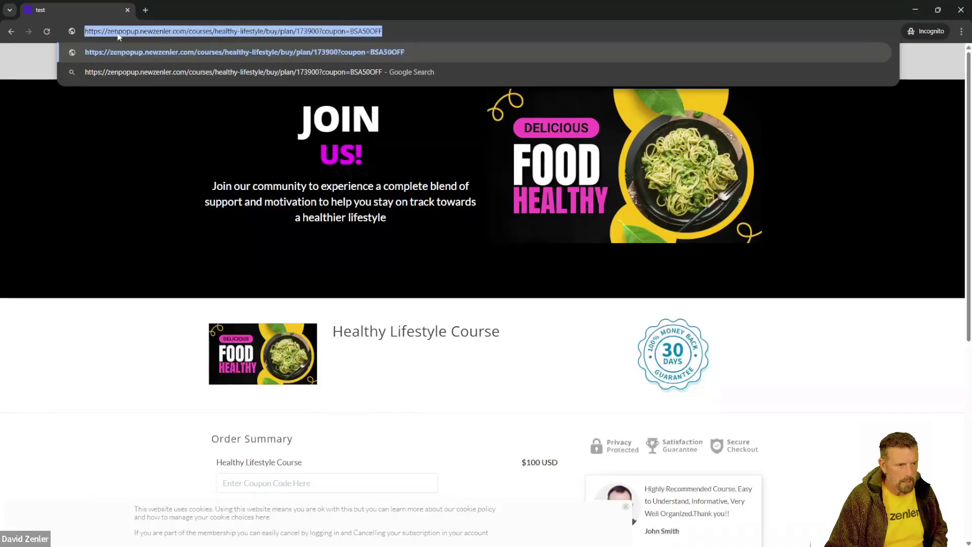
{"action": "left_click", "coordinate": [399, 32]}
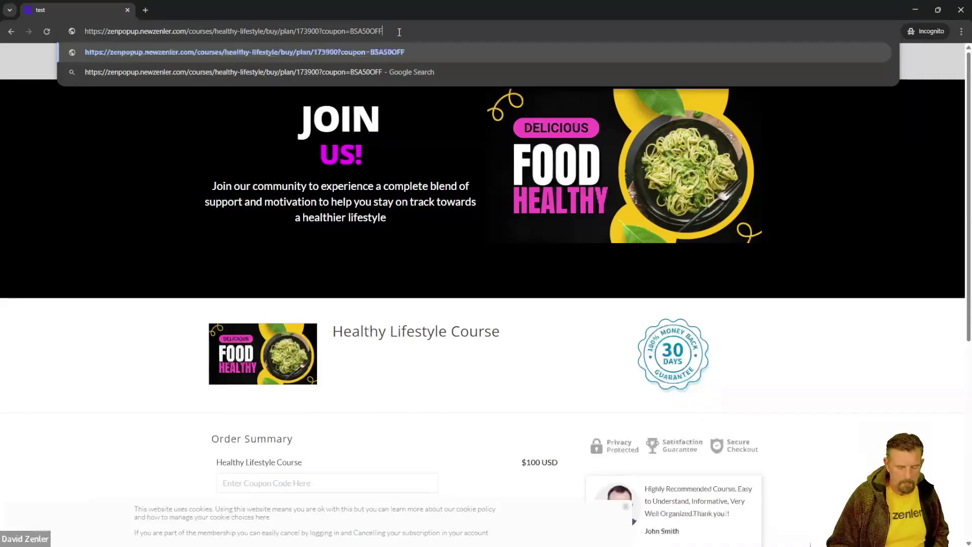
{"action": "key", "text": "Return"}
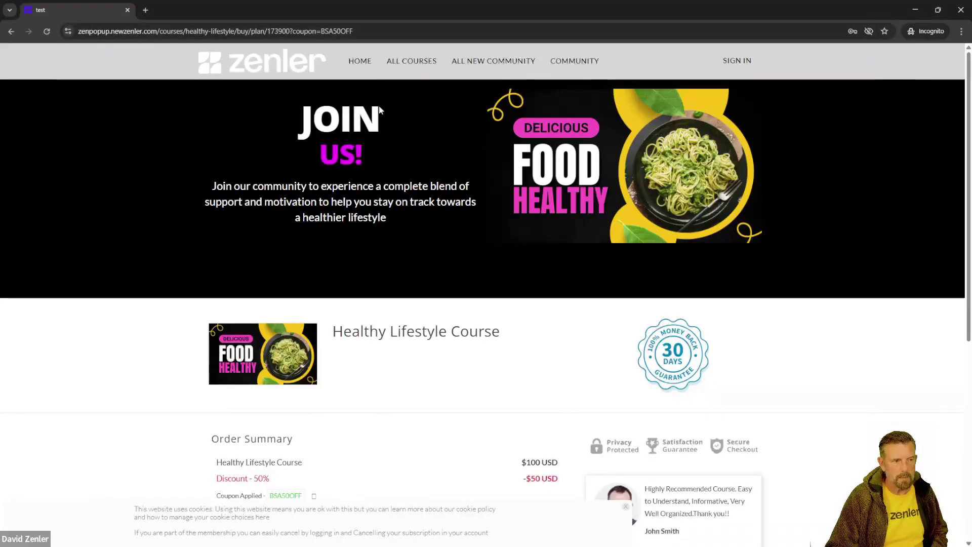
Step: Select the full coupon checkout URL, then close the private window
{"action": "left_click_drag", "start_coordinate": [354, 31], "coordinate": [292, 29]}
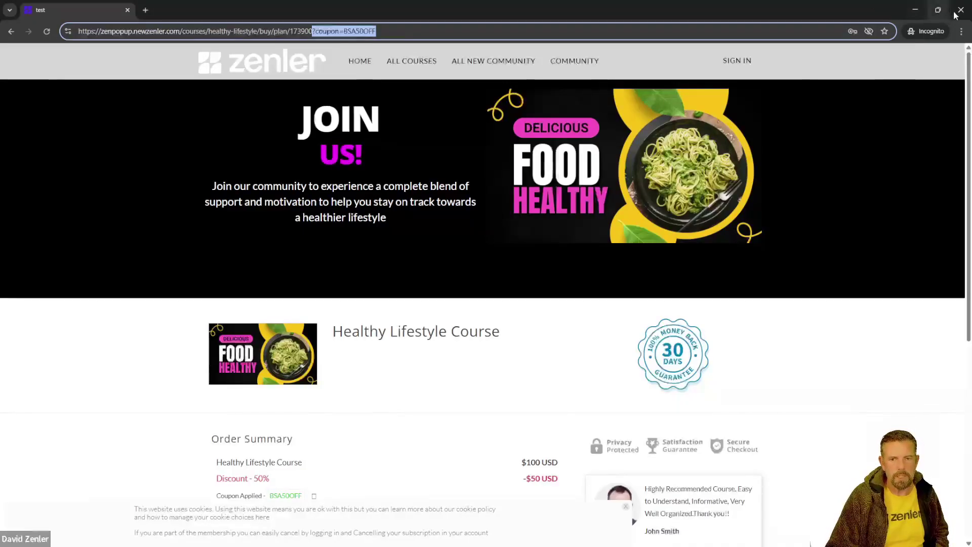
{"action": "left_click", "coordinate": [338, 31]}
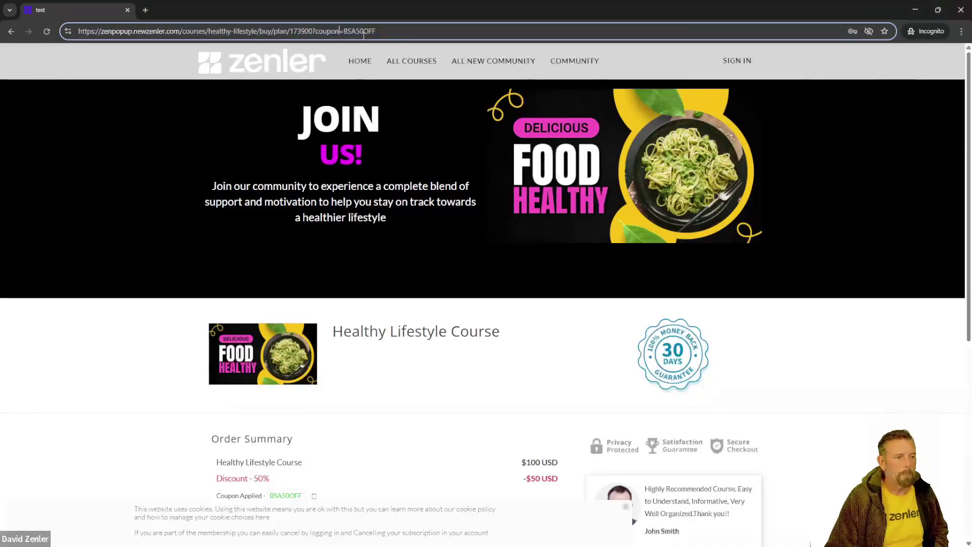
{"action": "left_click_drag", "start_coordinate": [391, 35], "coordinate": [65, 37]}
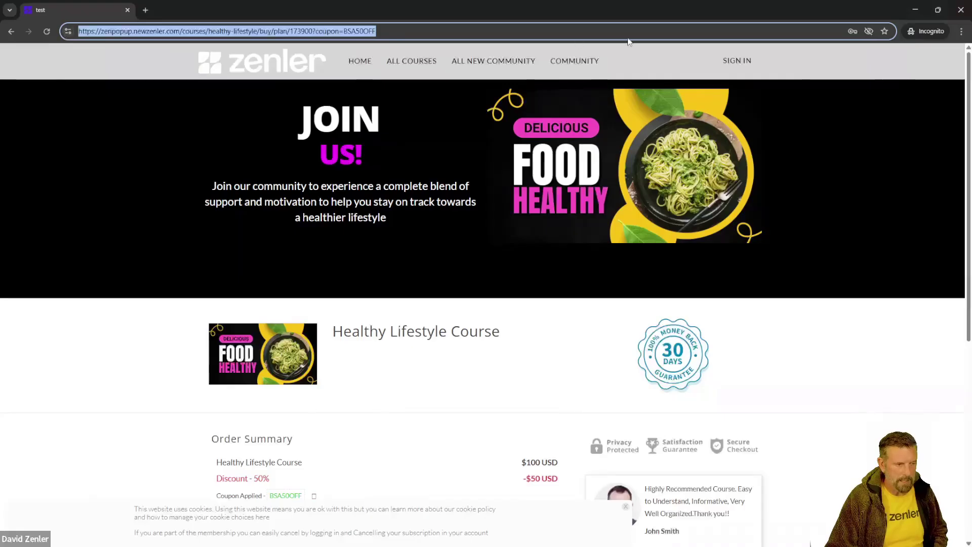
{"action": "left_click", "coordinate": [962, 10]}
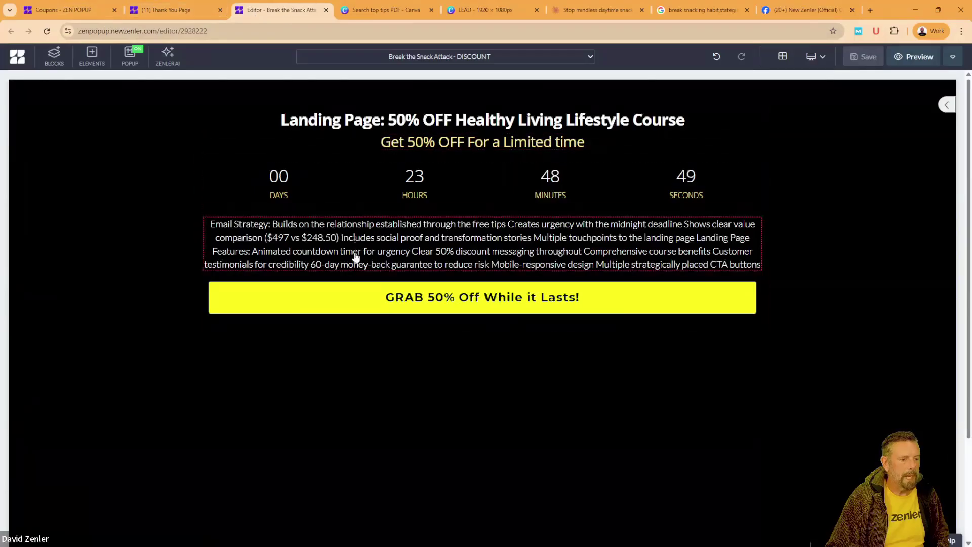
Step: Close the landing page editor and Thank You Page tabs
{"action": "left_click", "coordinate": [342, 299]}
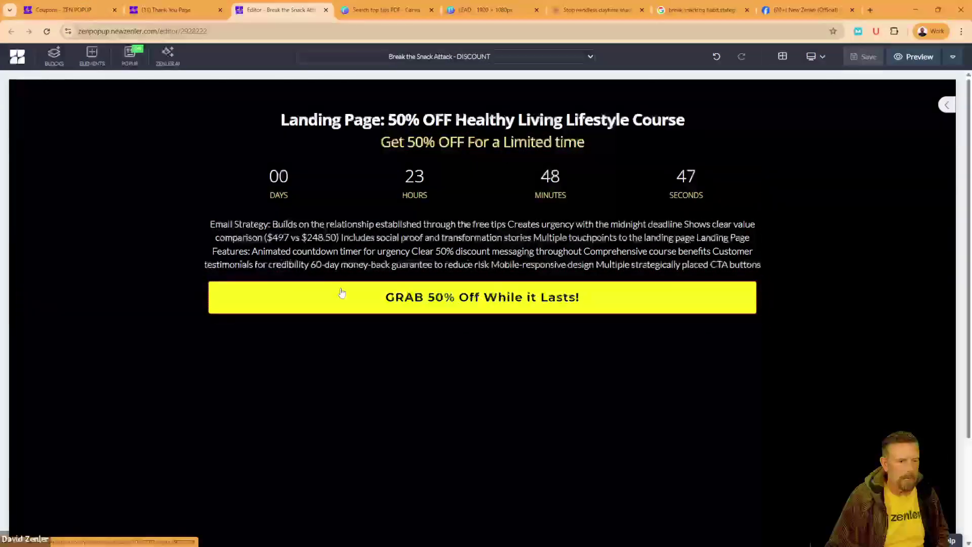
{"action": "left_click", "coordinate": [327, 10]}
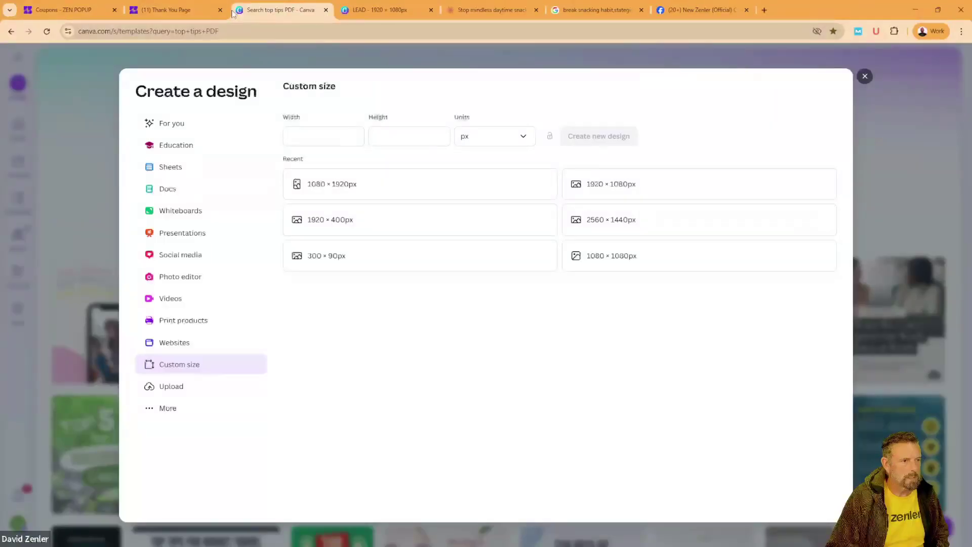
{"action": "left_click", "coordinate": [196, 14]}
{"action": "left_click", "coordinate": [220, 11]}
{"action": "left_click", "coordinate": [89, 19]}
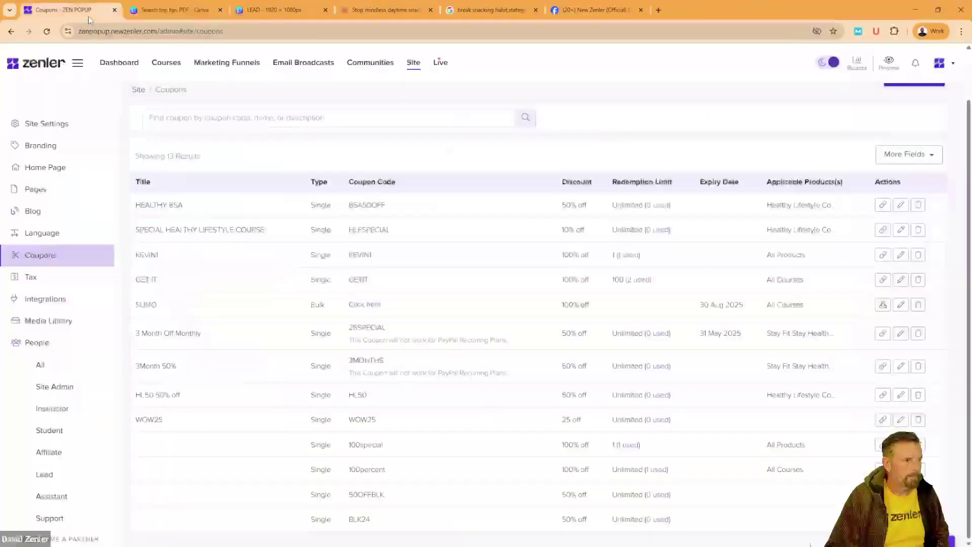
Step: Open the Break the Snack Attack funnel's third step in the page editor
{"action": "left_click", "coordinate": [226, 63]}
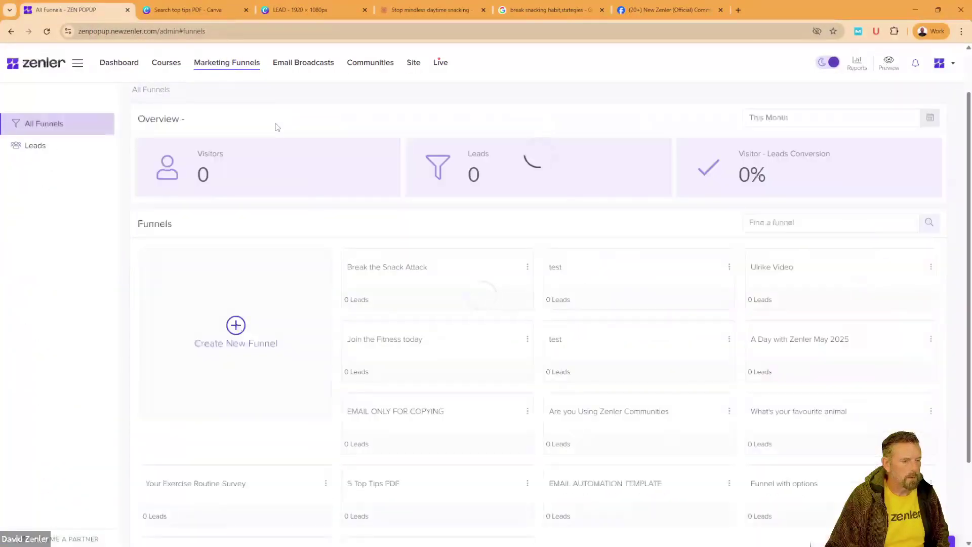
{"action": "left_click", "coordinate": [382, 275]}
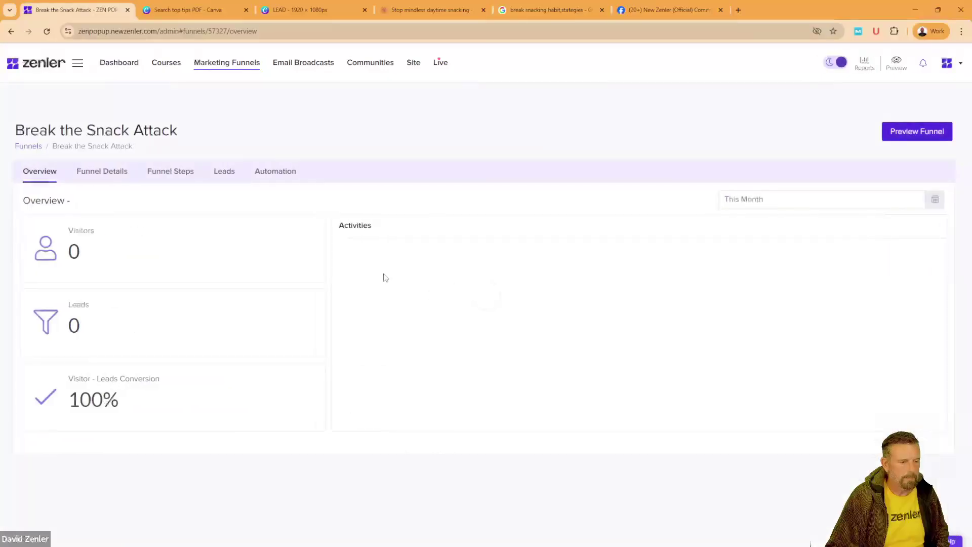
{"action": "left_click", "coordinate": [172, 171]}
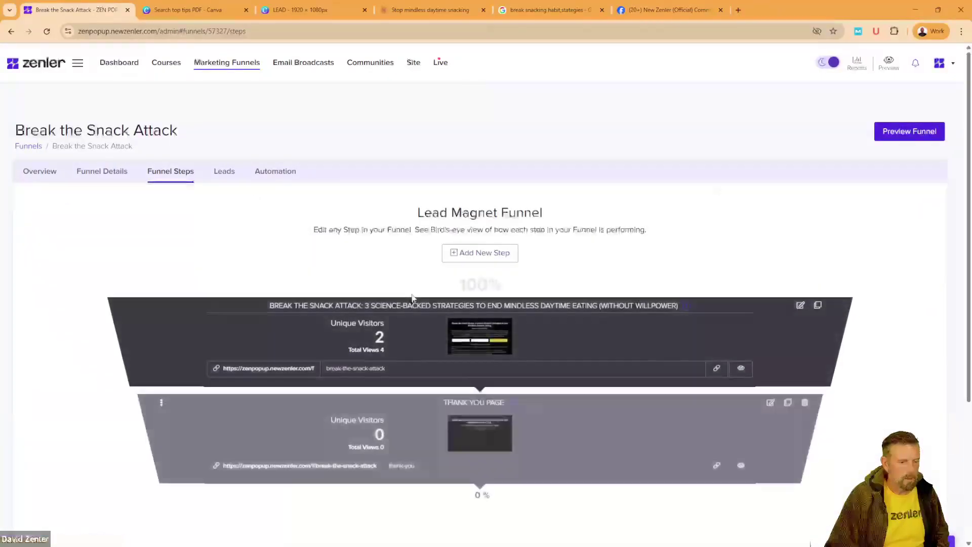
{"action": "scroll", "coordinate": [413, 299], "scroll_direction": "down", "scroll_amount": 4}
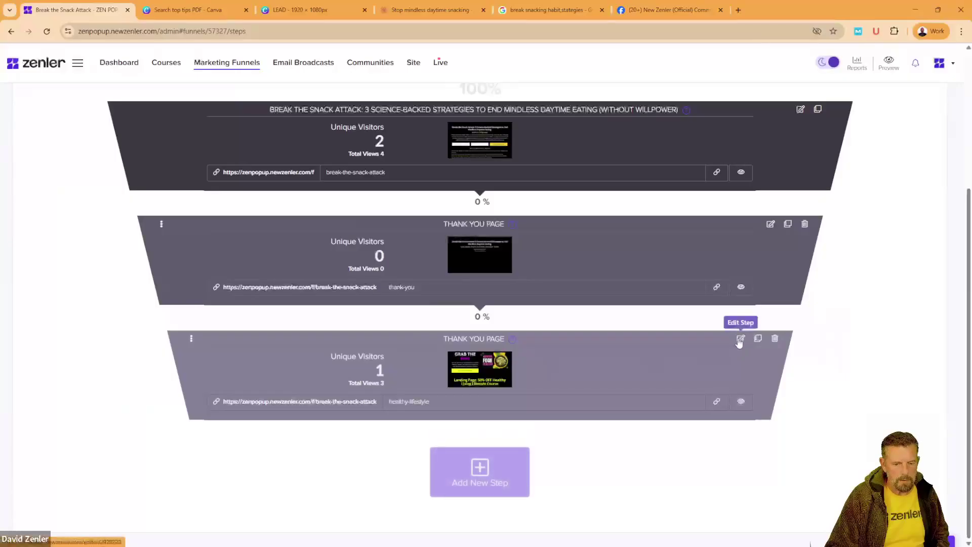
{"action": "left_click", "coordinate": [741, 339]}
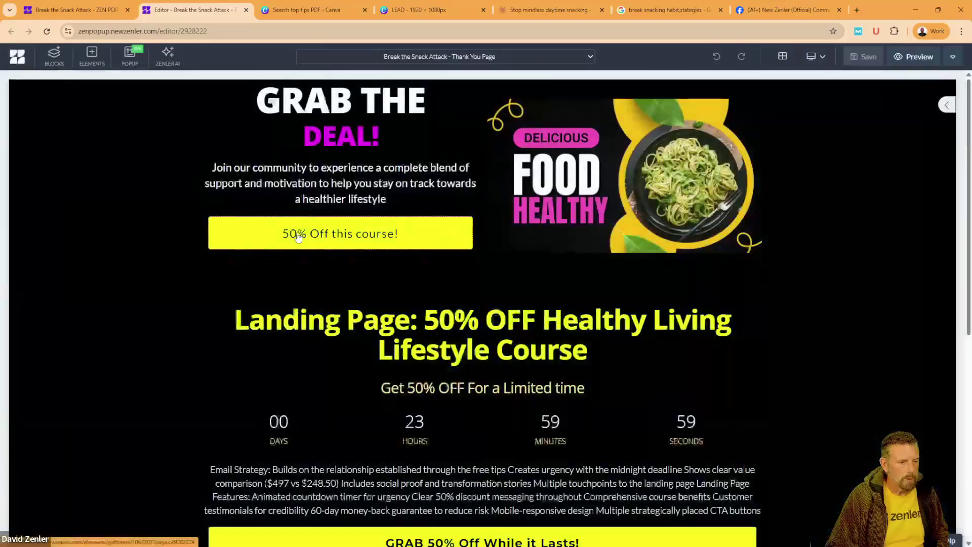
Step: Link the 50% Off this course! button to the BSA50OFF checkout URL, opening in a new tab
{"action": "left_click", "coordinate": [259, 223]}
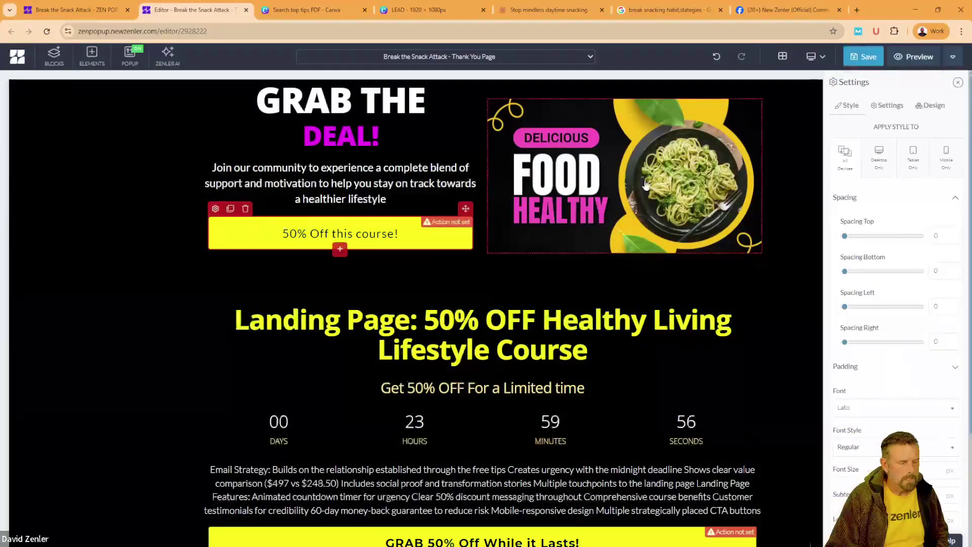
{"action": "left_click", "coordinate": [888, 106]}
{"action": "left_click", "coordinate": [912, 199]}
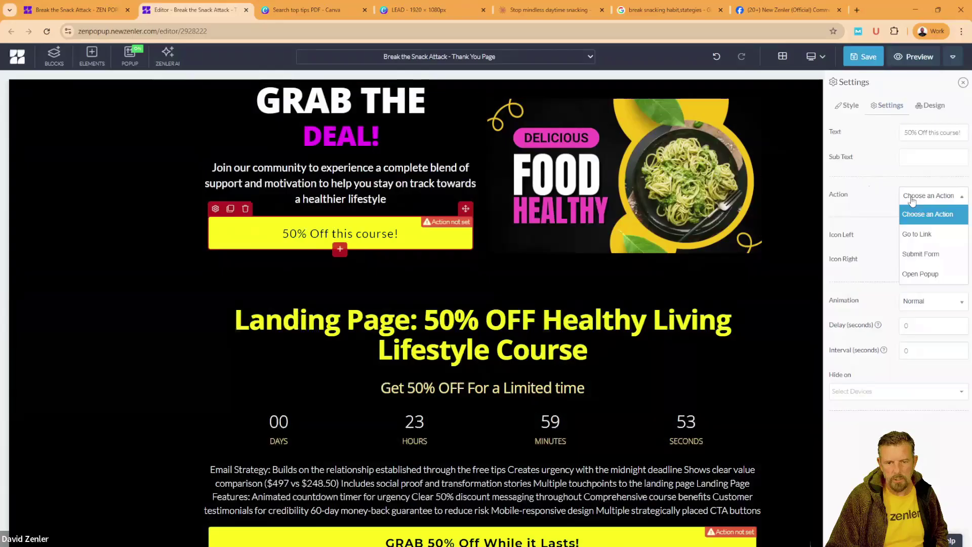
{"action": "left_click", "coordinate": [917, 234]}
{"action": "key", "text": "ctrl+v"}
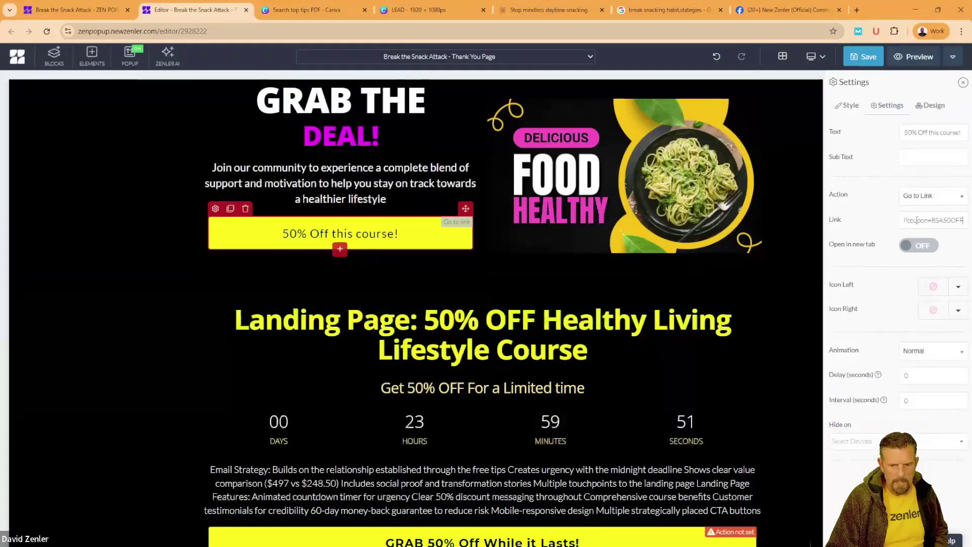
{"action": "left_click", "coordinate": [924, 247]}
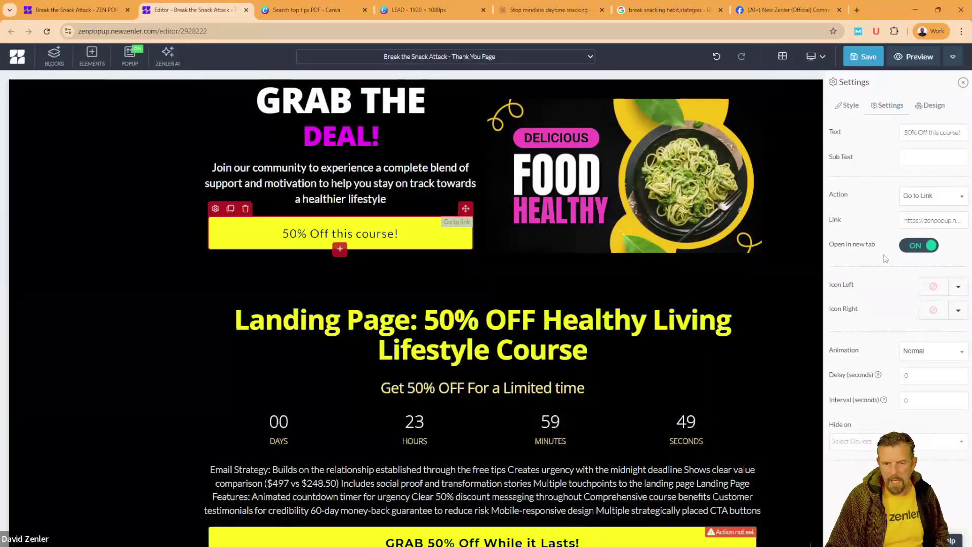
{"action": "scroll", "coordinate": [570, 341], "scroll_direction": "down", "scroll_amount": 4}
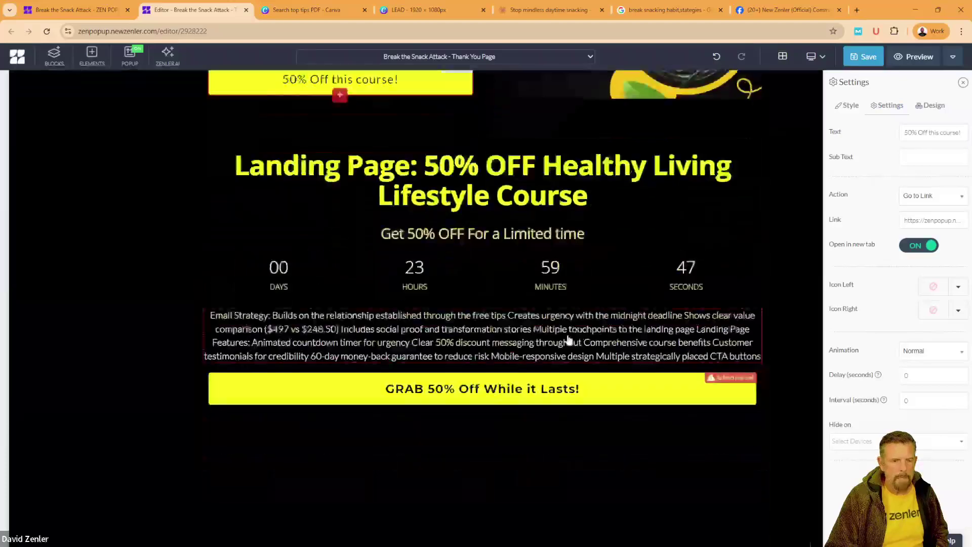
Step: Link the GRAB 50% Off While it Lasts! button the same way and save the page
{"action": "left_click", "coordinate": [311, 344]}
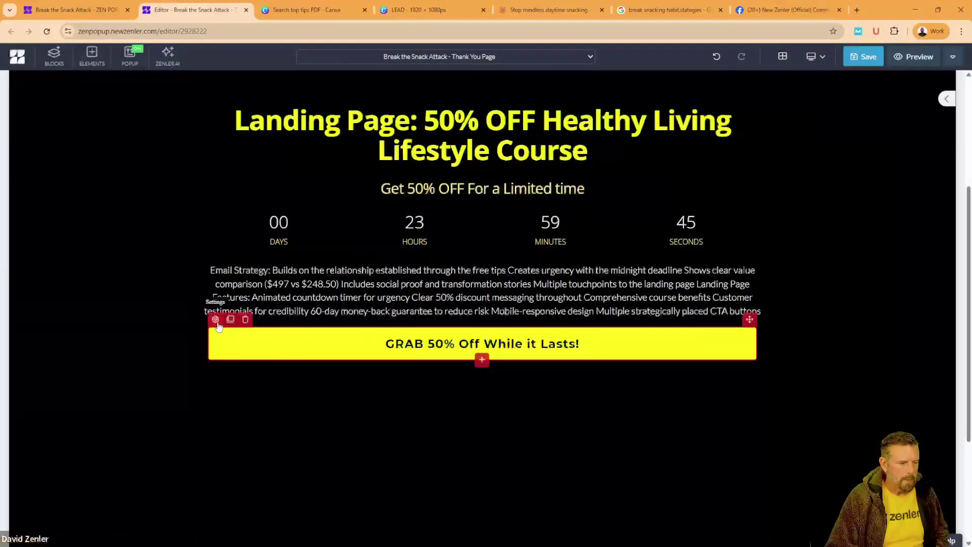
{"action": "left_click", "coordinate": [888, 106]}
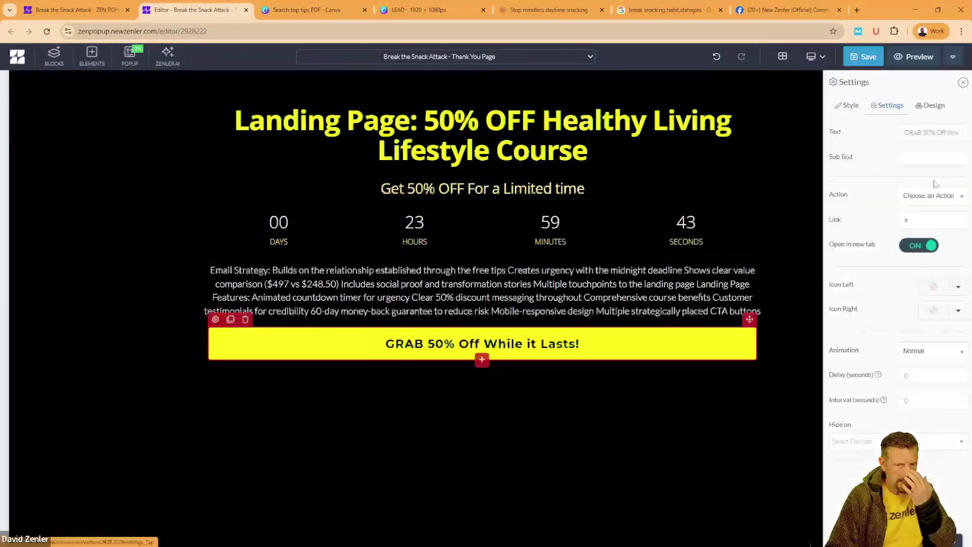
{"action": "left_click", "coordinate": [915, 200]}
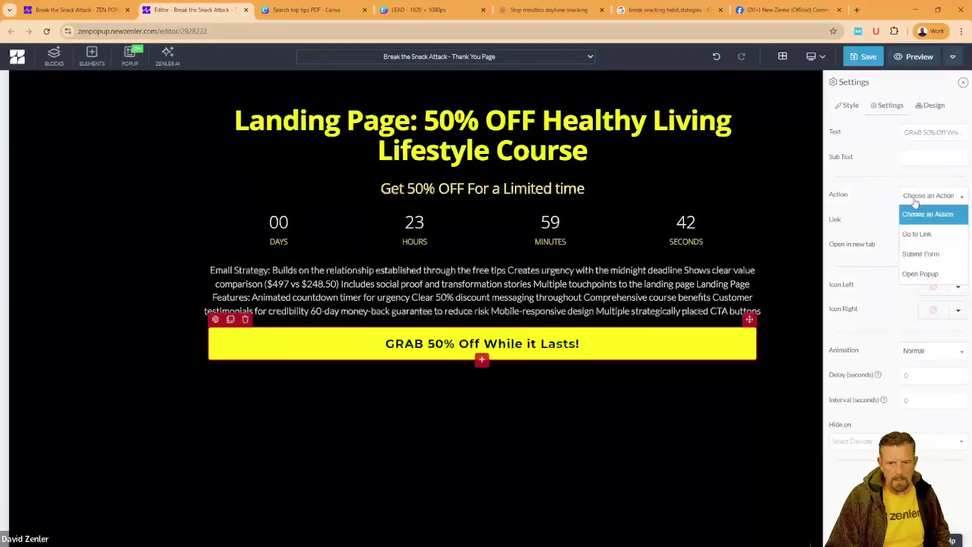
{"action": "left_click", "coordinate": [919, 234]}
{"action": "key", "text": "ctrl+v"}
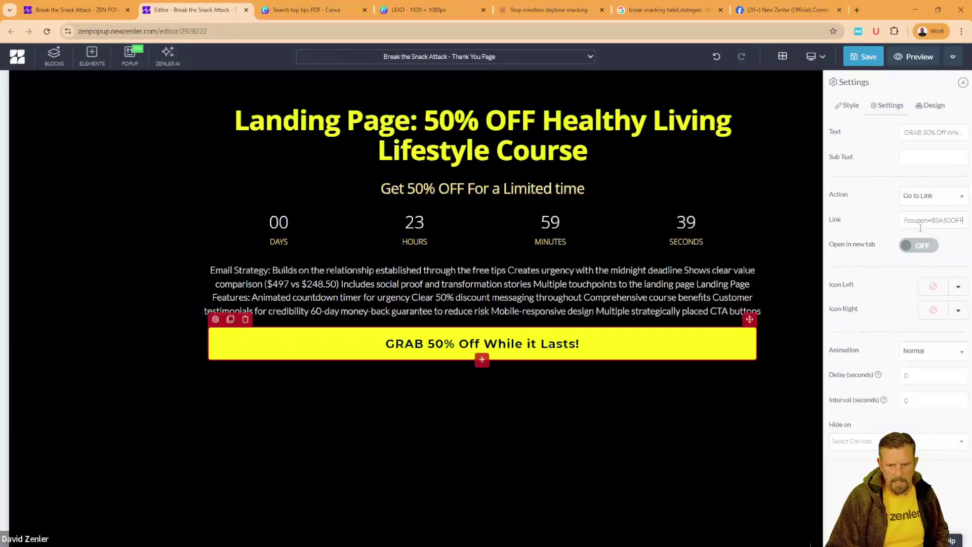
{"action": "left_click", "coordinate": [920, 246]}
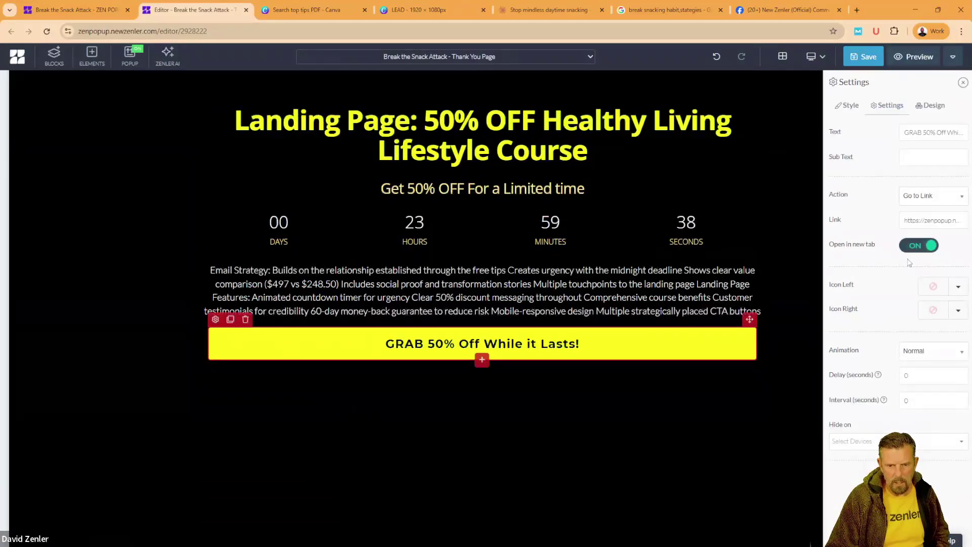
{"action": "left_click", "coordinate": [870, 57]}
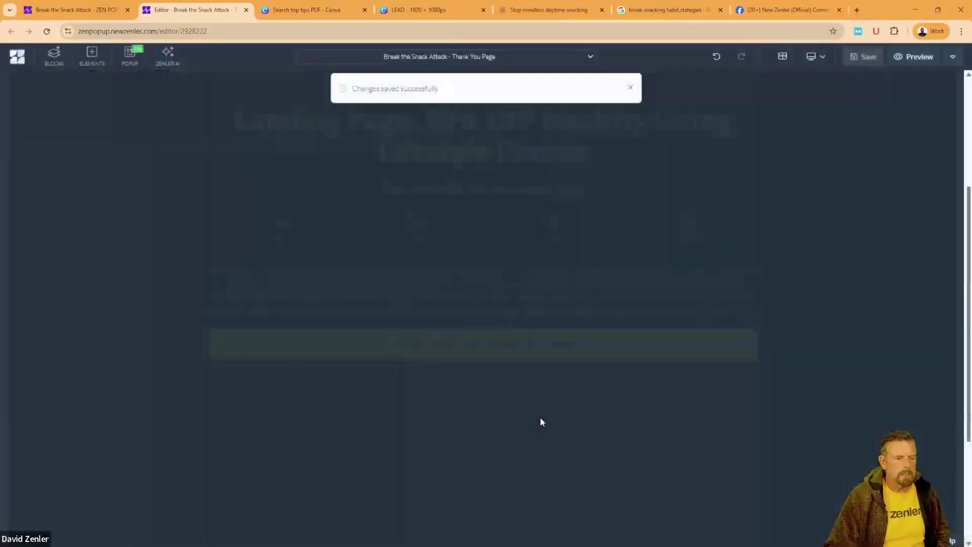
Step: Preview the Thank You Page and test both 50% buttons open the BSA50OFF checkout
{"action": "scroll", "coordinate": [474, 257], "scroll_direction": "up", "scroll_amount": 1}
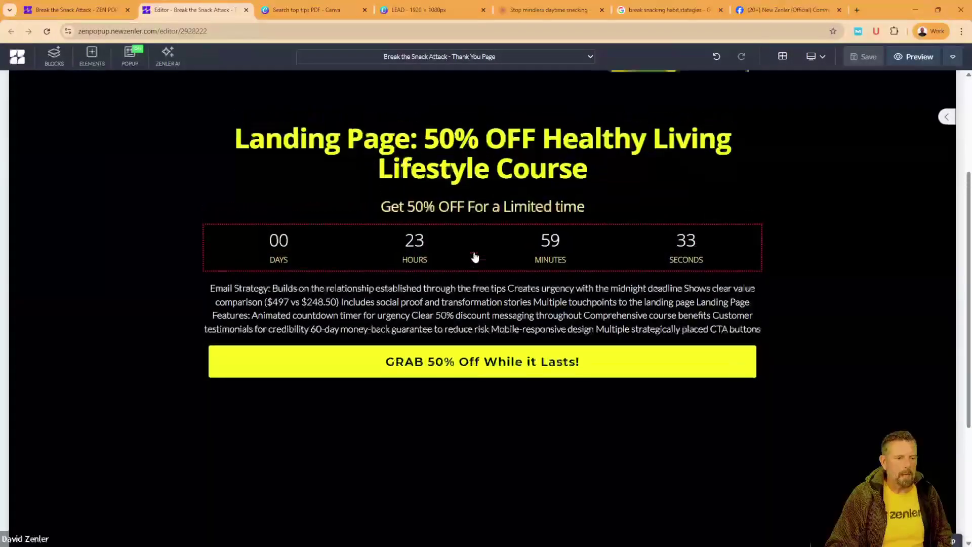
{"action": "scroll", "coordinate": [475, 257], "scroll_direction": "up", "scroll_amount": 4}
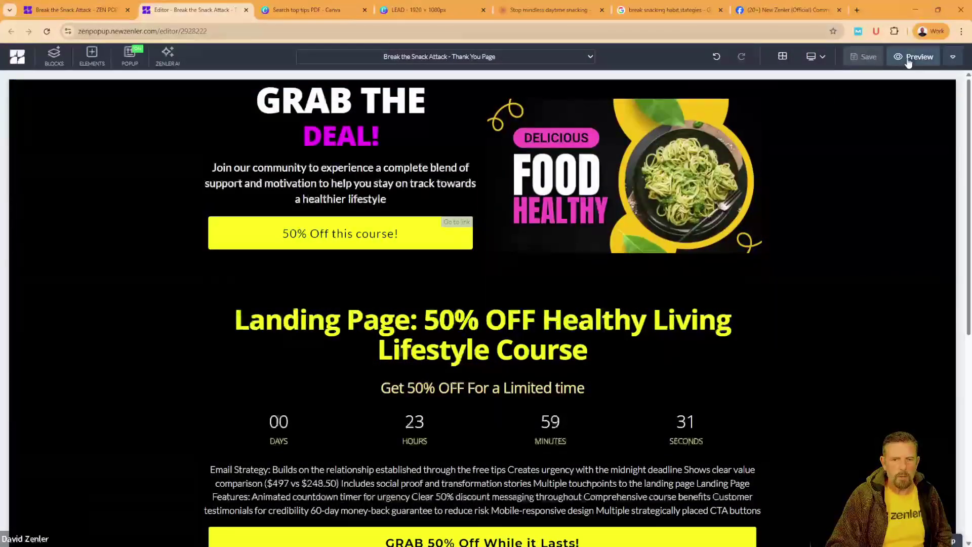
{"action": "left_click", "coordinate": [909, 57]}
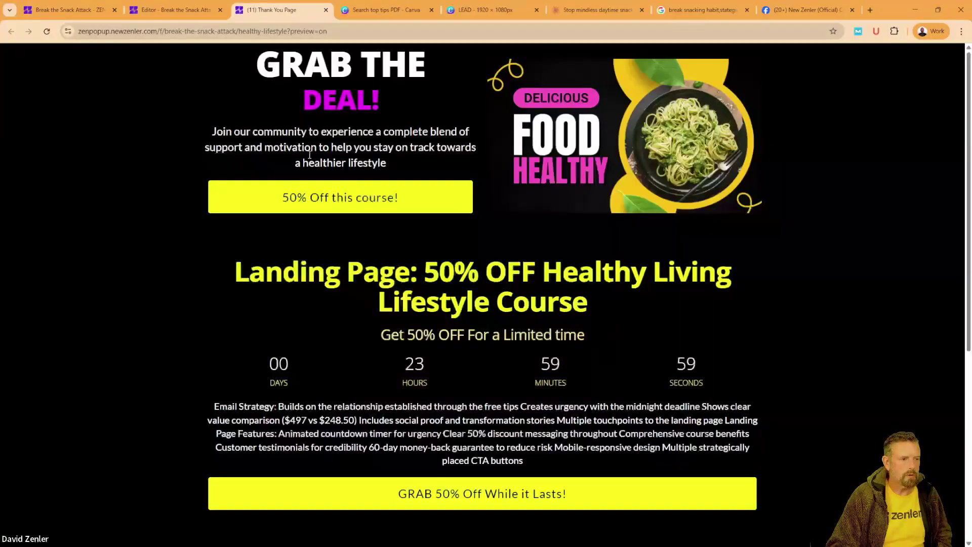
{"action": "left_click", "coordinate": [341, 201]}
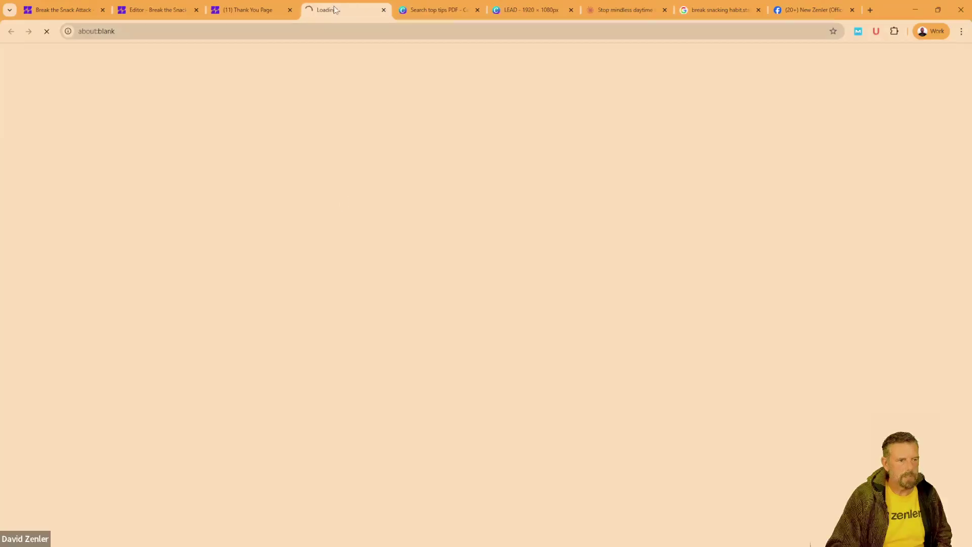
{"action": "scroll", "coordinate": [446, 284], "scroll_direction": "down", "scroll_amount": 2}
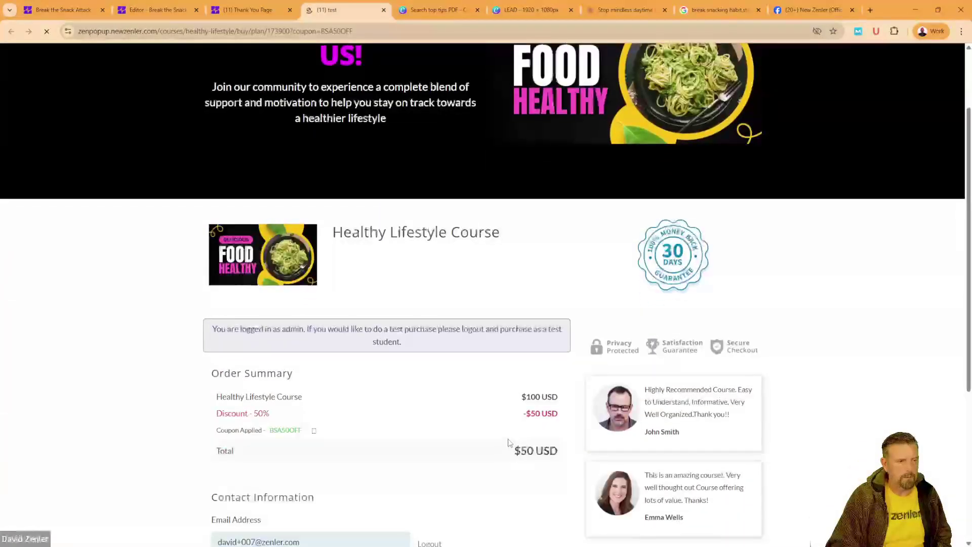
{"action": "scroll", "coordinate": [297, 85], "scroll_direction": "up", "scroll_amount": 2}
{"action": "left_click", "coordinate": [256, 10]}
{"action": "scroll", "coordinate": [401, 329], "scroll_direction": "down", "scroll_amount": 3}
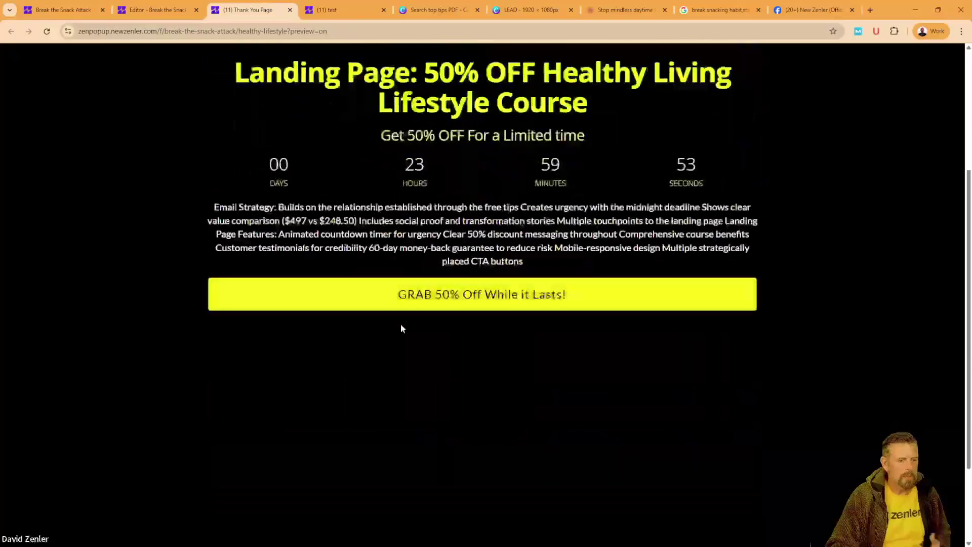
{"action": "left_click", "coordinate": [388, 303]}
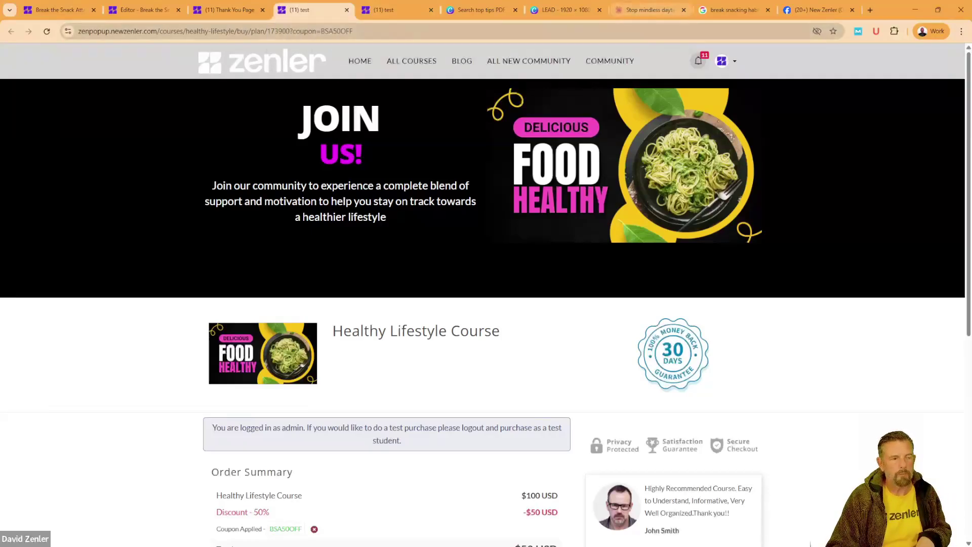
{"action": "left_click", "coordinate": [563, 10]}
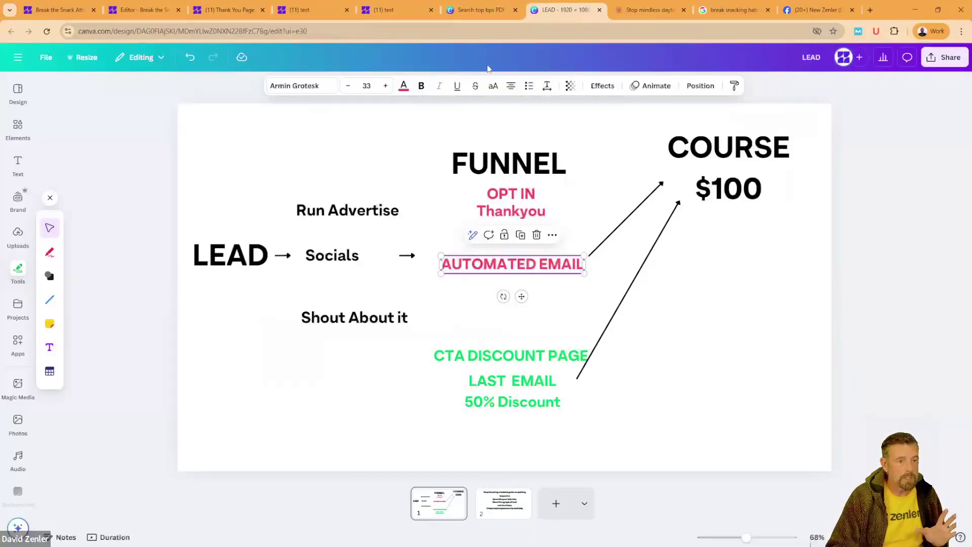
Step: Review the Canva LEAD diagram, then close the three test checkout tabs
{"action": "mouse_move", "coordinate": [394, 14]}
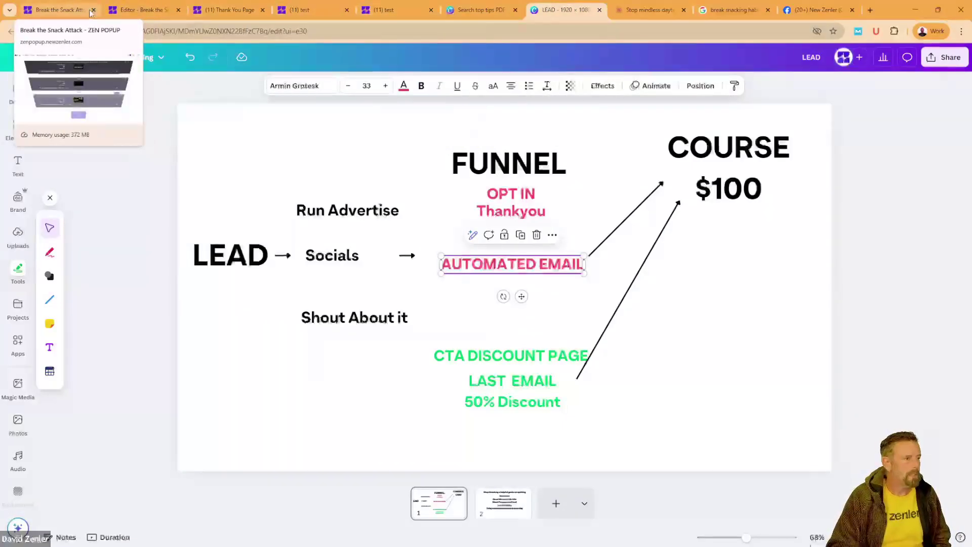
{"action": "left_click", "coordinate": [150, 11]}
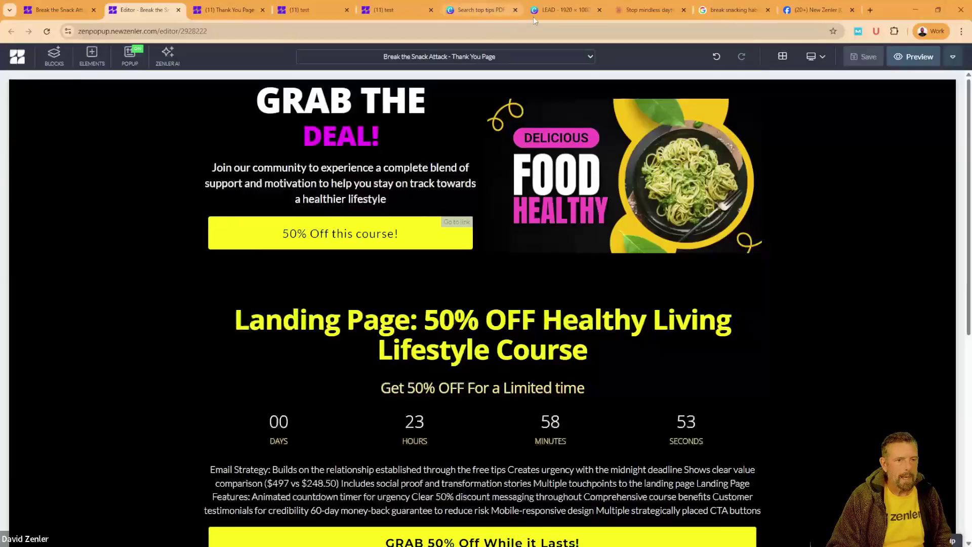
{"action": "mouse_move", "coordinate": [620, 14]}
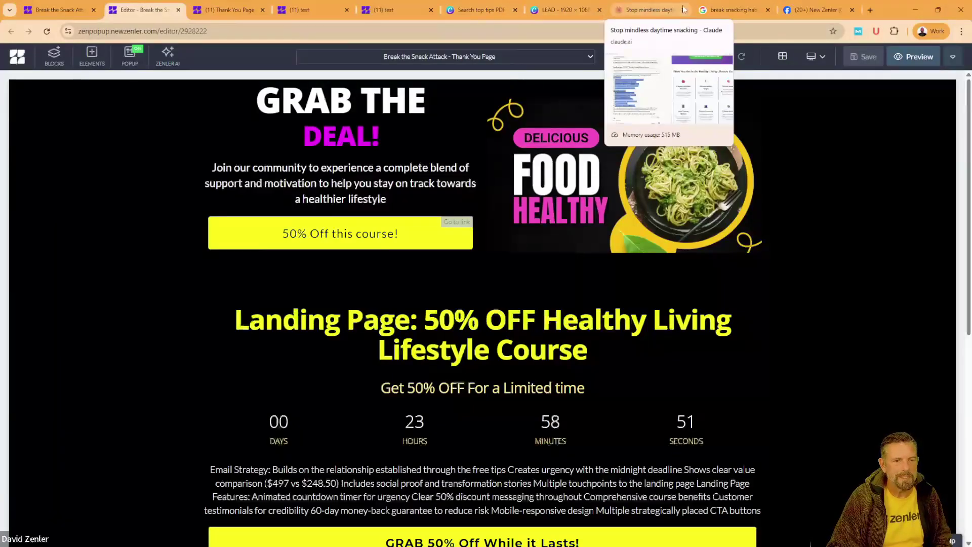
{"action": "left_click", "coordinate": [302, 10]}
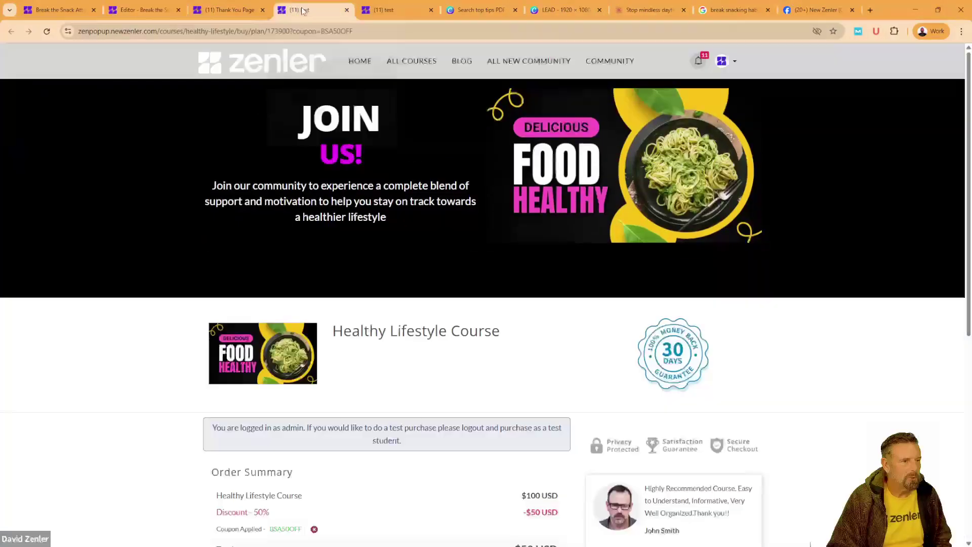
{"action": "left_click", "coordinate": [408, 8]}
{"action": "left_click", "coordinate": [431, 10]}
{"action": "left_click", "coordinate": [347, 10]}
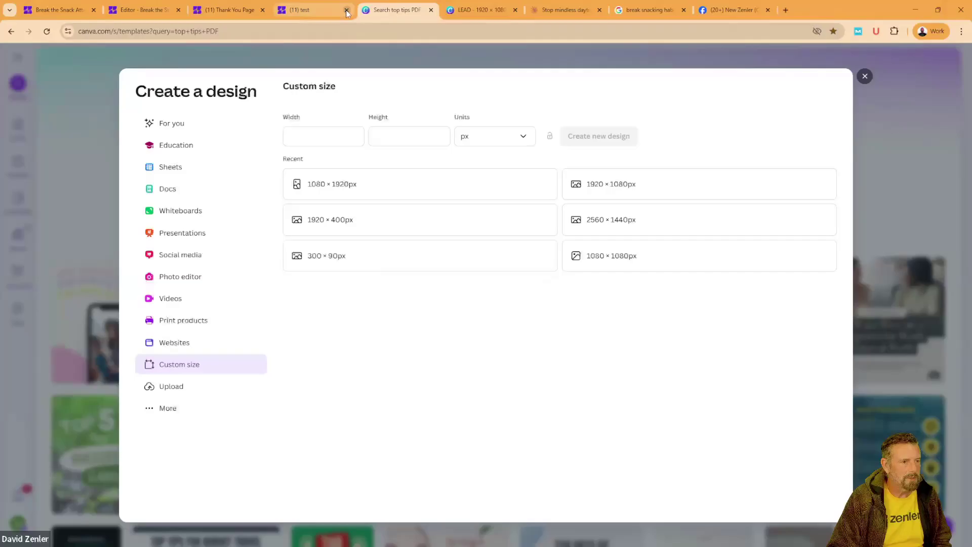
Step: Close the thank-you page preview and page editor tabs
{"action": "left_click", "coordinate": [247, 15]}
{"action": "left_click", "coordinate": [262, 10]}
{"action": "left_click", "coordinate": [144, 14]}
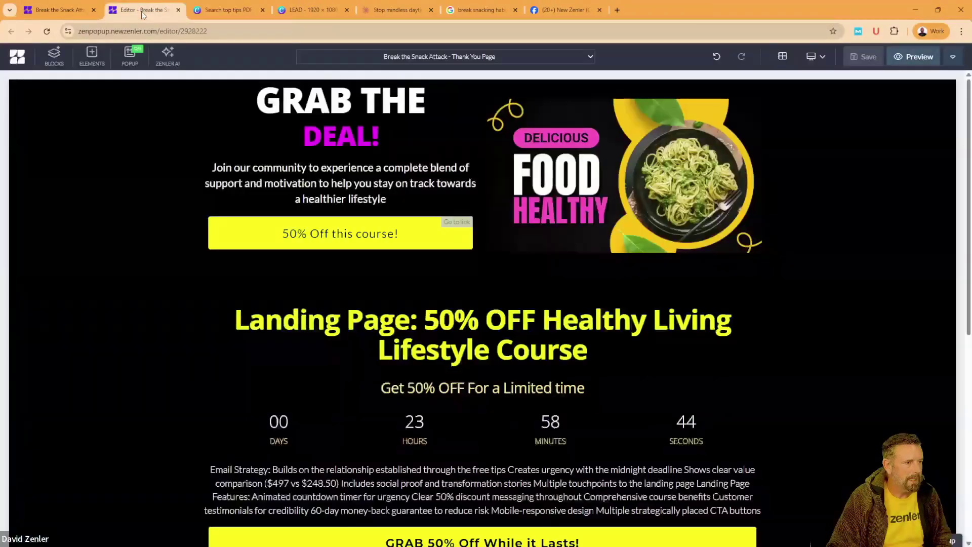
{"action": "left_click", "coordinate": [179, 11]}
Step: Open the funnel's Automation tab and expand the Email Drip Sequence's three paused emails
{"action": "left_click", "coordinate": [70, 10]}
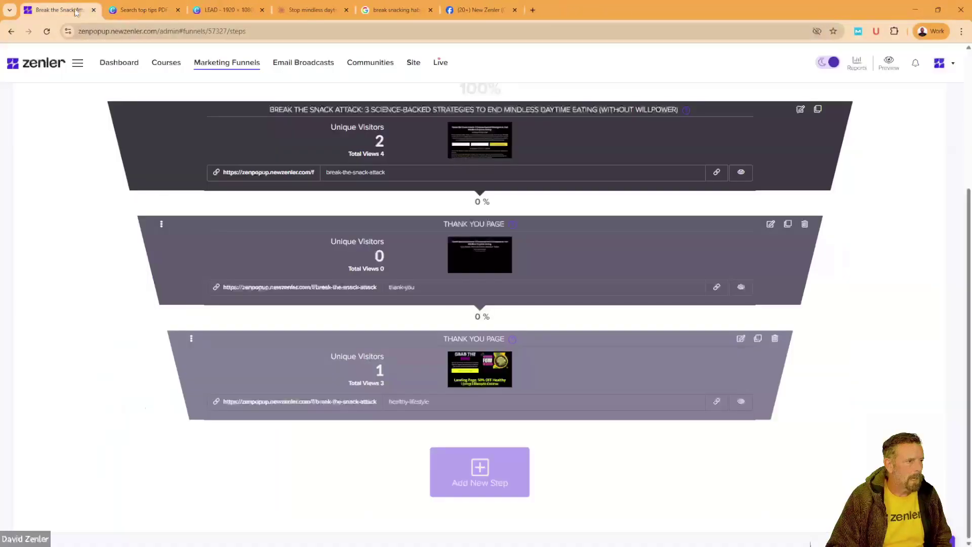
{"action": "scroll", "coordinate": [432, 286], "scroll_direction": "up", "scroll_amount": 4}
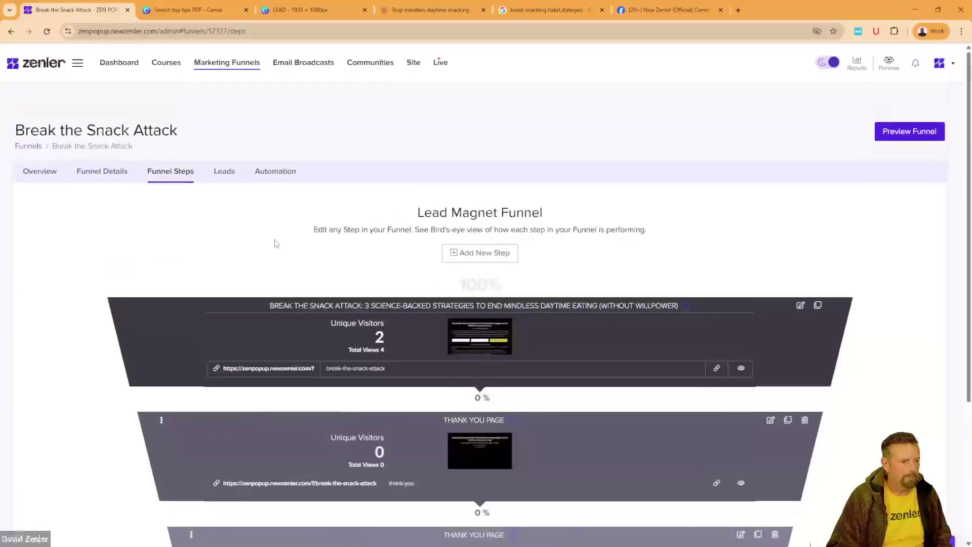
{"action": "left_click", "coordinate": [279, 173]}
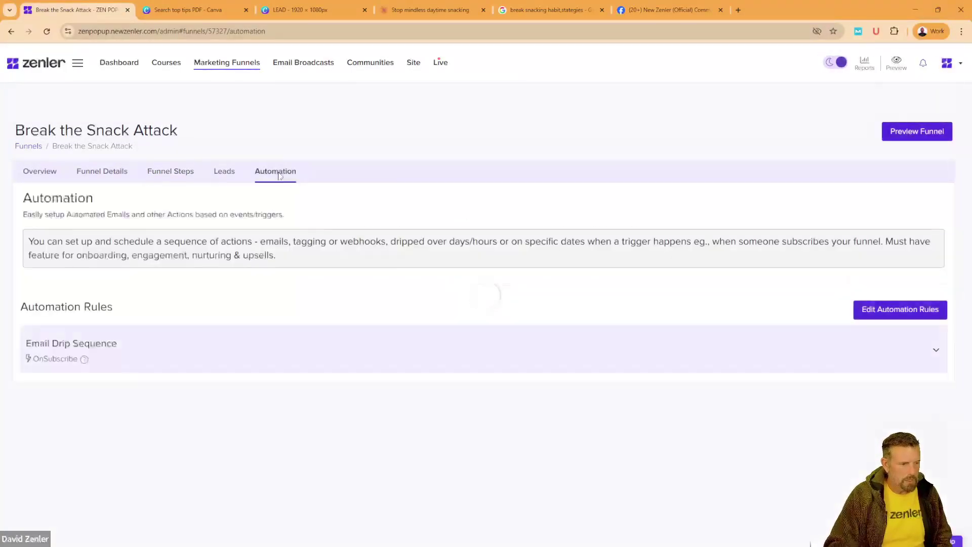
{"action": "left_click", "coordinate": [203, 351]}
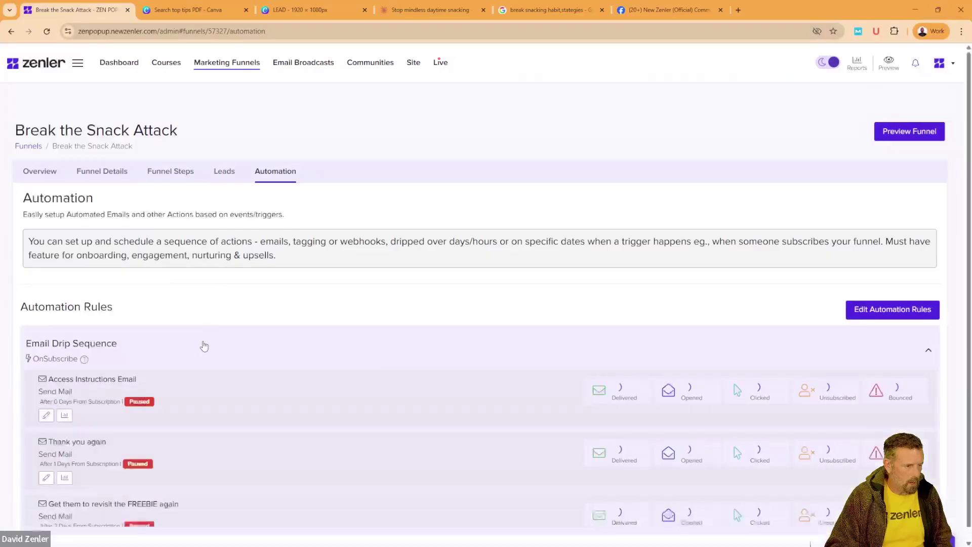
{"action": "scroll", "coordinate": [202, 334], "scroll_direction": "down", "scroll_amount": 1}
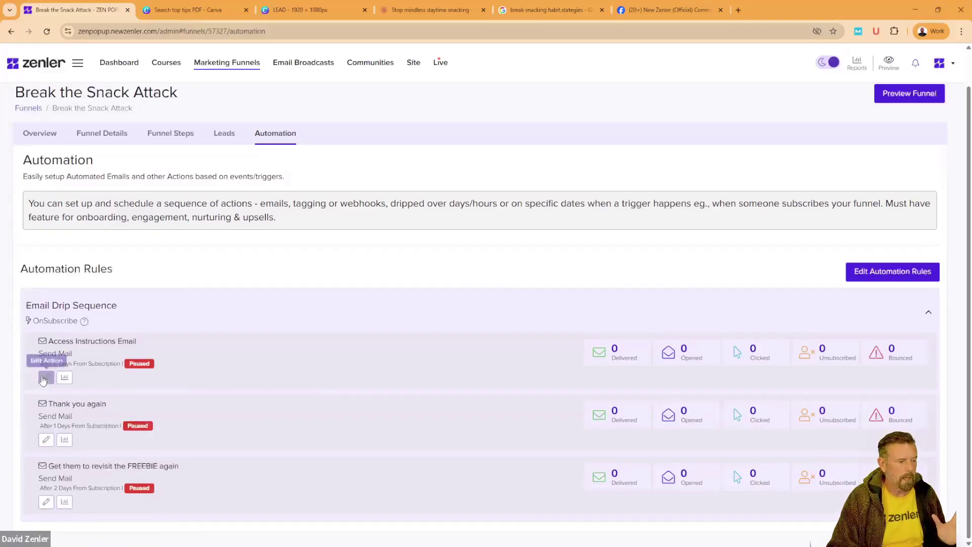
Step: Edit the drip sequence and delete the third email and the Thank you again email
{"action": "left_click", "coordinate": [46, 378]}
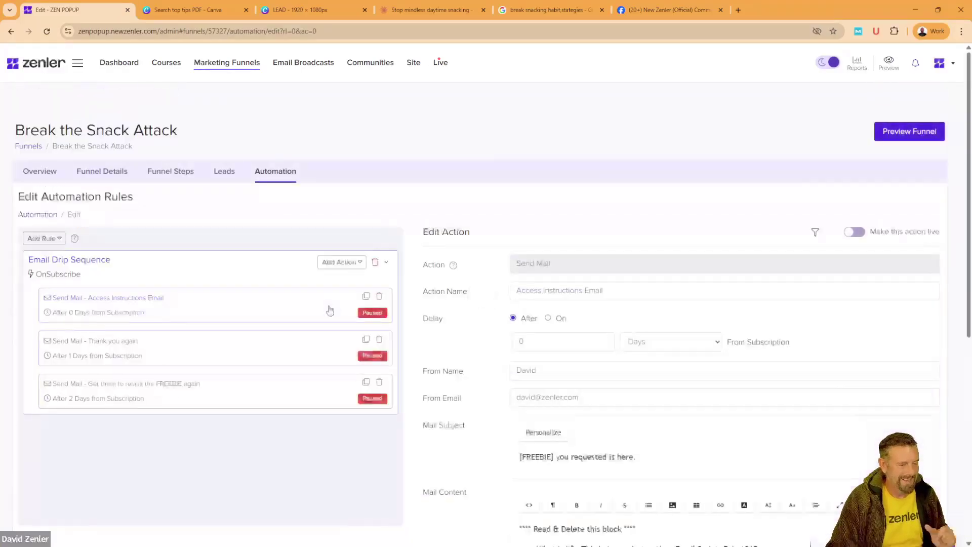
{"action": "left_click", "coordinate": [379, 386]}
{"action": "left_click", "coordinate": [499, 358]}
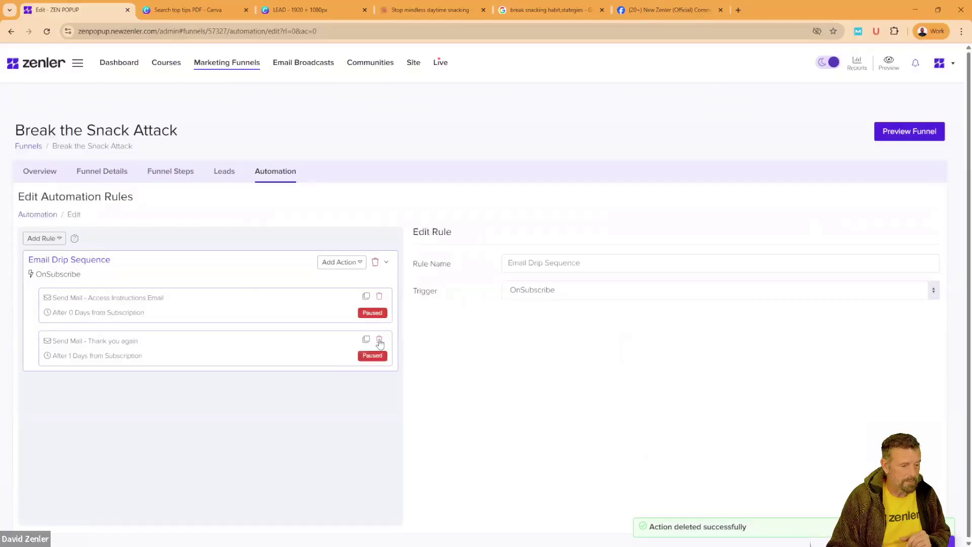
{"action": "left_click", "coordinate": [380, 340]}
{"action": "left_click", "coordinate": [521, 353]}
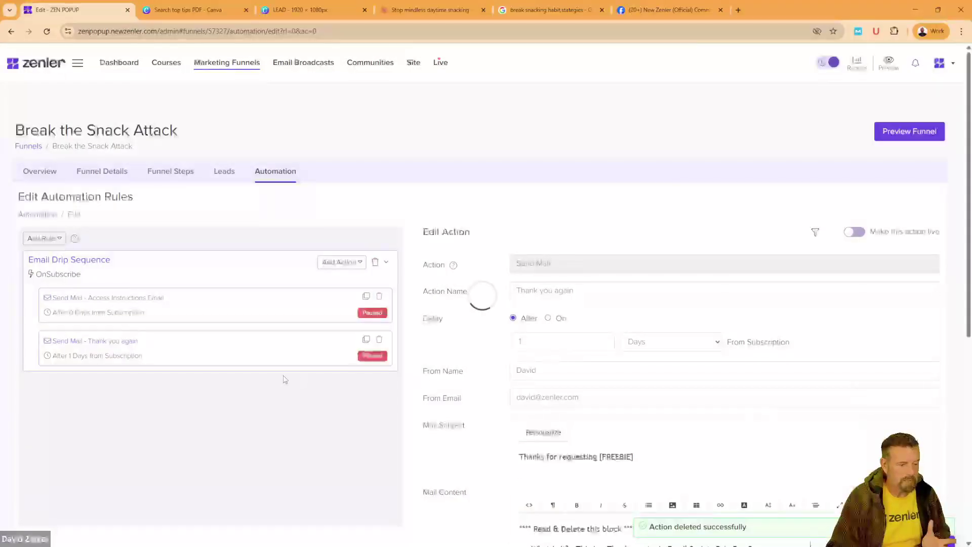
Step: Delete the remaining Access Instructions Email from the sequence
{"action": "left_click", "coordinate": [214, 310]}
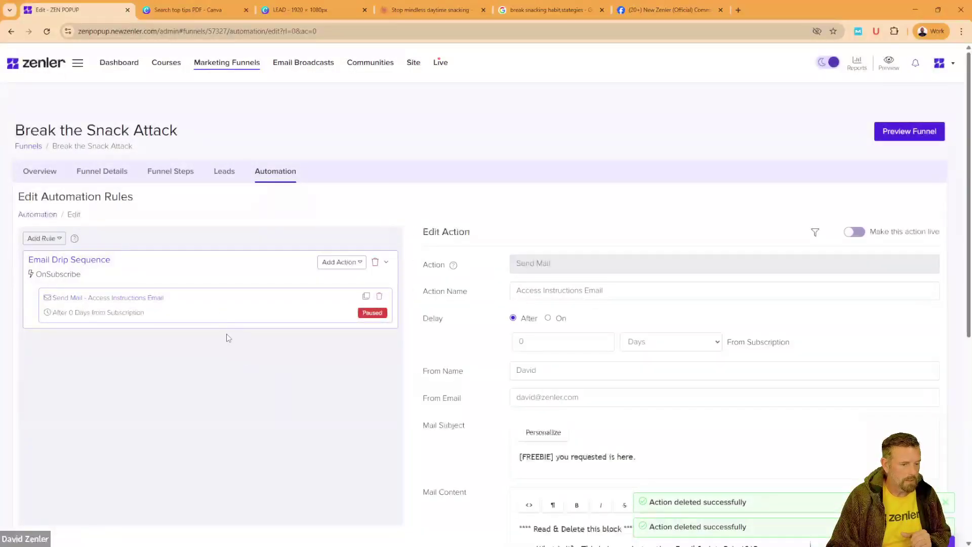
{"action": "scroll", "coordinate": [268, 353], "scroll_direction": "down", "scroll_amount": 2}
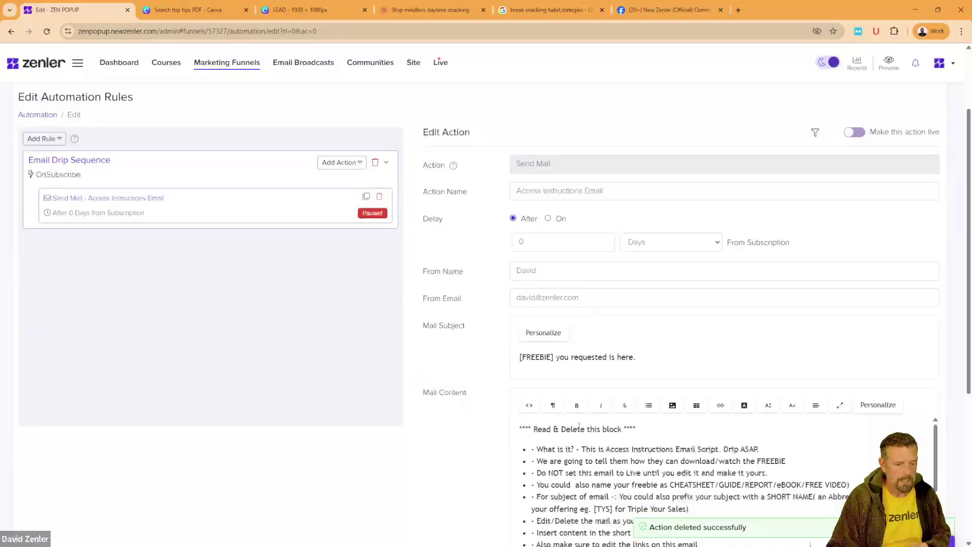
{"action": "scroll", "coordinate": [579, 426], "scroll_direction": "down", "scroll_amount": 10}
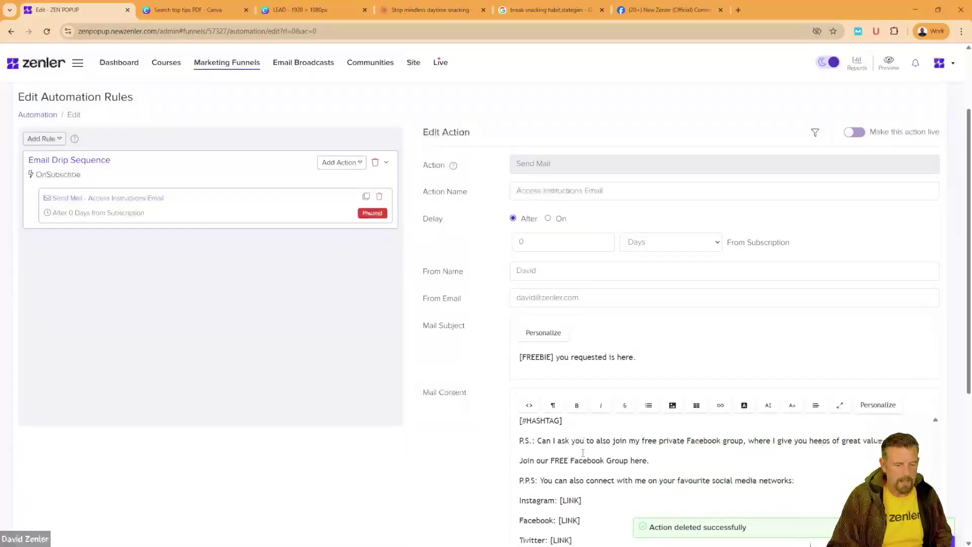
{"action": "scroll", "coordinate": [453, 456], "scroll_direction": "down", "scroll_amount": 4}
{"action": "scroll", "coordinate": [384, 350], "scroll_direction": "up", "scroll_amount": 5}
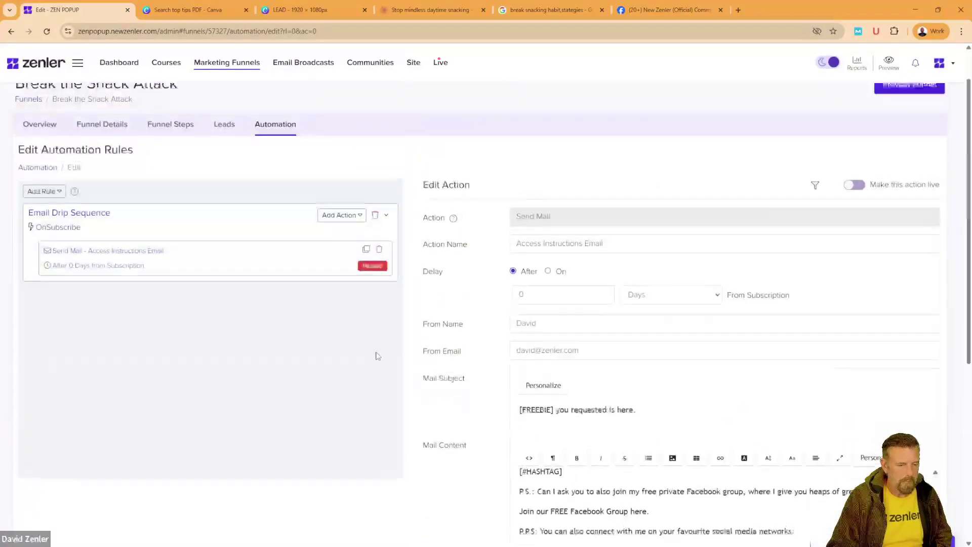
{"action": "scroll", "coordinate": [376, 356], "scroll_direction": "up", "scroll_amount": 1}
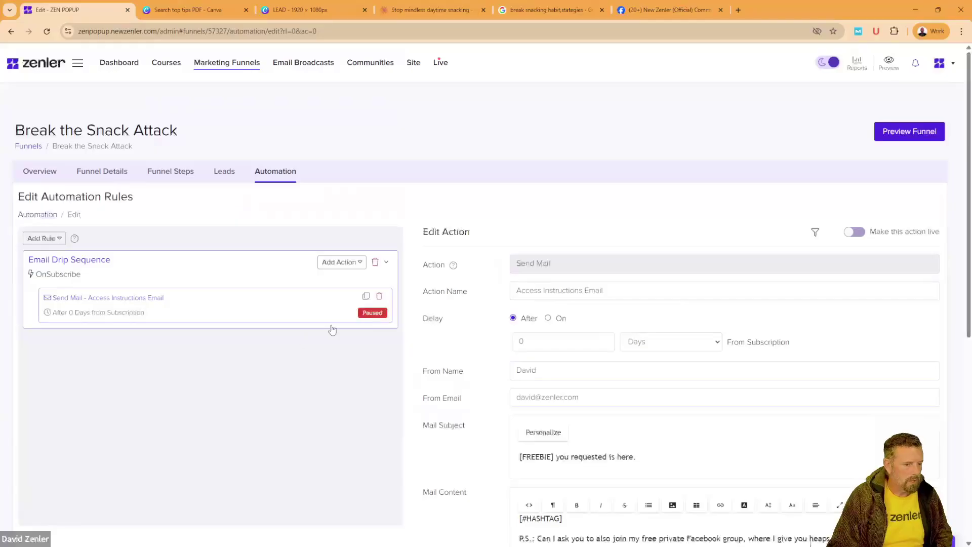
{"action": "left_click", "coordinate": [379, 298]}
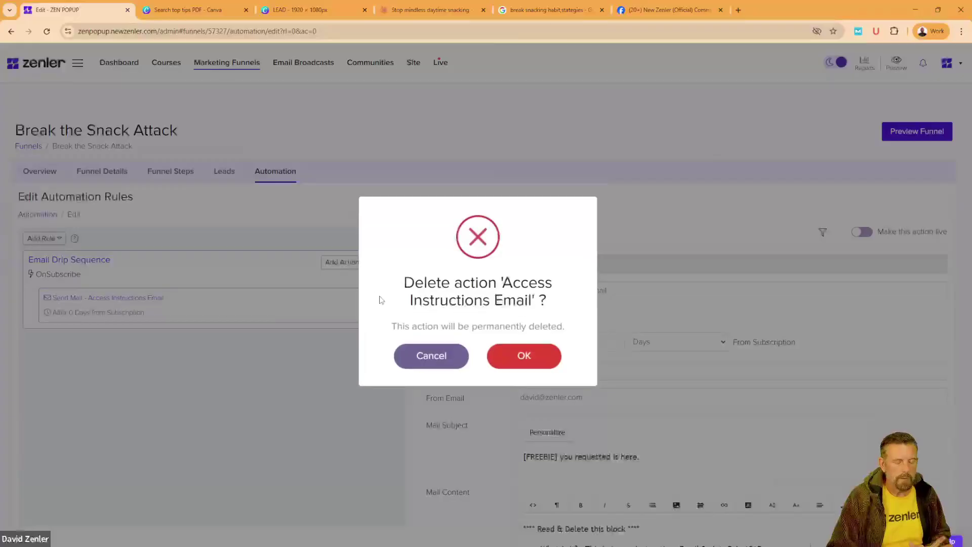
{"action": "left_click", "coordinate": [534, 362]}
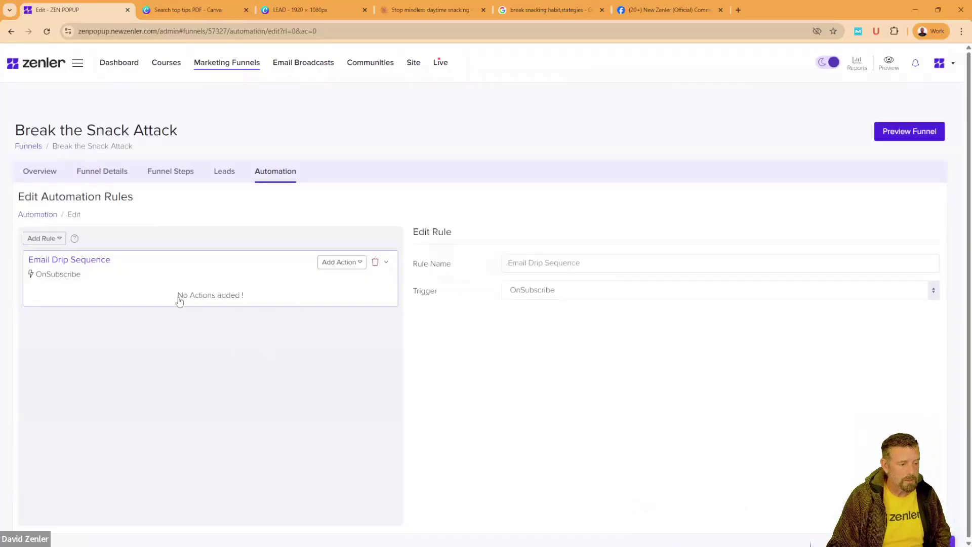
Step: Open the Add Action dropdown on the empty Break the Snack Attack drip sequence
{"action": "left_click", "coordinate": [360, 267]}
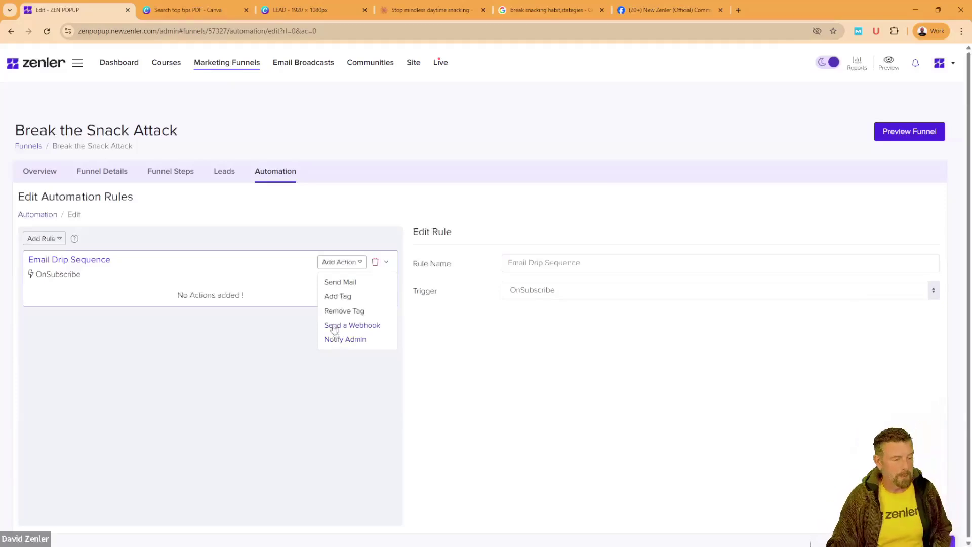
Step: Add an untitled Send Mail action and review its mailing address and unsubscribe footer
{"action": "left_click", "coordinate": [346, 287]}
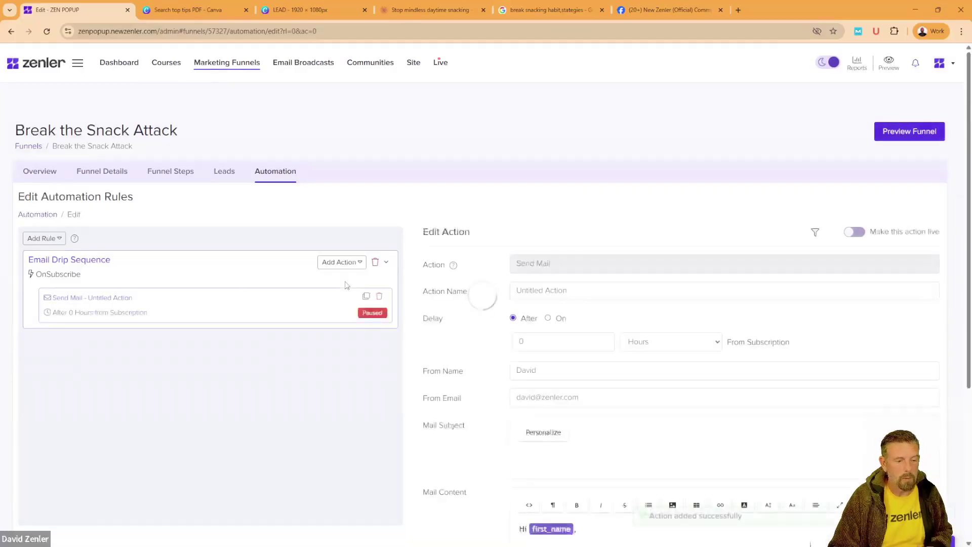
{"action": "scroll", "coordinate": [332, 457], "scroll_direction": "down", "scroll_amount": 3}
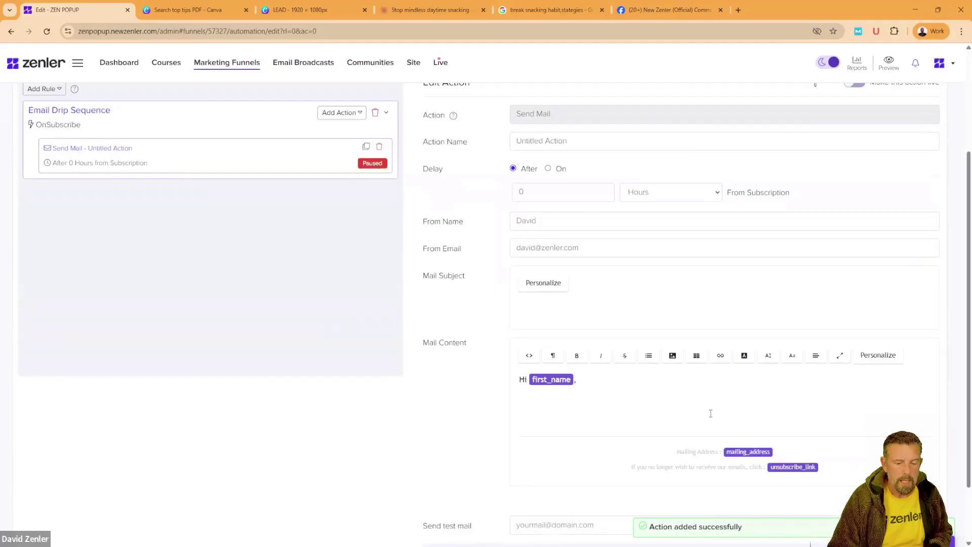
{"action": "left_click_drag", "start_coordinate": [848, 468], "coordinate": [644, 427]}
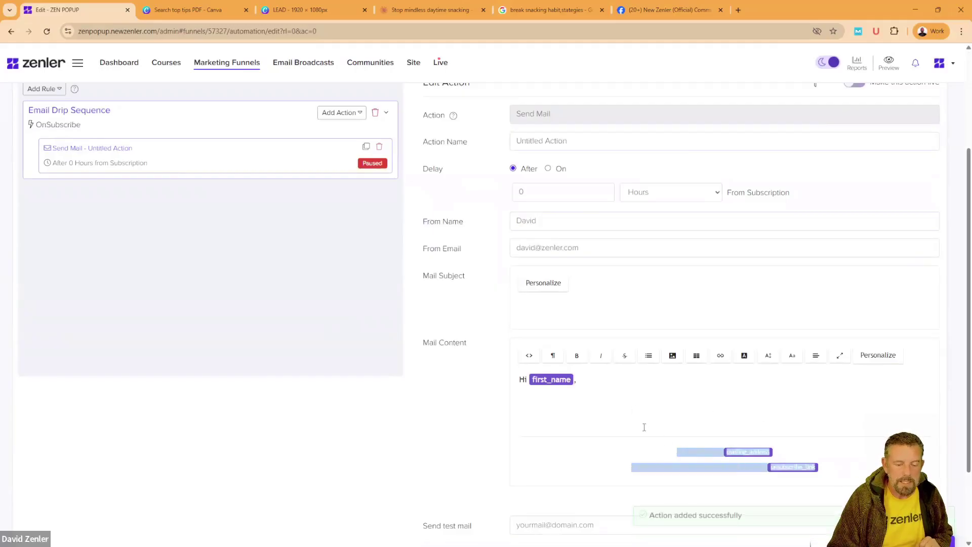
{"action": "left_click", "coordinate": [661, 413]}
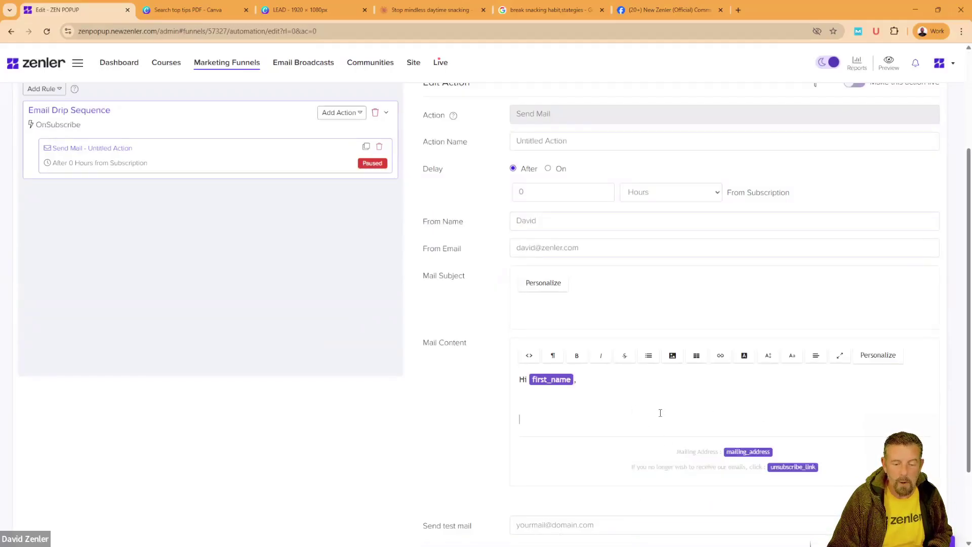
{"action": "left_click_drag", "start_coordinate": [678, 453], "coordinate": [830, 467]}
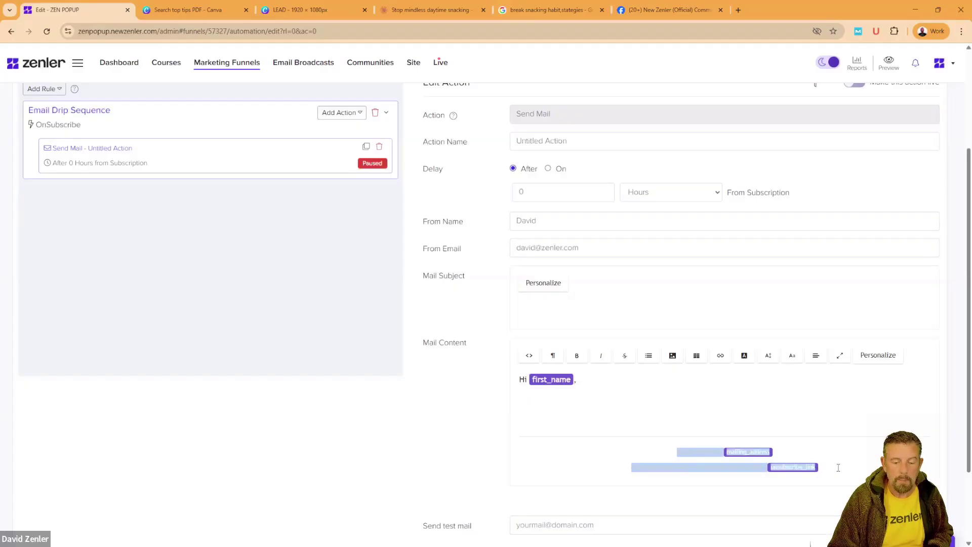
{"action": "left_click", "coordinate": [839, 467]}
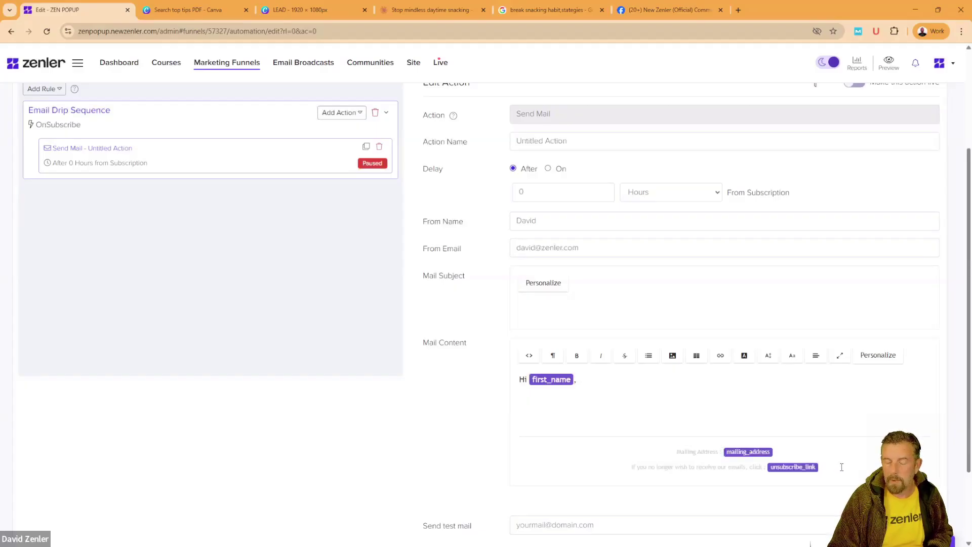
{"action": "left_click_drag", "start_coordinate": [842, 467], "coordinate": [697, 448]}
{"action": "left_click", "coordinate": [847, 455]}
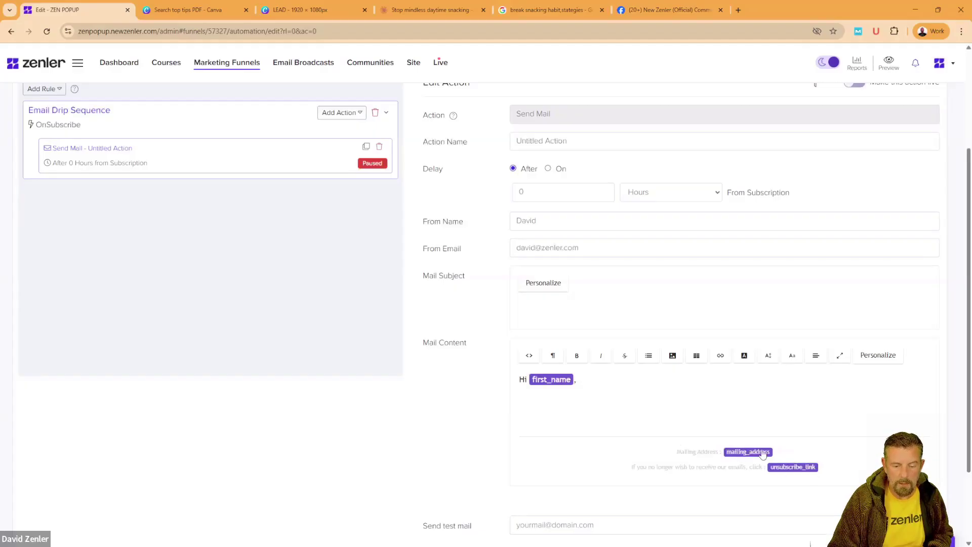
Step: Glance at the account options, then switch to the Claude chat holding the email drafts
{"action": "left_click", "coordinate": [954, 63]}
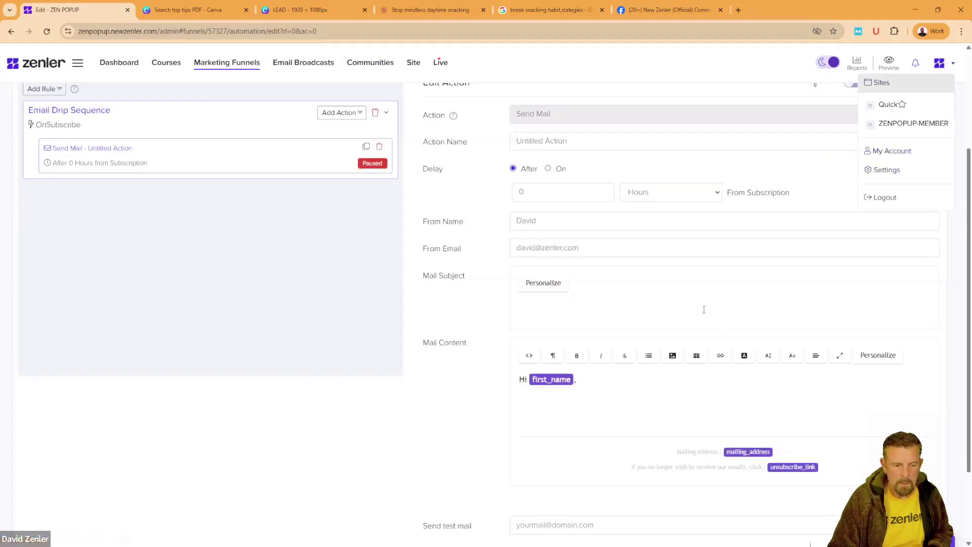
{"action": "left_click", "coordinate": [641, 306]}
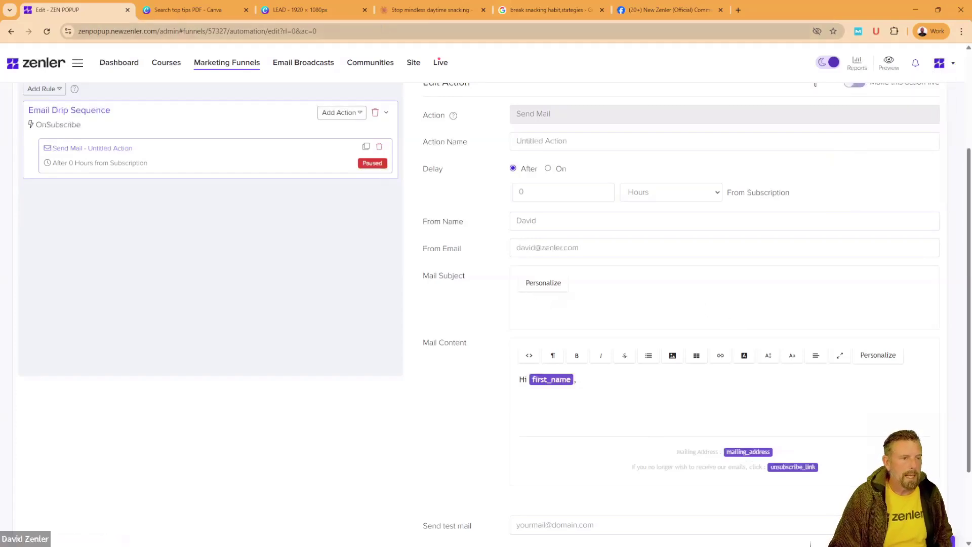
{"action": "left_click", "coordinate": [430, 10]}
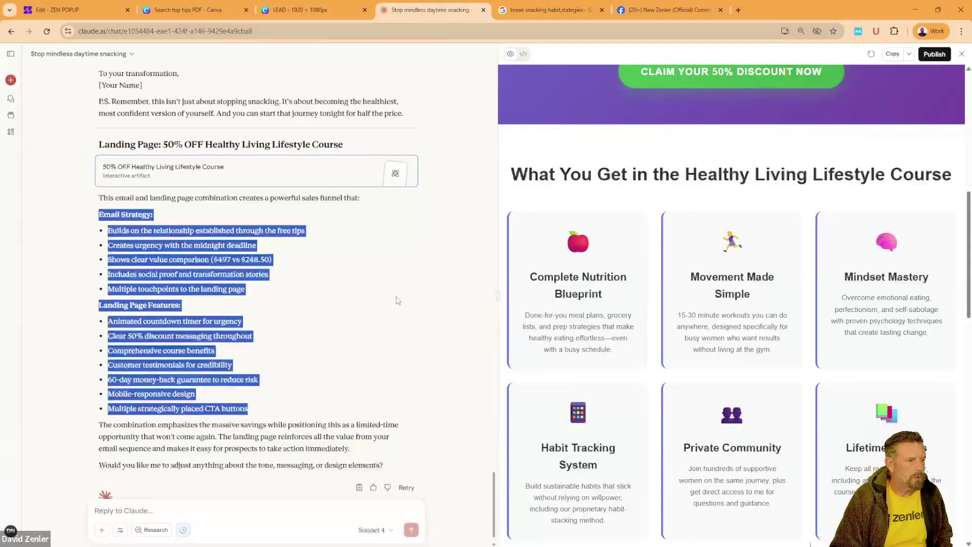
Step: Copy Email 1's Welcome Email subject line in Claude and go back to the Zenler tab
{"action": "scroll", "coordinate": [397, 301], "scroll_direction": "up", "scroll_amount": 15}
{"action": "scroll", "coordinate": [397, 301], "scroll_direction": "up", "scroll_amount": 15}
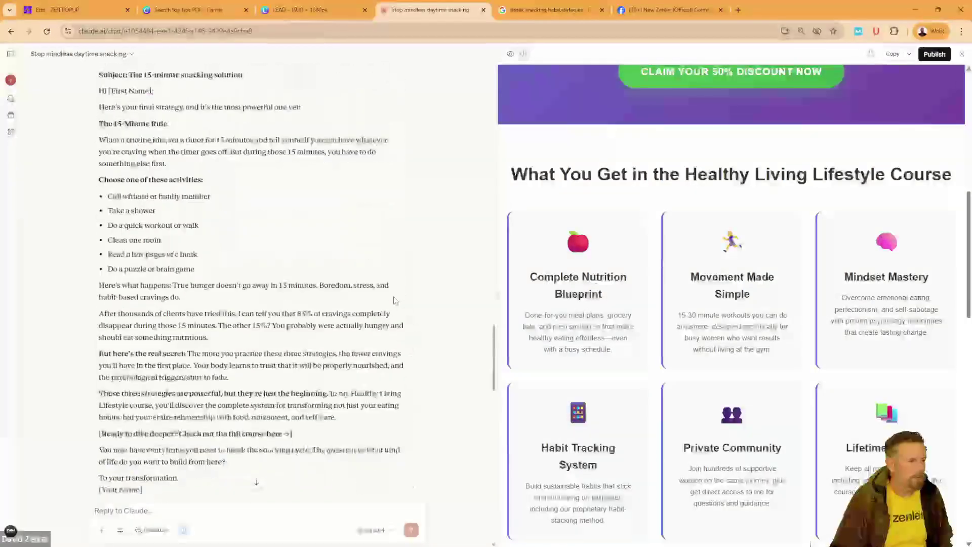
{"action": "scroll", "coordinate": [394, 300], "scroll_direction": "up", "scroll_amount": 15}
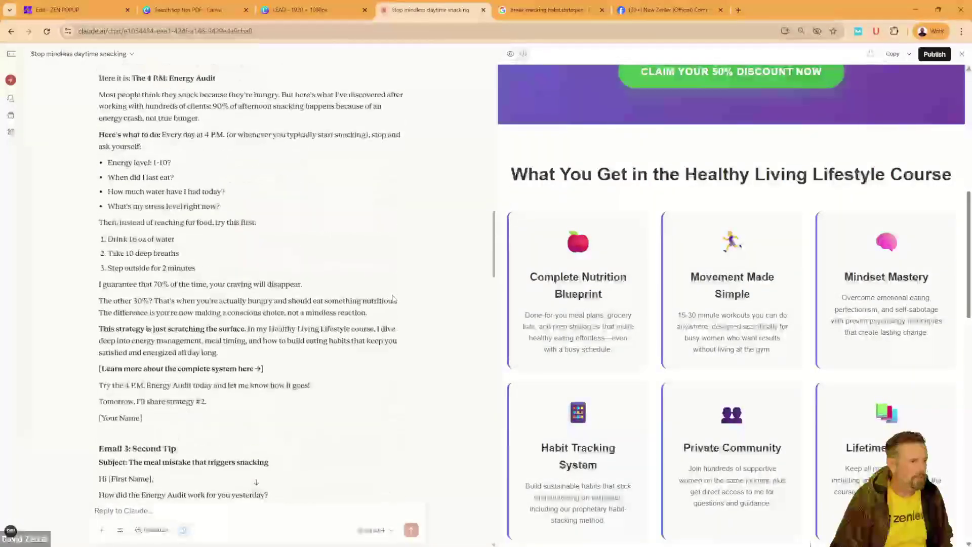
{"action": "scroll", "coordinate": [394, 299], "scroll_direction": "up", "scroll_amount": 2}
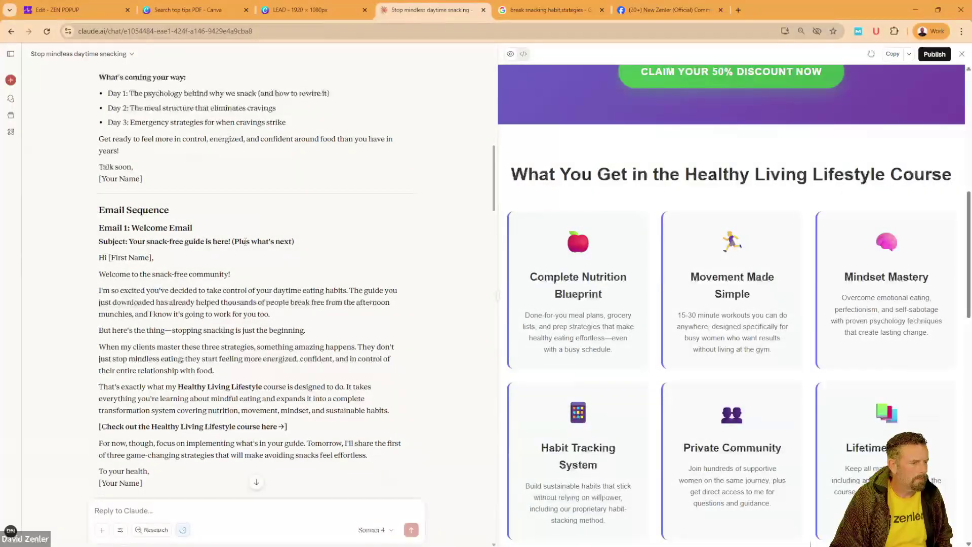
{"action": "left_click_drag", "start_coordinate": [294, 241], "coordinate": [129, 240]}
{"action": "key", "text": "ctrl+c"}
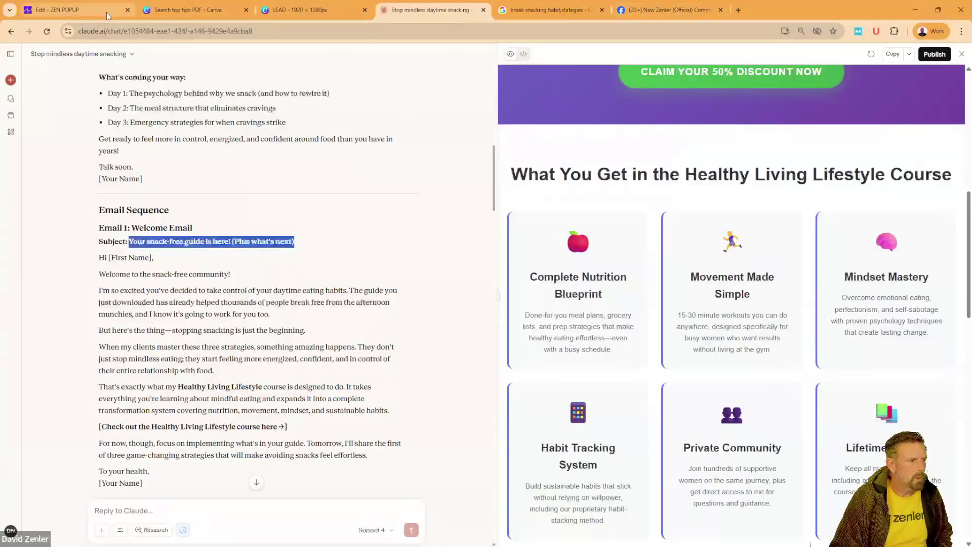
{"action": "left_click", "coordinate": [66, 9]}
Step: Set the mail subject to 'Dear first_name - Your snack-free guide is here! (Plus what's next)'
{"action": "left_click", "coordinate": [527, 307]}
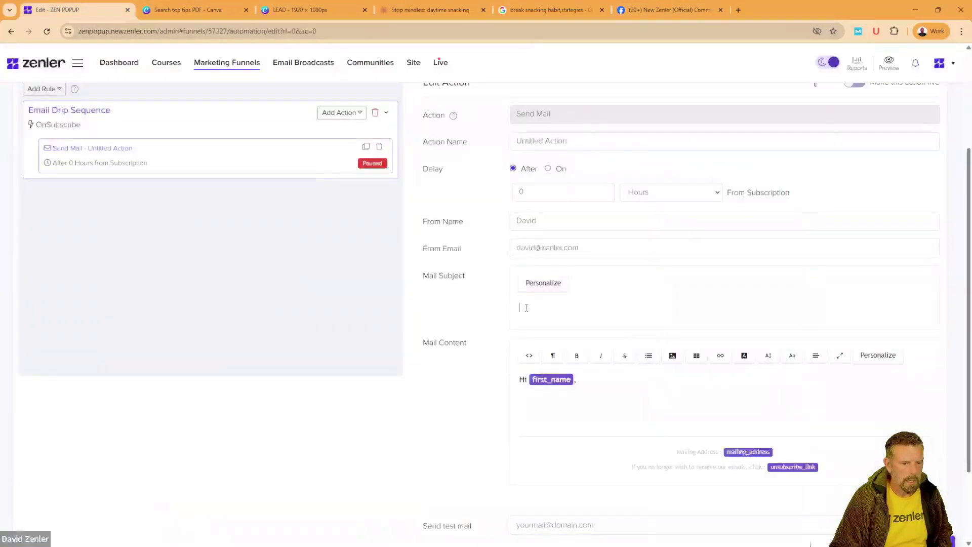
{"action": "key", "text": "ctrl+v"}
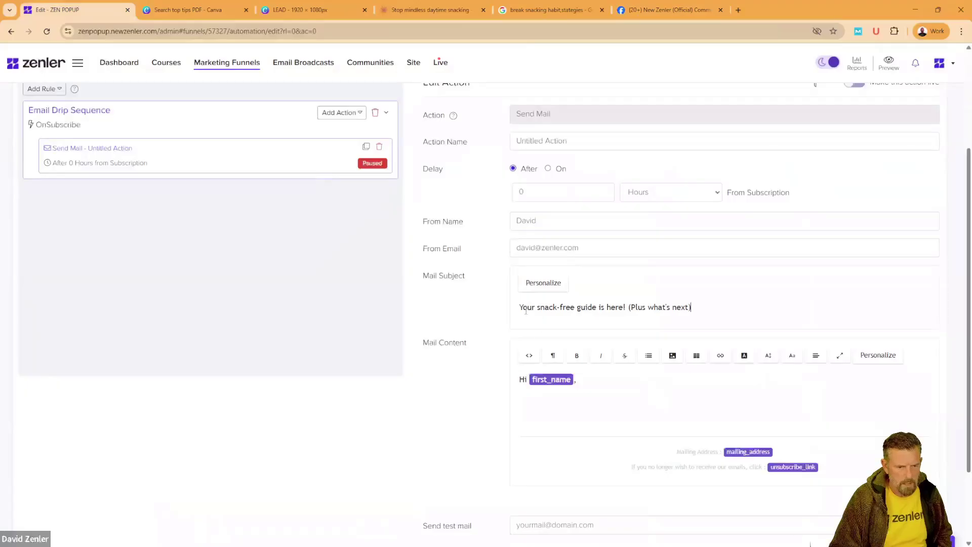
{"action": "type", "text": "Da"}
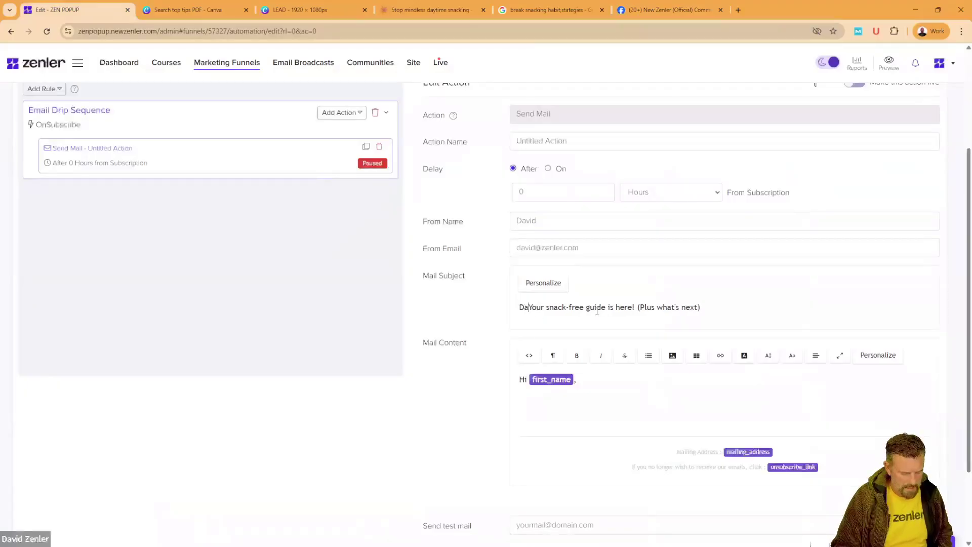
{"action": "key", "text": "BackSpace"}
{"action": "type", "text": "ear"}
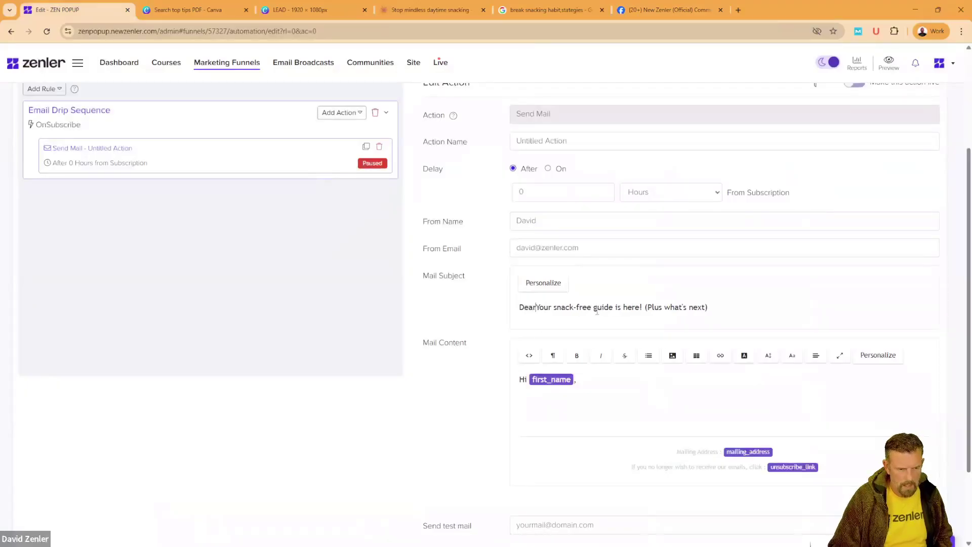
{"action": "left_click", "coordinate": [543, 283]}
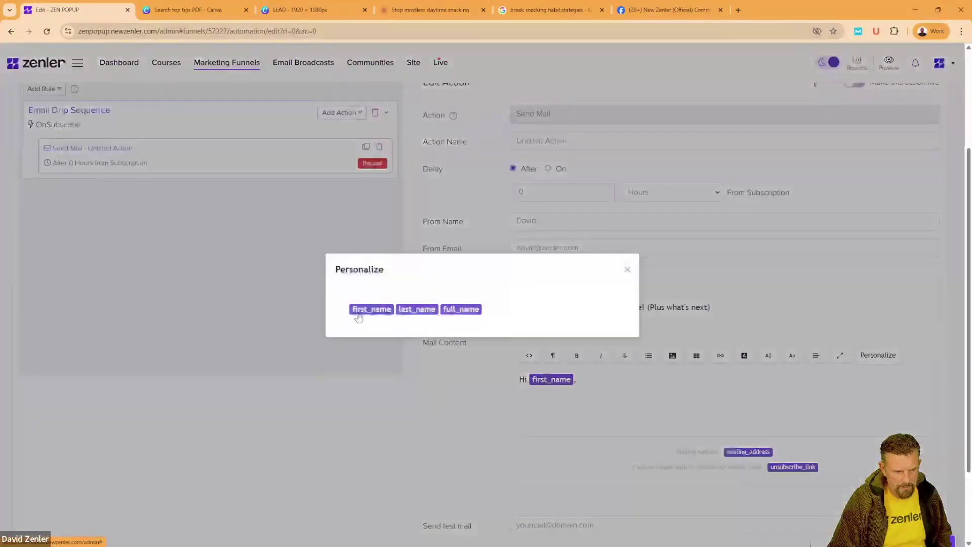
{"action": "left_click", "coordinate": [363, 310]}
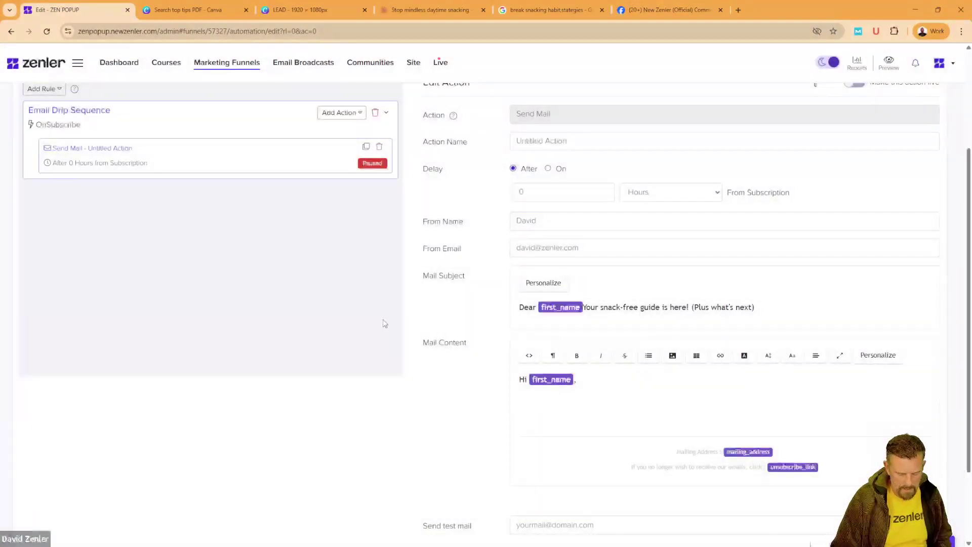
{"action": "type", "text": "-"}
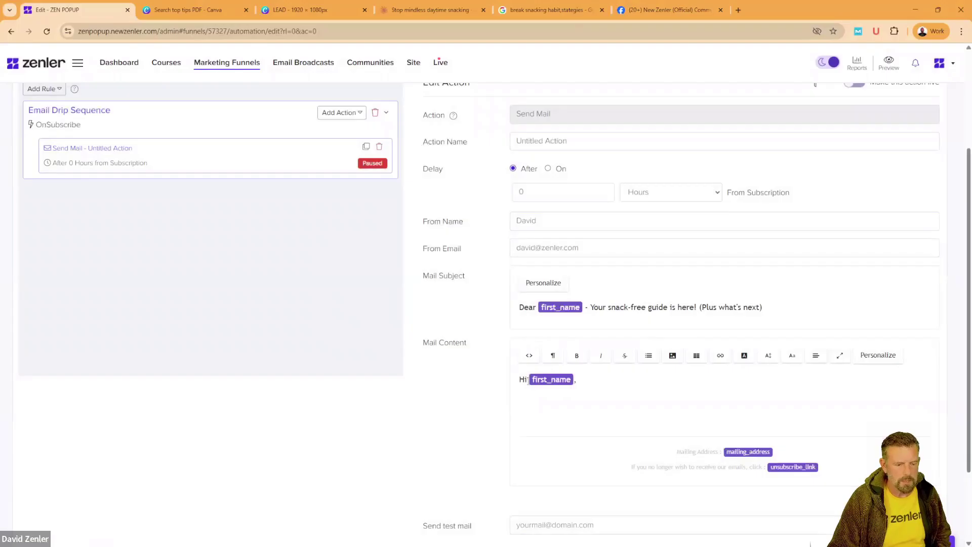
Step: Delete the default 'Hi first_name,' greeting and leftover blank lines from the mail body
{"action": "triple_click", "coordinate": [546, 383]}
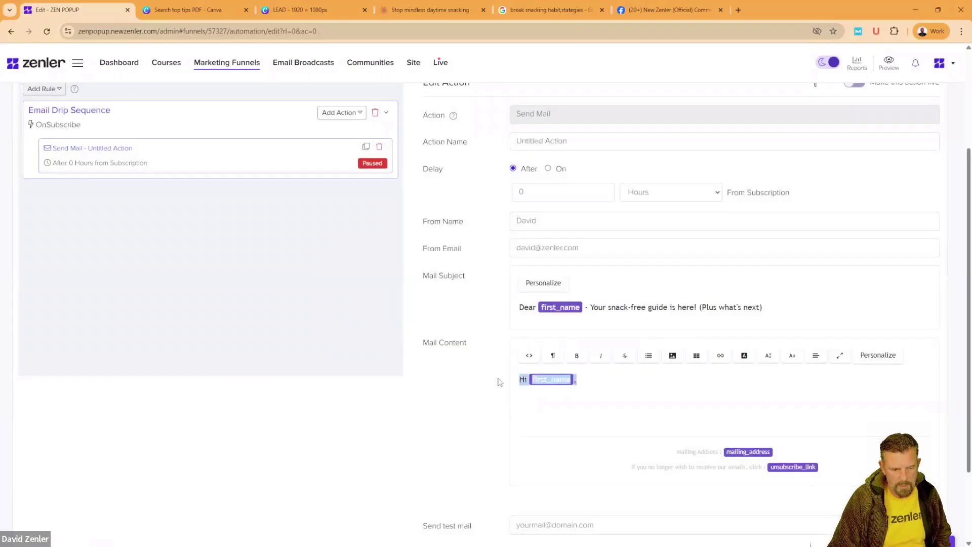
{"action": "key", "text": "BackSpace"}
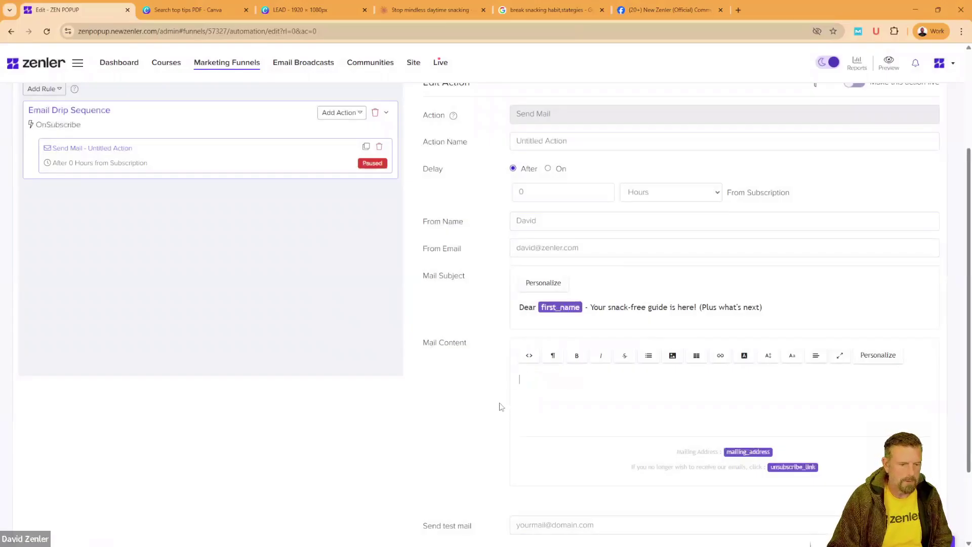
{"action": "left_click", "coordinate": [526, 409]}
{"action": "key", "text": "BackSpace"}
{"action": "key", "text": "BackSpace"}
{"action": "key", "text": "BackSpace"}
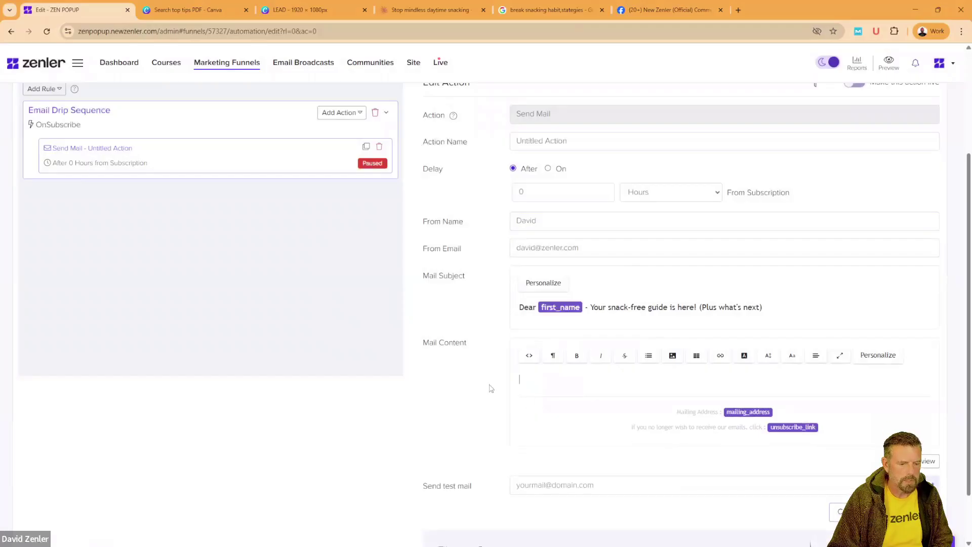
Step: Grab the Email 1 body text from the Claude chat and return to the Zenler editor
{"action": "left_click", "coordinate": [431, 9]}
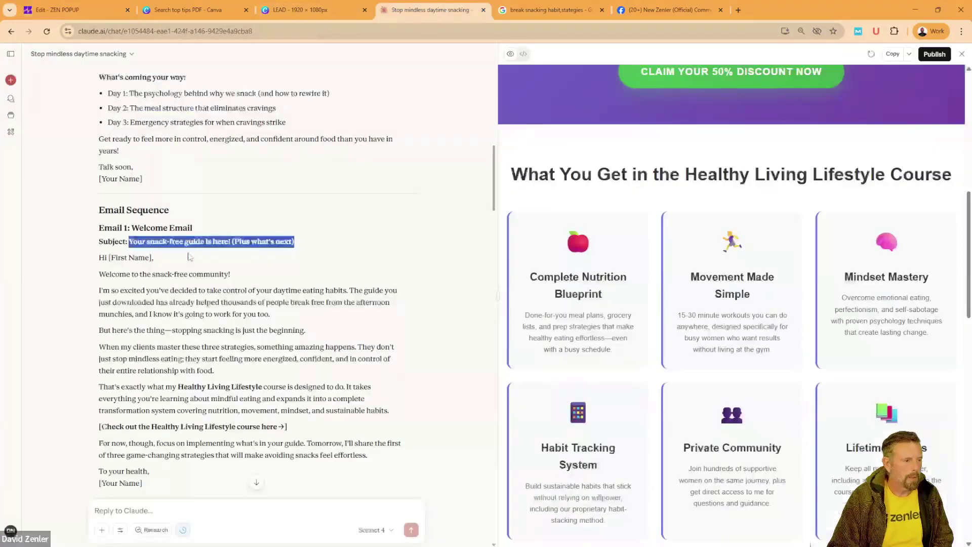
{"action": "left_click", "coordinate": [187, 264]}
{"action": "left_click_drag", "start_coordinate": [100, 257], "coordinate": [144, 286]}
{"action": "scroll", "coordinate": [203, 311], "scroll_direction": "down", "scroll_amount": 1}
{"action": "scroll", "coordinate": [204, 311], "scroll_direction": "down", "scroll_amount": 3}
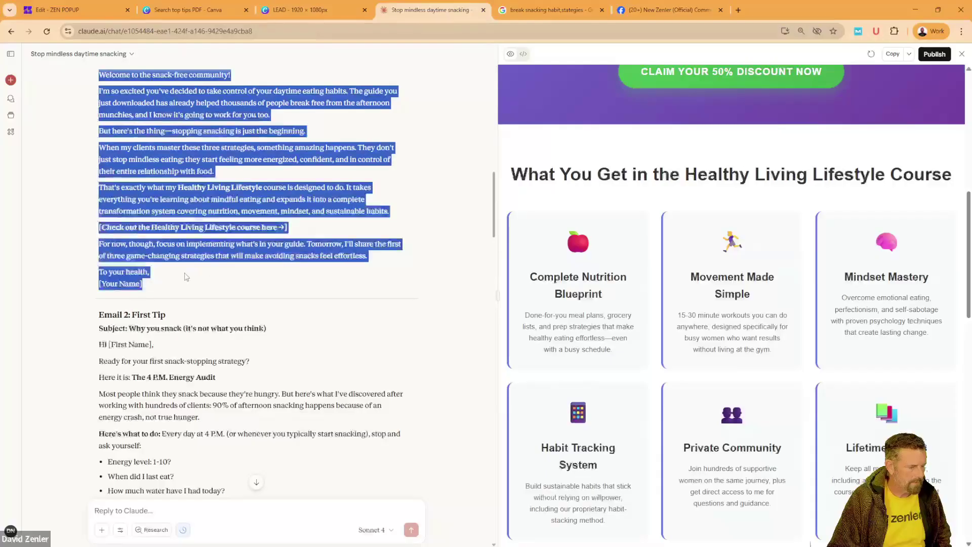
{"action": "left_click", "coordinate": [90, 12]}
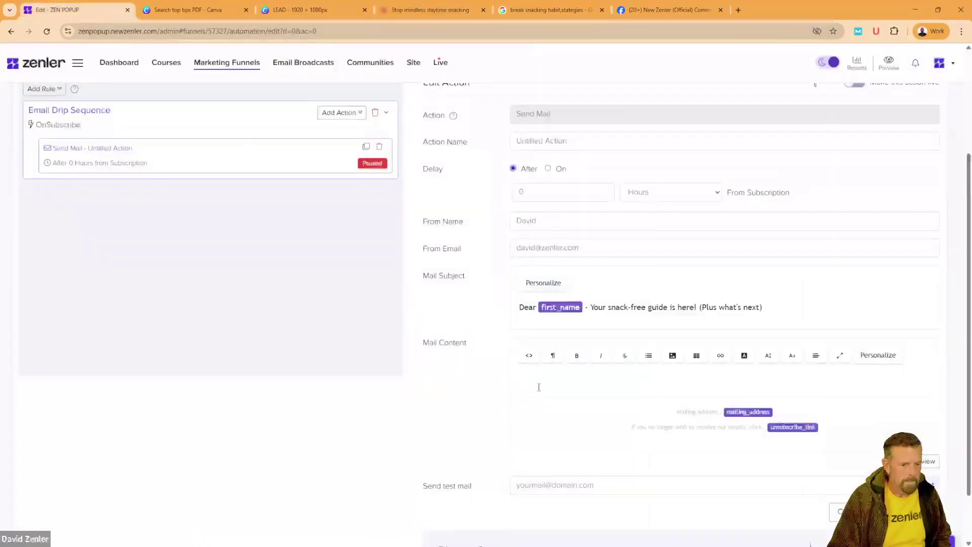
Step: Paste the Email 1 text and replace [First Name] with the first_name personalization field
{"action": "key", "text": "ctrl+v"}
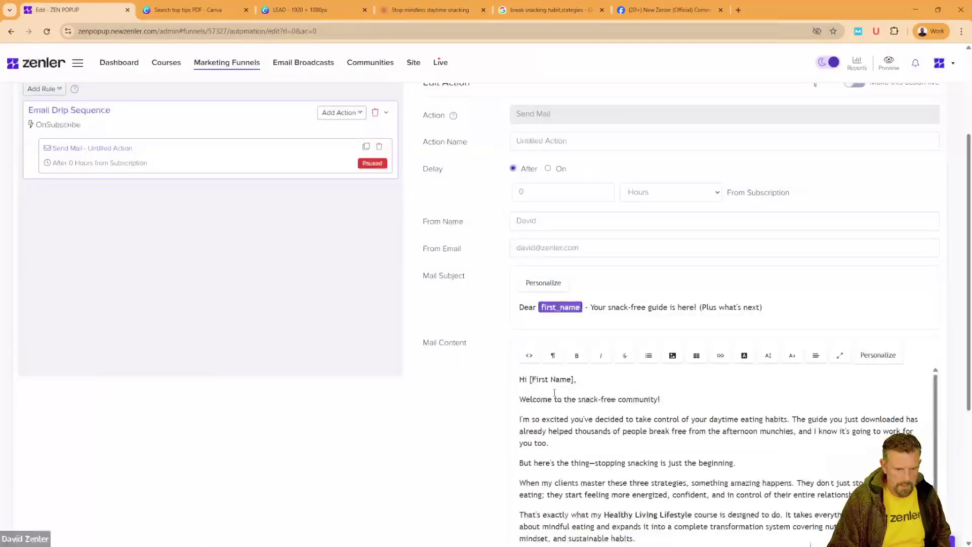
{"action": "left_click_drag", "start_coordinate": [575, 380], "coordinate": [530, 380]}
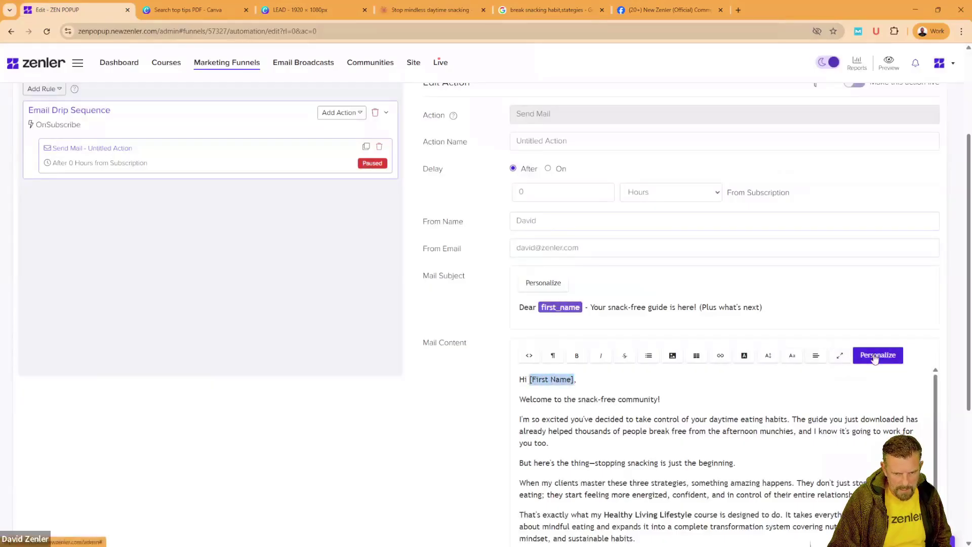
{"action": "left_click", "coordinate": [876, 357]}
{"action": "left_click", "coordinate": [382, 305]}
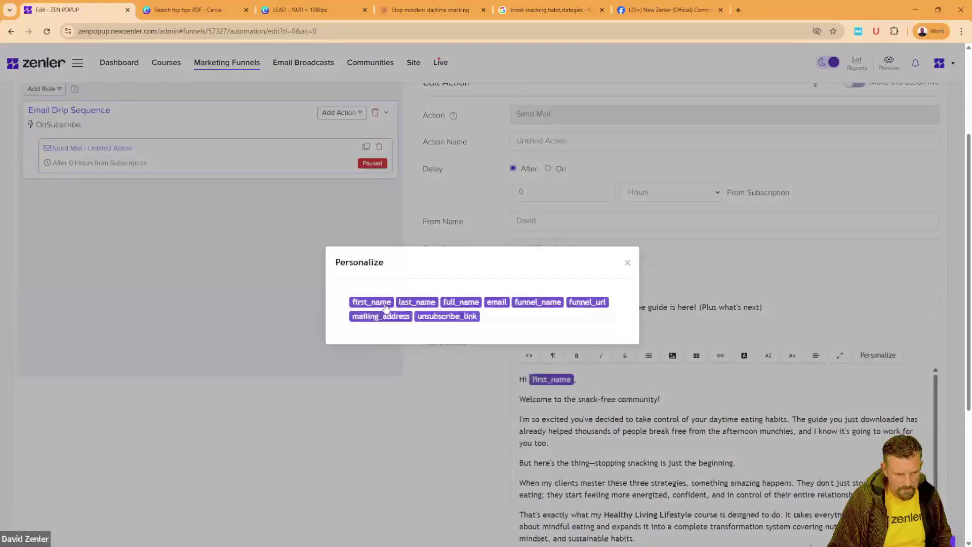
Step: Replace the [Your Name] placeholder in the sign-off with the sender's name
{"action": "scroll", "coordinate": [503, 400], "scroll_direction": "down", "scroll_amount": 2}
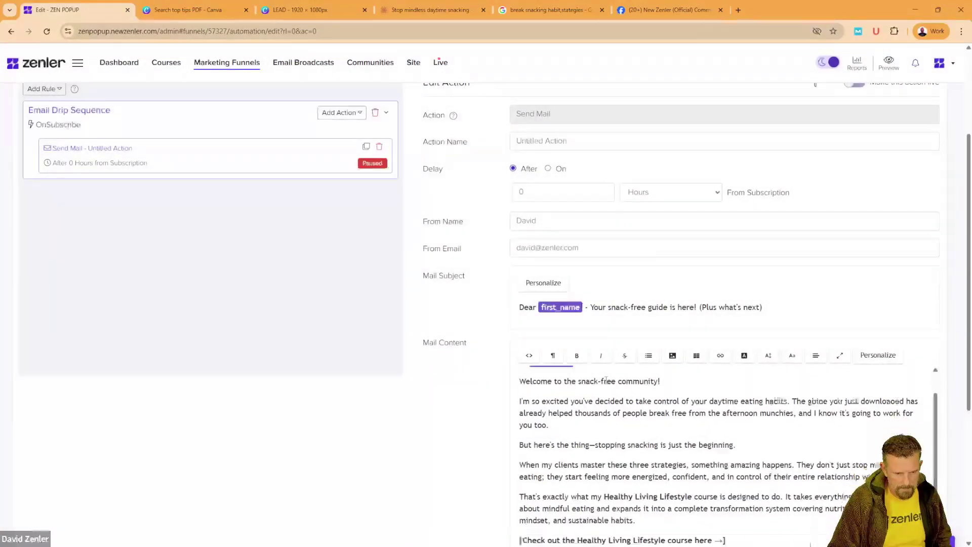
{"action": "scroll", "coordinate": [502, 418], "scroll_direction": "up", "scroll_amount": 1}
{"action": "scroll", "coordinate": [437, 427], "scroll_direction": "down", "scroll_amount": 5}
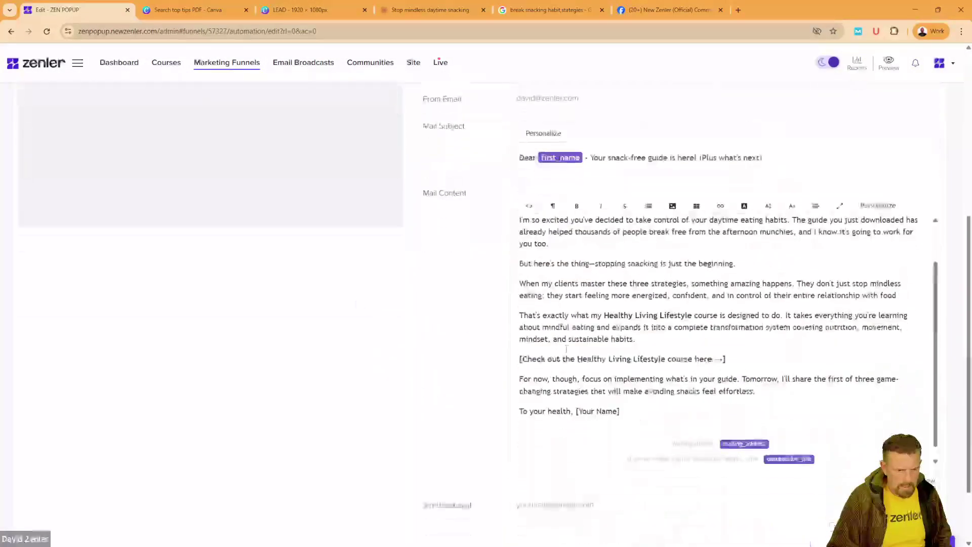
{"action": "left_click_drag", "start_coordinate": [621, 399], "coordinate": [575, 399]}
{"action": "type", "text": "David"}
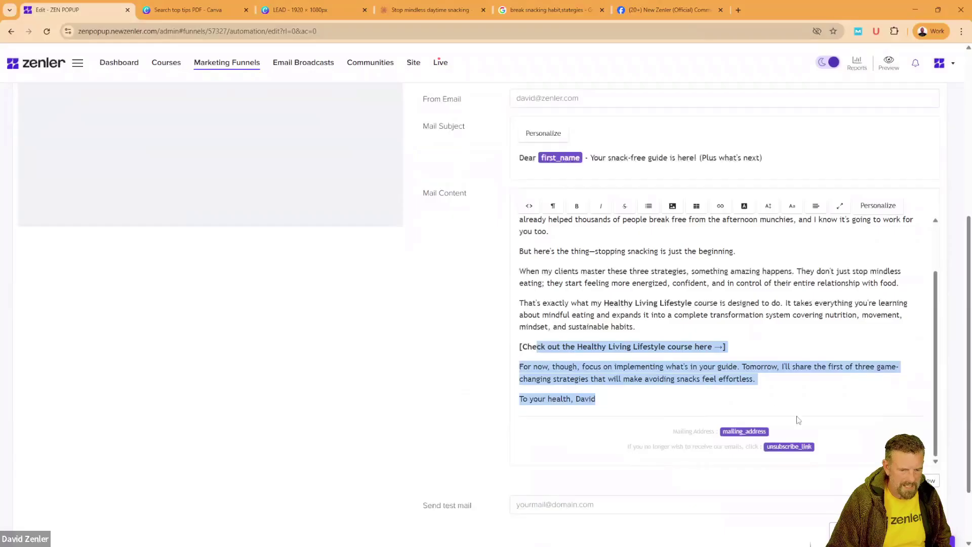
{"action": "left_click", "coordinate": [847, 437]}
{"action": "left_click_drag", "start_coordinate": [784, 447], "coordinate": [559, 346]}
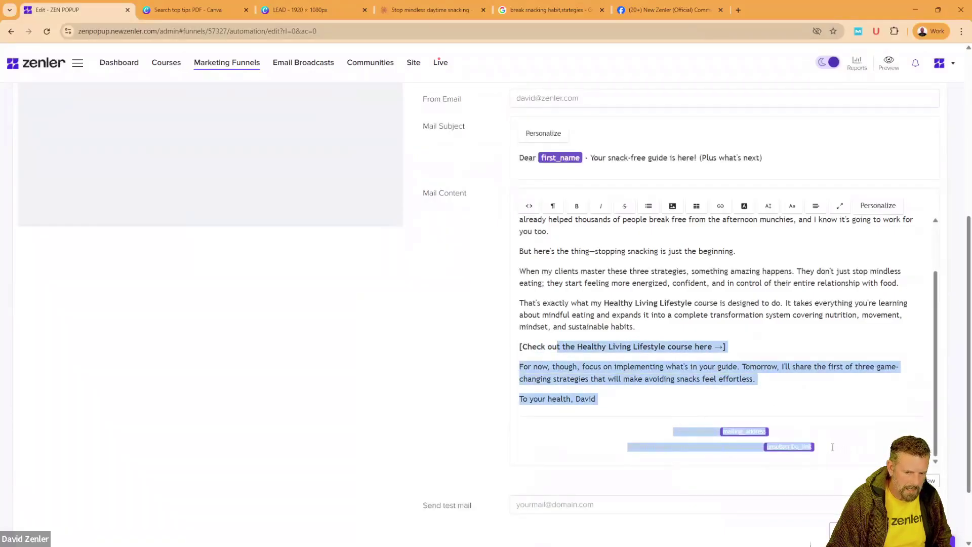
{"action": "left_click", "coordinate": [747, 331]}
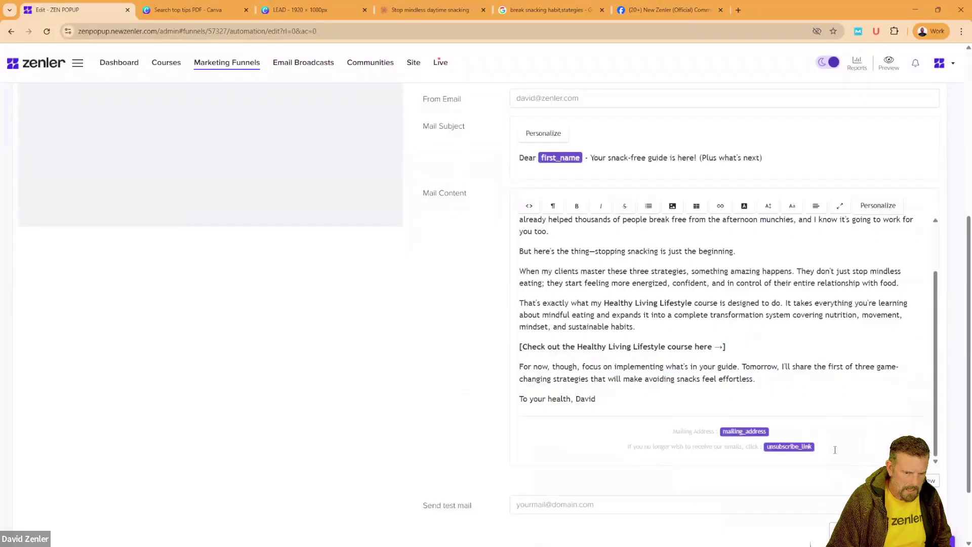
Step: Format the whole email body in 18px Arial
{"action": "left_click_drag", "start_coordinate": [835, 450], "coordinate": [495, 204]}
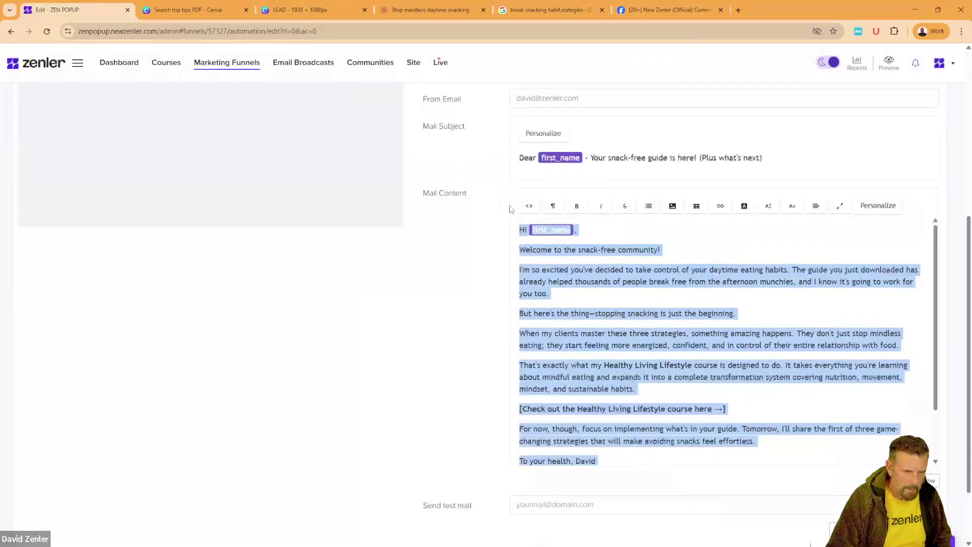
{"action": "left_click", "coordinate": [769, 208]}
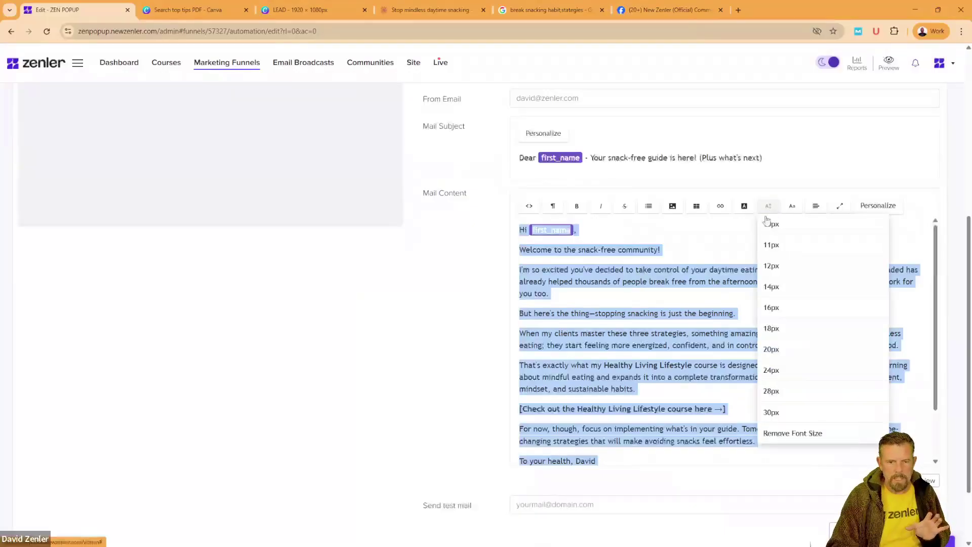
{"action": "left_click", "coordinate": [767, 226]}
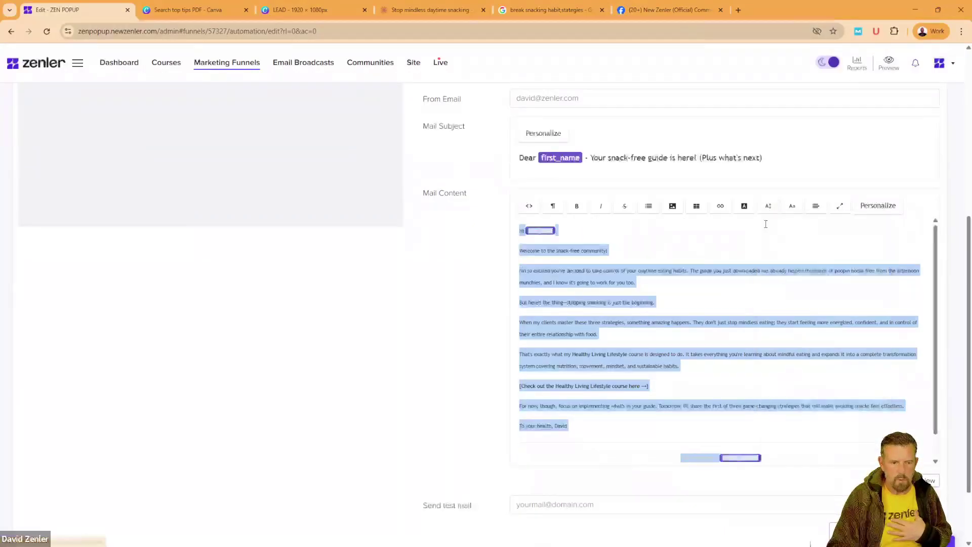
{"action": "left_click", "coordinate": [770, 208]}
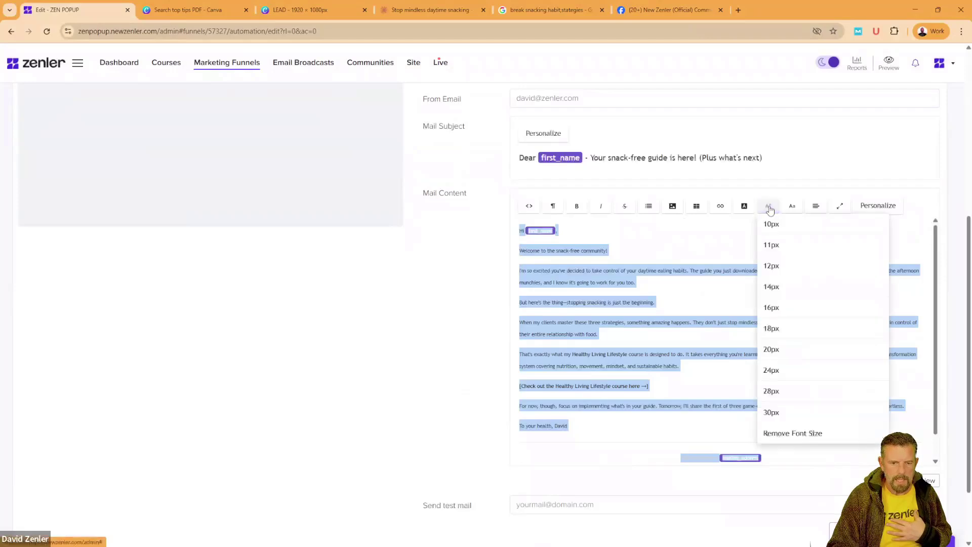
{"action": "left_click", "coordinate": [769, 329]}
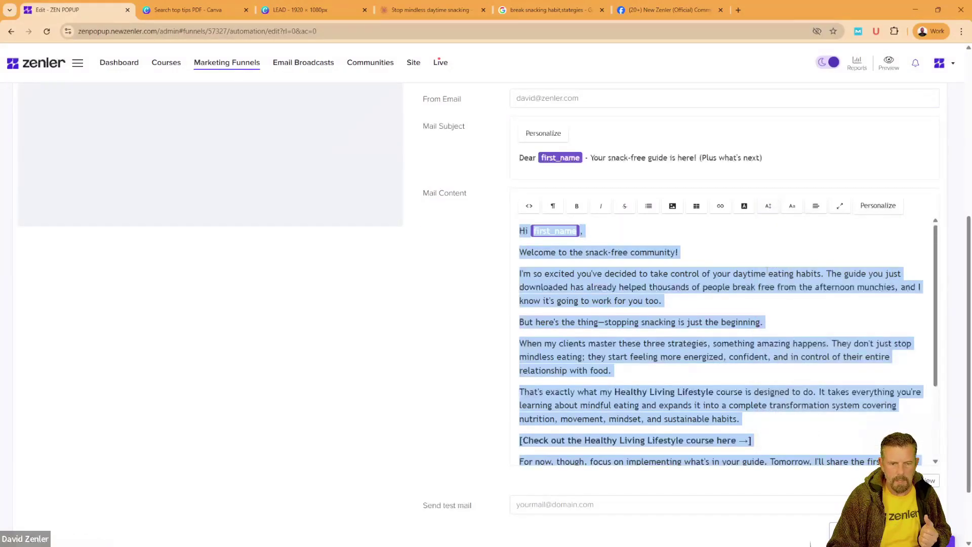
{"action": "left_click", "coordinate": [792, 208]}
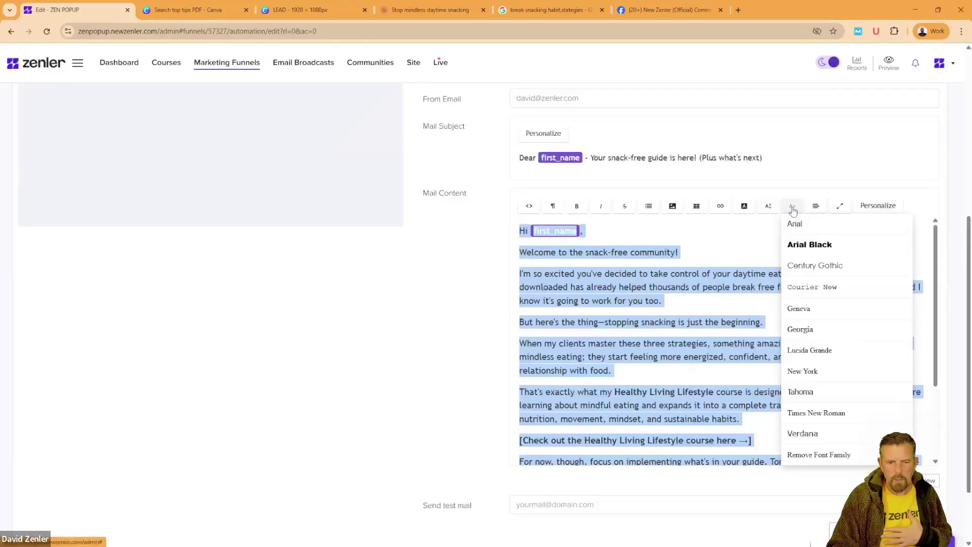
{"action": "left_click", "coordinate": [808, 247]}
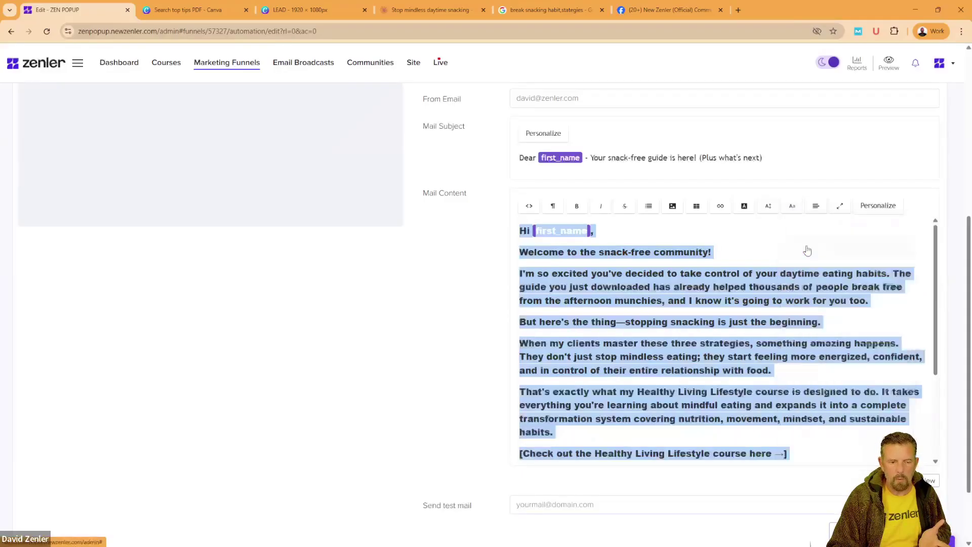
{"action": "left_click", "coordinate": [793, 209]}
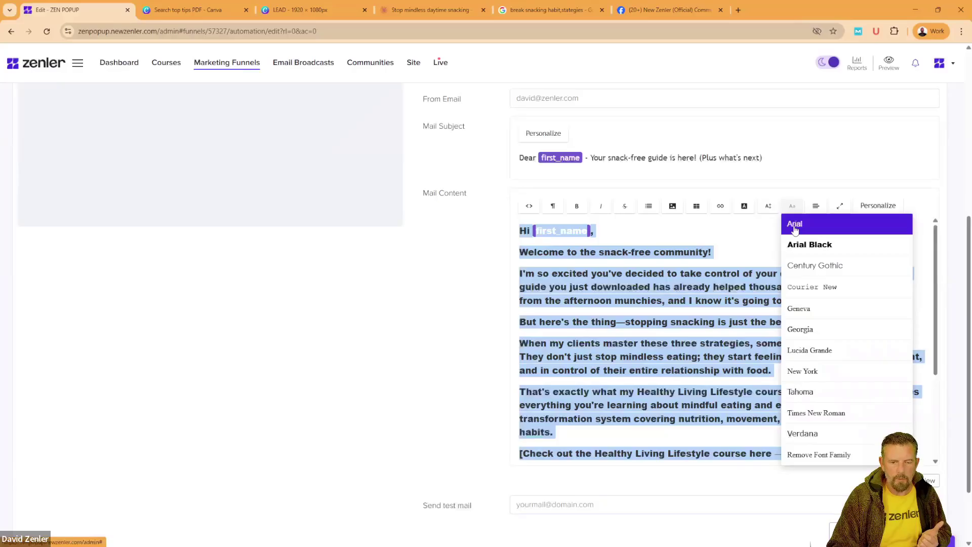
{"action": "left_click", "coordinate": [795, 225]}
{"action": "left_click", "coordinate": [778, 247]}
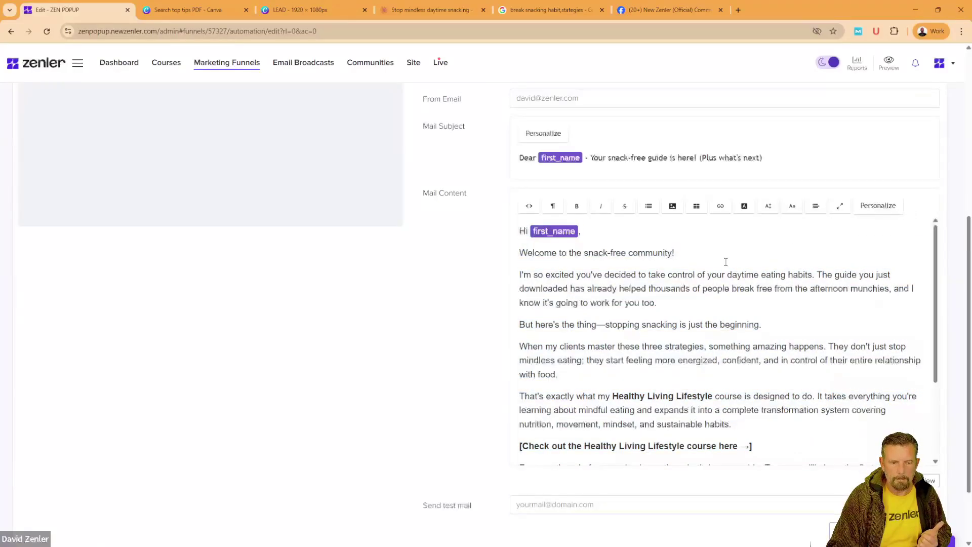
Step: Bold the 'Welcome to the snack-free community!' line and select the course link line
{"action": "left_click_drag", "start_coordinate": [697, 255], "coordinate": [507, 257]}
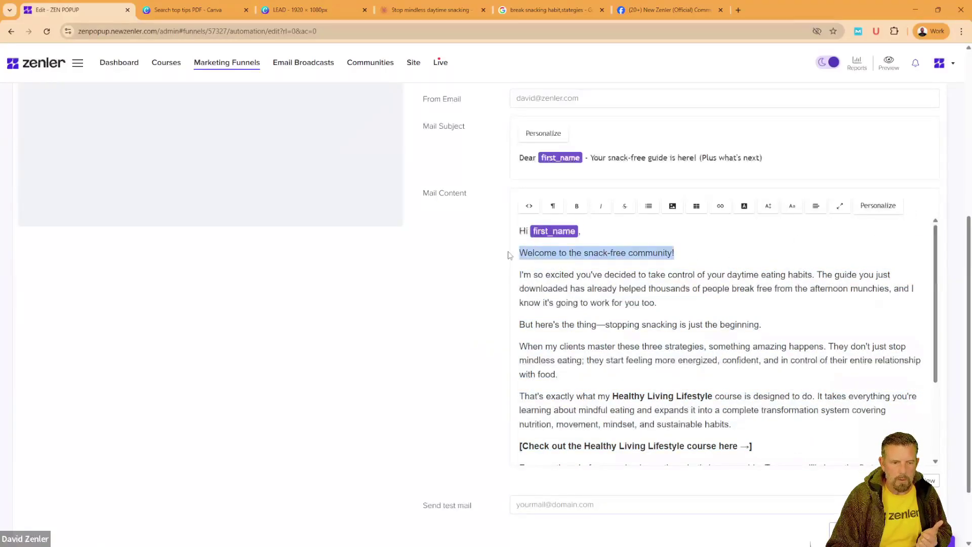
{"action": "left_click", "coordinate": [575, 207]}
{"action": "left_click", "coordinate": [739, 269]}
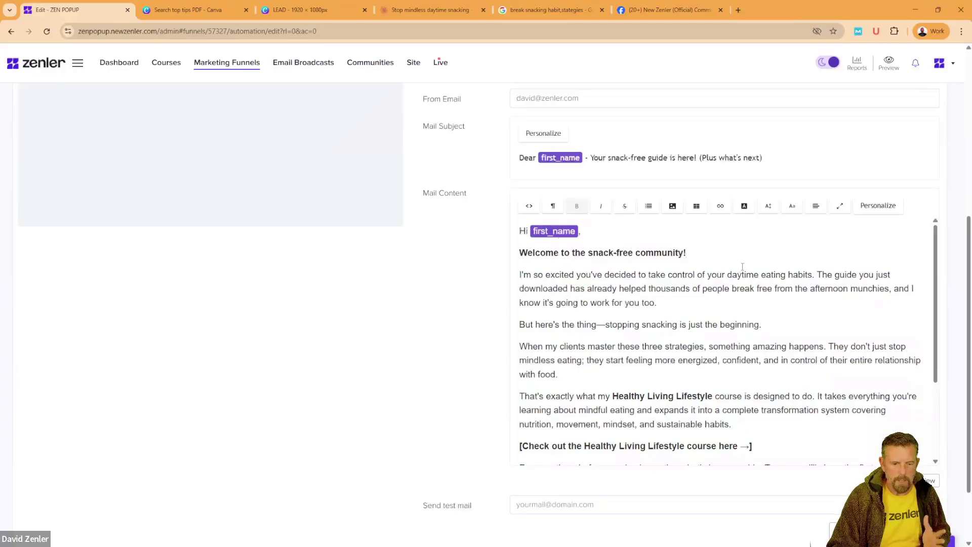
{"action": "scroll", "coordinate": [742, 267], "scroll_direction": "down", "scroll_amount": 2}
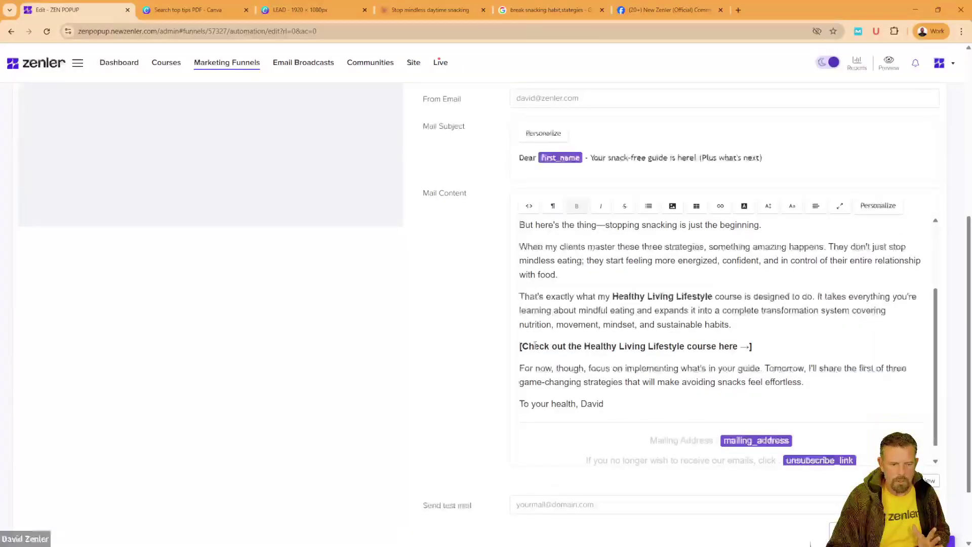
{"action": "left_click_drag", "start_coordinate": [535, 346], "coordinate": [730, 340]}
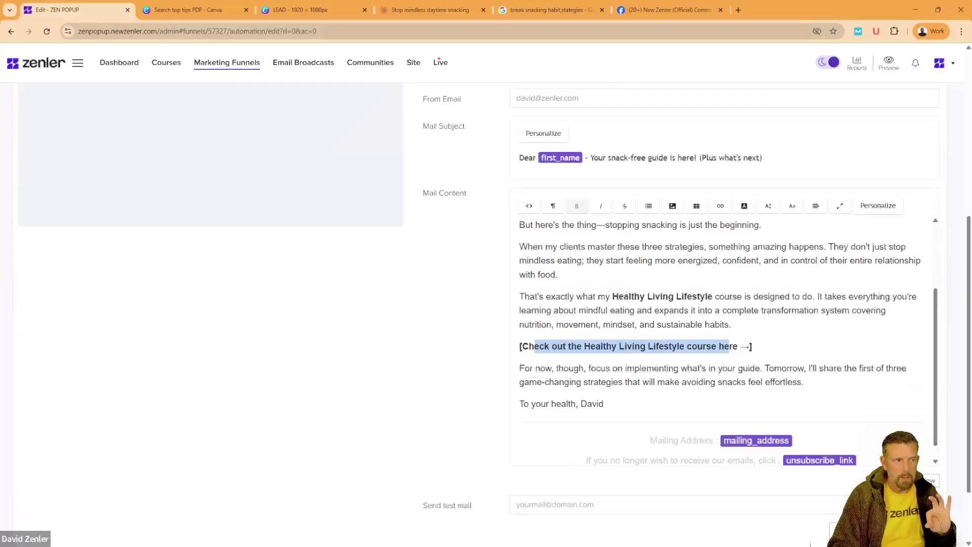
Step: From the Canva LEAD funnel diagram, open a new Chrome tab on Google's start page
{"action": "left_click", "coordinate": [304, 11]}
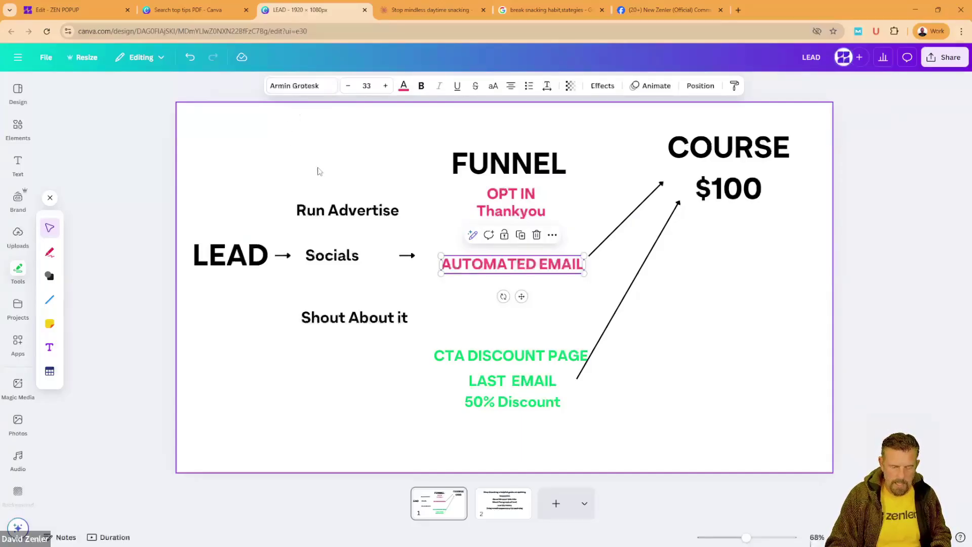
{"action": "left_click", "coordinate": [739, 11]}
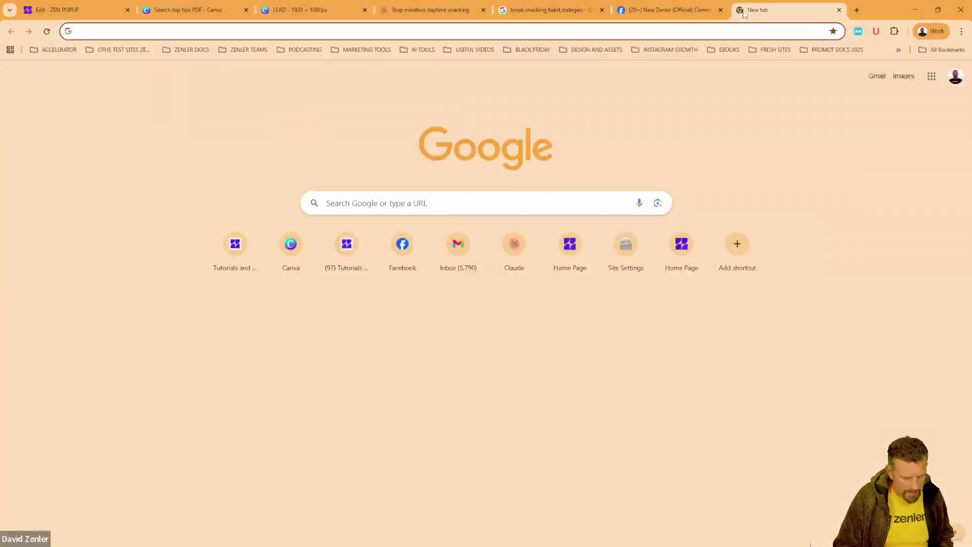
Step: Open the school site's Healthy Lifestyle course and strip the coupon from its URL
{"action": "type", "text": "zen"}
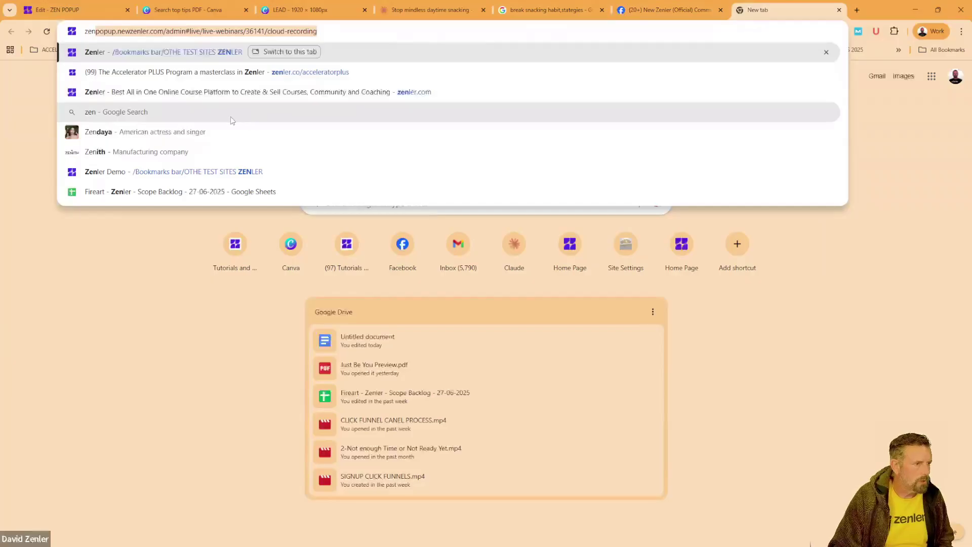
{"action": "type", "text": "p"}
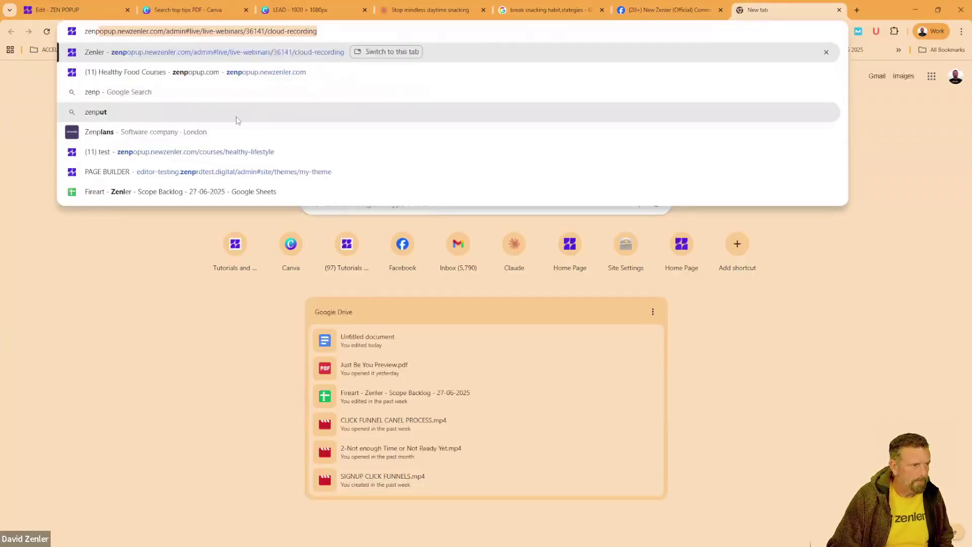
{"action": "left_click", "coordinate": [245, 74]}
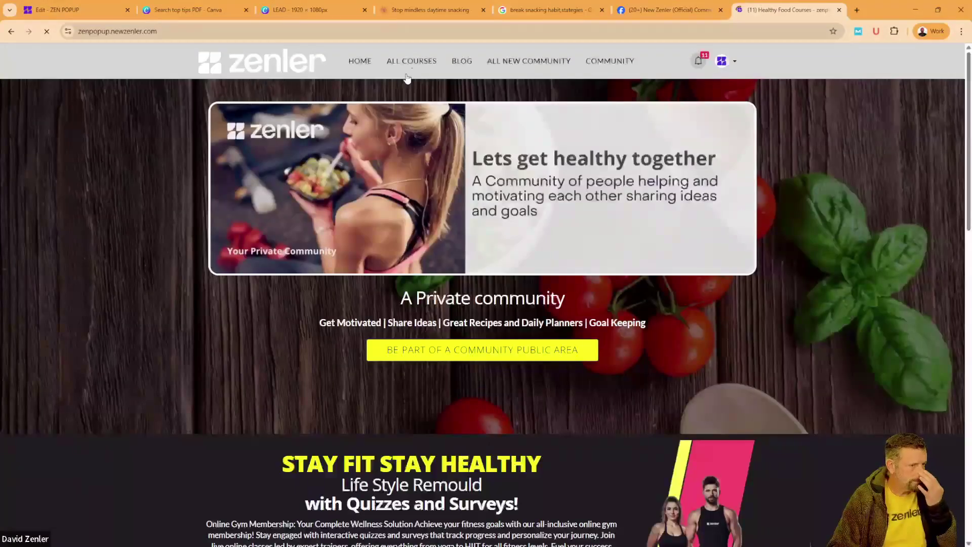
{"action": "left_click", "coordinate": [410, 62]}
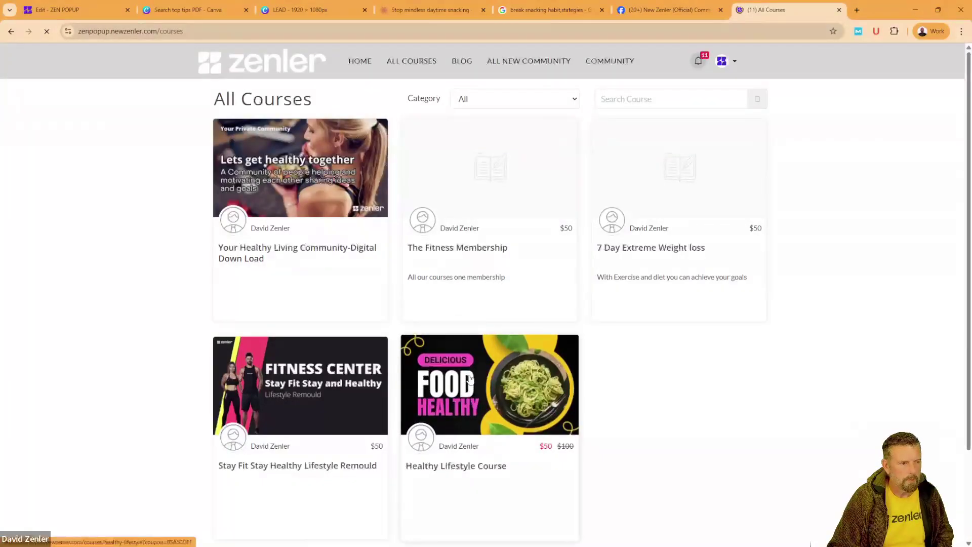
{"action": "left_click", "coordinate": [471, 374]}
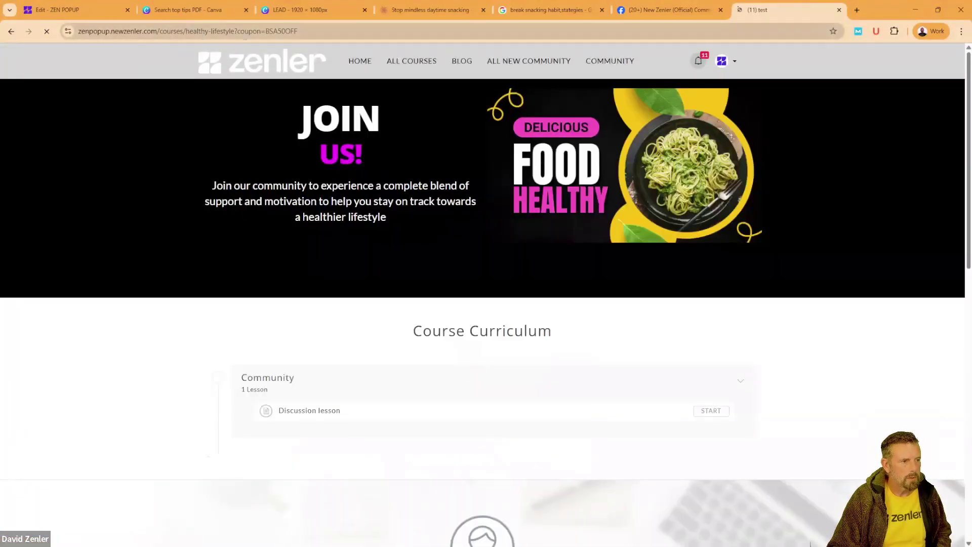
{"action": "left_click_drag", "start_coordinate": [240, 31], "coordinate": [361, 31]}
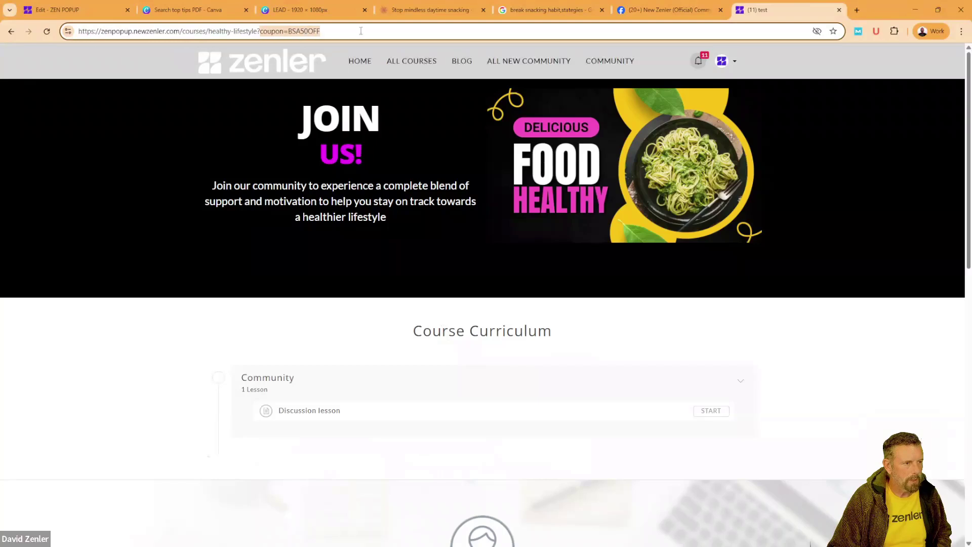
{"action": "key", "text": "BackSpace"}
{"action": "key", "text": "BackSpace"}
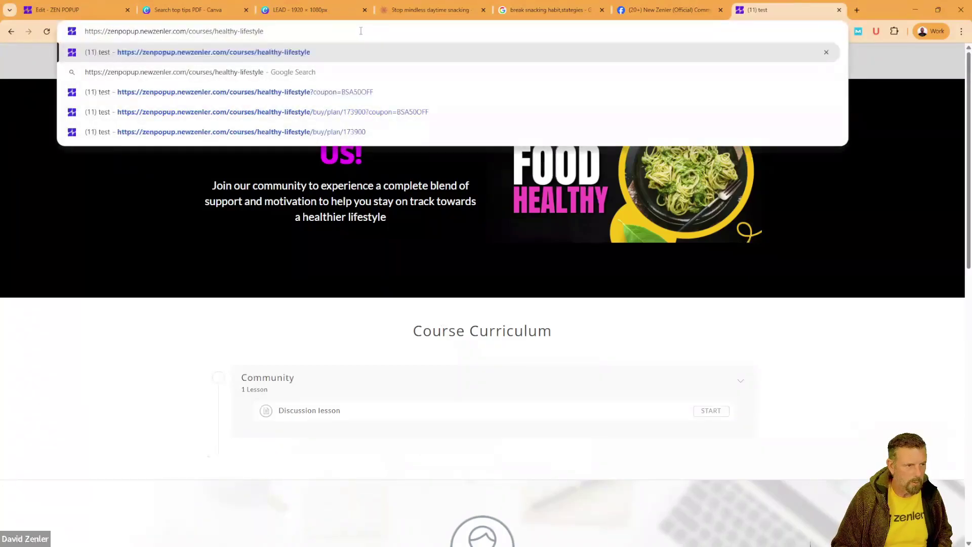
{"action": "key", "text": "Return"}
Step: Reload the coupon-free course page and copy its address
{"action": "left_click", "coordinate": [263, 31]}
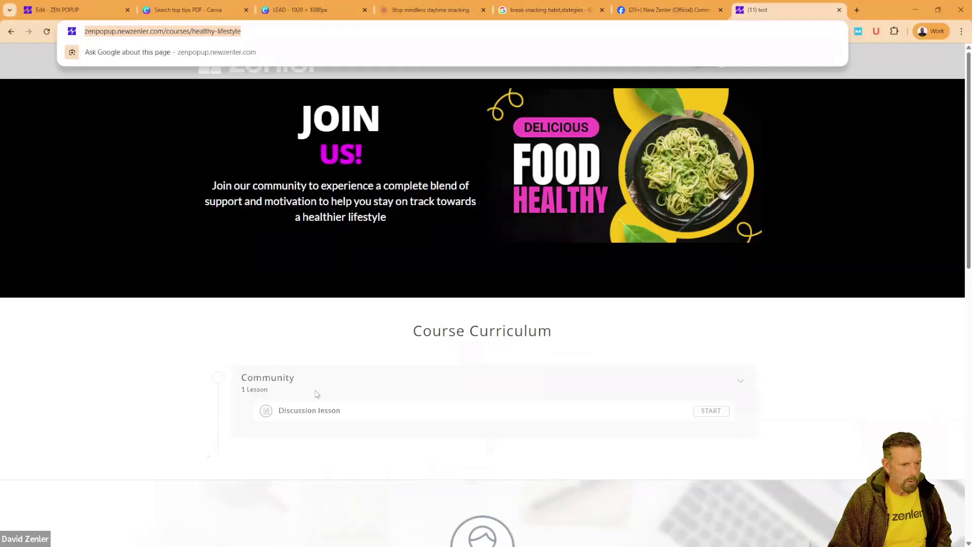
{"action": "left_click", "coordinate": [182, 403]}
{"action": "scroll", "coordinate": [320, 375], "scroll_direction": "down", "scroll_amount": 12}
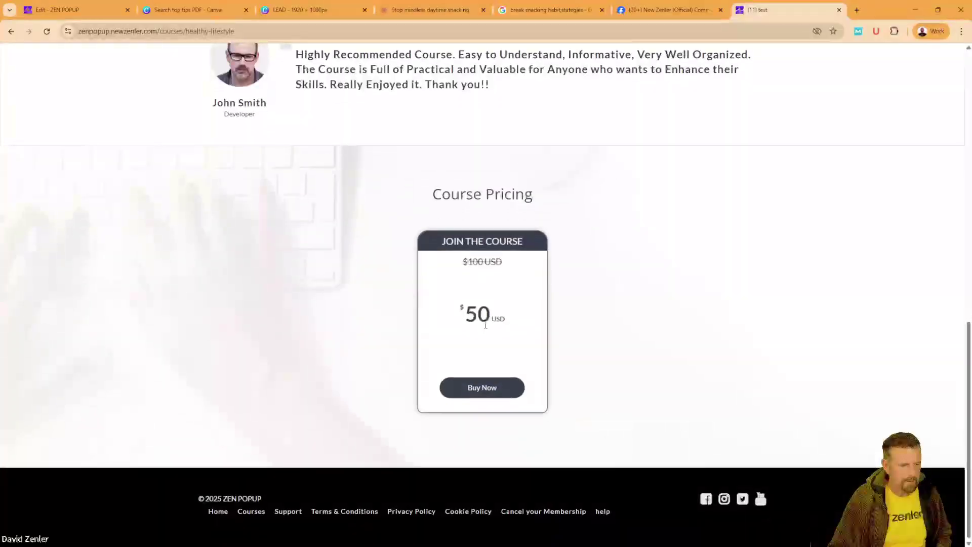
{"action": "key", "text": "F5"}
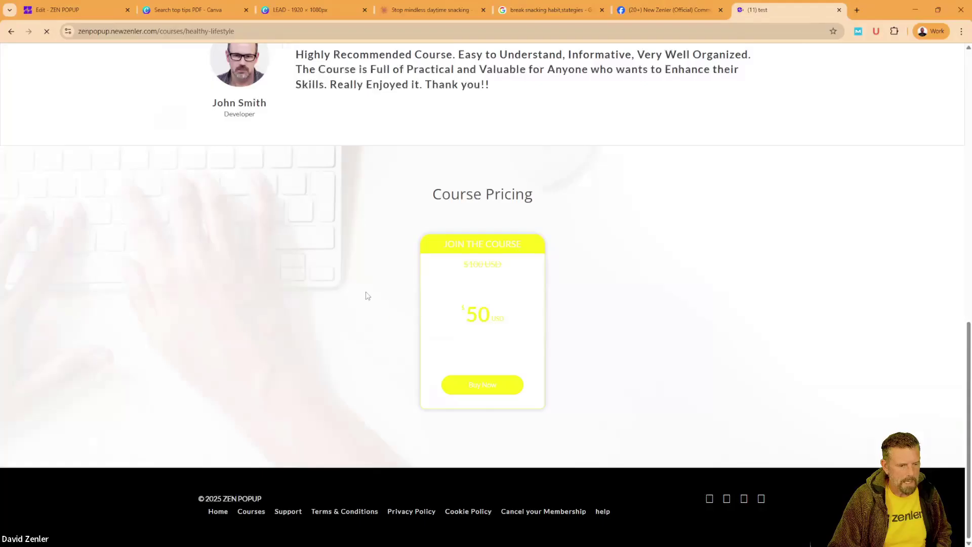
{"action": "scroll", "coordinate": [363, 274], "scroll_direction": "up", "scroll_amount": 15}
{"action": "left_click", "coordinate": [231, 31]}
{"action": "key", "text": "ctrl+c"}
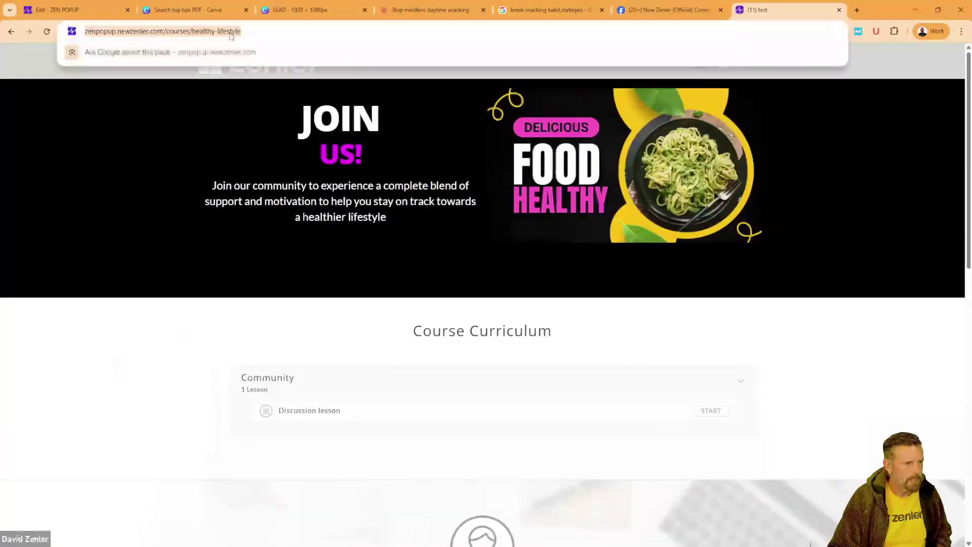
{"action": "left_click", "coordinate": [230, 32]}
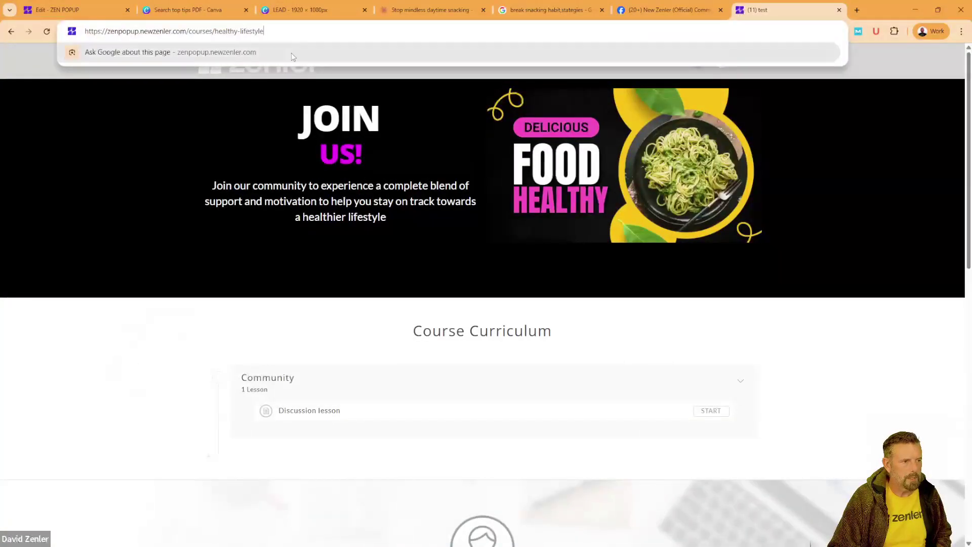
Step: Check the course in an Incognito window shows $100 at Buy Now checkout, then close it
{"action": "left_click", "coordinate": [960, 31]}
{"action": "left_click", "coordinate": [875, 81]}
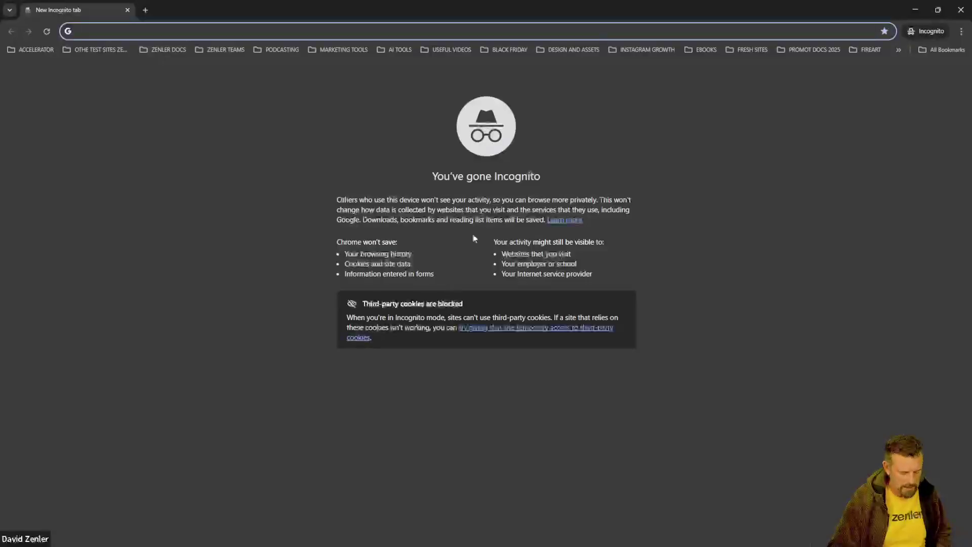
{"action": "key", "text": "ctrl+v"}
{"action": "key", "text": "Return"}
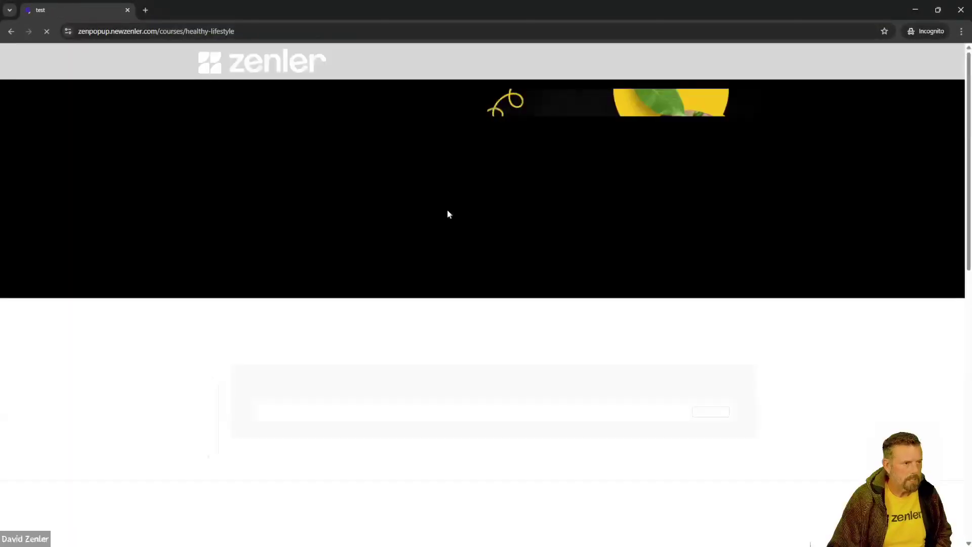
{"action": "scroll", "coordinate": [444, 207], "scroll_direction": "down", "scroll_amount": 10}
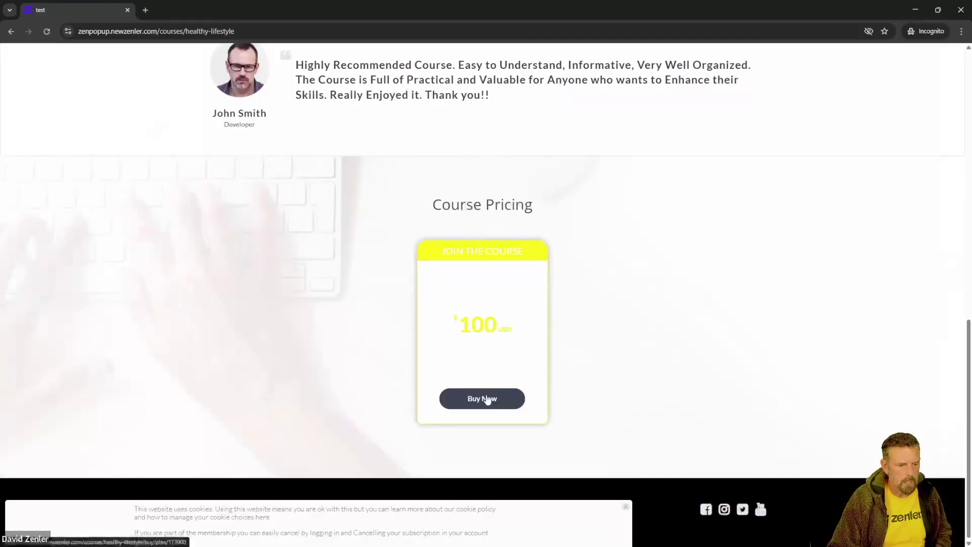
{"action": "left_click", "coordinate": [487, 399]}
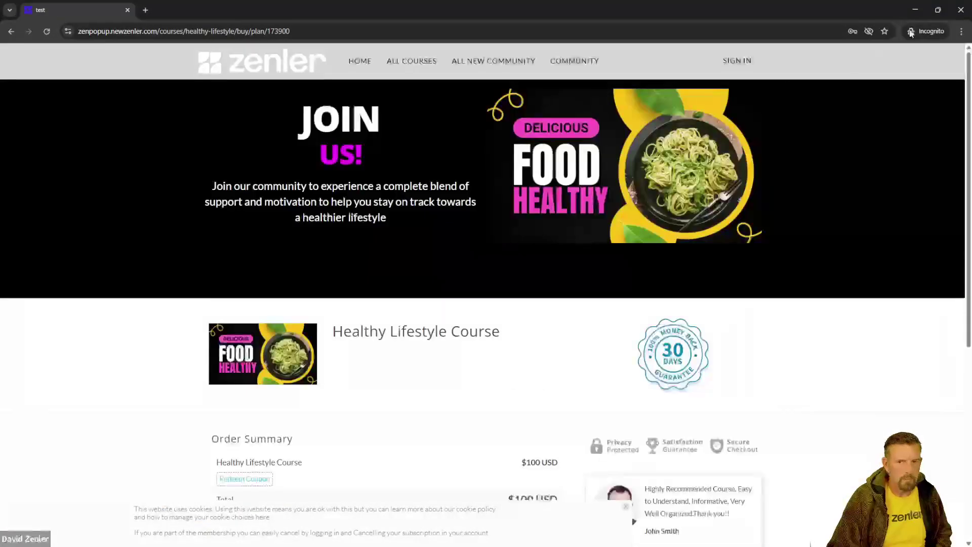
{"action": "left_click", "coordinate": [961, 10]}
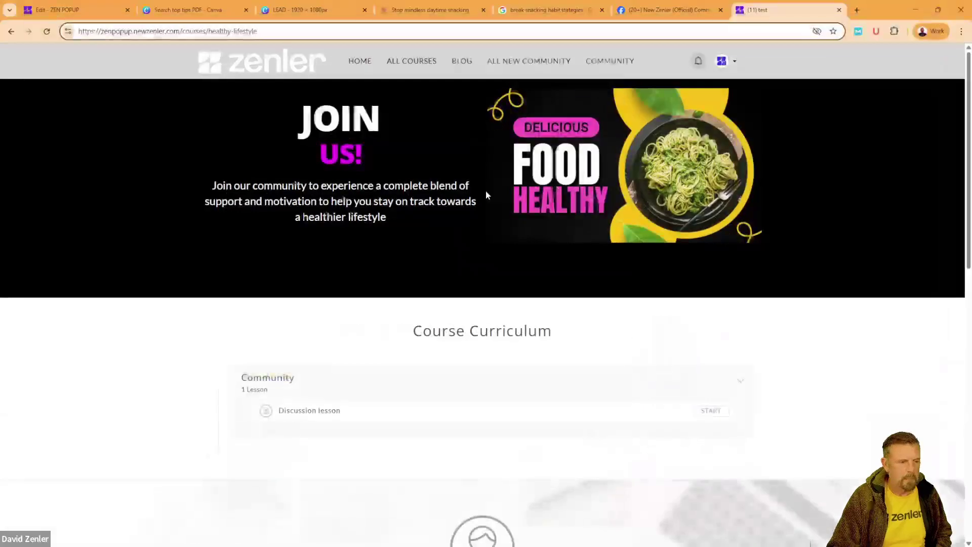
Step: Remove the [ ] brackets around the welcome email's course call-to-action line
{"action": "left_click", "coordinate": [76, 10]}
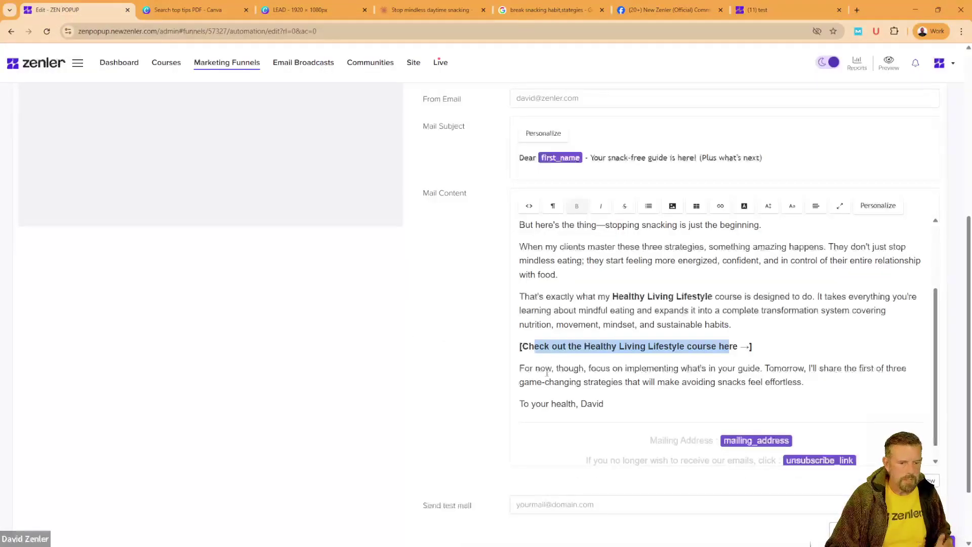
{"action": "left_click", "coordinate": [677, 346]}
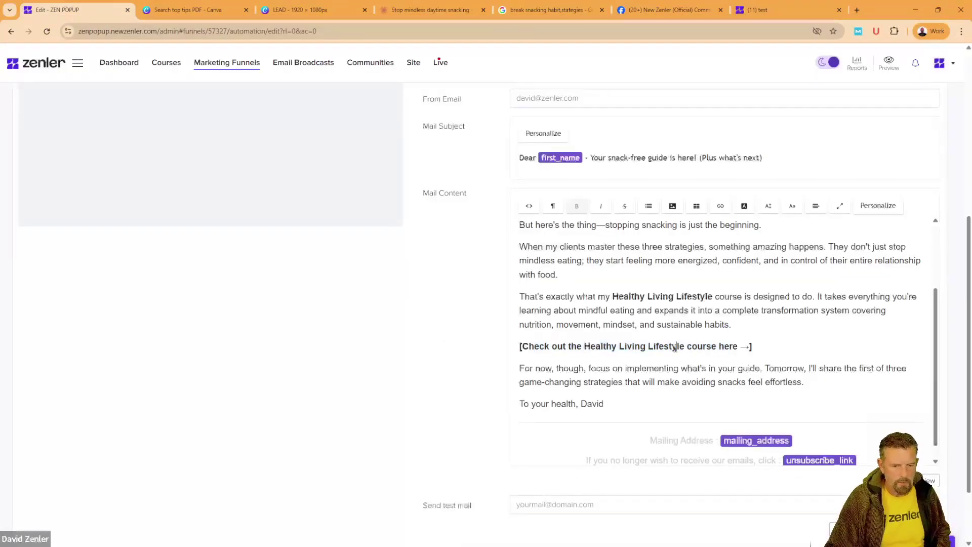
{"action": "left_click", "coordinate": [755, 346]}
{"action": "key", "text": "BackSpace"}
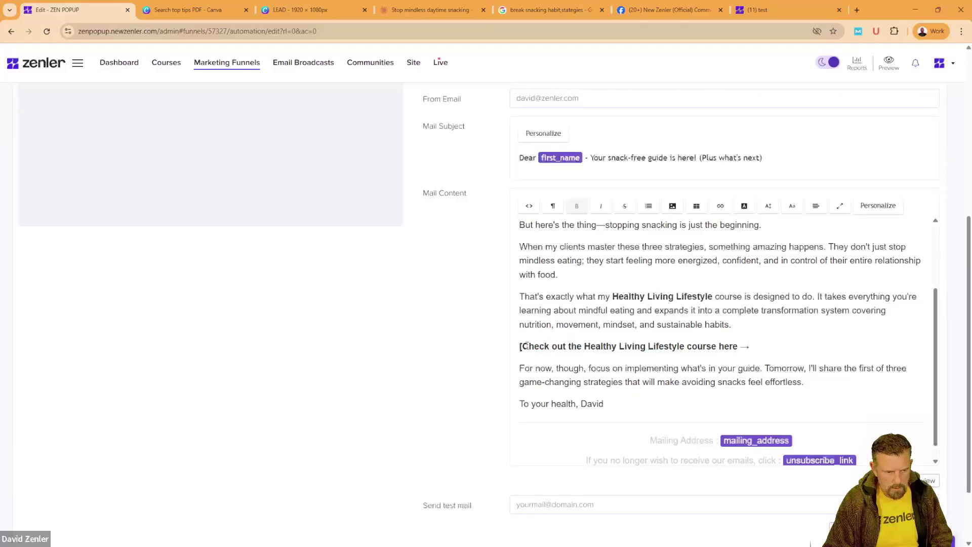
{"action": "key", "text": "BackSpace"}
Step: Link the call-to-action line to the Healthy Lifestyle course page URL
{"action": "left_click_drag", "start_coordinate": [762, 349], "coordinate": [505, 354]}
{"action": "left_click", "coordinate": [721, 206]}
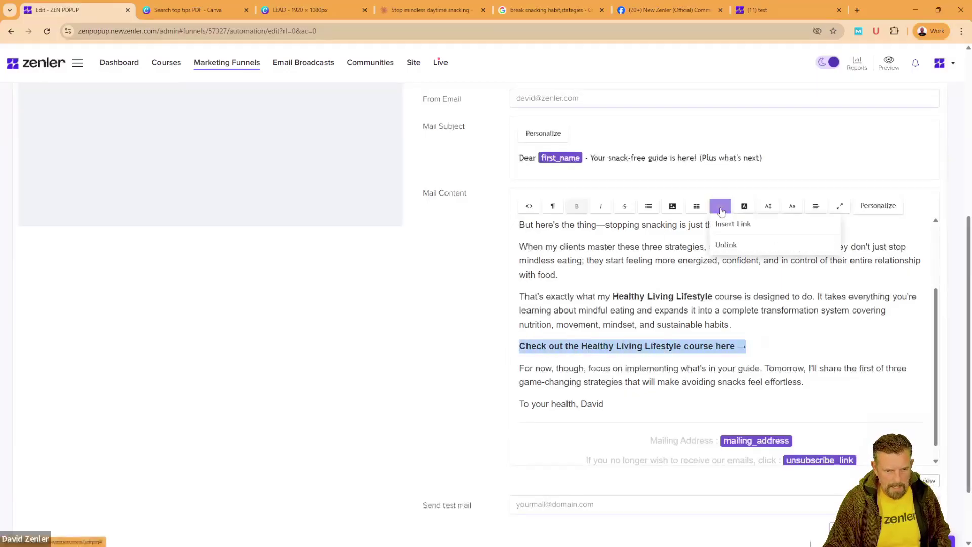
{"action": "left_click", "coordinate": [724, 225]}
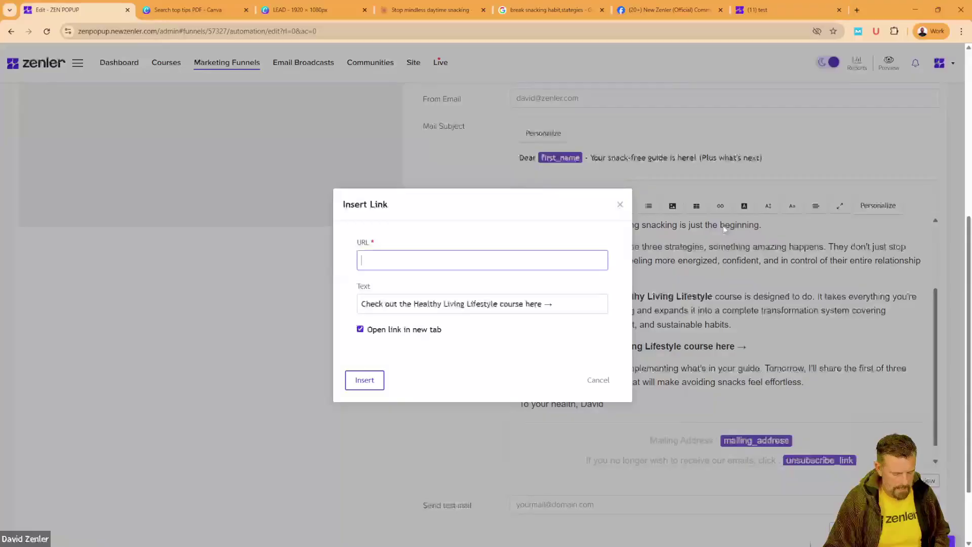
{"action": "key", "text": "ctrl+v"}
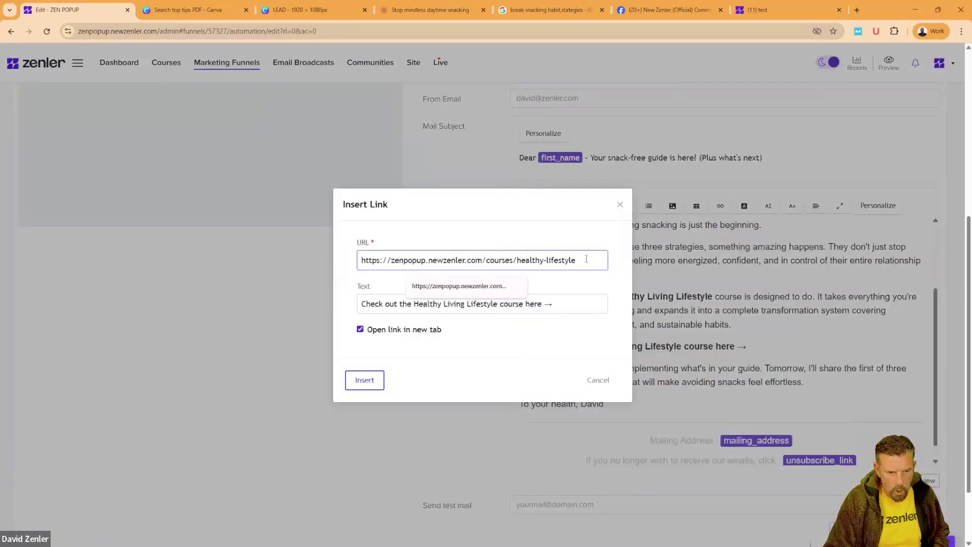
{"action": "left_click", "coordinate": [376, 380]}
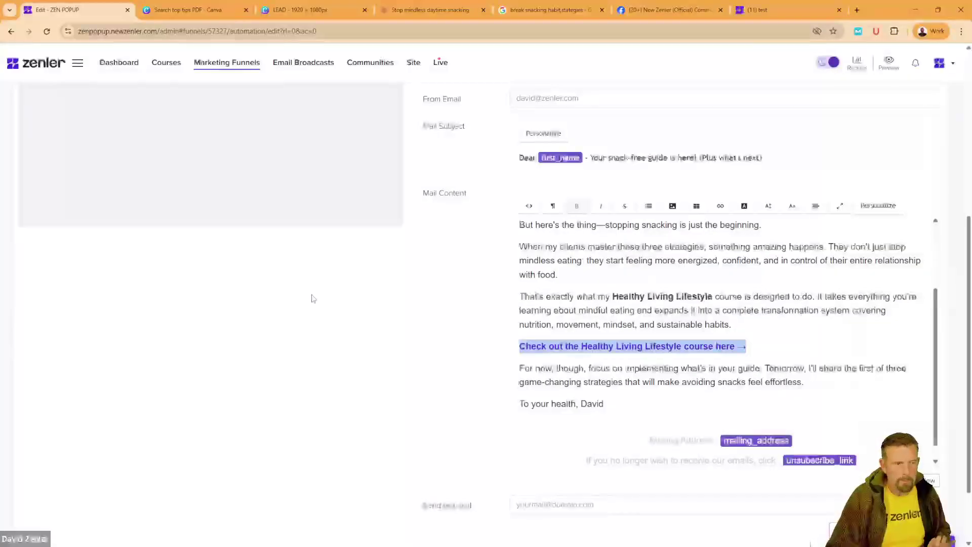
{"action": "left_click", "coordinate": [314, 11]}
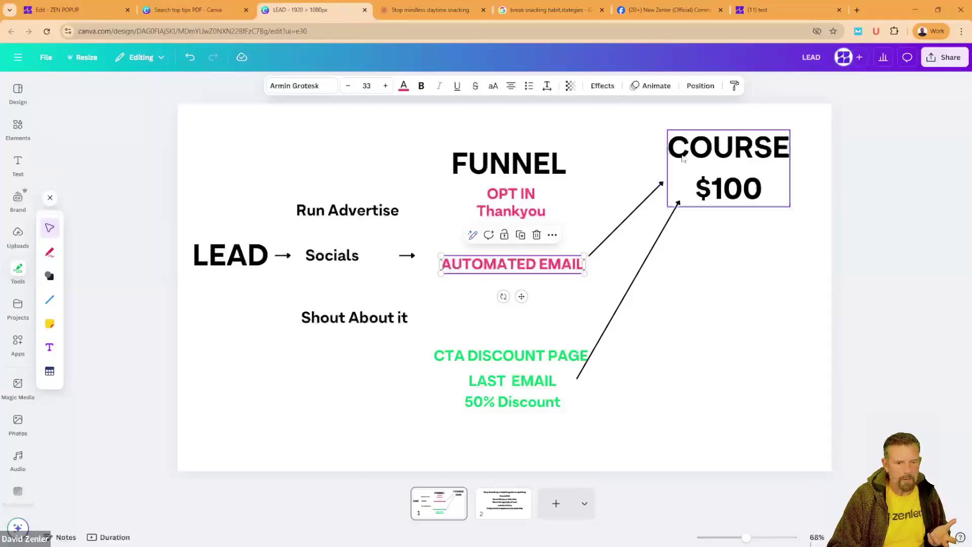
Step: Reposition the funnel diagram's lower arrow beside the CTA discount page, then return to Zenler
{"action": "left_click_drag", "start_coordinate": [645, 261], "coordinate": [625, 415]}
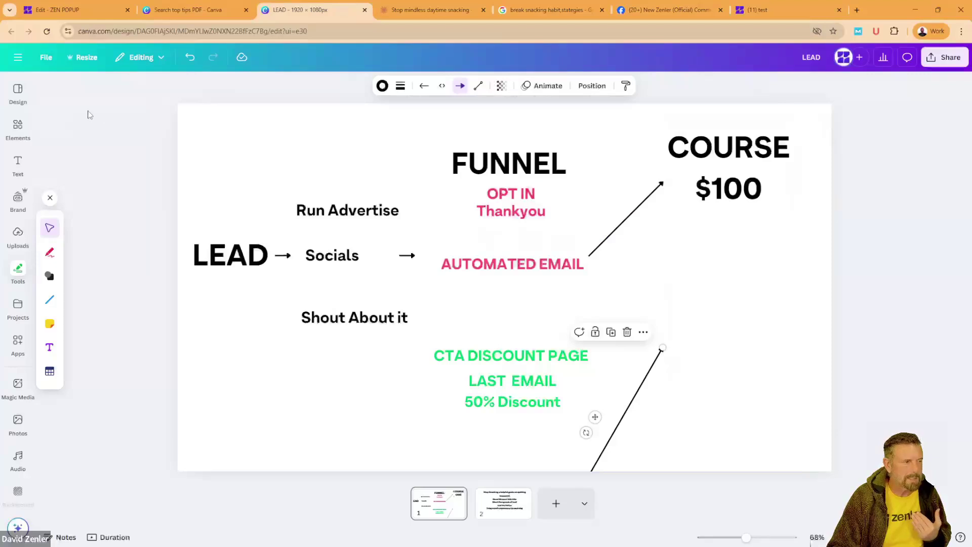
{"action": "left_click", "coordinate": [79, 15]}
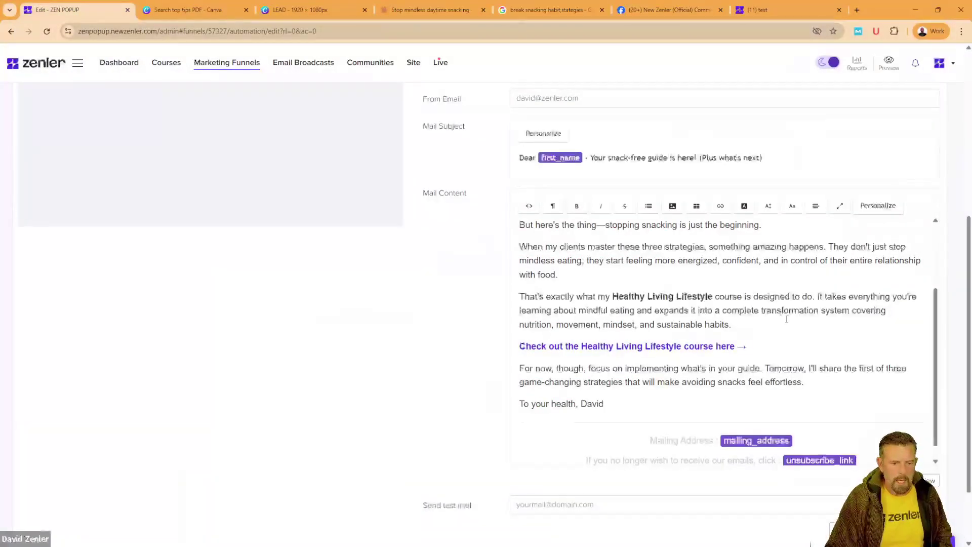
Step: Keep the 0-hour delay, name the action 'Welcome Email', and save it
{"action": "scroll", "coordinate": [609, 319], "scroll_direction": "down", "scroll_amount": 1}
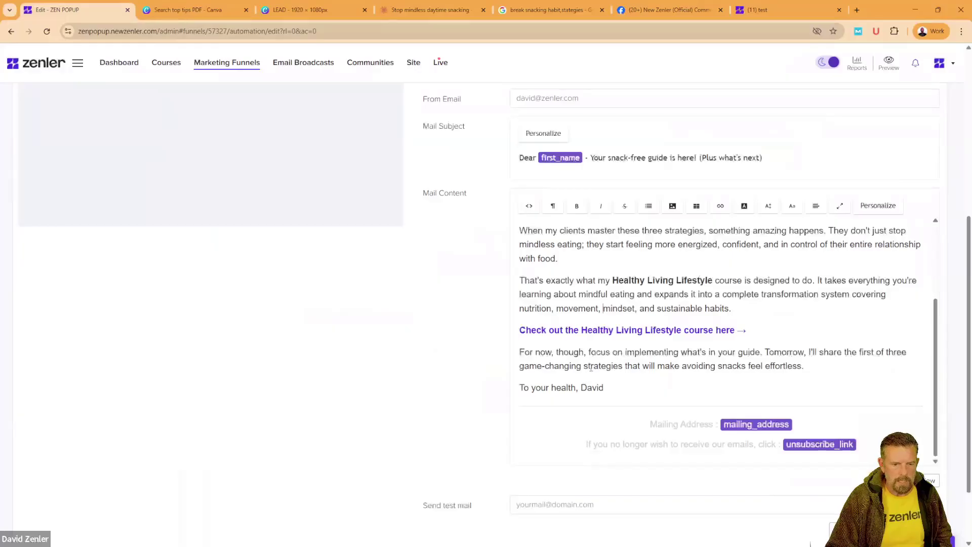
{"action": "scroll", "coordinate": [591, 368], "scroll_direction": "up", "scroll_amount": 5}
{"action": "scroll", "coordinate": [421, 345], "scroll_direction": "up", "scroll_amount": 4}
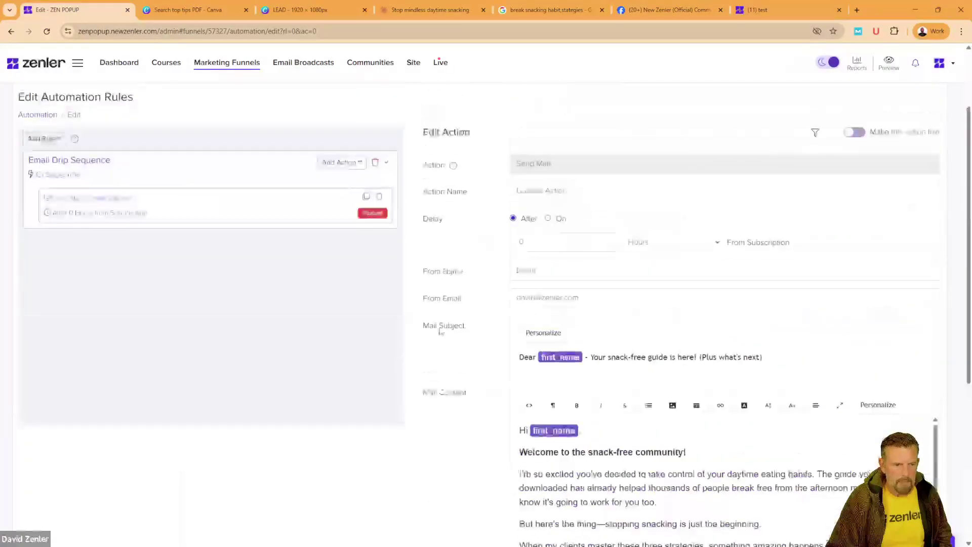
{"action": "double_click", "coordinate": [521, 242]}
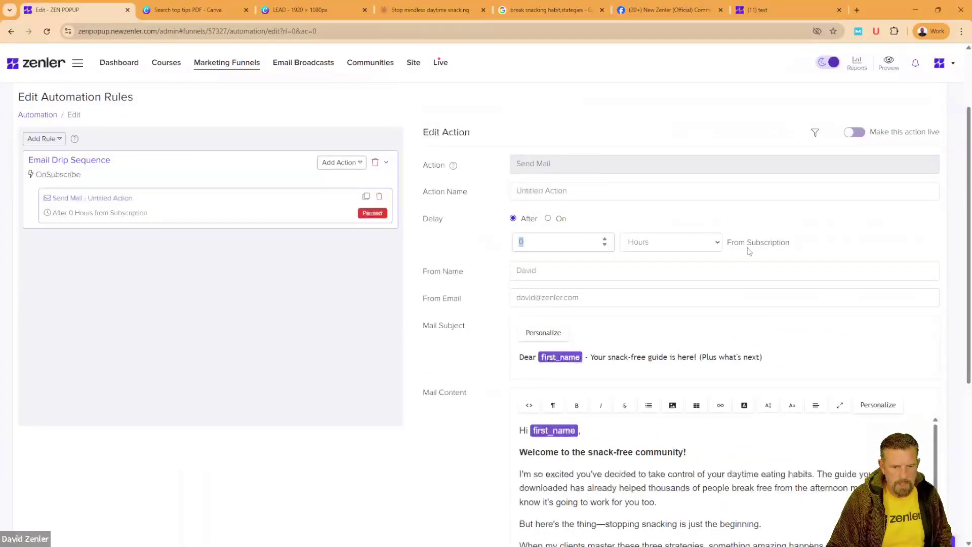
{"action": "left_click", "coordinate": [577, 260]}
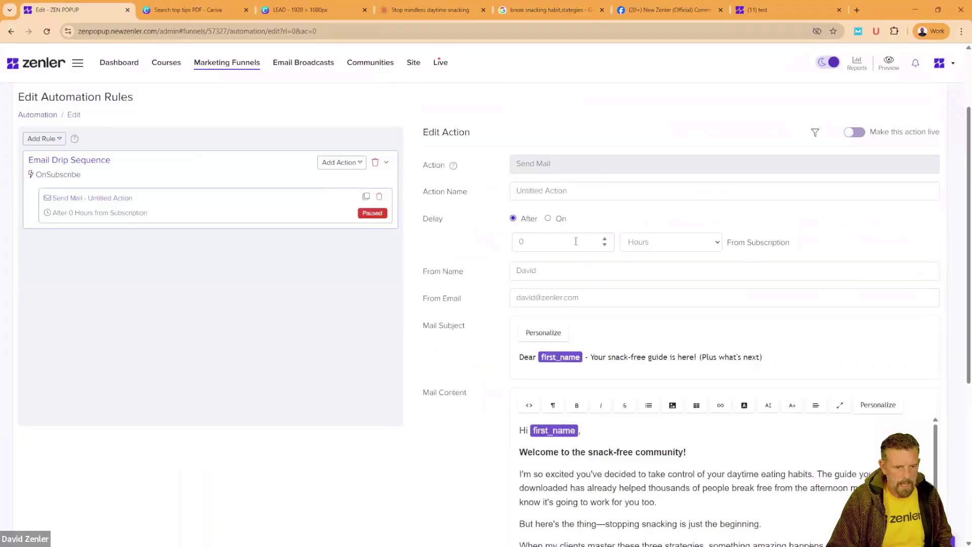
{"action": "scroll", "coordinate": [398, 340], "scroll_direction": "down", "scroll_amount": 2}
{"action": "scroll", "coordinate": [402, 299], "scroll_direction": "up", "scroll_amount": 3}
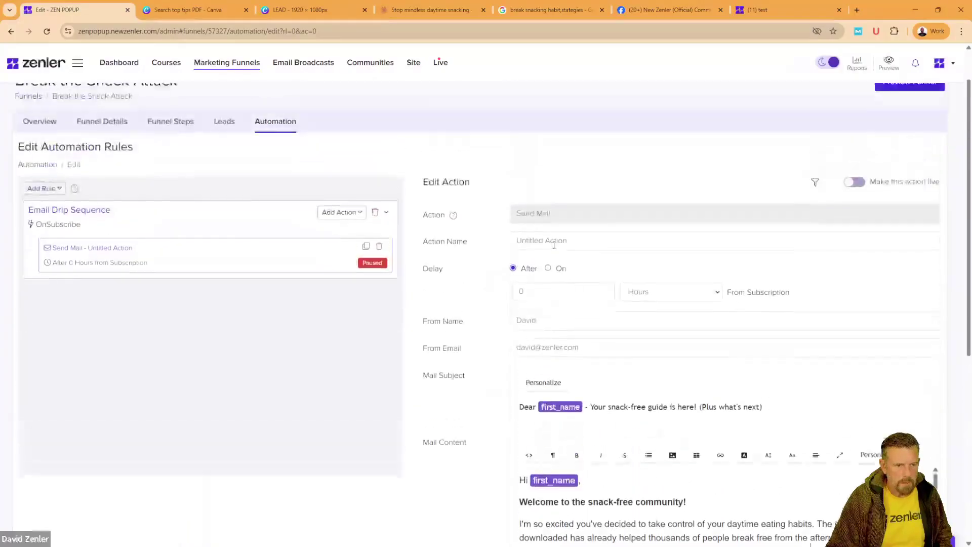
{"action": "left_click_drag", "start_coordinate": [570, 242], "coordinate": [481, 246]}
{"action": "type", "text": "WEL"}
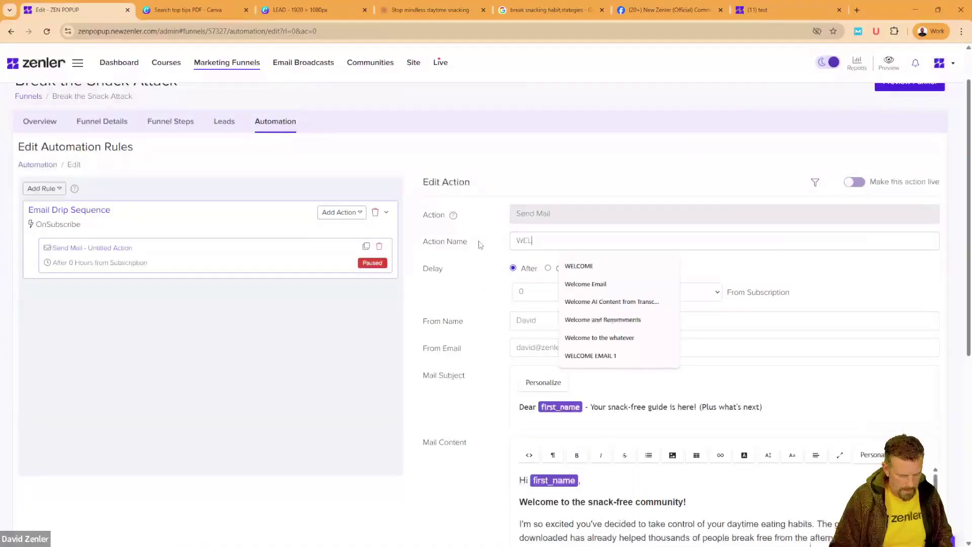
{"action": "type", "text": "COME"}
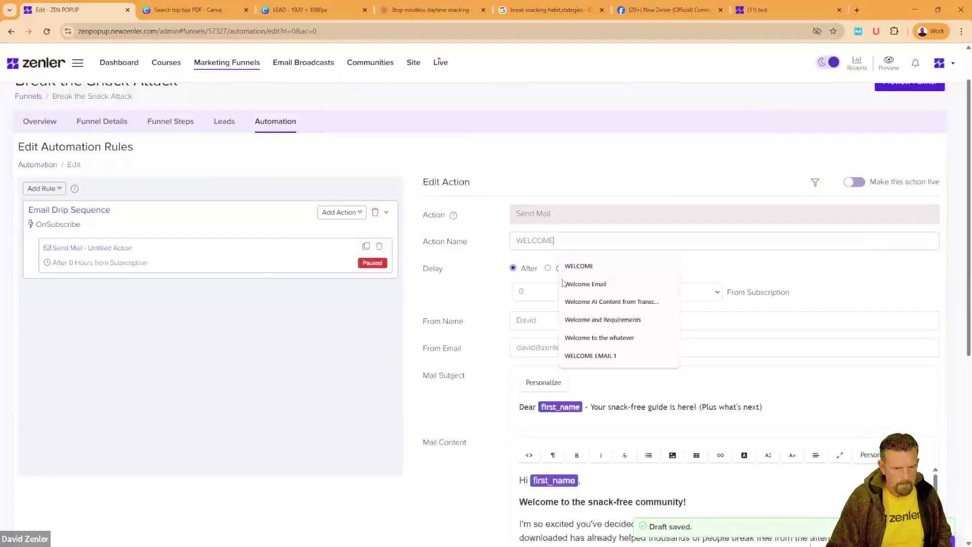
{"action": "left_click", "coordinate": [565, 284]}
{"action": "scroll", "coordinate": [385, 425], "scroll_direction": "down", "scroll_amount": 7}
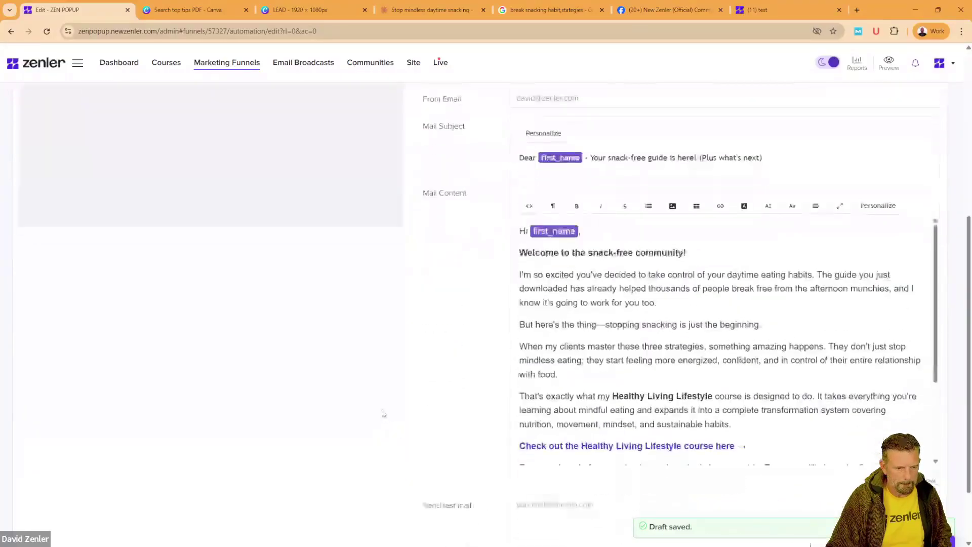
{"action": "left_click", "coordinate": [881, 447]}
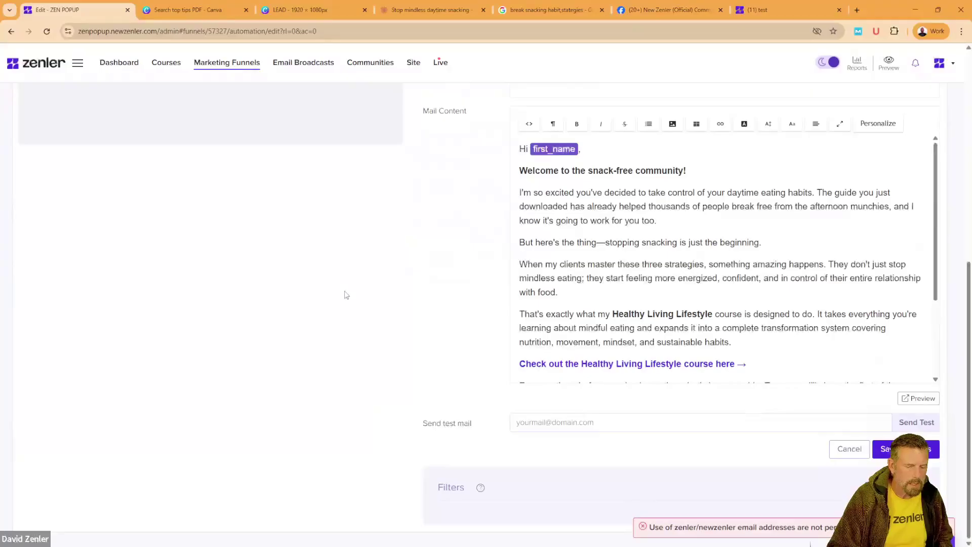
Step: Replace the From Email with the permitted own-domain sender address and save again
{"action": "scroll", "coordinate": [342, 293], "scroll_direction": "up", "scroll_amount": 5}
{"action": "triple_click", "coordinate": [580, 269]}
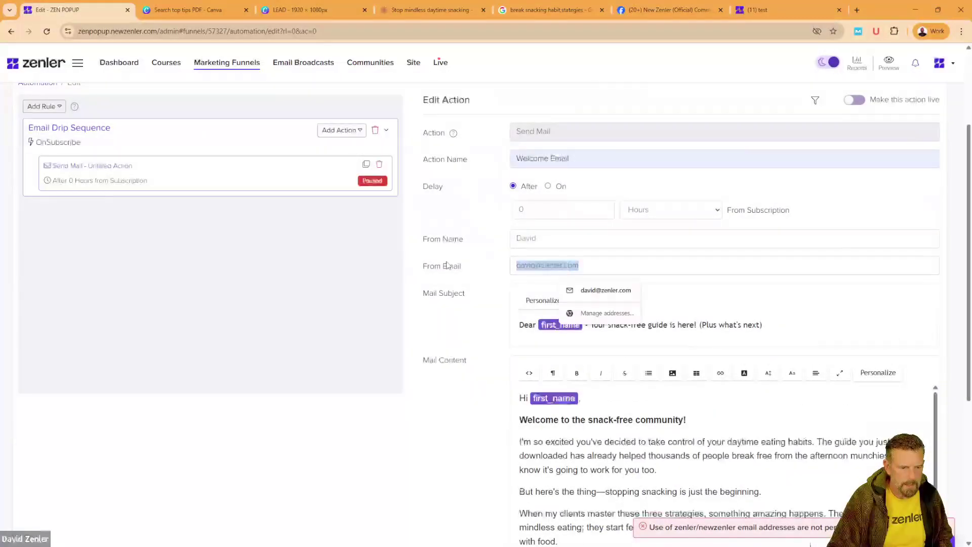
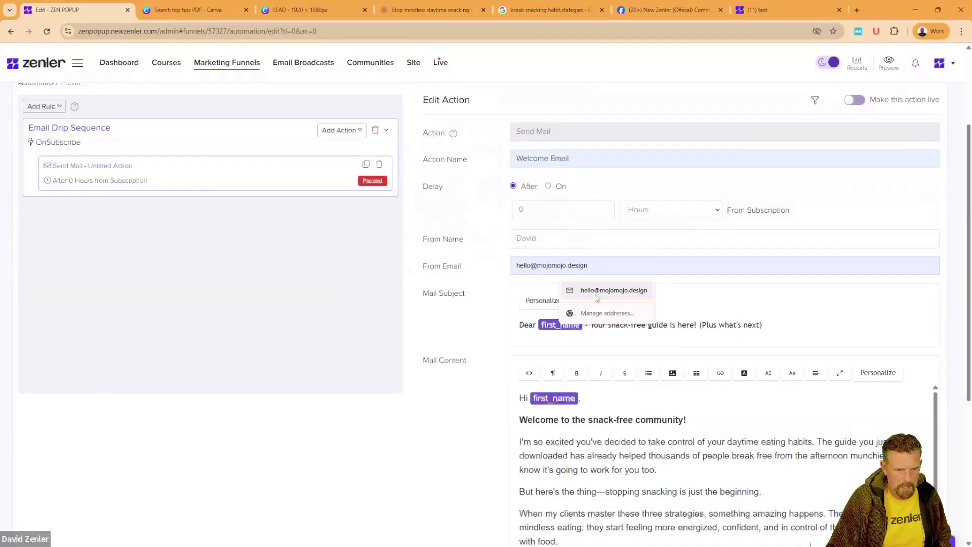
{"action": "left_click", "coordinate": [601, 290]}
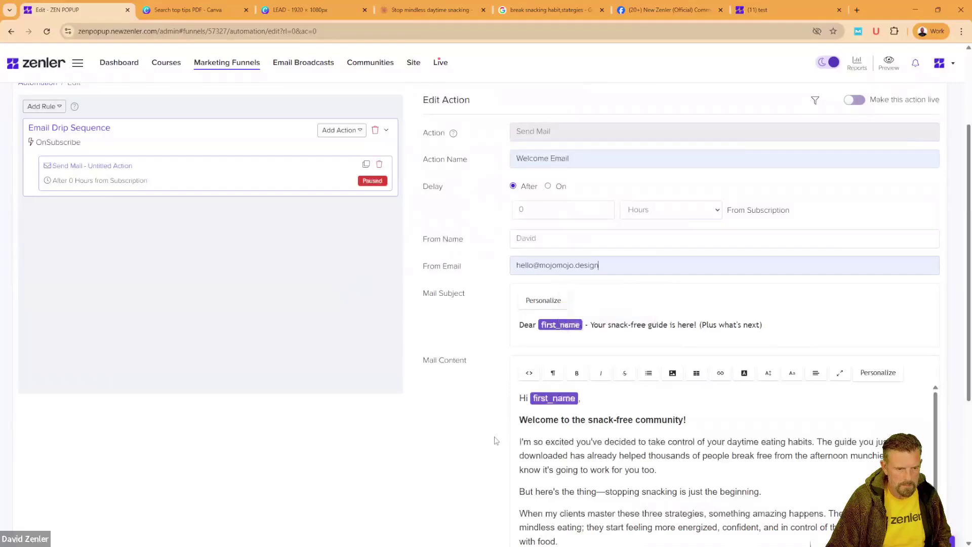
{"action": "scroll", "coordinate": [459, 433], "scroll_direction": "down", "scroll_amount": 1}
{"action": "scroll", "coordinate": [458, 433], "scroll_direction": "down", "scroll_amount": 5}
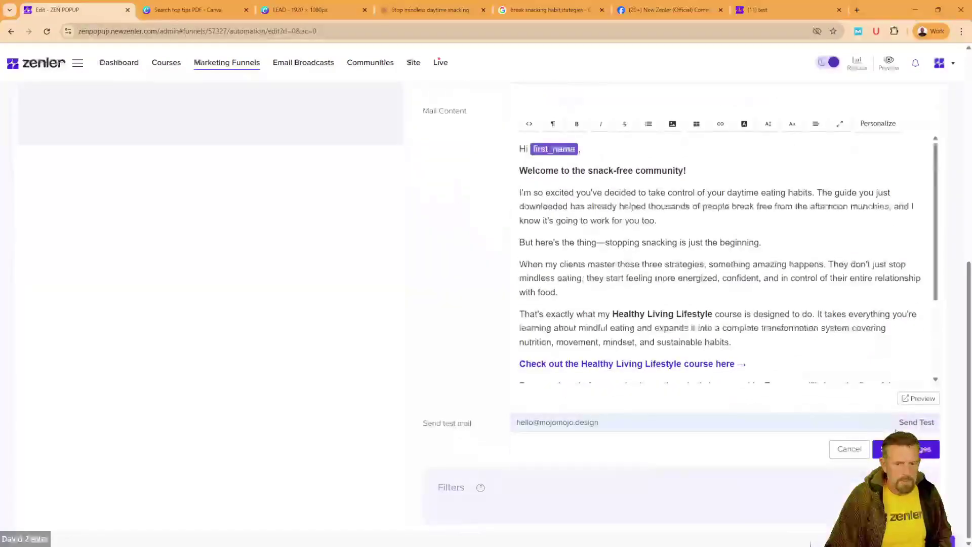
{"action": "left_click", "coordinate": [917, 449]}
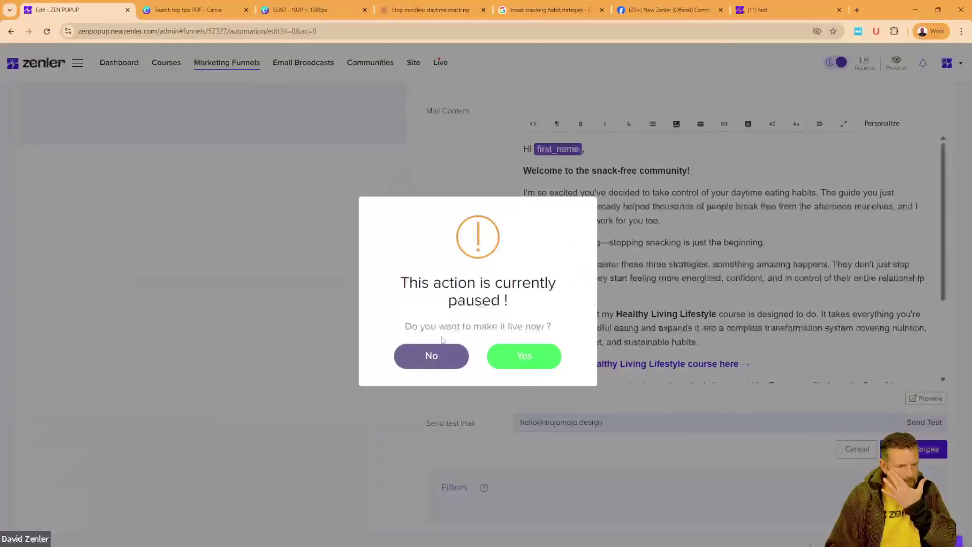
Step: Choose Yes to make the Welcome Email action live in the sequence
{"action": "left_click_drag", "start_coordinate": [438, 327], "coordinate": [400, 282]}
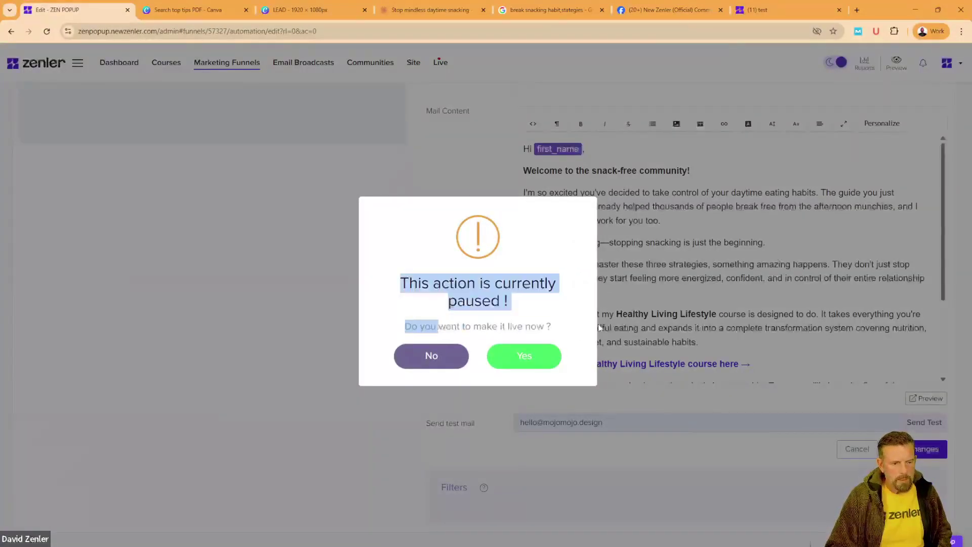
{"action": "left_click", "coordinate": [525, 355]}
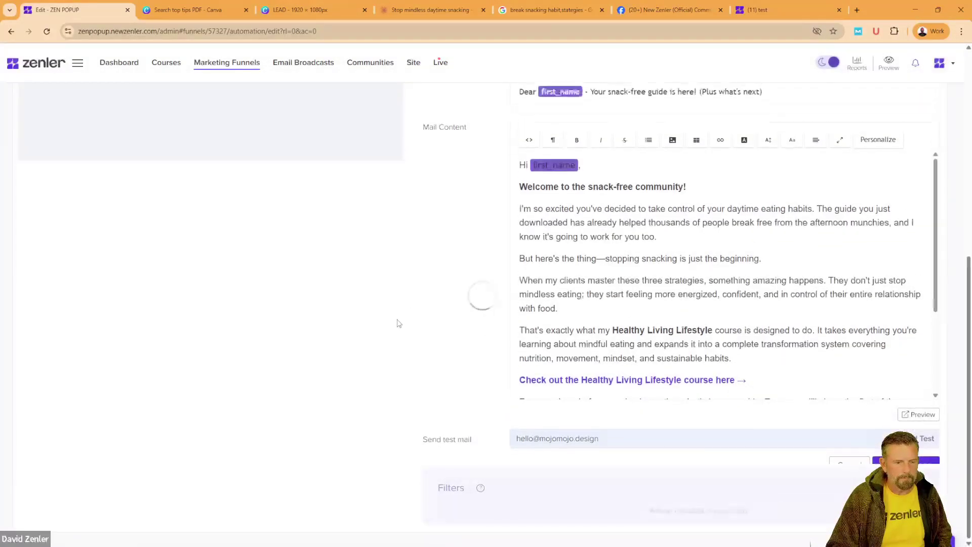
{"action": "scroll", "coordinate": [429, 329], "scroll_direction": "up", "scroll_amount": 4}
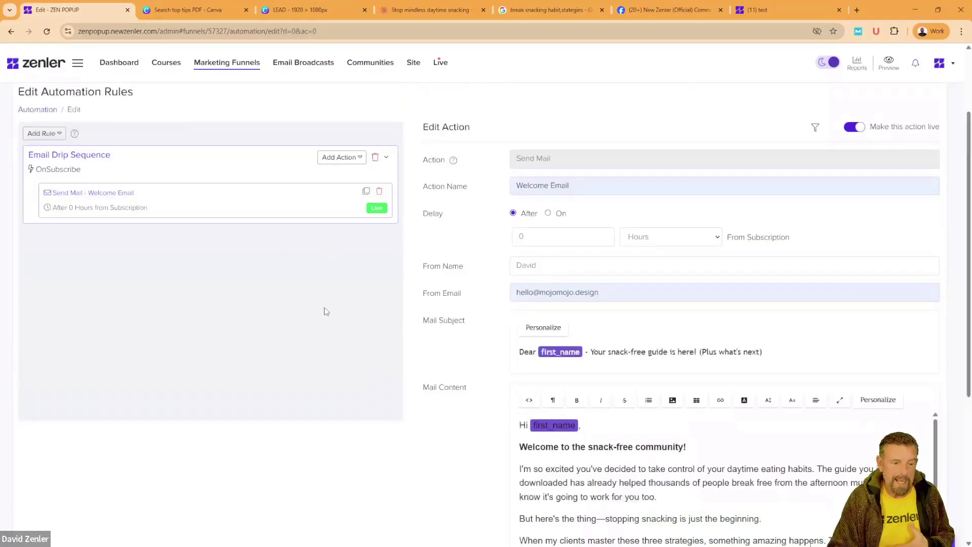
{"action": "left_click", "coordinate": [623, 499]}
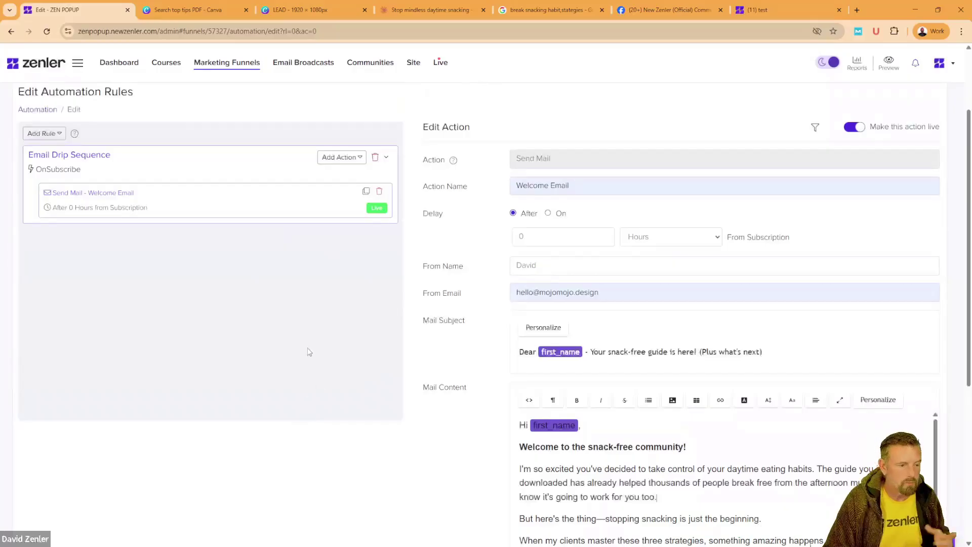
Step: Clone the Welcome Email action as a new action named Tip 1
{"action": "left_click", "coordinate": [366, 193]}
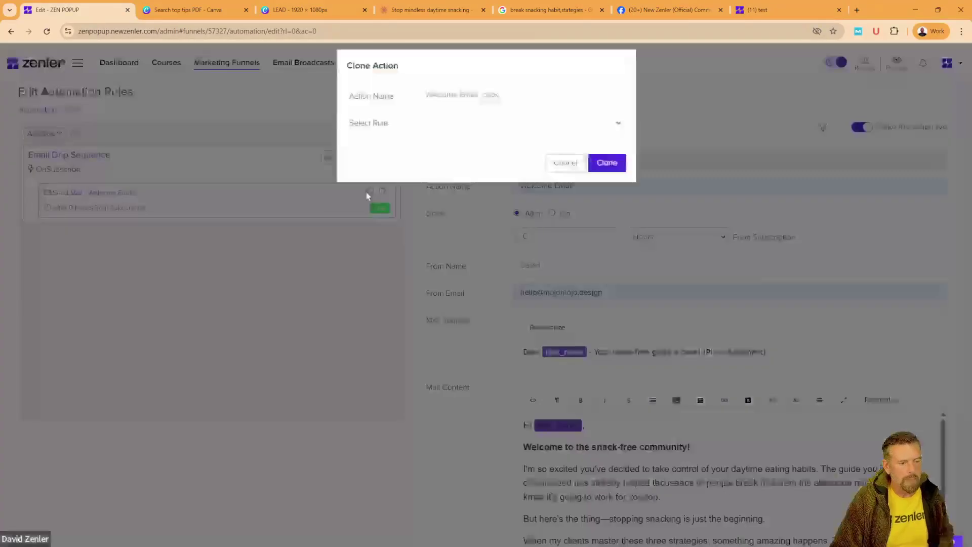
{"action": "left_click_drag", "start_coordinate": [509, 104], "coordinate": [388, 106]}
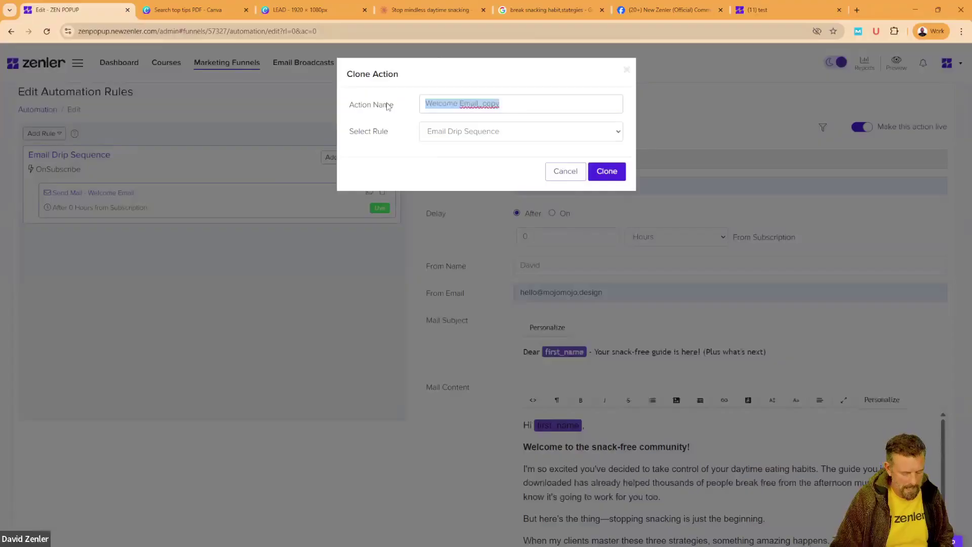
{"action": "type", "text": "Tip 1"}
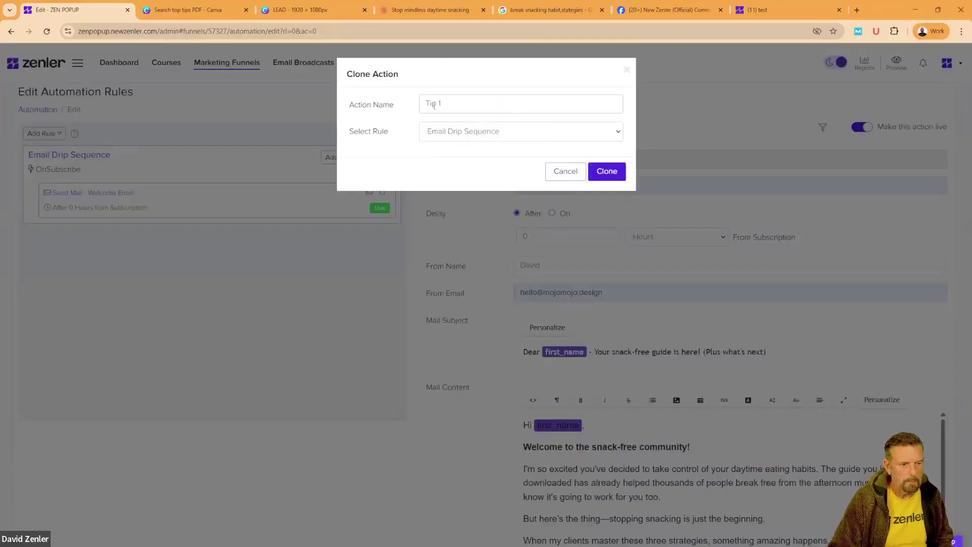
{"action": "left_click", "coordinate": [600, 172]}
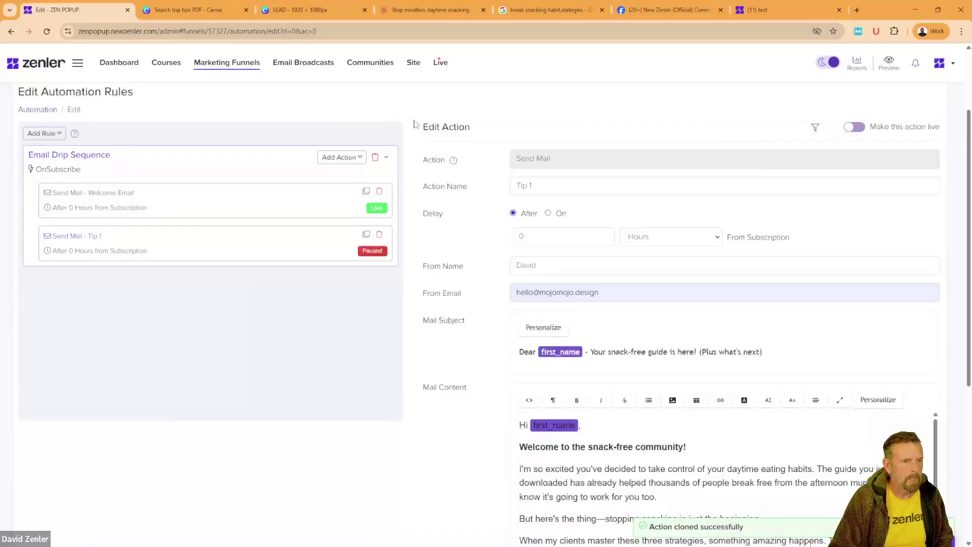
Step: Replace the Tip 1 subject text after first_name with the Email 2 subject from the Claude drafts
{"action": "left_click", "coordinate": [415, 12]}
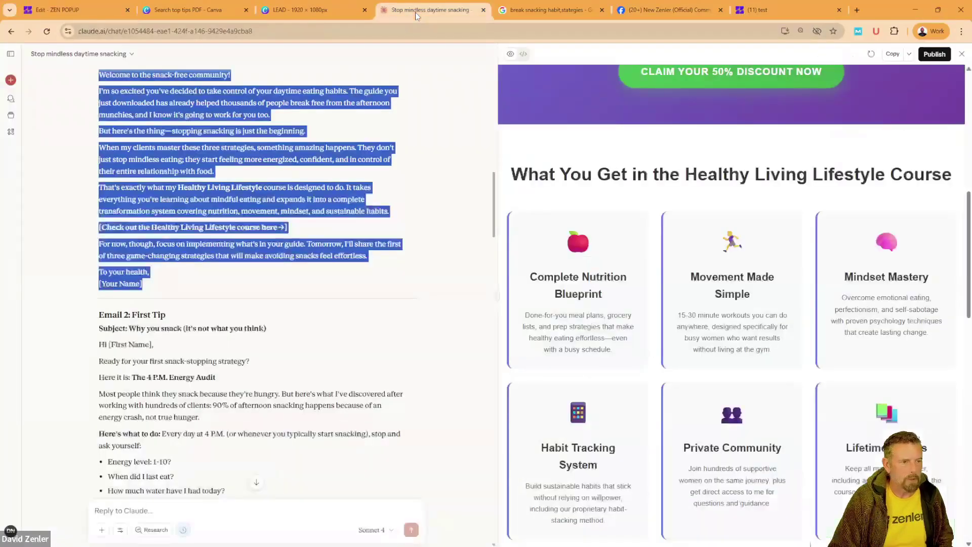
{"action": "scroll", "coordinate": [289, 237], "scroll_direction": "down", "scroll_amount": 3}
{"action": "left_click_drag", "start_coordinate": [267, 229], "coordinate": [143, 230]}
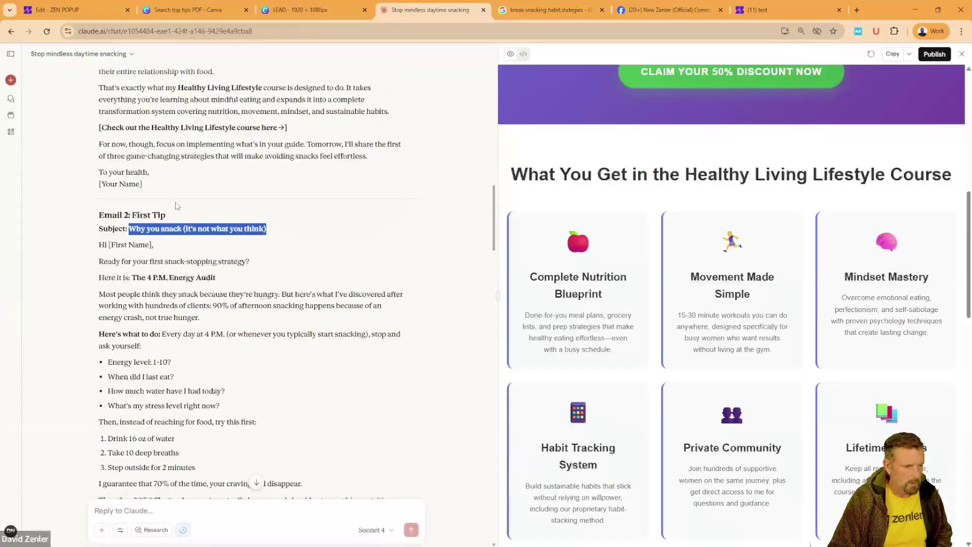
{"action": "left_click", "coordinate": [73, 11]}
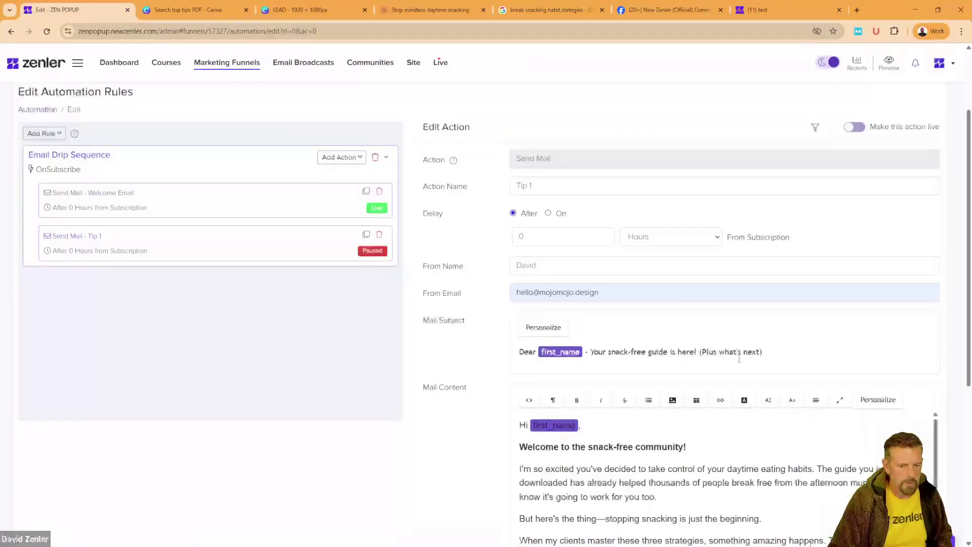
{"action": "left_click_drag", "start_coordinate": [763, 351], "coordinate": [614, 350]}
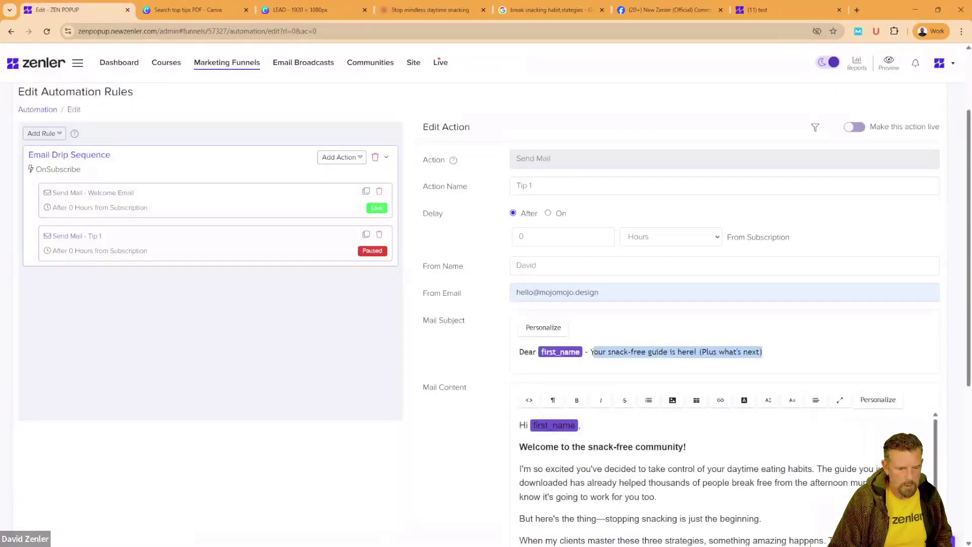
{"action": "type", "text": "Why you snack (it's not what you think)"}
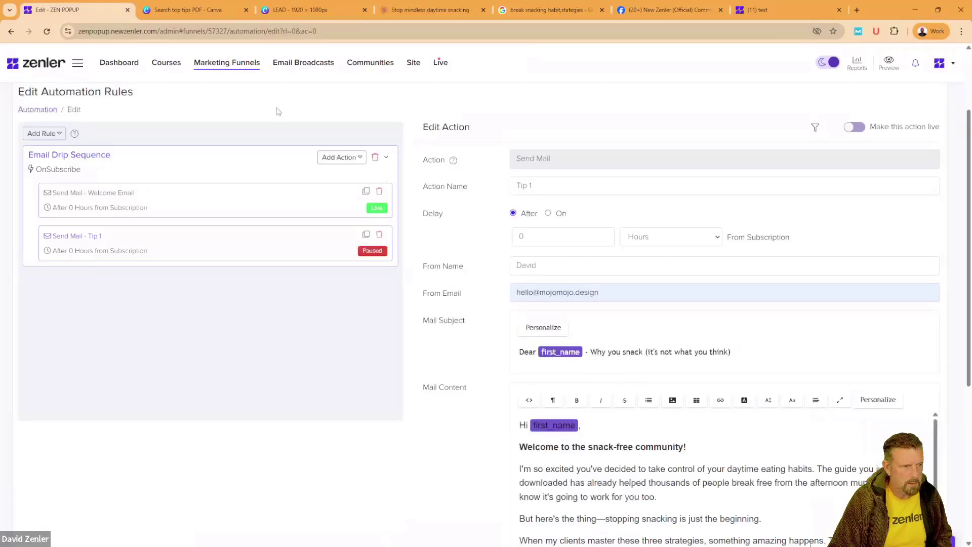
Step: Replace the Tip 1 mail body with the Email 2 text from the Claude drafts
{"action": "left_click", "coordinate": [433, 15]}
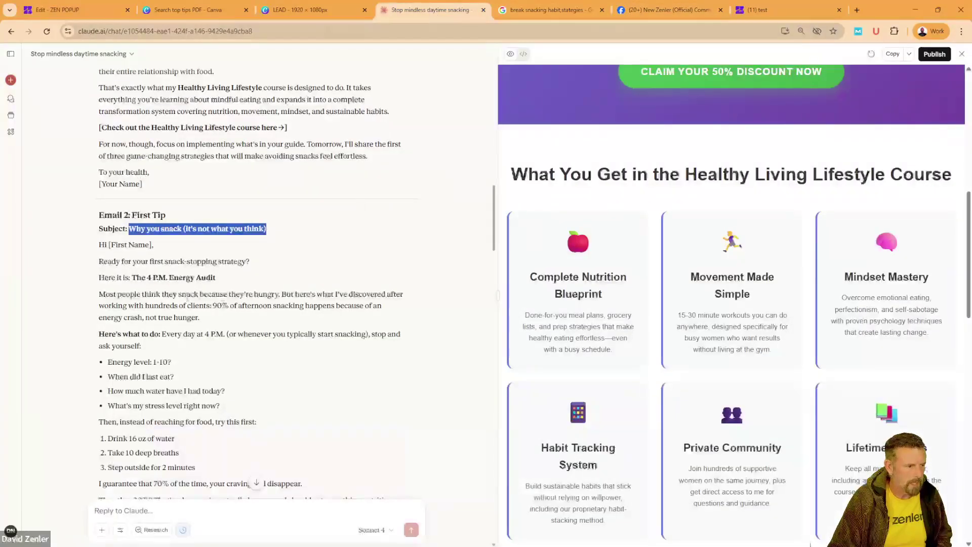
{"action": "left_click", "coordinate": [188, 299]}
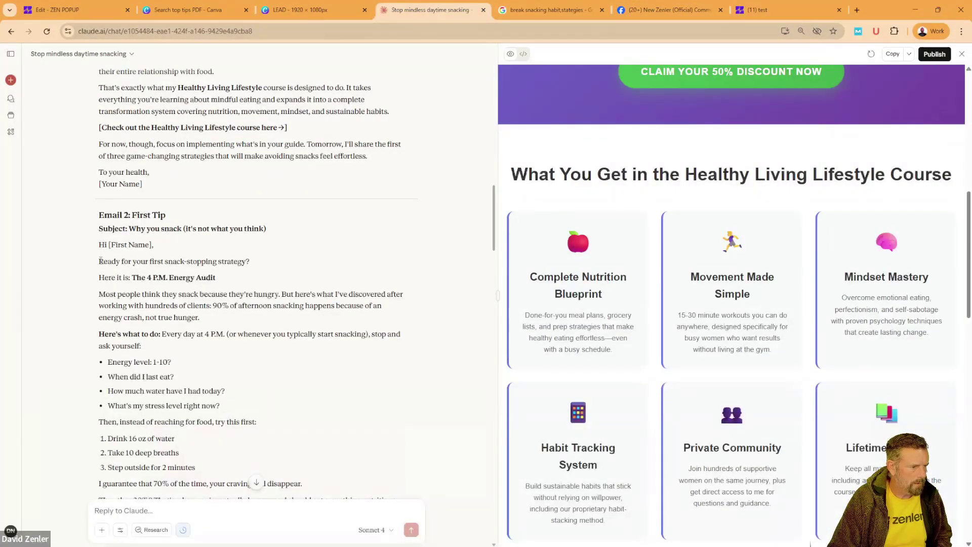
{"action": "left_click_drag", "start_coordinate": [100, 260], "coordinate": [218, 350]}
{"action": "scroll", "coordinate": [230, 355], "scroll_direction": "down", "scroll_amount": 5}
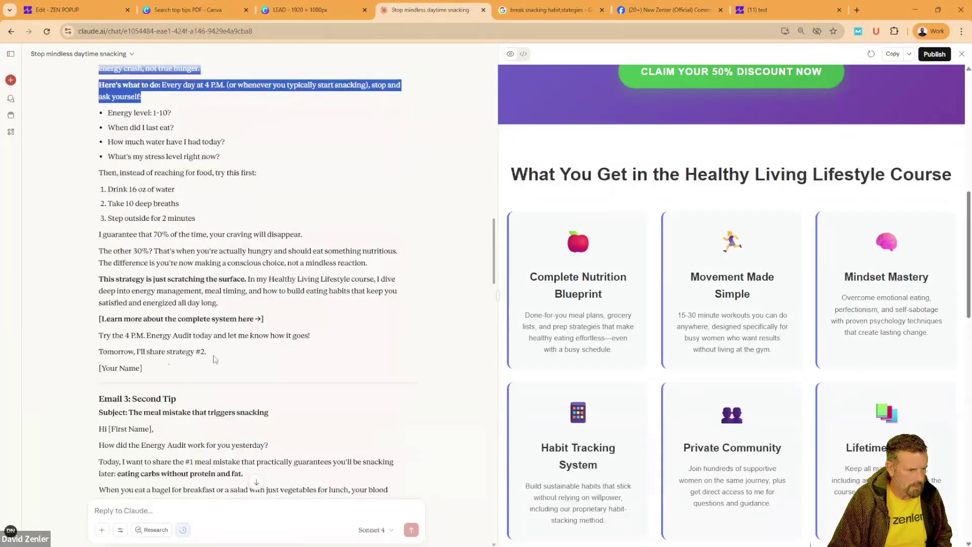
{"action": "left_click", "coordinate": [215, 357], "text": "shift"}
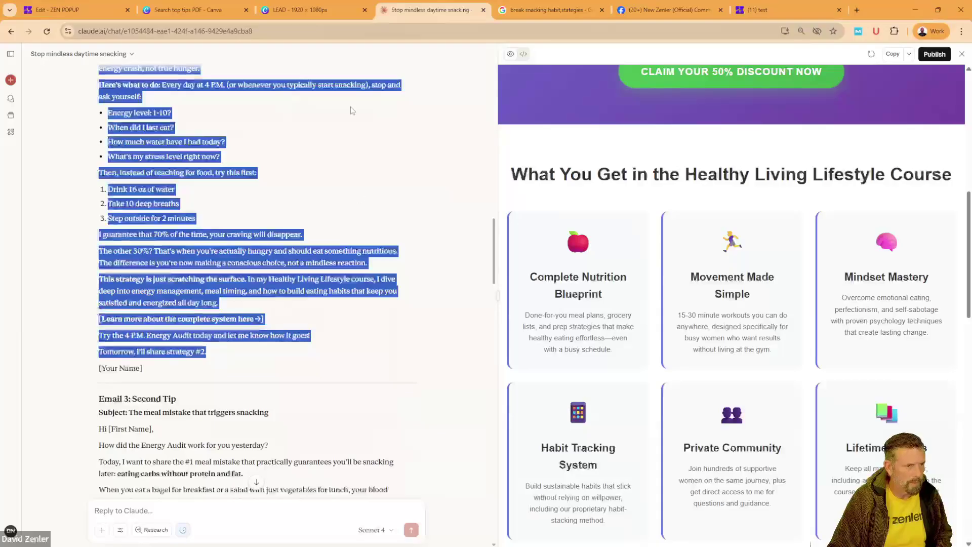
{"action": "left_click", "coordinate": [81, 10]}
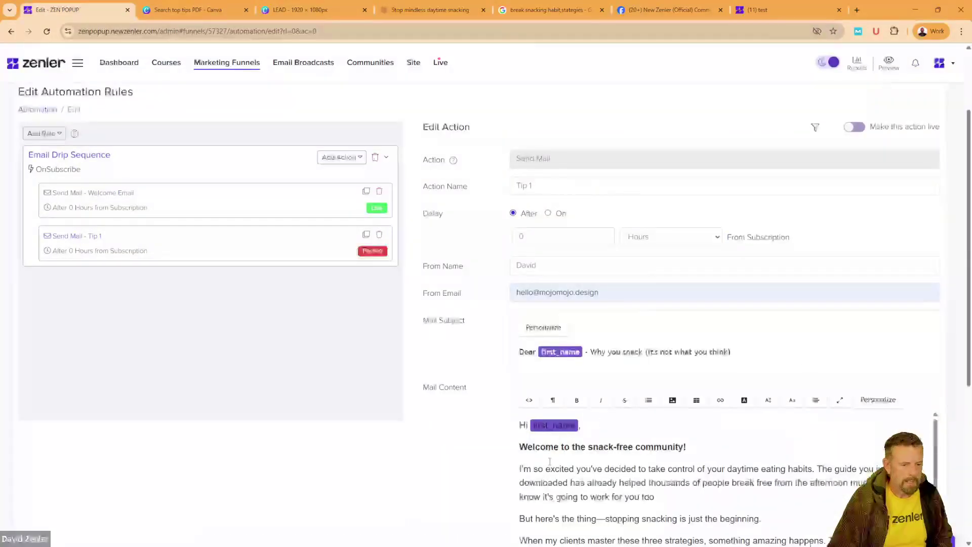
{"action": "left_click_drag", "start_coordinate": [520, 446], "coordinate": [820, 397]}
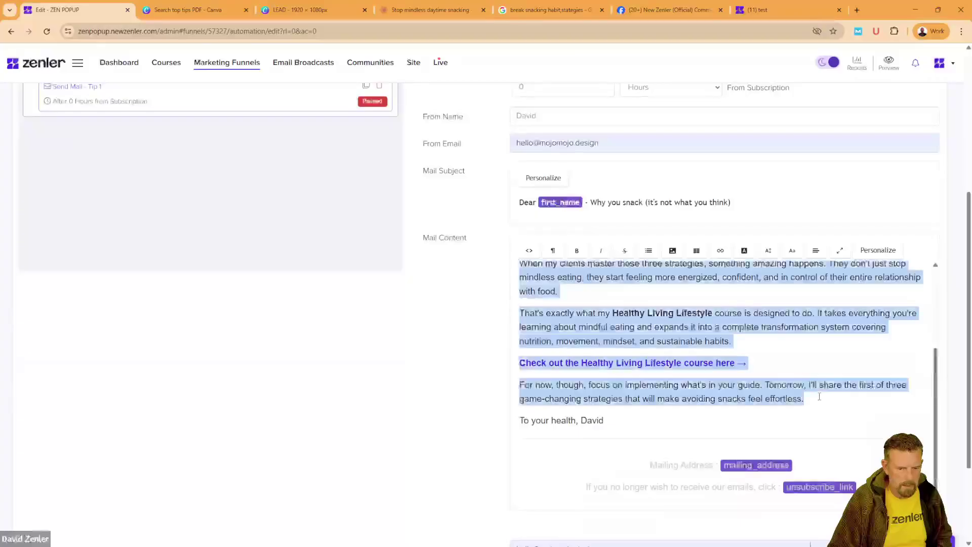
{"action": "key", "text": "ctrl+v"}
{"action": "left_click_drag", "start_coordinate": [658, 380], "coordinate": [490, 320]}
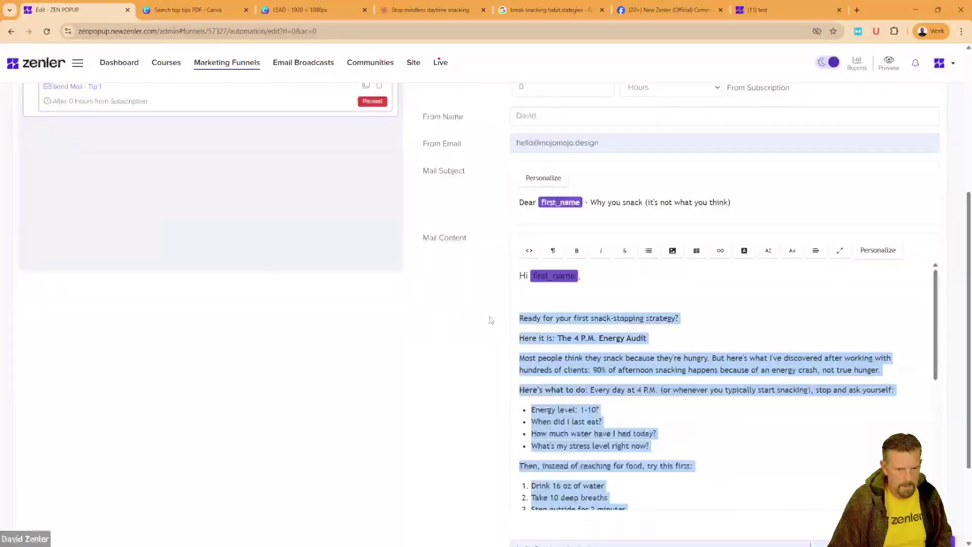
Step: Set the pasted email body to 18px Arial
{"action": "left_click", "coordinate": [768, 250]}
{"action": "left_click", "coordinate": [771, 269]}
{"action": "left_click", "coordinate": [768, 250]}
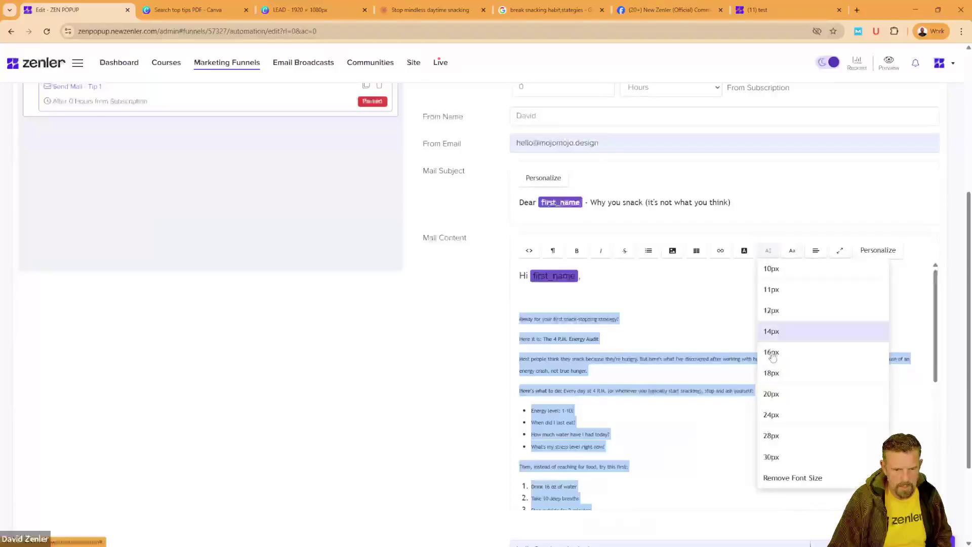
{"action": "left_click", "coordinate": [771, 373]}
{"action": "left_click", "coordinate": [792, 250]}
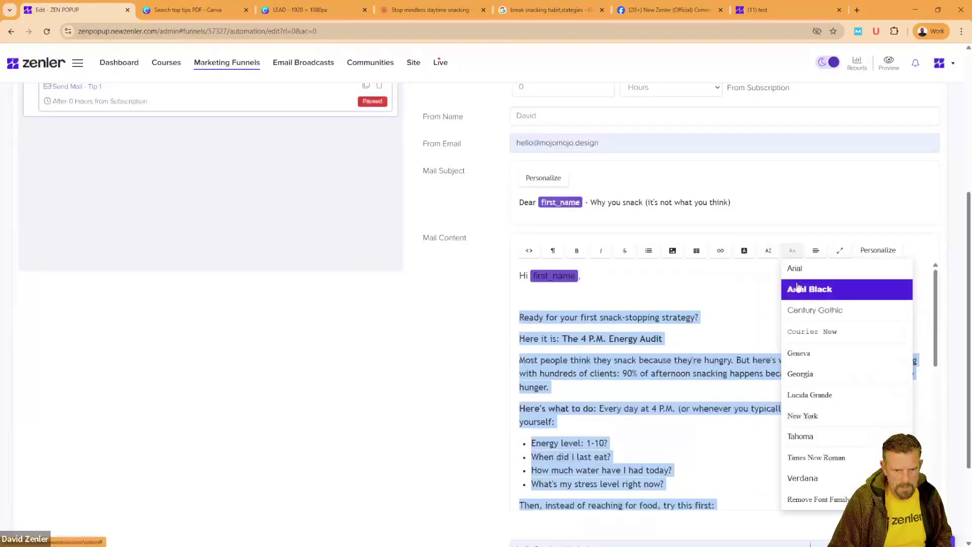
{"action": "left_click", "coordinate": [798, 288]}
{"action": "left_click", "coordinate": [792, 250]}
{"action": "left_click", "coordinate": [795, 269]}
{"action": "left_click", "coordinate": [600, 298]}
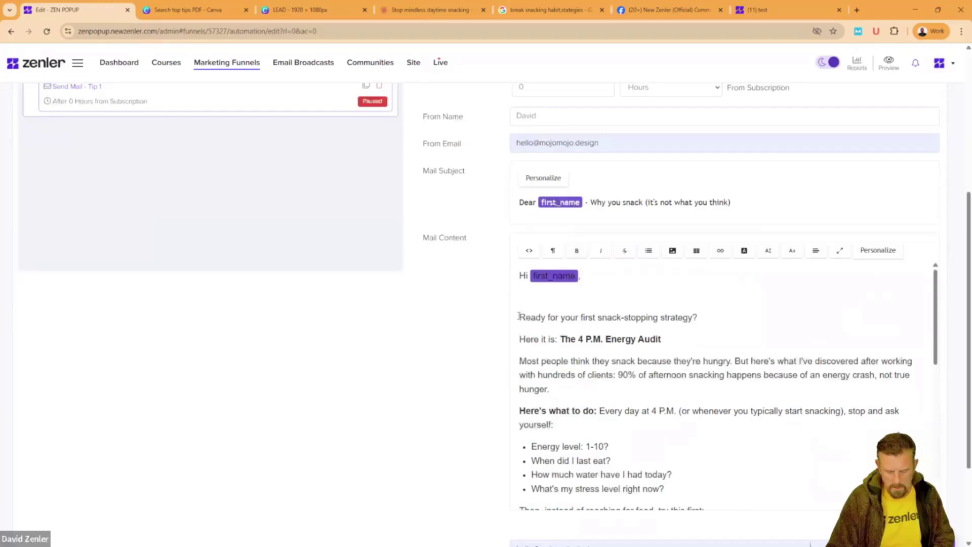
Step: Remove the blank line after the greeting and bold the opening question
{"action": "left_click", "coordinate": [519, 317]}
{"action": "key", "text": "BackSpace"}
{"action": "left_click_drag", "start_coordinate": [719, 298], "coordinate": [539, 303]}
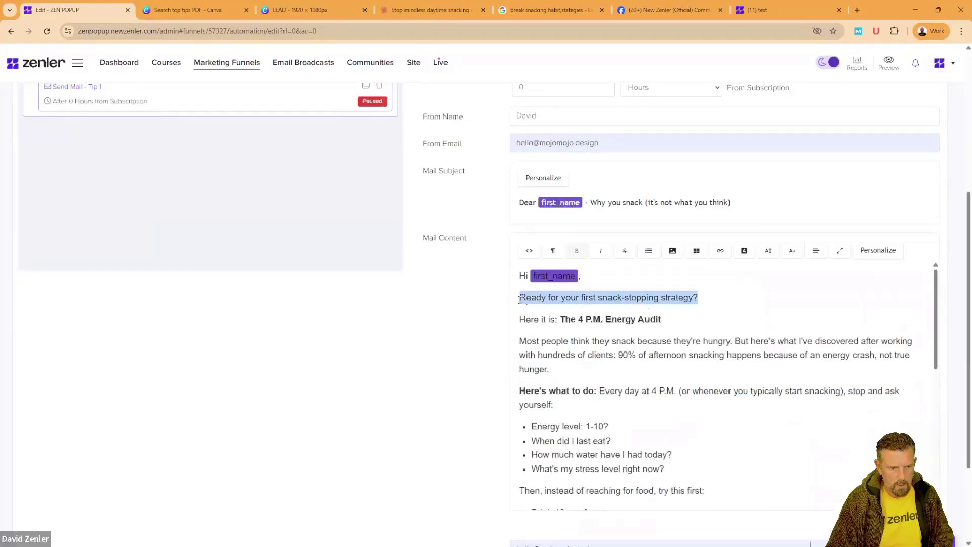
{"action": "left_click", "coordinate": [576, 251]}
{"action": "left_click", "coordinate": [716, 370]}
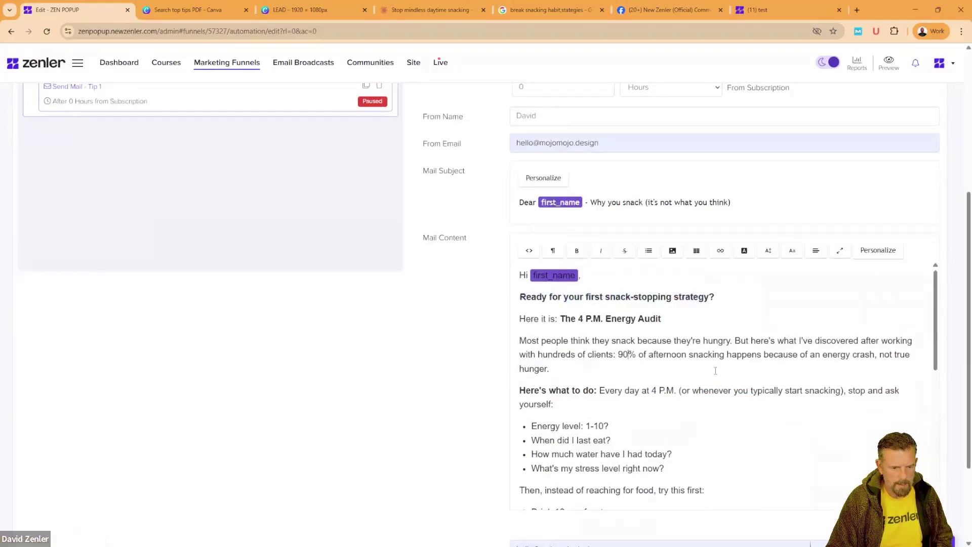
{"action": "scroll", "coordinate": [712, 363], "scroll_direction": "down", "scroll_amount": 2}
{"action": "scroll", "coordinate": [711, 363], "scroll_direction": "down", "scroll_amount": 4}
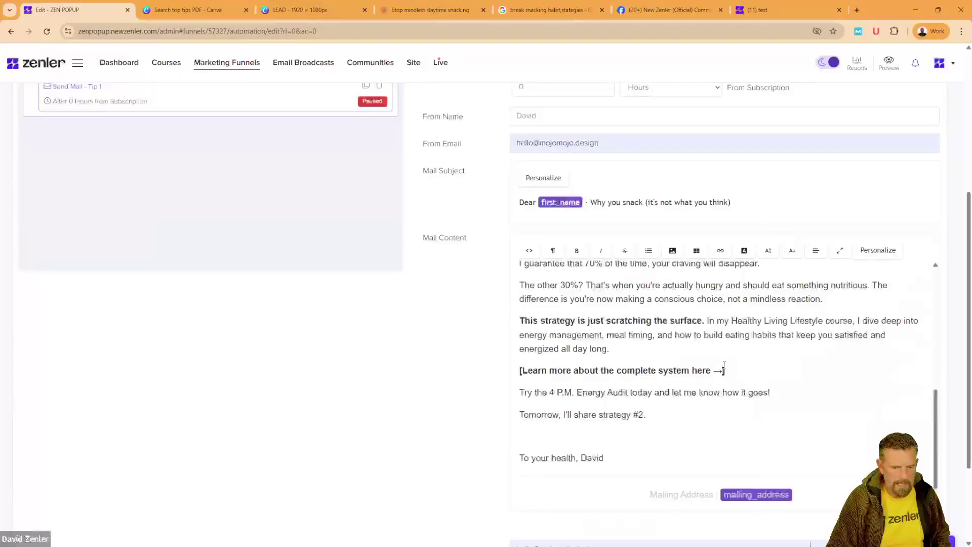
{"action": "left_click_drag", "start_coordinate": [724, 367], "coordinate": [598, 370]}
{"action": "left_click", "coordinate": [771, 366]}
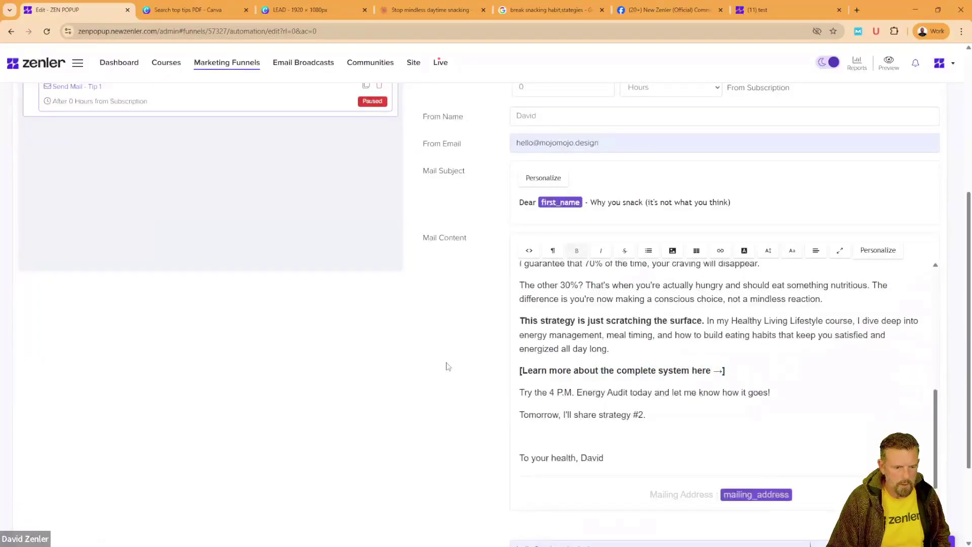
Step: Shrink both footer lines, with the unsubscribe line at 10px
{"action": "scroll", "coordinate": [446, 366], "scroll_direction": "down", "scroll_amount": 2}
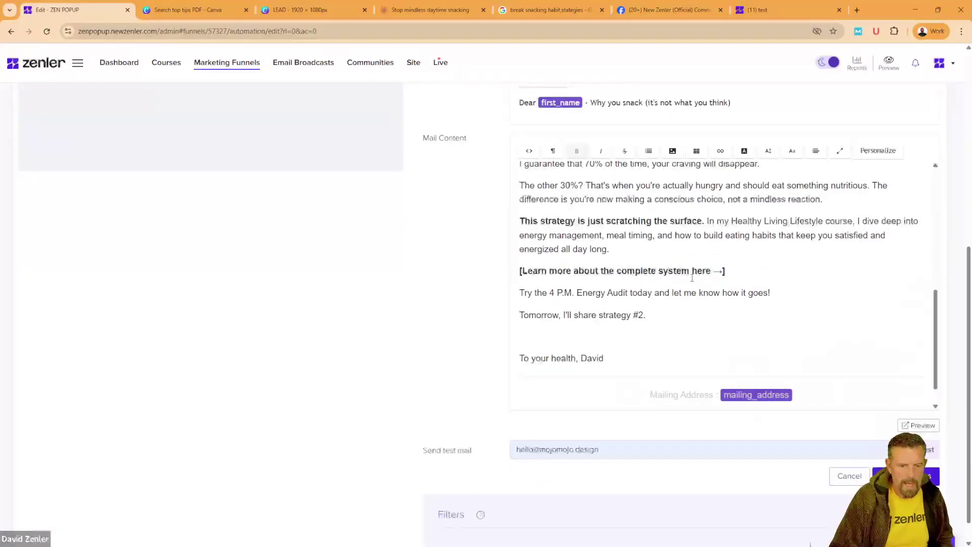
{"action": "scroll", "coordinate": [465, 332], "scroll_direction": "down", "scroll_amount": 1}
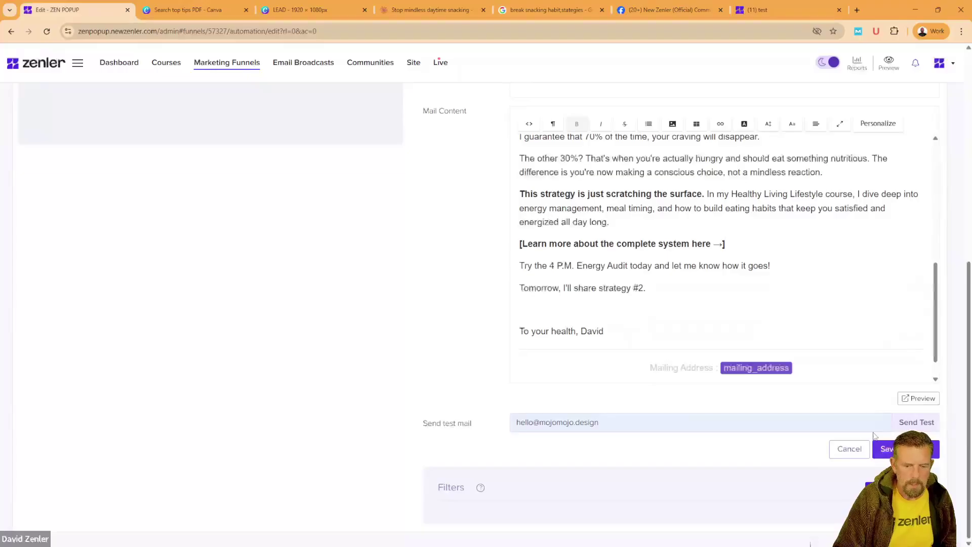
{"action": "scroll", "coordinate": [826, 368], "scroll_direction": "down", "scroll_amount": 1}
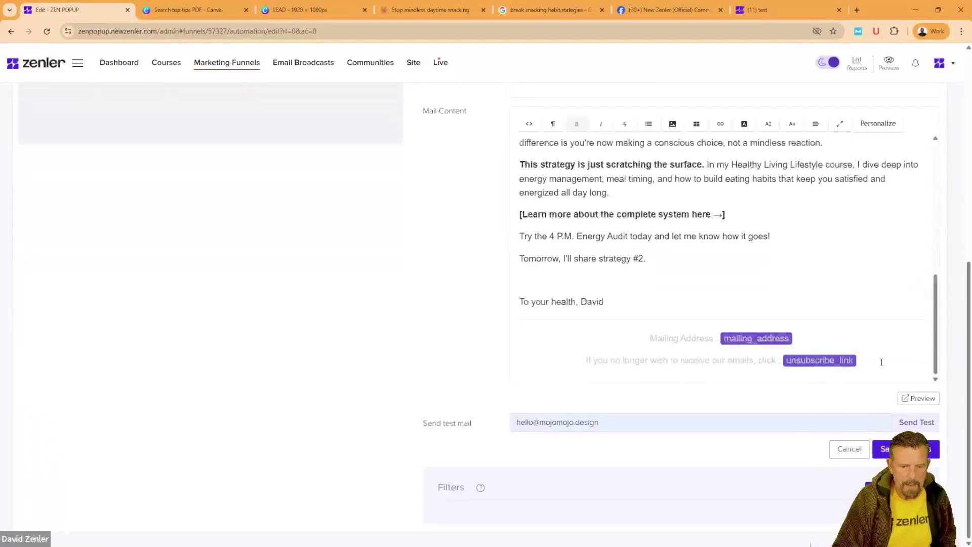
{"action": "left_click_drag", "start_coordinate": [804, 361], "coordinate": [657, 328]}
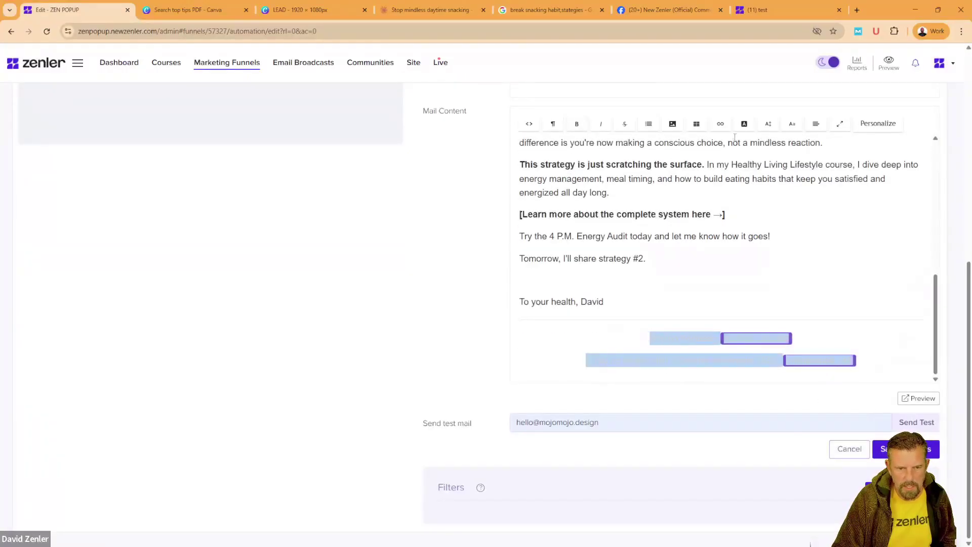
{"action": "left_click", "coordinate": [767, 124]}
{"action": "left_click", "coordinate": [773, 185]}
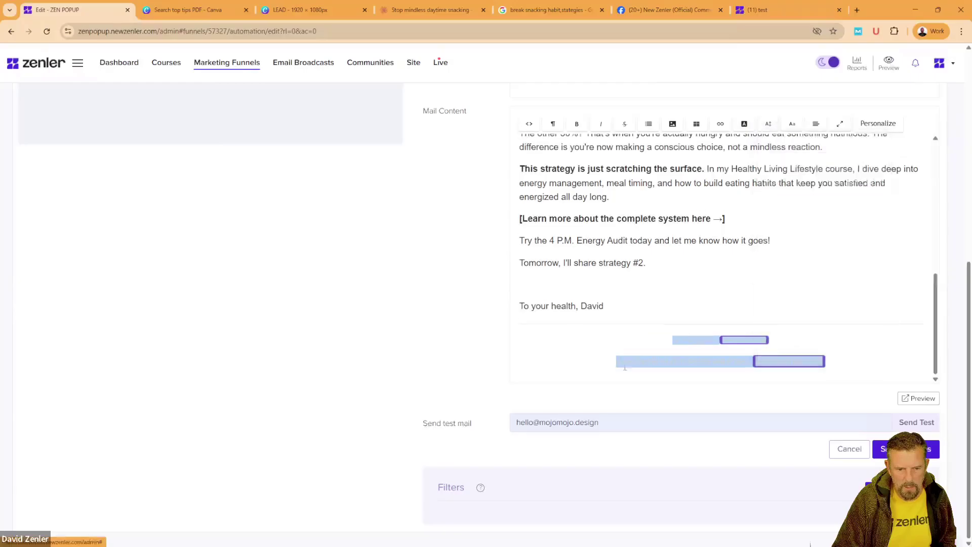
{"action": "left_click", "coordinate": [571, 362]}
{"action": "left_click_drag", "start_coordinate": [843, 365], "coordinate": [742, 362]}
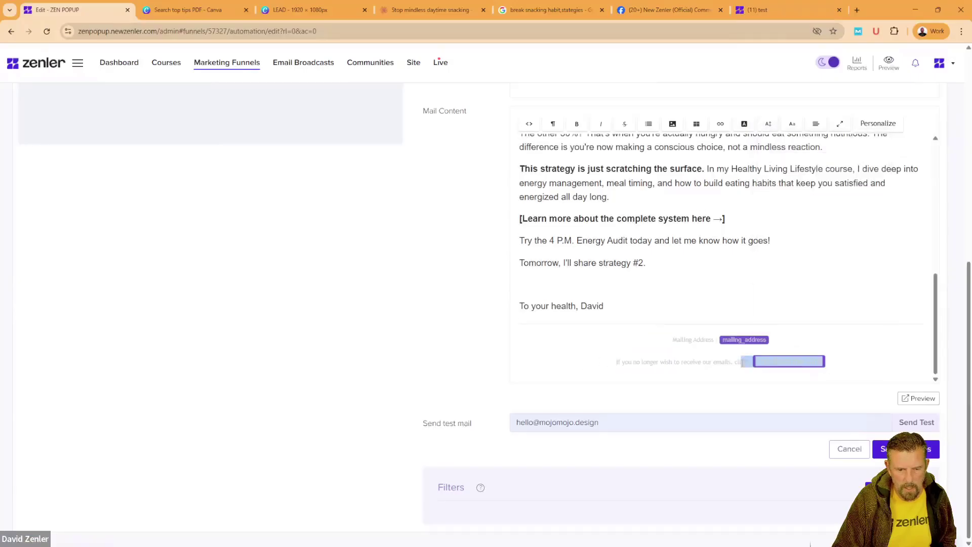
{"action": "left_click", "coordinate": [767, 123]}
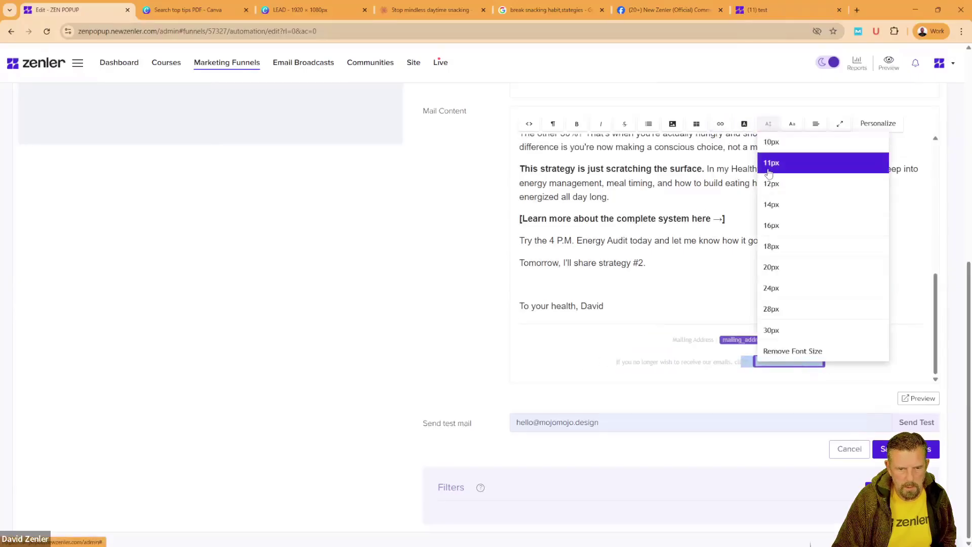
{"action": "left_click", "coordinate": [772, 146]}
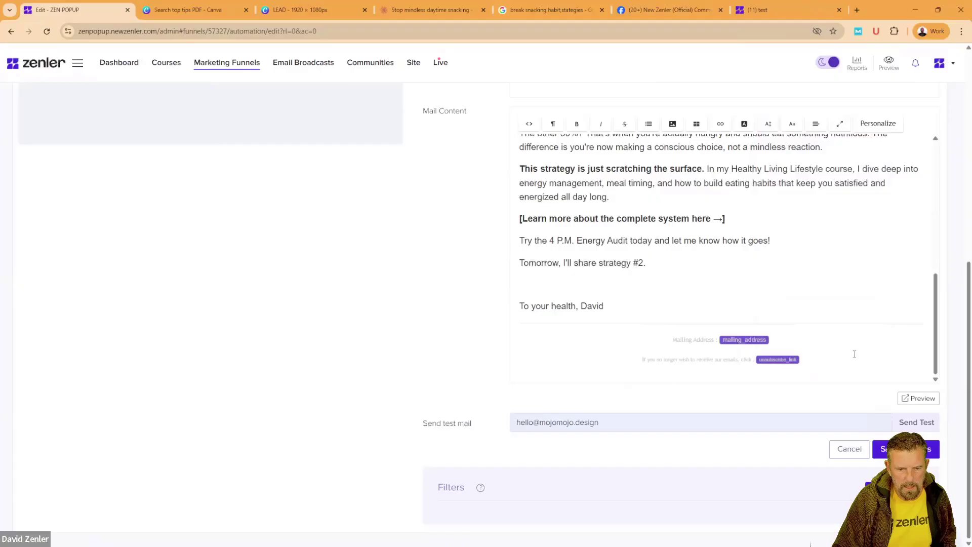
Step: Save Tip 1 as a live action and clone it as Tip 2
{"action": "left_click", "coordinate": [907, 448]}
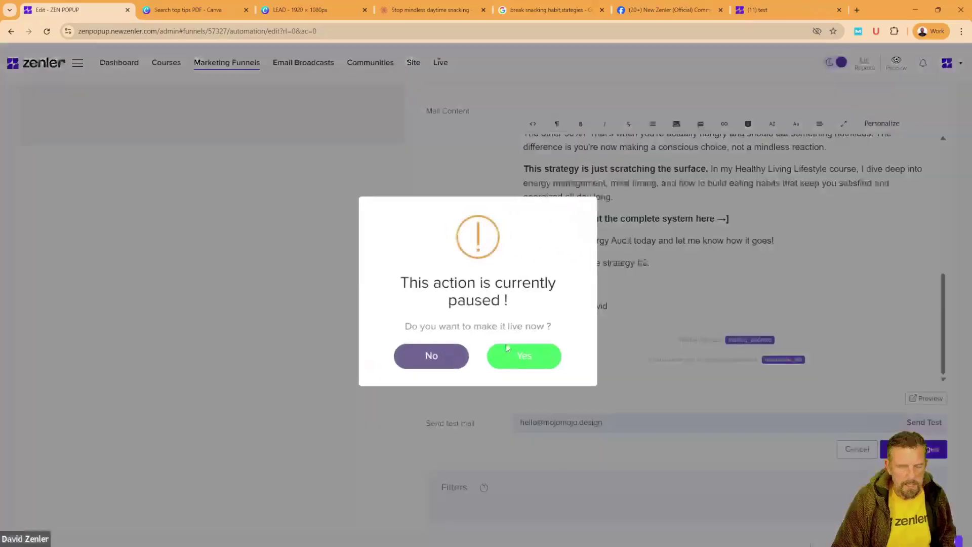
{"action": "left_click", "coordinate": [522, 356]}
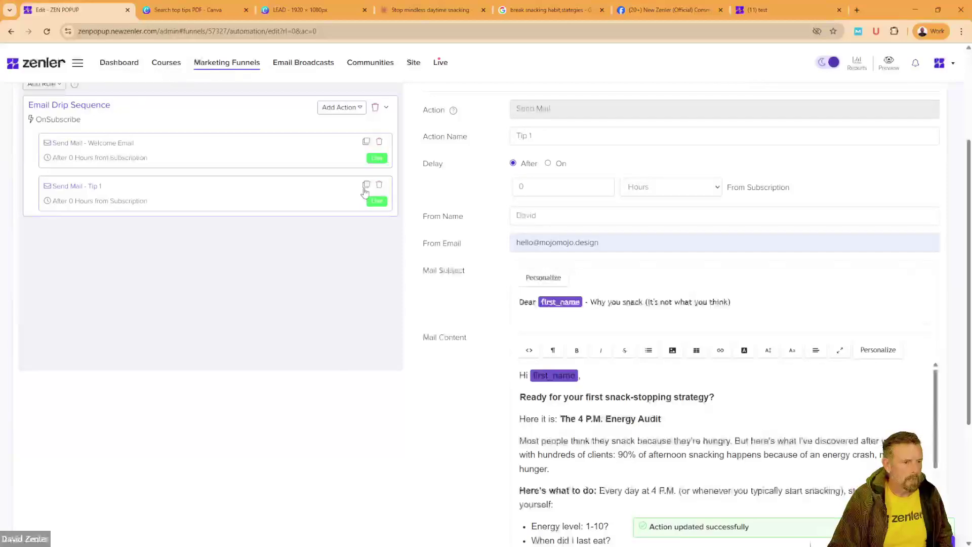
{"action": "left_click", "coordinate": [367, 184]}
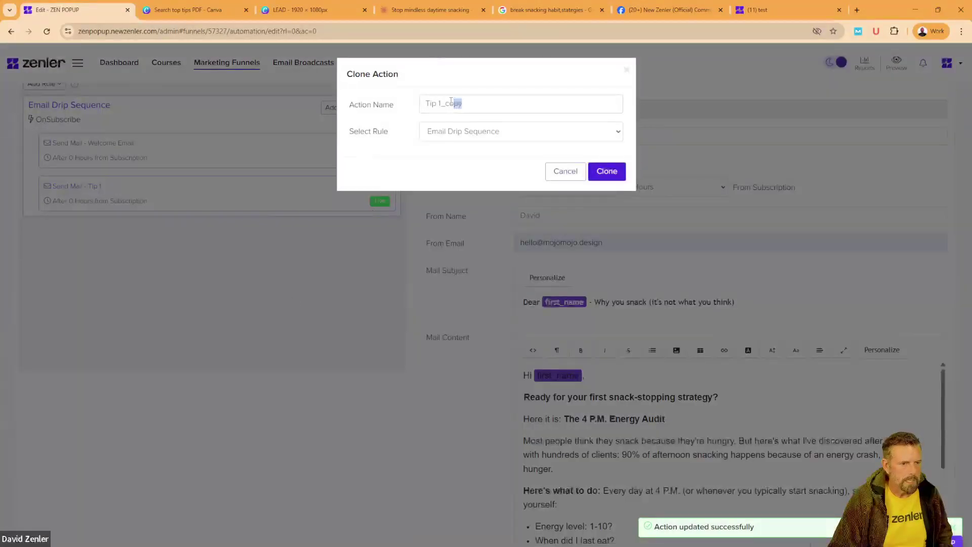
{"action": "type", "text": "2"}
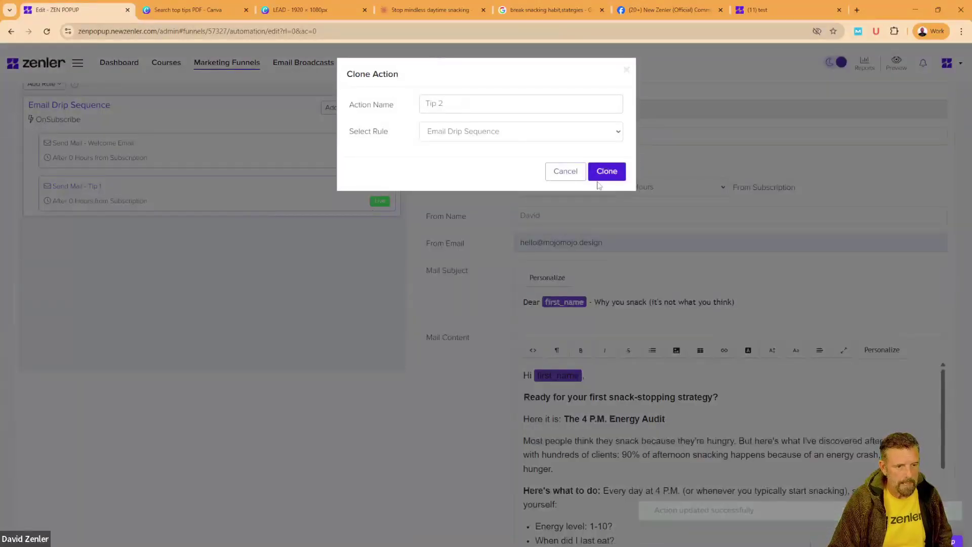
{"action": "left_click", "coordinate": [605, 172]}
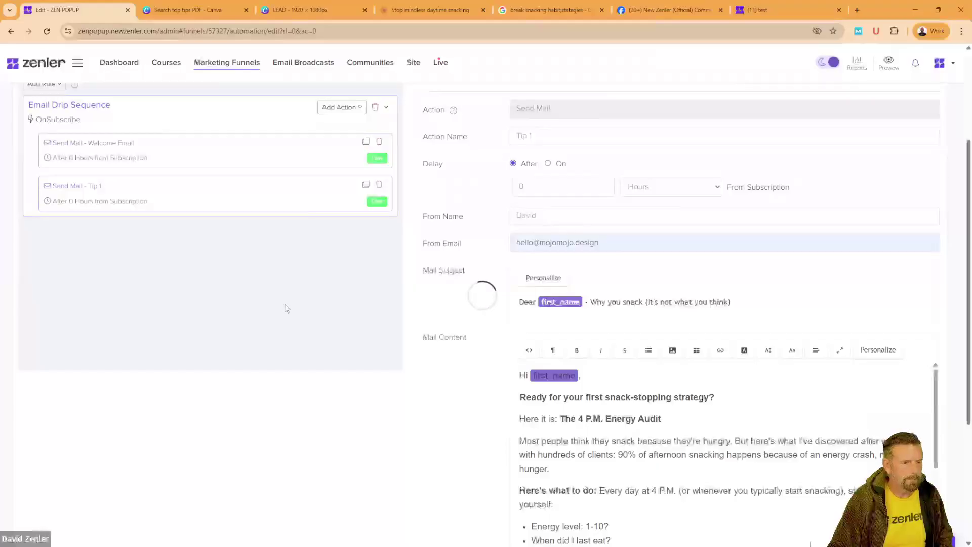
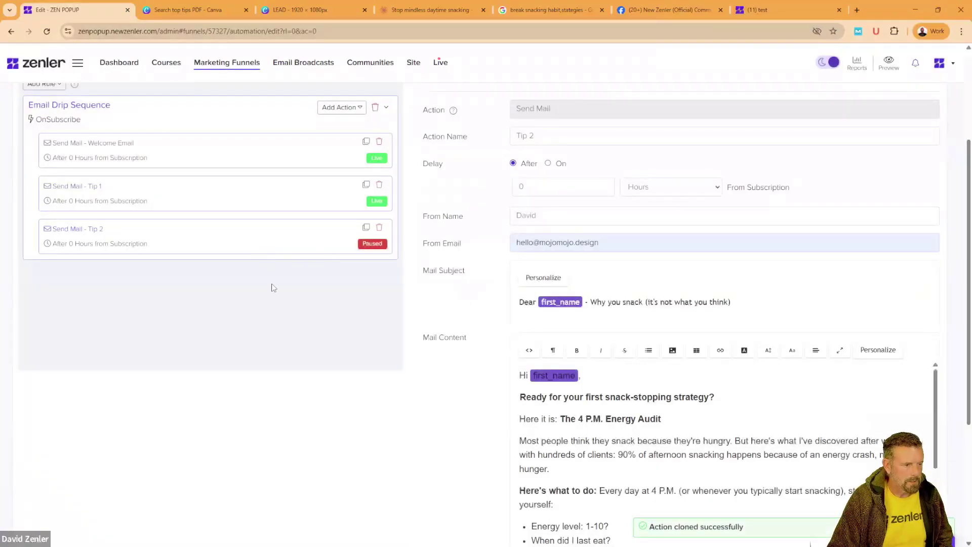
Step: Replace Tip 2's subject with 'The meal mistake that triggers snacking' from the chat draft
{"action": "left_click", "coordinate": [431, 10]}
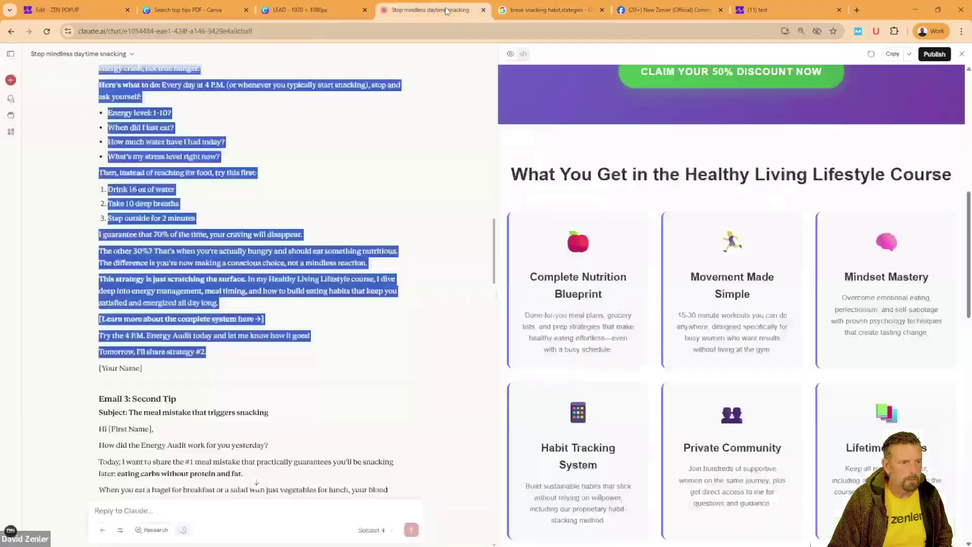
{"action": "scroll", "coordinate": [218, 361], "scroll_direction": "down", "scroll_amount": 2}
{"action": "left_click", "coordinate": [198, 302]}
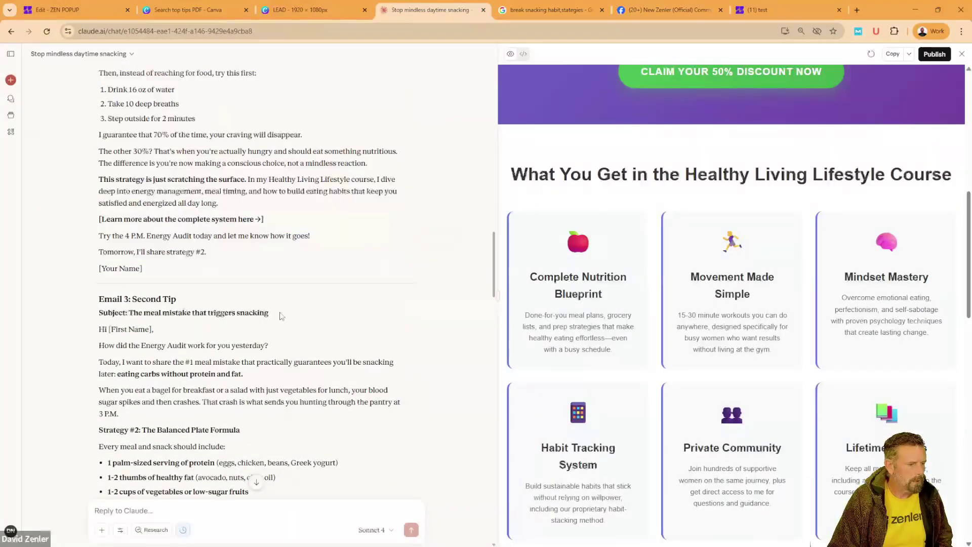
{"action": "left_click_drag", "start_coordinate": [282, 316], "coordinate": [134, 312]}
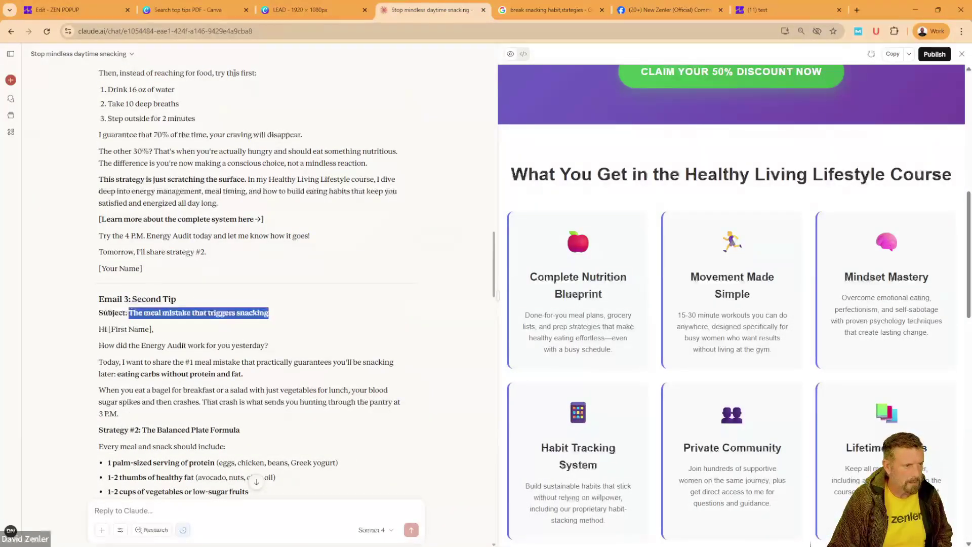
{"action": "left_click", "coordinate": [76, 10]}
{"action": "left_click_drag", "start_coordinate": [731, 303], "coordinate": [589, 302]}
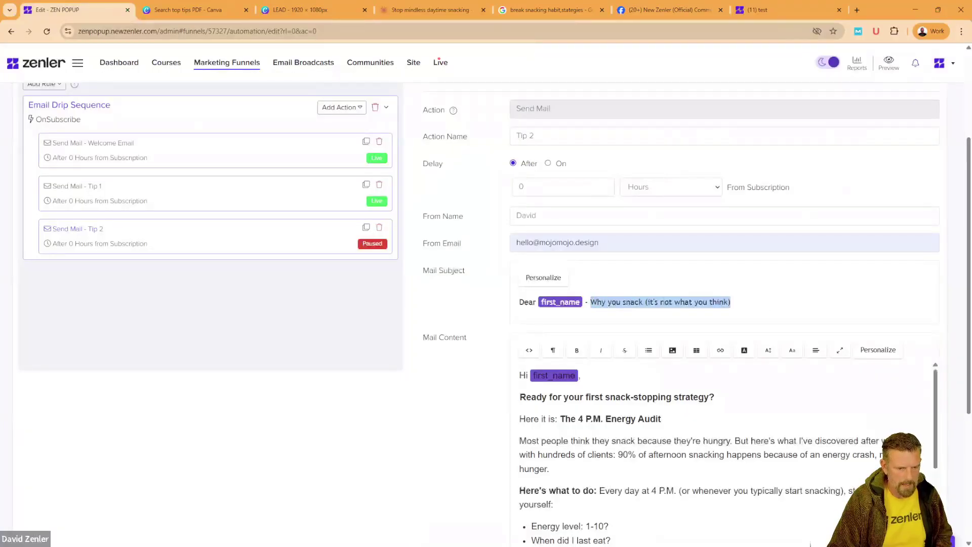
{"action": "type", "text": "The meal mistake that triggers snacking"}
Step: Paste the drafted balanced-plate tip text over Tip 2's old Energy Audit body
{"action": "left_click", "coordinate": [416, 11]}
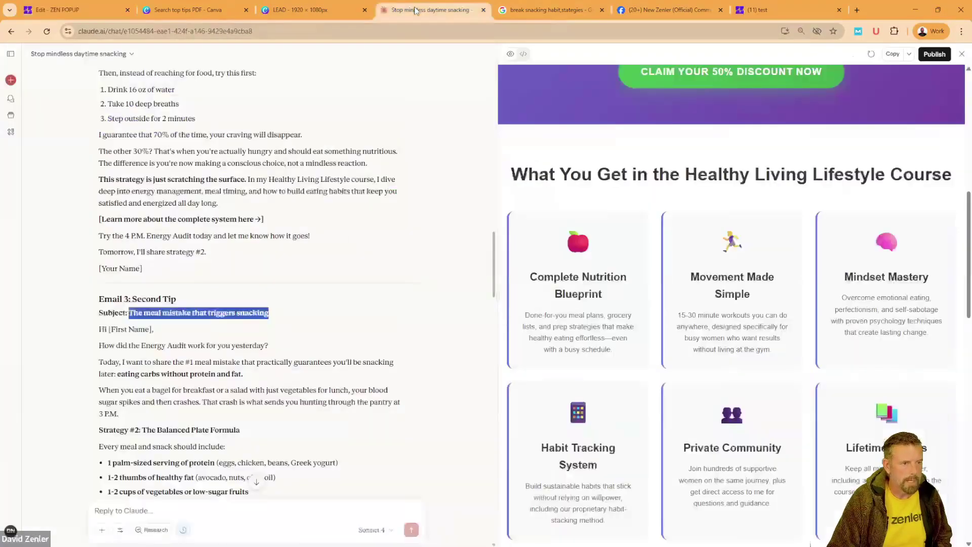
{"action": "scroll", "coordinate": [273, 337], "scroll_direction": "down", "scroll_amount": 2}
{"action": "left_click_drag", "start_coordinate": [99, 247], "coordinate": [118, 315]}
{"action": "scroll", "coordinate": [213, 324], "scroll_direction": "down", "scroll_amount": 4}
{"action": "scroll", "coordinate": [213, 325], "scroll_direction": "down", "scroll_amount": 2}
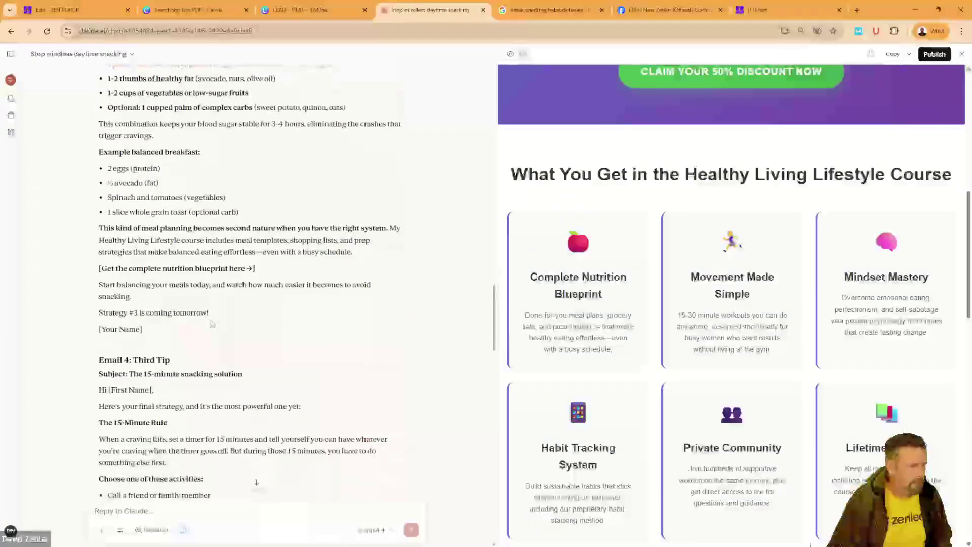
{"action": "left_click", "coordinate": [258, 301], "text": "shift"}
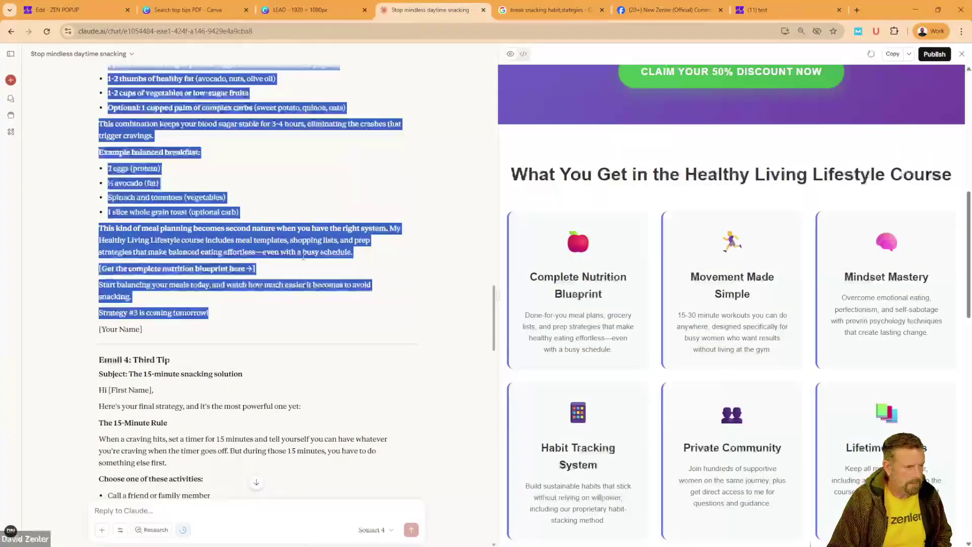
{"action": "key", "text": "ctrl+1"}
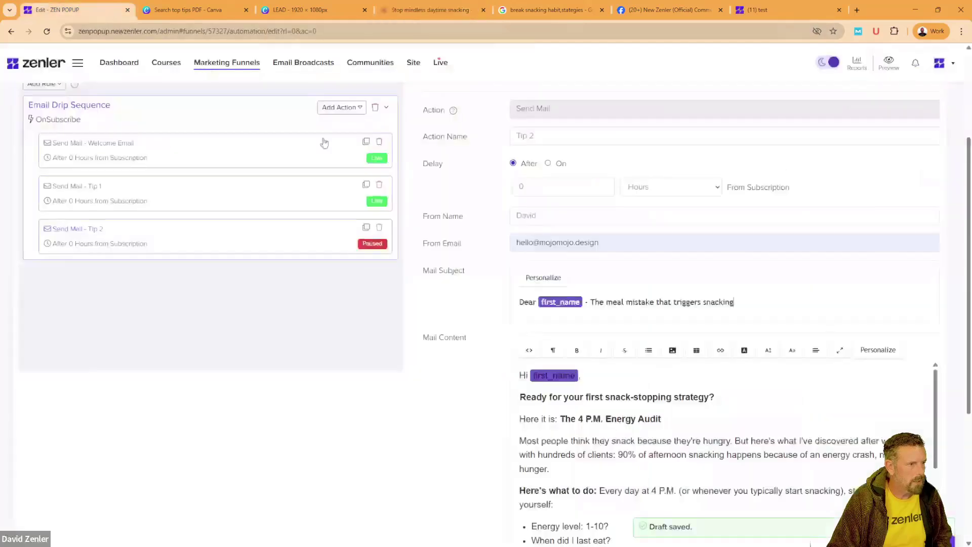
{"action": "left_click_drag", "start_coordinate": [520, 397], "coordinate": [613, 417]}
{"action": "scroll", "coordinate": [633, 434], "scroll_direction": "down", "scroll_amount": 10}
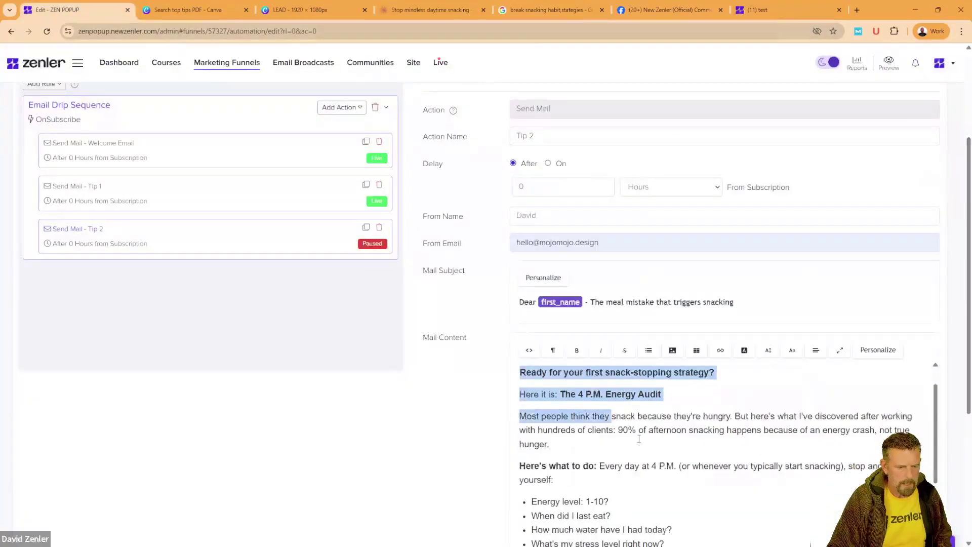
{"action": "left_click", "coordinate": [659, 481], "text": "shift"}
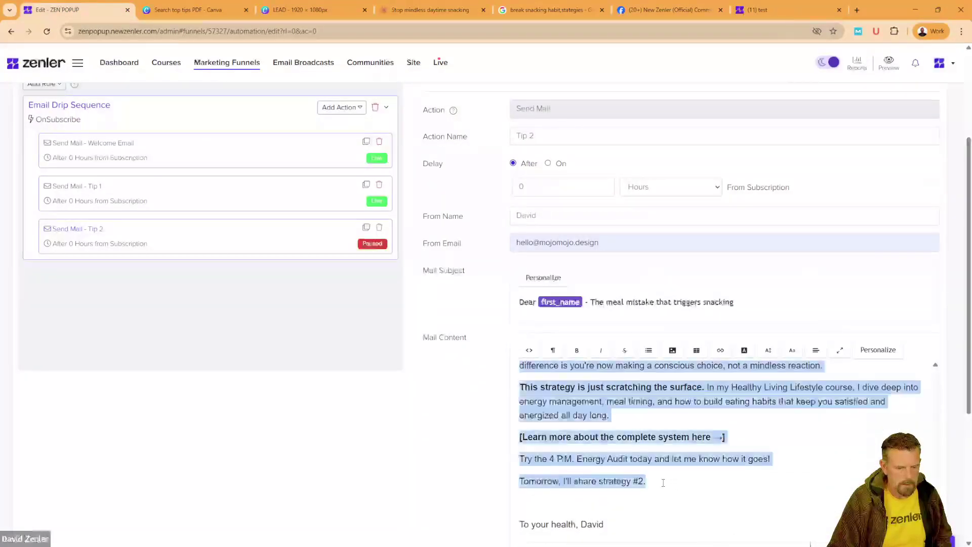
{"action": "key", "text": "ctrl+v"}
{"action": "left_click_drag", "start_coordinate": [651, 445], "coordinate": [461, 385]}
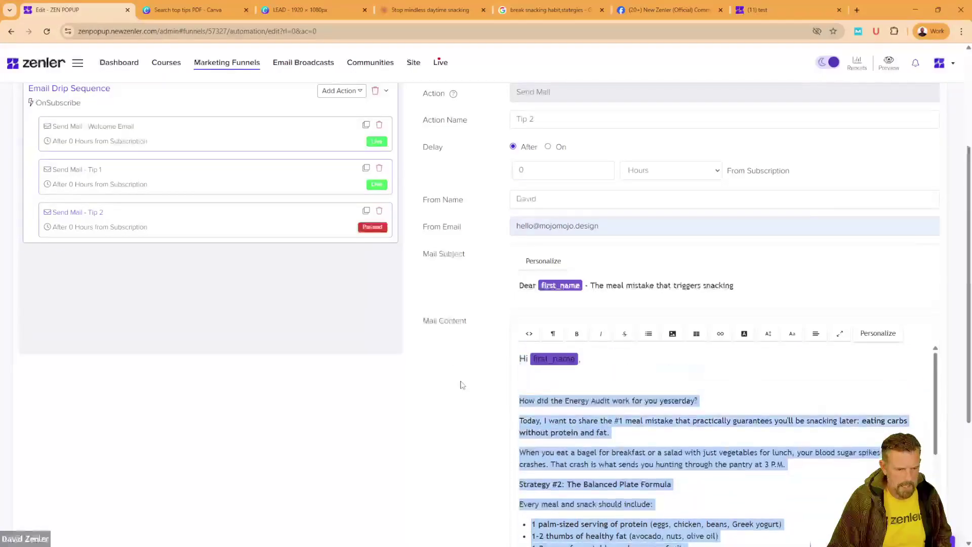
Step: Set the Tip 2 body text to 18px in a lighter sans font
{"action": "left_click", "coordinate": [768, 333]}
{"action": "left_click", "coordinate": [772, 352]}
{"action": "left_click", "coordinate": [768, 333]}
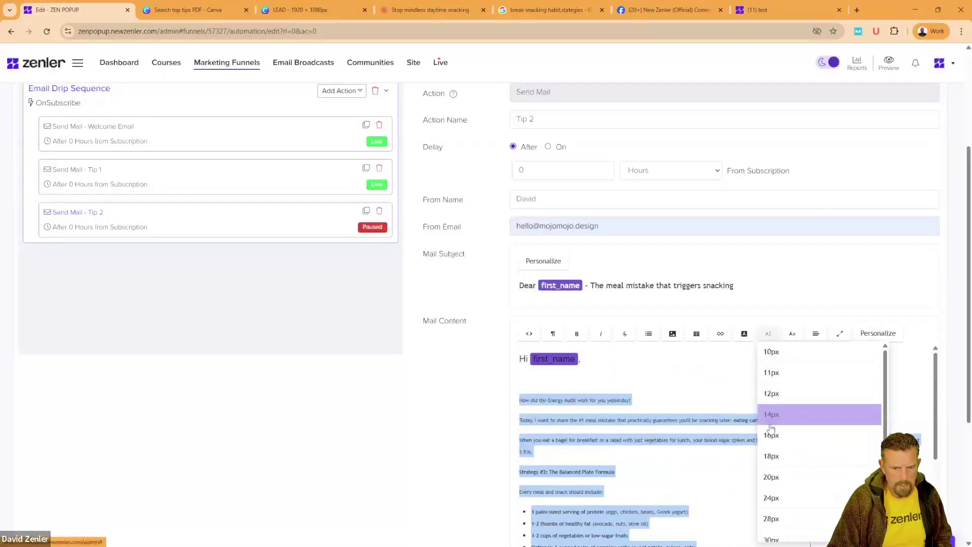
{"action": "left_click", "coordinate": [771, 456]}
{"action": "left_click", "coordinate": [793, 333]}
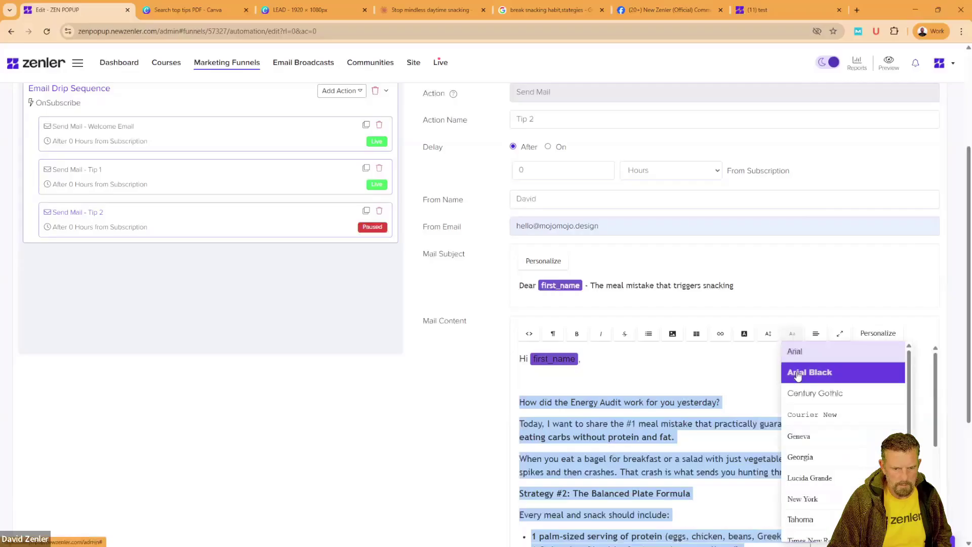
{"action": "left_click", "coordinate": [798, 374]}
{"action": "left_click", "coordinate": [792, 333]}
{"action": "left_click", "coordinate": [801, 517]}
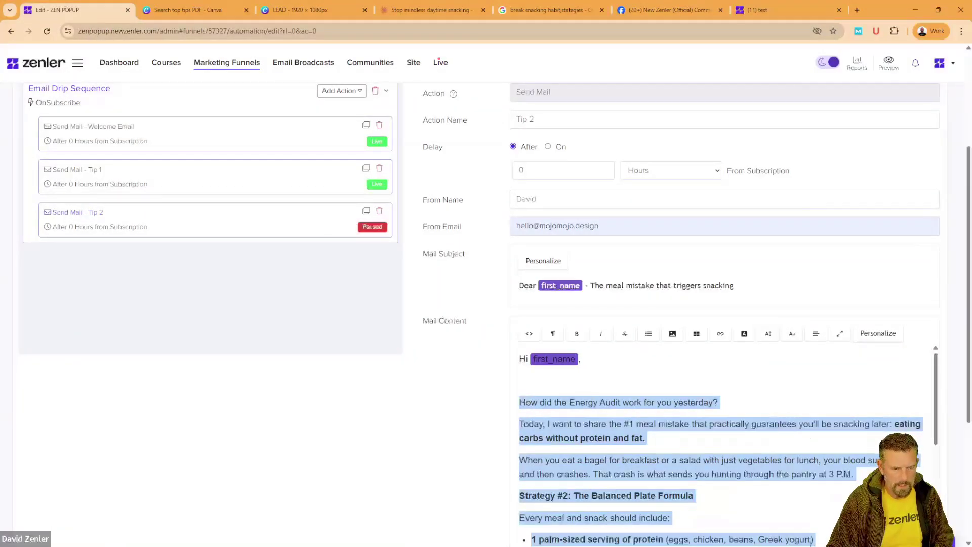
Step: Remove the empty line above the first sentence and bold the opening question
{"action": "left_click", "coordinate": [547, 395]}
{"action": "key", "text": "BackSpace"}
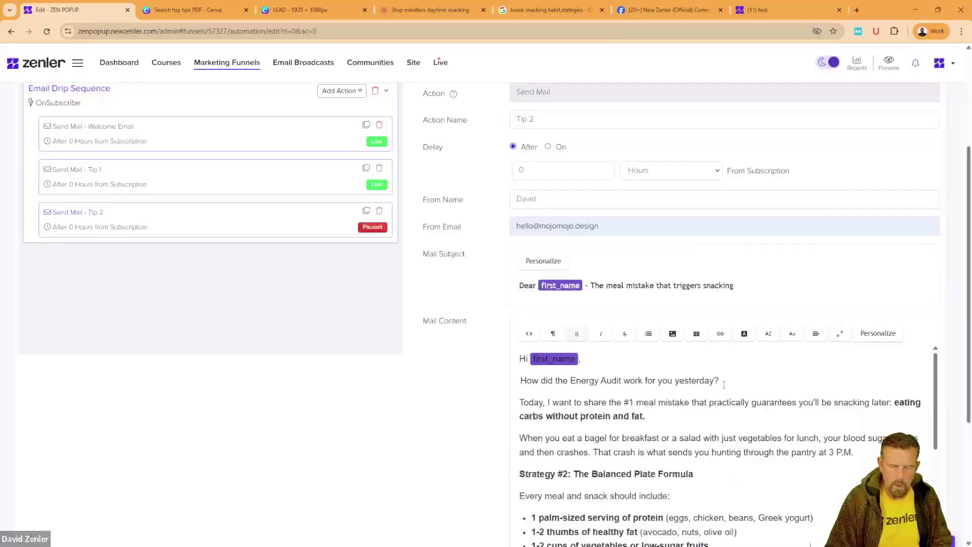
{"action": "left_click_drag", "start_coordinate": [724, 385], "coordinate": [527, 381]}
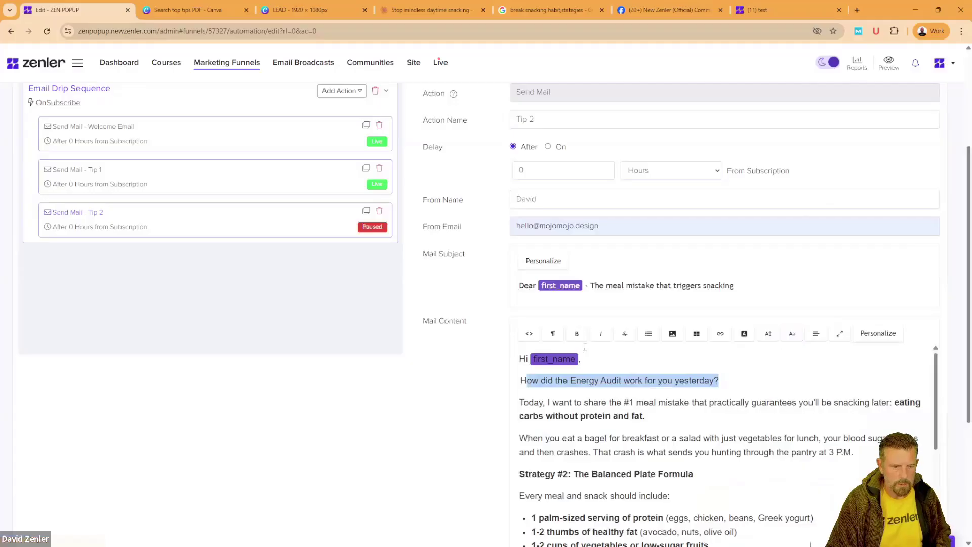
{"action": "left_click_drag", "start_coordinate": [731, 383], "coordinate": [521, 381]}
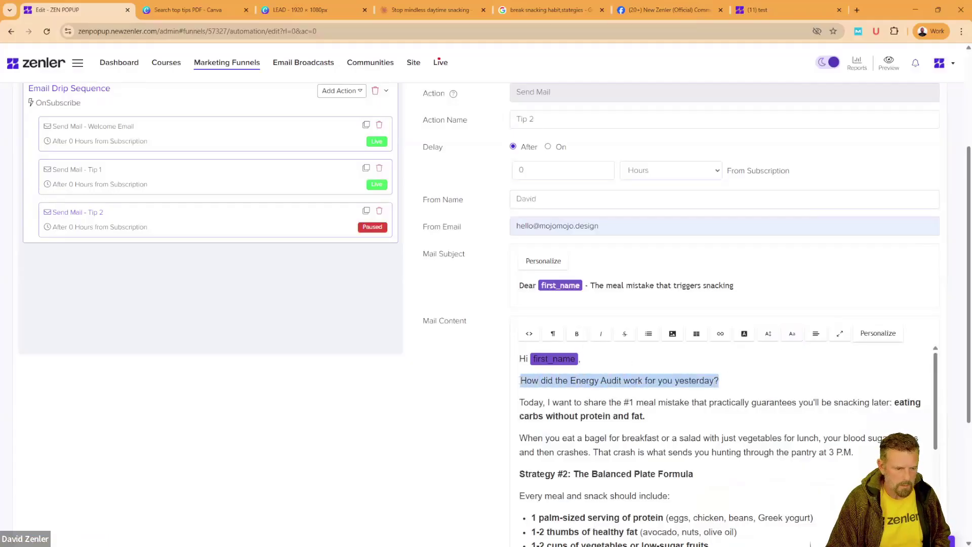
{"action": "left_click", "coordinate": [577, 334]}
{"action": "left_click", "coordinate": [703, 438]}
Step: Delete the blank lines before the sign-off and save Tip 2 as a live action
{"action": "scroll", "coordinate": [511, 426], "scroll_direction": "down", "scroll_amount": 2}
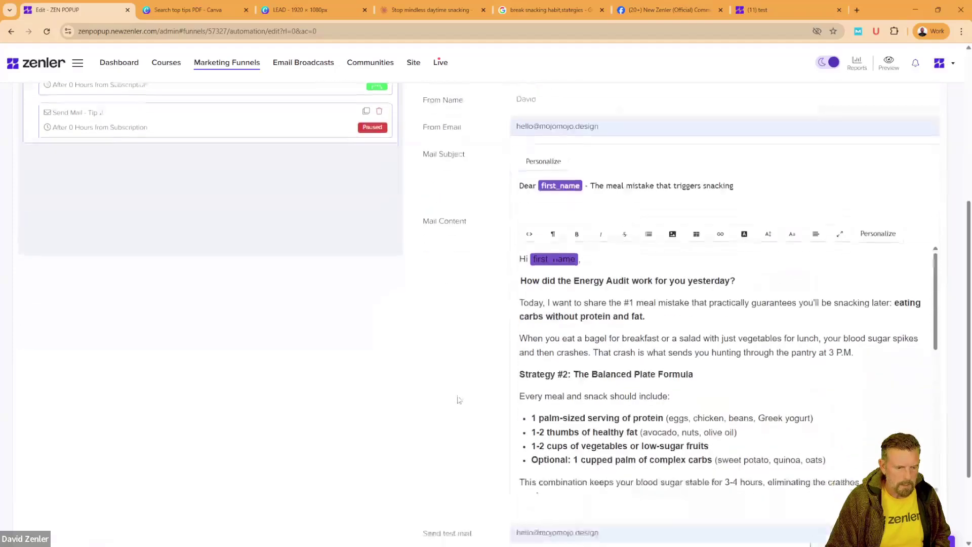
{"action": "scroll", "coordinate": [703, 353], "scroll_direction": "down", "scroll_amount": 10}
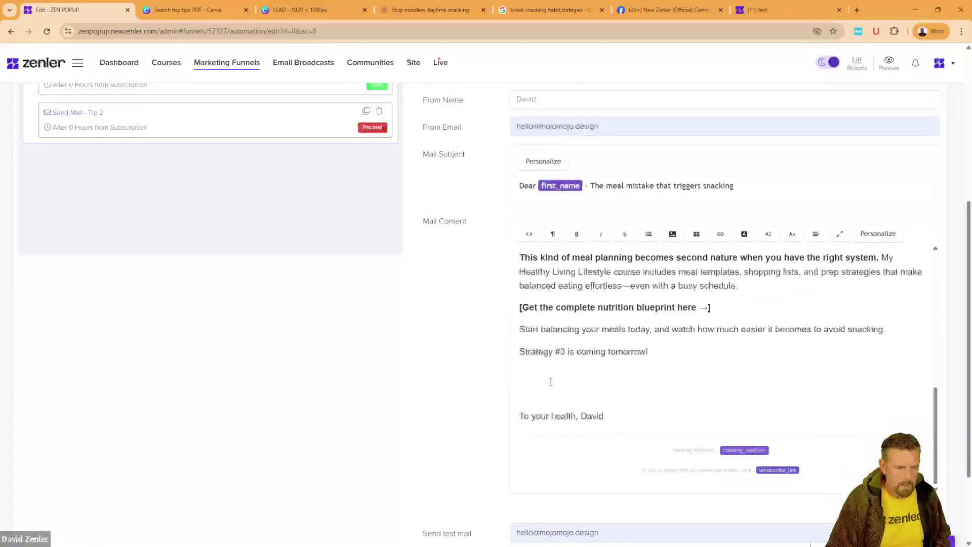
{"action": "left_click", "coordinate": [552, 382]}
{"action": "key", "text": "BackSpace"}
{"action": "key", "text": "BackSpace"}
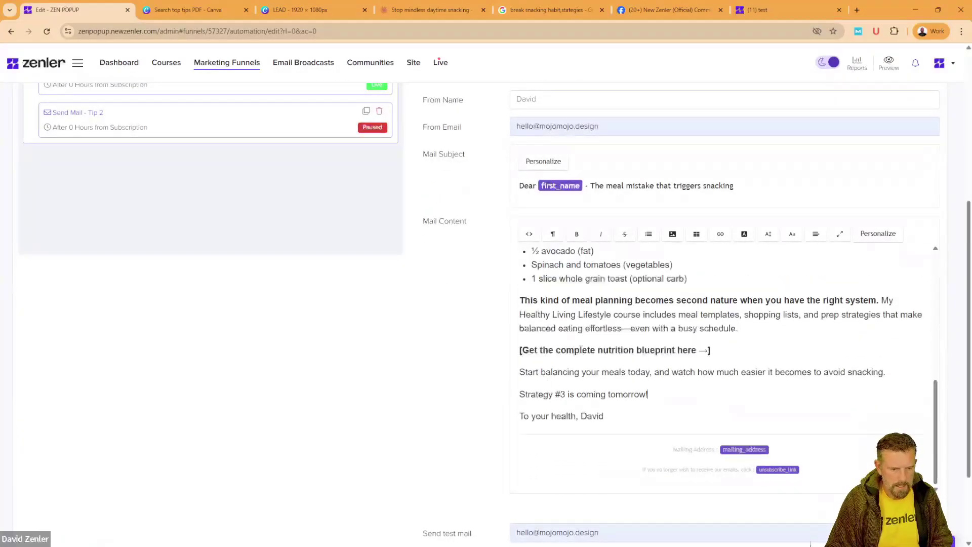
{"action": "scroll", "coordinate": [409, 397], "scroll_direction": "up", "scroll_amount": 3}
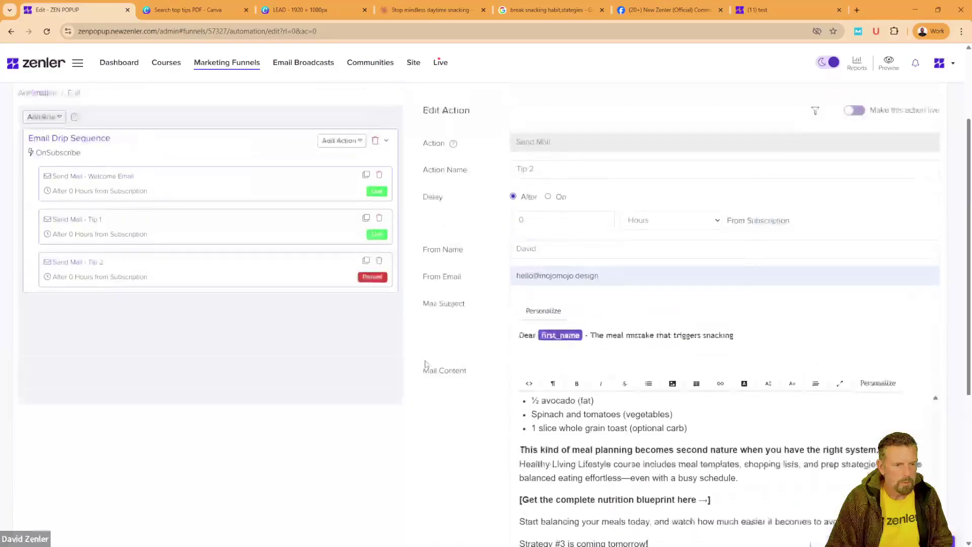
{"action": "scroll", "coordinate": [400, 441], "scroll_direction": "down", "scroll_amount": 6}
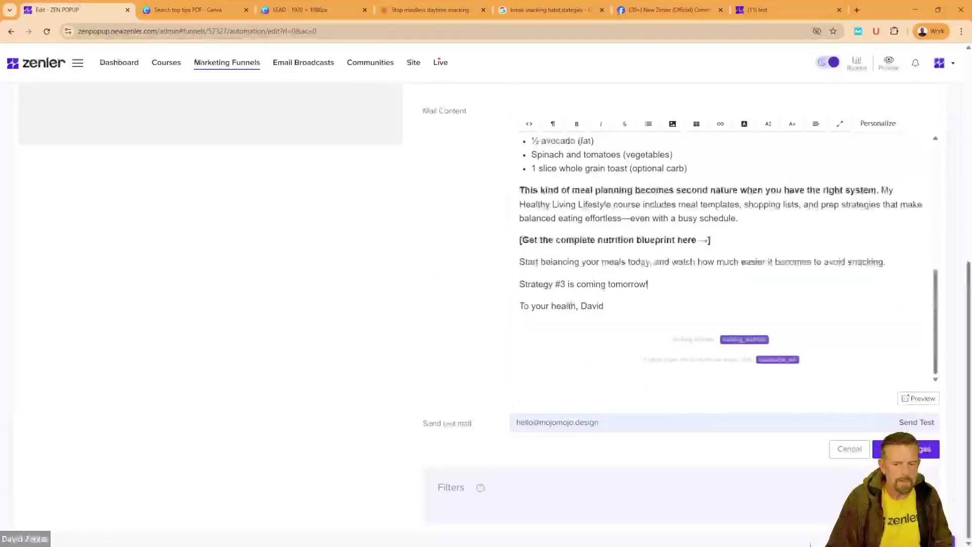
{"action": "left_click", "coordinate": [914, 449]}
{"action": "left_click", "coordinate": [522, 357]}
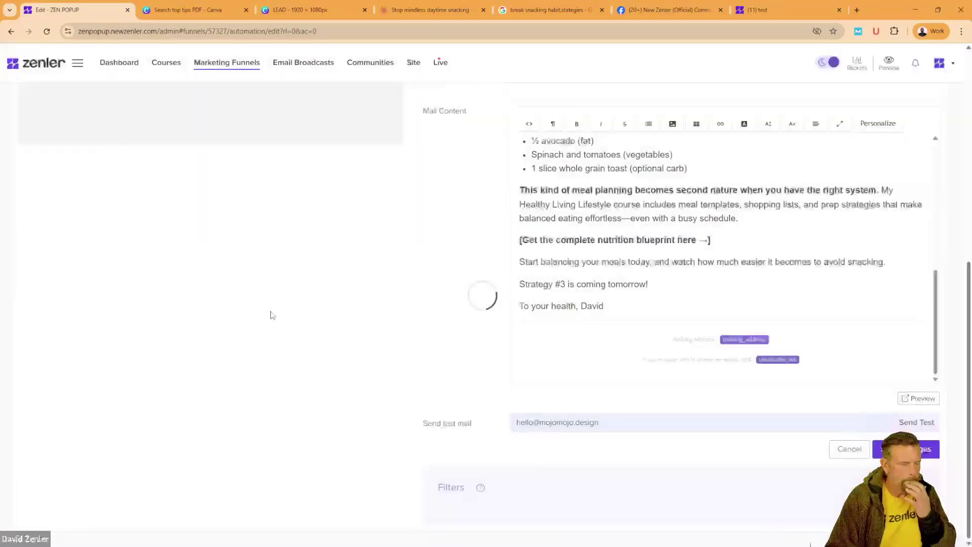
{"action": "scroll", "coordinate": [348, 343], "scroll_direction": "up", "scroll_amount": 4}
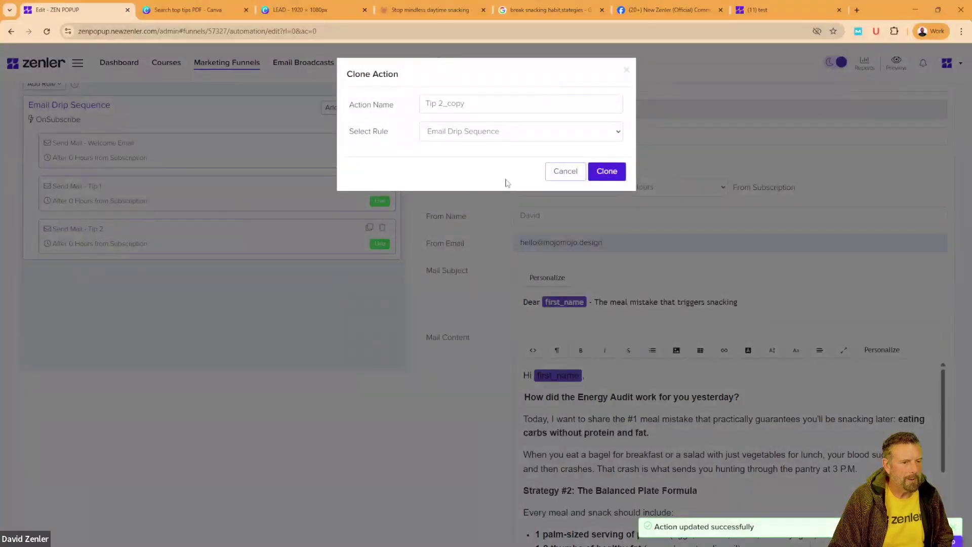
Step: Create the clone as Tip 3 and give it the subject 'The 15-minute snacking solution'
{"action": "left_click_drag", "start_coordinate": [481, 104], "coordinate": [443, 104]}
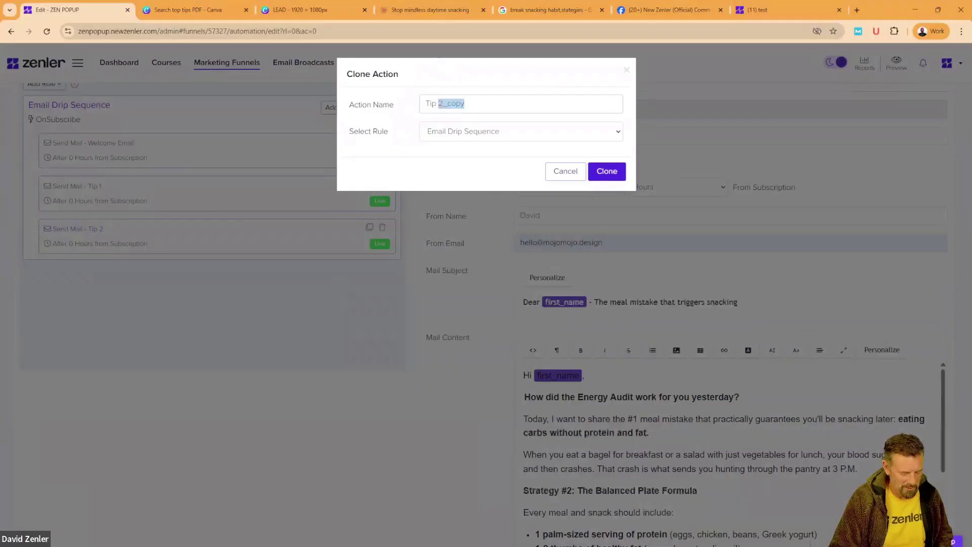
{"action": "left_click", "coordinate": [610, 172]}
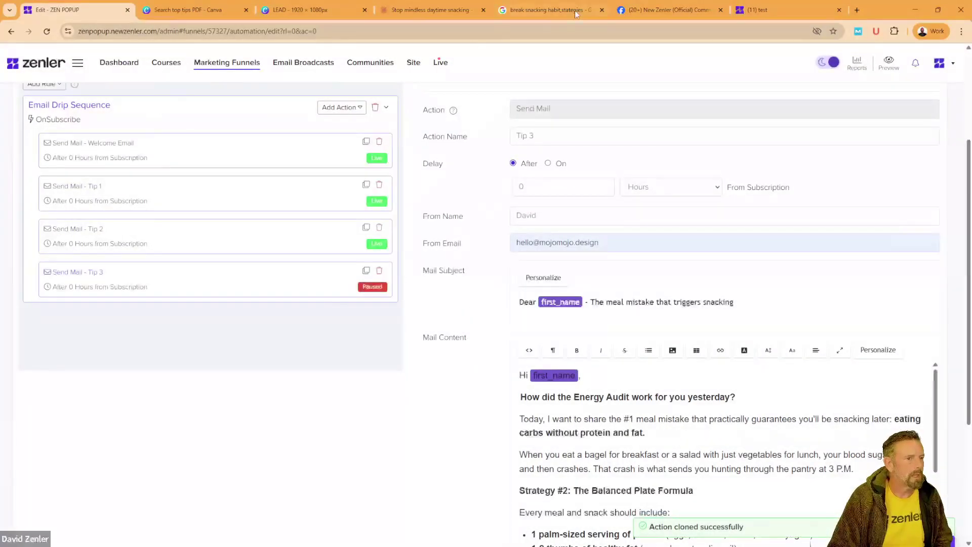
{"action": "left_click", "coordinate": [431, 10]}
{"action": "scroll", "coordinate": [264, 222], "scroll_direction": "down", "scroll_amount": 3}
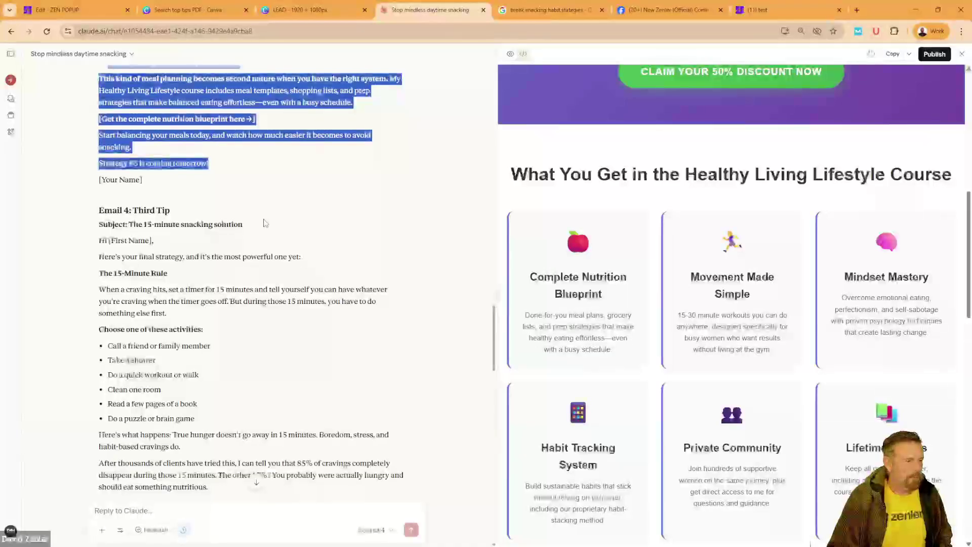
{"action": "left_click_drag", "start_coordinate": [264, 223], "coordinate": [129, 224]}
{"action": "key", "text": "ctrl+c"}
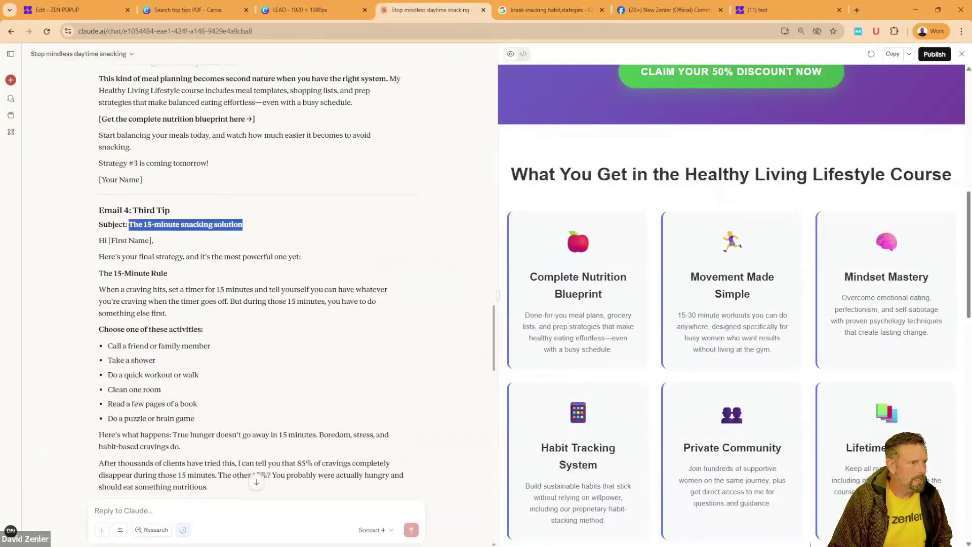
{"action": "left_click", "coordinate": [76, 10]}
{"action": "scroll", "coordinate": [815, 197], "scroll_direction": "down", "scroll_amount": 2}
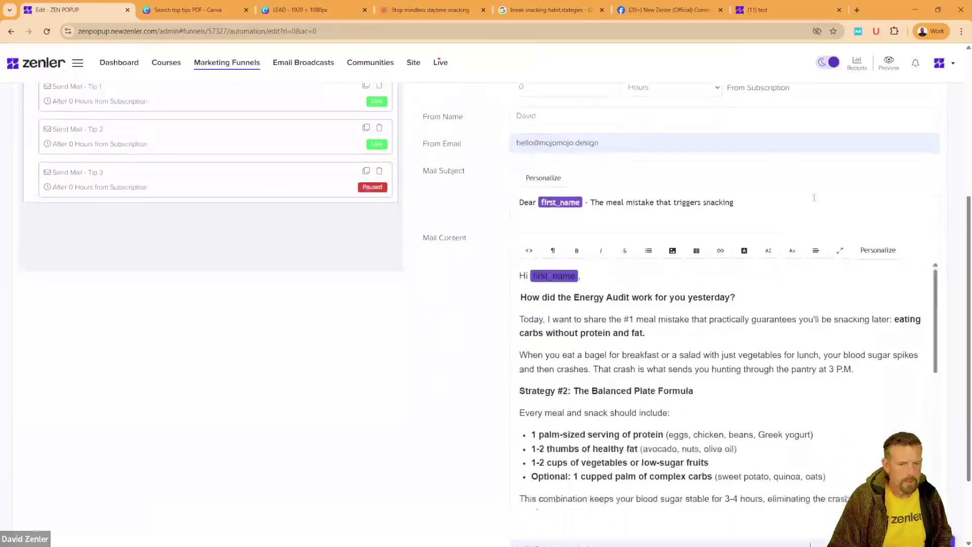
{"action": "left_click_drag", "start_coordinate": [814, 198], "coordinate": [593, 199]}
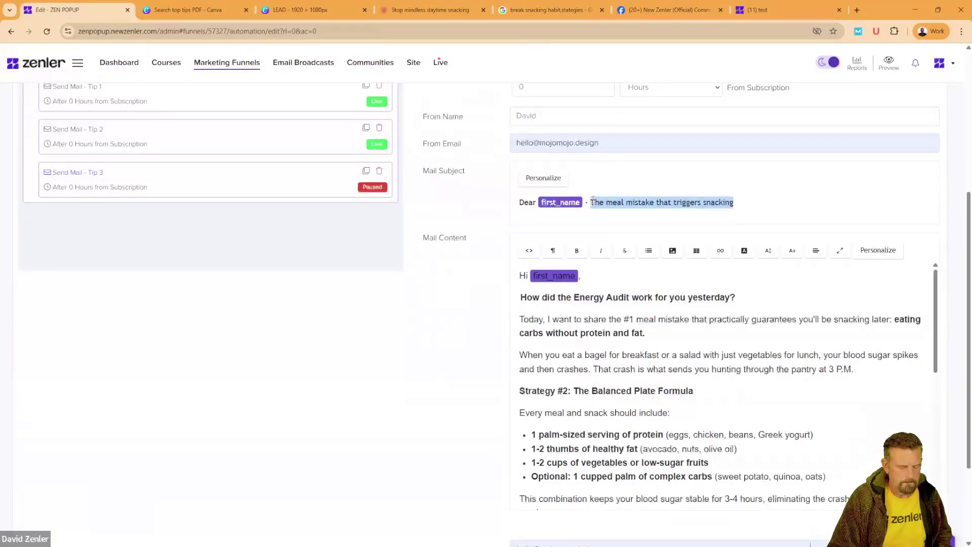
{"action": "key", "text": "ctrl+v"}
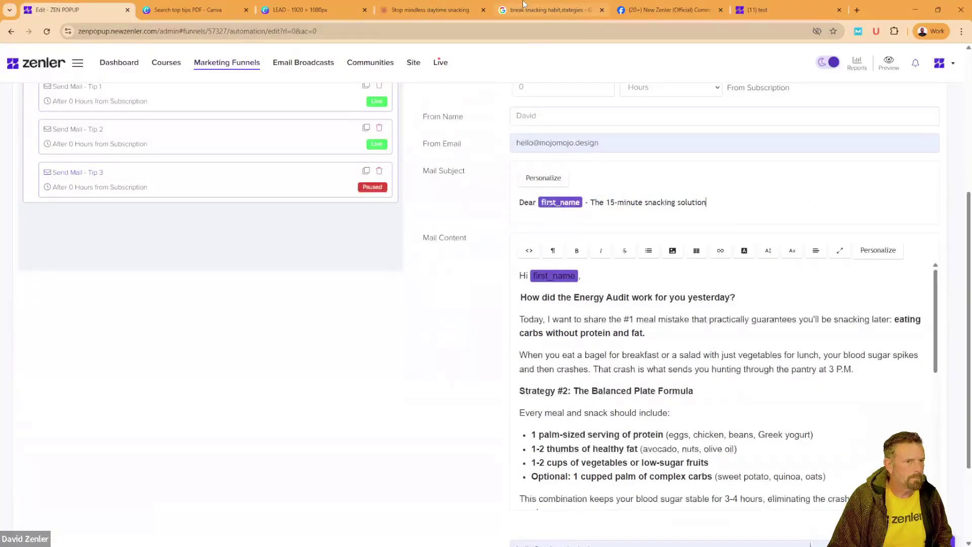
Step: Paste the drafted 15-Minute Rule body, through 'To your transformation,', over Tip 3's old text
{"action": "left_click", "coordinate": [444, 10]}
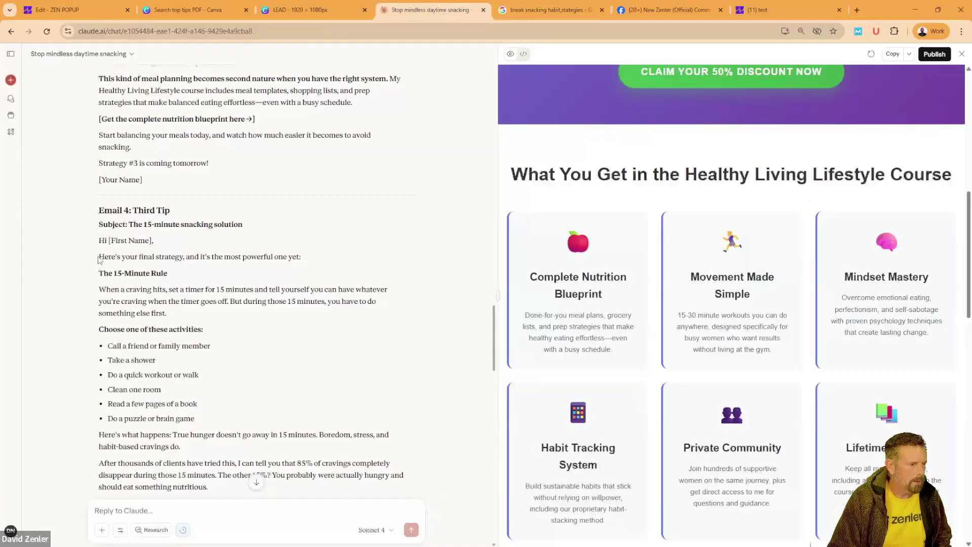
{"action": "left_click_drag", "start_coordinate": [130, 279], "coordinate": [202, 313]}
{"action": "scroll", "coordinate": [192, 304], "scroll_direction": "down", "scroll_amount": 7}
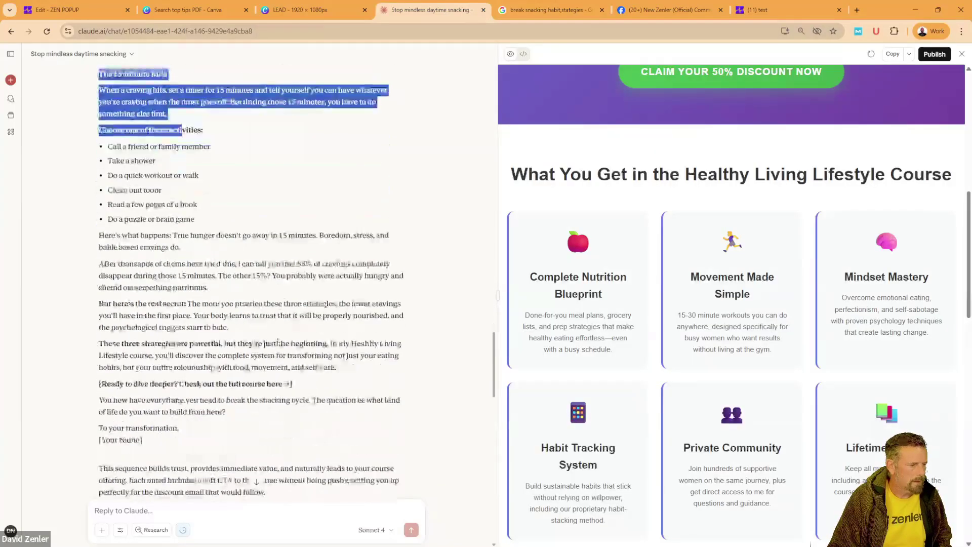
{"action": "left_click", "coordinate": [244, 264], "text": "shift"}
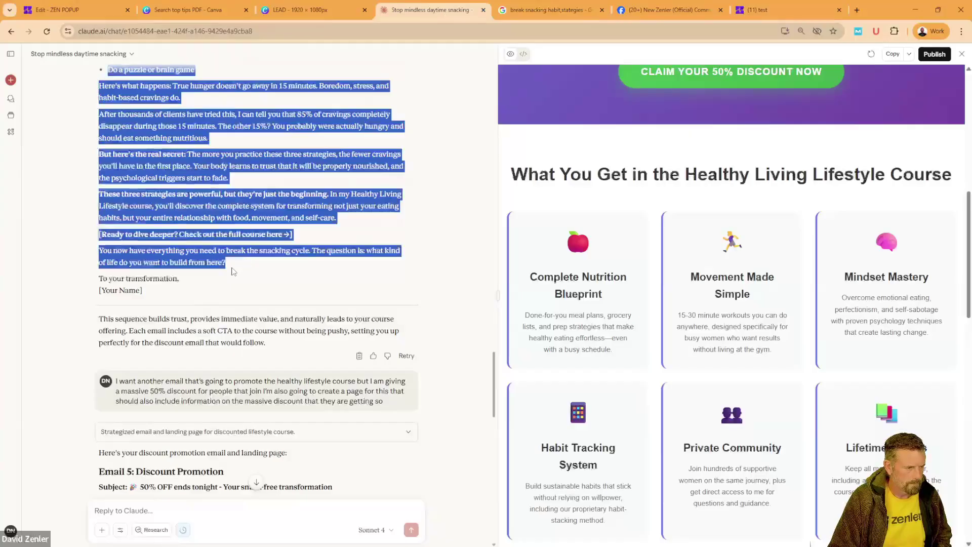
{"action": "left_click_drag", "start_coordinate": [232, 271], "coordinate": [199, 284]}
{"action": "left_click", "coordinate": [81, 10]}
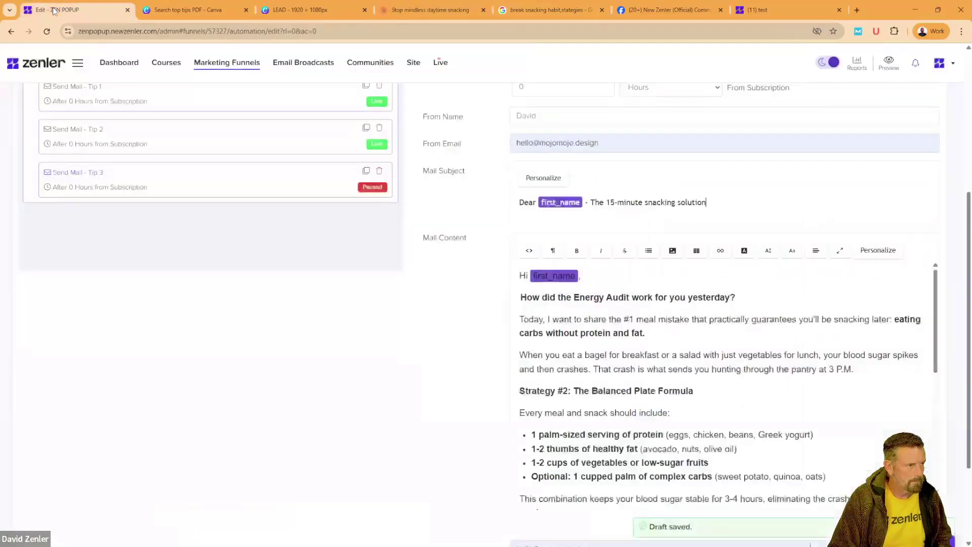
{"action": "left_click_drag", "start_coordinate": [522, 297], "coordinate": [582, 391]}
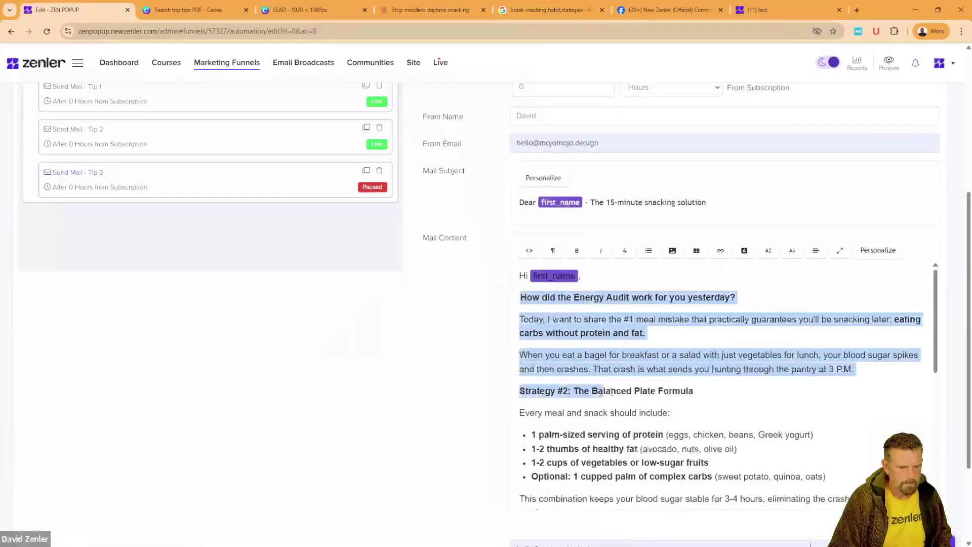
{"action": "left_click", "coordinate": [598, 391]}
{"action": "scroll", "coordinate": [609, 389], "scroll_direction": "down", "scroll_amount": 6}
{"action": "left_click", "coordinate": [649, 403], "text": "shift"}
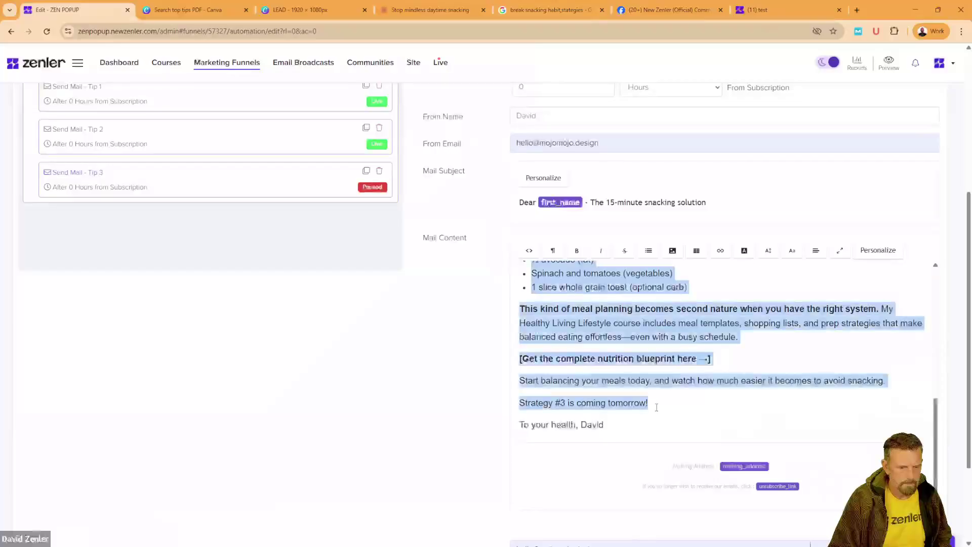
{"action": "key", "text": "ctrl+v"}
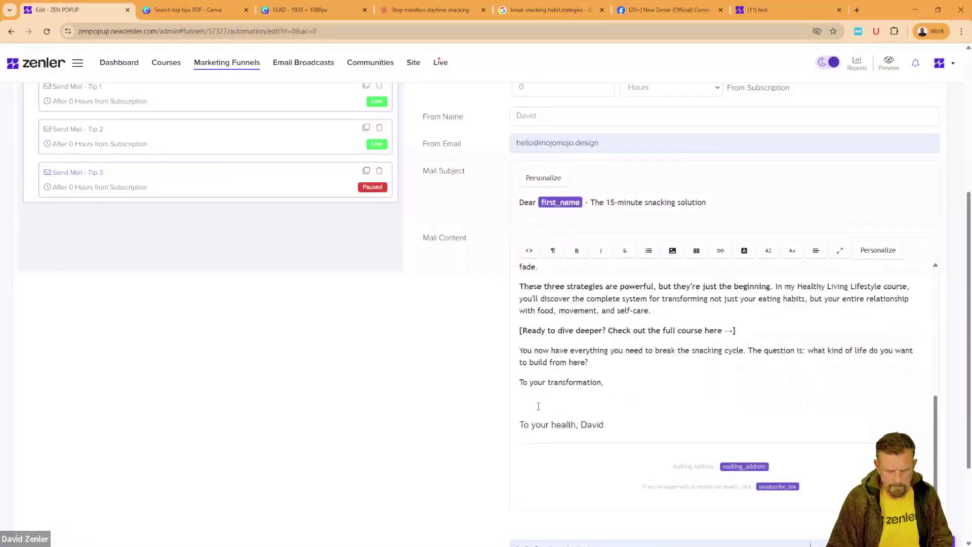
Step: Remove the leftover empty line and the old 'To your health,' sign-off
{"action": "left_click", "coordinate": [538, 407]}
{"action": "key", "text": "BackSpace"}
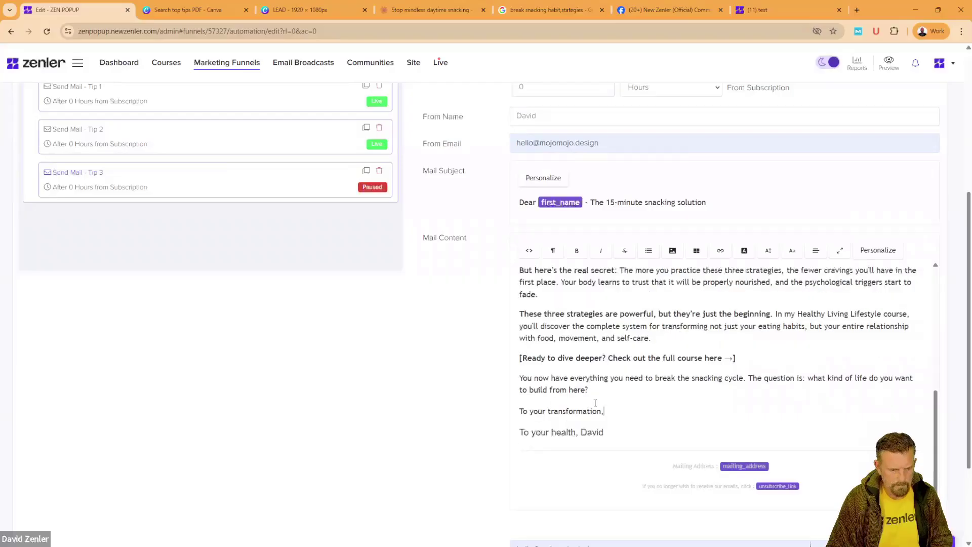
{"action": "left_click_drag", "start_coordinate": [604, 405], "coordinate": [506, 334]}
{"action": "left_click", "coordinate": [529, 433]}
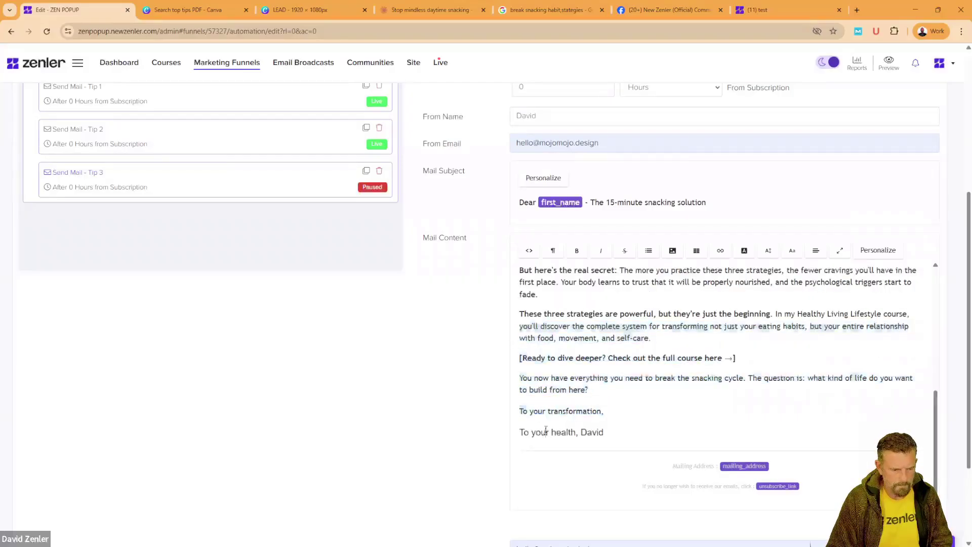
{"action": "left_click_drag", "start_coordinate": [581, 432], "coordinate": [494, 428]}
{"action": "key", "text": "BackSpace"}
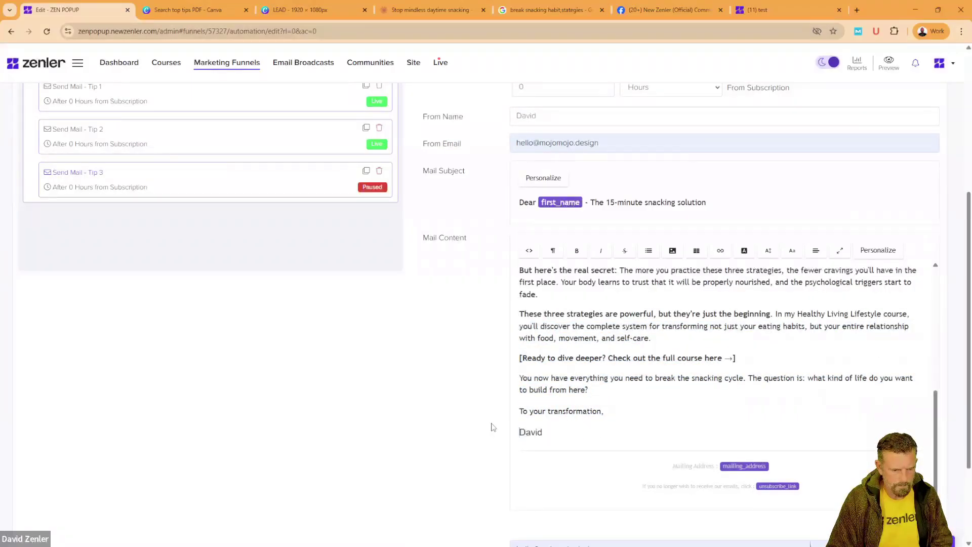
{"action": "mouse_move", "coordinate": [554, 432]}
{"action": "left_mouse_down"}
{"action": "mouse_move", "coordinate": [480, 258]}
{"action": "mouse_move", "coordinate": [482, 307]}
{"action": "mouse_move", "coordinate": [521, 304]}
{"action": "left_mouse_up"}
Step: Set the Tip 3 body text to 16px Arial
{"action": "left_click", "coordinate": [768, 250]}
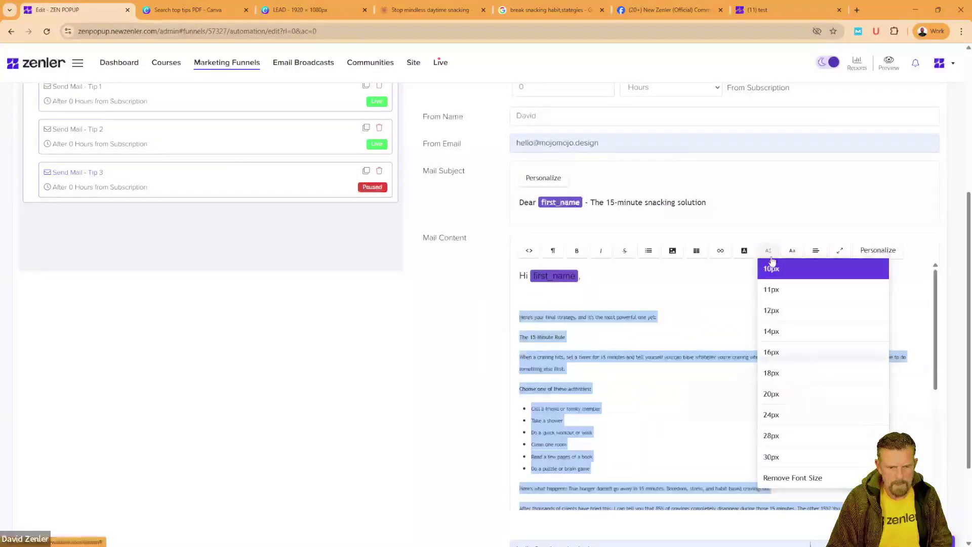
{"action": "left_click", "coordinate": [775, 352]}
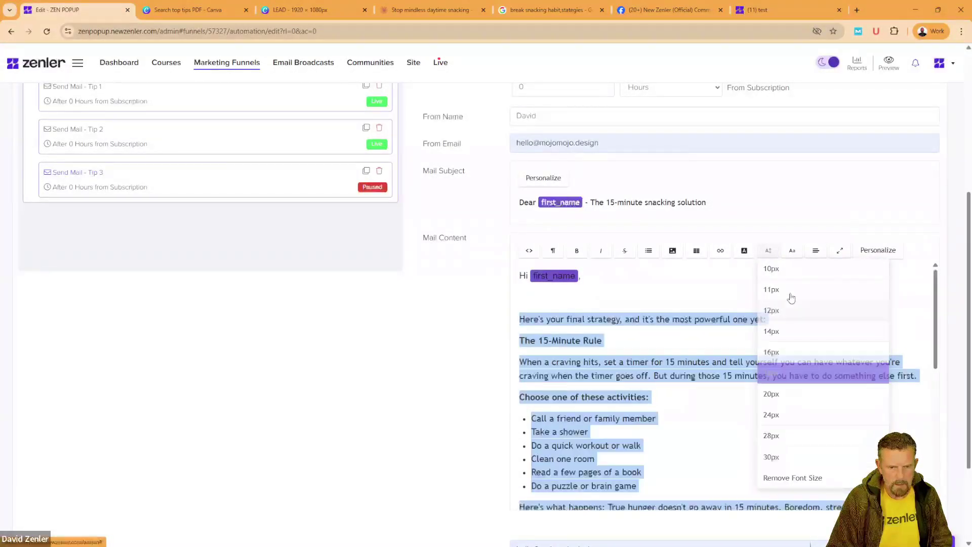
{"action": "left_click", "coordinate": [793, 250]}
{"action": "left_click", "coordinate": [799, 265]}
Step: Remove the blank line above the opening strategy line and make that line bold
{"action": "left_click", "coordinate": [520, 318]}
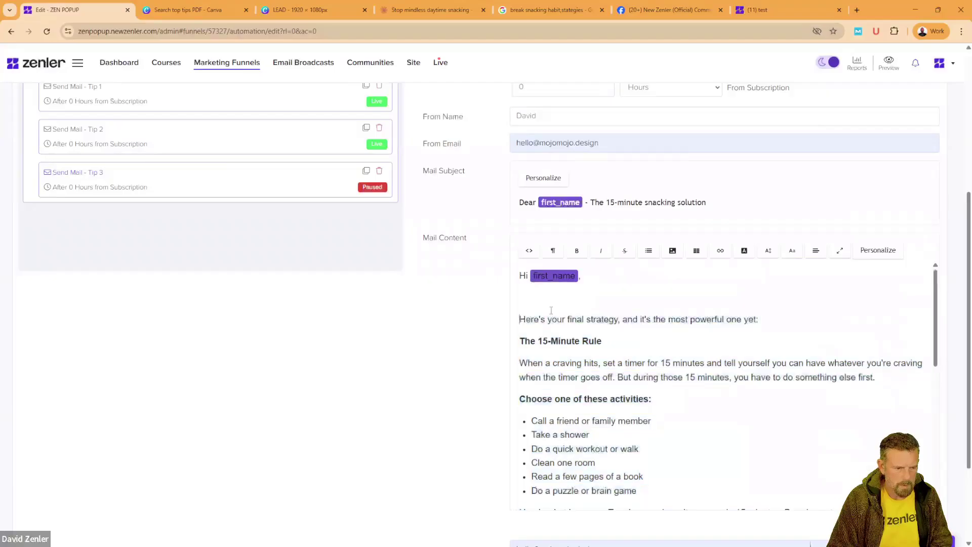
{"action": "key", "text": "BackSpace"}
{"action": "left_click_drag", "start_coordinate": [793, 295], "coordinate": [484, 294]}
{"action": "left_click", "coordinate": [579, 296]}
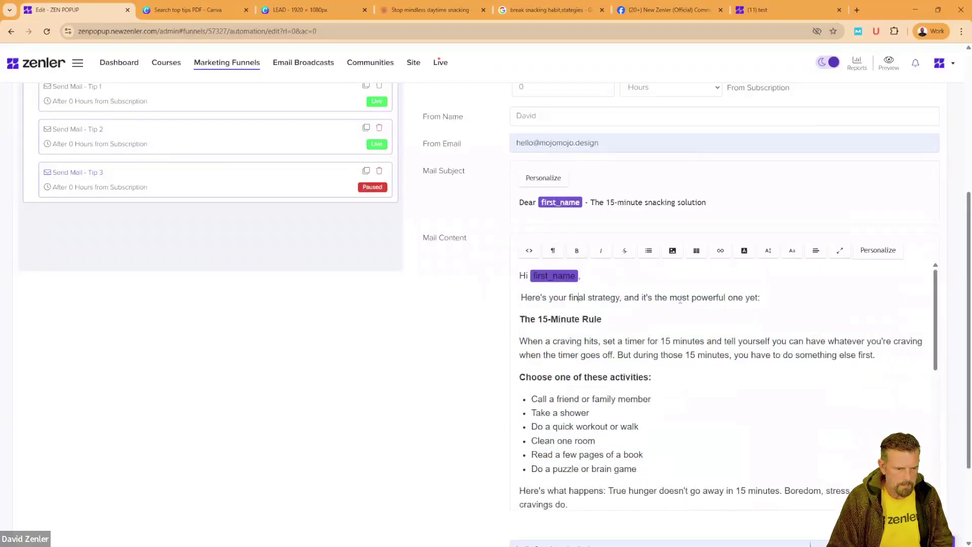
{"action": "left_click_drag", "start_coordinate": [782, 298], "coordinate": [534, 294]}
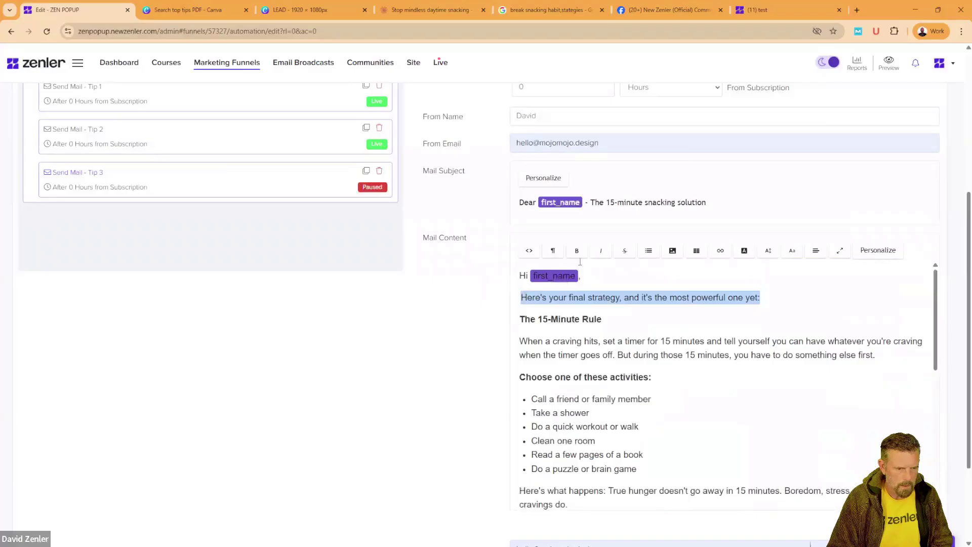
{"action": "left_click", "coordinate": [577, 251]}
{"action": "key", "text": "Left"}
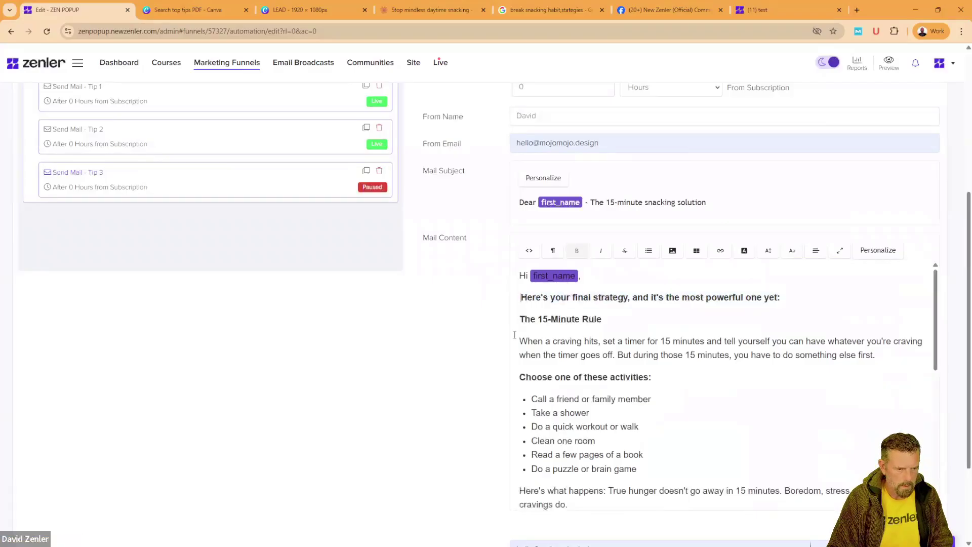
{"action": "key", "text": "BackSpace"}
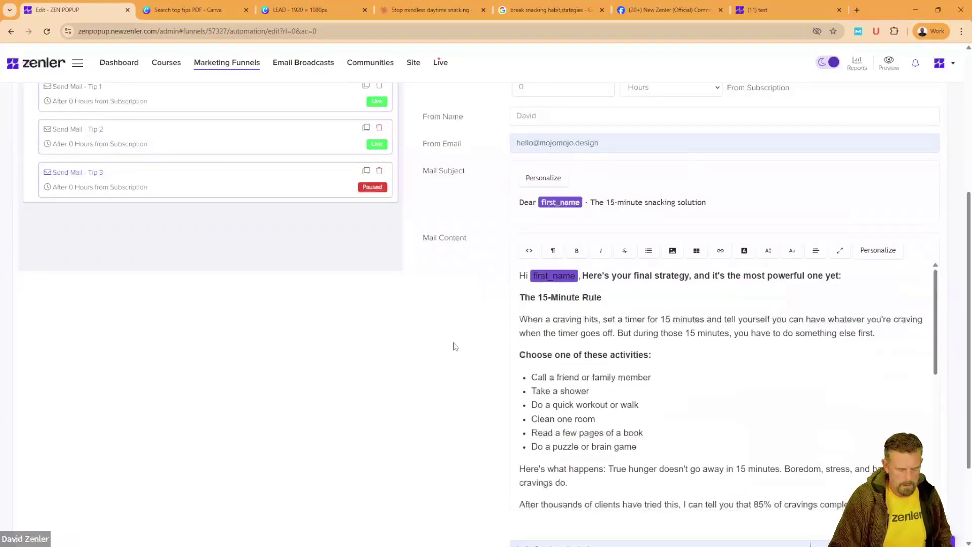
{"action": "key", "text": "Return"}
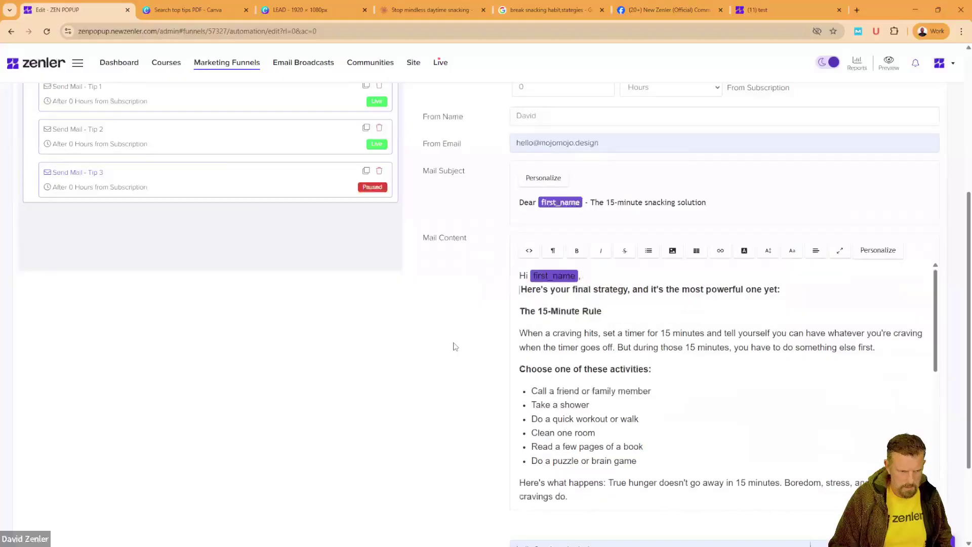
{"action": "key", "text": "BackSpace"}
{"action": "key", "text": "Return"}
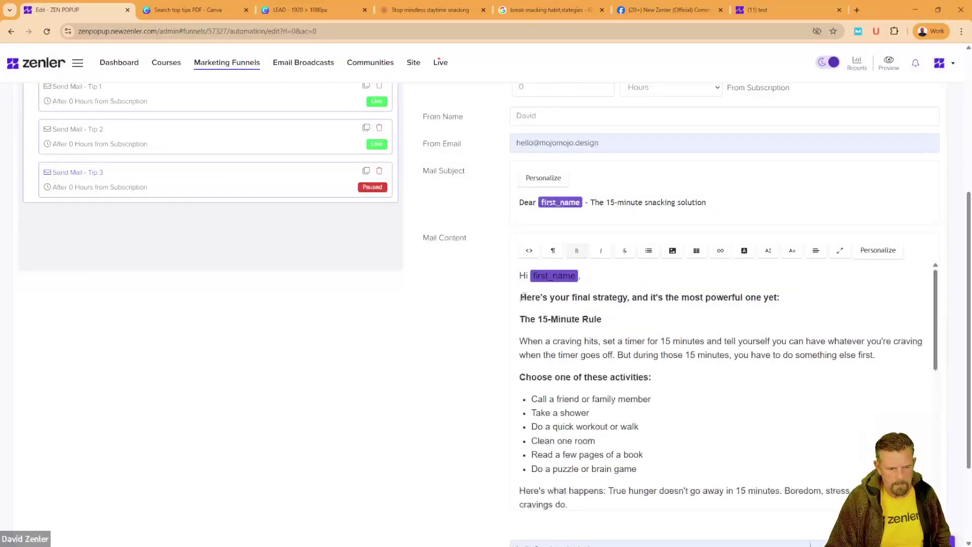
Step: Save the Tip 3 email and confirm making it live
{"action": "scroll", "coordinate": [520, 351], "scroll_direction": "down", "scroll_amount": 7}
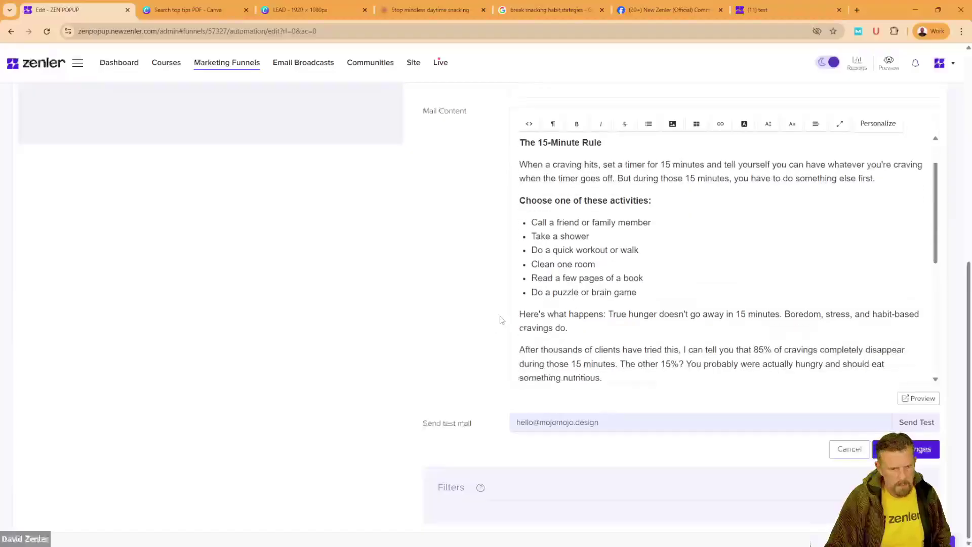
{"action": "scroll", "coordinate": [572, 309], "scroll_direction": "down", "scroll_amount": 2}
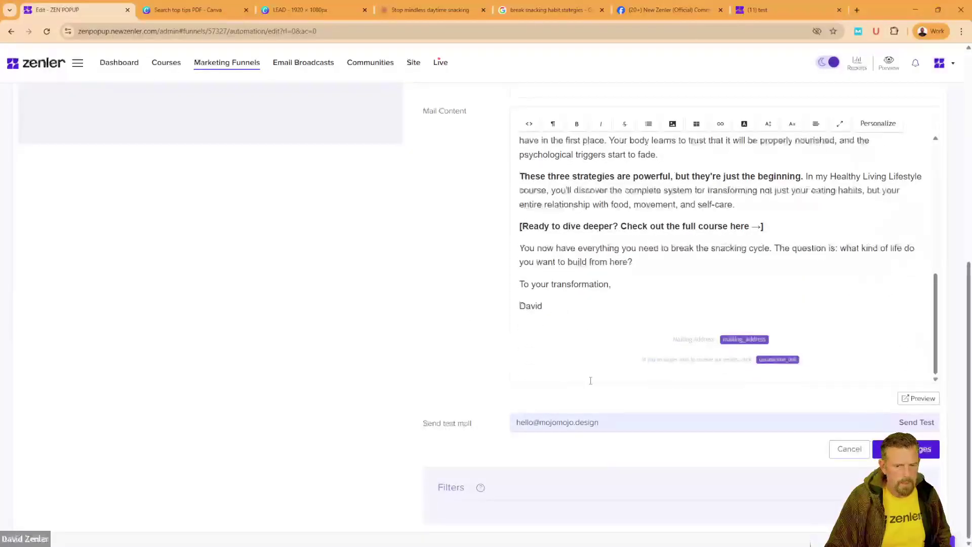
{"action": "scroll", "coordinate": [464, 284], "scroll_direction": "up", "scroll_amount": 5}
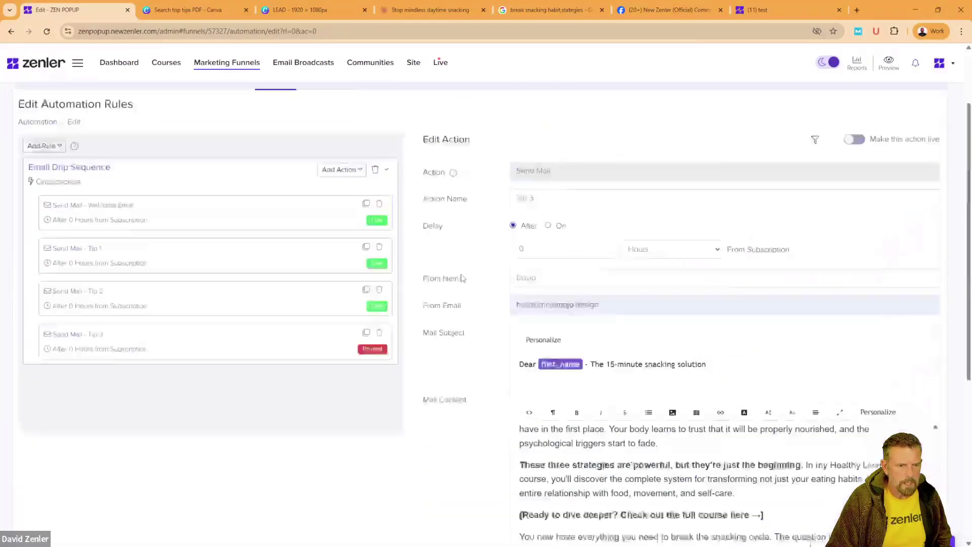
{"action": "scroll", "coordinate": [461, 277], "scroll_direction": "down", "scroll_amount": 5}
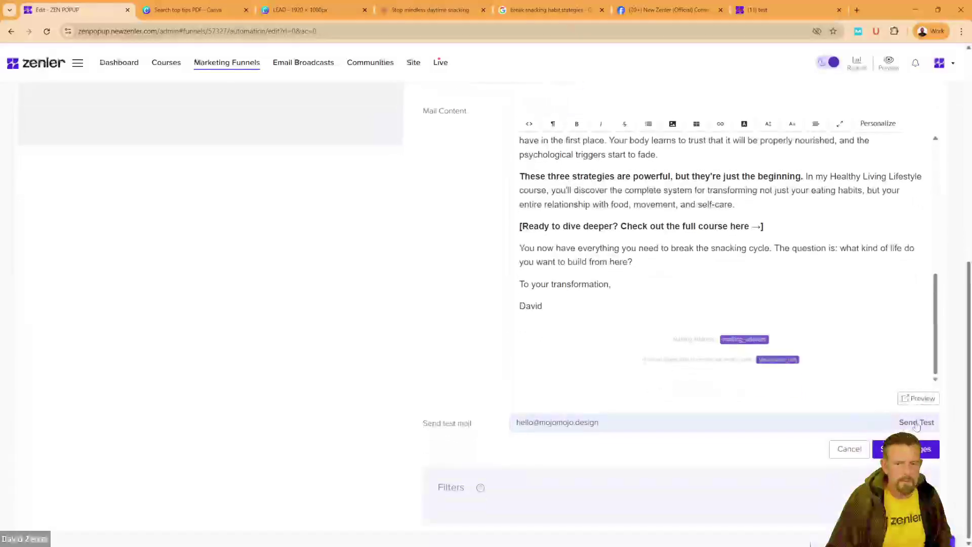
{"action": "left_click", "coordinate": [914, 448]}
{"action": "left_click", "coordinate": [522, 359]}
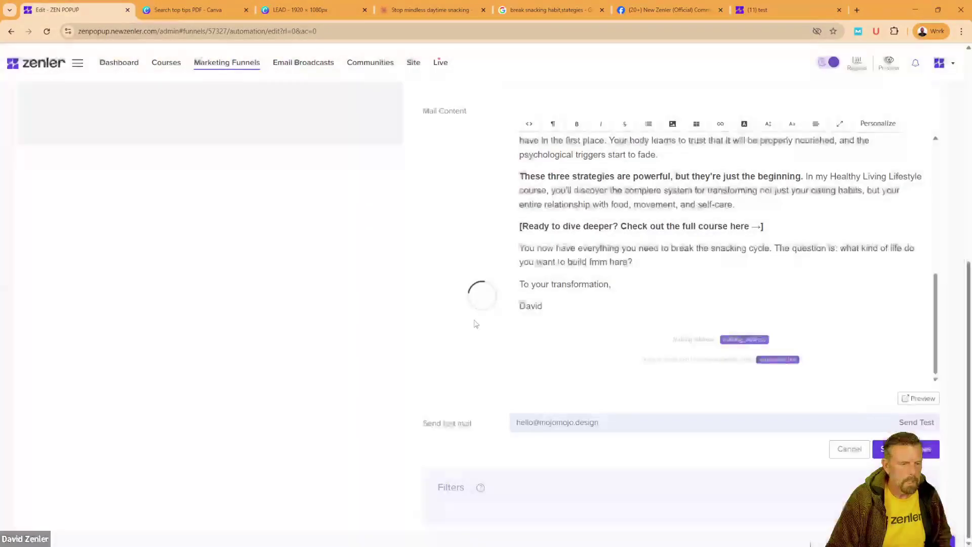
{"action": "scroll", "coordinate": [402, 235], "scroll_direction": "up", "scroll_amount": 5}
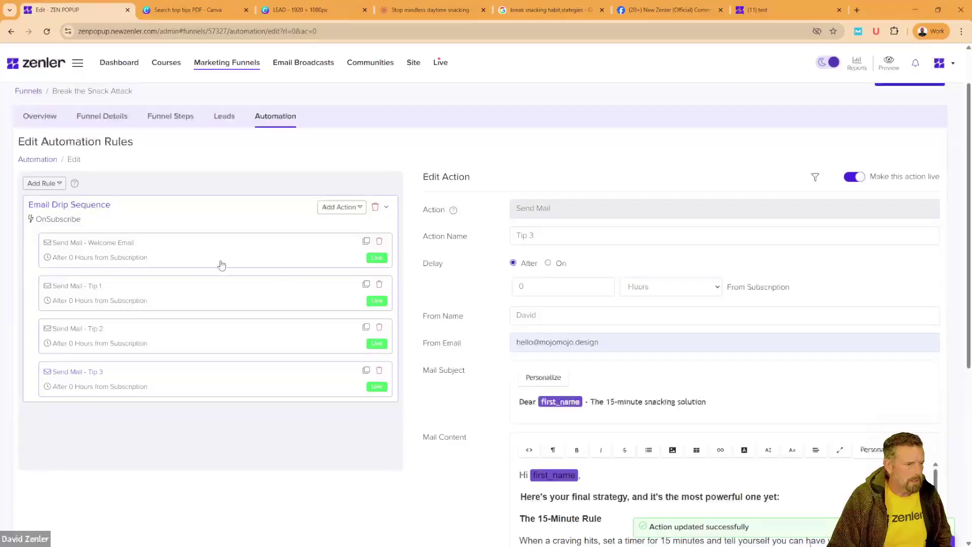
Step: Copy the Healthy Living Lifestyle course link from the Welcome Email
{"action": "left_click", "coordinate": [239, 263]}
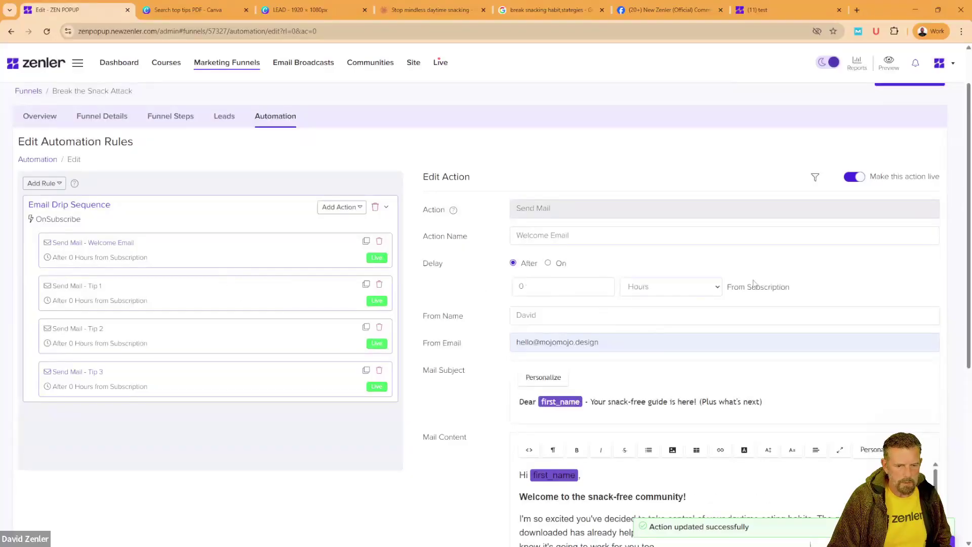
{"action": "scroll", "coordinate": [436, 399], "scroll_direction": "down", "scroll_amount": 3}
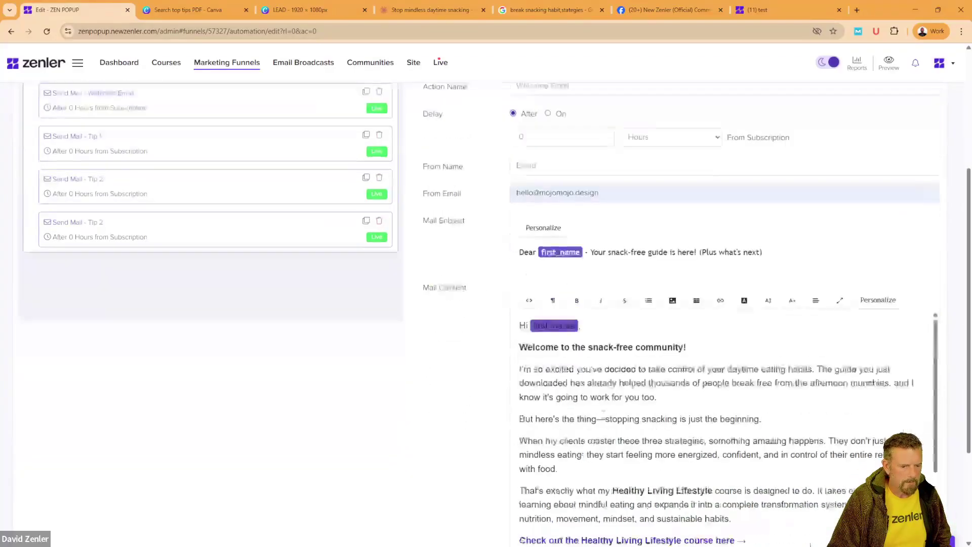
{"action": "scroll", "coordinate": [711, 411], "scroll_direction": "down", "scroll_amount": 3}
{"action": "left_click_drag", "start_coordinate": [710, 411], "coordinate": [313, 413]}
{"action": "key", "text": "ctrl+c"}
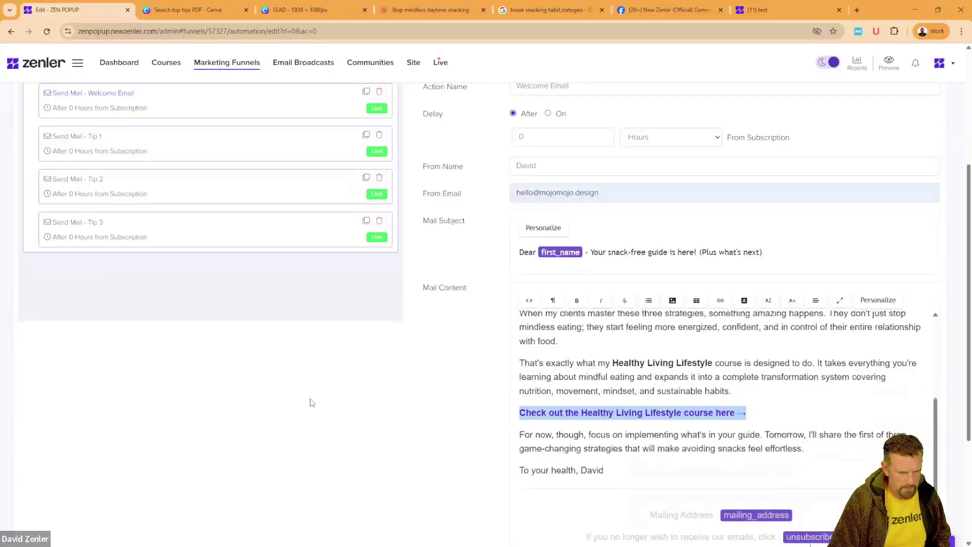
{"action": "scroll", "coordinate": [347, 403], "scroll_direction": "up", "scroll_amount": 4}
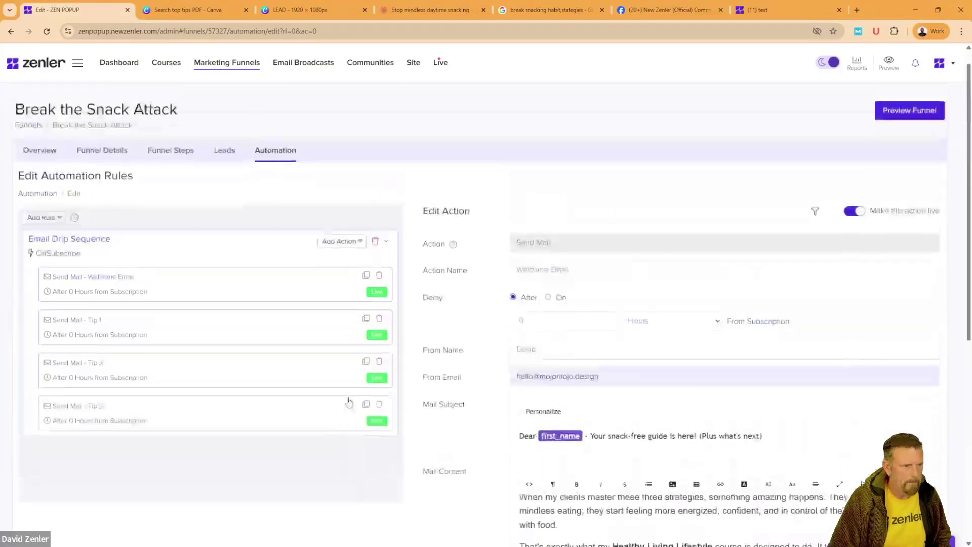
Step: Set Tip 1's delay to 1 day
{"action": "left_click", "coordinate": [256, 340]}
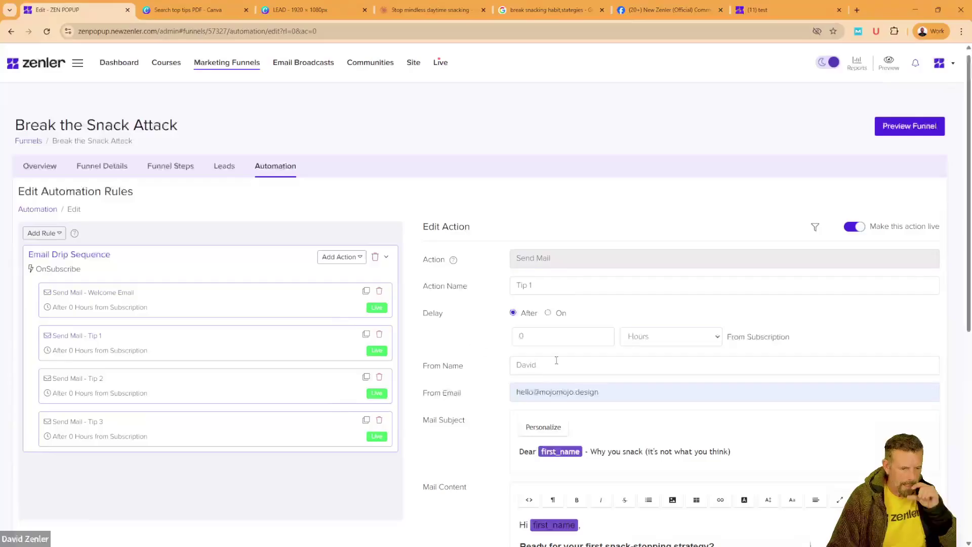
{"action": "left_click", "coordinate": [699, 340]}
{"action": "left_click", "coordinate": [646, 380]}
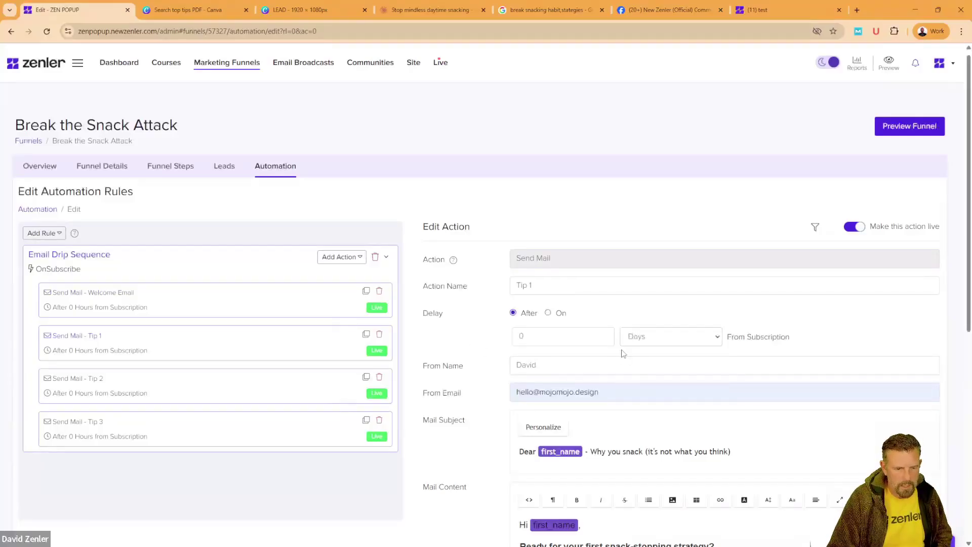
{"action": "key", "text": "BackSpace"}
{"action": "type", "text": "1"}
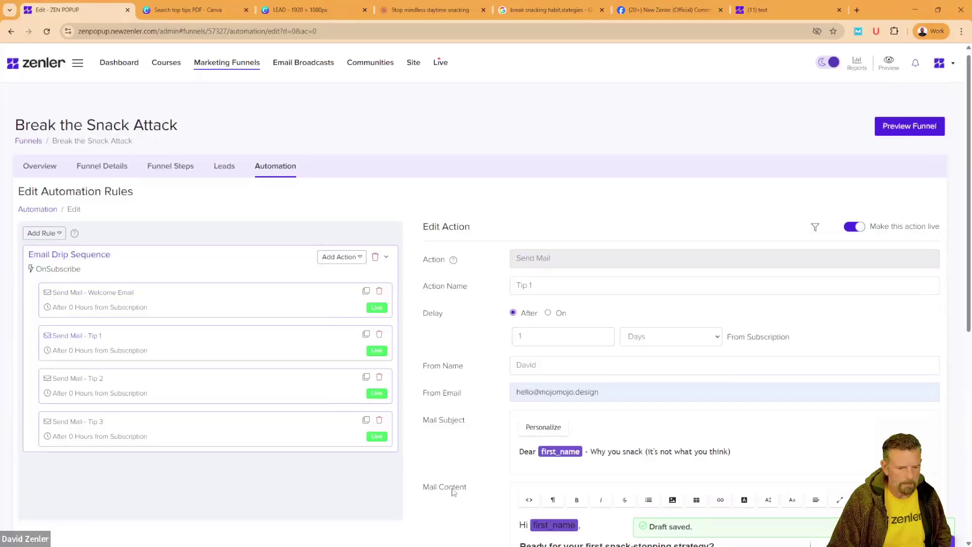
Step: Paste the course link over Tip 1's placeholder line and save the email
{"action": "scroll", "coordinate": [454, 492], "scroll_direction": "down", "scroll_amount": 4}
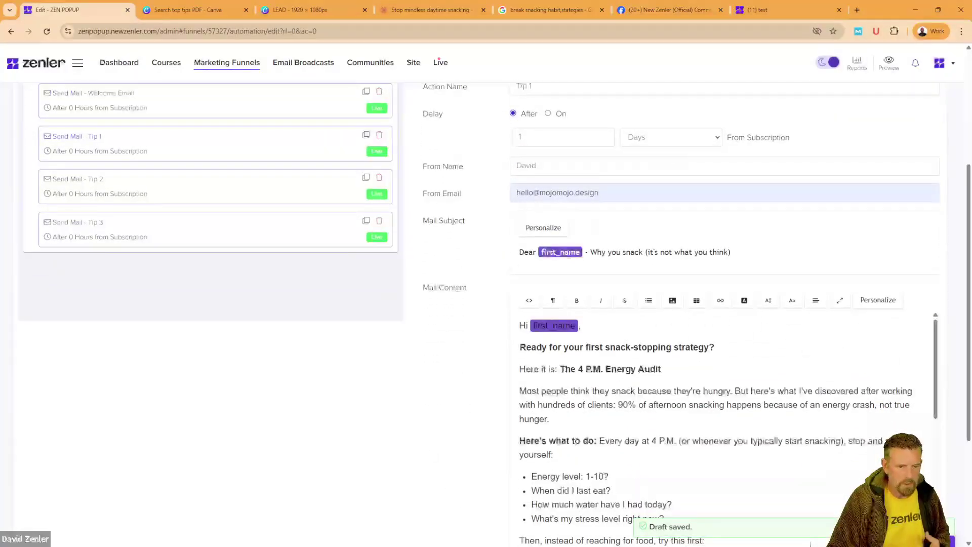
{"action": "scroll", "coordinate": [719, 415], "scroll_direction": "down", "scroll_amount": 8}
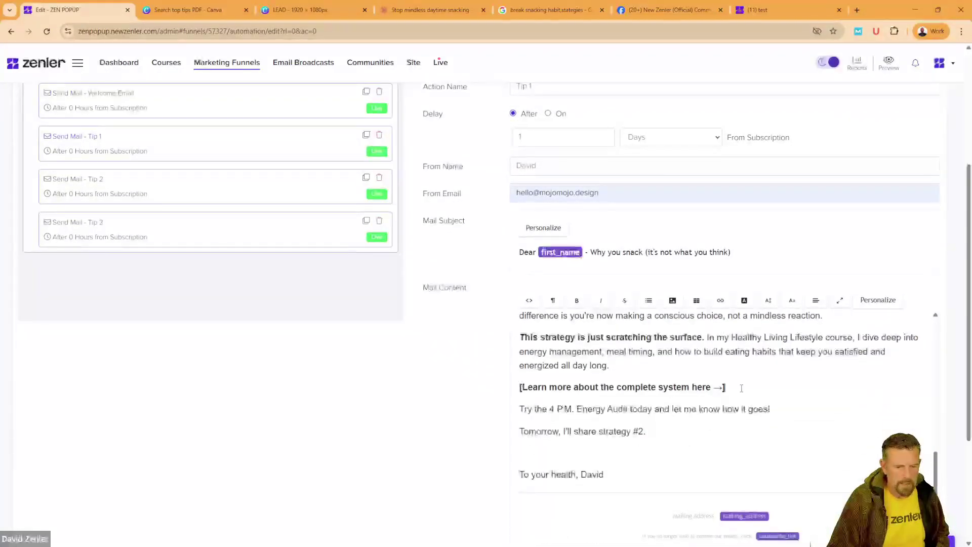
{"action": "left_click_drag", "start_coordinate": [742, 388], "coordinate": [500, 391]}
{"action": "key", "text": "ctrl+v"}
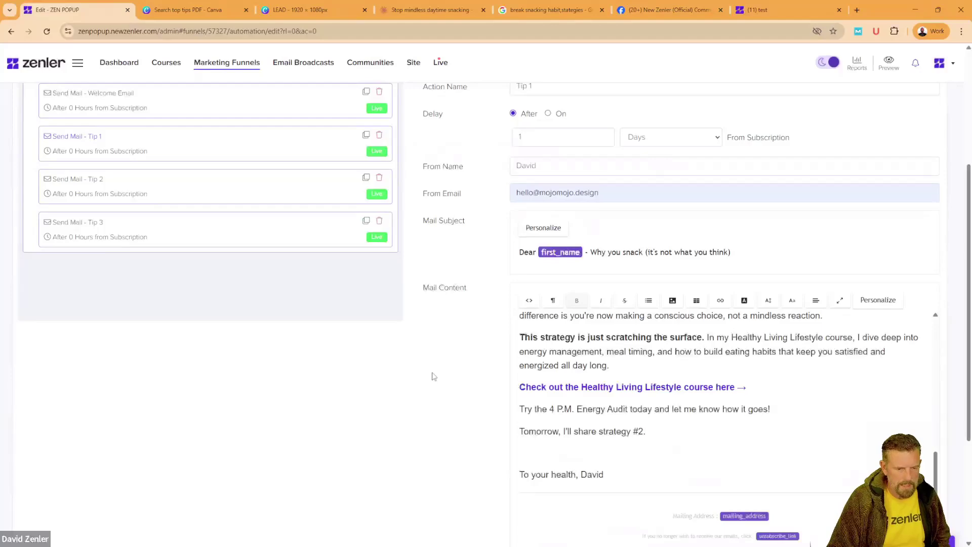
{"action": "scroll", "coordinate": [413, 362], "scroll_direction": "up", "scroll_amount": 2}
{"action": "scroll", "coordinate": [435, 400], "scroll_direction": "down", "scroll_amount": 5}
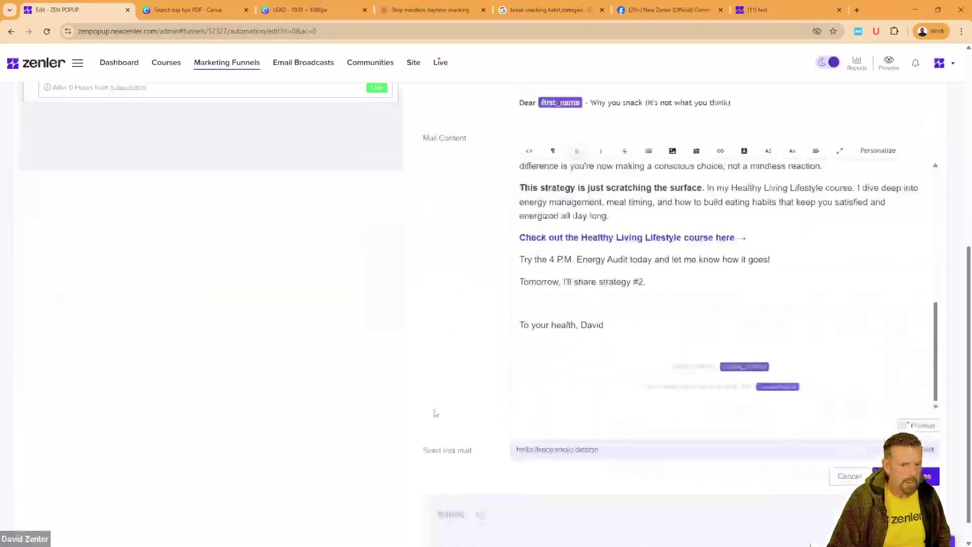
{"action": "left_click", "coordinate": [906, 476]}
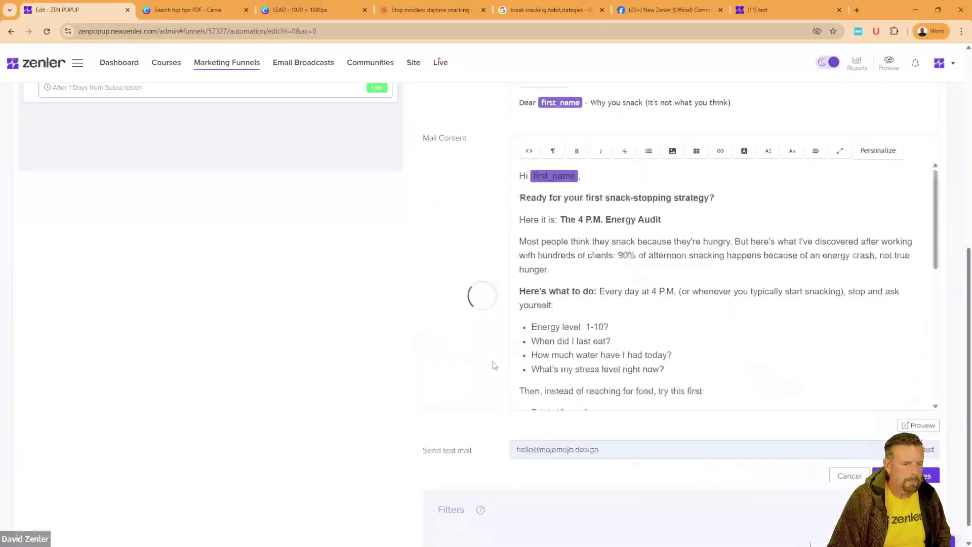
{"action": "scroll", "coordinate": [421, 319], "scroll_direction": "up", "scroll_amount": 5}
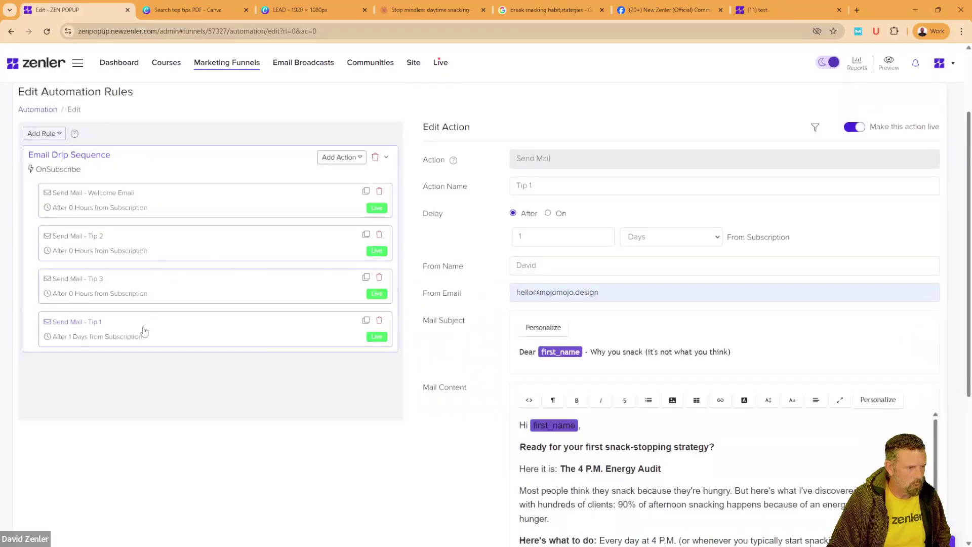
Step: Set Tip 2's delay to 2 days
{"action": "left_click", "coordinate": [243, 247]}
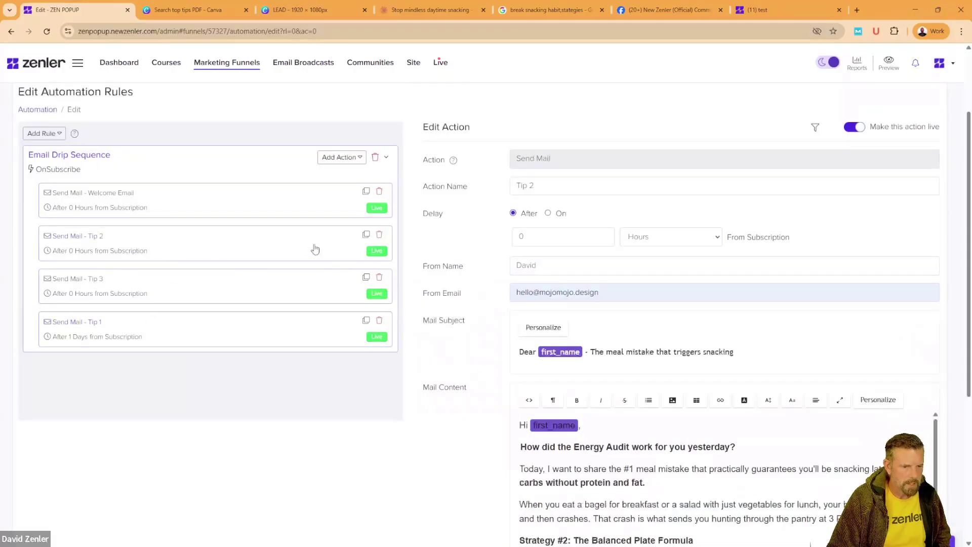
{"action": "left_click", "coordinate": [663, 238]}
{"action": "left_click", "coordinate": [641, 280]}
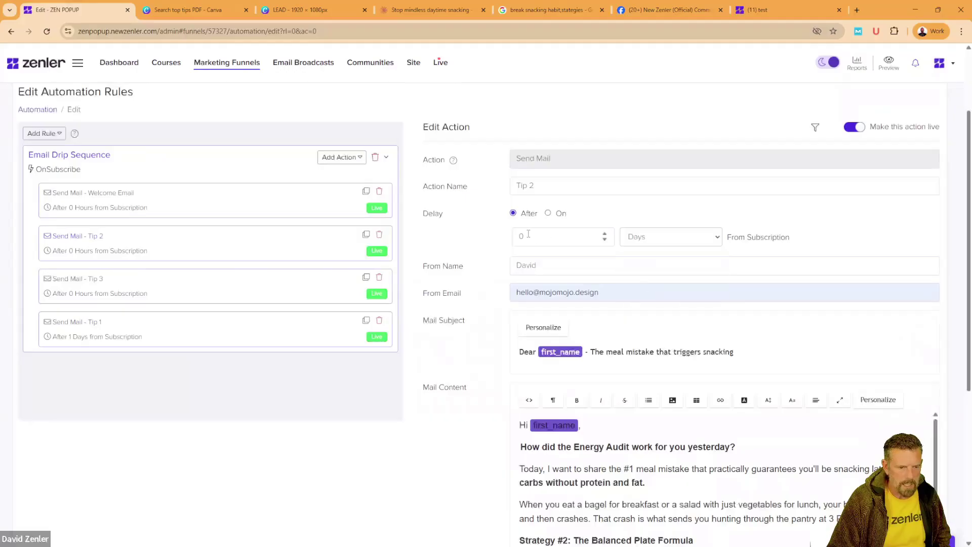
{"action": "type", "text": "2"}
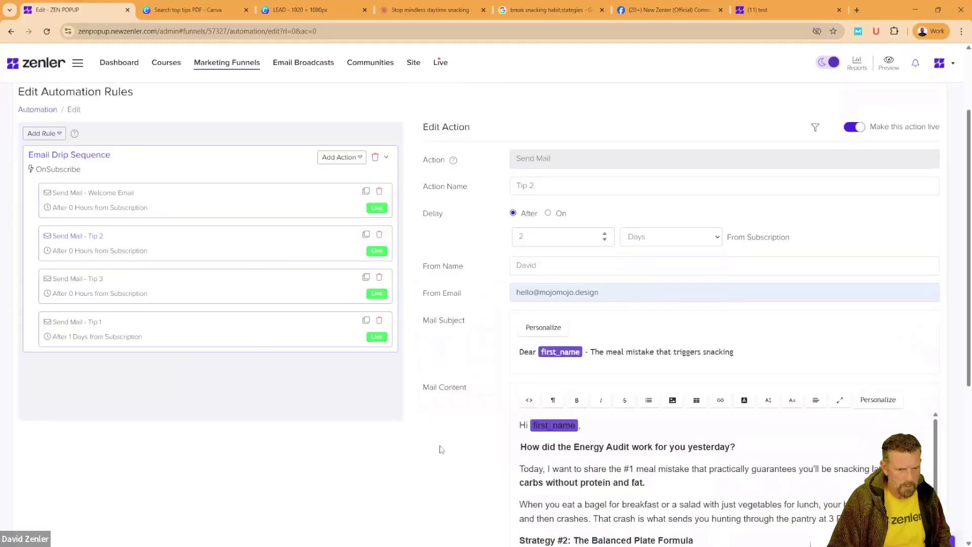
Step: Paste the course link over Tip 2's placeholder line and save the email
{"action": "scroll", "coordinate": [432, 463], "scroll_direction": "down", "scroll_amount": 5}
{"action": "scroll", "coordinate": [642, 337], "scroll_direction": "down", "scroll_amount": 5}
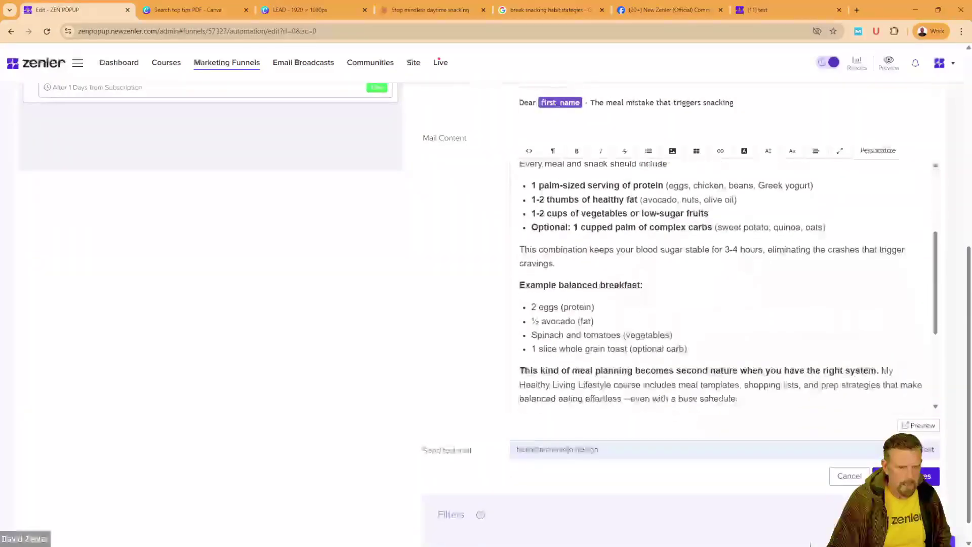
{"action": "scroll", "coordinate": [641, 337], "scroll_direction": "down", "scroll_amount": 3}
{"action": "left_click_drag", "start_coordinate": [711, 272], "coordinate": [500, 276]}
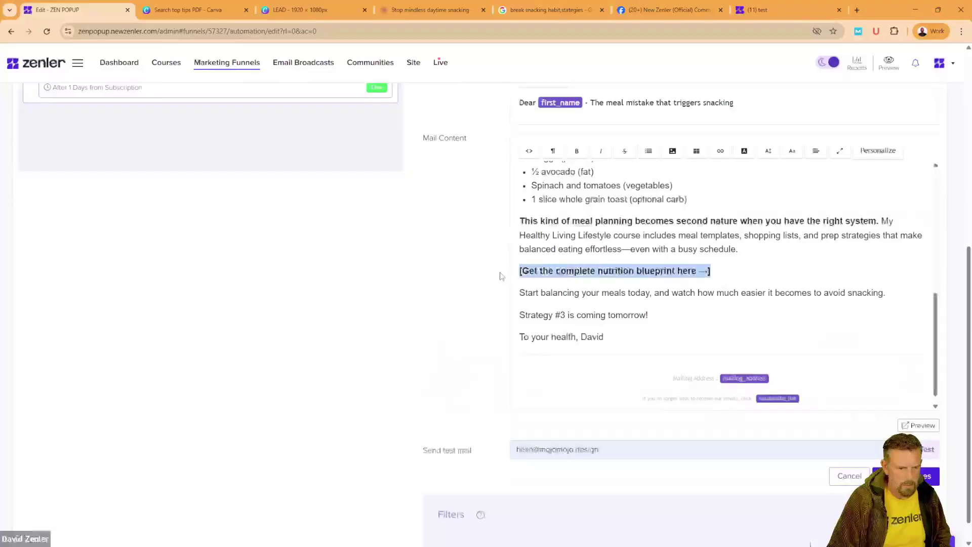
{"action": "key", "text": "ctrl+v"}
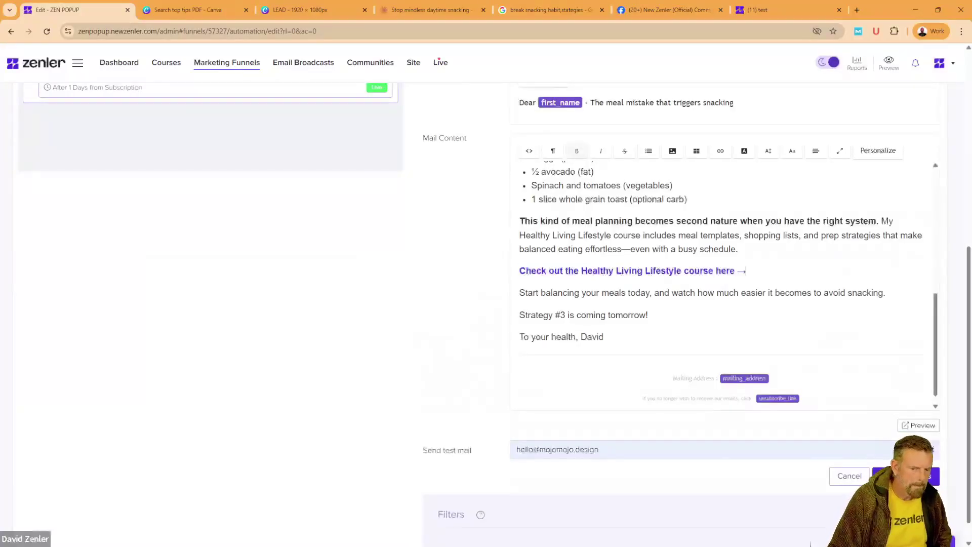
{"action": "left_click", "coordinate": [906, 476]}
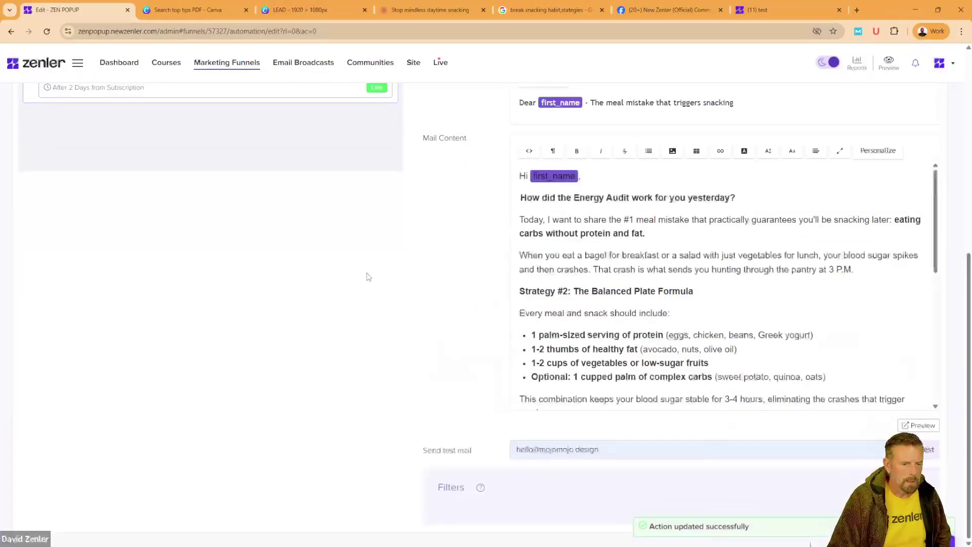
{"action": "scroll", "coordinate": [365, 279], "scroll_direction": "up", "scroll_amount": 5}
{"action": "left_click", "coordinate": [141, 238]}
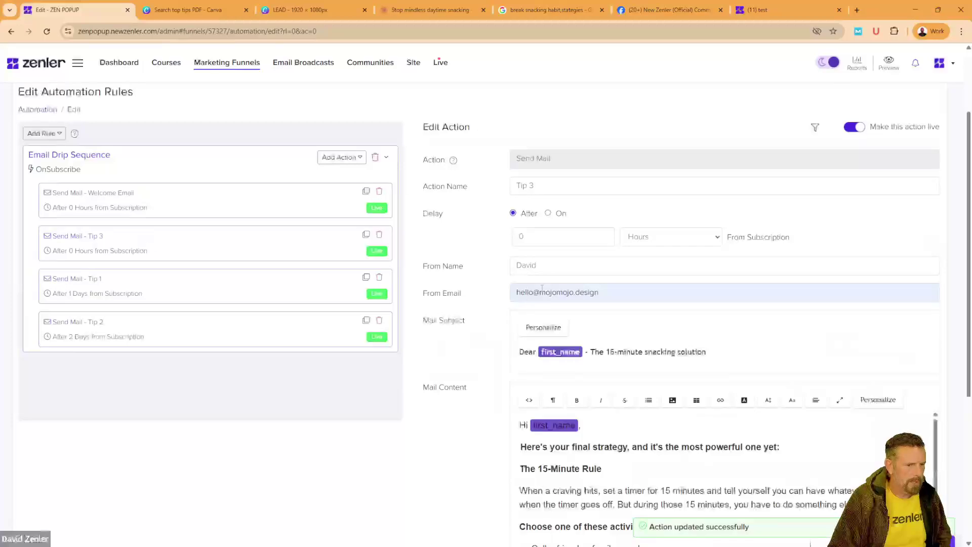
Step: Set Tip 3's delay to 3 days
{"action": "left_click", "coordinate": [590, 238]}
{"action": "type", "text": "3"}
{"action": "left_click", "coordinate": [645, 243]}
{"action": "left_click", "coordinate": [638, 279]}
Step: Paste the Healthy Living Lifestyle course link over Tip 3's placeholder line
{"action": "scroll", "coordinate": [445, 451], "scroll_direction": "down", "scroll_amount": 2}
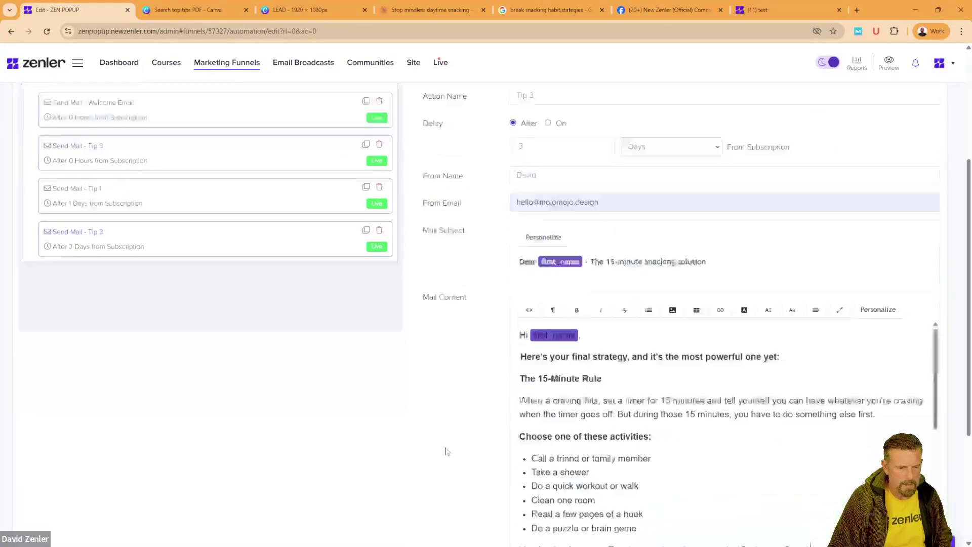
{"action": "scroll", "coordinate": [445, 451], "scroll_direction": "down", "scroll_amount": 2}
{"action": "scroll", "coordinate": [684, 311], "scroll_direction": "down", "scroll_amount": 10}
{"action": "scroll", "coordinate": [683, 313], "scroll_direction": "up", "scroll_amount": 2}
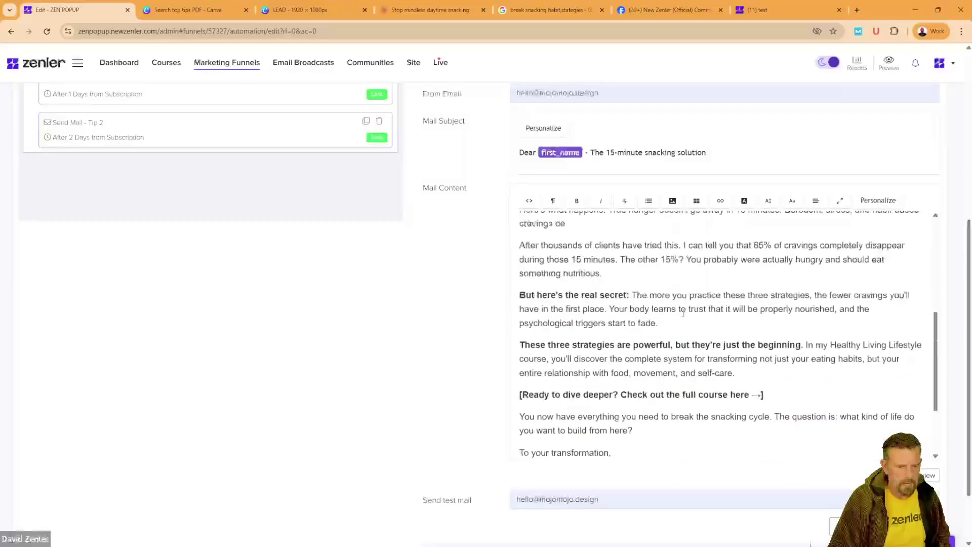
{"action": "left_click_drag", "start_coordinate": [765, 395], "coordinate": [508, 393]}
{"action": "type", "text": "Check out the Healthy Living Lifestyle course here →"}
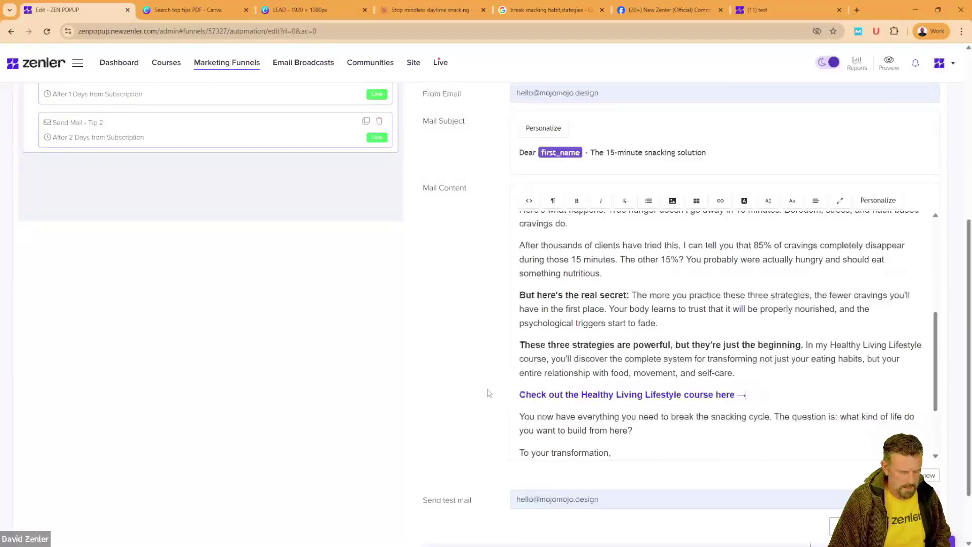
{"action": "scroll", "coordinate": [469, 366], "scroll_direction": "down", "scroll_amount": 2}
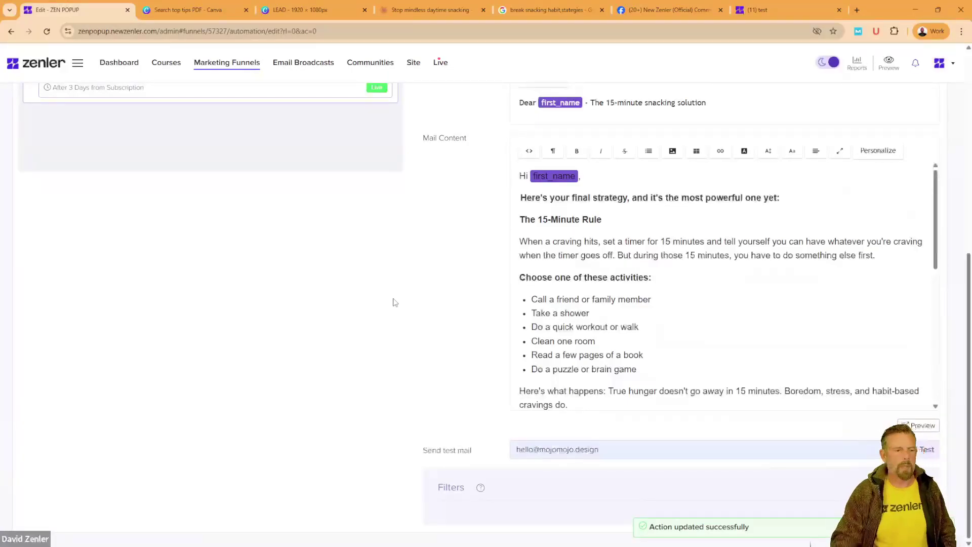
{"action": "scroll", "coordinate": [437, 302], "scroll_direction": "up", "scroll_amount": 5}
Step: In the Welcome Email, shrink the mailing-address footer text to 10px
{"action": "left_click", "coordinate": [329, 301]}
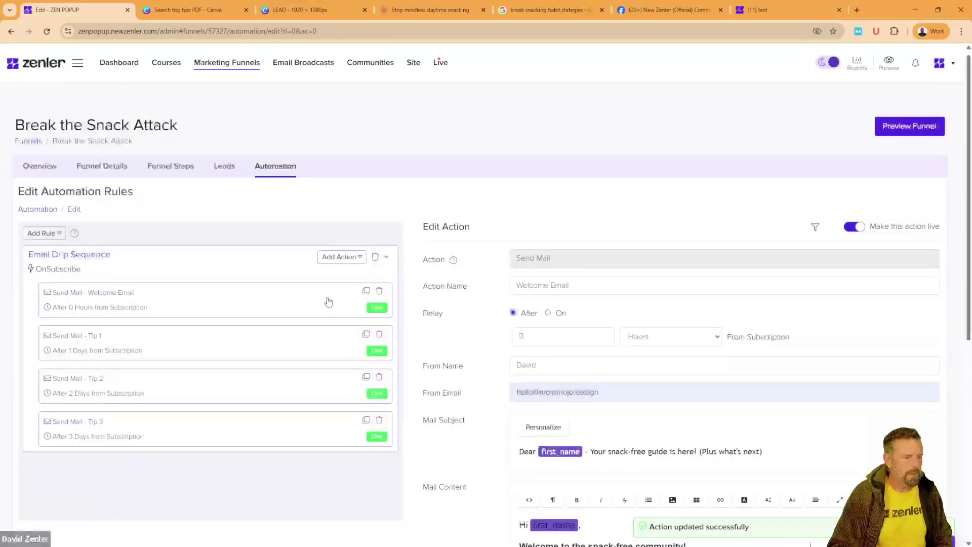
{"action": "scroll", "coordinate": [441, 487], "scroll_direction": "down", "scroll_amount": 2}
{"action": "scroll", "coordinate": [630, 411], "scroll_direction": "down", "scroll_amount": 5}
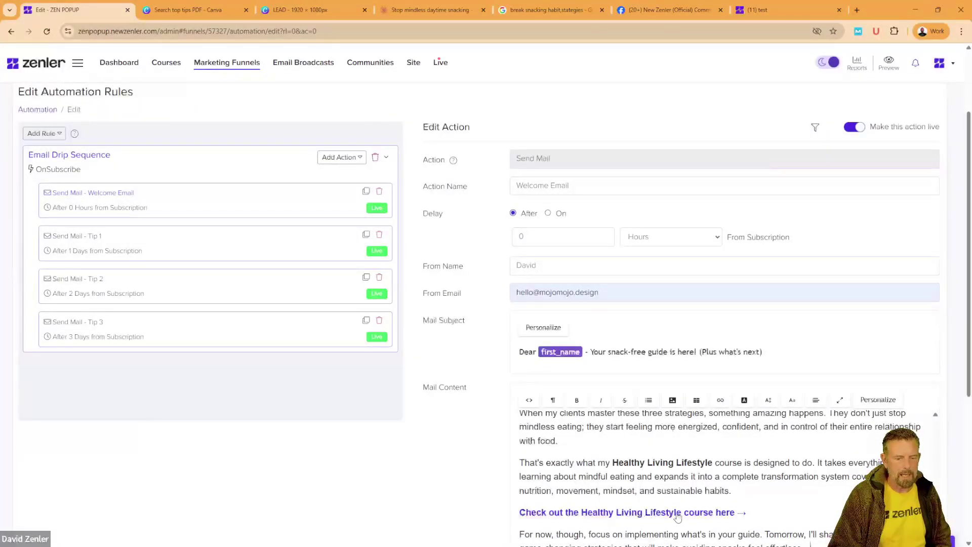
{"action": "scroll", "coordinate": [436, 473], "scroll_direction": "down", "scroll_amount": 3}
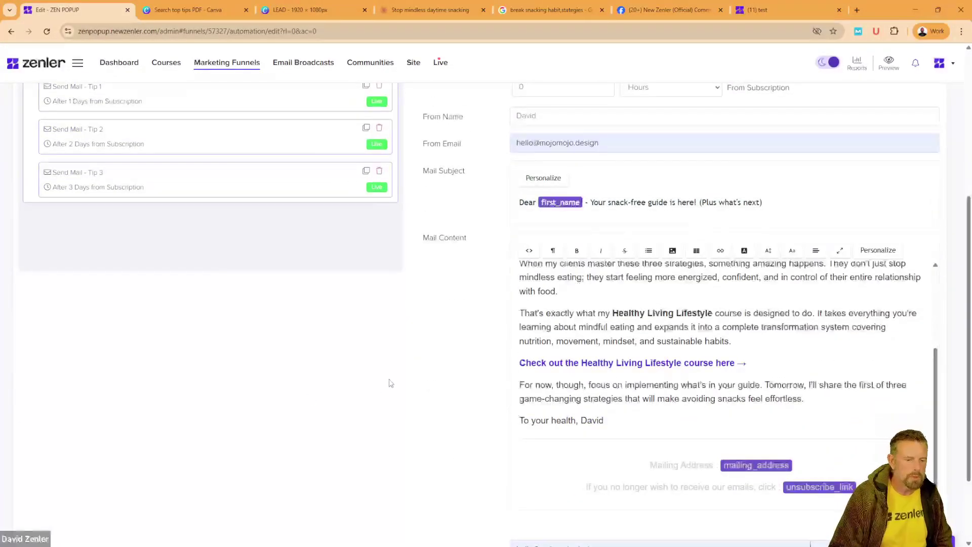
{"action": "scroll", "coordinate": [390, 383], "scroll_direction": "down", "scroll_amount": 2}
{"action": "left_click_drag", "start_coordinate": [856, 387], "coordinate": [608, 354]}
{"action": "left_click", "coordinate": [767, 151]}
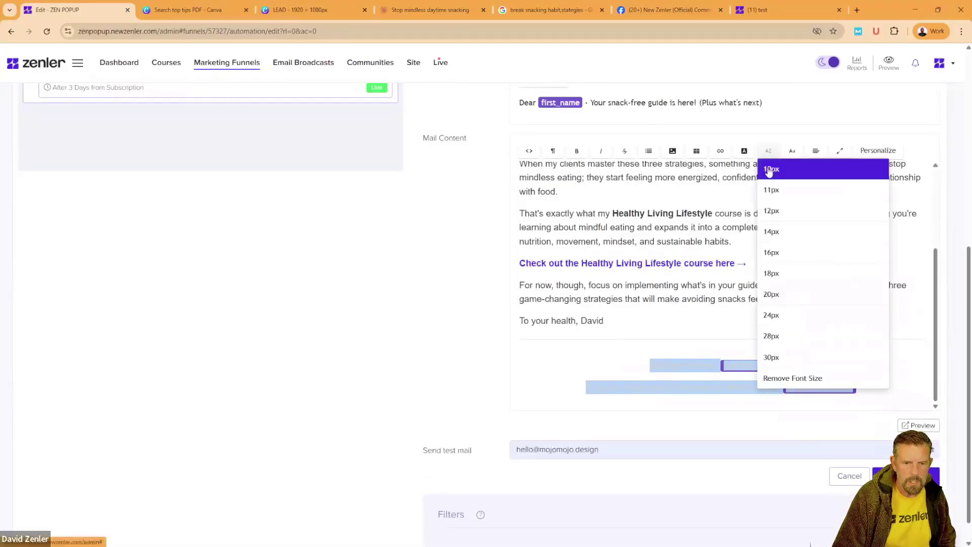
{"action": "left_click", "coordinate": [770, 167]}
Step: Set the unsubscribe_link placeholder to 10px as well, then preview the email
{"action": "left_click", "coordinate": [831, 391]}
{"action": "left_click", "coordinate": [741, 385]}
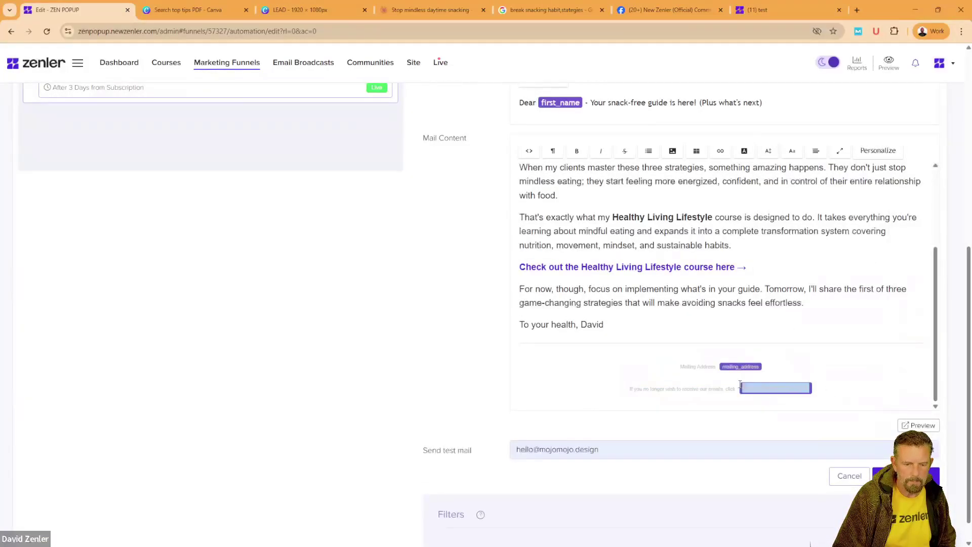
{"action": "left_click", "coordinate": [768, 151]}
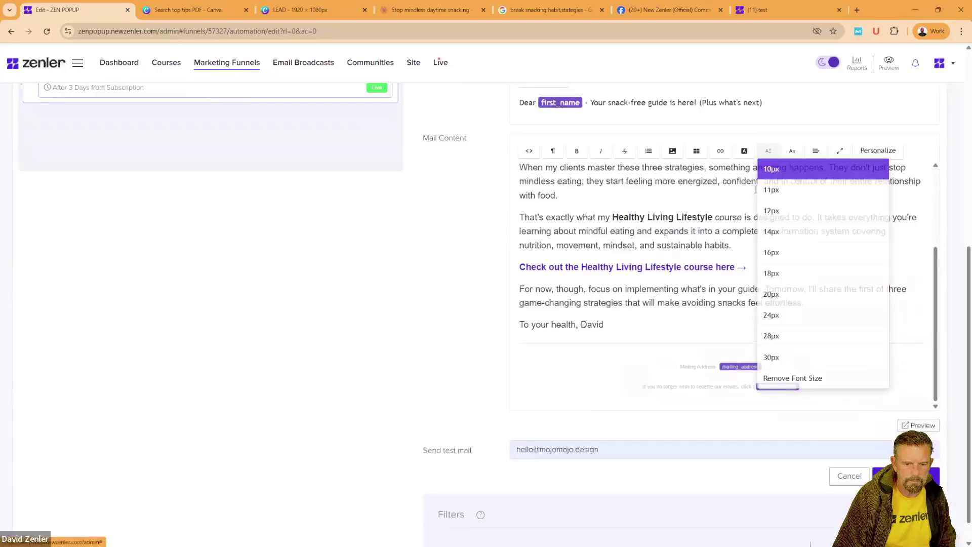
{"action": "left_click", "coordinate": [770, 167]}
{"action": "left_click", "coordinate": [615, 376]}
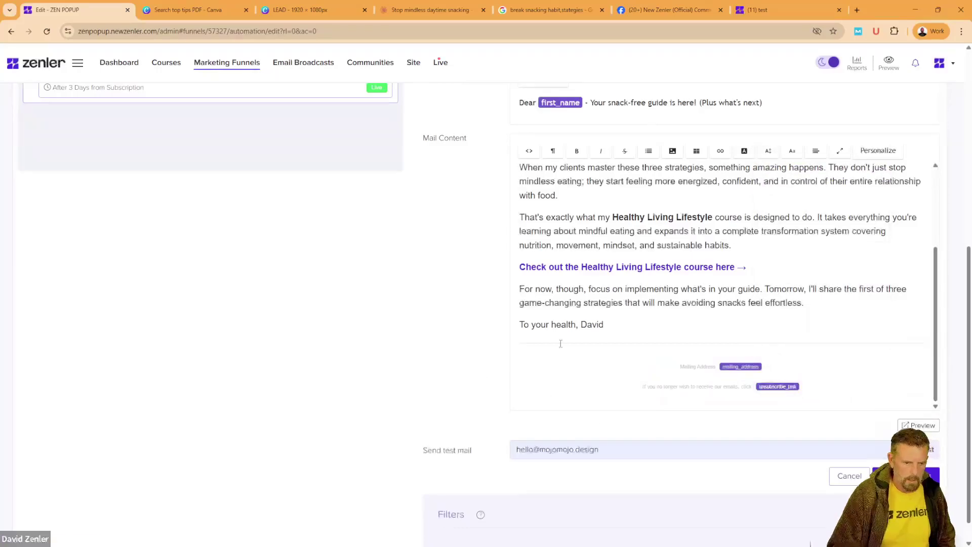
{"action": "left_click", "coordinate": [920, 426]}
Step: Open the Welcome Email's course link in a new tab to confirm it reaches the healthy-lifestyle course page
{"action": "scroll", "coordinate": [431, 304], "scroll_direction": "down", "scroll_amount": 2}
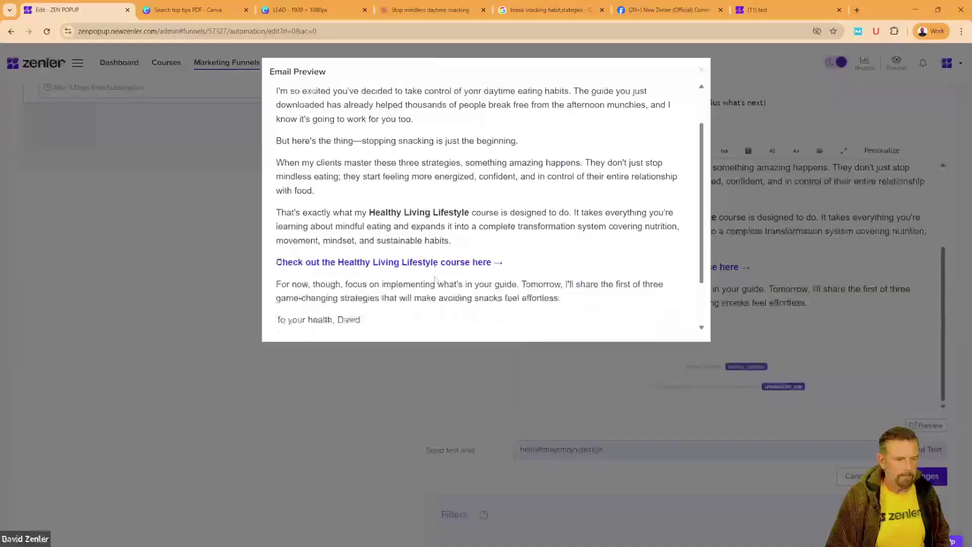
{"action": "right_click", "coordinate": [431, 264]}
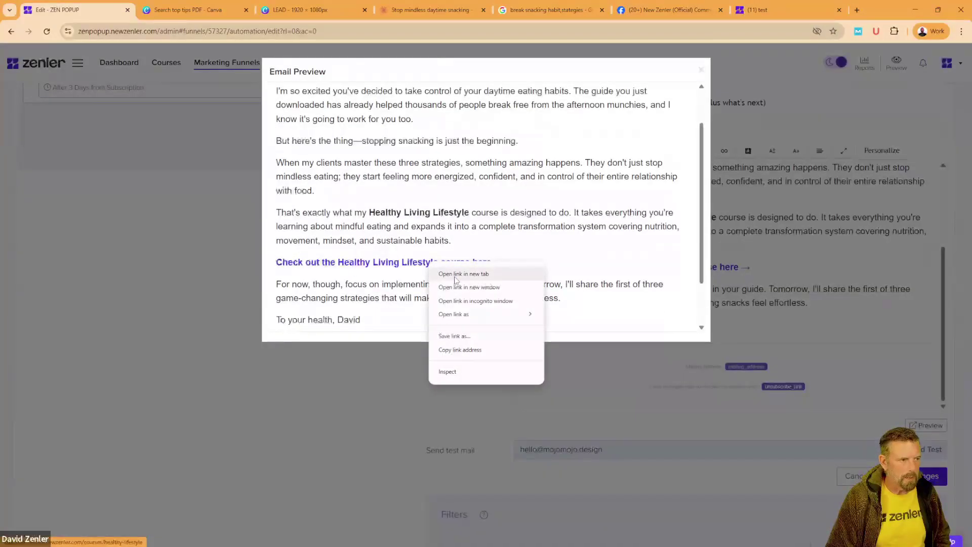
{"action": "left_click", "coordinate": [455, 276]}
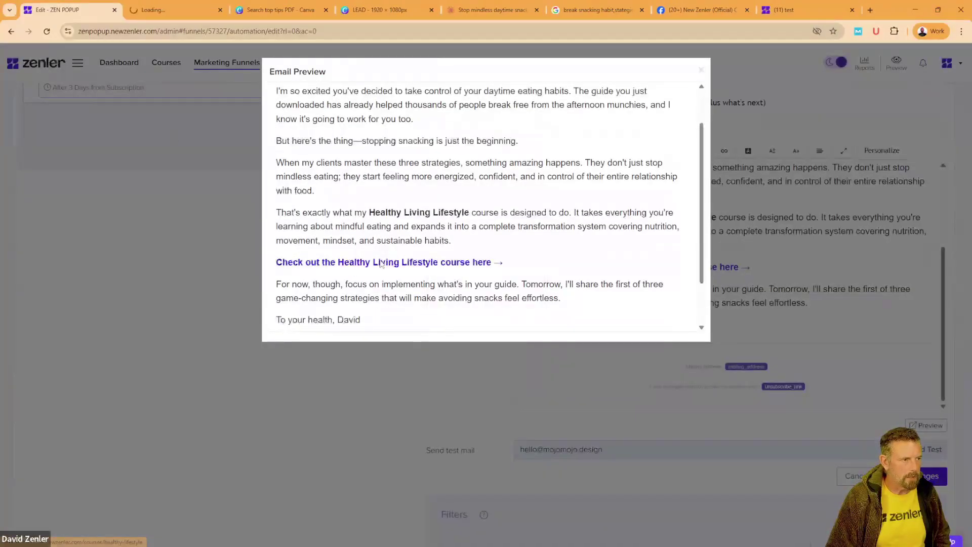
{"action": "left_click", "coordinate": [165, 12]}
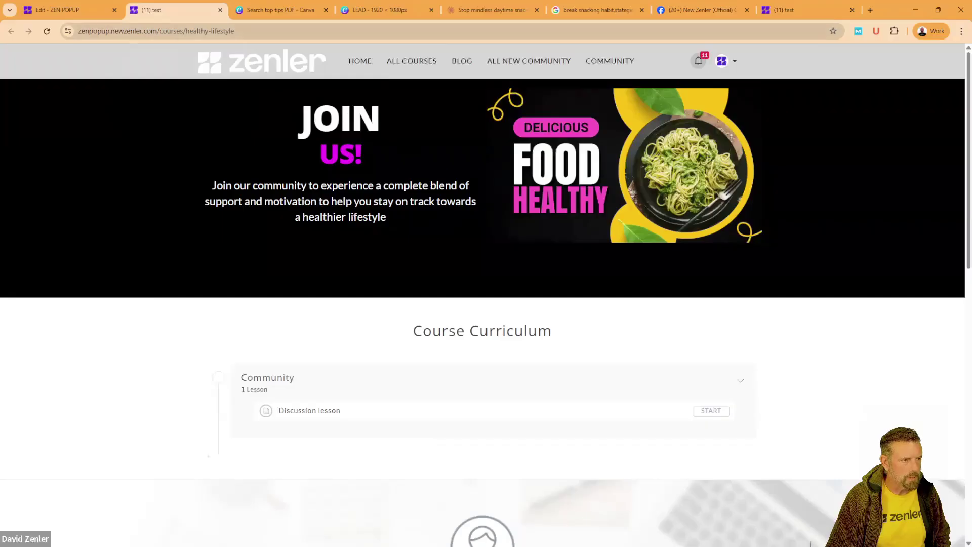
{"action": "scroll", "coordinate": [398, 263], "scroll_direction": "down", "scroll_amount": 10}
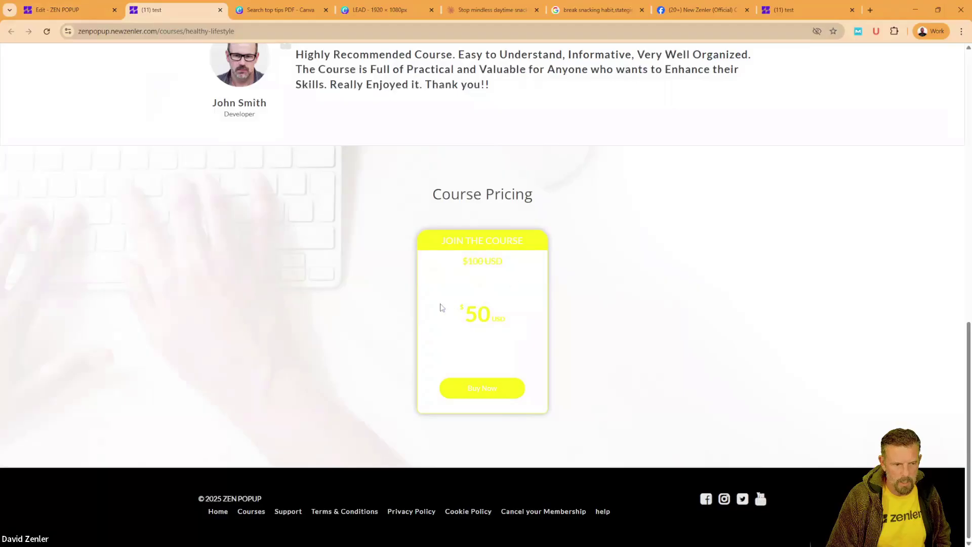
{"action": "scroll", "coordinate": [304, 213], "scroll_direction": "up", "scroll_amount": 5}
{"action": "left_click", "coordinate": [81, 10]}
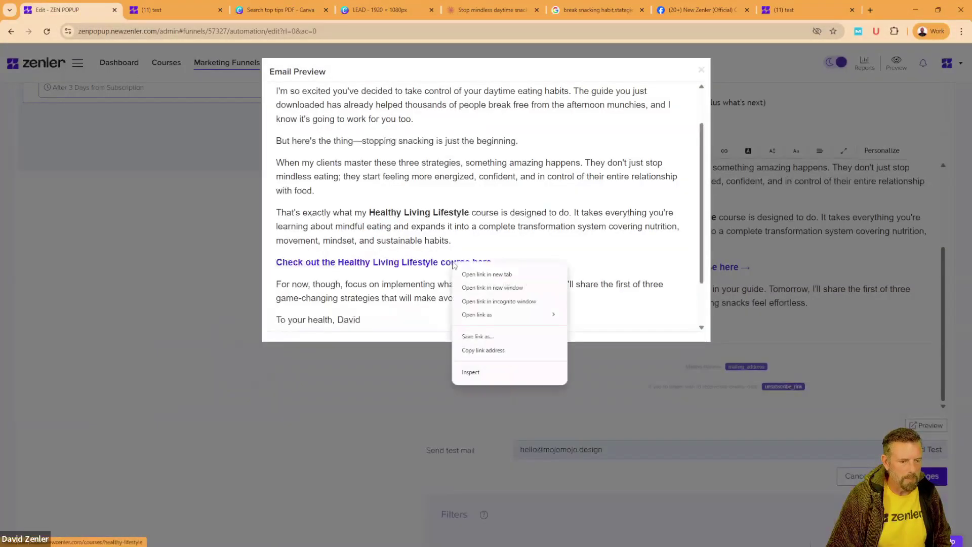
Step: Copy the course link's address and open a new Incognito window
{"action": "left_click", "coordinate": [481, 351]}
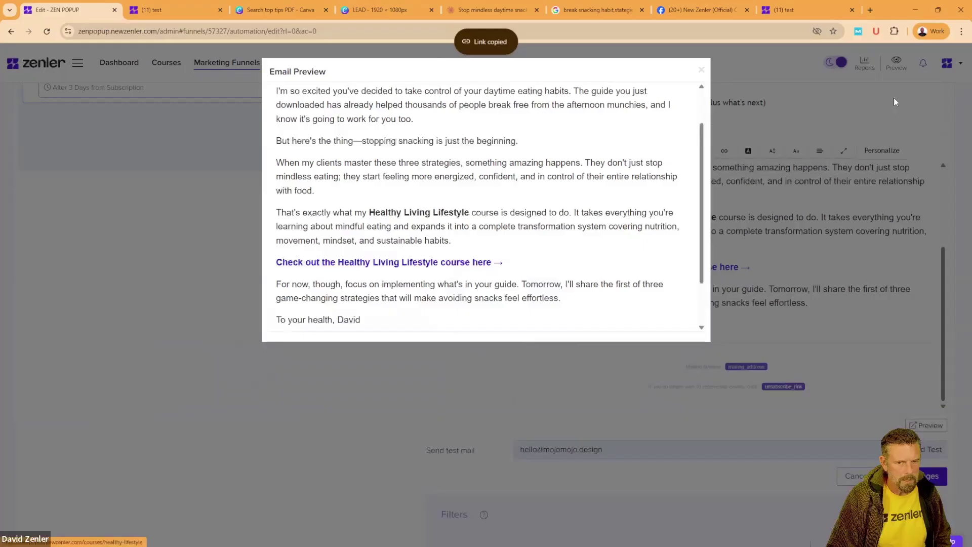
{"action": "left_click", "coordinate": [961, 31]}
{"action": "left_click", "coordinate": [861, 67]}
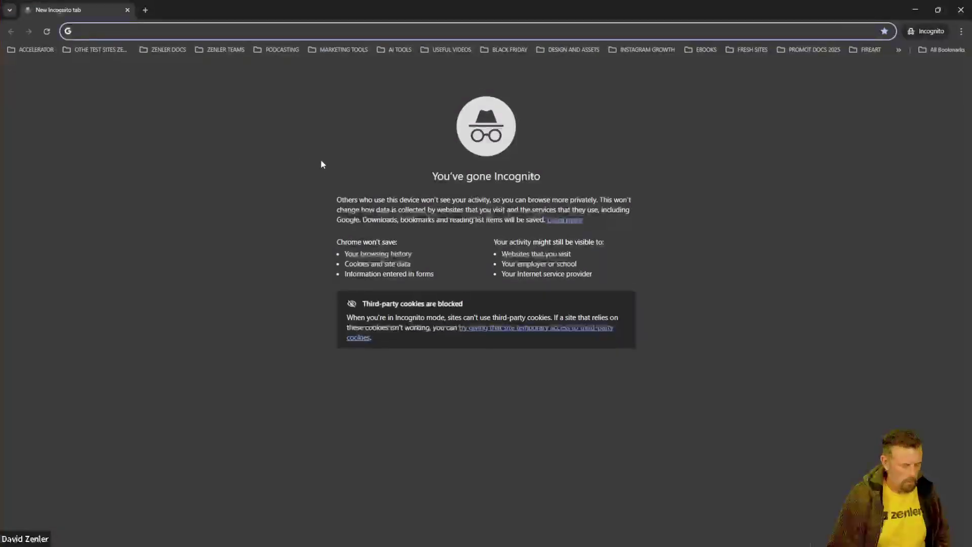
Step: Load the copied course link in Incognito, check the $100 pricing, then minimize the window
{"action": "key", "text": "ctrl+v"}
{"action": "key", "text": "Return"}
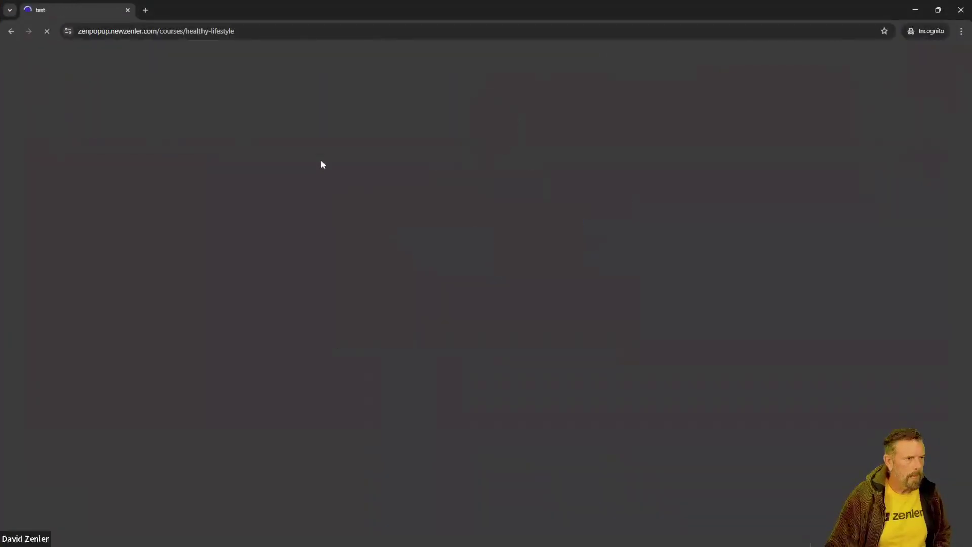
{"action": "scroll", "coordinate": [409, 333], "scroll_direction": "down", "scroll_amount": 12}
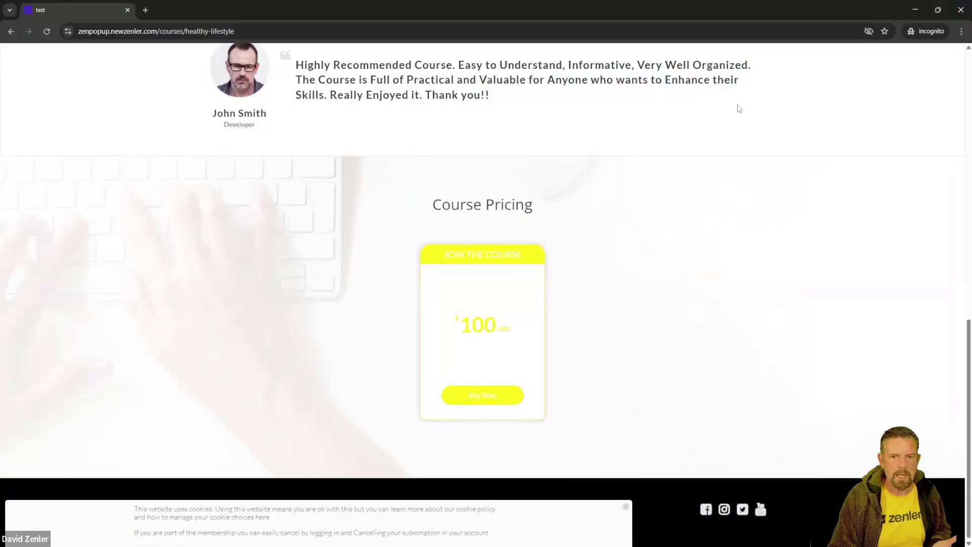
{"action": "left_click", "coordinate": [961, 9]}
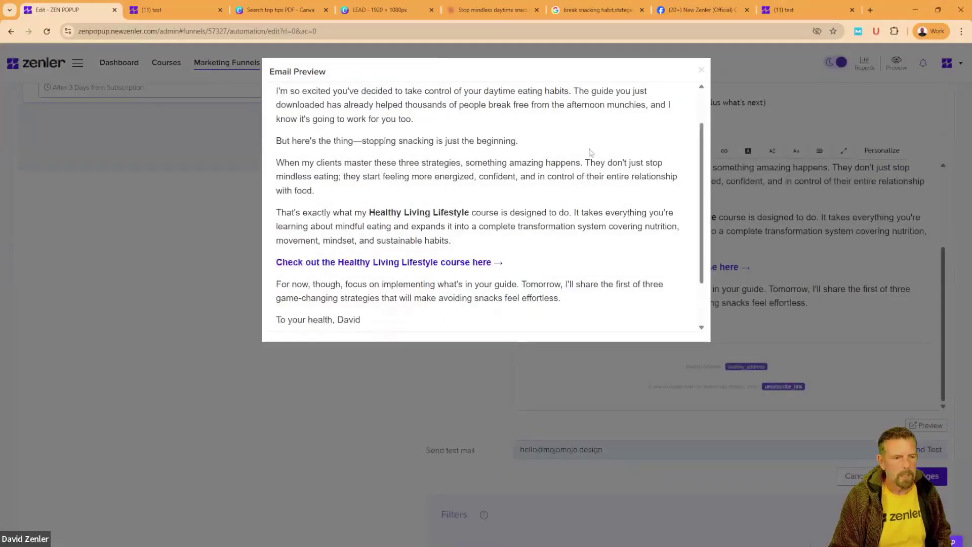
Step: Close the Welcome Email preview and scroll back toward the Edit Automation Rules list
{"action": "left_click", "coordinate": [702, 70]}
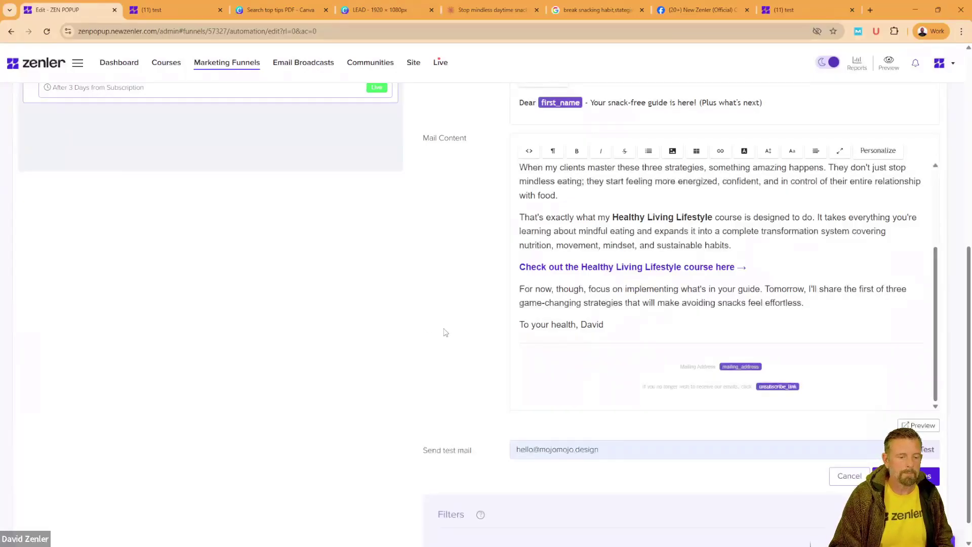
{"action": "scroll", "coordinate": [445, 333], "scroll_direction": "up", "scroll_amount": 6}
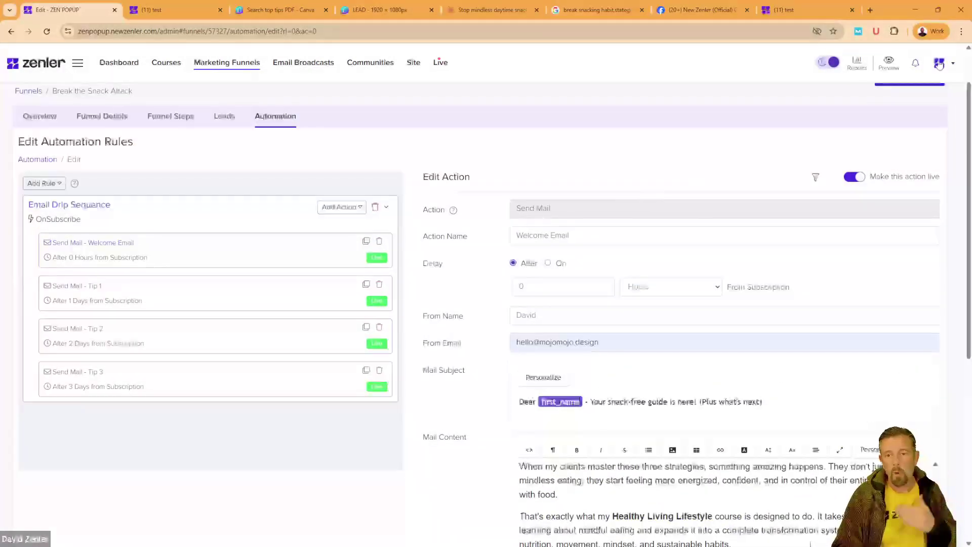
{"action": "scroll", "coordinate": [373, 466], "scroll_direction": "down", "scroll_amount": 2}
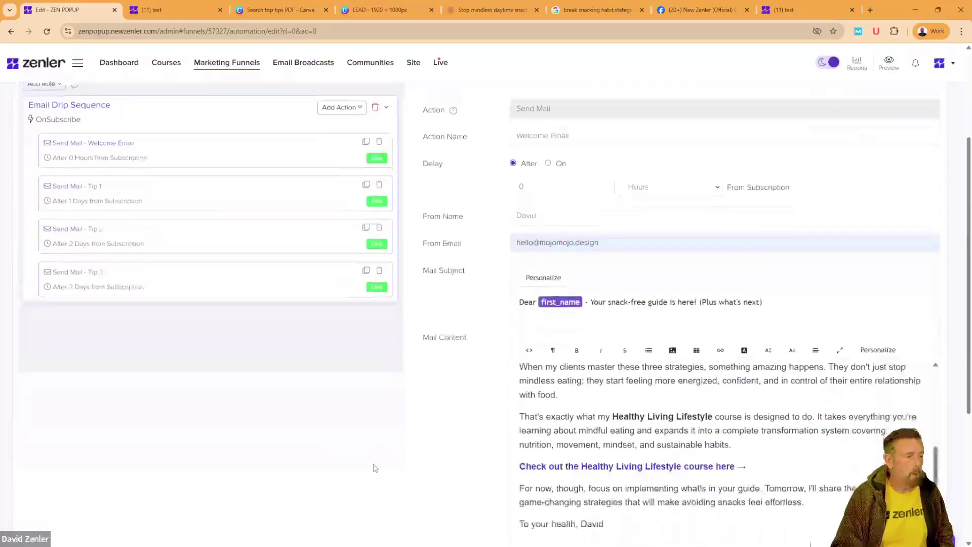
{"action": "scroll", "coordinate": [373, 467], "scroll_direction": "up", "scroll_amount": 2}
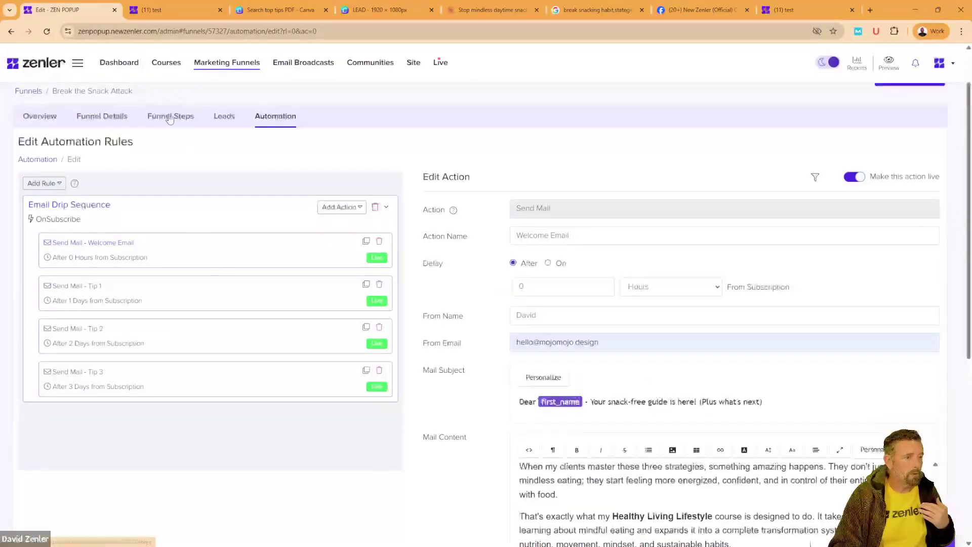
Step: On the LEAD Canva design, delete the CTA DISCOUNT PAGE, LAST EMAIL, 50% Discount texts and arrow
{"action": "left_click", "coordinate": [375, 8]}
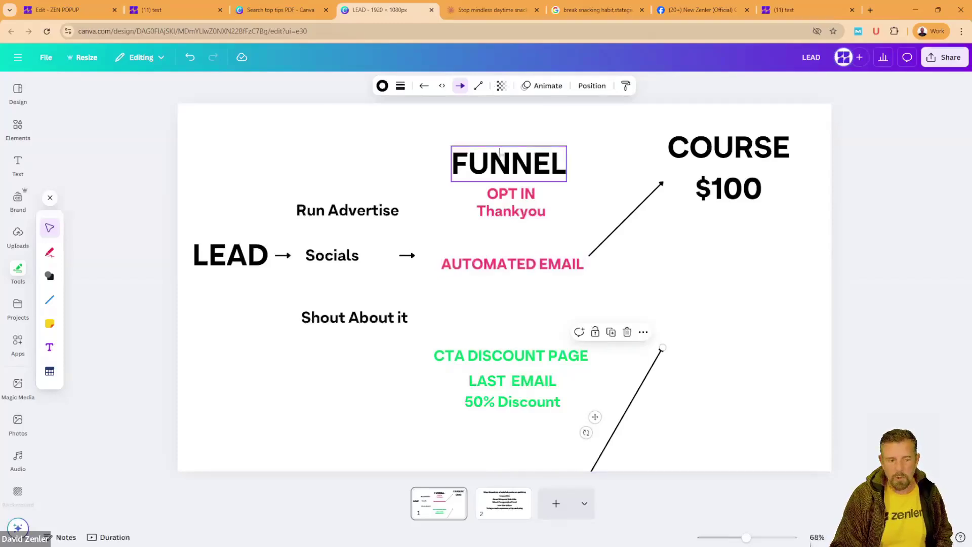
{"action": "left_click_drag", "start_coordinate": [495, 328], "coordinate": [704, 443]}
{"action": "key", "text": "Delete"}
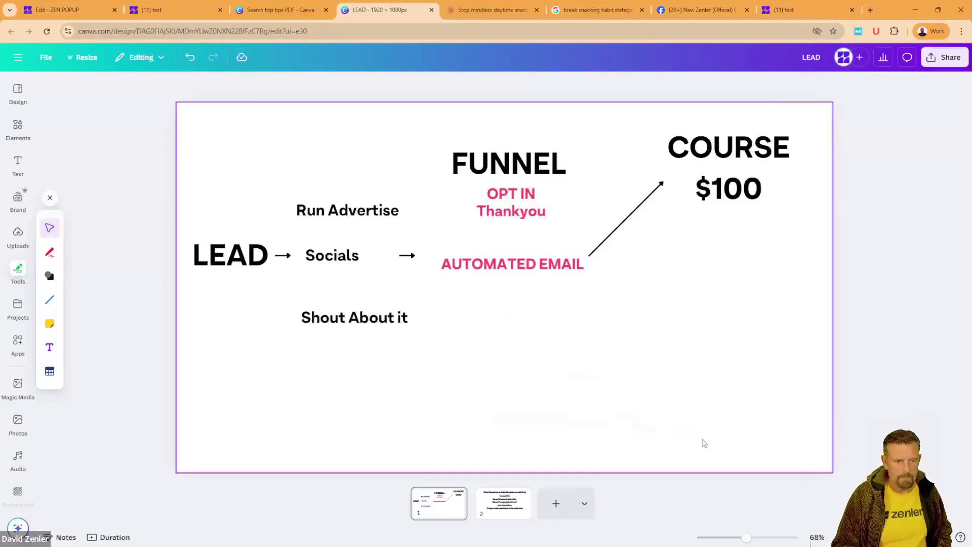
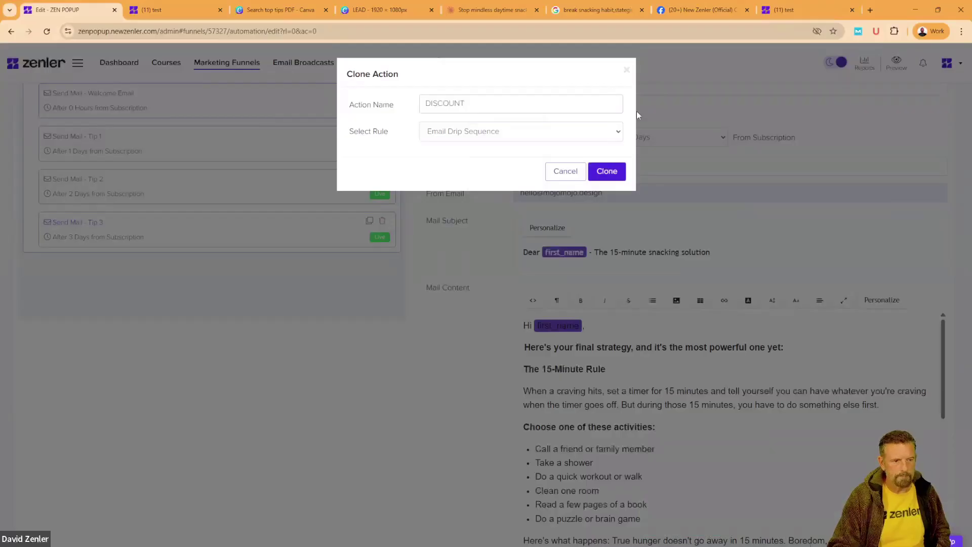
Step: Clone the Tip 3 action into the drip sequence as a paused action named DISCOUNT
{"action": "left_click", "coordinate": [606, 171]}
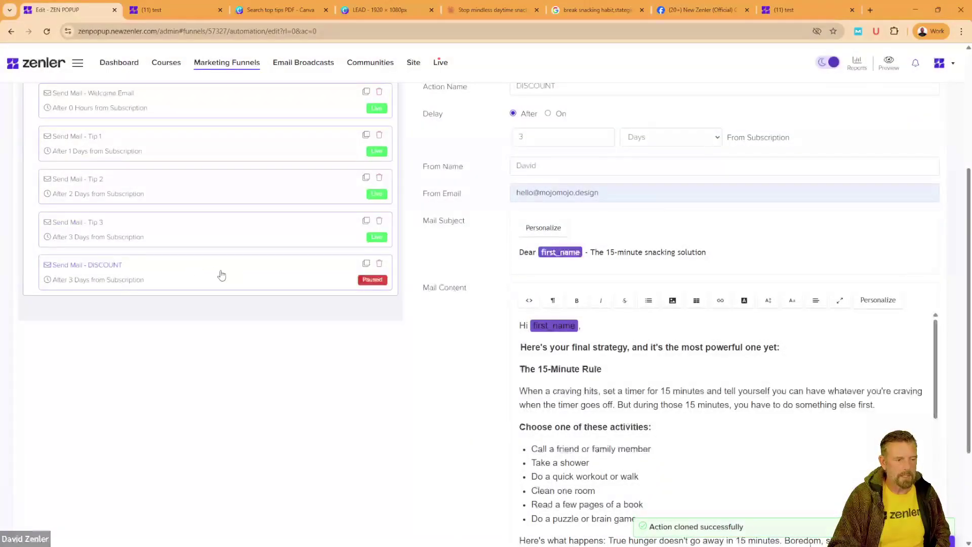
{"action": "left_click", "coordinate": [480, 9]}
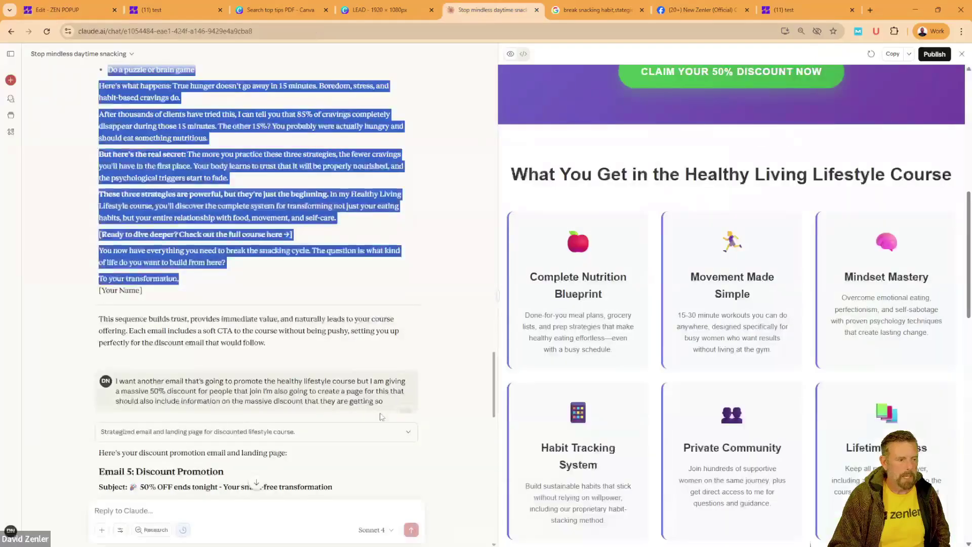
{"action": "scroll", "coordinate": [185, 265], "scroll_direction": "down", "scroll_amount": 5}
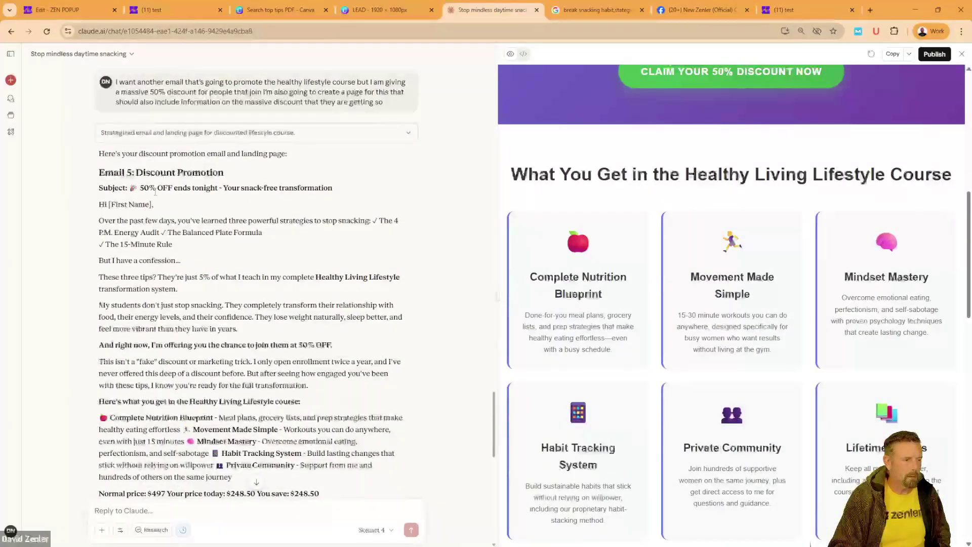
{"action": "left_click_drag", "start_coordinate": [130, 188], "coordinate": [341, 196]}
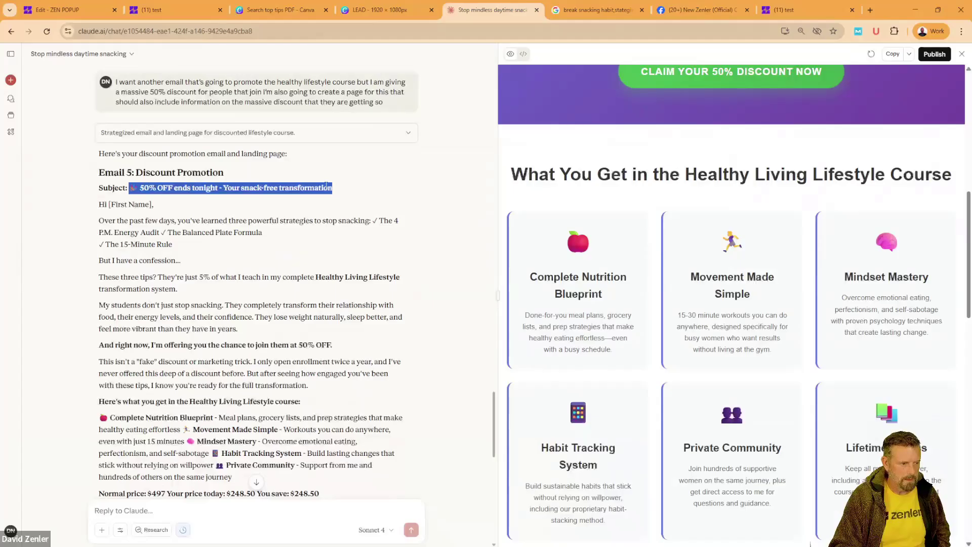
Step: Paste it as the DISCOUNT subject, edited to '50% OFF ends in 25 hours - Healthy Lifestyle Course'
{"action": "left_click", "coordinate": [60, 10]}
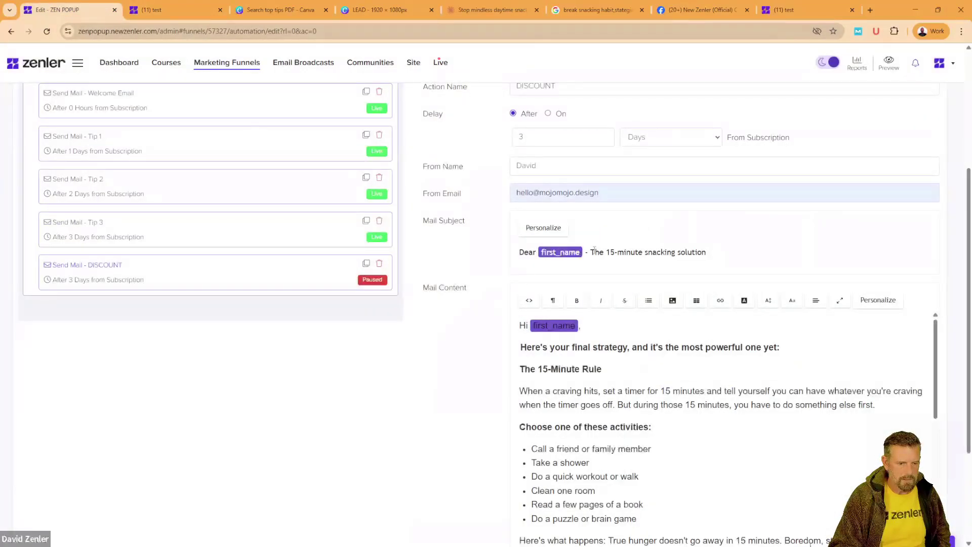
{"action": "left_click_drag", "start_coordinate": [591, 252], "coordinate": [727, 254]}
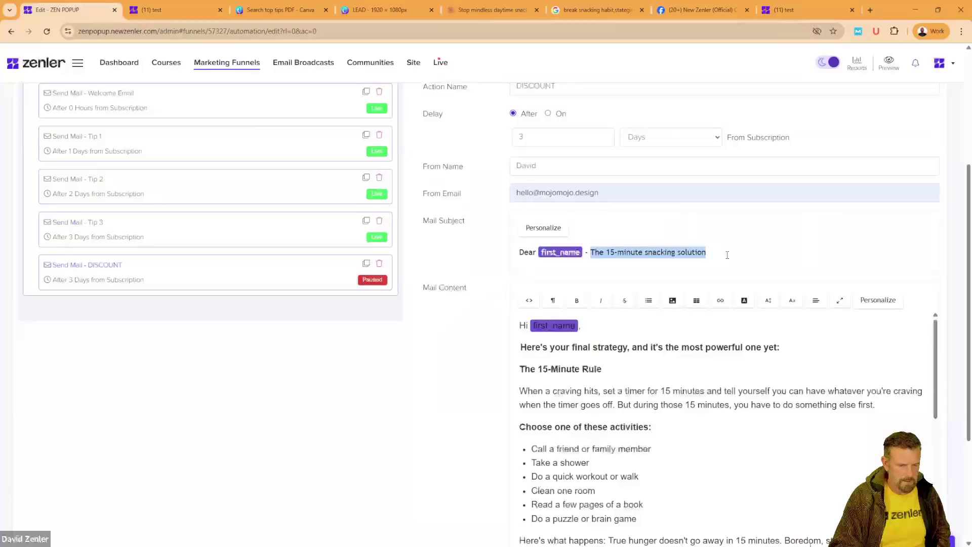
{"action": "type", "text": "🎉 50% OFF ends tonight - Your snack-free transformation"}
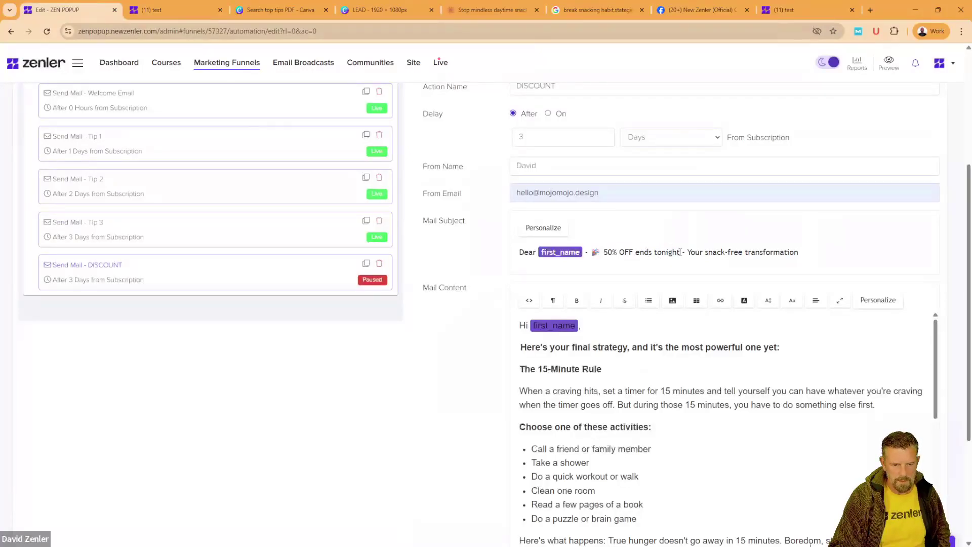
{"action": "key", "text": "BackSpace"}
{"action": "key", "text": "BackSpace"}
{"action": "key", "text": "BackSpace"}
{"action": "key", "text": "BackSpace"}
{"action": "key", "text": "BackSpace"}
{"action": "key", "text": "BackSpace"}
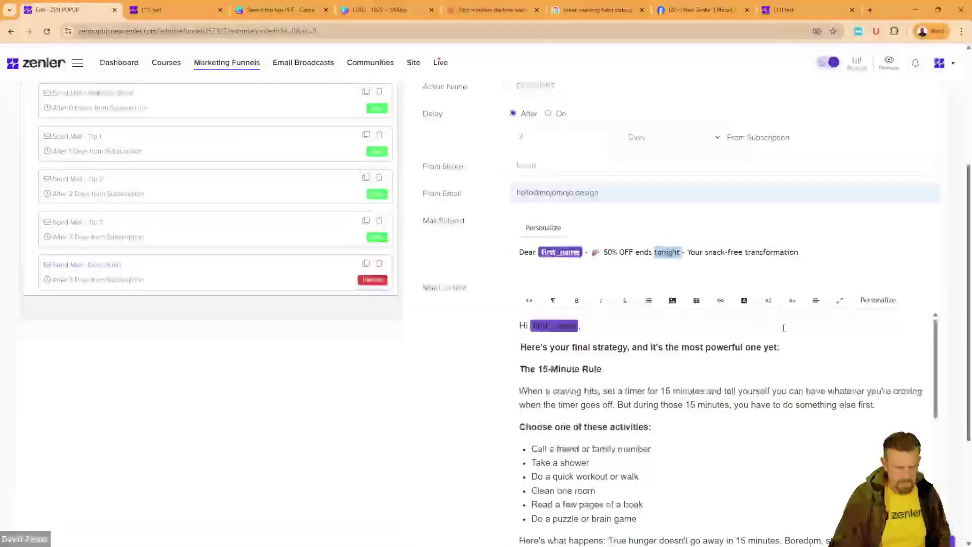
{"action": "type", "text": "in 25 ho"}
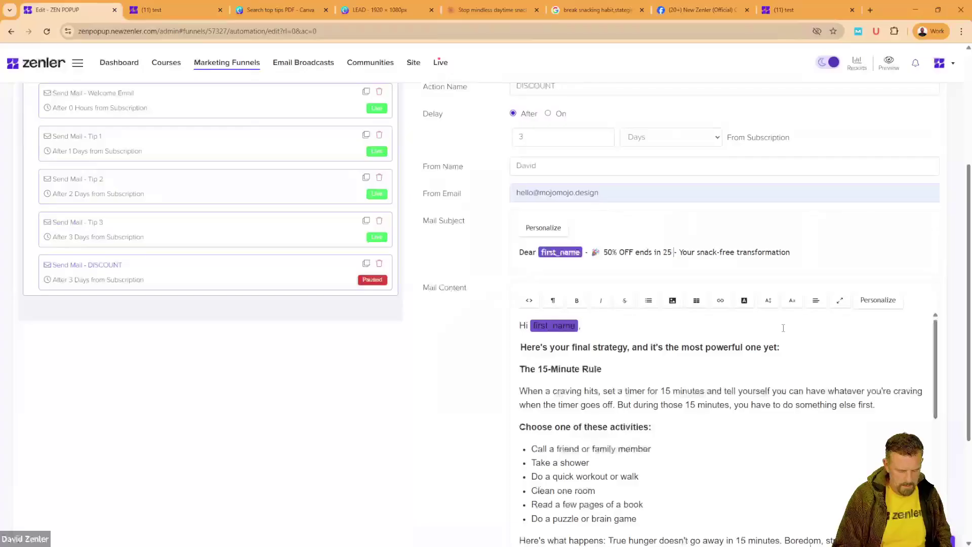
{"action": "type", "text": "urs"}
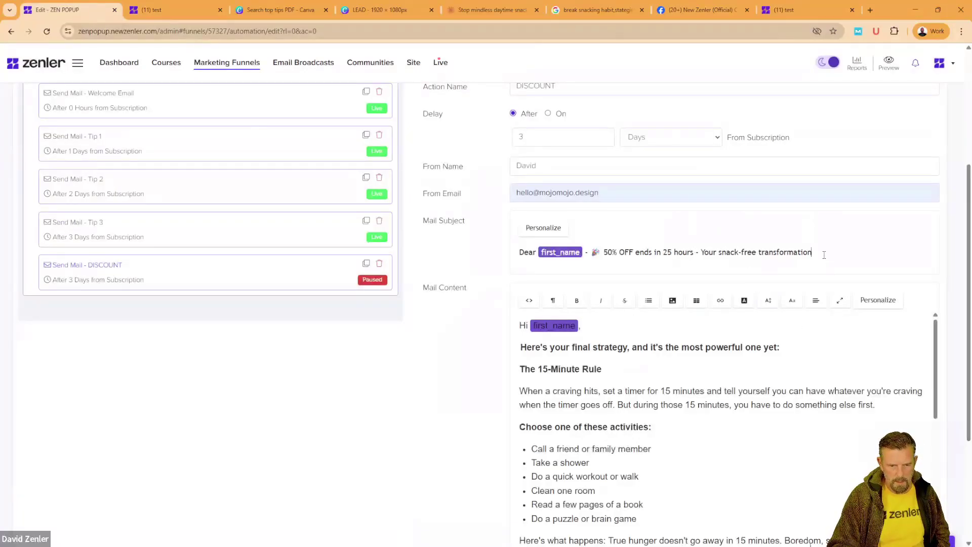
{"action": "left_click_drag", "start_coordinate": [824, 255], "coordinate": [703, 248]}
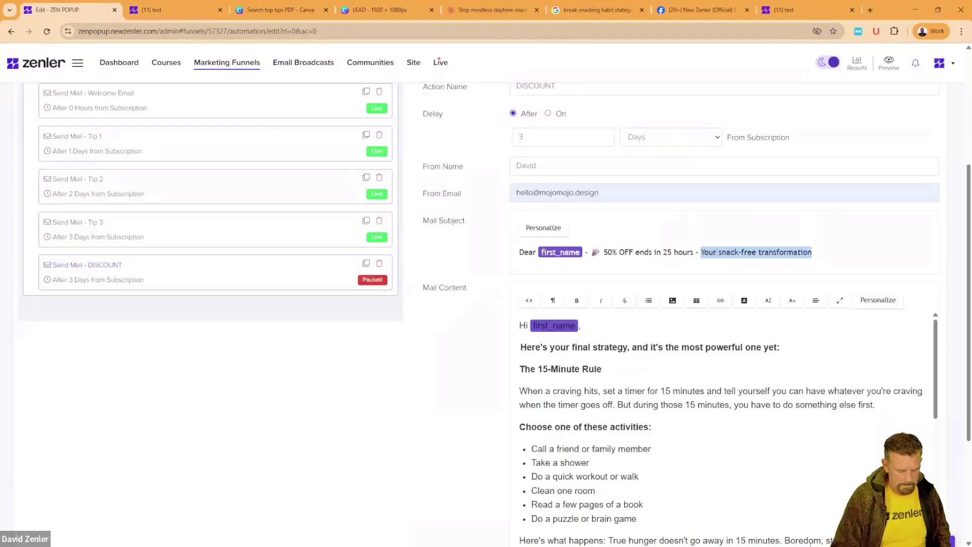
{"action": "type", "text": "Health"}
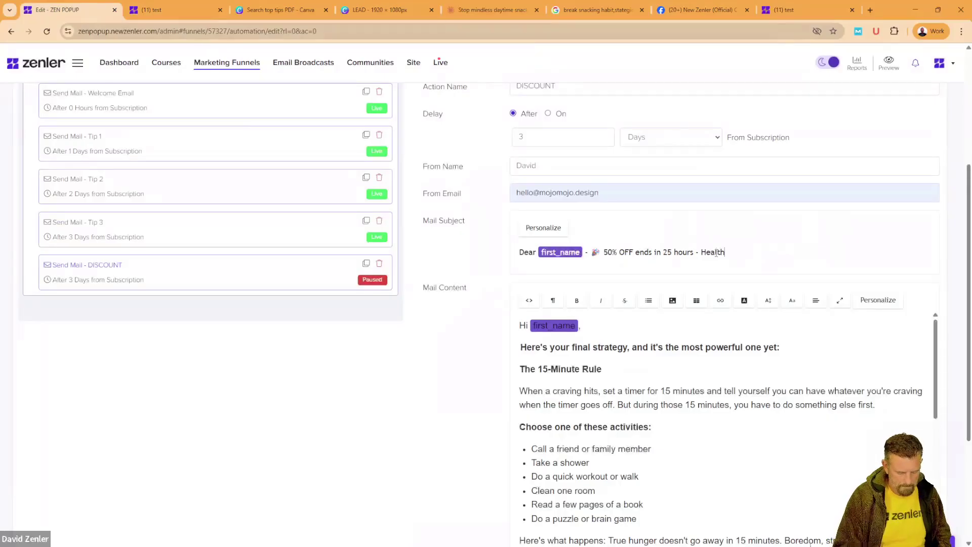
{"action": "type", "text": "y Lifestyle Course"}
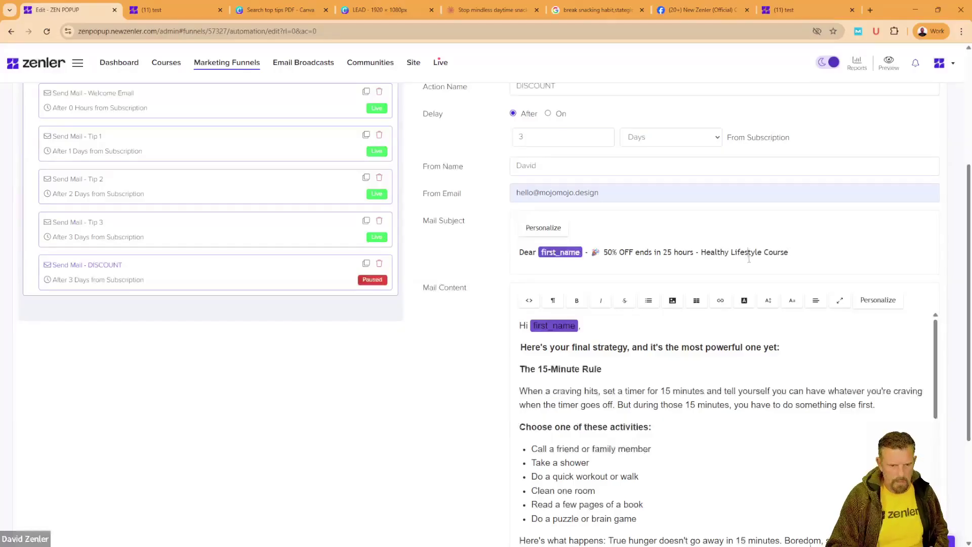
{"action": "left_click", "coordinate": [521, 10]}
Step: Copy Claude's Email 5 body text through the 'Get 50% OFF' line
{"action": "left_click", "coordinate": [227, 288]}
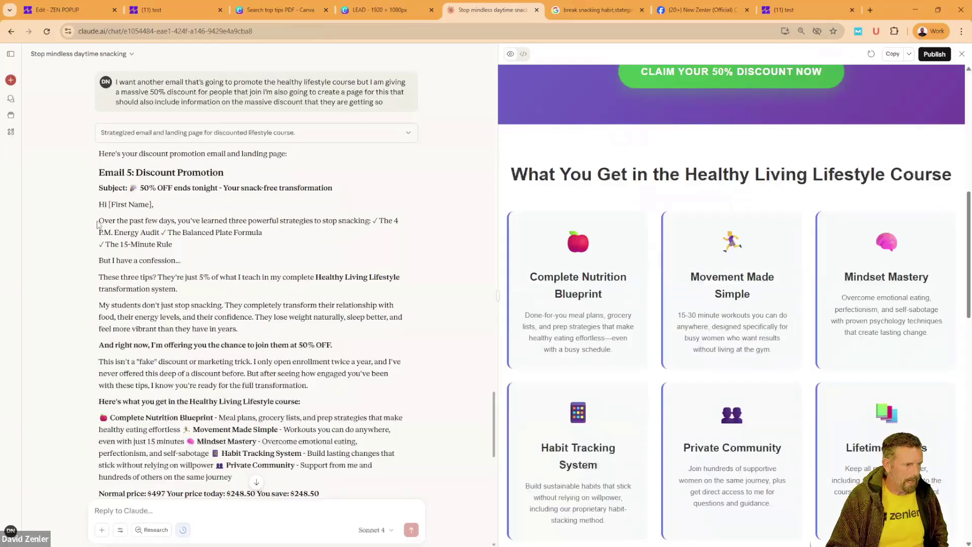
{"action": "left_click_drag", "start_coordinate": [99, 218], "coordinate": [206, 343]}
{"action": "scroll", "coordinate": [241, 331], "scroll_direction": "down", "scroll_amount": 3}
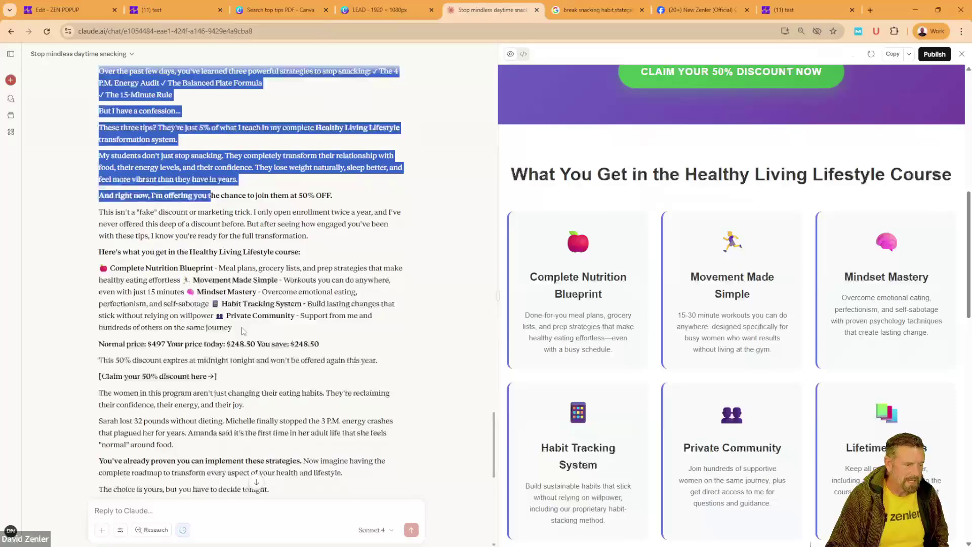
{"action": "scroll", "coordinate": [242, 328], "scroll_direction": "down", "scroll_amount": 3}
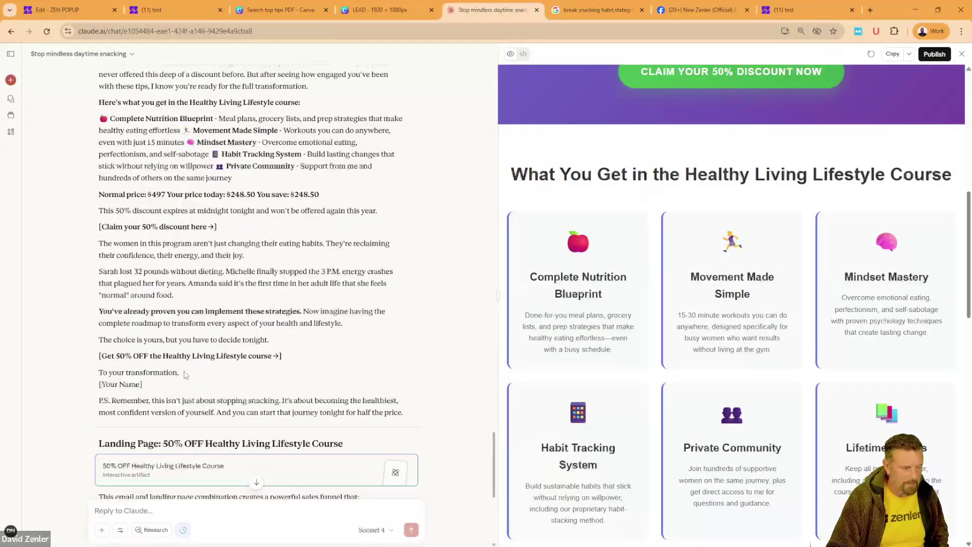
{"action": "left_click", "coordinate": [312, 355], "text": "shift"}
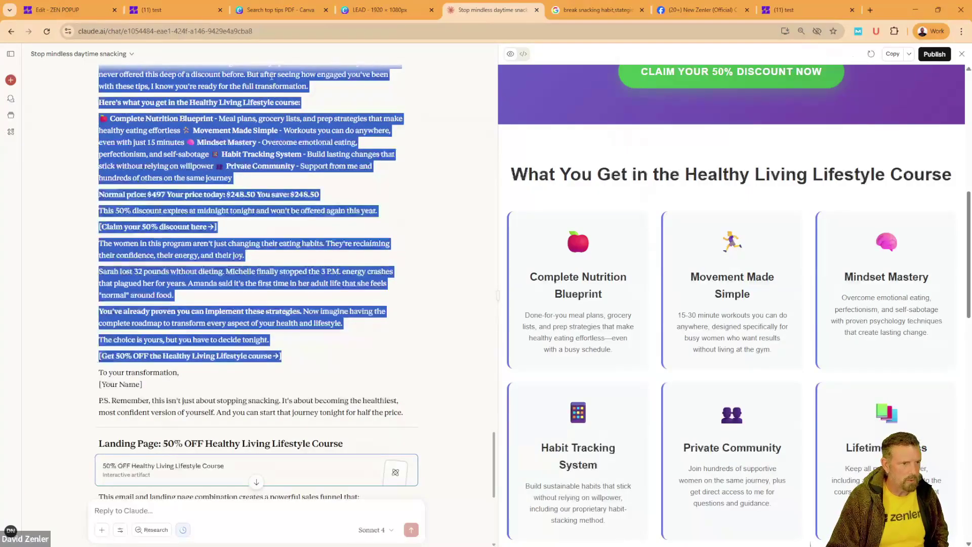
Step: Replace the old DISCOUNT email body with the pasted text and remove the blank line before the sign-off
{"action": "left_click", "coordinate": [58, 10]}
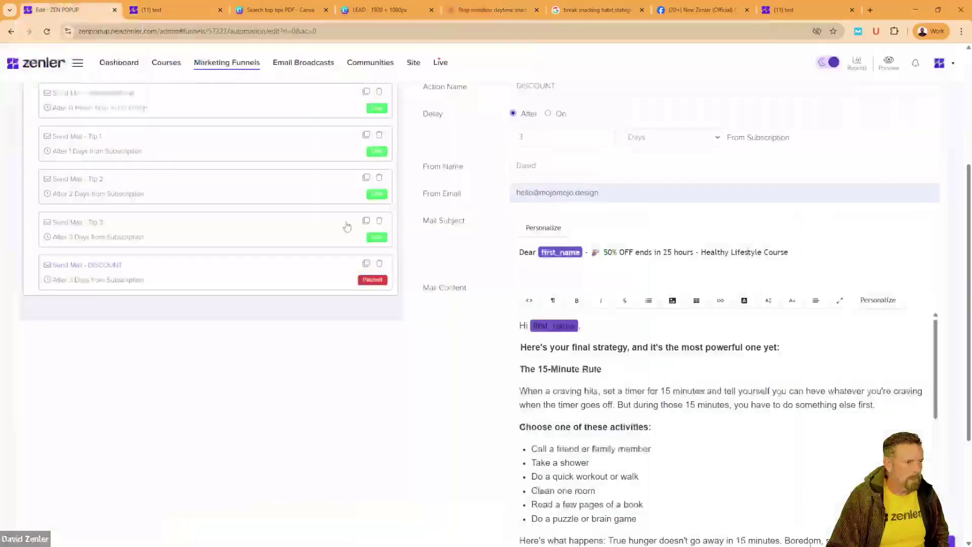
{"action": "left_click_drag", "start_coordinate": [521, 347], "coordinate": [582, 450]}
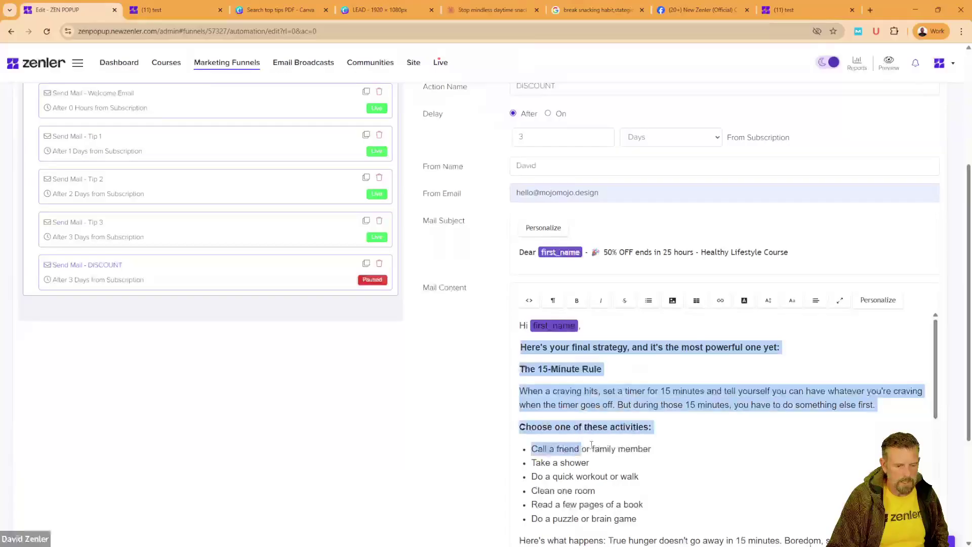
{"action": "scroll", "coordinate": [586, 431], "scroll_direction": "down", "scroll_amount": 10}
{"action": "scroll", "coordinate": [586, 431], "scroll_direction": "down", "scroll_amount": 2}
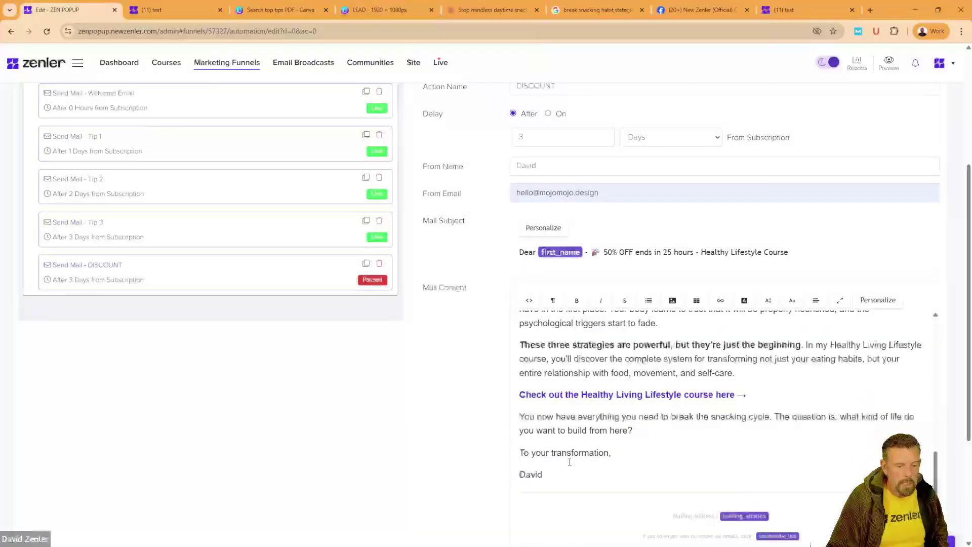
{"action": "left_click_drag", "start_coordinate": [648, 428], "coordinate": [520, 345]}
{"action": "key", "text": "ctrl+v"}
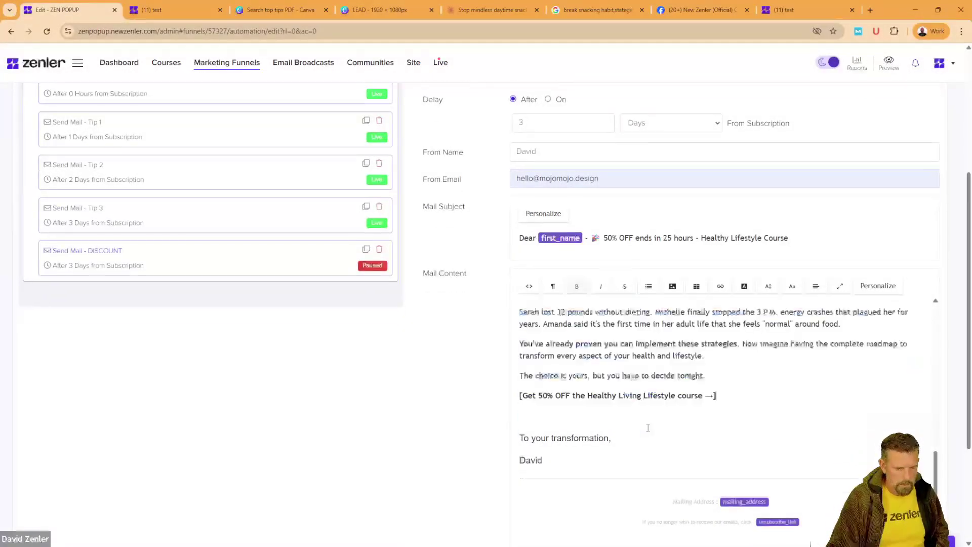
{"action": "left_click", "coordinate": [524, 433]}
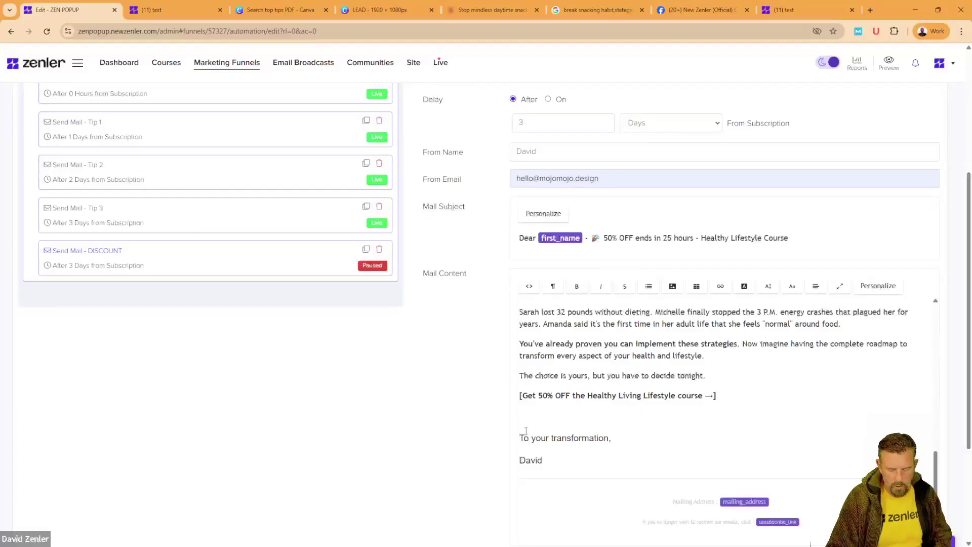
{"action": "key", "text": "BackSpace"}
{"action": "left_click_drag", "start_coordinate": [719, 424], "coordinate": [474, 339]}
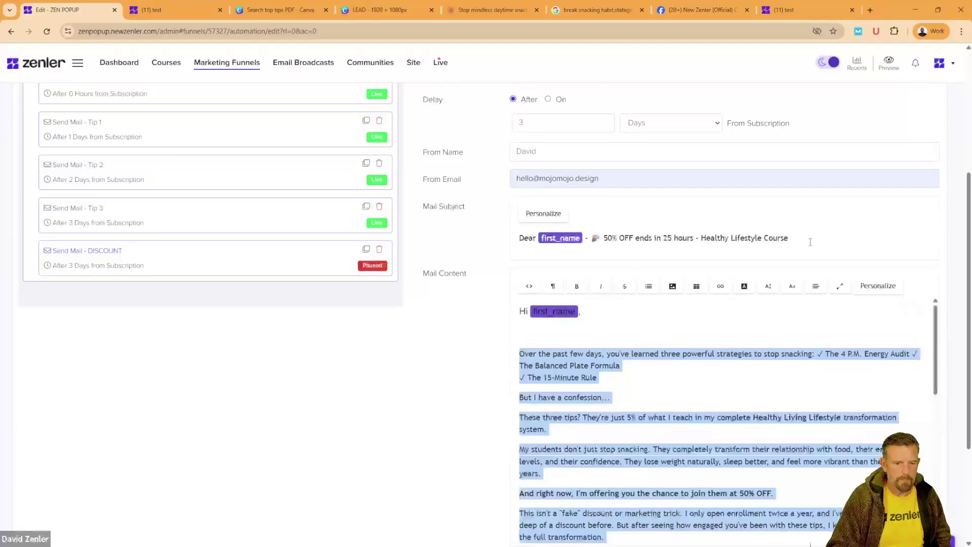
Step: Set the selected email body to 16px Arial
{"action": "left_click", "coordinate": [770, 287]}
{"action": "left_click", "coordinate": [771, 304]}
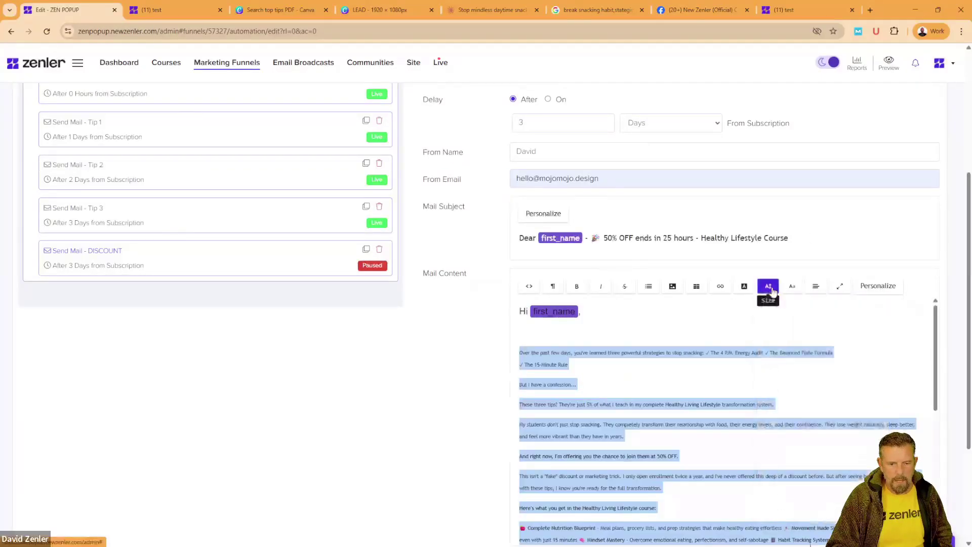
{"action": "left_click", "coordinate": [769, 287]}
{"action": "left_click", "coordinate": [769, 395]}
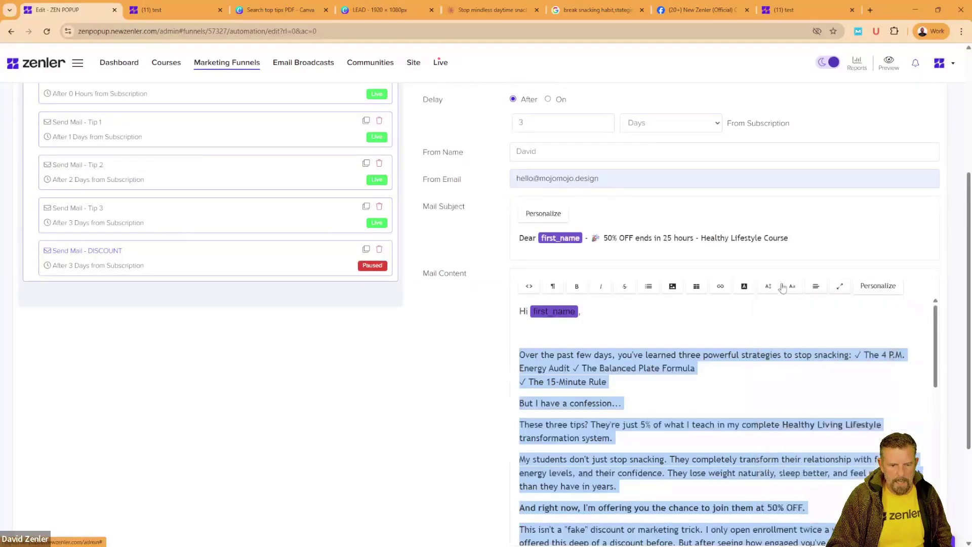
{"action": "left_click", "coordinate": [793, 287]}
{"action": "left_click", "coordinate": [793, 324]}
{"action": "left_click", "coordinate": [793, 287]}
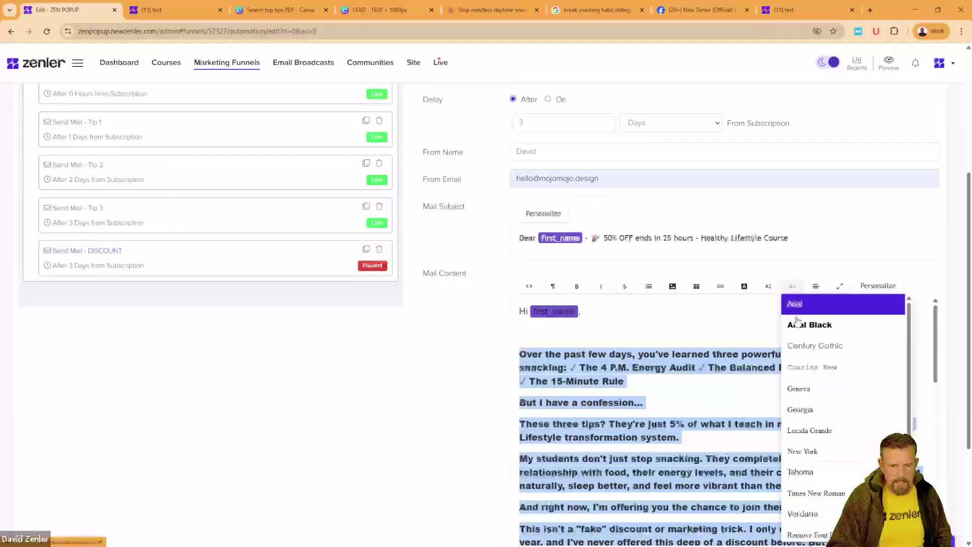
{"action": "left_click", "coordinate": [795, 304]}
Step: Delete the empty line after the greeting and select the 'And right now… 50% OFF' sentence
{"action": "left_click", "coordinate": [535, 358]}
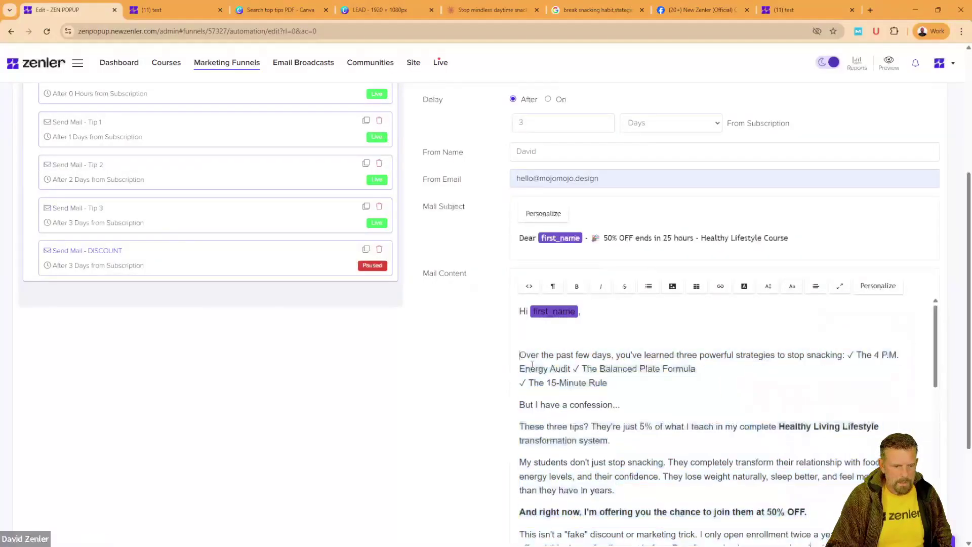
{"action": "key", "text": "BackSpace"}
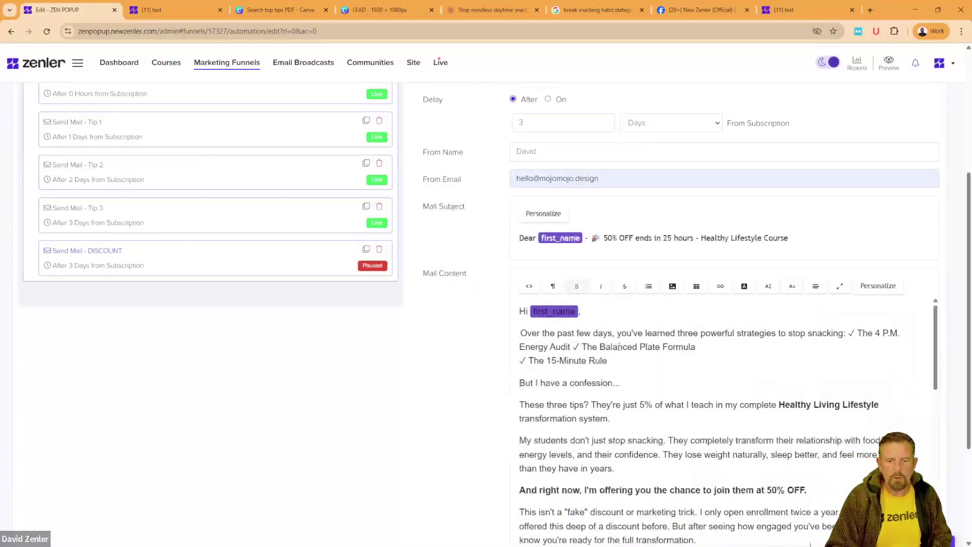
{"action": "left_click_drag", "start_coordinate": [601, 347], "coordinate": [664, 405]}
{"action": "scroll", "coordinate": [731, 386], "scroll_direction": "down", "scroll_amount": 3}
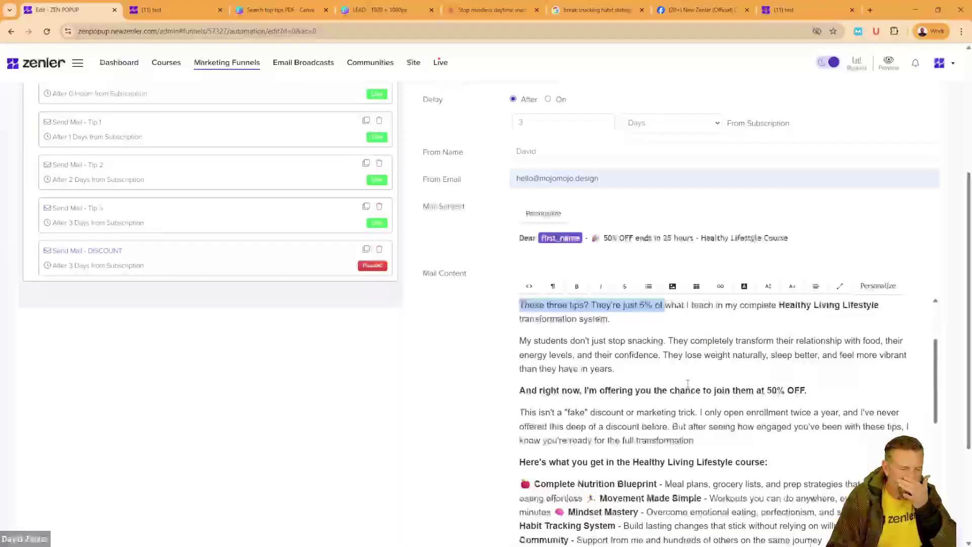
{"action": "scroll", "coordinate": [688, 383], "scroll_direction": "down", "scroll_amount": 3}
{"action": "scroll", "coordinate": [690, 368], "scroll_direction": "up", "scroll_amount": 2}
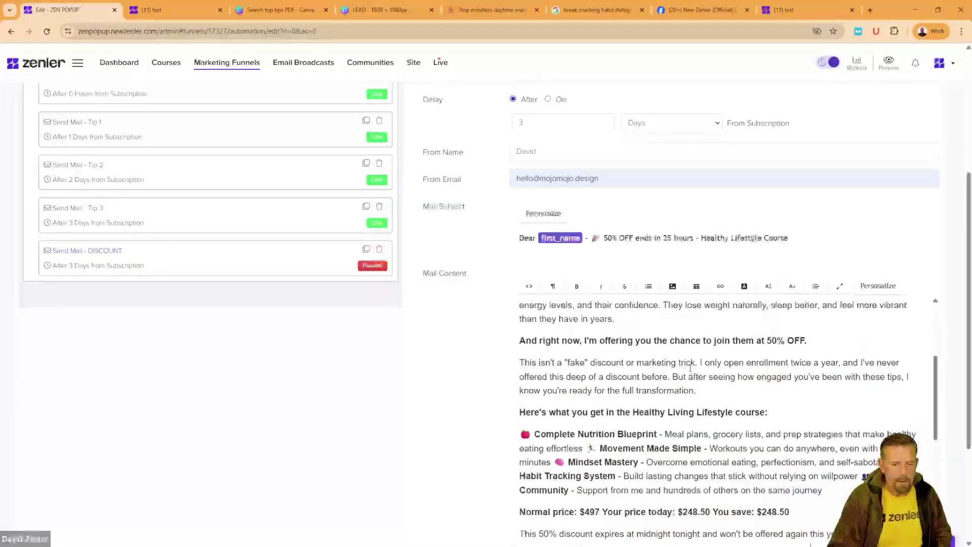
{"action": "left_click_drag", "start_coordinate": [809, 340], "coordinate": [538, 340]}
{"action": "left_click", "coordinate": [814, 342]}
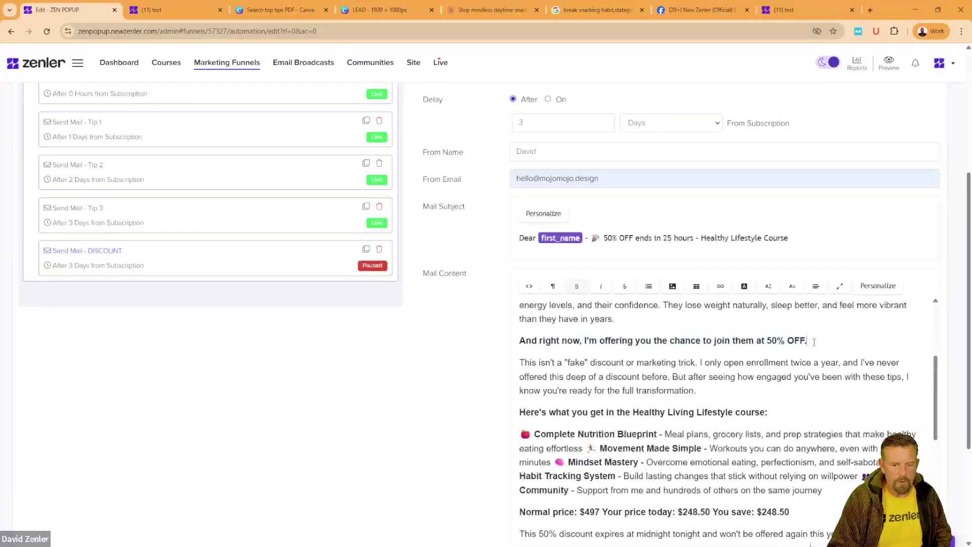
{"action": "left_click_drag", "start_coordinate": [814, 342], "coordinate": [518, 348]}
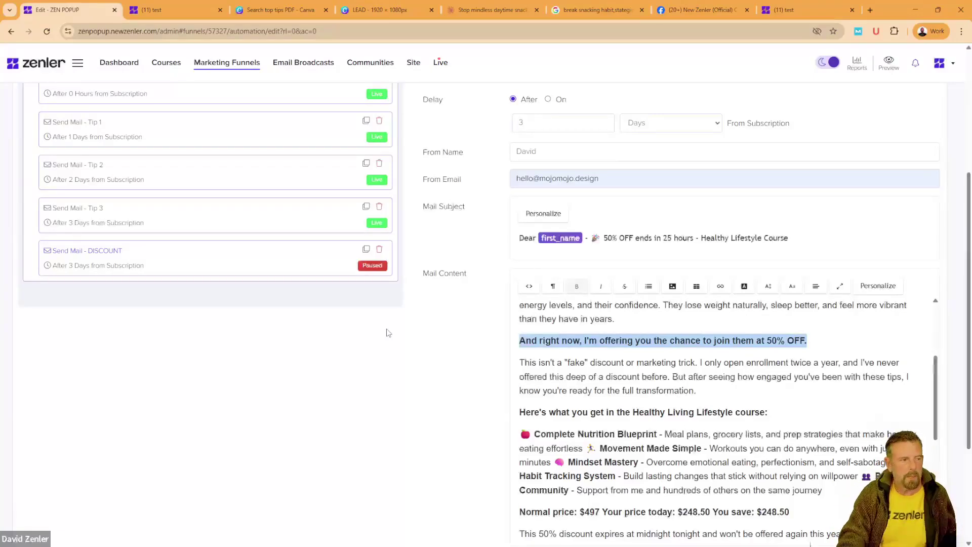
{"action": "scroll", "coordinate": [421, 374], "scroll_direction": "up", "scroll_amount": 4}
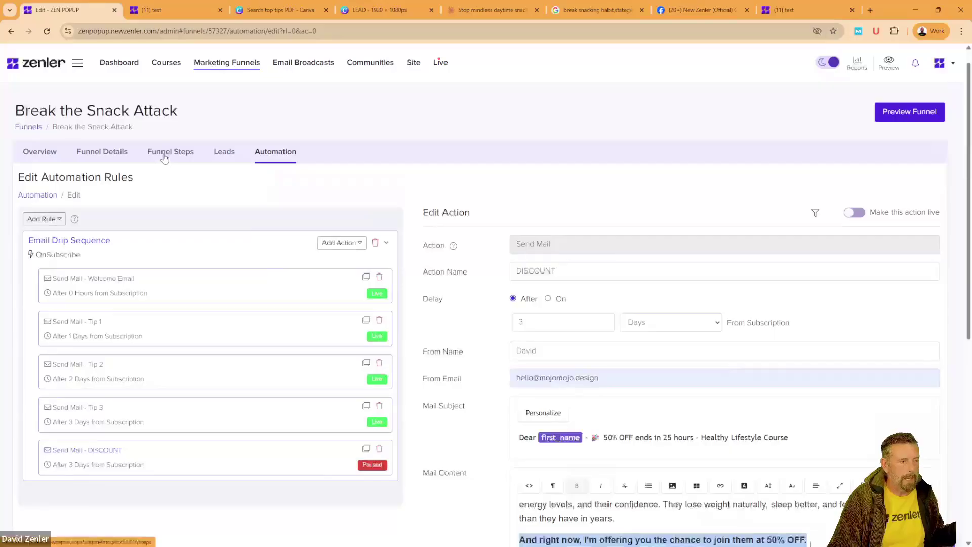
Step: From Funnel Steps in a new tab, copy the healthy-lifestyle sales page URL and preview it
{"action": "right_click", "coordinate": [164, 158]}
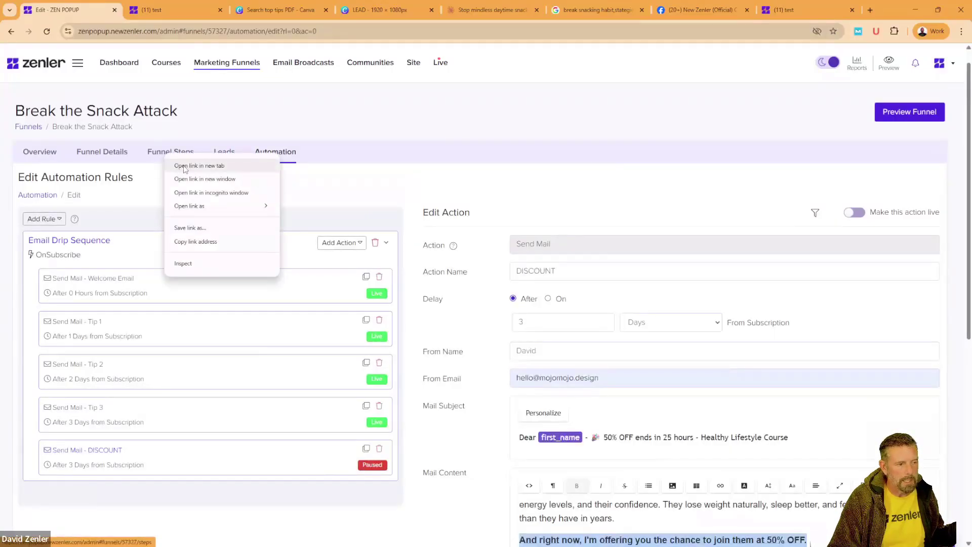
{"action": "left_click", "coordinate": [186, 167]}
{"action": "left_click", "coordinate": [178, 12]}
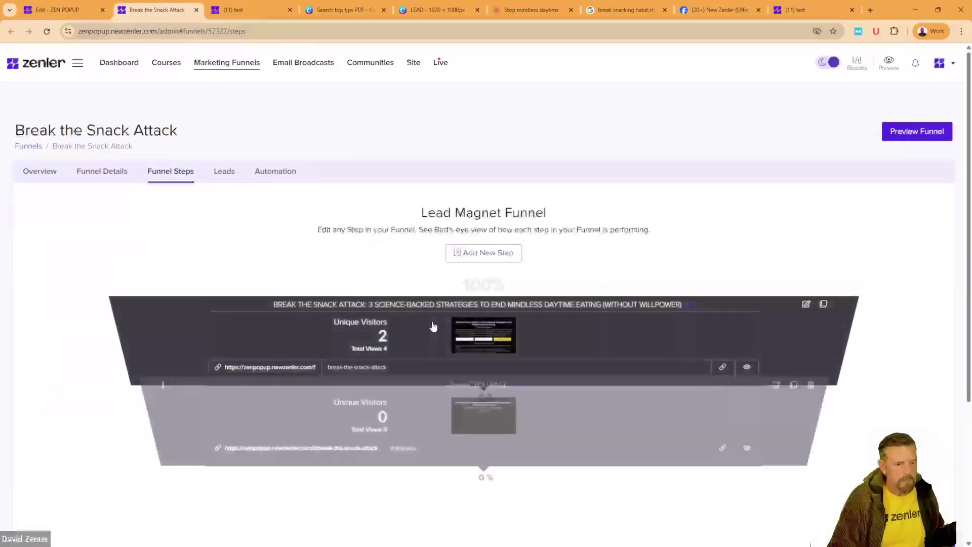
{"action": "scroll", "coordinate": [433, 327], "scroll_direction": "down", "scroll_amount": 4}
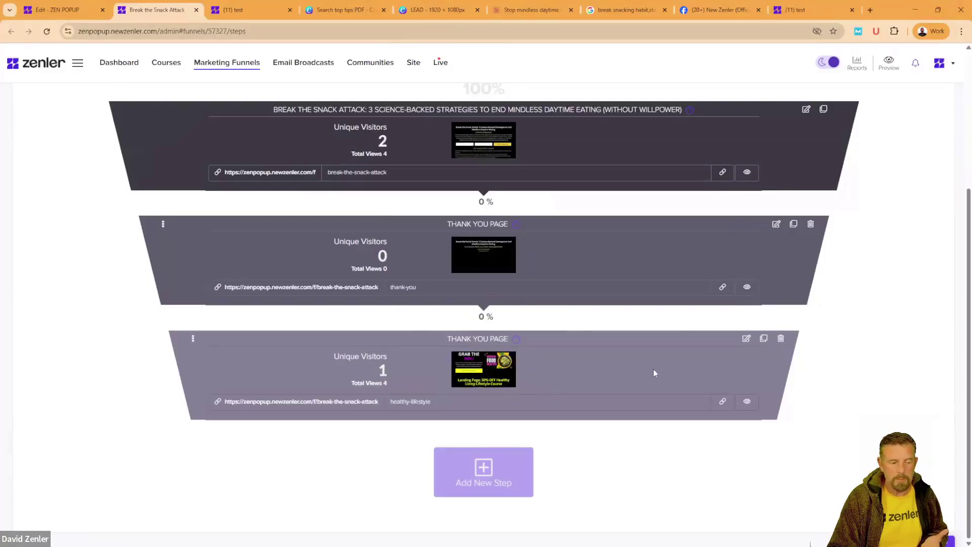
{"action": "left_click", "coordinate": [722, 405]}
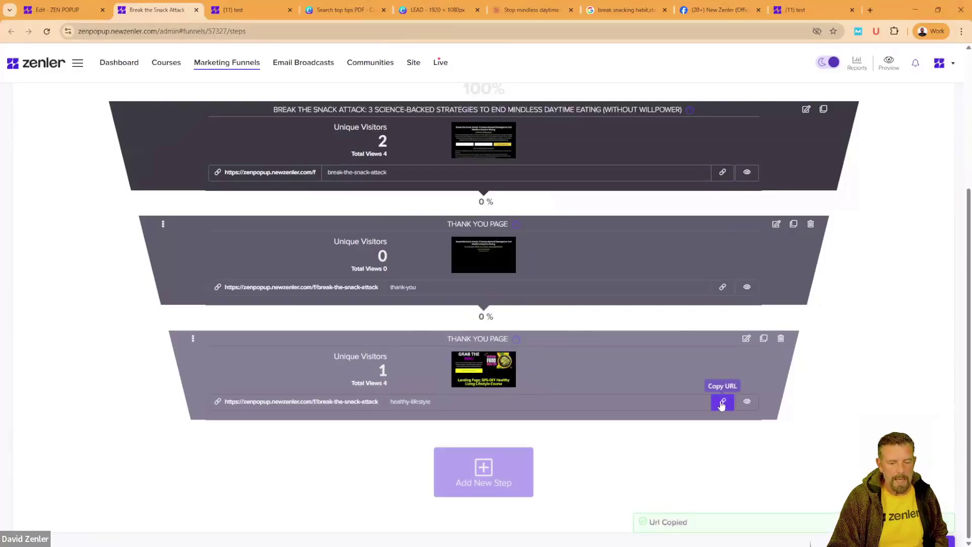
{"action": "left_click", "coordinate": [723, 403]}
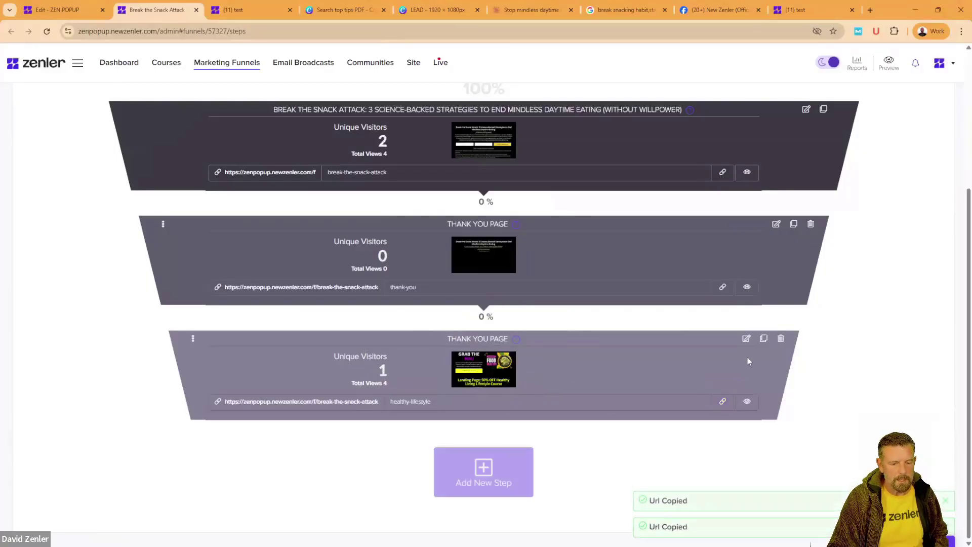
{"action": "left_click", "coordinate": [747, 401]}
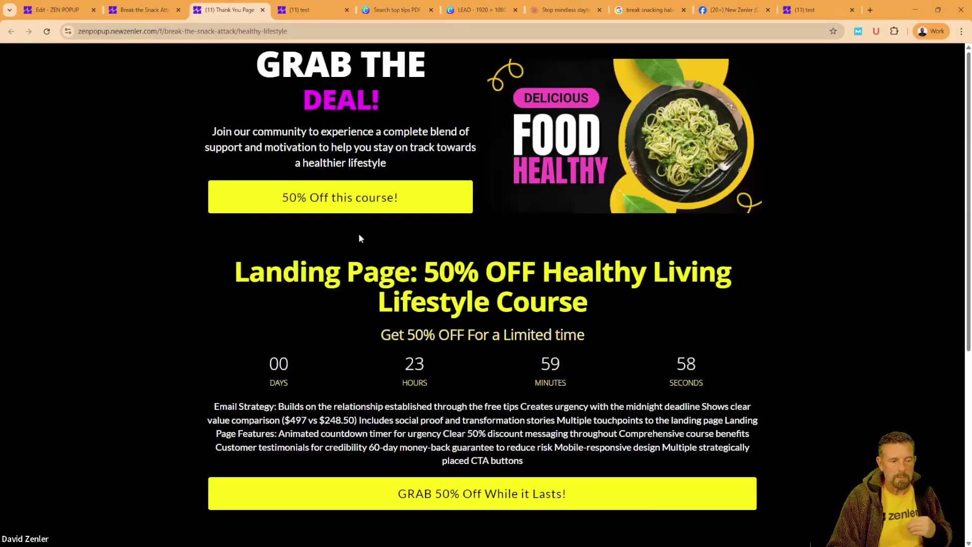
Step: Review the 50% OFF Healthy Living landing page and its address, then return to the DISCOUNT email
{"action": "scroll", "coordinate": [537, 275], "scroll_direction": "down", "scroll_amount": 4}
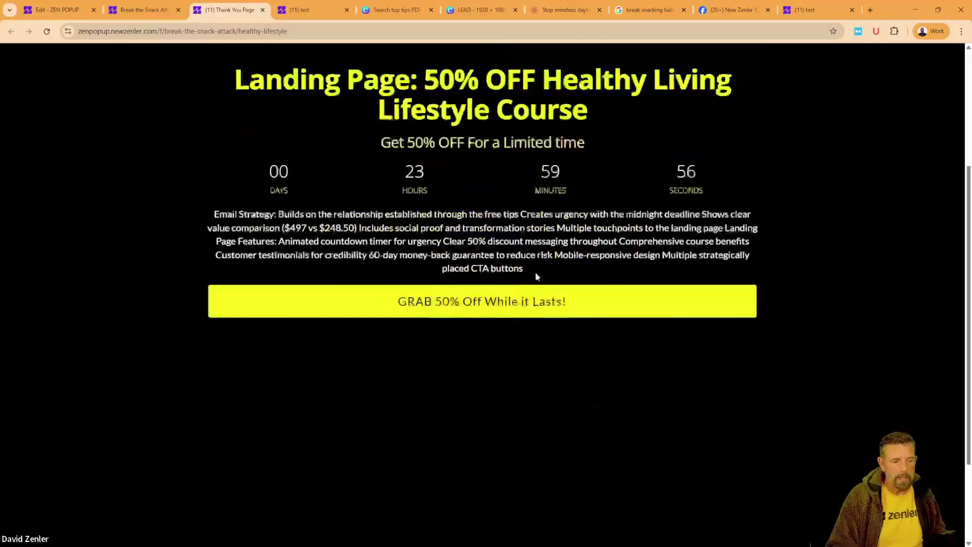
{"action": "scroll", "coordinate": [537, 276], "scroll_direction": "up", "scroll_amount": 4}
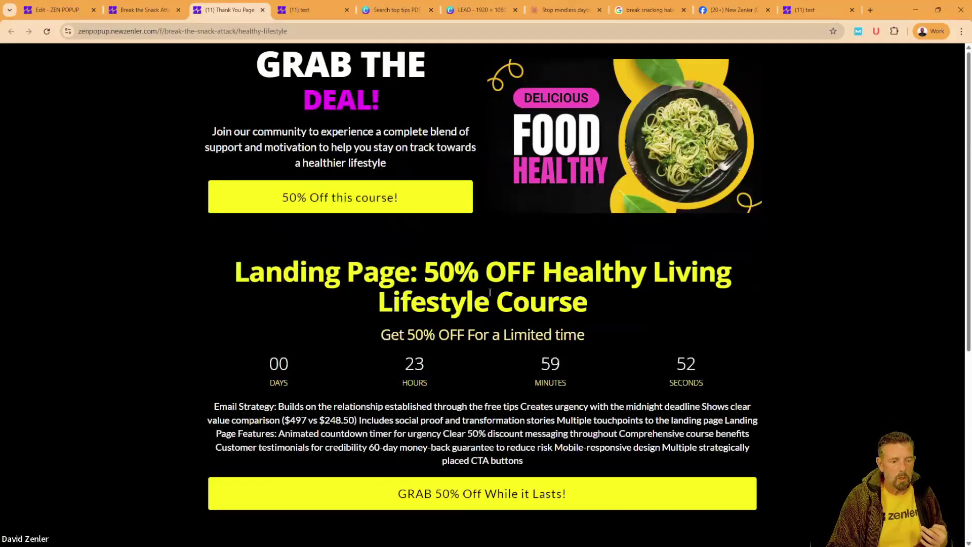
{"action": "scroll", "coordinate": [529, 294], "scroll_direction": "down", "scroll_amount": 2}
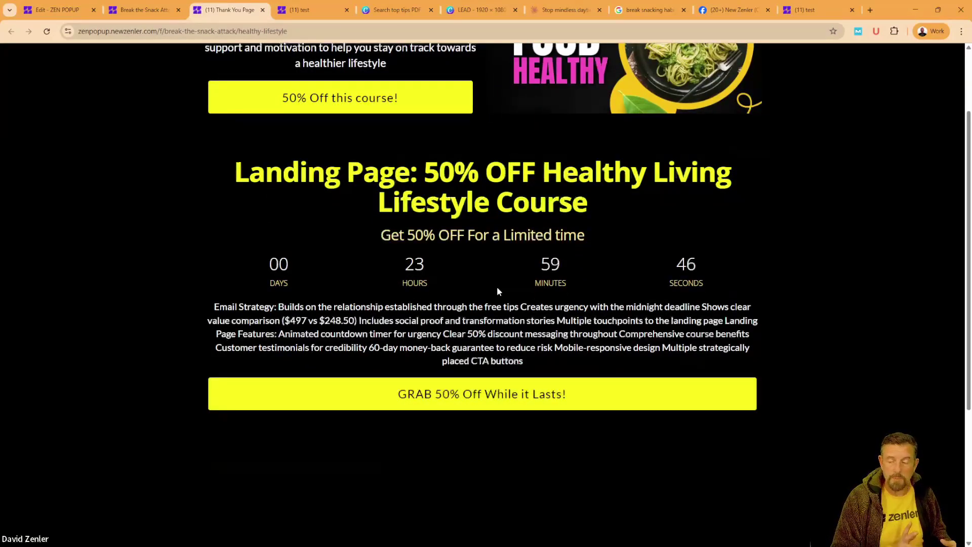
{"action": "scroll", "coordinate": [497, 287], "scroll_direction": "up", "scroll_amount": 2}
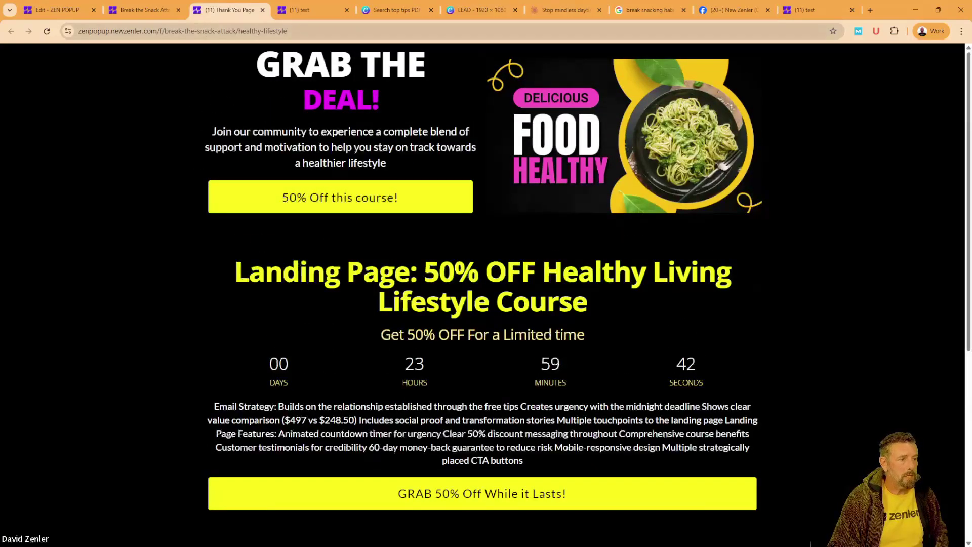
{"action": "left_click", "coordinate": [198, 32]}
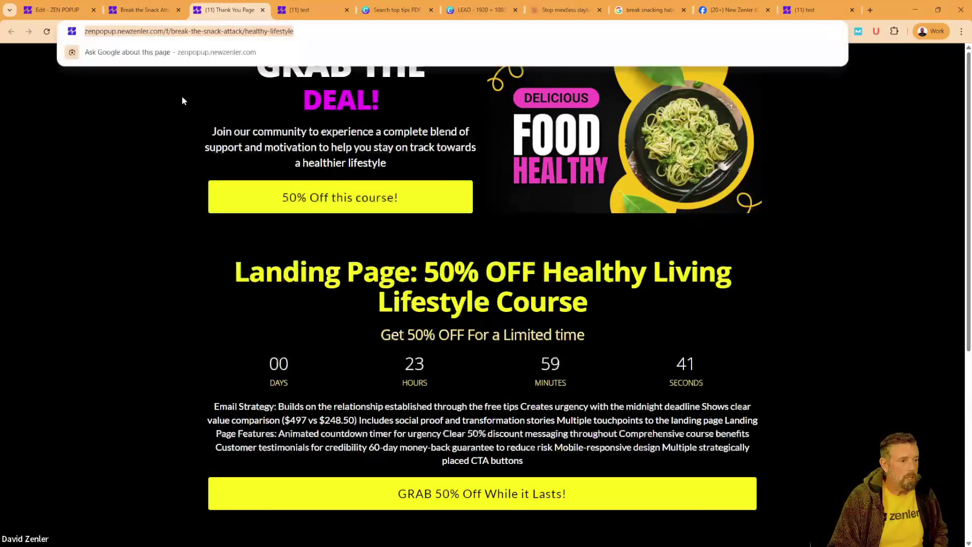
{"action": "left_click", "coordinate": [183, 154]}
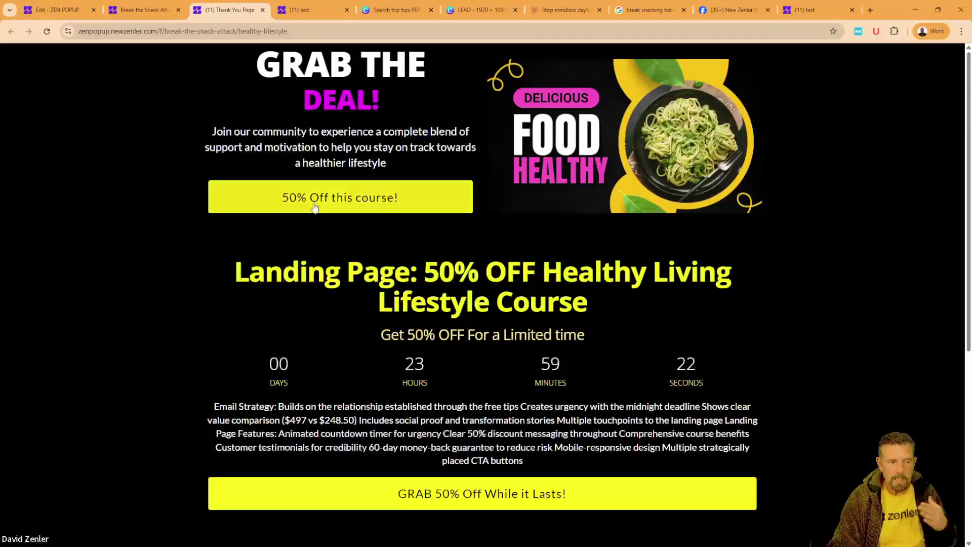
{"action": "left_click_drag", "start_coordinate": [390, 163], "coordinate": [323, 162]}
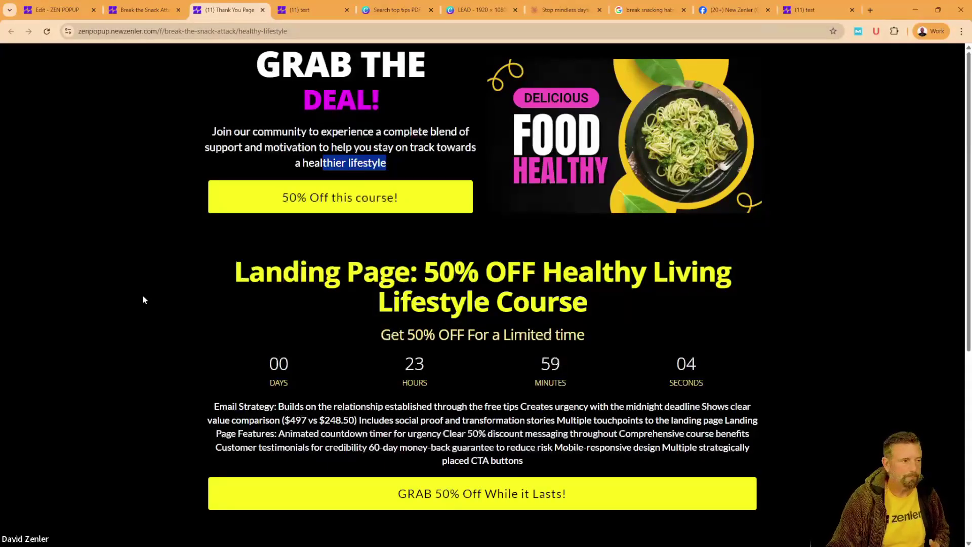
{"action": "left_click", "coordinate": [74, 12]}
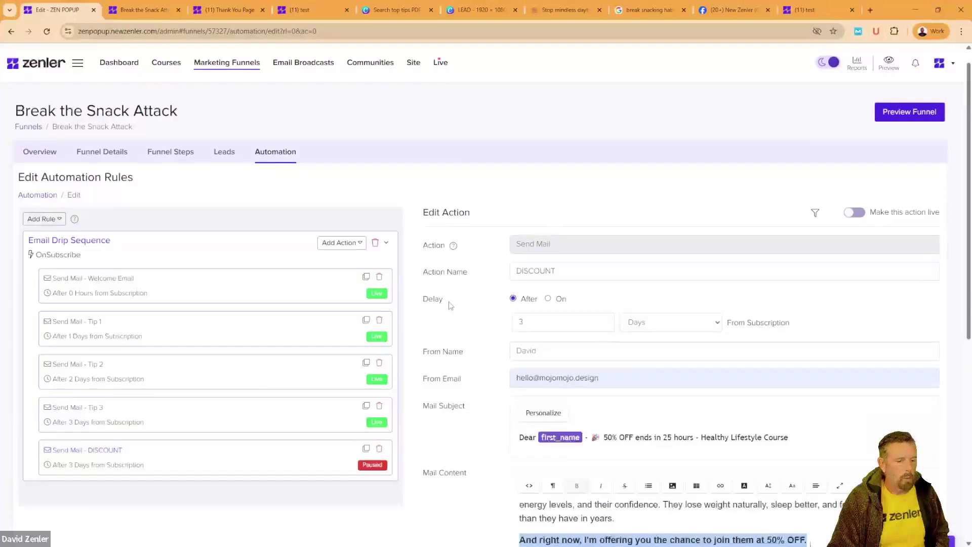
Step: Link the 'And right now… 50% OFF' sentence to the pasted course sales page URL
{"action": "scroll", "coordinate": [451, 305], "scroll_direction": "down", "scroll_amount": 5}
{"action": "left_click", "coordinate": [701, 290]}
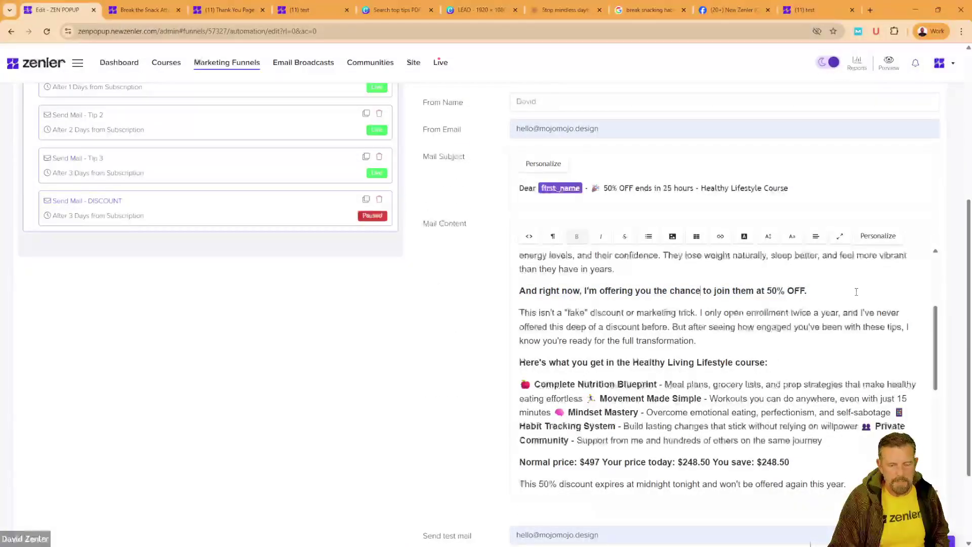
{"action": "left_click_drag", "start_coordinate": [857, 293], "coordinate": [519, 290]}
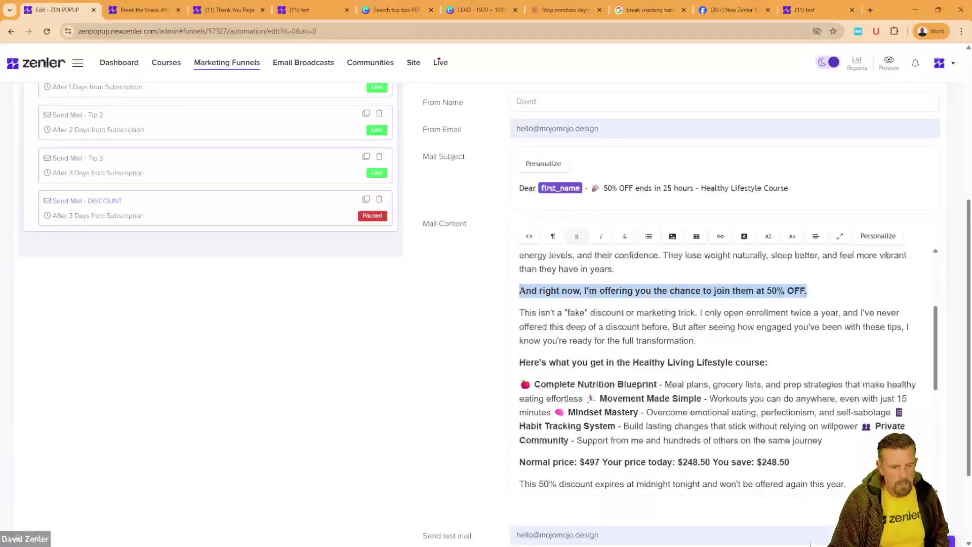
{"action": "left_click", "coordinate": [720, 236]}
{"action": "left_click", "coordinate": [733, 254]}
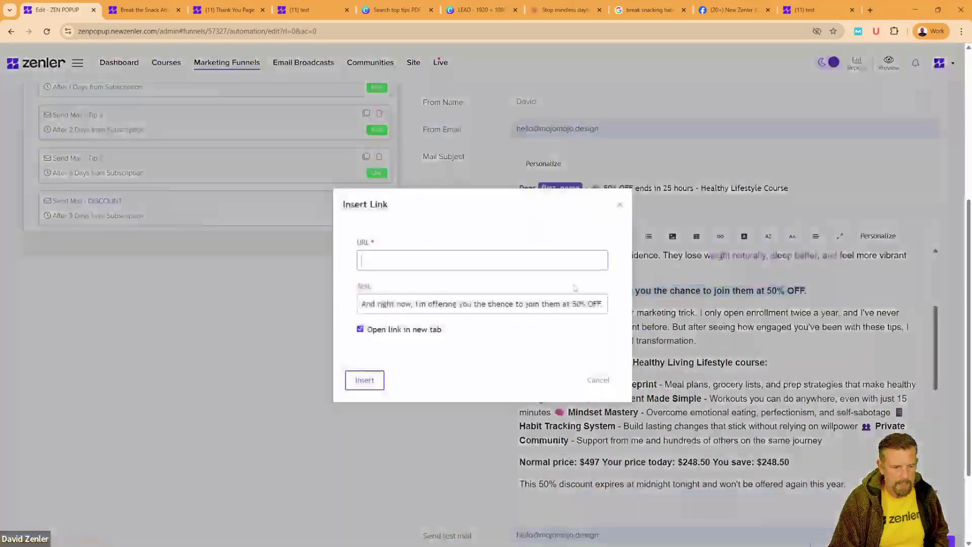
{"action": "key", "text": "ctrl+v"}
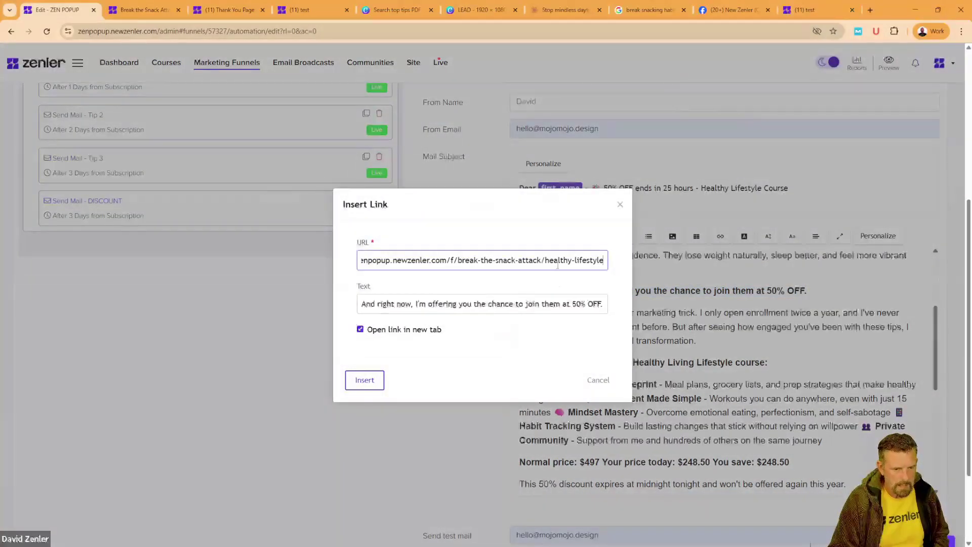
{"action": "left_click_drag", "start_coordinate": [557, 264], "coordinate": [349, 259]}
{"action": "left_click", "coordinate": [605, 261]}
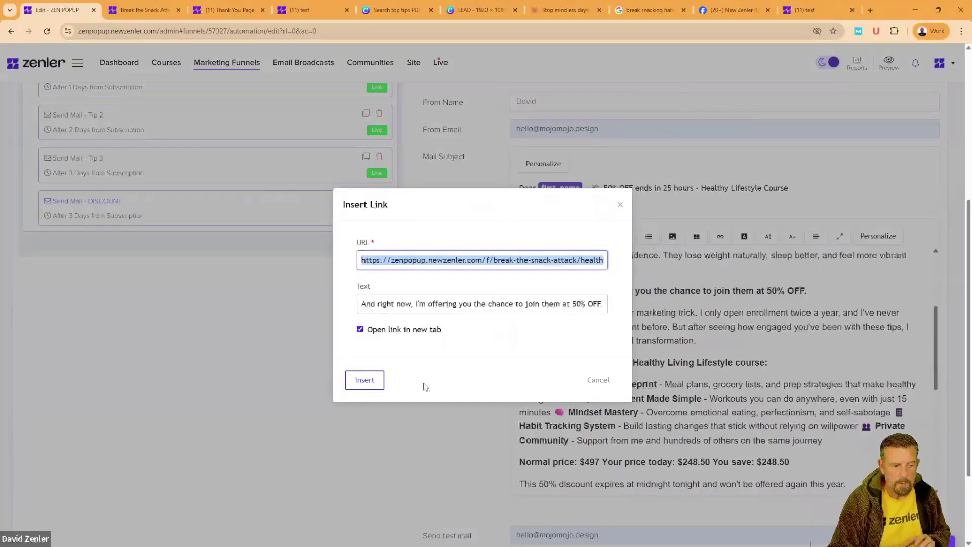
Step: Apply the offer link, then change the price line to $100 normal, $50 today, 50% saved
{"action": "left_click", "coordinate": [365, 384]}
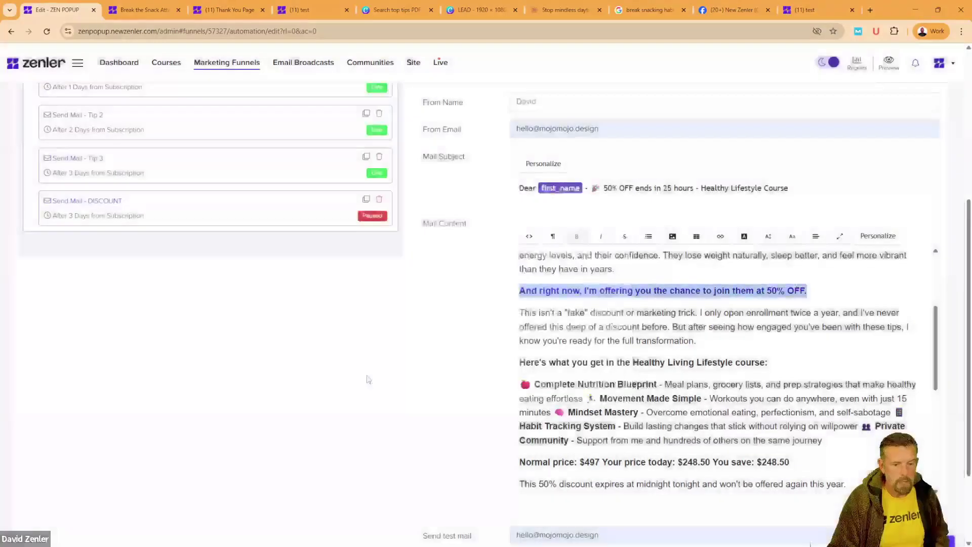
{"action": "scroll", "coordinate": [710, 408], "scroll_direction": "down", "scroll_amount": 3}
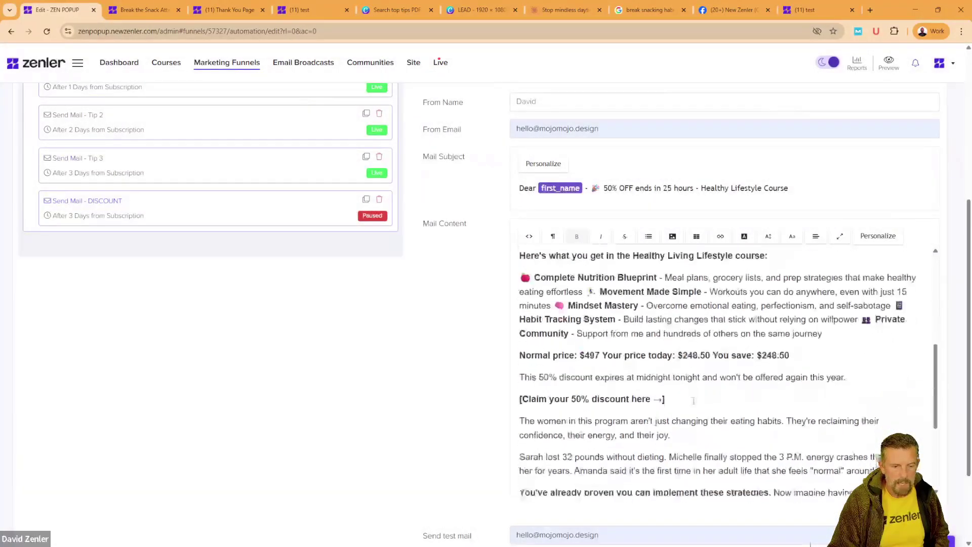
{"action": "left_click_drag", "start_coordinate": [806, 312], "coordinate": [600, 312]}
{"action": "type", "text": "100"}
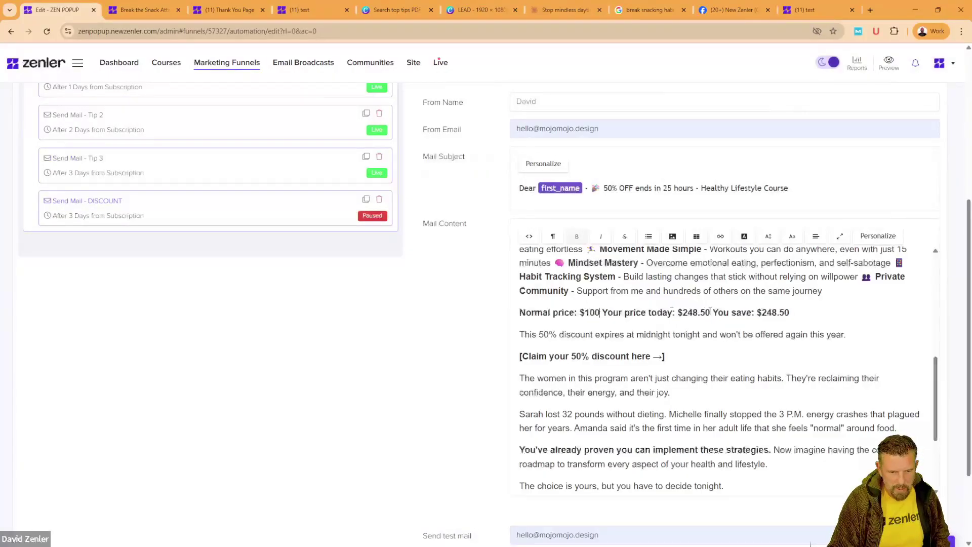
{"action": "left_click_drag", "start_coordinate": [711, 313], "coordinate": [684, 312]}
{"action": "type", "text": "50"}
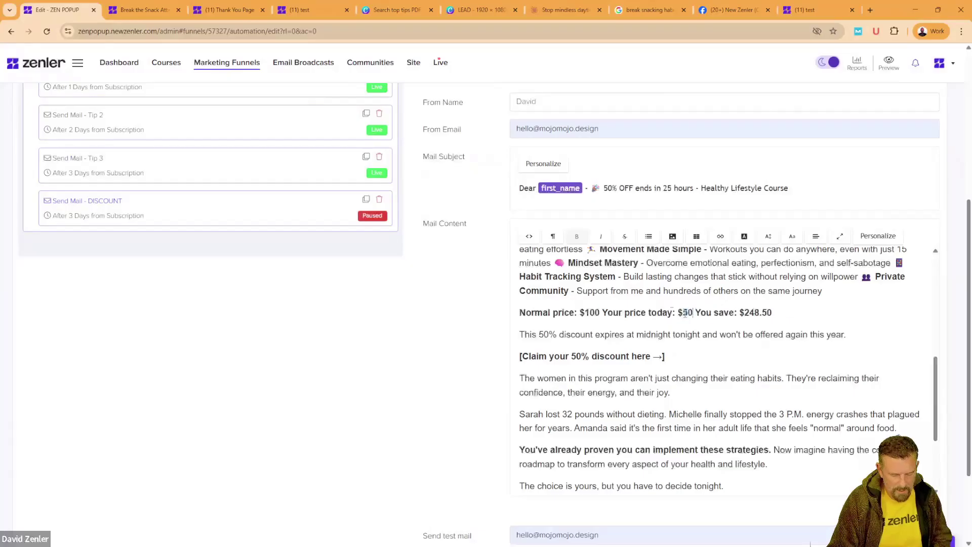
{"action": "left_click_drag", "start_coordinate": [786, 313], "coordinate": [741, 313]}
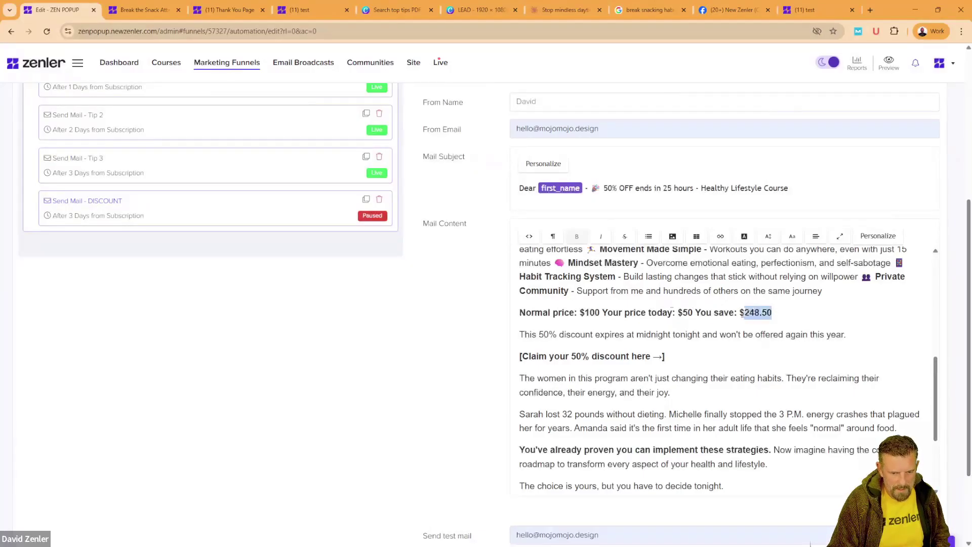
{"action": "type", "text": "50%"}
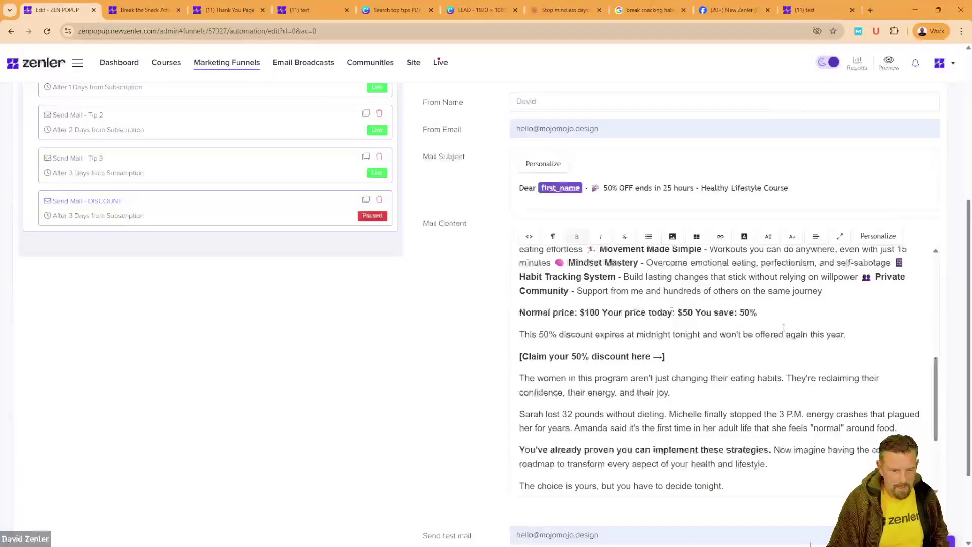
{"action": "left_click_drag", "start_coordinate": [758, 312], "coordinate": [517, 314]}
Step: Link the price line to the course page URL
{"action": "left_click", "coordinate": [720, 237]}
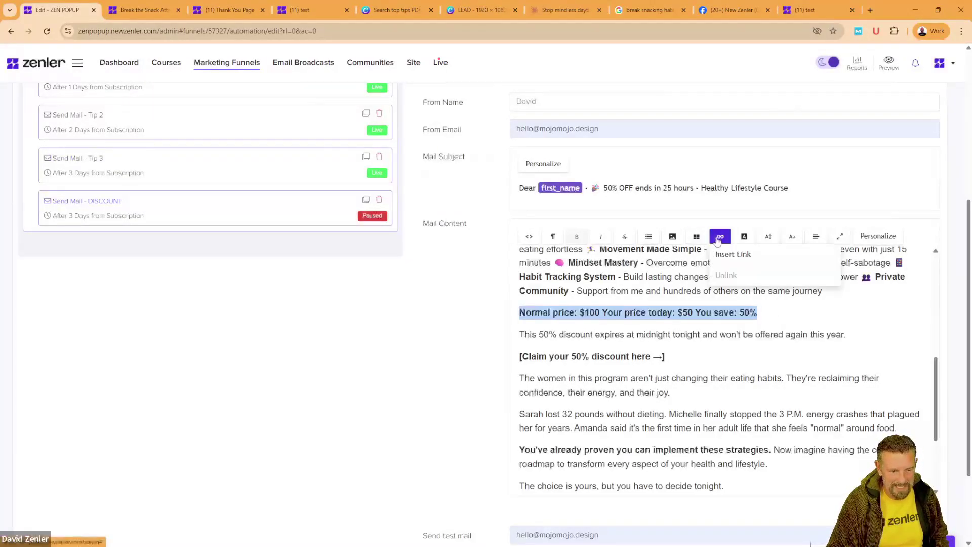
{"action": "left_click", "coordinate": [768, 256]}
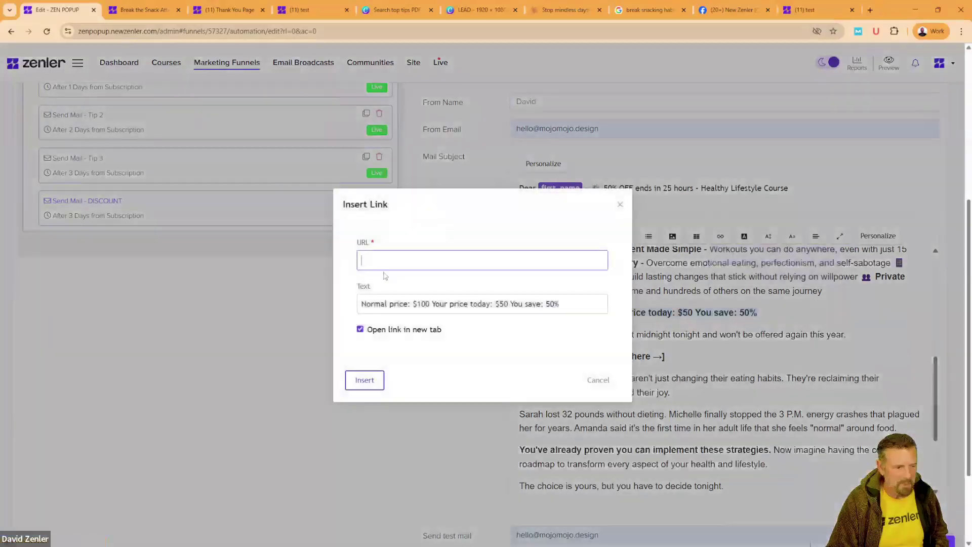
{"action": "type", "text": "https://zenpopup.newzenler.com/f/break-the-snack-attack/healthy-lifestyle"}
{"action": "left_click", "coordinate": [365, 380]}
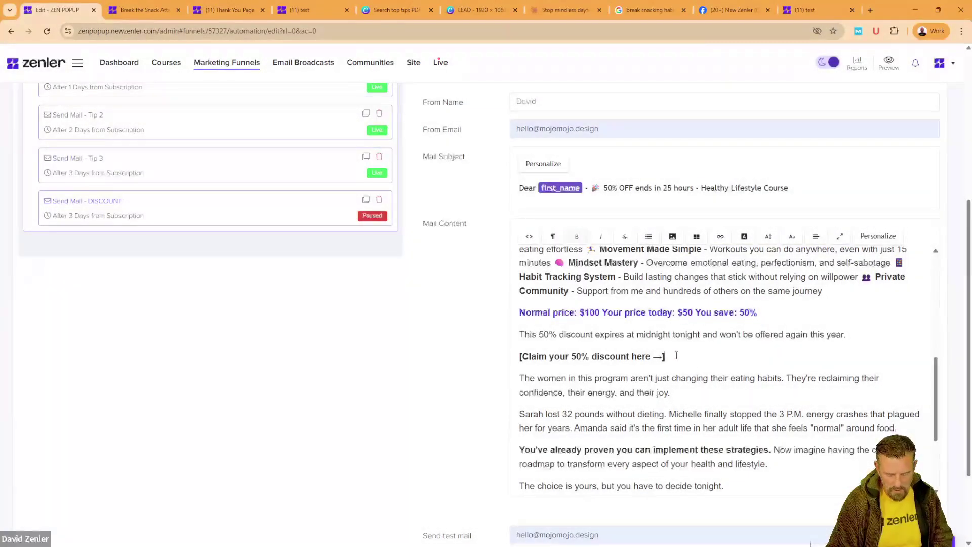
Step: Remove the claim line's bracket and link that line to the course page URL
{"action": "left_click", "coordinate": [520, 357]}
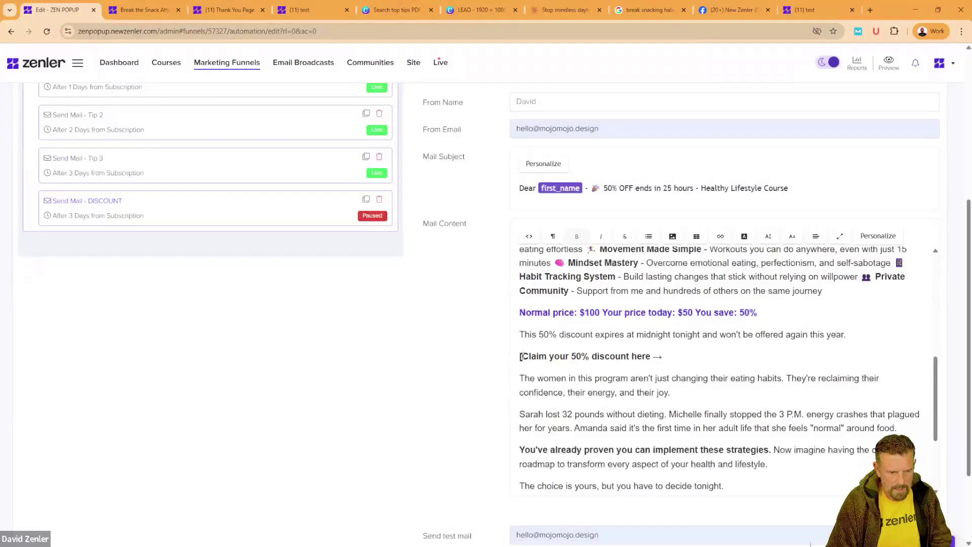
{"action": "key", "text": "BackSpace"}
{"action": "left_click_drag", "start_coordinate": [651, 357], "coordinate": [536, 338]}
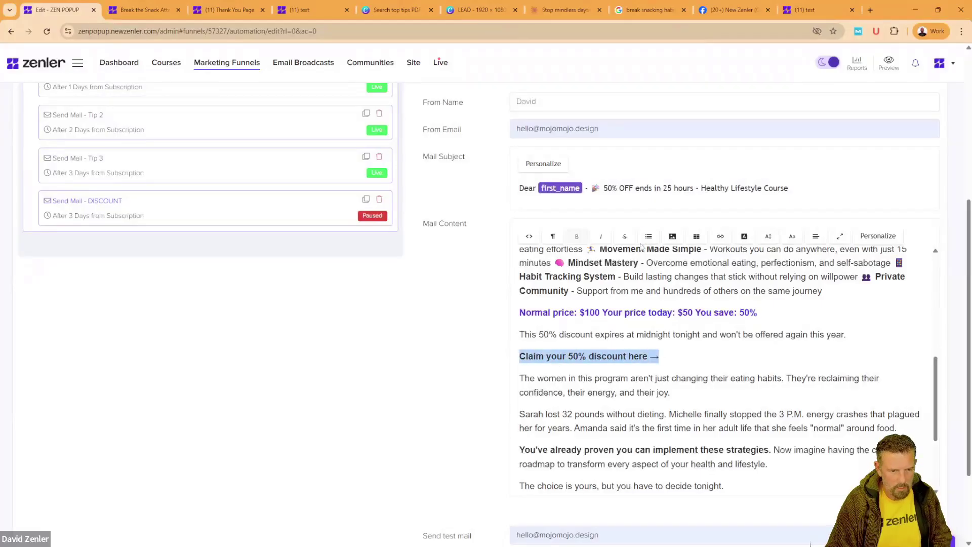
{"action": "left_click", "coordinate": [720, 237]}
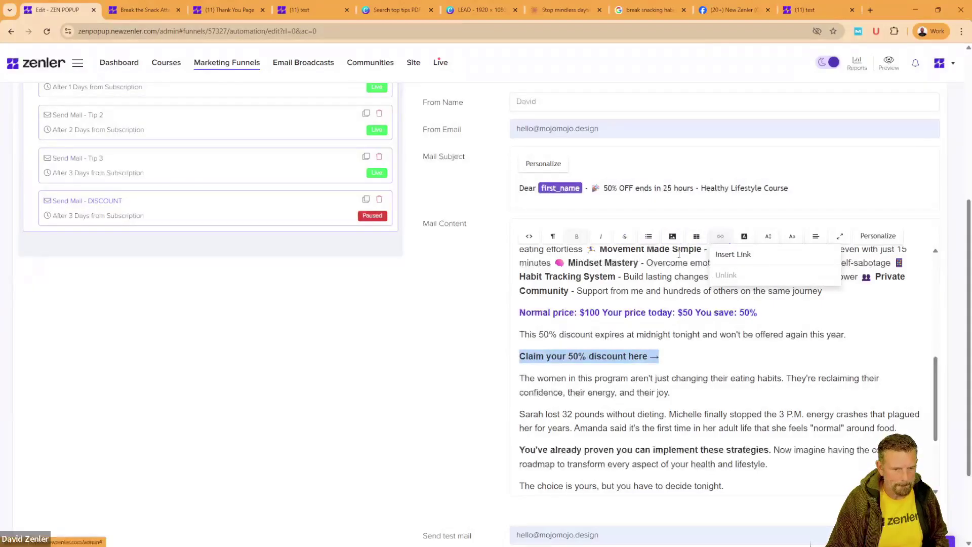
{"action": "left_click", "coordinate": [767, 256]}
{"action": "type", "text": "https://zenpopup.newzenler.com/f/break-the-snack-attack/healthy-lifestyle"}
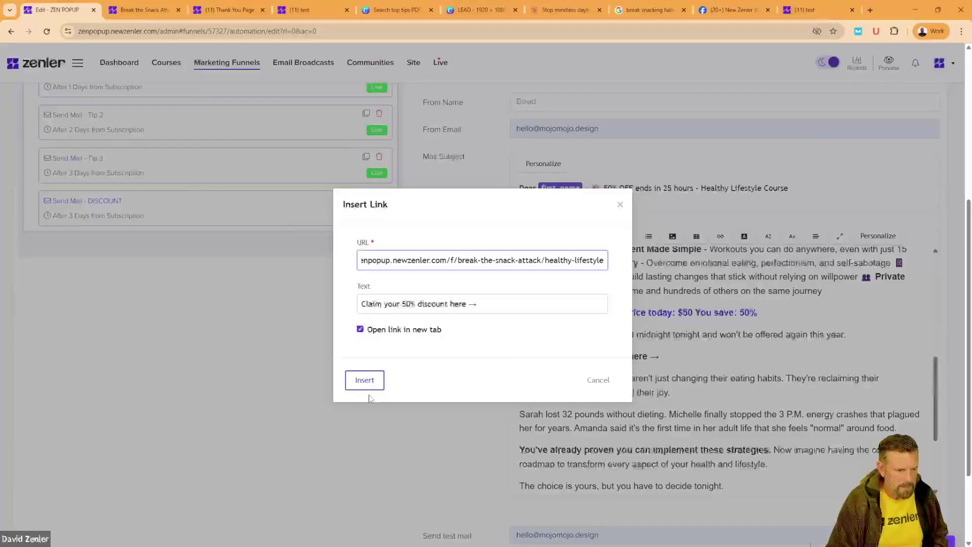
{"action": "left_click", "coordinate": [365, 381]}
Step: Remove the bracket from the 'Get 50% OFF the Healthy Living Lifestyle course' line and link it to the course page
{"action": "scroll", "coordinate": [697, 367], "scroll_direction": "down", "scroll_amount": 3}
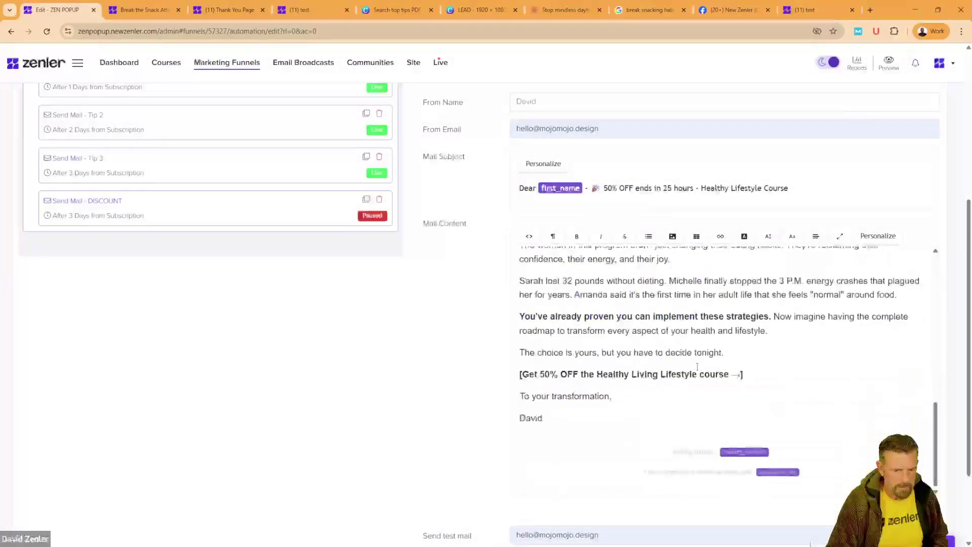
{"action": "left_click", "coordinate": [750, 373]}
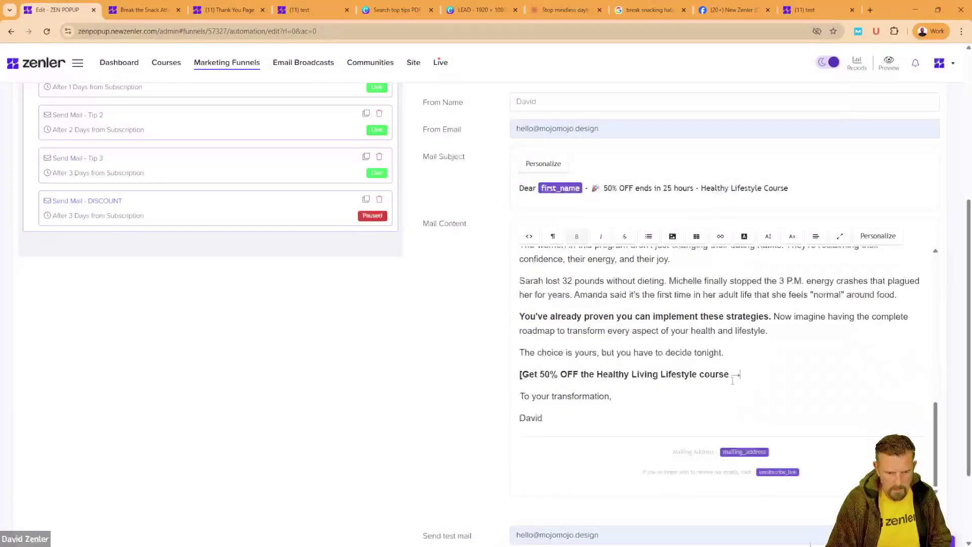
{"action": "left_click", "coordinate": [523, 375]}
{"action": "key", "text": "BackSpace"}
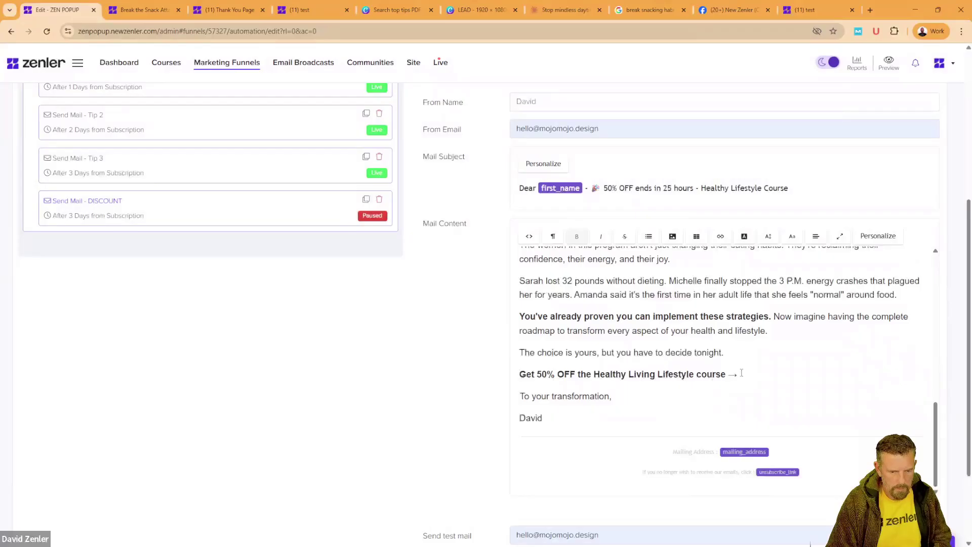
{"action": "left_click_drag", "start_coordinate": [742, 373], "coordinate": [492, 377]}
{"action": "left_click", "coordinate": [720, 236]}
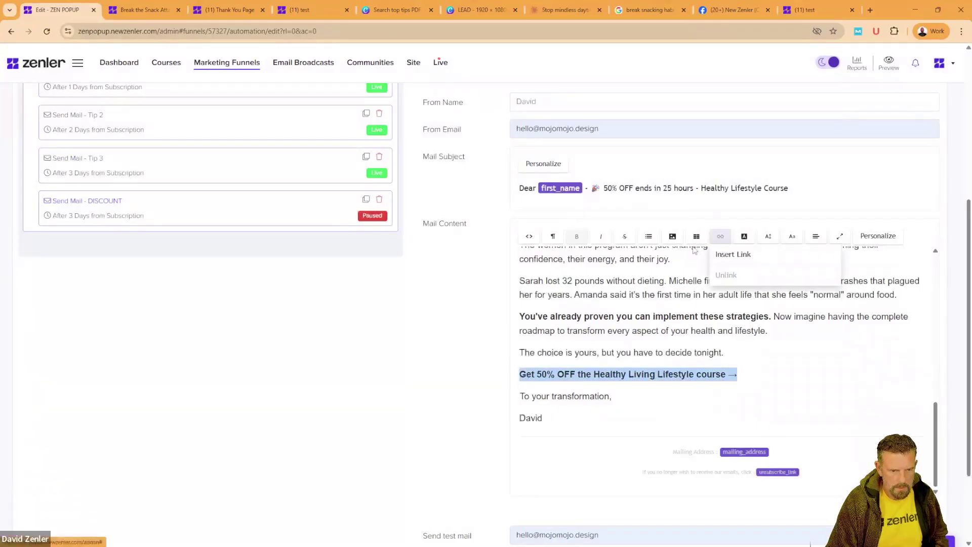
{"action": "left_click", "coordinate": [724, 251]}
{"action": "type", "text": "https://zenpopup.newzenler.com/t/break-the-snack-attack-healthy-lifestyle"}
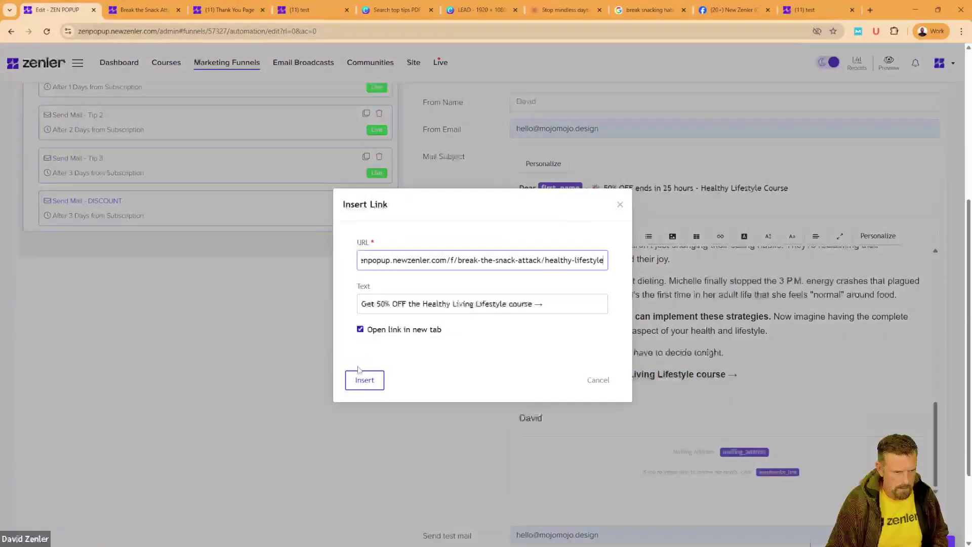
{"action": "left_click", "coordinate": [363, 379]}
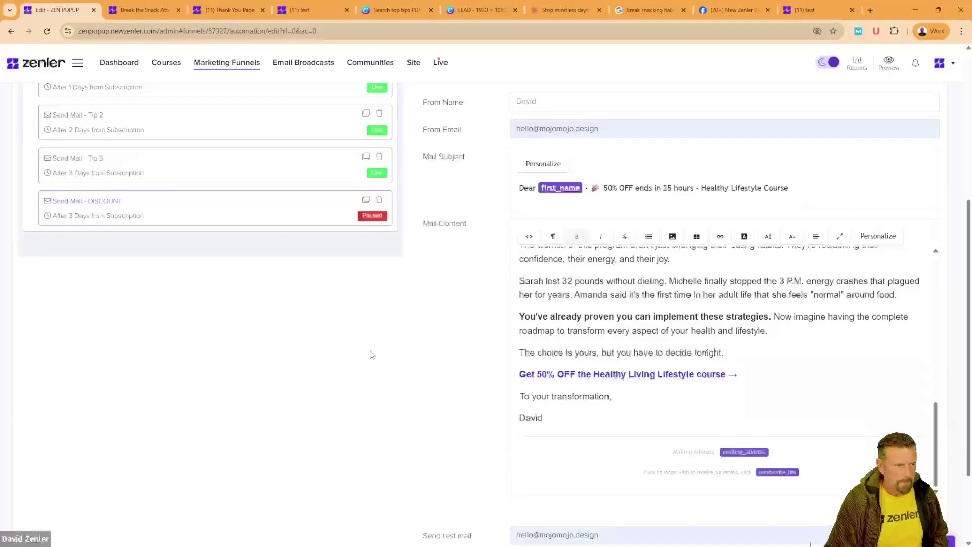
{"action": "scroll", "coordinate": [369, 350], "scroll_direction": "up", "scroll_amount": 2}
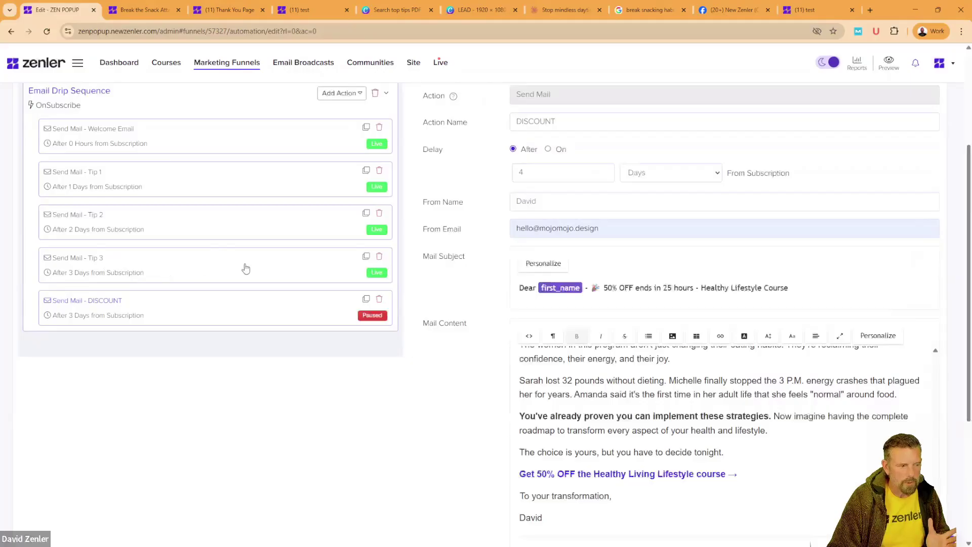
Step: Save the DISCOUNT email and set it Live, sending 4 days after subscription
{"action": "scroll", "coordinate": [430, 414], "scroll_direction": "down", "scroll_amount": 4}
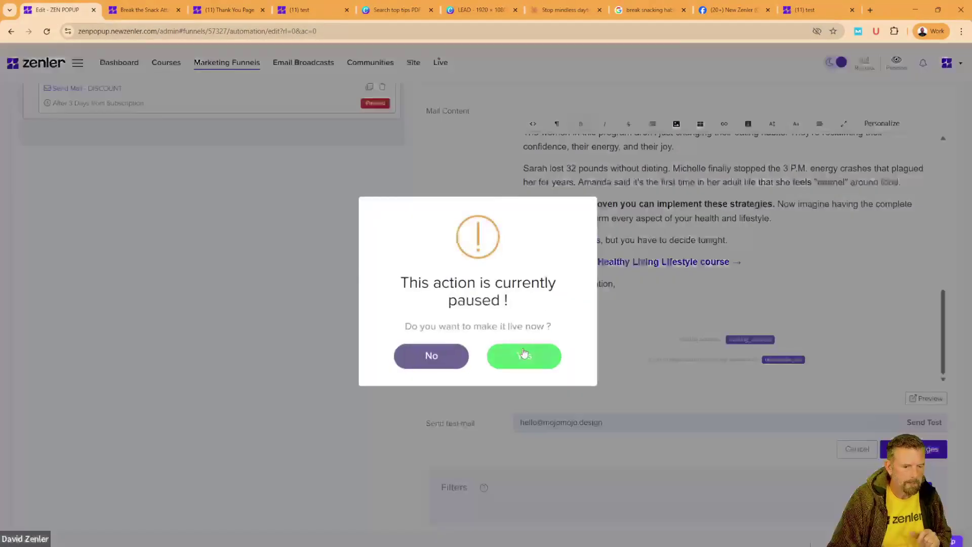
{"action": "left_click", "coordinate": [907, 448]}
{"action": "left_click", "coordinate": [525, 357]}
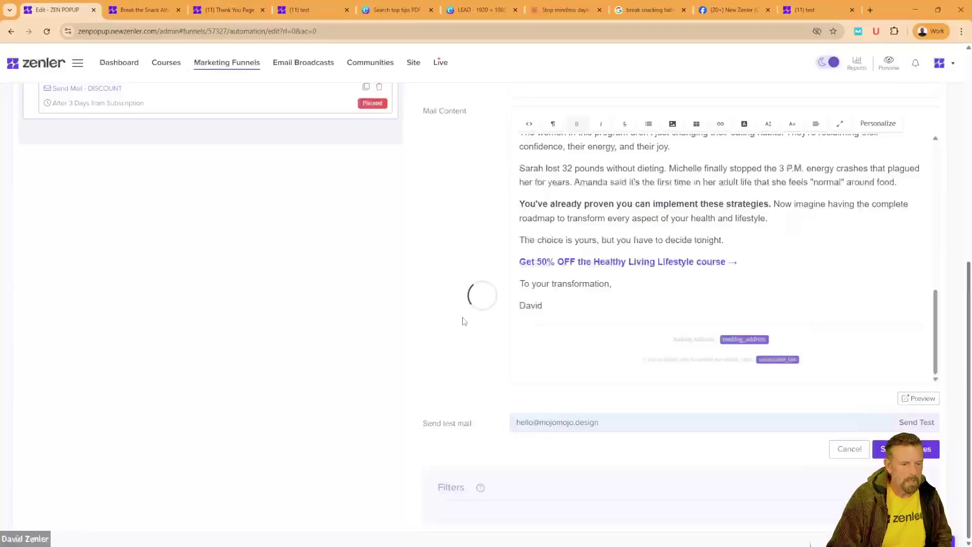
{"action": "scroll", "coordinate": [387, 282], "scroll_direction": "up", "scroll_amount": 5}
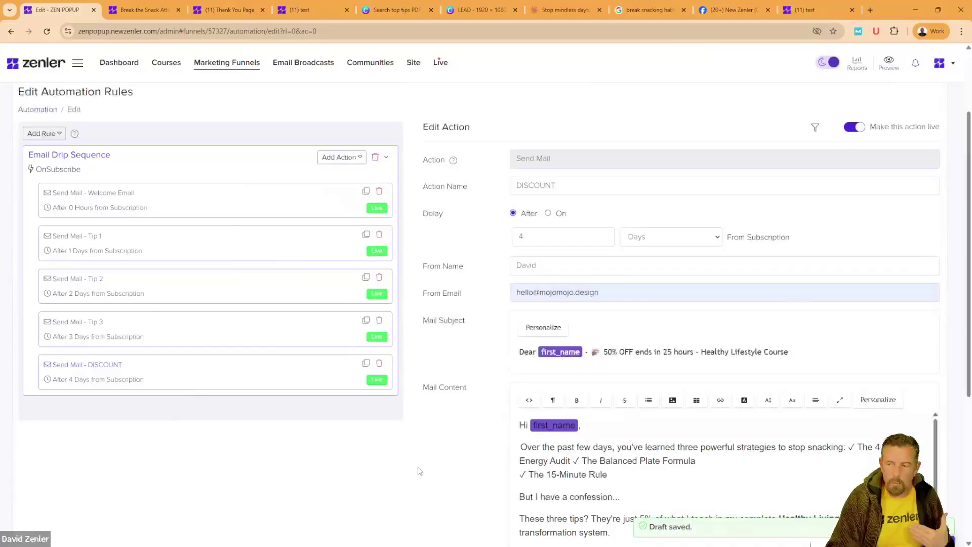
{"action": "scroll", "coordinate": [423, 446], "scroll_direction": "down", "scroll_amount": 5}
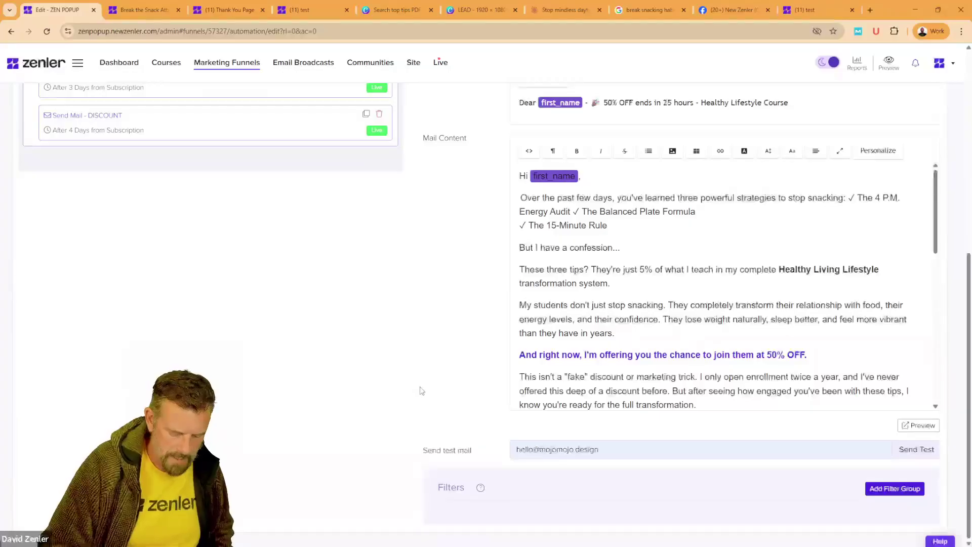
Step: Add a 'Not enrolled in course: Healthy Lifestyle Course' filter to the DISCOUNT email and save it
{"action": "key", "text": "ctrl+plus"}
{"action": "key", "text": "ctrl+plus"}
{"action": "key", "text": "ctrl+plus"}
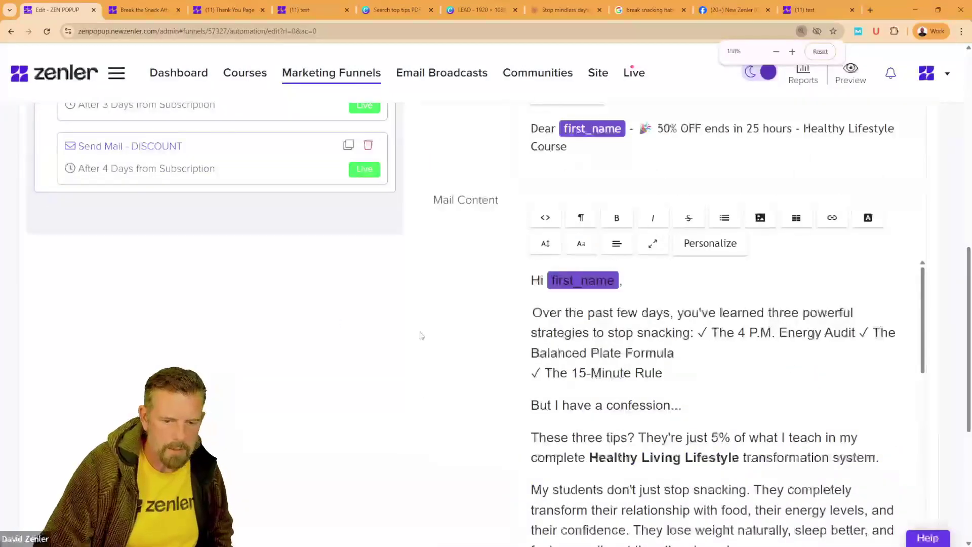
{"action": "scroll", "coordinate": [420, 336], "scroll_direction": "down", "scroll_amount": 5}
{"action": "left_click", "coordinate": [839, 460]}
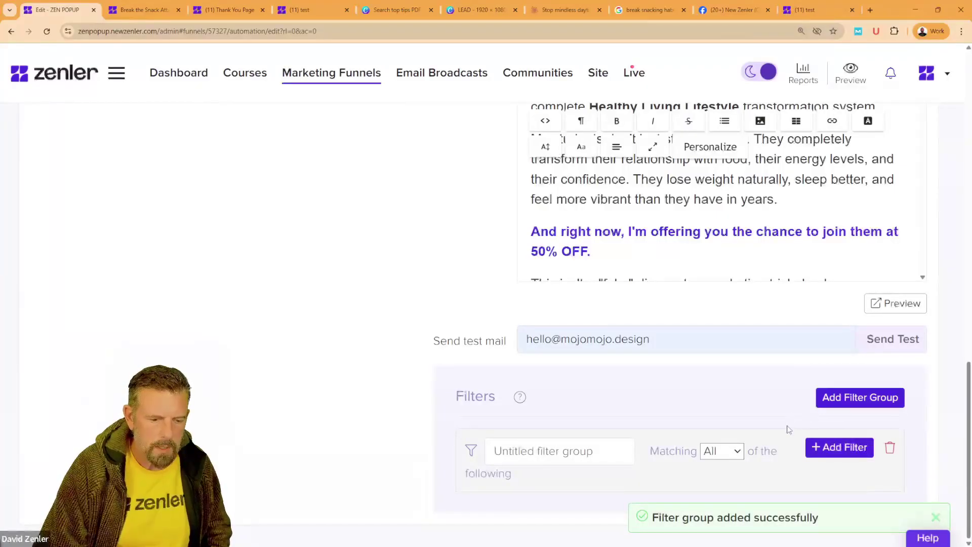
{"action": "left_click", "coordinate": [828, 449]}
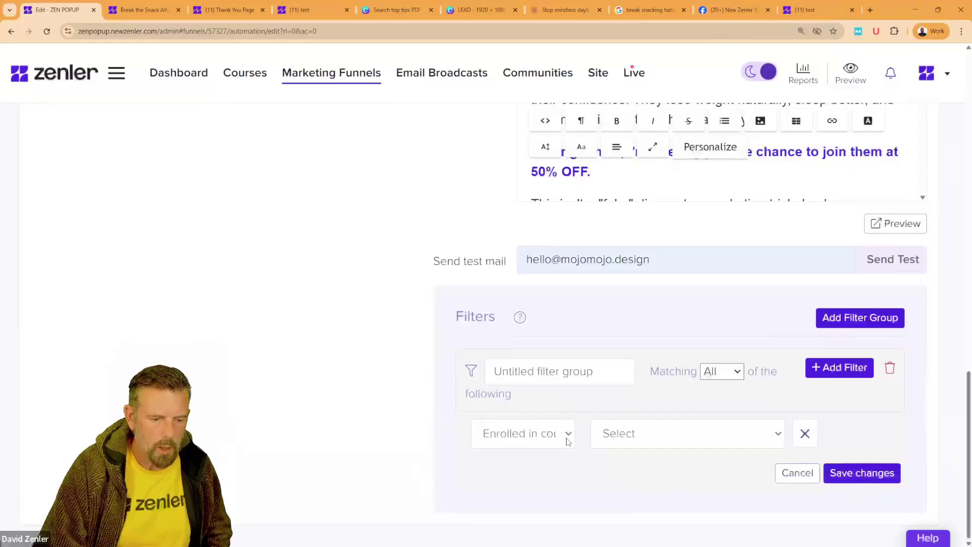
{"action": "left_click", "coordinate": [569, 435]}
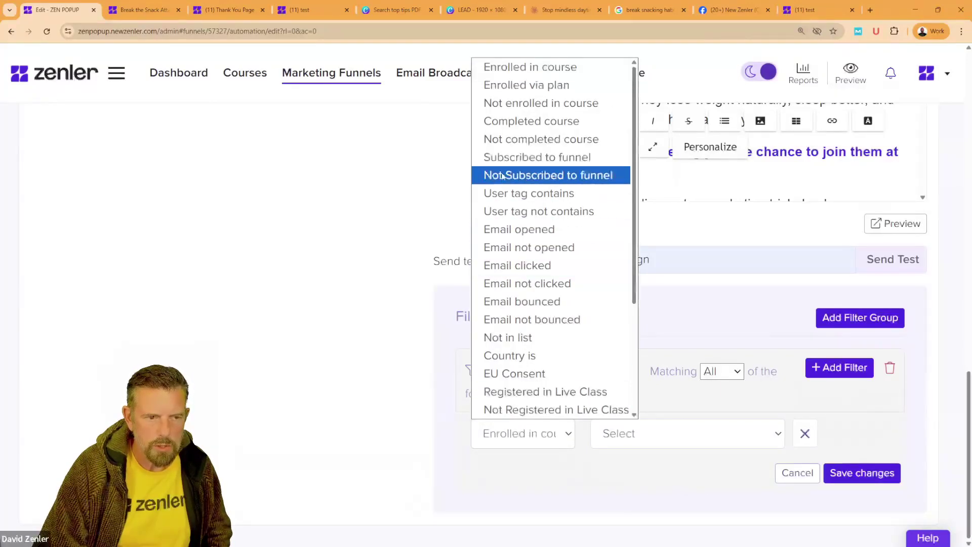
{"action": "left_click", "coordinate": [511, 103]}
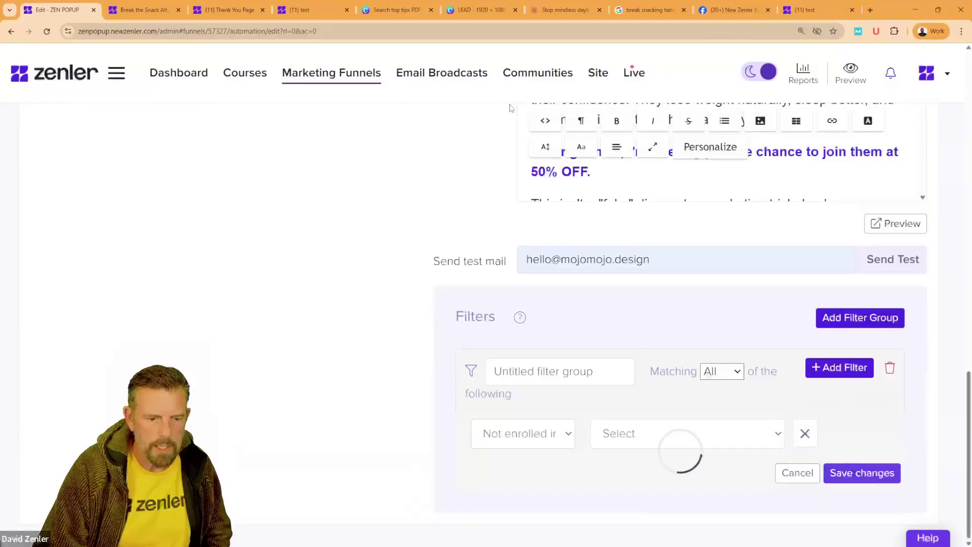
{"action": "left_click", "coordinate": [663, 436]}
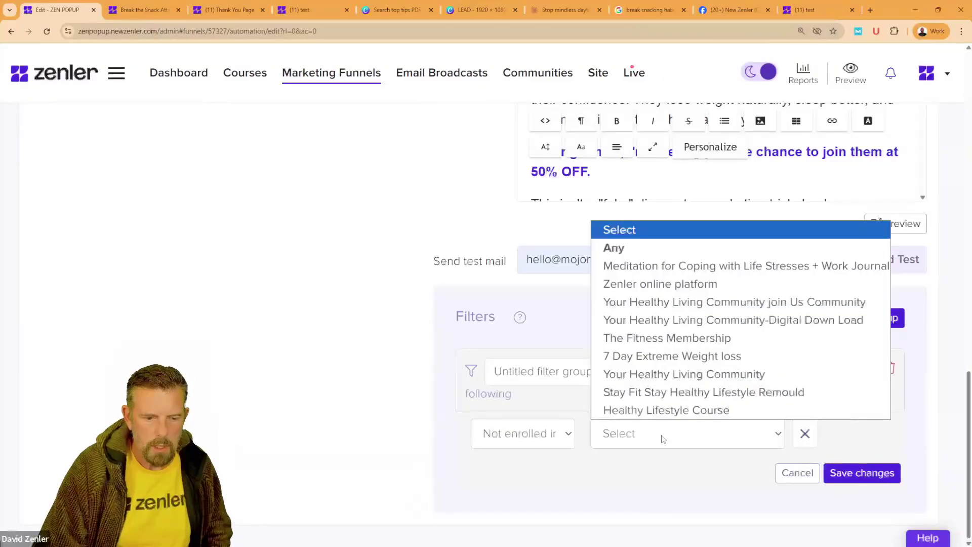
{"action": "left_click", "coordinate": [656, 411]}
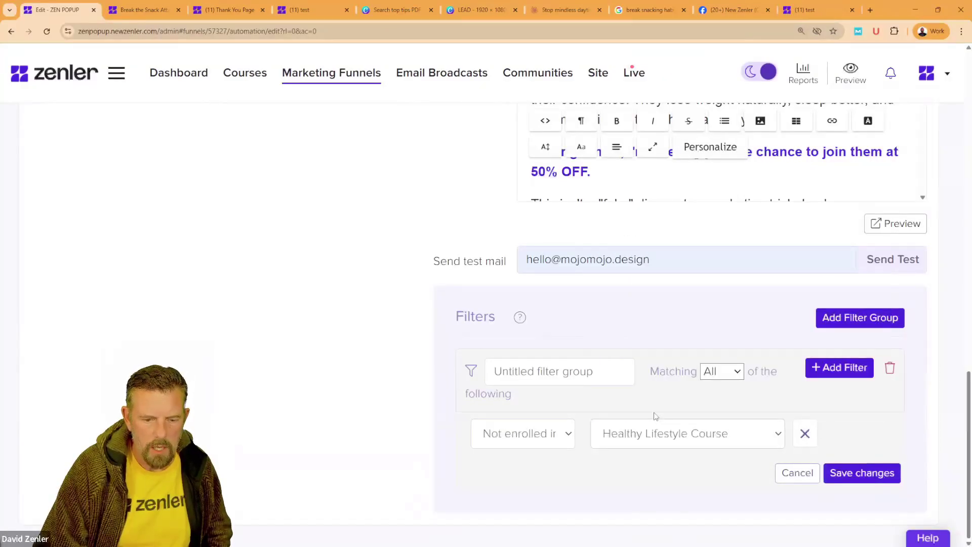
{"action": "left_click", "coordinate": [843, 473]}
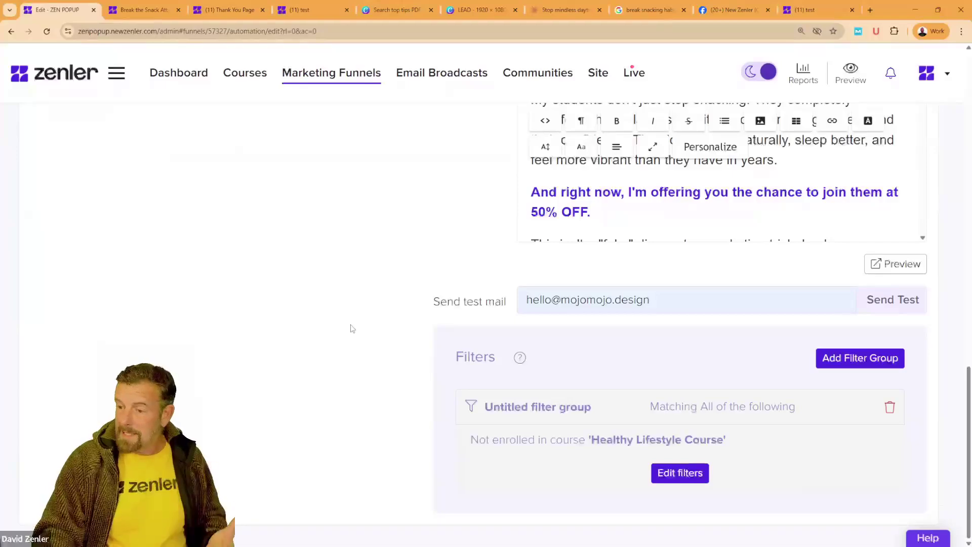
{"action": "scroll", "coordinate": [352, 329], "scroll_direction": "up", "scroll_amount": 7}
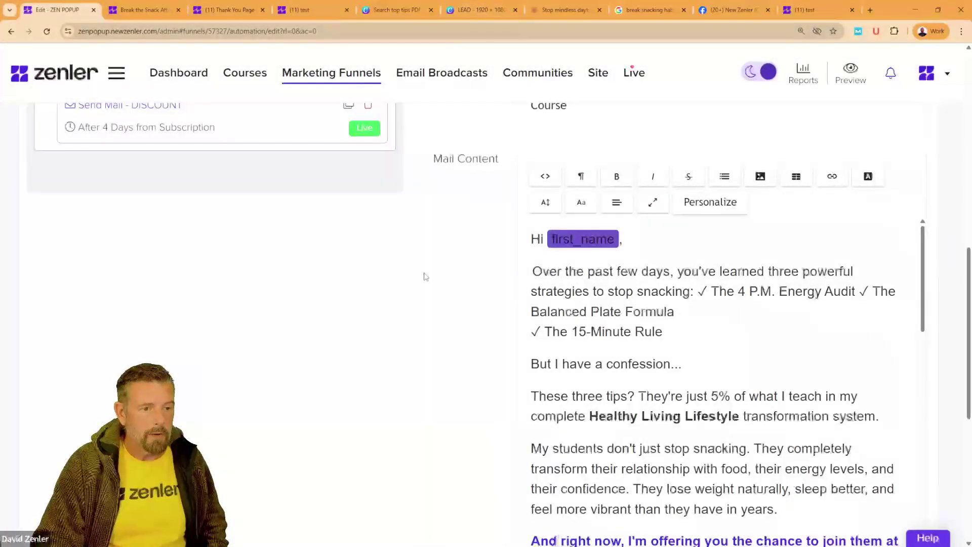
{"action": "key", "text": "ctrl+minus"}
{"action": "key", "text": "ctrl+minus"}
{"action": "key", "text": "ctrl+minus"}
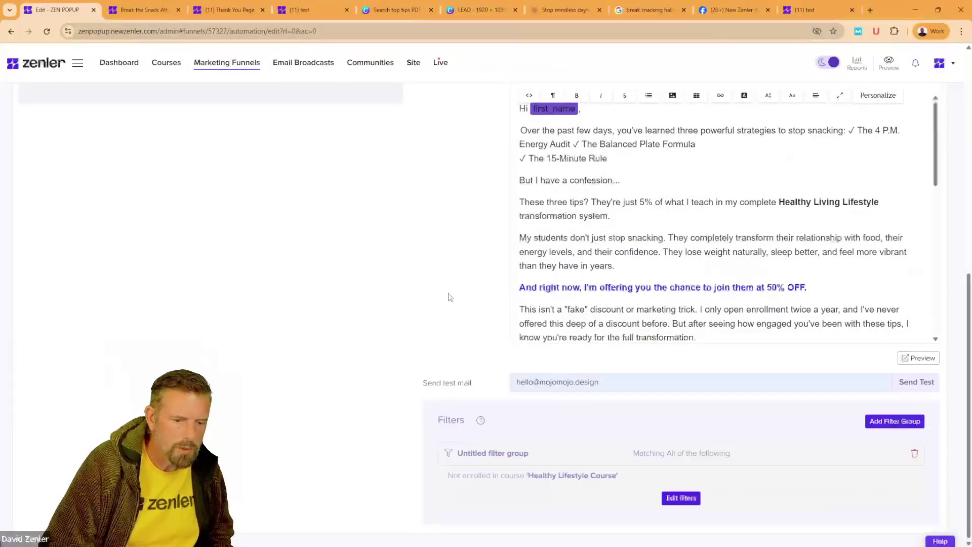
{"action": "scroll", "coordinate": [531, 412], "scroll_direction": "up", "scroll_amount": 1}
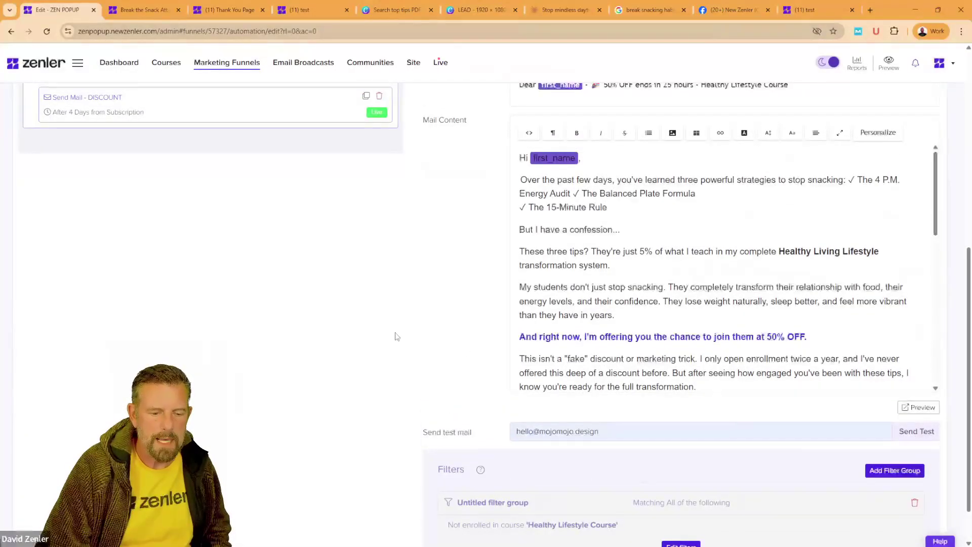
{"action": "scroll", "coordinate": [394, 337], "scroll_direction": "up", "scroll_amount": 4}
{"action": "scroll", "coordinate": [393, 337], "scroll_direction": "up", "scroll_amount": 2}
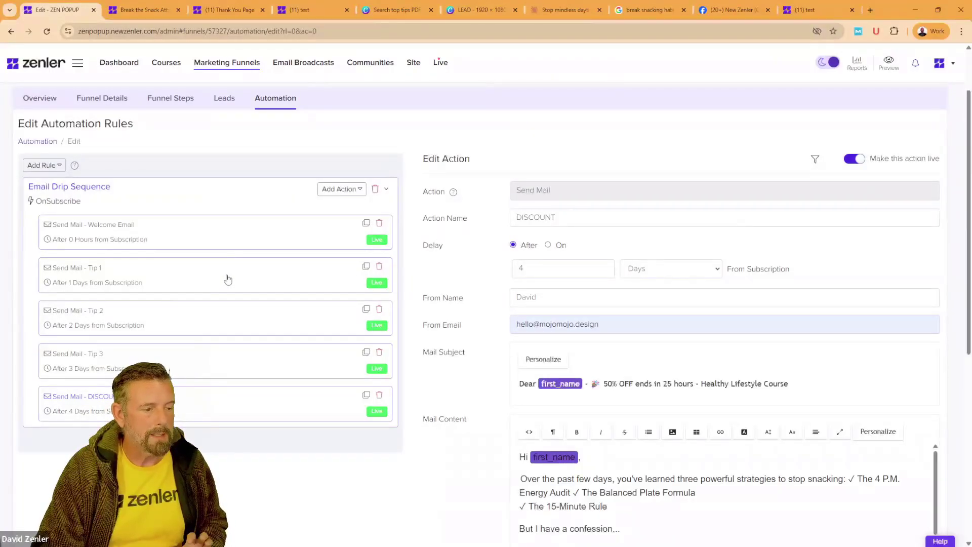
Step: Change Tip 1's delay unit to minutes so it sends after 1 minute
{"action": "left_click", "coordinate": [228, 279]}
{"action": "left_click", "coordinate": [699, 270]}
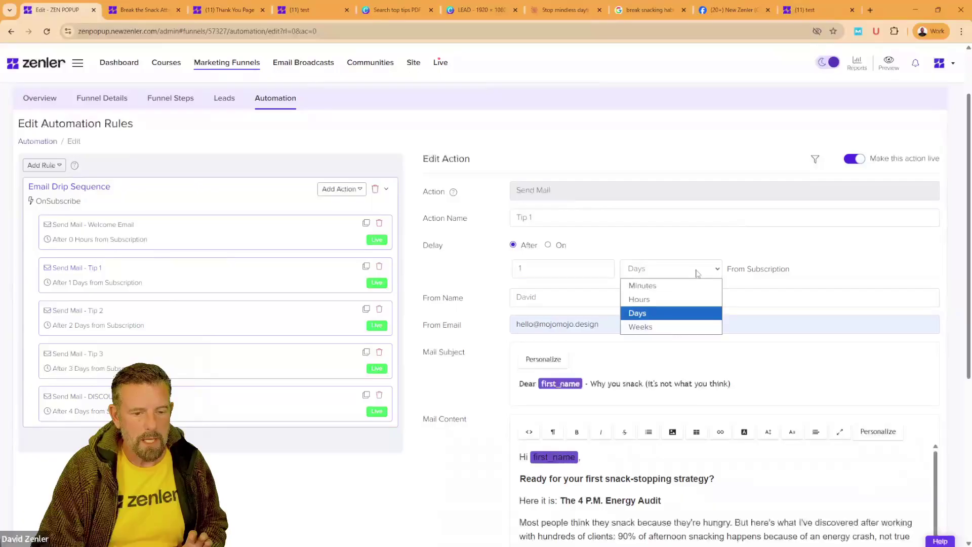
{"action": "left_click", "coordinate": [645, 282]}
{"action": "left_click", "coordinate": [255, 323]}
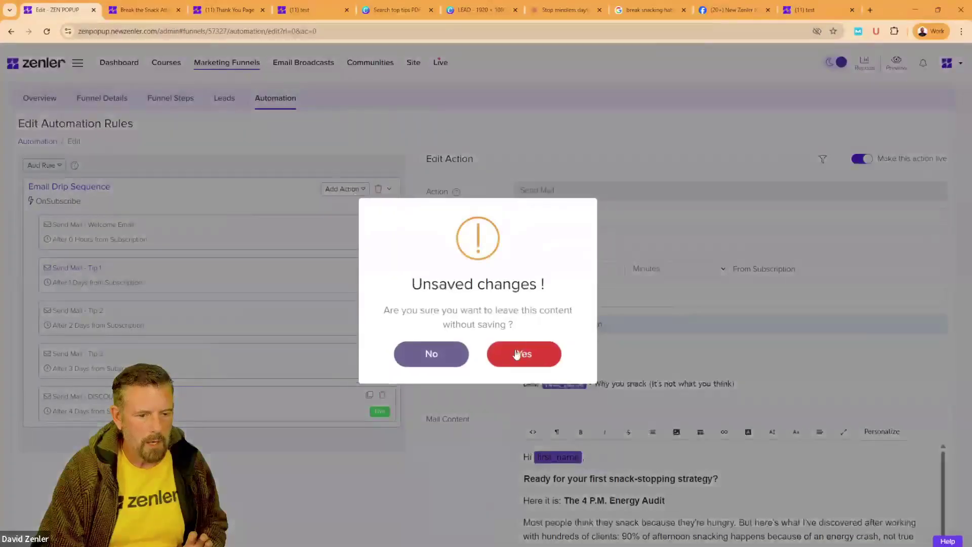
{"action": "left_click", "coordinate": [458, 355]}
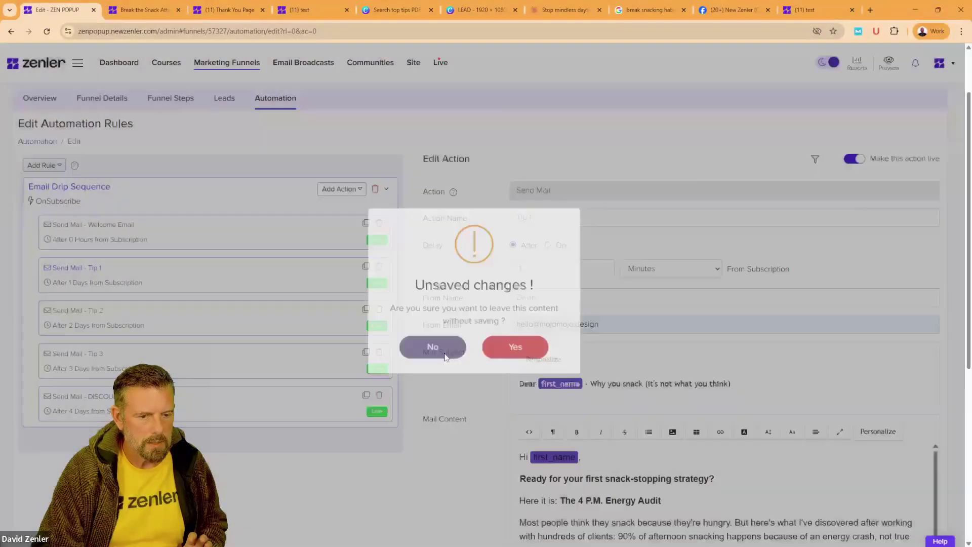
{"action": "scroll", "coordinate": [810, 446], "scroll_direction": "down", "scroll_amount": 5}
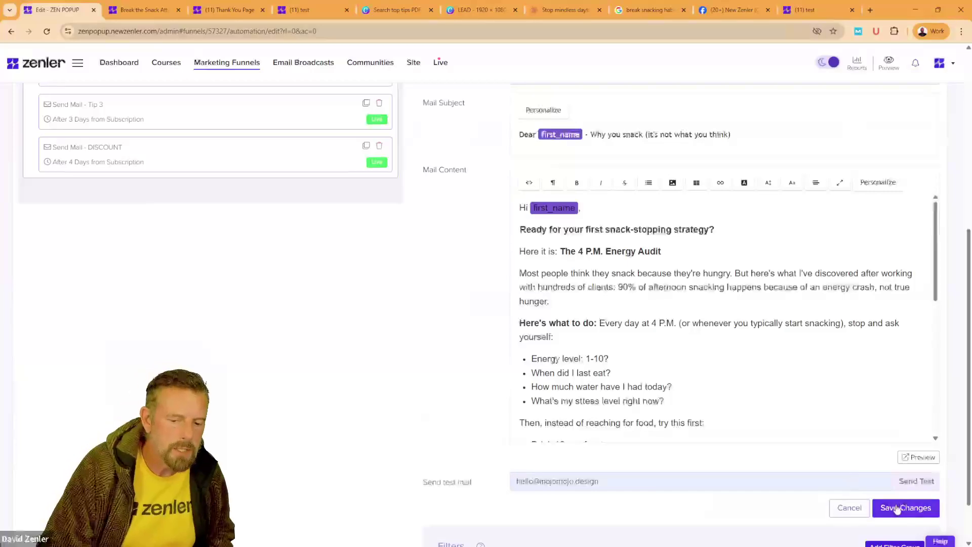
{"action": "left_click", "coordinate": [895, 508]}
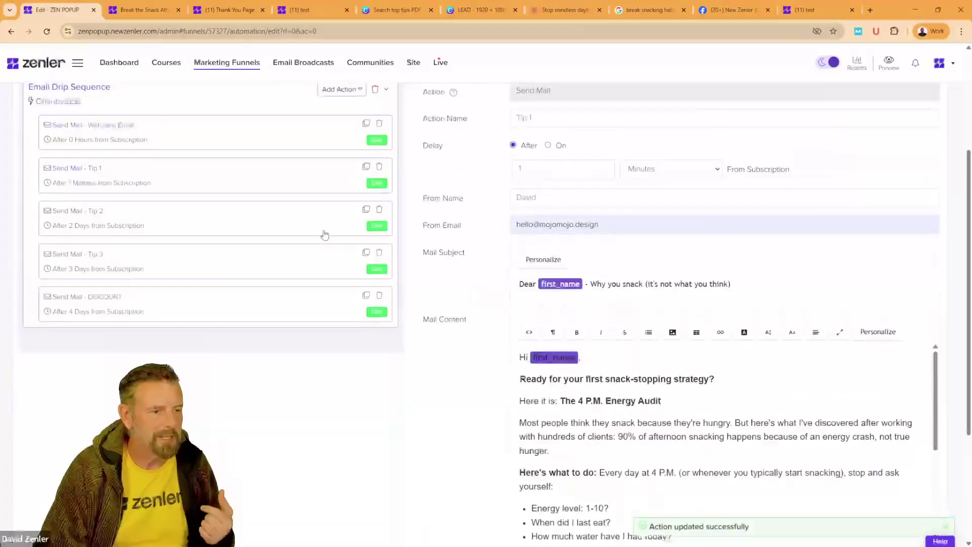
Step: Set Tip 2 to send after 2 minutes
{"action": "left_click", "coordinate": [232, 218]}
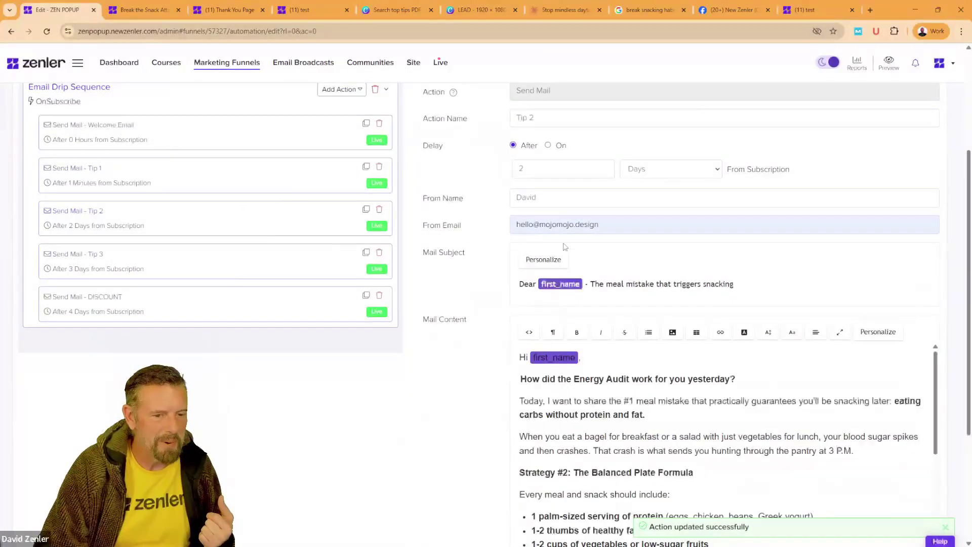
{"action": "left_click", "coordinate": [664, 178]}
{"action": "left_click", "coordinate": [647, 187]}
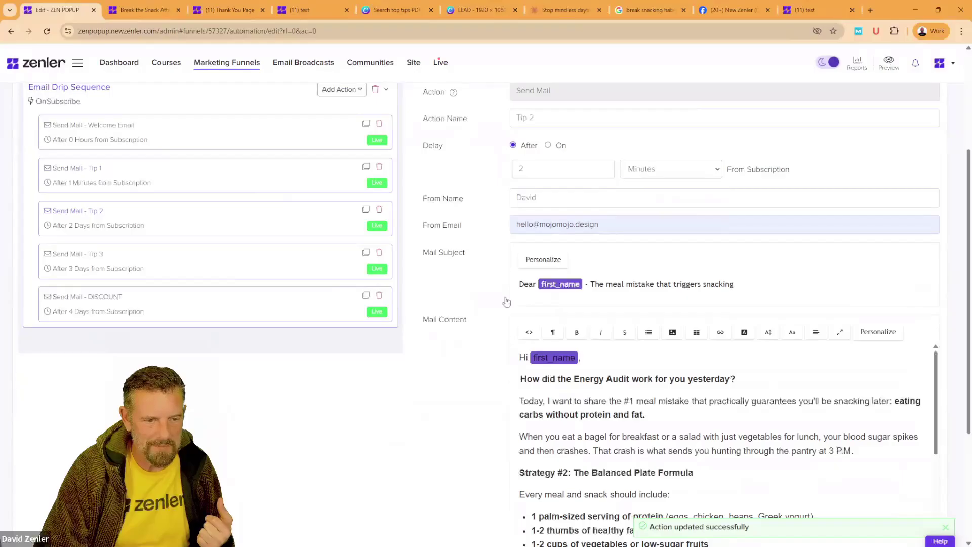
{"action": "scroll", "coordinate": [433, 415], "scroll_direction": "down", "scroll_amount": 4}
{"action": "left_click", "coordinate": [884, 457]}
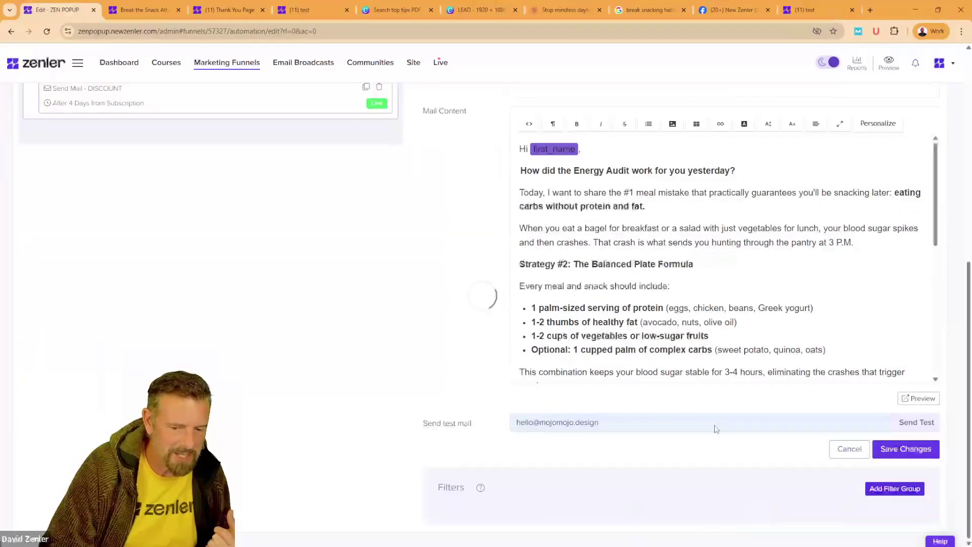
Step: Set Tip 3 to send after 3 minutes
{"action": "scroll", "coordinate": [377, 256], "scroll_direction": "up", "scroll_amount": 5}
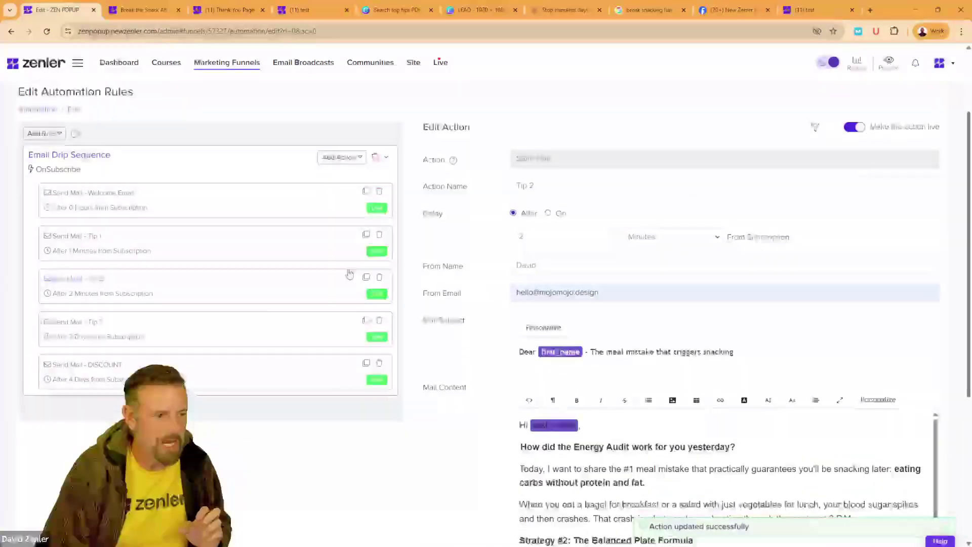
{"action": "left_click", "coordinate": [315, 320]}
{"action": "left_click", "coordinate": [671, 236]}
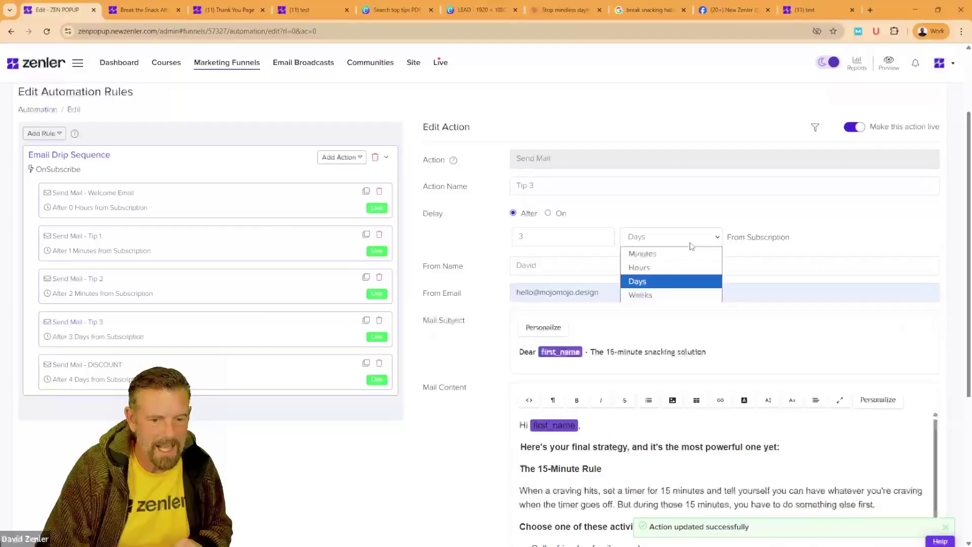
{"action": "left_click", "coordinate": [643, 251]}
{"action": "scroll", "coordinate": [462, 458], "scroll_direction": "down", "scroll_amount": 5}
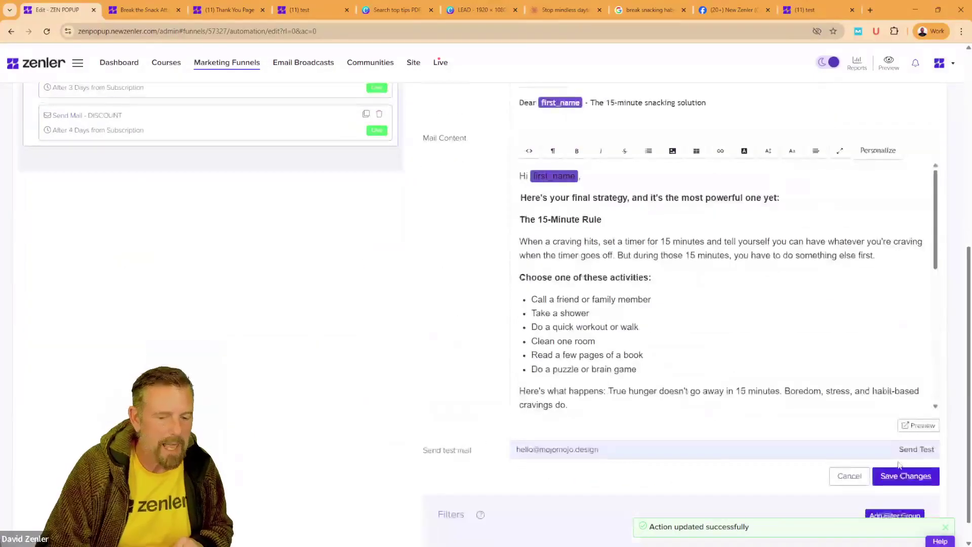
{"action": "left_click", "coordinate": [891, 475]}
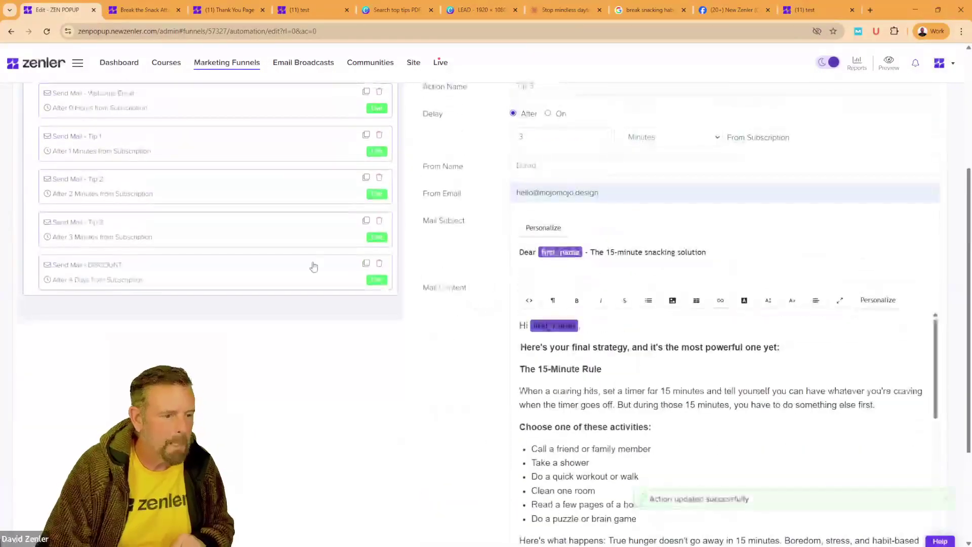
Step: Set the DISCOUNT email to send after 4 minutes
{"action": "left_click", "coordinate": [315, 266]}
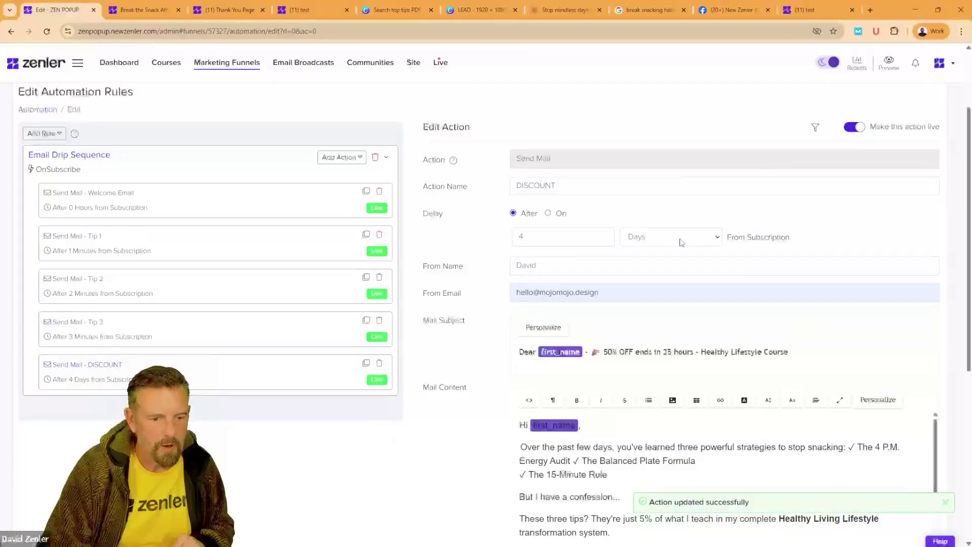
{"action": "left_click", "coordinate": [682, 243]}
{"action": "left_click", "coordinate": [644, 254]}
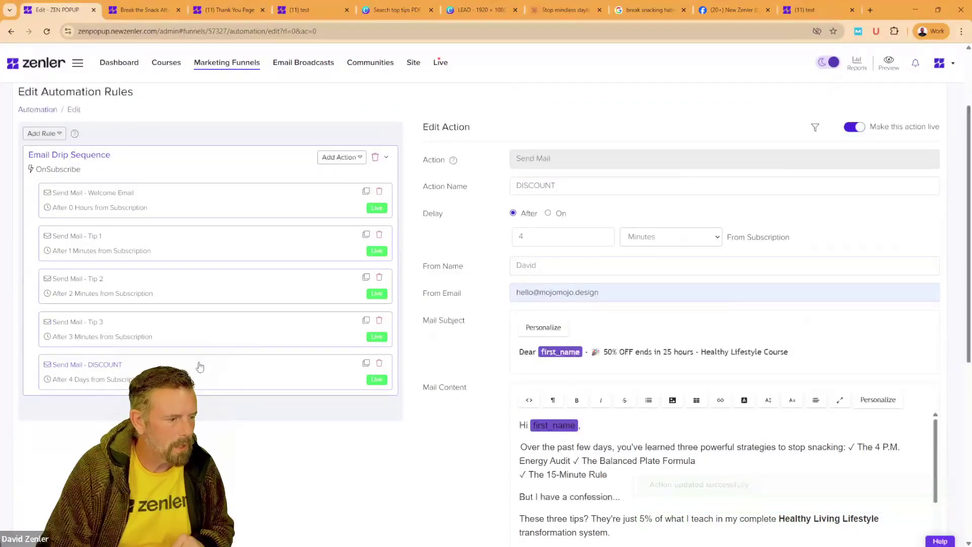
{"action": "scroll", "coordinate": [527, 304], "scroll_direction": "down", "scroll_amount": 5}
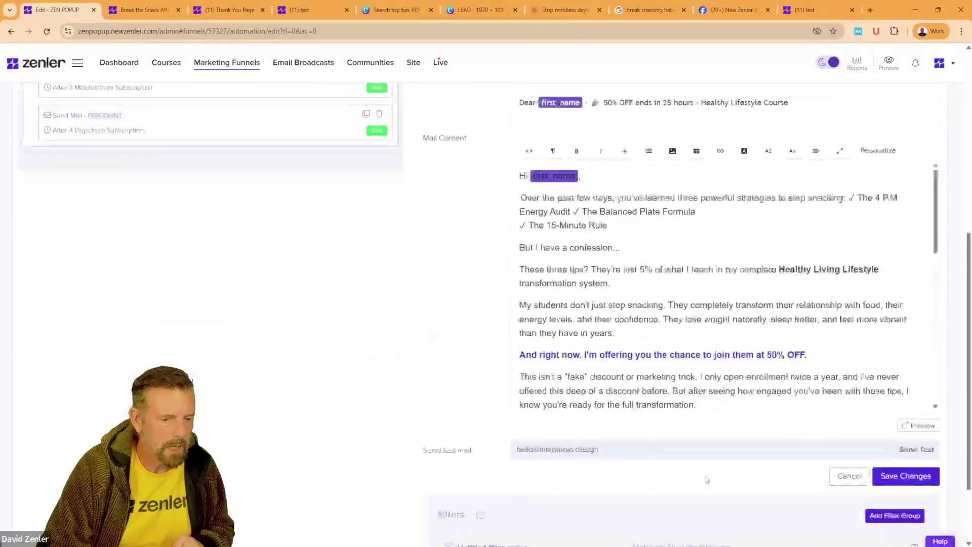
{"action": "left_click", "coordinate": [906, 477]}
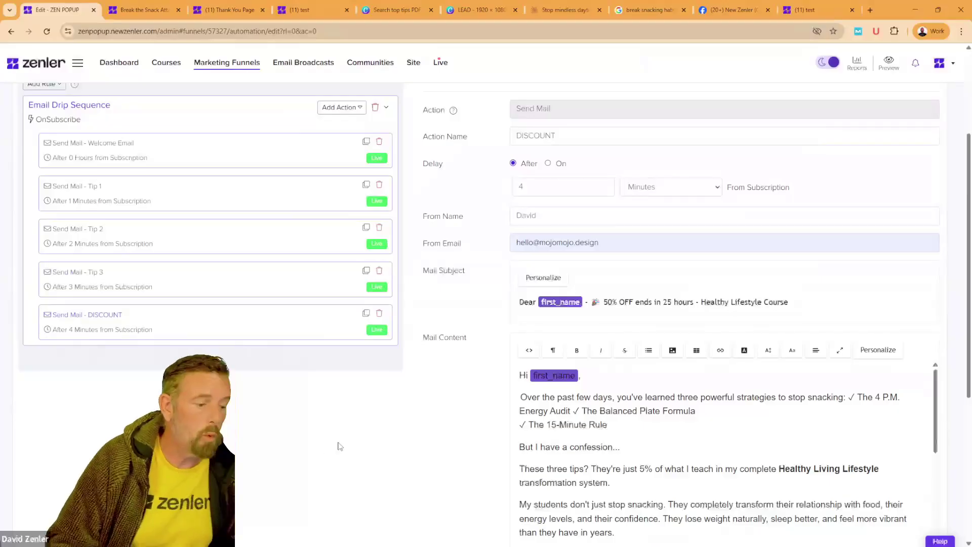
{"action": "scroll", "coordinate": [379, 433], "scroll_direction": "up", "scroll_amount": 3}
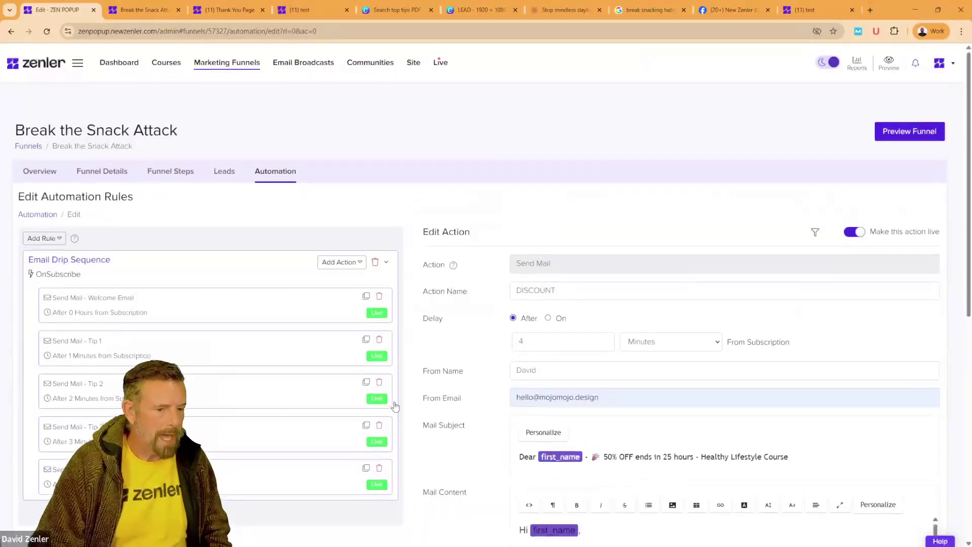
{"action": "scroll", "coordinate": [272, 231], "scroll_direction": "down", "scroll_amount": 7}
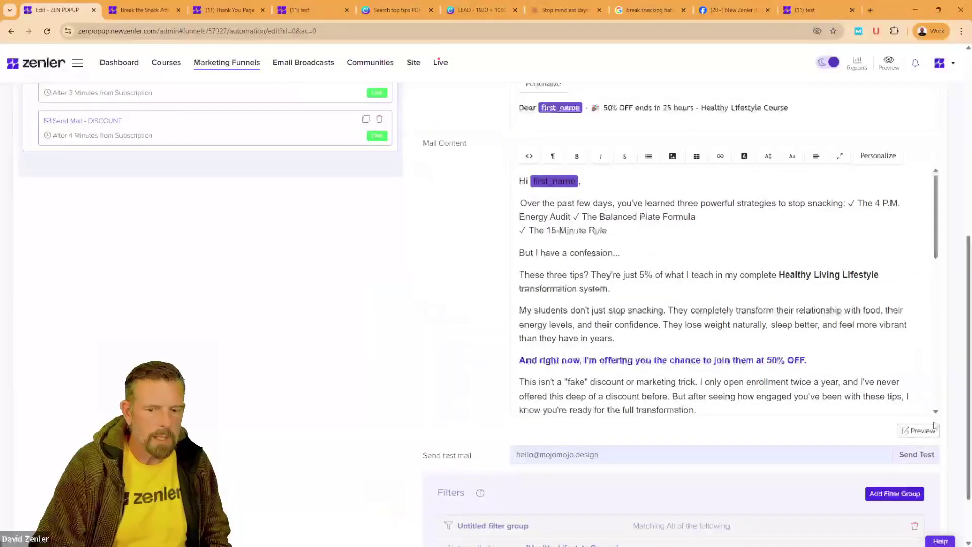
Step: Preview the DISCOUNT email and open its 50% OFF link in a new tab to view the landing page
{"action": "left_click", "coordinate": [919, 430]}
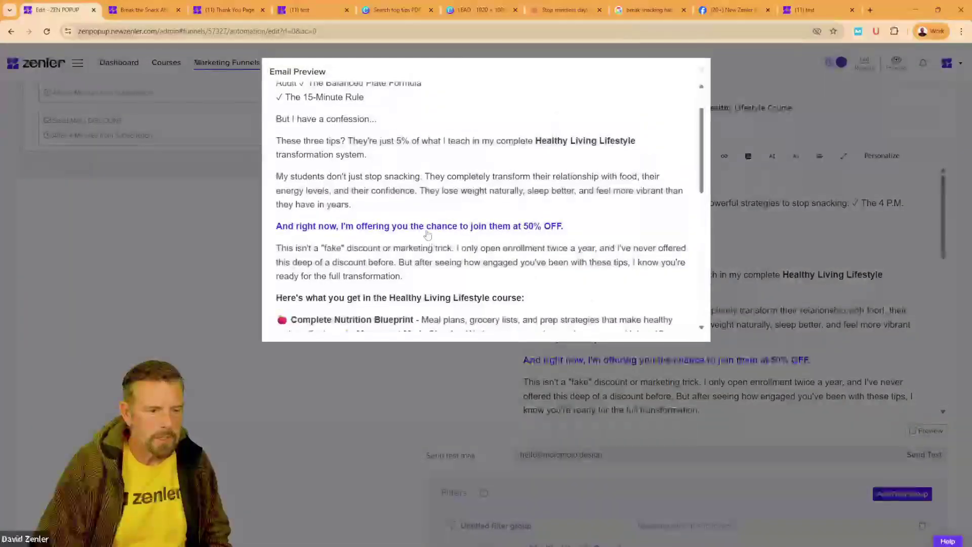
{"action": "right_click", "coordinate": [434, 231]}
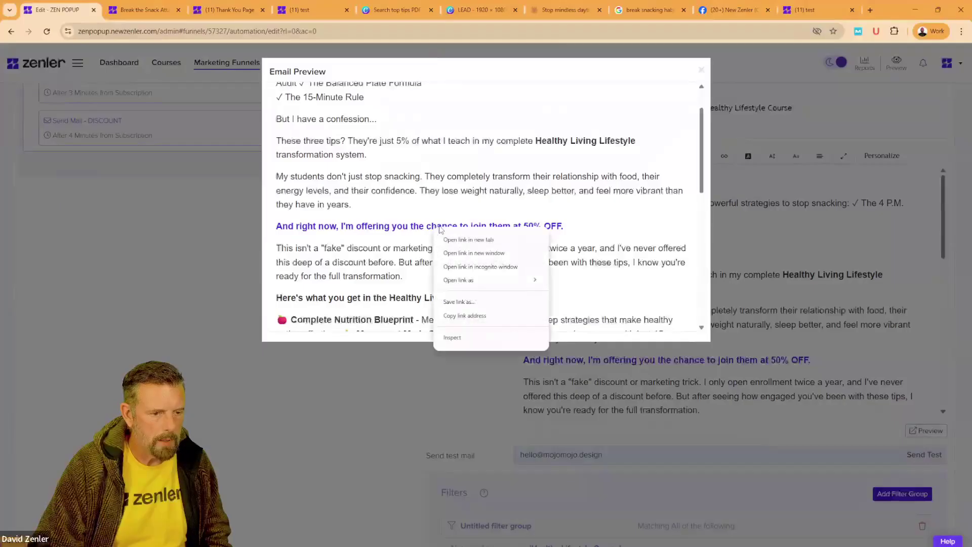
{"action": "left_click", "coordinate": [458, 240]}
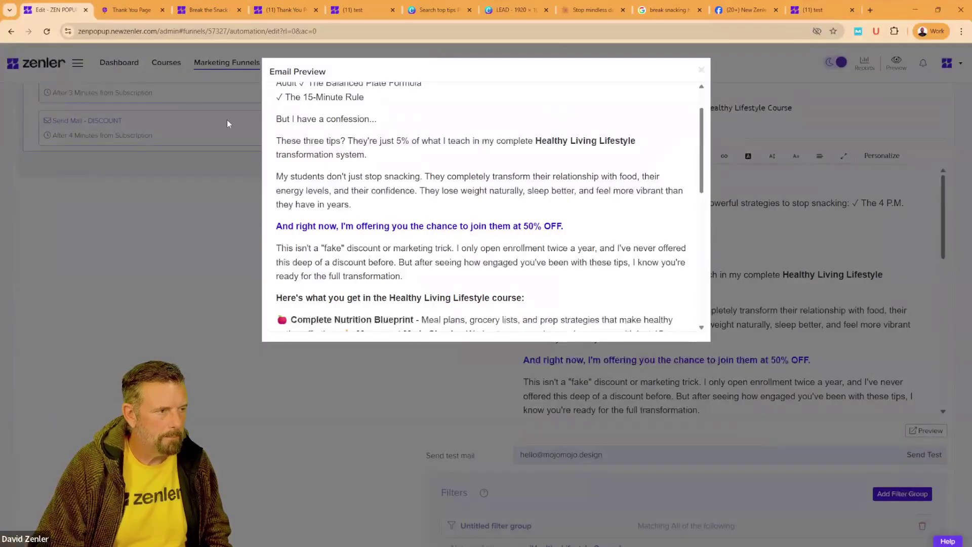
{"action": "left_click", "coordinate": [127, 11]}
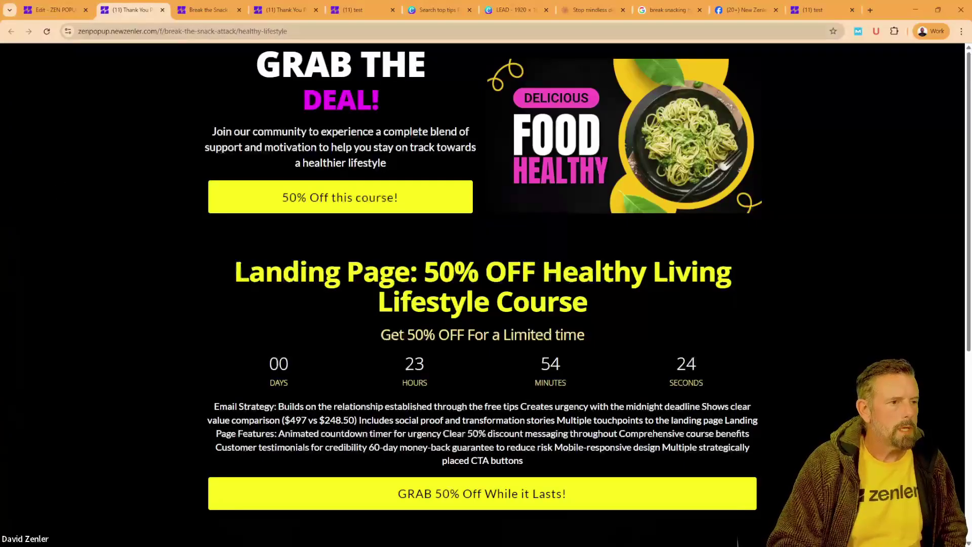
{"action": "left_click", "coordinate": [67, 11]}
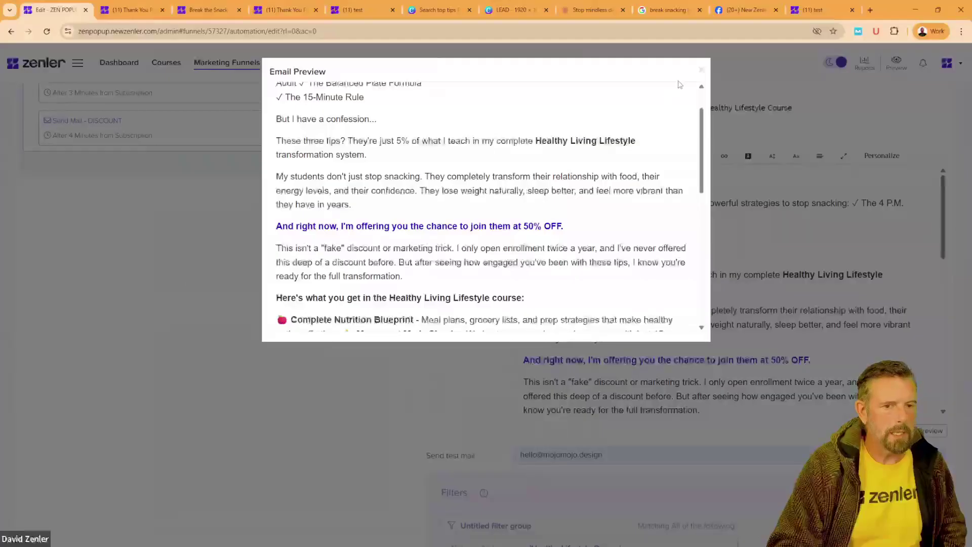
{"action": "left_click", "coordinate": [701, 70]}
{"action": "scroll", "coordinate": [298, 289], "scroll_direction": "up", "scroll_amount": 6}
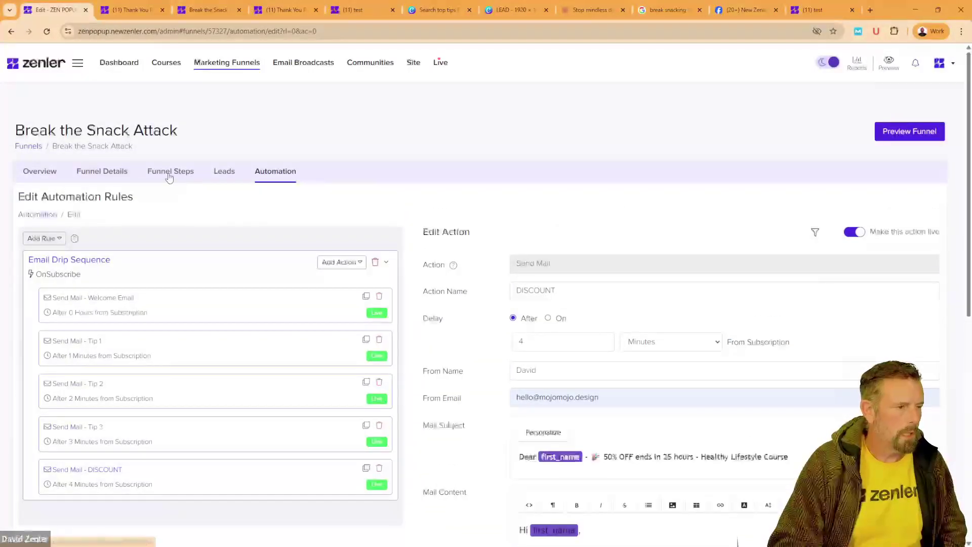
Step: Copy the opt-in page URL from Funnel Steps and load it in an incognito window
{"action": "left_click", "coordinate": [170, 172]}
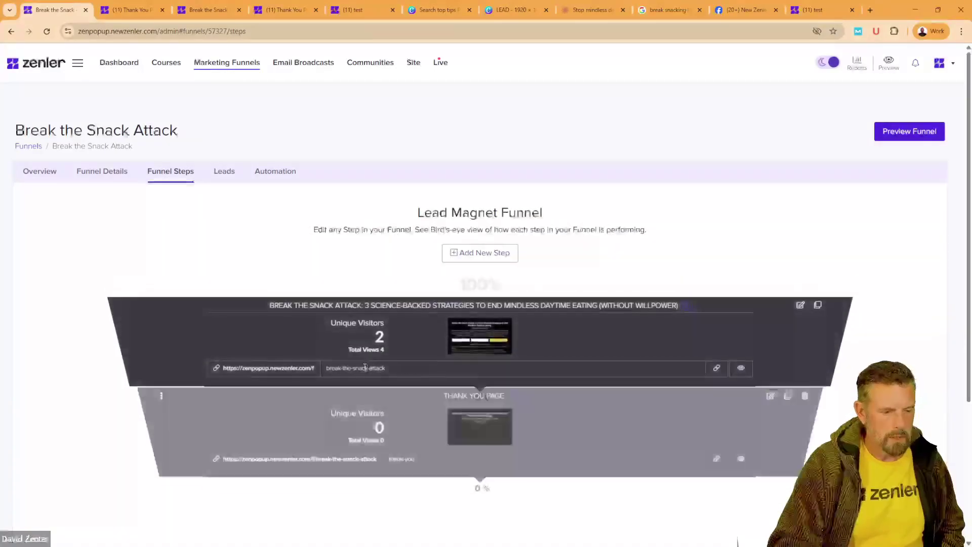
{"action": "left_click", "coordinate": [716, 369]}
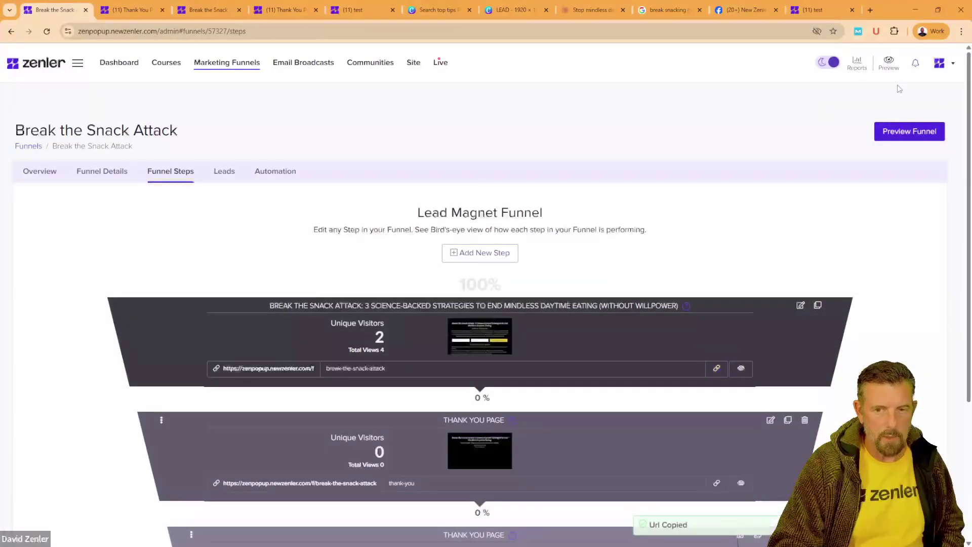
{"action": "left_click", "coordinate": [962, 31]}
{"action": "left_click", "coordinate": [876, 80]}
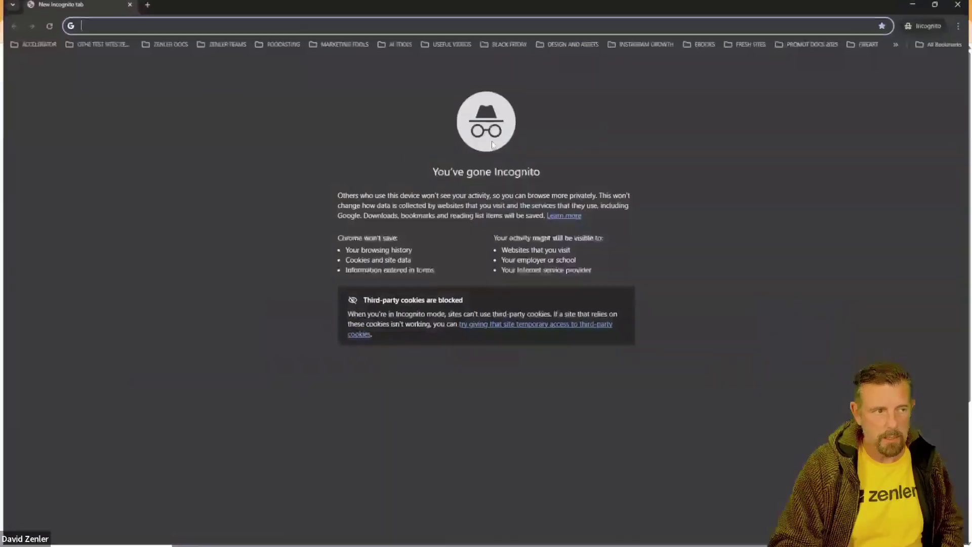
{"action": "key", "text": "ctrl+v"}
{"action": "key", "text": "Return"}
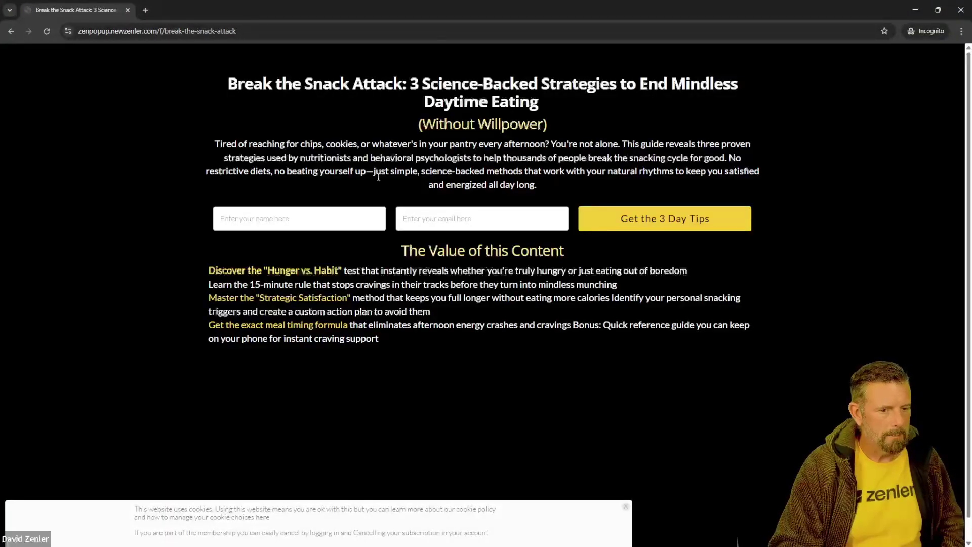
Step: Fill in the saved first name and a '+99' variant of the saved email, then submit the form
{"action": "left_click", "coordinate": [626, 509]}
{"action": "left_click", "coordinate": [291, 220]}
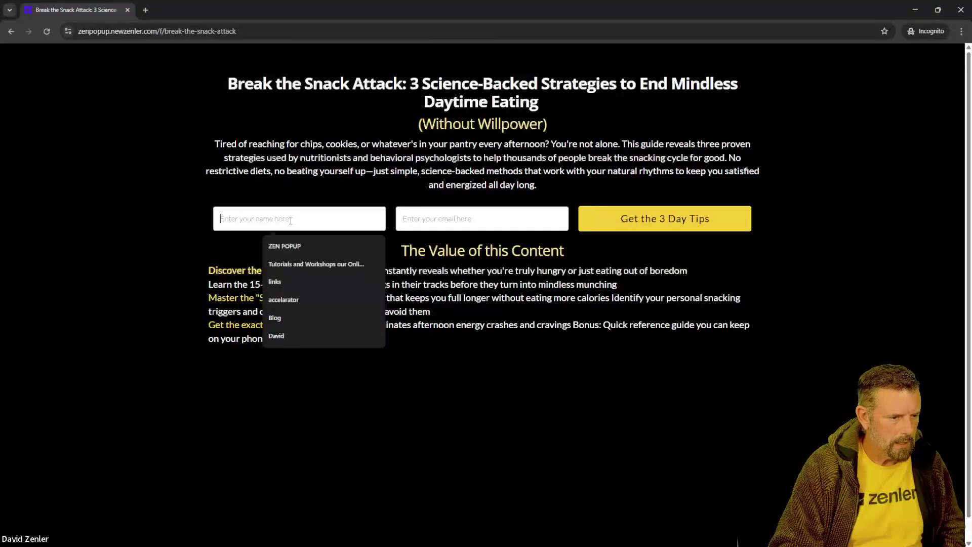
{"action": "left_click", "coordinate": [277, 336]}
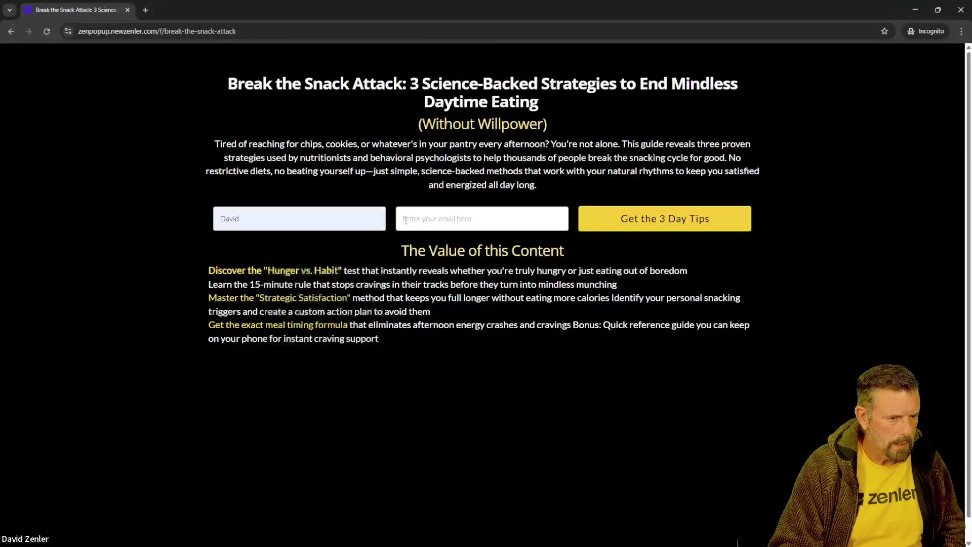
{"action": "left_click", "coordinate": [405, 220]}
{"action": "left_click", "coordinate": [493, 264]}
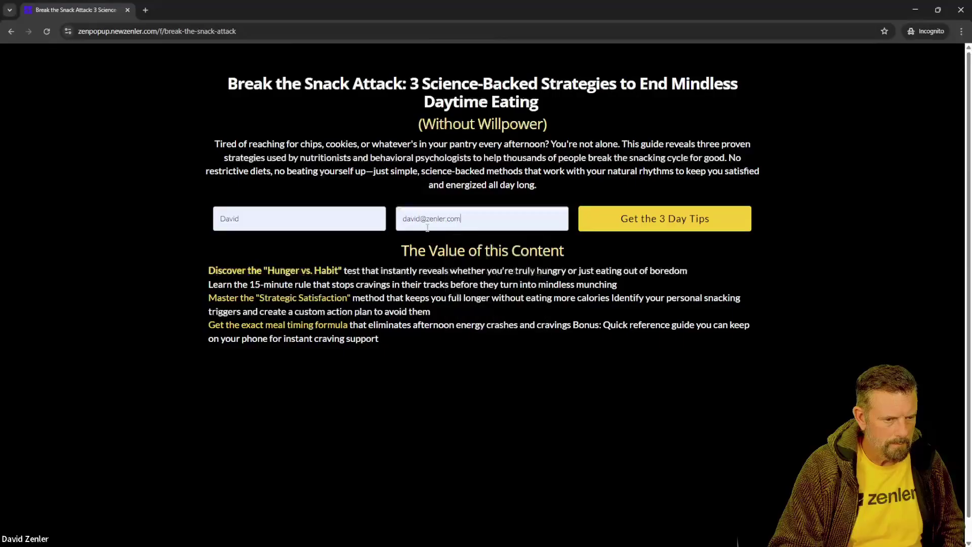
{"action": "left_click", "coordinate": [471, 225]}
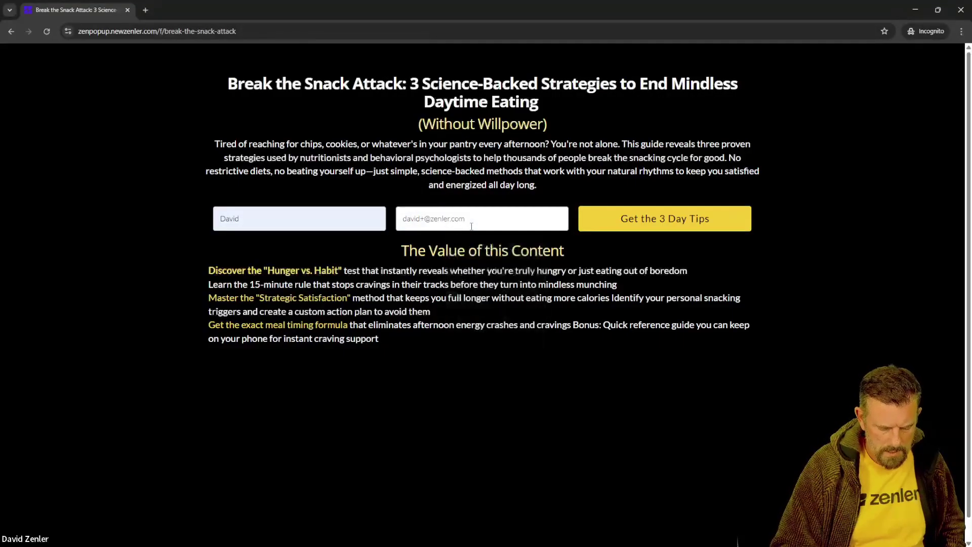
{"action": "type", "text": "+99"}
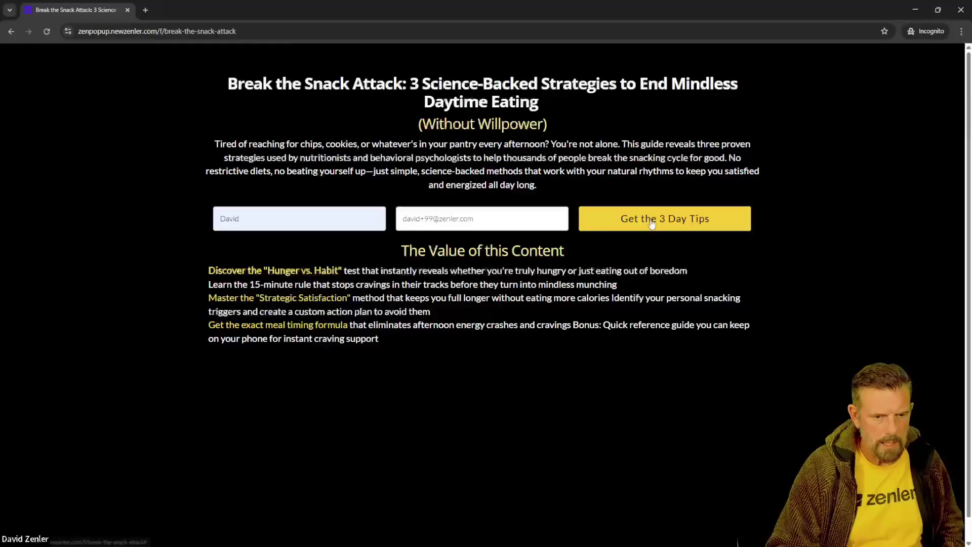
{"action": "left_click", "coordinate": [652, 222]}
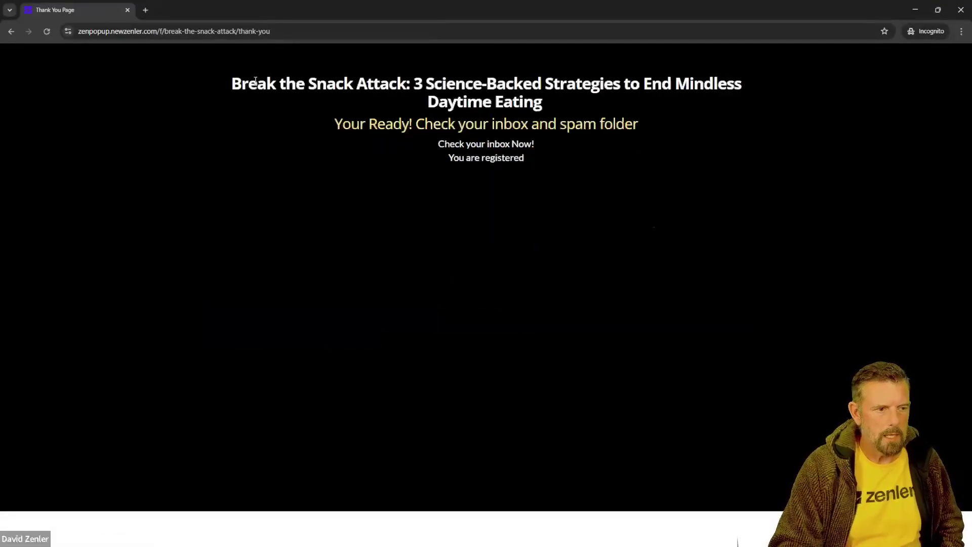
Step: Highlight the 'You are registered' confirmation on the thank-you page
{"action": "left_click_drag", "start_coordinate": [255, 82], "coordinate": [563, 176]}
{"action": "left_click", "coordinate": [577, 222]}
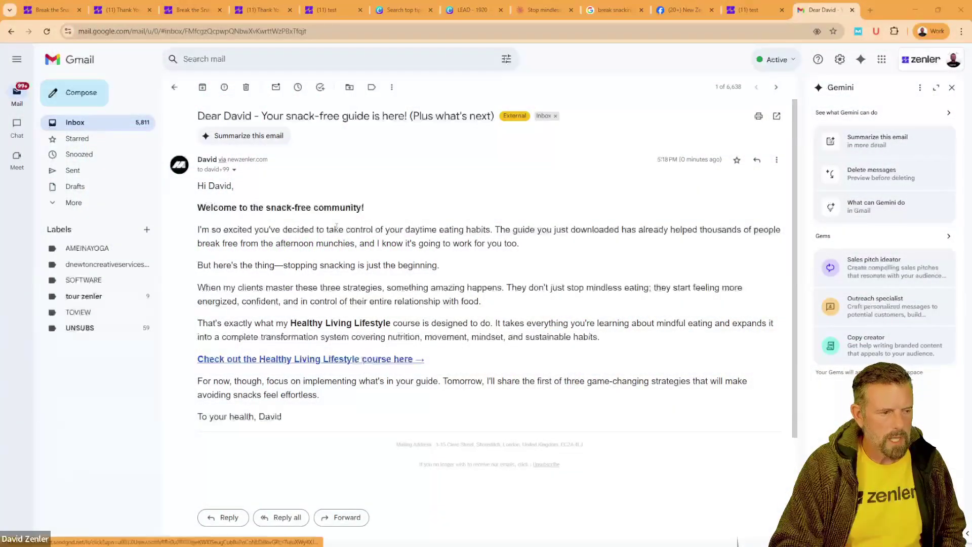
Step: Follow the welcome email's Healthy Living Lifestyle course link and review the course page
{"action": "left_click_drag", "start_coordinate": [219, 207], "coordinate": [364, 208]}
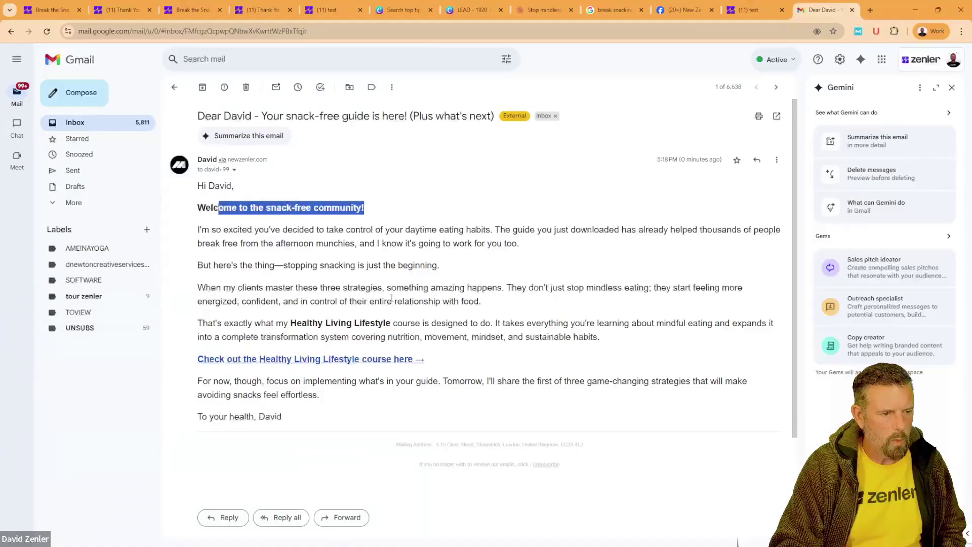
{"action": "left_click", "coordinate": [344, 359]}
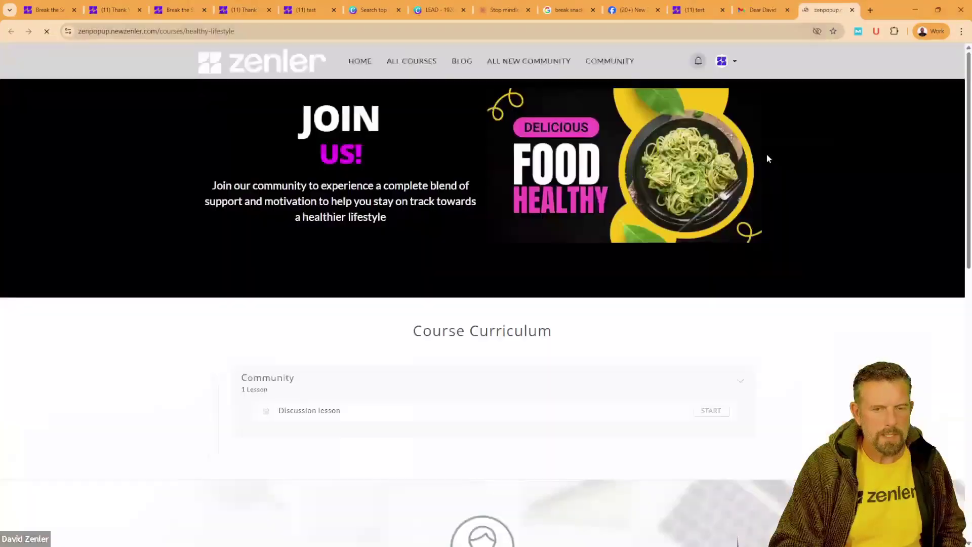
{"action": "scroll", "coordinate": [534, 133], "scroll_direction": "down", "scroll_amount": 2}
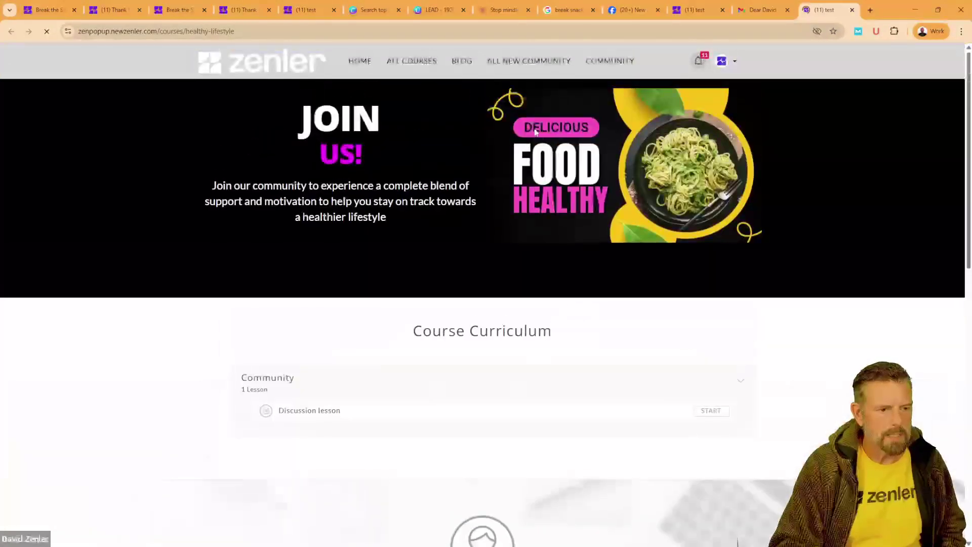
{"action": "scroll", "coordinate": [550, 229], "scroll_direction": "down", "scroll_amount": 5}
{"action": "scroll", "coordinate": [610, 162], "scroll_direction": "up", "scroll_amount": 5}
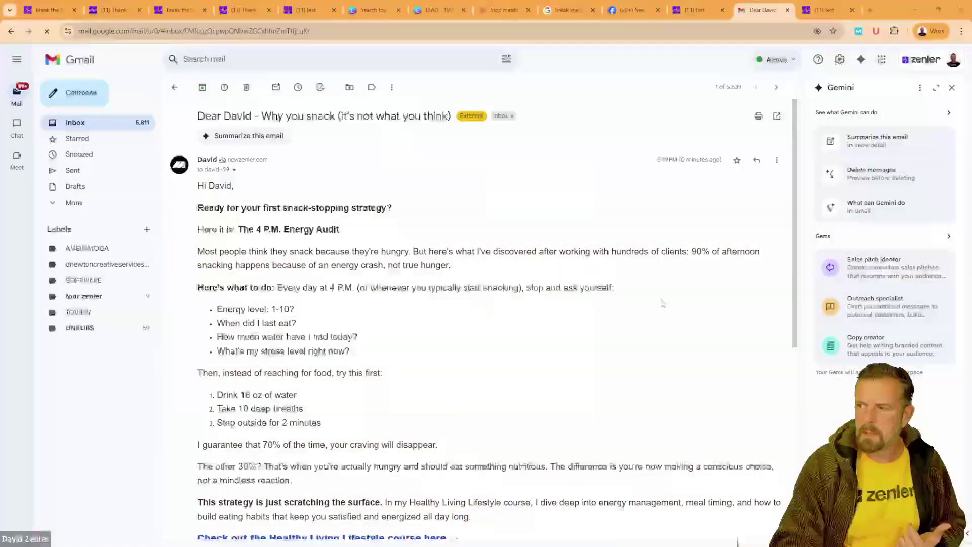
{"action": "scroll", "coordinate": [633, 284], "scroll_direction": "down", "scroll_amount": 6}
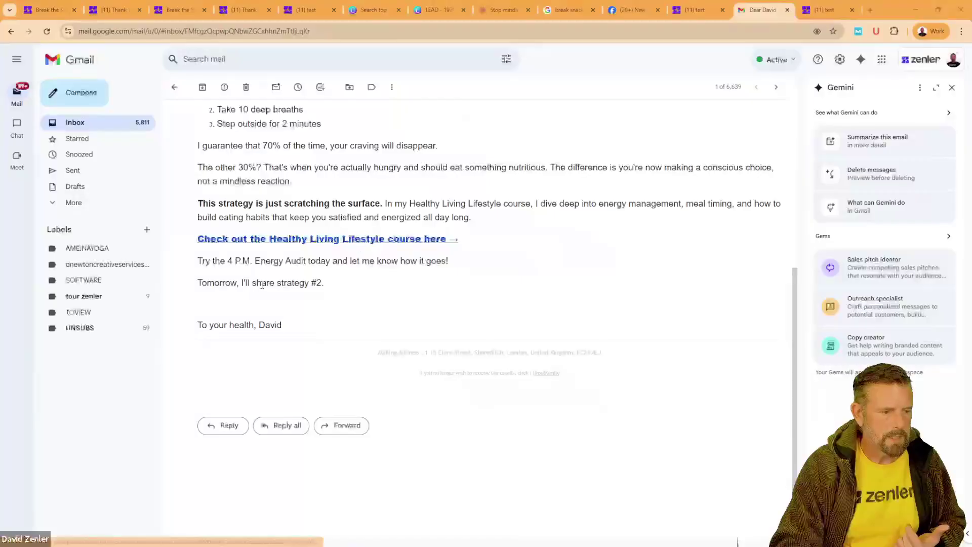
{"action": "left_click_drag", "start_coordinate": [259, 283], "coordinate": [399, 286]}
{"action": "left_click", "coordinate": [473, 294]}
{"action": "scroll", "coordinate": [559, 286], "scroll_direction": "up", "scroll_amount": 1}
{"action": "scroll", "coordinate": [560, 287], "scroll_direction": "up", "scroll_amount": 5}
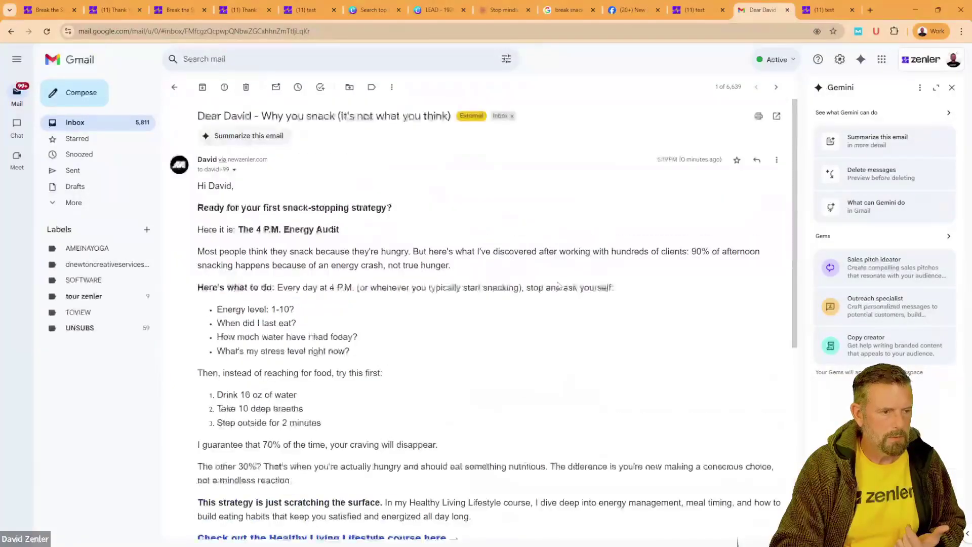
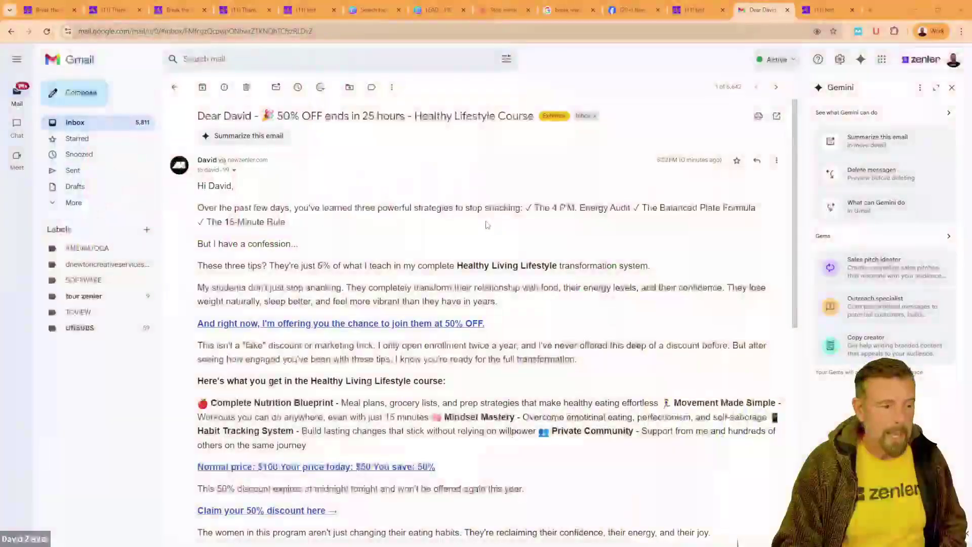
Step: Copy the link address of the email's 50% OFF offer and open Chrome's menu for a new incognito window
{"action": "scroll", "coordinate": [498, 271], "scroll_direction": "down", "scroll_amount": 2}
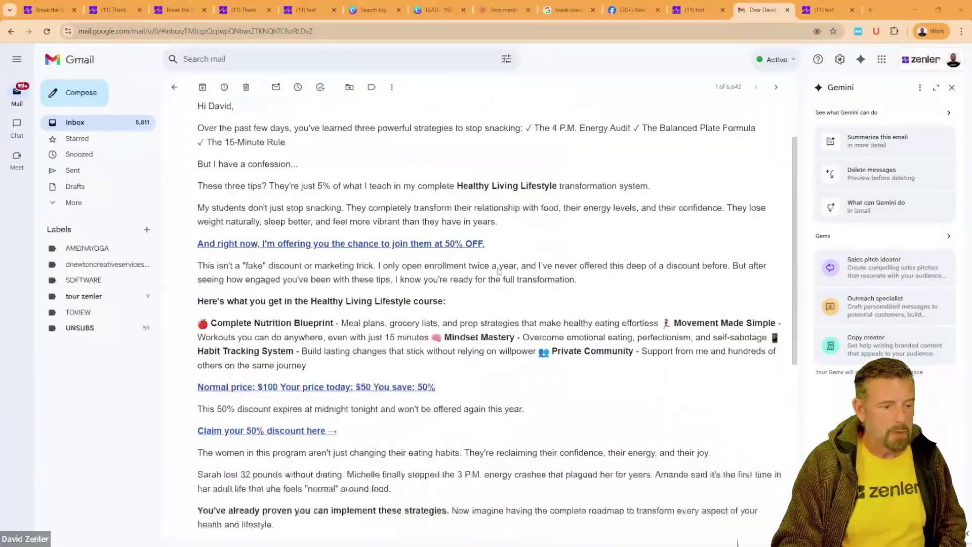
{"action": "right_click", "coordinate": [444, 227]}
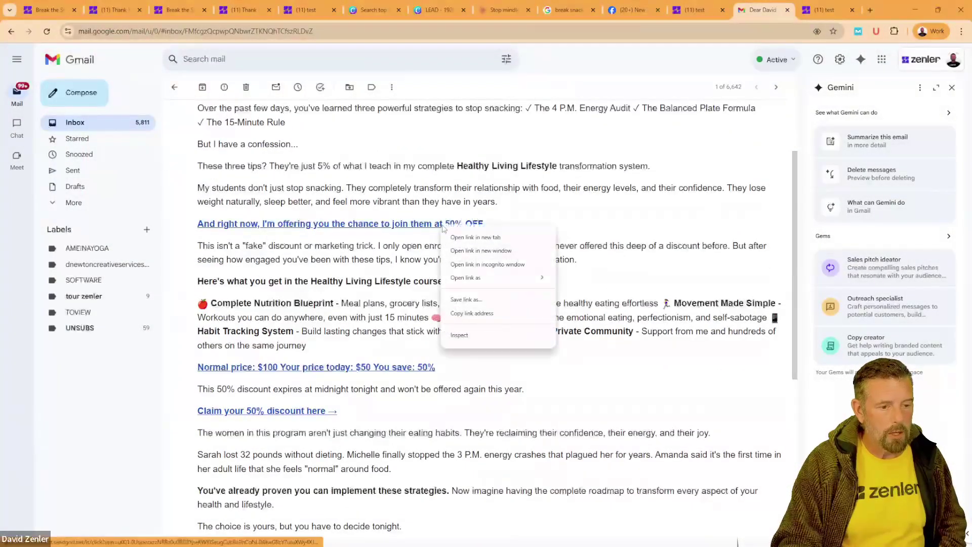
{"action": "left_click", "coordinate": [463, 314]}
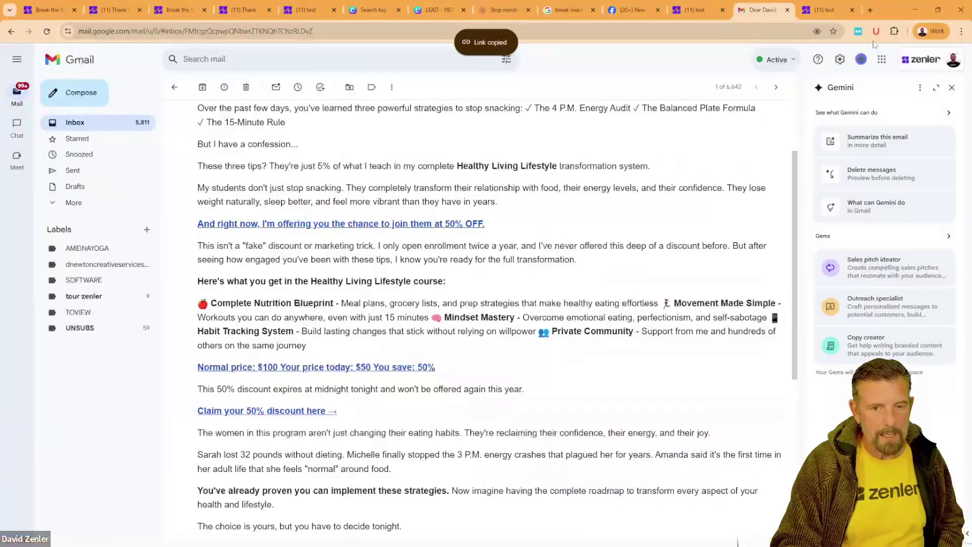
{"action": "left_click", "coordinate": [960, 32]}
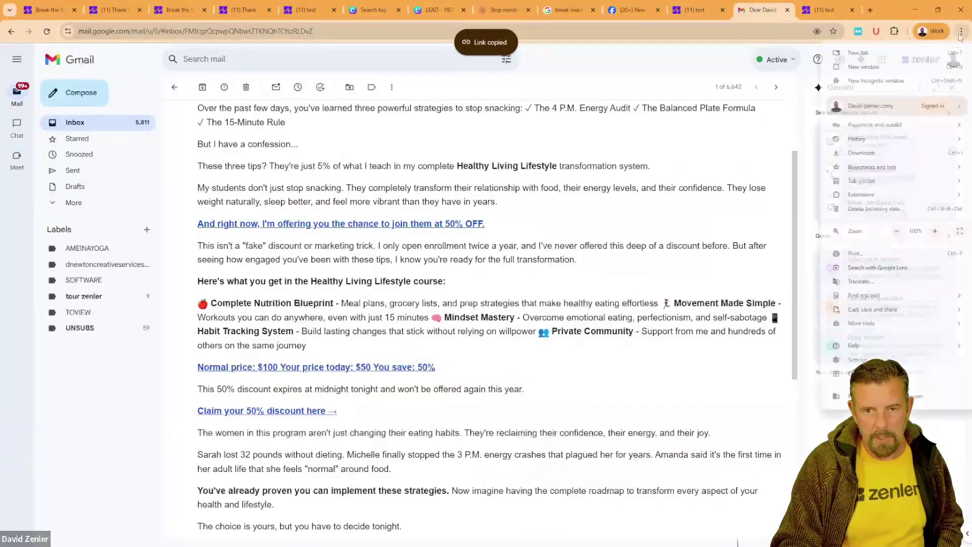
Step: Load the copied 50% OFF offer link in a new incognito window
{"action": "left_click", "coordinate": [894, 85]}
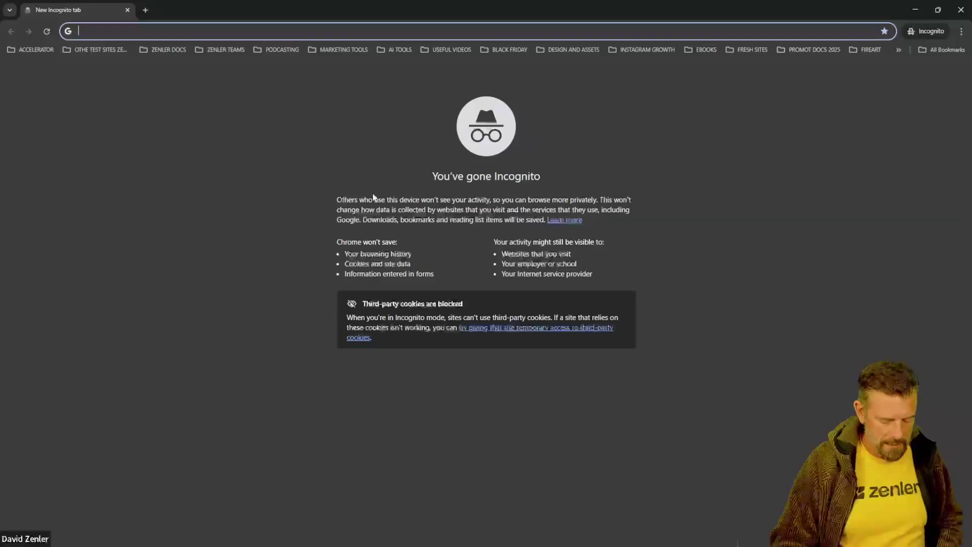
{"action": "key", "text": "ctrl+v"}
{"action": "key", "text": "Return"}
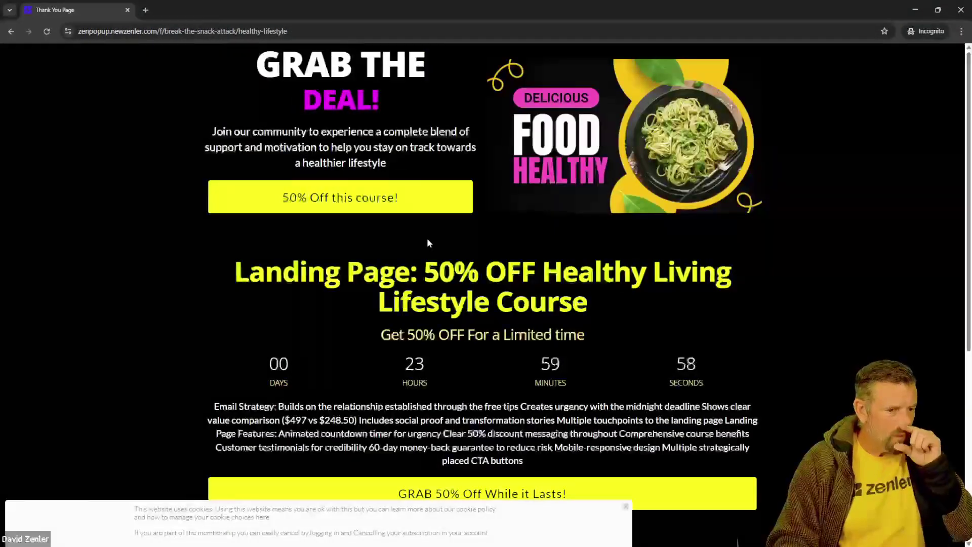
{"action": "scroll", "coordinate": [427, 243], "scroll_direction": "down", "scroll_amount": 2}
{"action": "scroll", "coordinate": [393, 289], "scroll_direction": "up", "scroll_amount": 2}
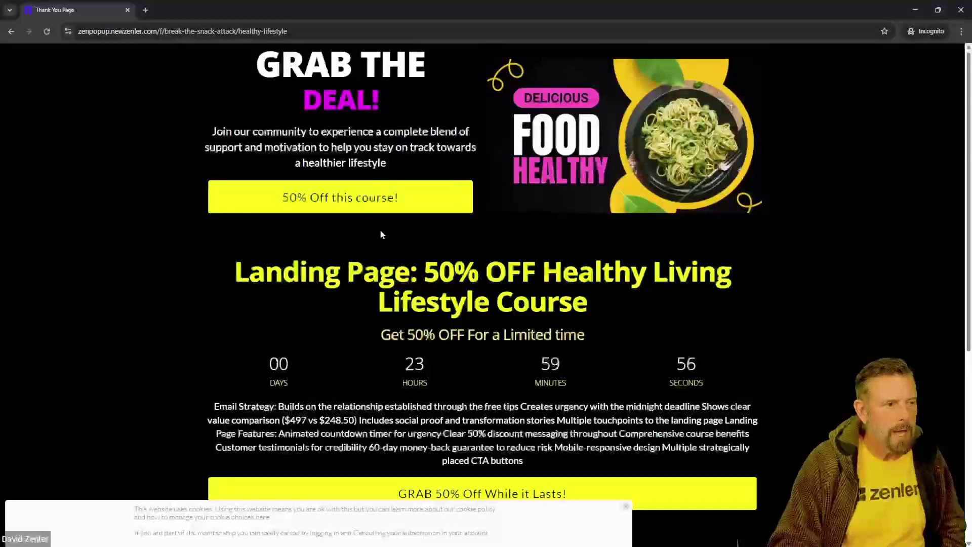
Step: Go to the discounted Healthy Lifestyle Course checkout and check the $50 USD total
{"action": "left_click", "coordinate": [363, 201]}
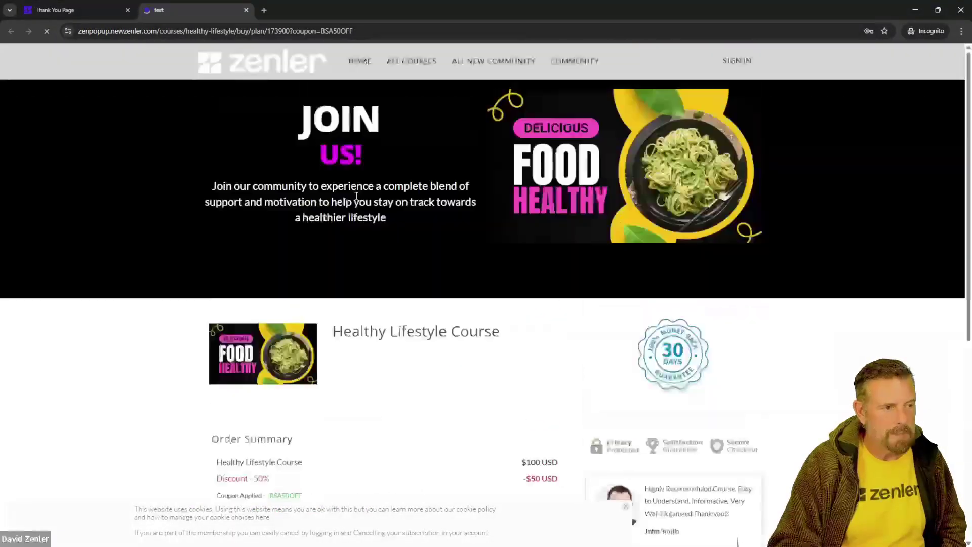
{"action": "scroll", "coordinate": [398, 273], "scroll_direction": "down", "scroll_amount": 3}
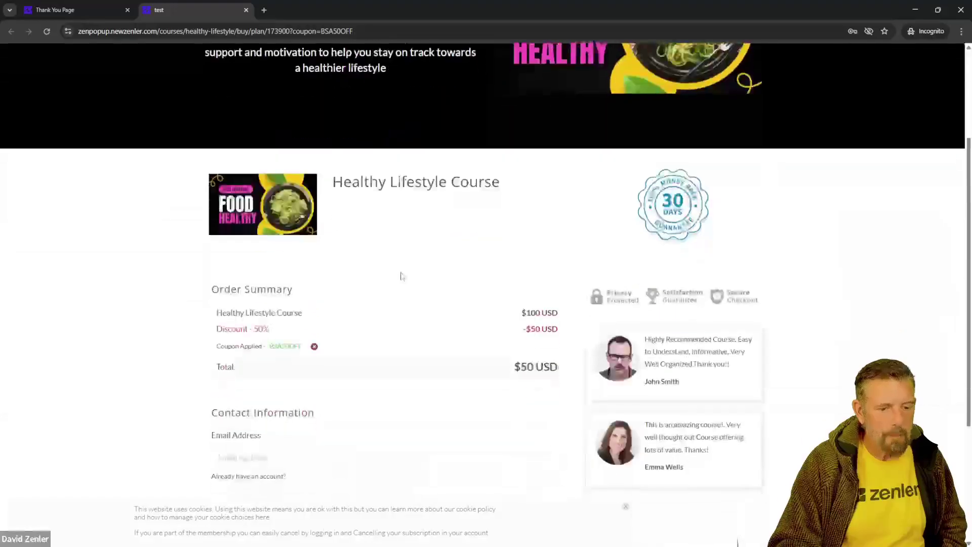
{"action": "scroll", "coordinate": [402, 276], "scroll_direction": "down", "scroll_amount": 3}
{"action": "scroll", "coordinate": [459, 274], "scroll_direction": "up", "scroll_amount": 2}
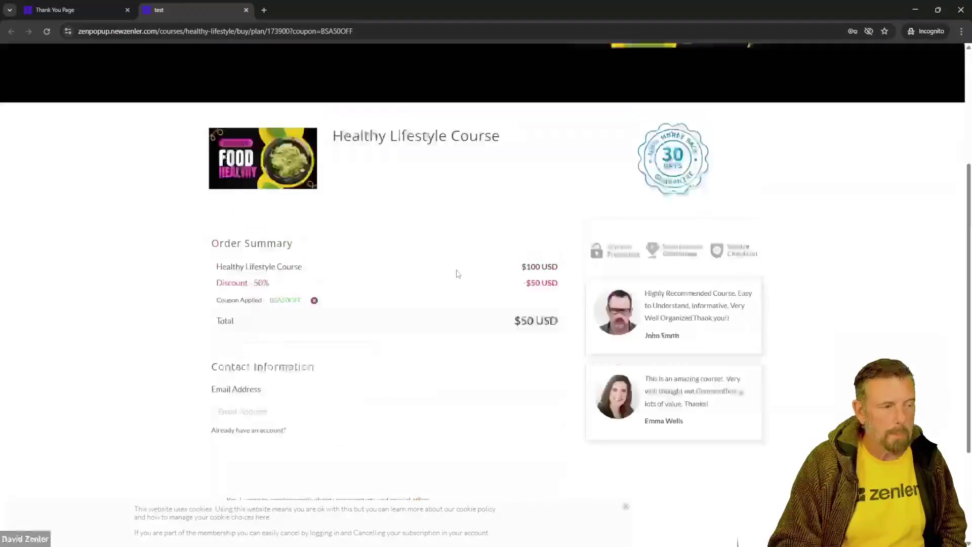
{"action": "scroll", "coordinate": [458, 274], "scroll_direction": "up", "scroll_amount": 3}
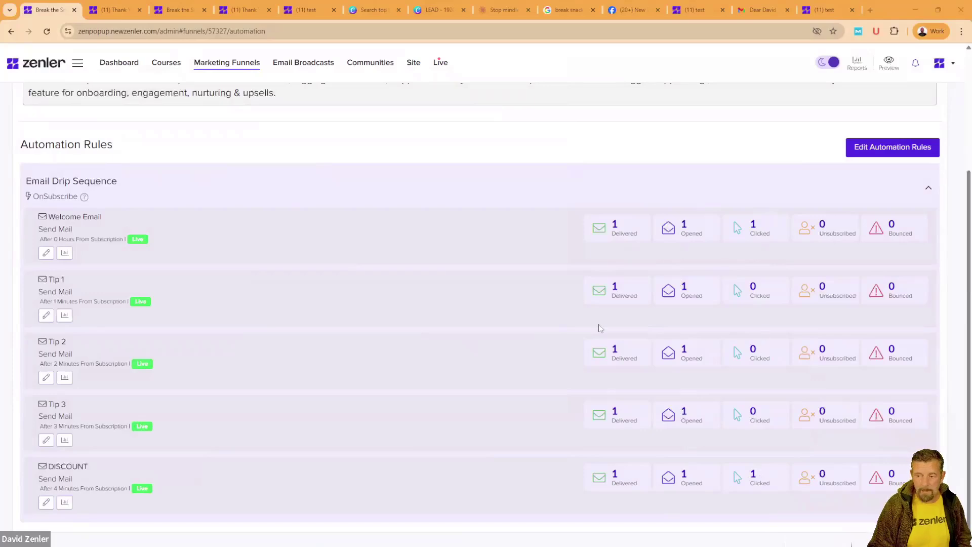
Step: Scroll to the top of the Automation Rules to review the drip emails' delivery stats
{"action": "scroll", "coordinate": [274, 198], "scroll_direction": "up", "scroll_amount": 3}
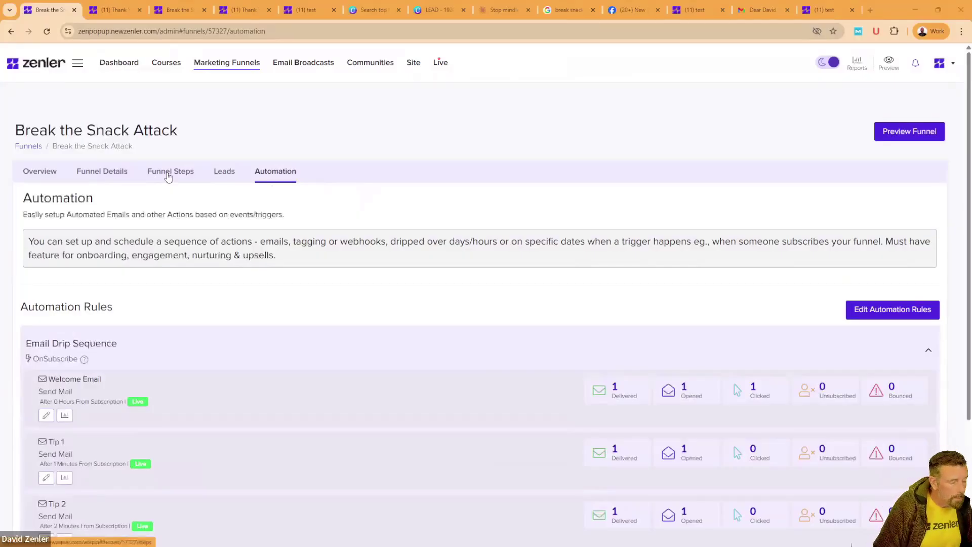
Step: Review the Break the Snack Attack funnel's step cards and the third step's visitor count
{"action": "left_click", "coordinate": [180, 176]}
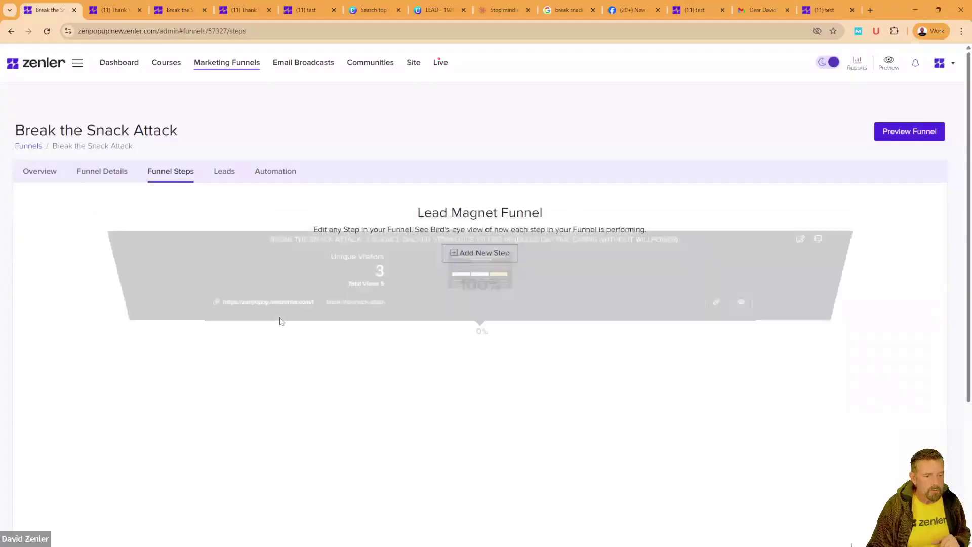
{"action": "scroll", "coordinate": [346, 344], "scroll_direction": "down", "scroll_amount": 4}
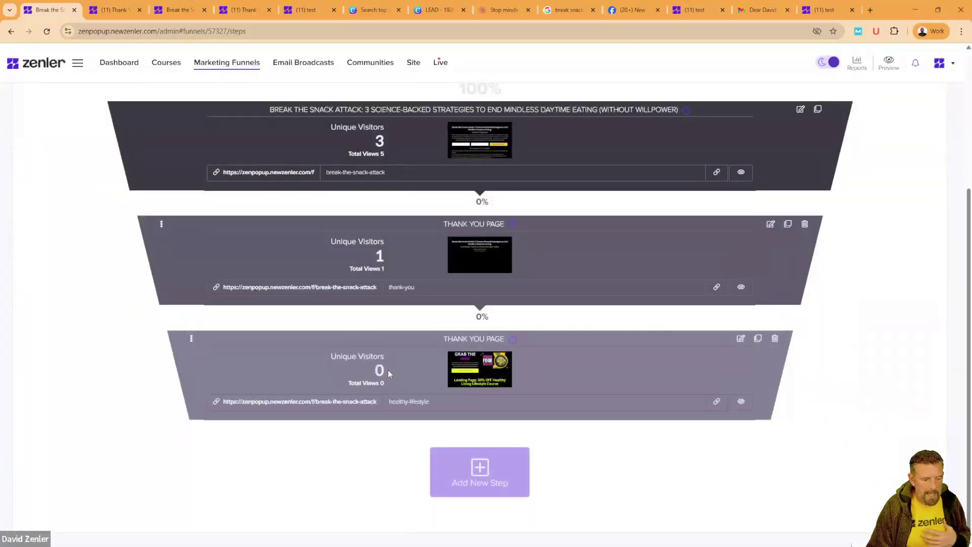
{"action": "left_click_drag", "start_coordinate": [389, 374], "coordinate": [349, 379]}
{"action": "left_click", "coordinate": [325, 360]}
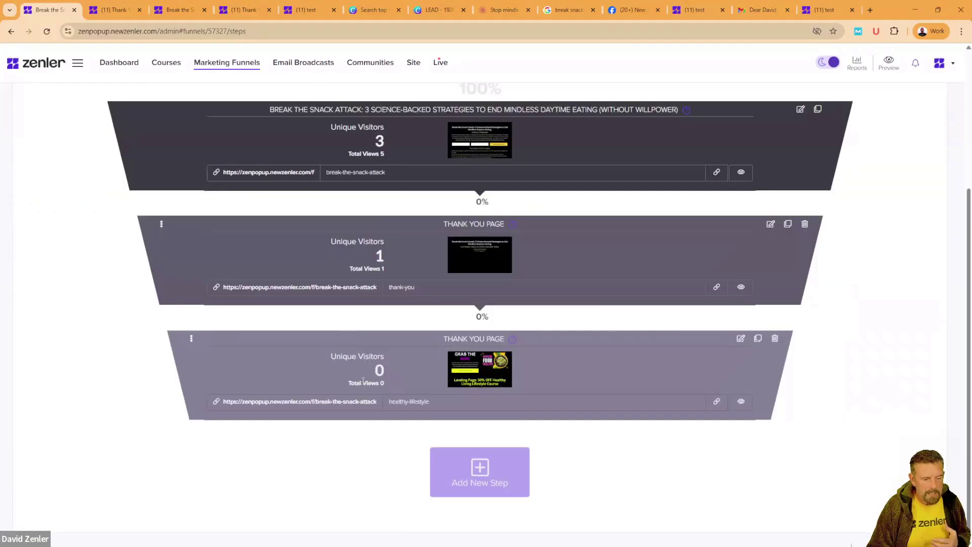
{"action": "double_click", "coordinate": [370, 373]}
Step: Preview two funnel step pages in the editor, then open the funnel's Leads list
{"action": "left_click", "coordinate": [410, 369]}
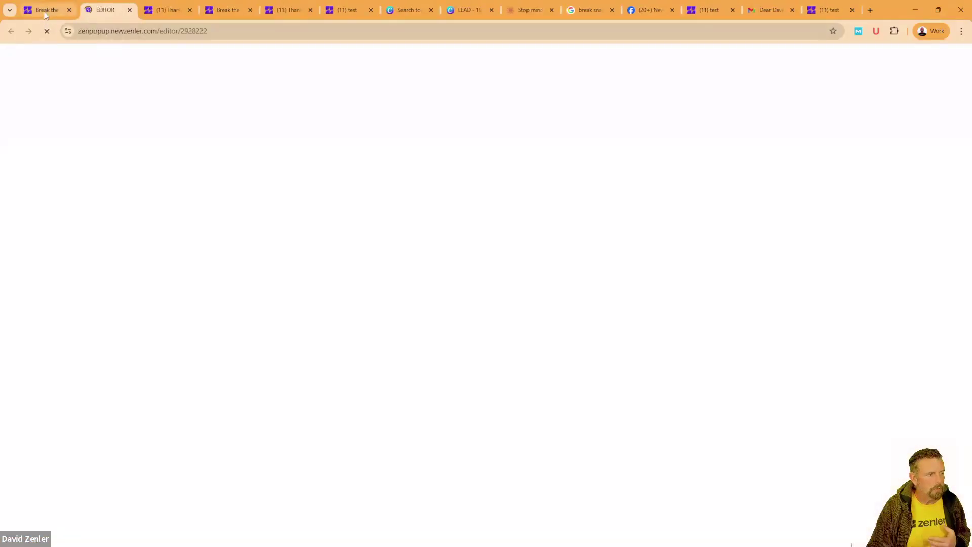
{"action": "left_click", "coordinate": [45, 11]}
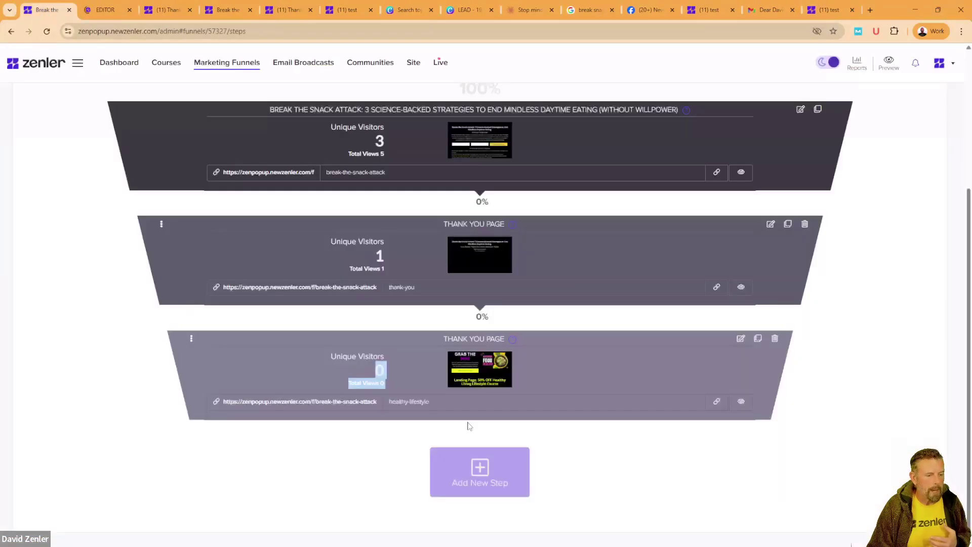
{"action": "left_click", "coordinate": [392, 390]}
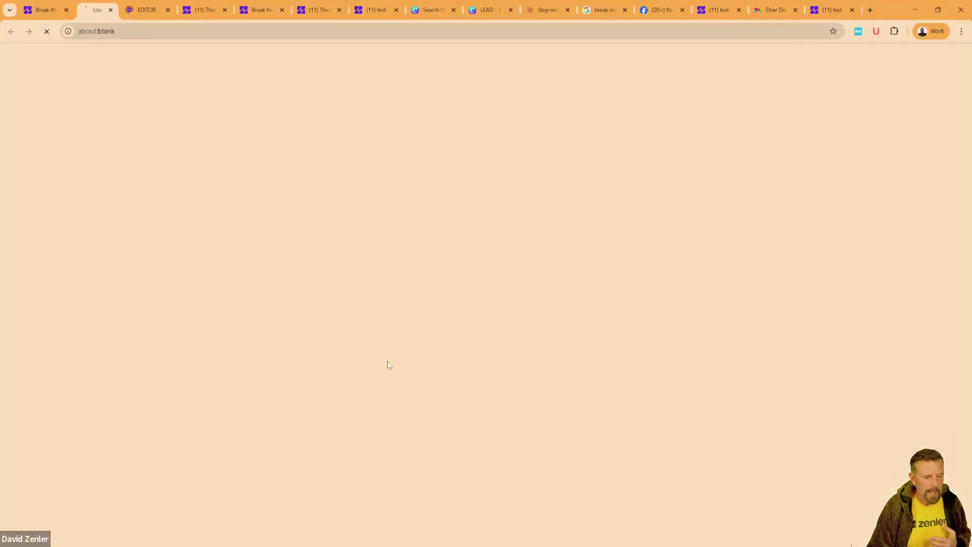
{"action": "left_click", "coordinate": [46, 11]}
{"action": "scroll", "coordinate": [113, 324], "scroll_direction": "up", "scroll_amount": 4}
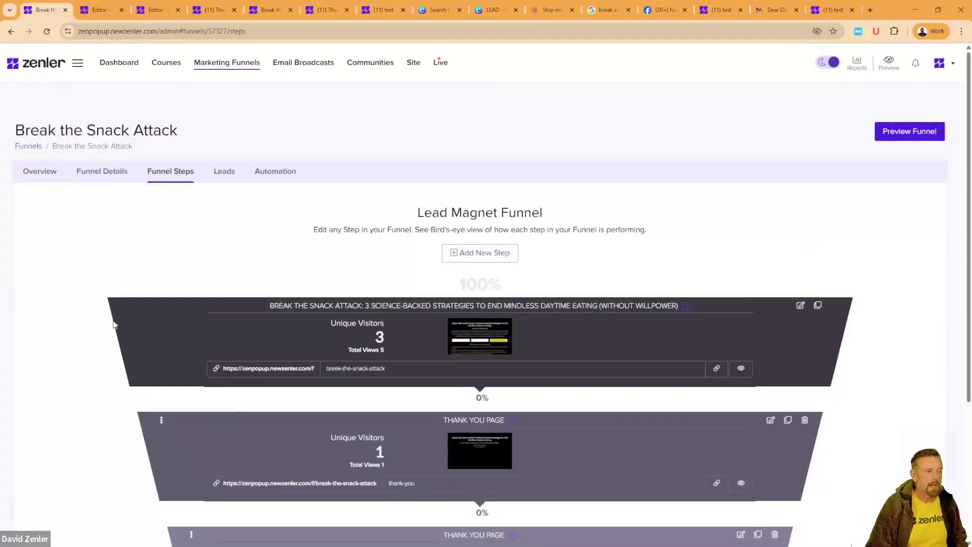
{"action": "left_click", "coordinate": [224, 175]}
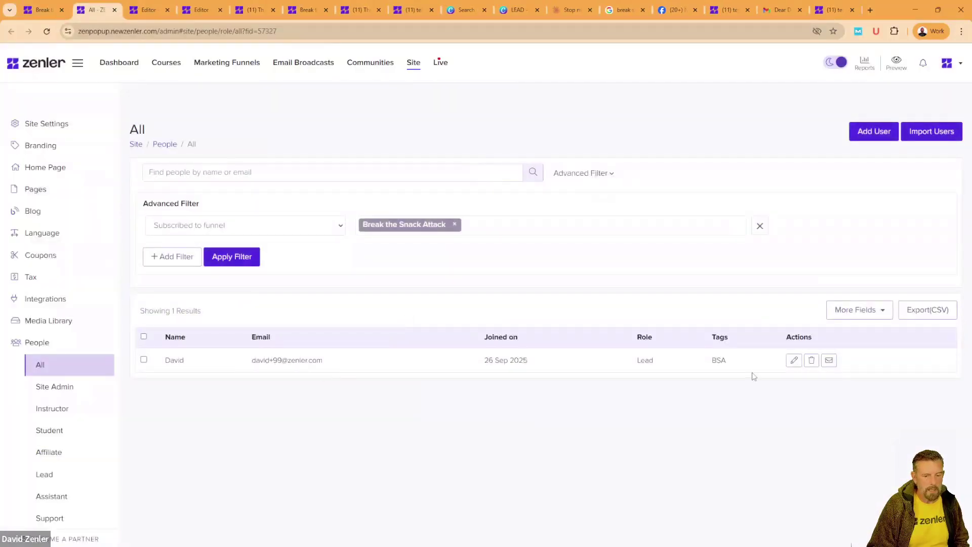
Step: Check the single lead's BSA tag and return to the funnel tab
{"action": "left_click_drag", "start_coordinate": [743, 364], "coordinate": [696, 375]}
{"action": "left_click", "coordinate": [608, 420]}
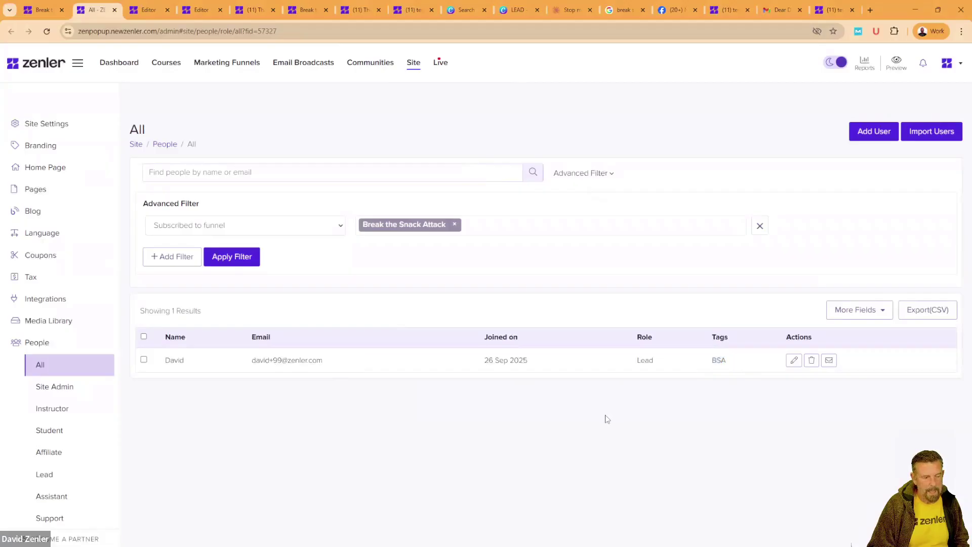
{"action": "left_click", "coordinate": [45, 10]}
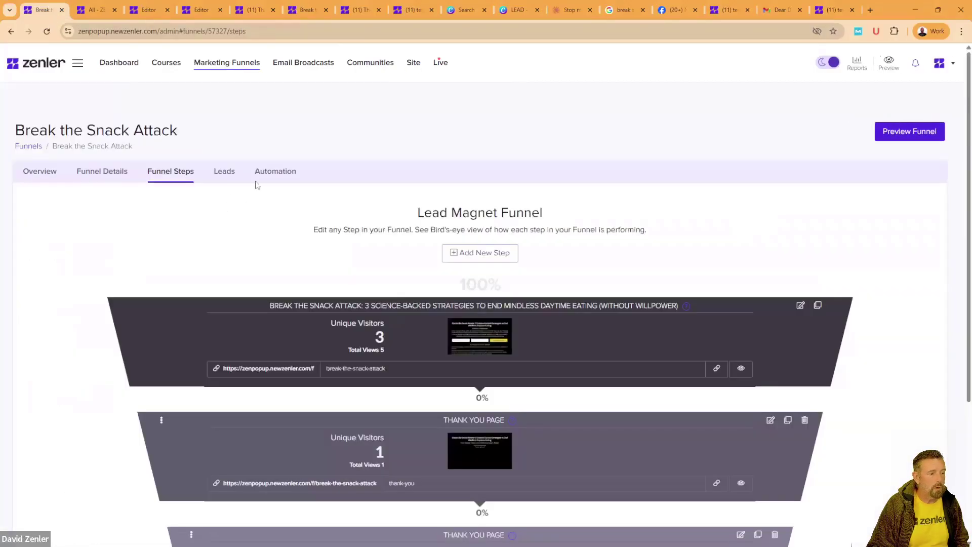
Step: Expand the funnel's Email Drip Sequence rule and edit the Welcome Email action
{"action": "left_click", "coordinate": [282, 173]}
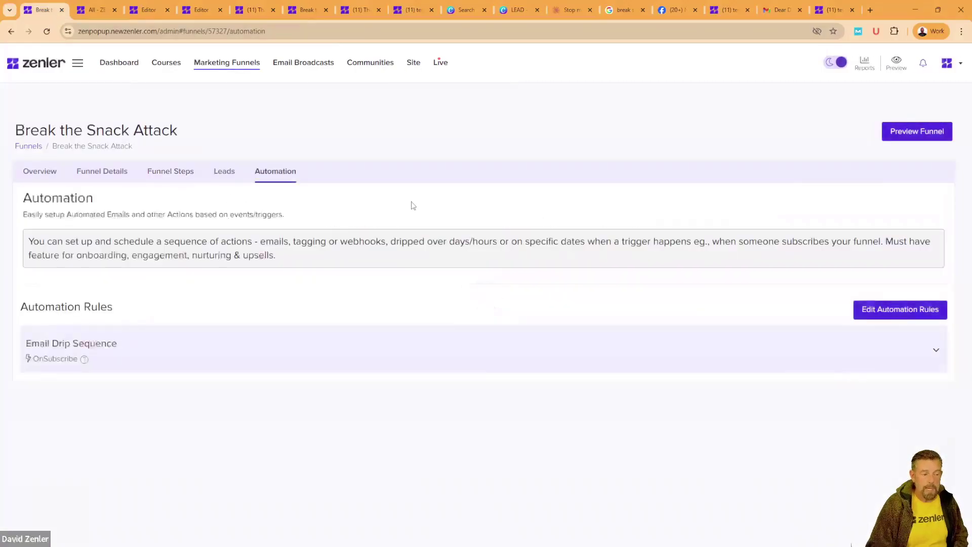
{"action": "left_click", "coordinate": [219, 364]}
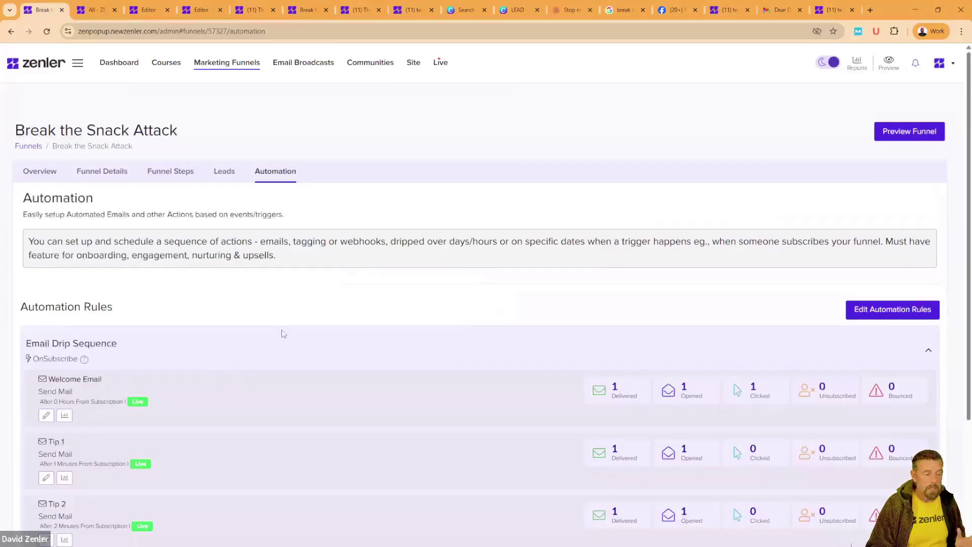
{"action": "left_click", "coordinate": [46, 415]}
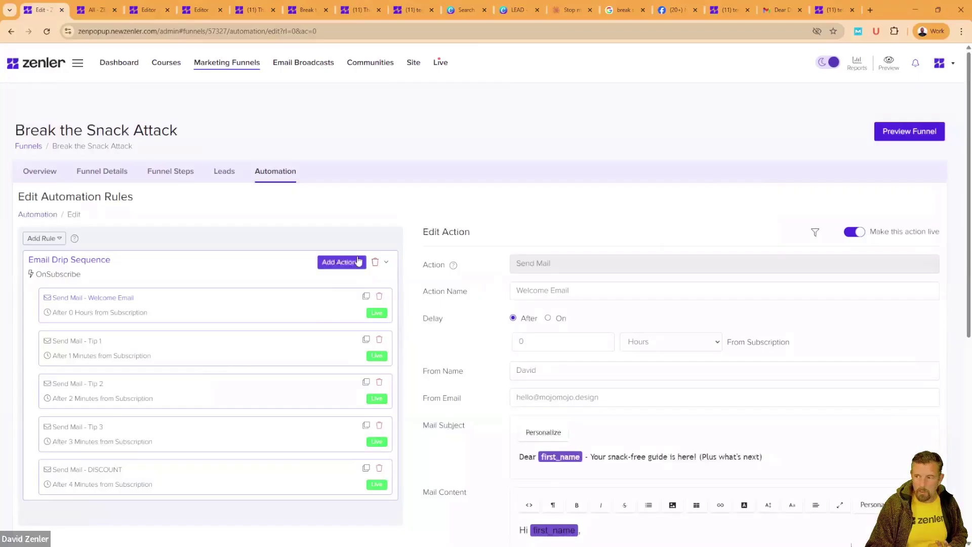
Step: Add a Notify Admin action to the Email Drip Sequence
{"action": "left_click", "coordinate": [358, 263]}
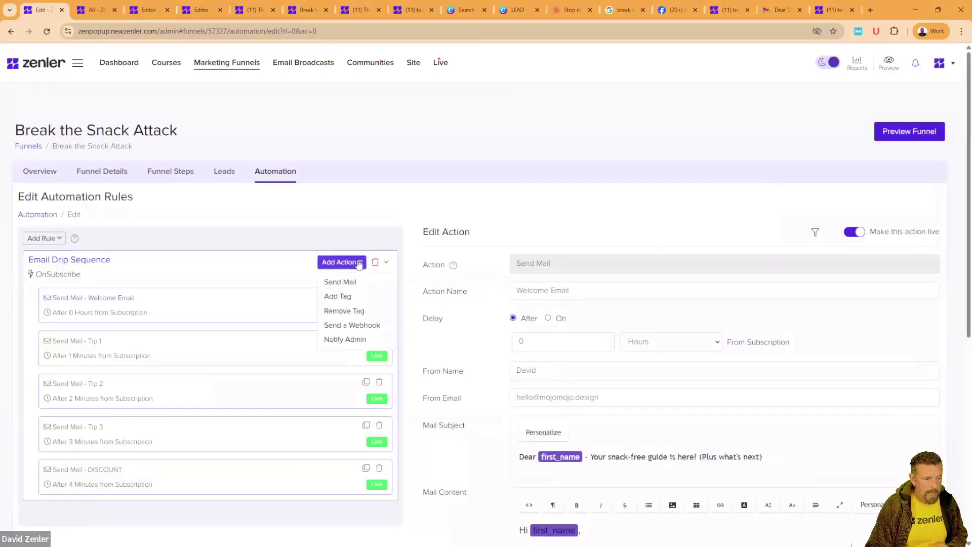
{"action": "left_click", "coordinate": [336, 341]}
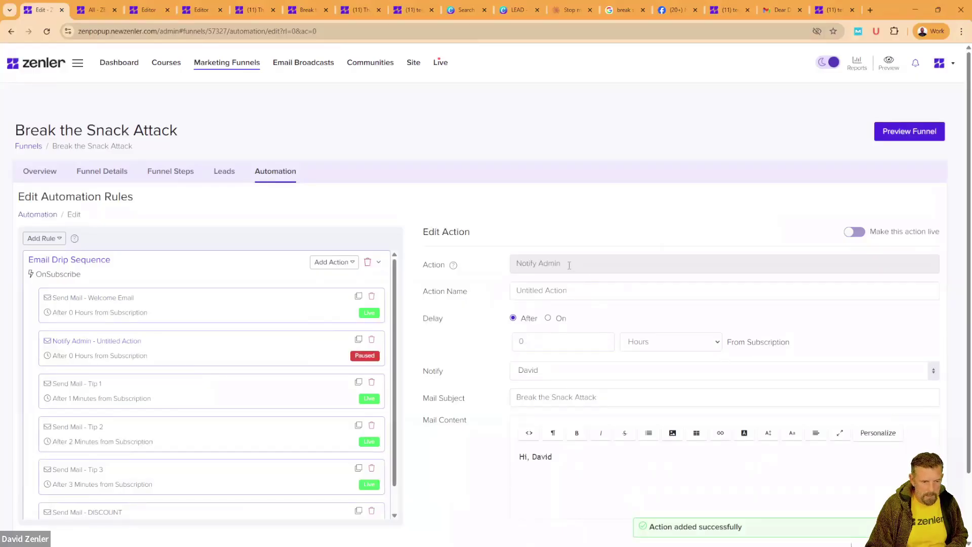
{"action": "left_click_drag", "start_coordinate": [569, 266], "coordinate": [480, 268]}
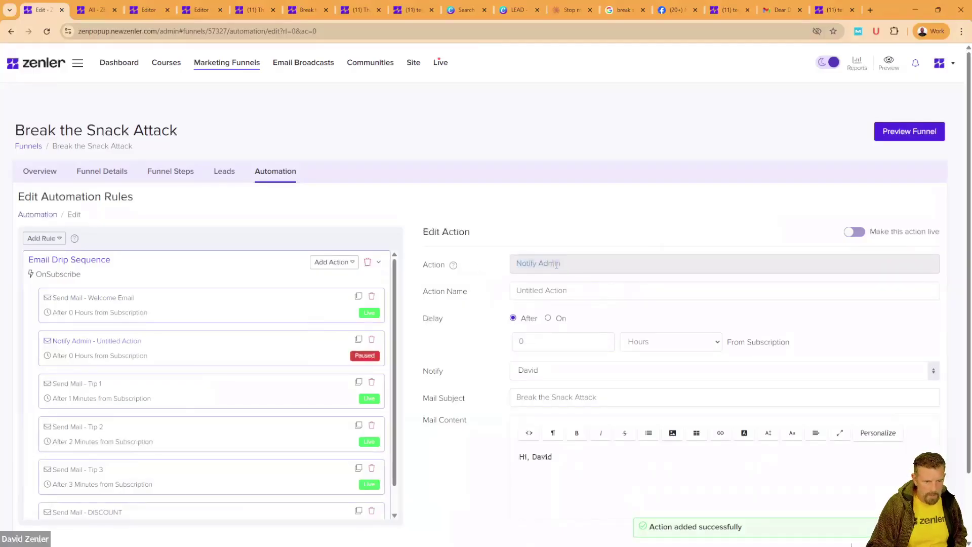
{"action": "left_click_drag", "start_coordinate": [575, 289], "coordinate": [495, 296]}
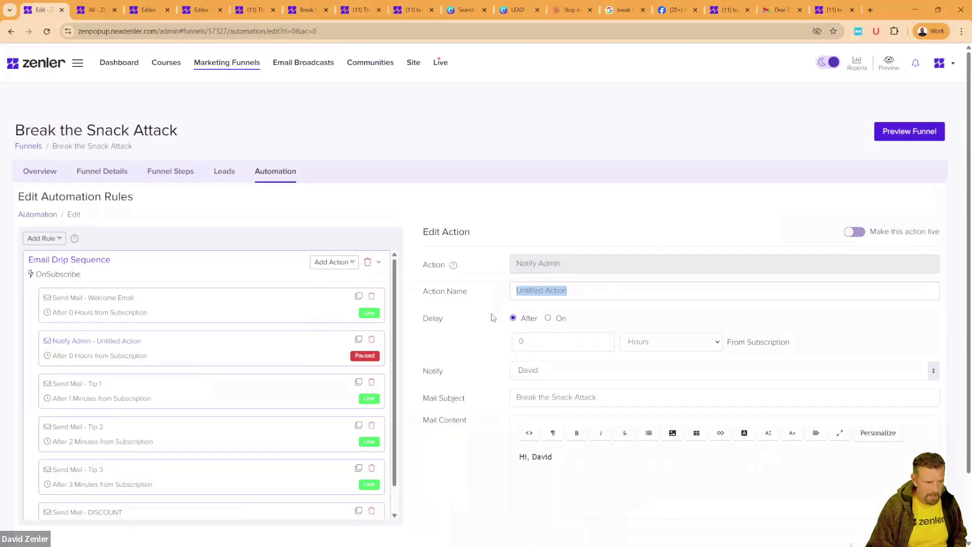
{"action": "scroll", "coordinate": [447, 481], "scroll_direction": "down", "scroll_amount": 2}
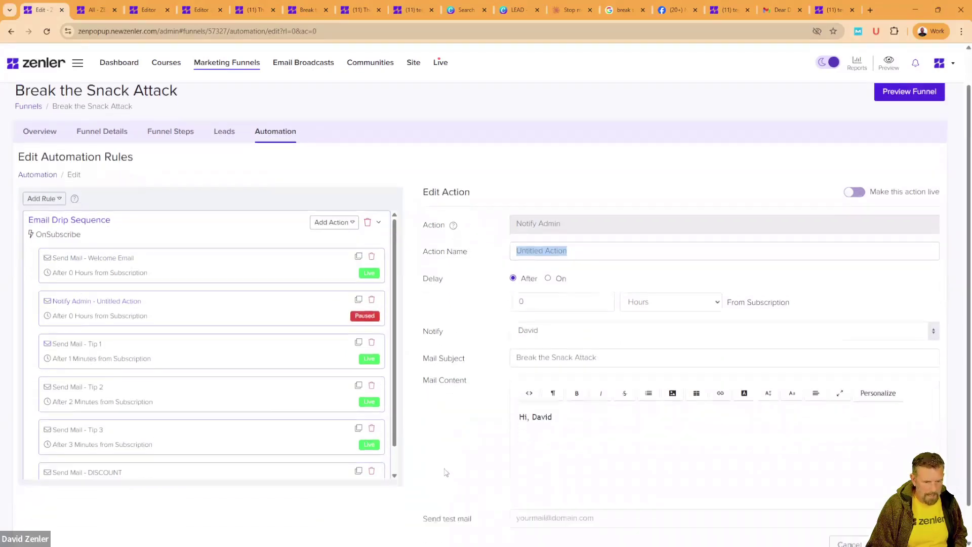
Step: Write the alert message 'This member {first_name} ... now!' and 'Here email is {email}'
{"action": "left_click", "coordinate": [566, 383]}
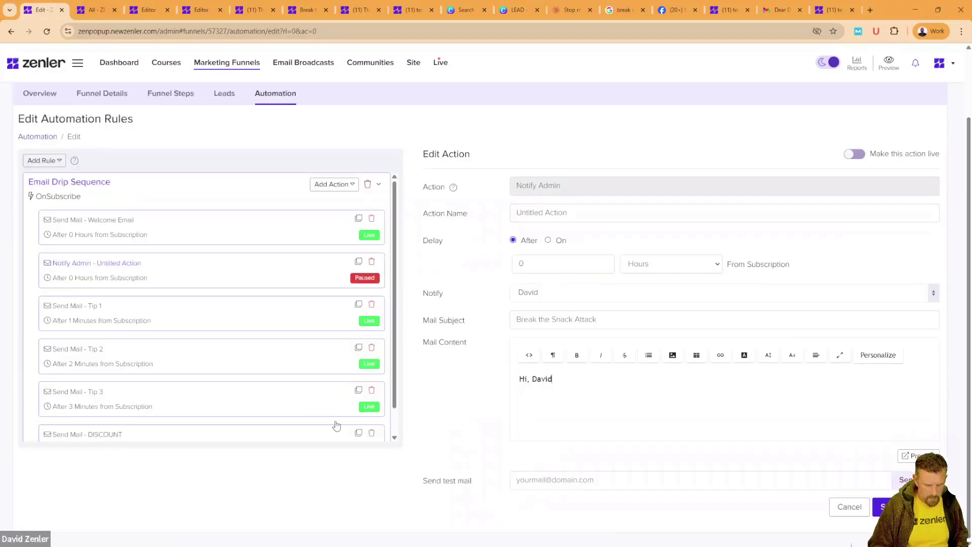
{"action": "key", "text": "Return"}
{"action": "key", "text": "Return"}
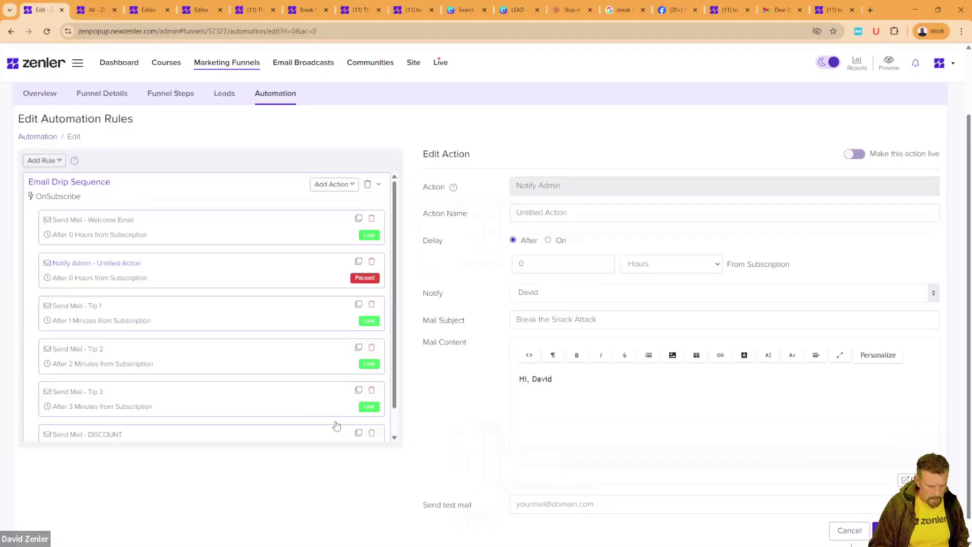
{"action": "type", "text": "THis"}
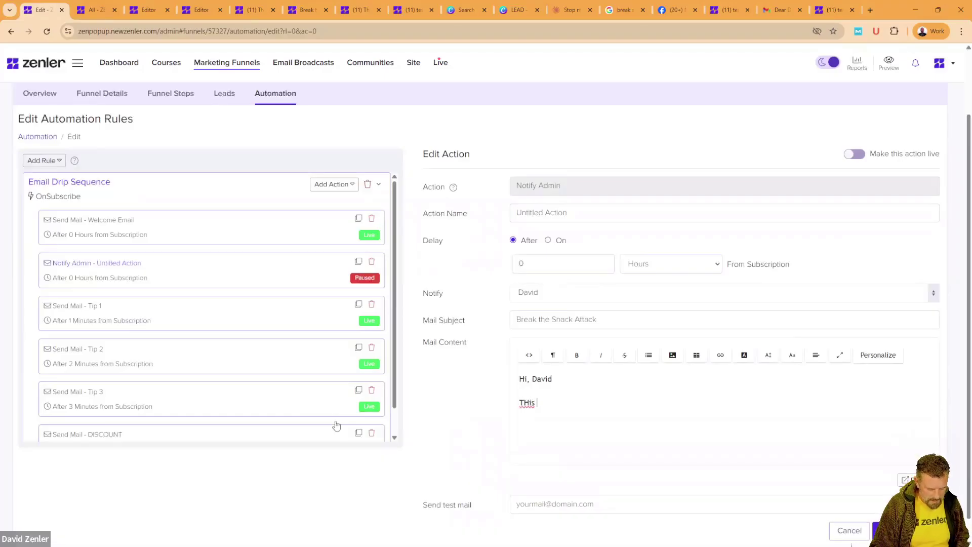
{"action": "type", "text": " member"}
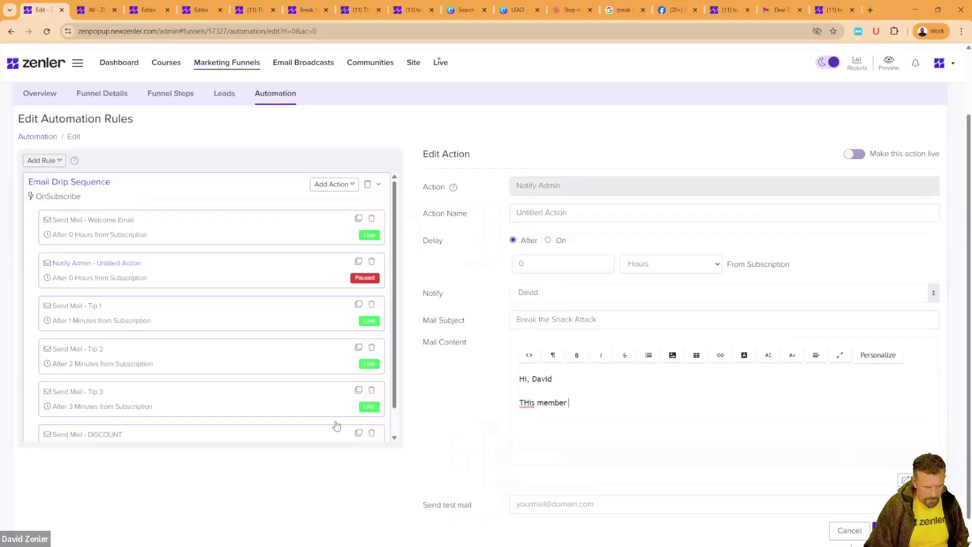
{"action": "left_click", "coordinate": [887, 356]}
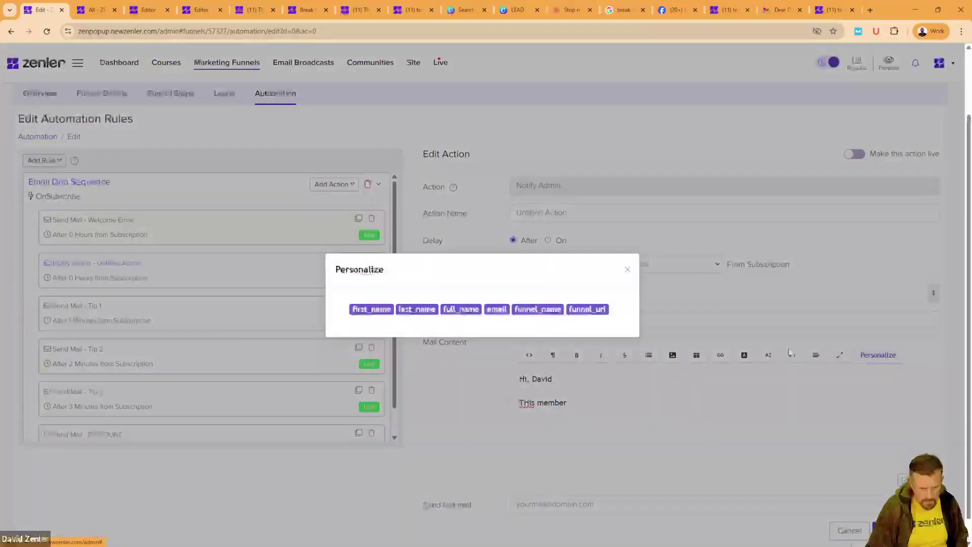
{"action": "left_click", "coordinate": [378, 310]}
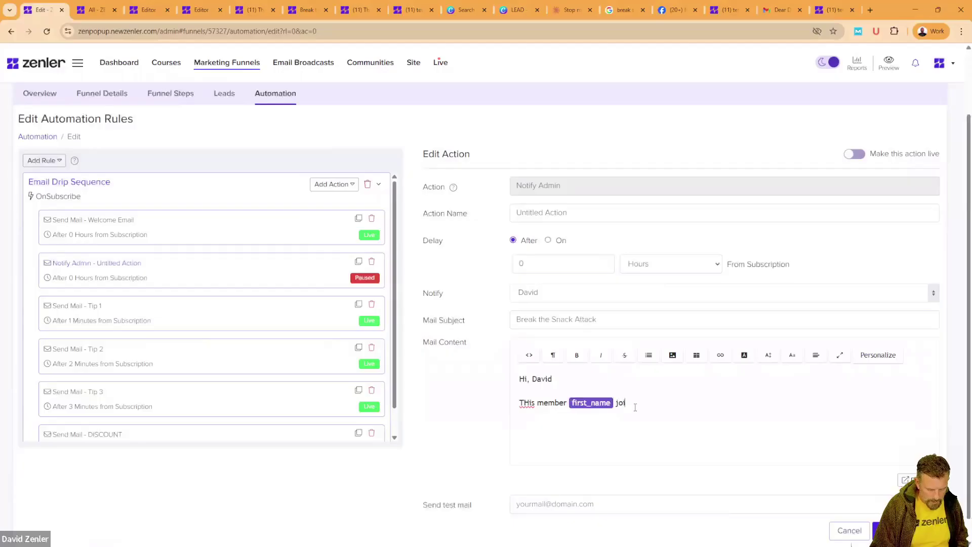
{"action": "type", "text": "now"}
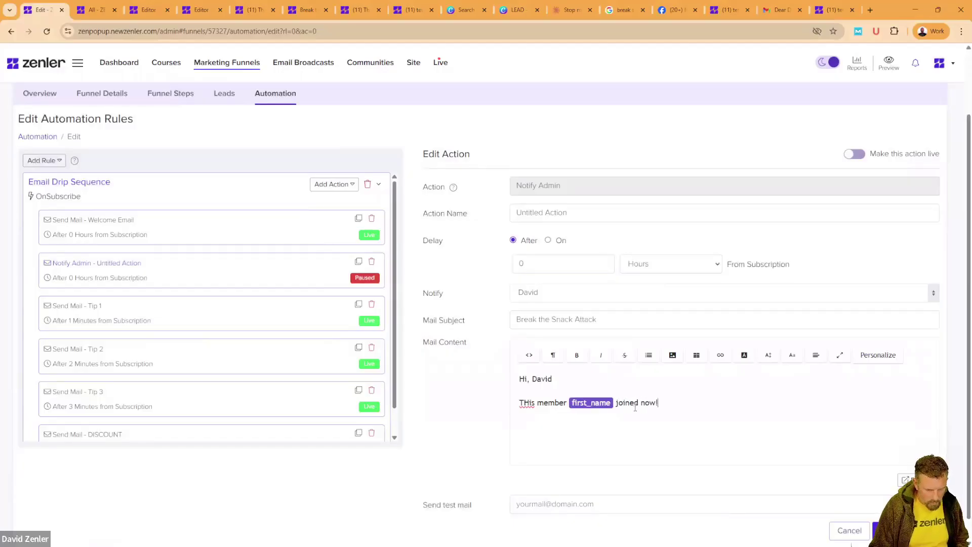
{"action": "type", "text": "!"}
{"action": "key", "text": "Return"}
{"action": "type", "text": "Her"}
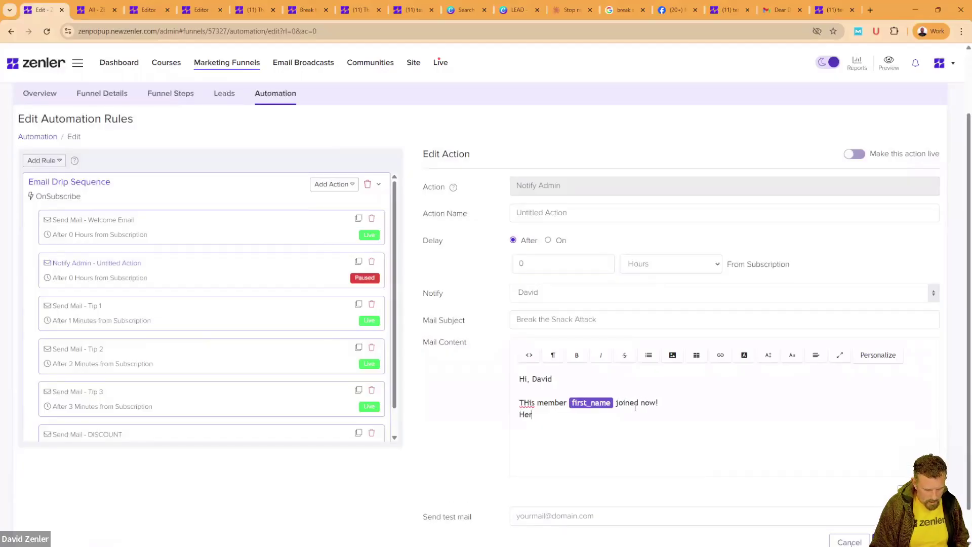
{"action": "type", "text": "e email is"}
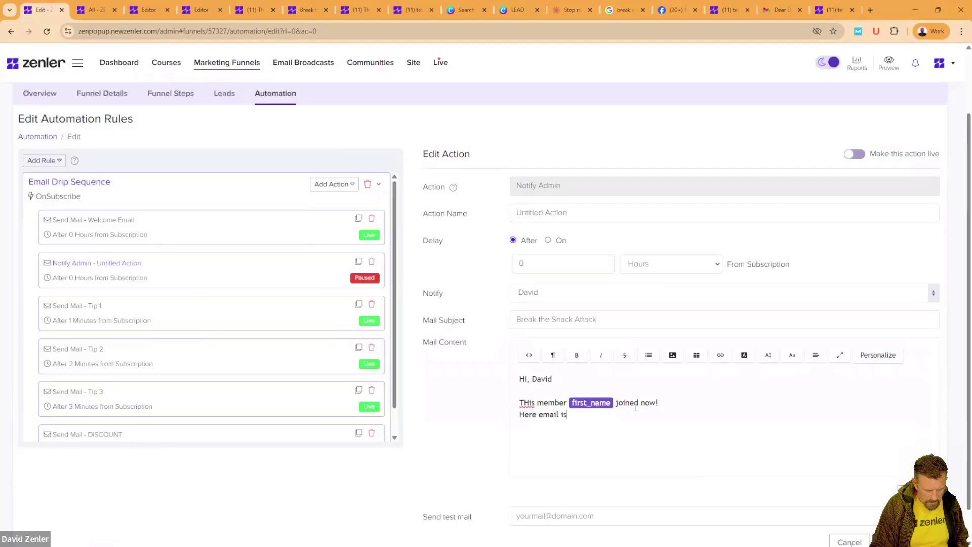
{"action": "left_click", "coordinate": [865, 358]}
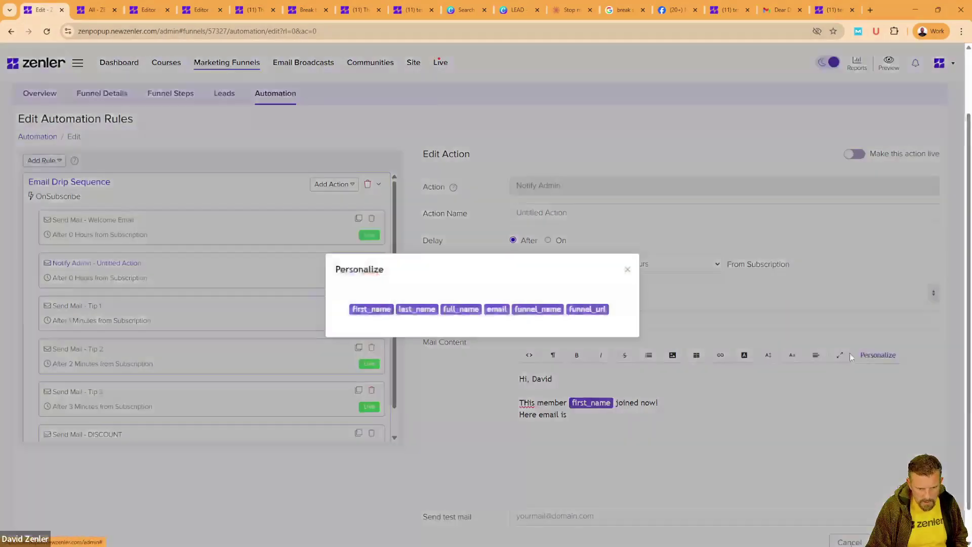
{"action": "left_click", "coordinate": [496, 309]}
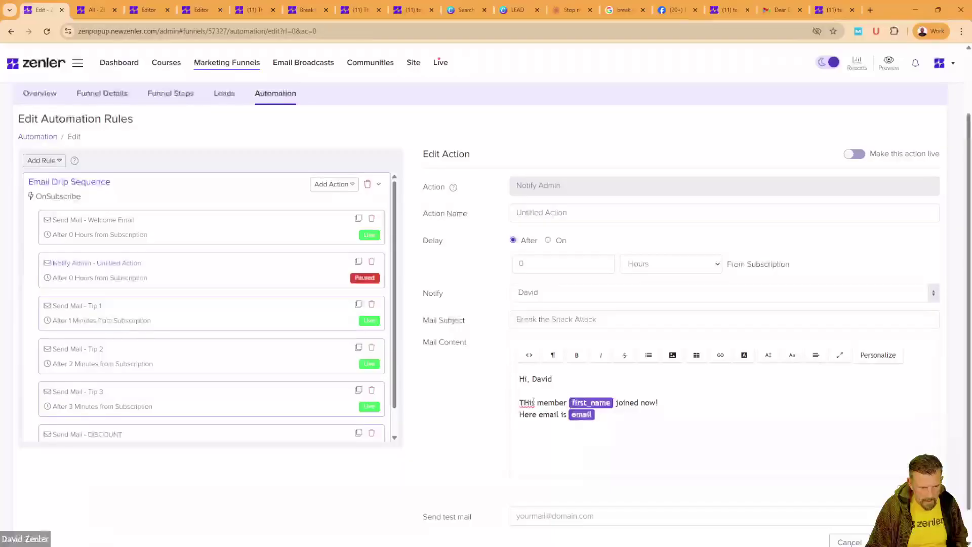
{"action": "left_click_drag", "start_coordinate": [530, 403], "coordinate": [524, 403]}
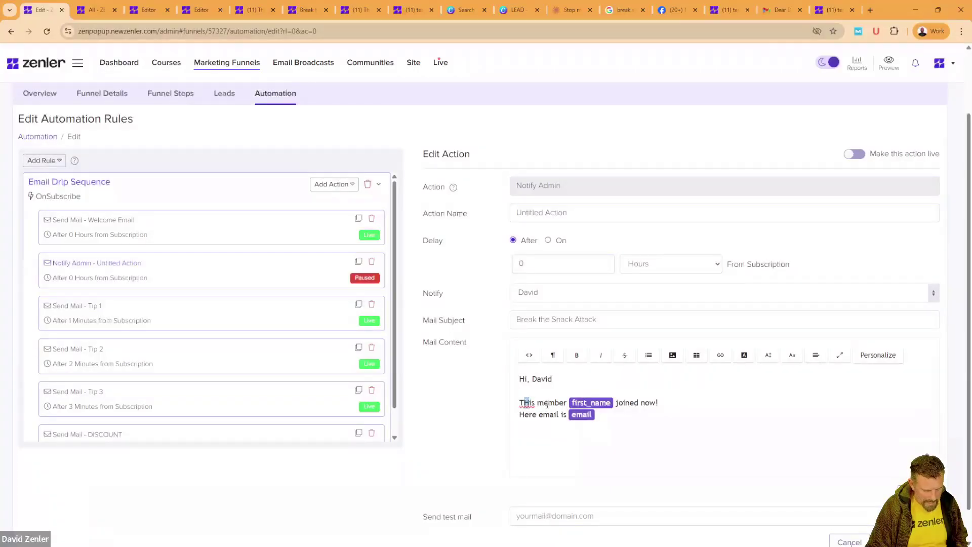
{"action": "type", "text": "h"}
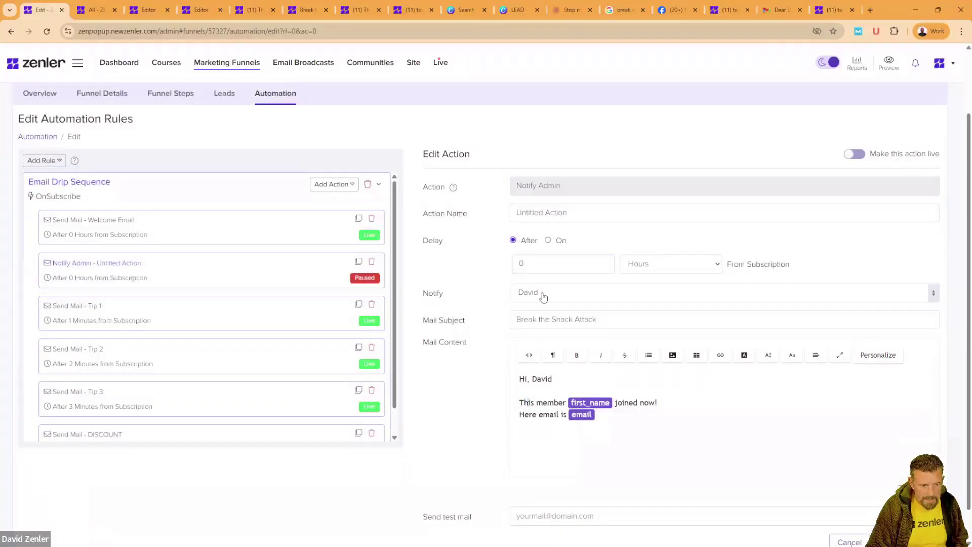
Step: Keep the notified admin, add 'Just to let you know', append 'LEAD GOT A NEW ONE' to the subject, and save
{"action": "left_click", "coordinate": [544, 297]}
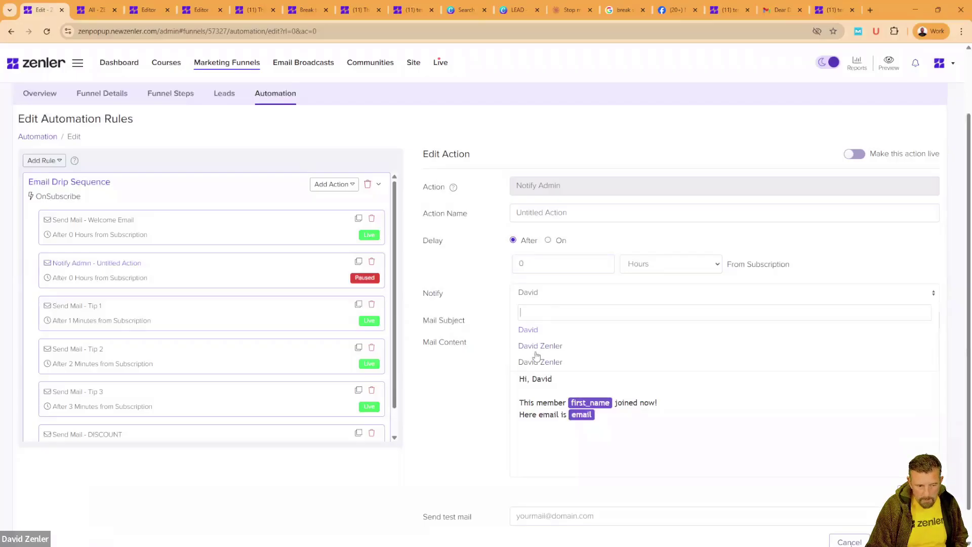
{"action": "left_click", "coordinate": [502, 381]}
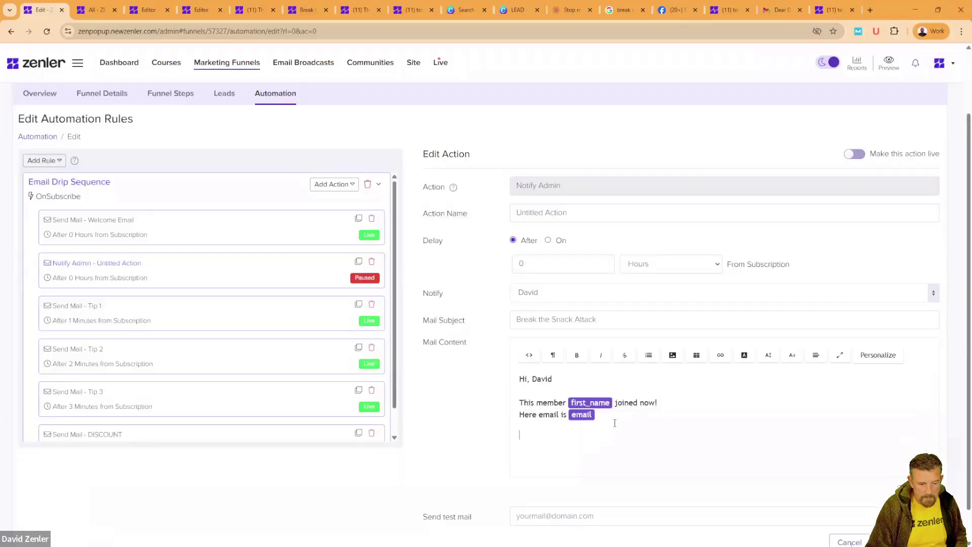
{"action": "type", "text": "ust"}
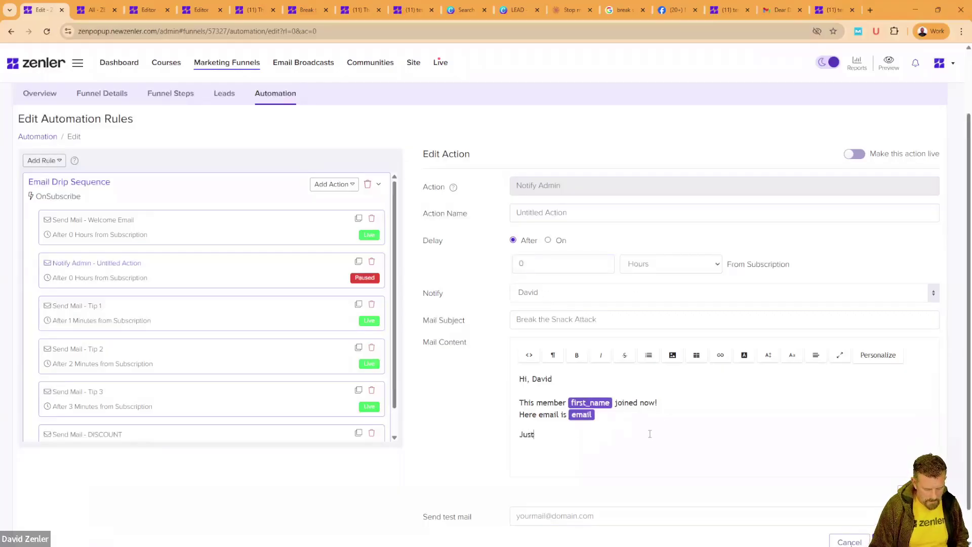
{"action": "type", "text": " to let you "}
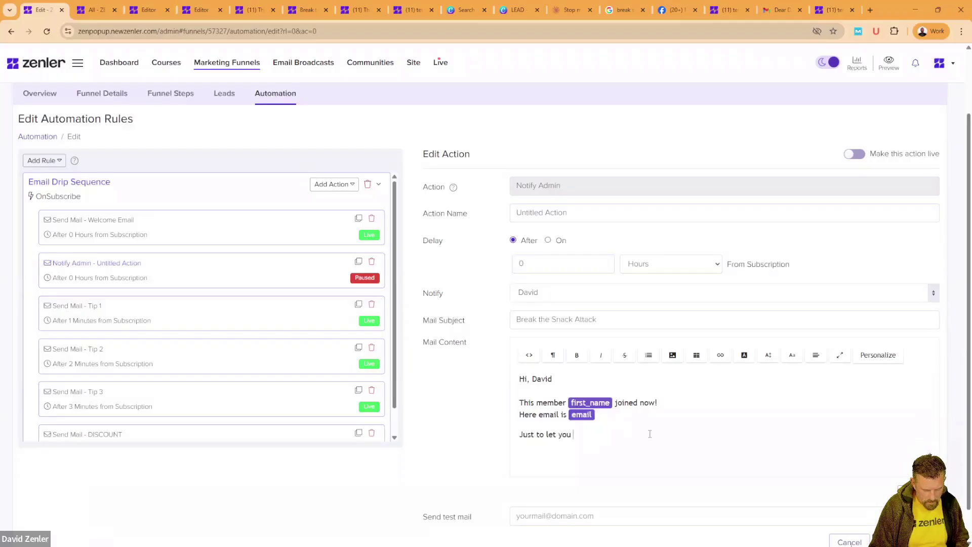
{"action": "type", "text": "know"}
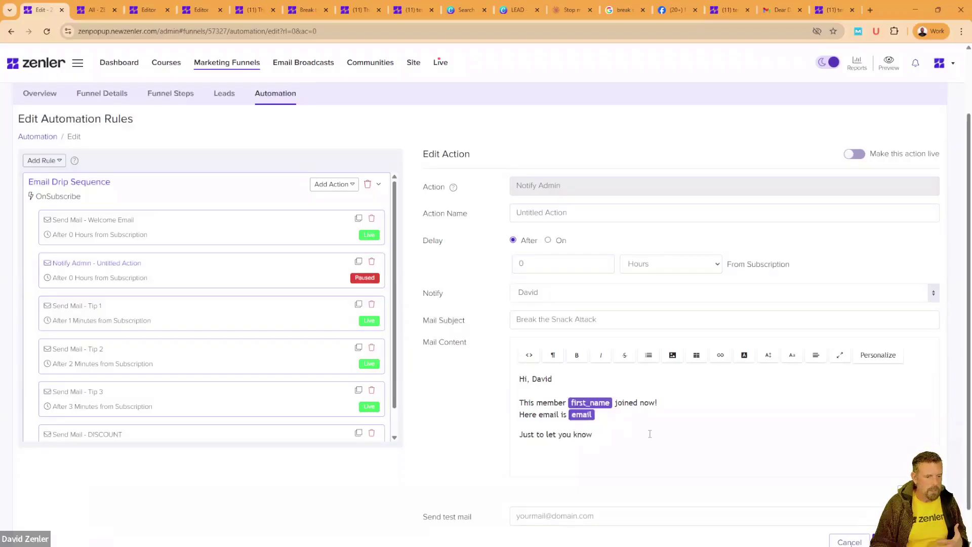
{"action": "scroll", "coordinate": [423, 428], "scroll_direction": "down", "scroll_amount": 1}
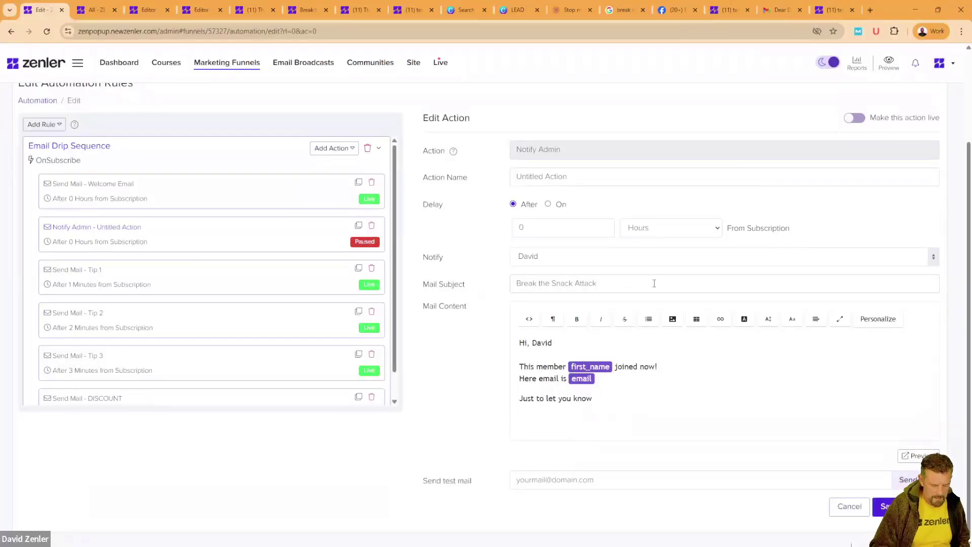
{"action": "type", "text": "LEAD"}
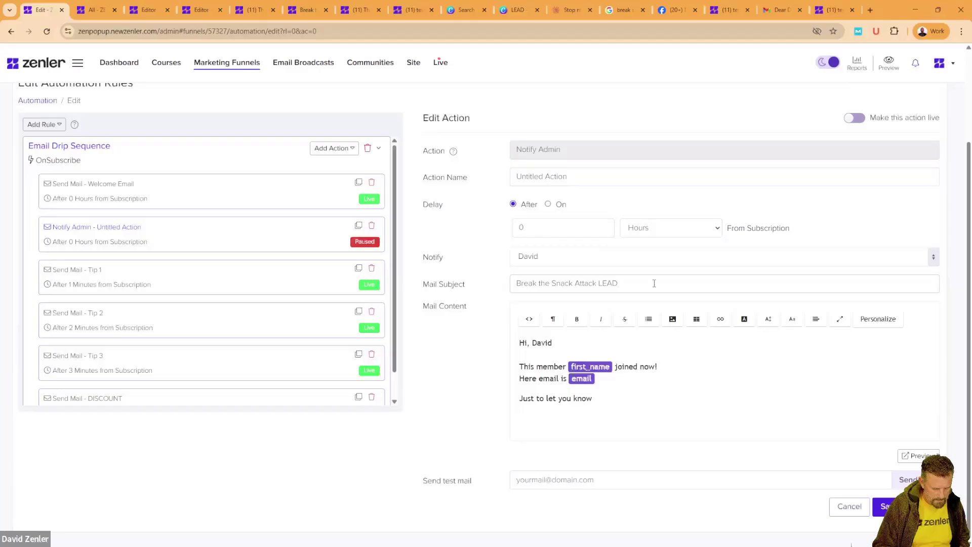
{"action": "type", "text": " GOT A NE"}
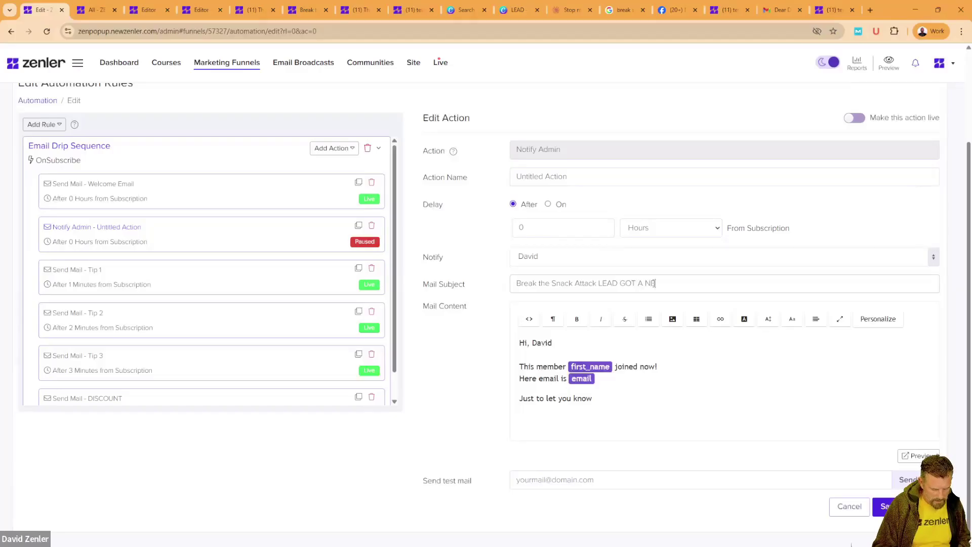
{"action": "type", "text": "W ONE!"}
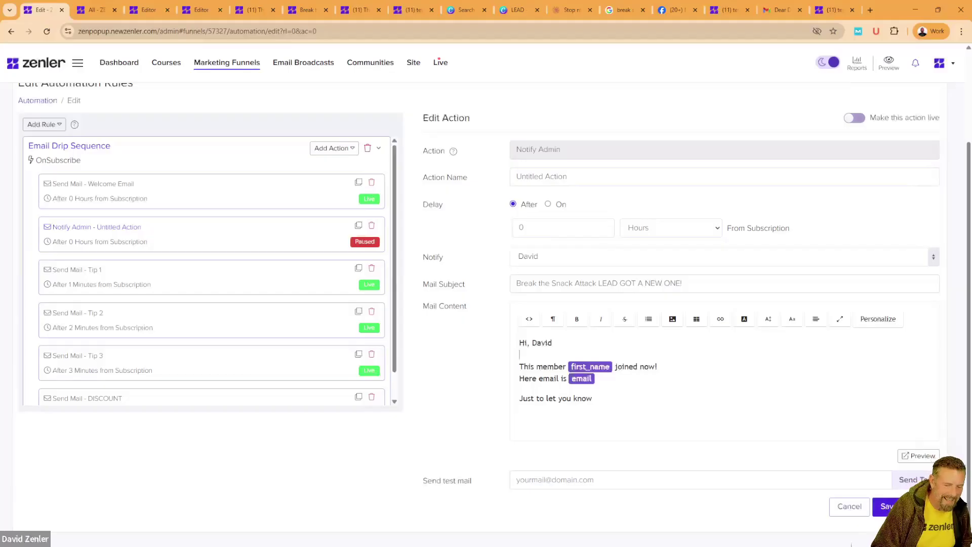
{"action": "left_click", "coordinate": [885, 507]}
Step: Confirm making the action live and correct 'Here' to 'Her' in the message
{"action": "left_click", "coordinate": [524, 363]}
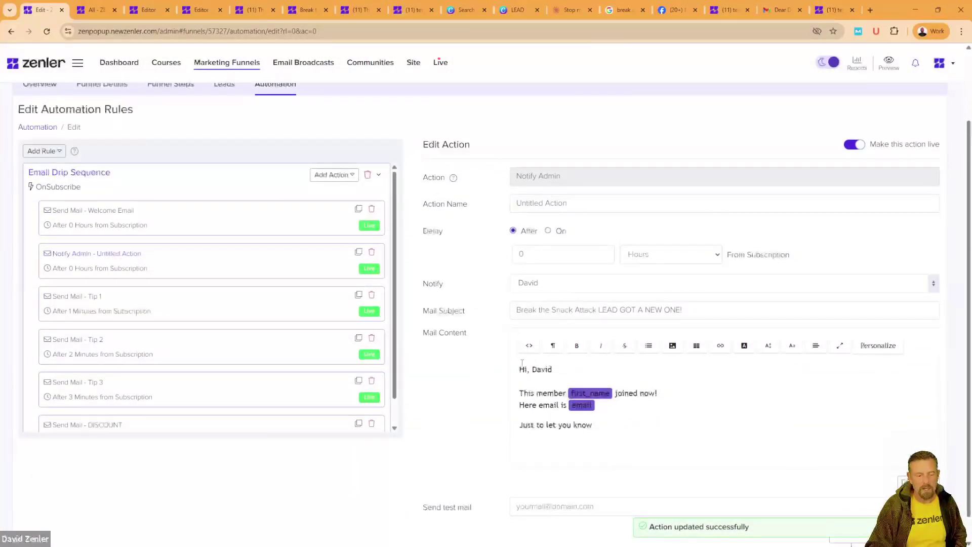
{"action": "scroll", "coordinate": [494, 367], "scroll_direction": "down", "scroll_amount": 1}
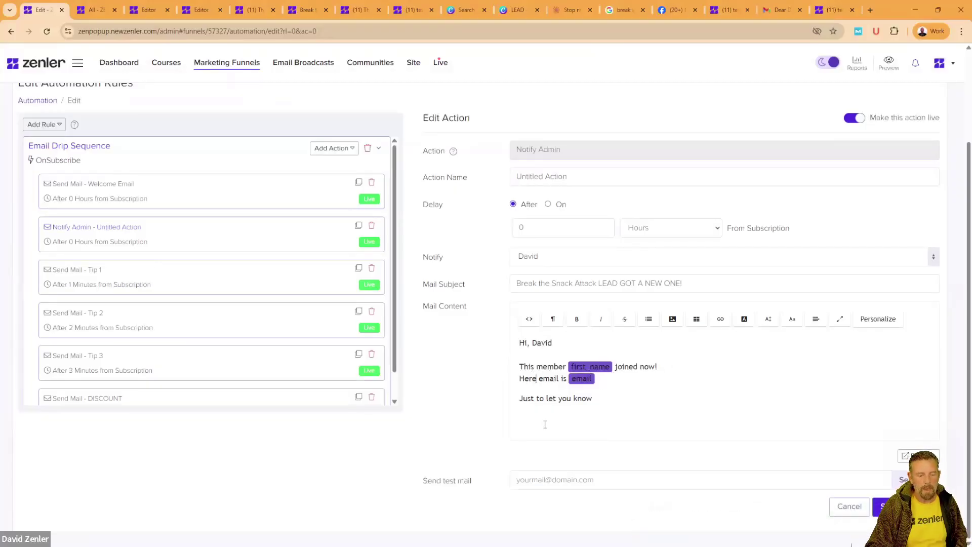
{"action": "key", "text": "BackSpace"}
{"action": "left_click", "coordinate": [461, 419]}
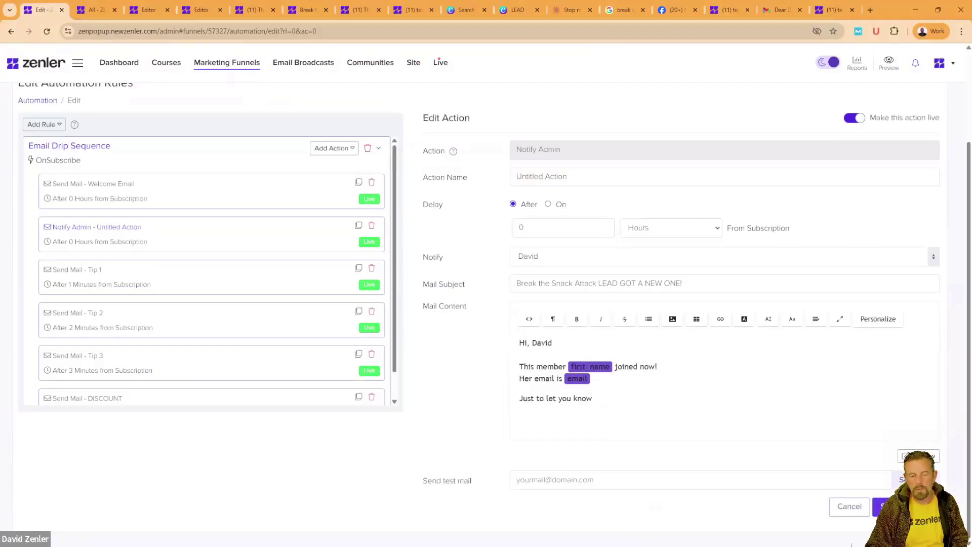
{"action": "left_click", "coordinate": [885, 323]}
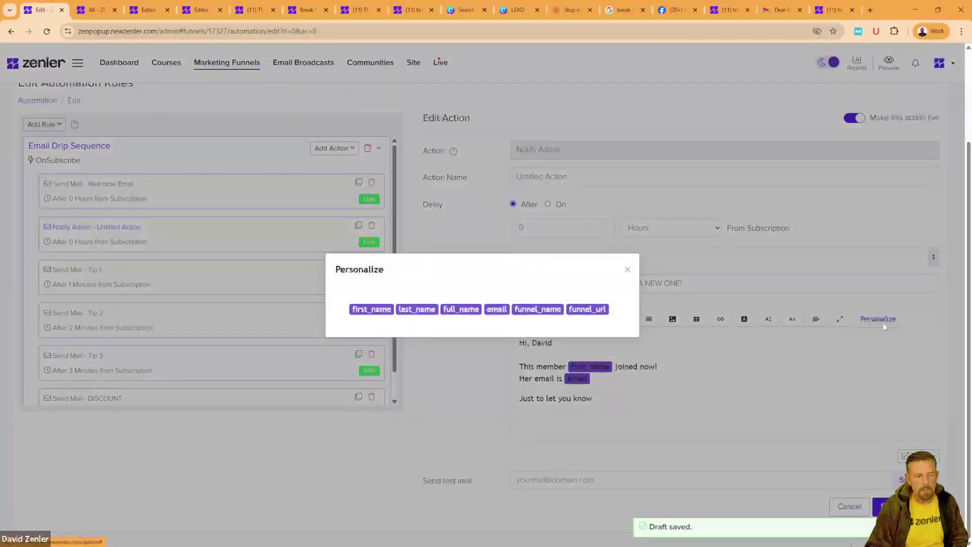
{"action": "left_click", "coordinate": [572, 374]}
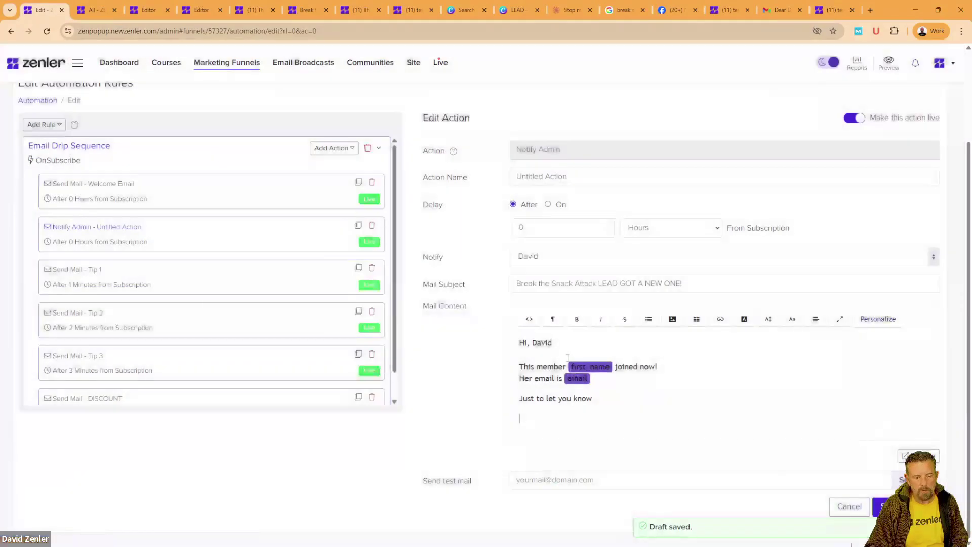
Step: Add a line 'For funnel {funnel_name}' and 'the url is' below the greeting
{"action": "left_click", "coordinate": [567, 347]}
{"action": "key", "text": "Return"}
{"action": "key", "text": "Return"}
{"action": "type", "text": "For funnel"}
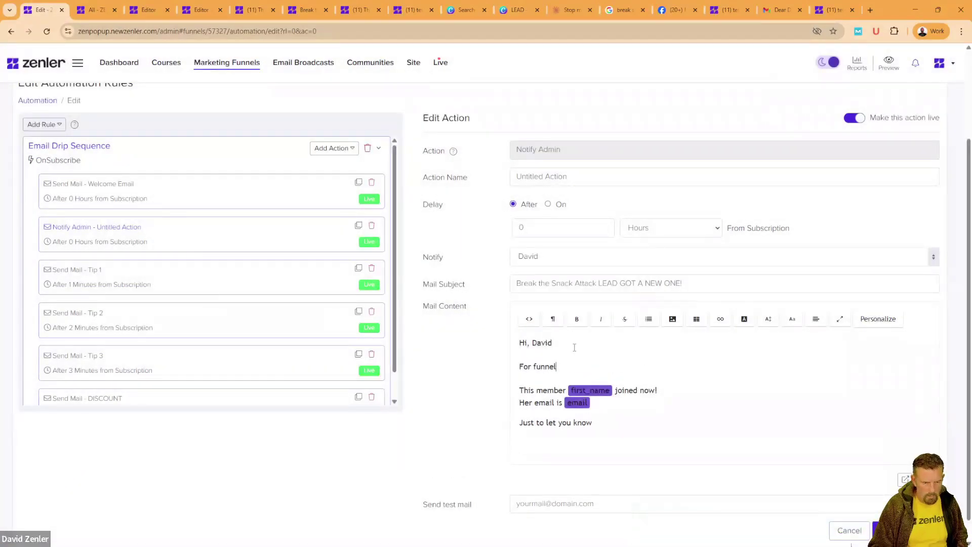
{"action": "left_click", "coordinate": [879, 319]}
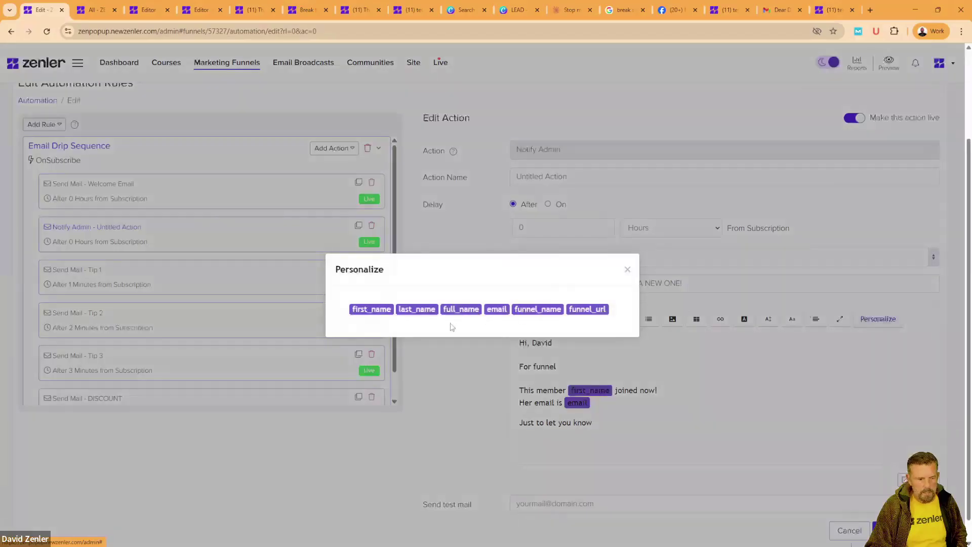
{"action": "left_click", "coordinate": [529, 311]}
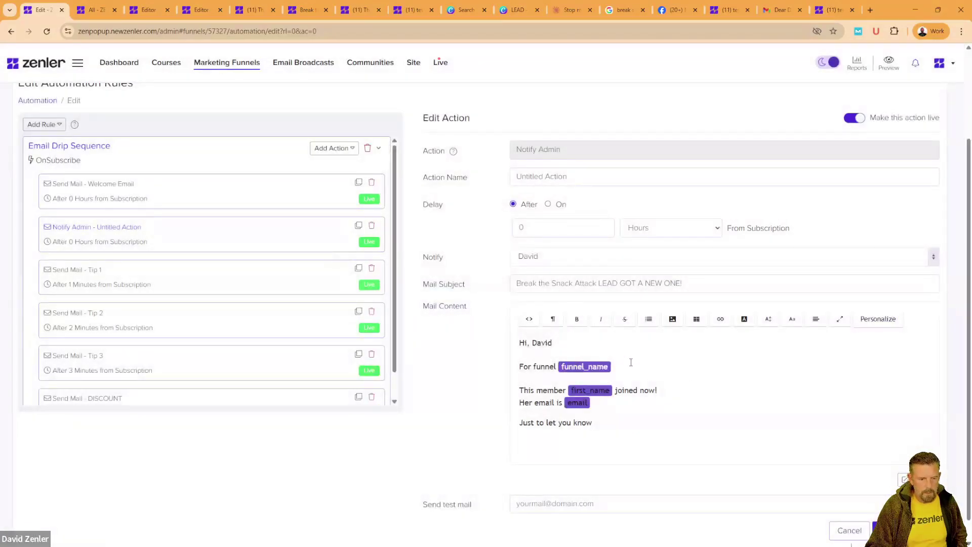
{"action": "type", "text": "the url is"}
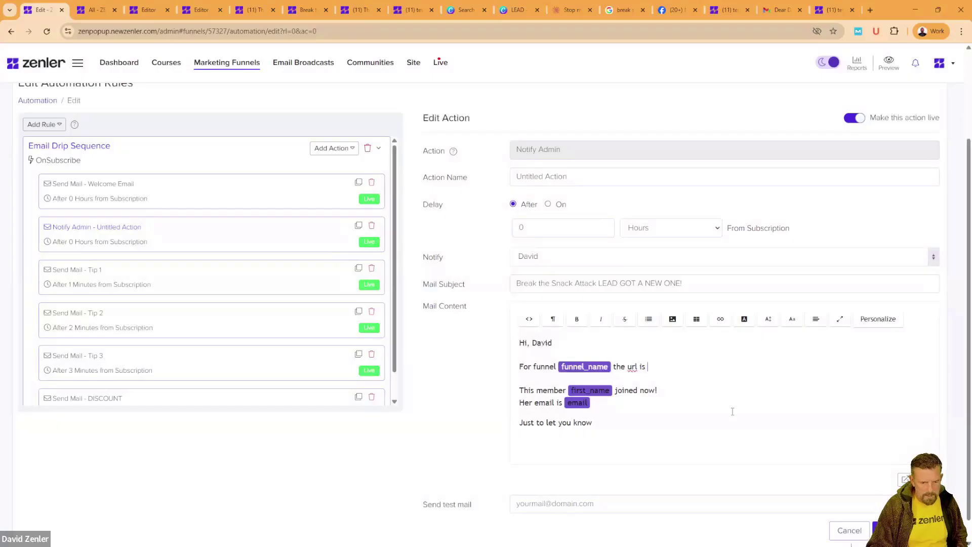
Step: Insert the funnel_url tag after 'the url is' and save the Notify Admin action
{"action": "left_click", "coordinate": [878, 319]}
{"action": "left_click", "coordinate": [589, 310]}
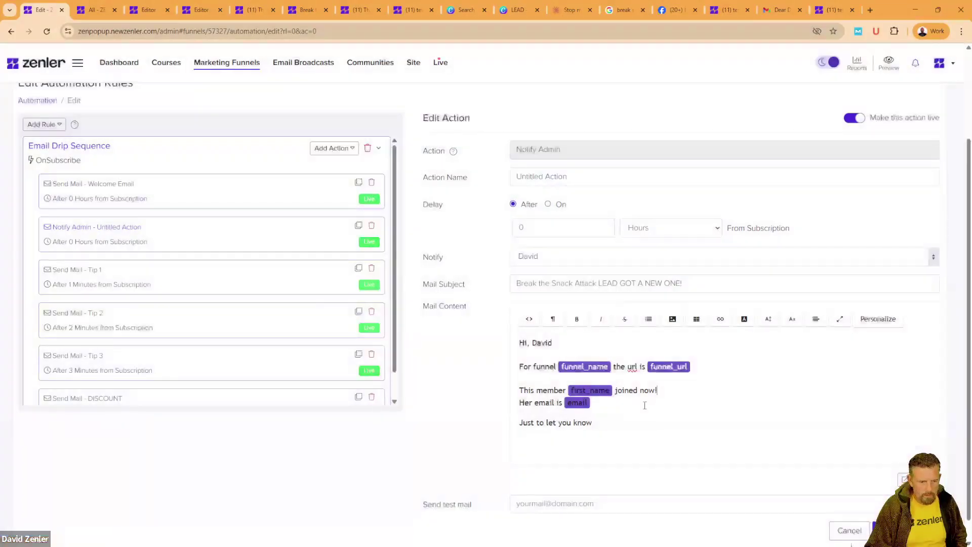
{"action": "scroll", "coordinate": [453, 435], "scroll_direction": "down", "scroll_amount": 1}
{"action": "left_click", "coordinate": [884, 506]}
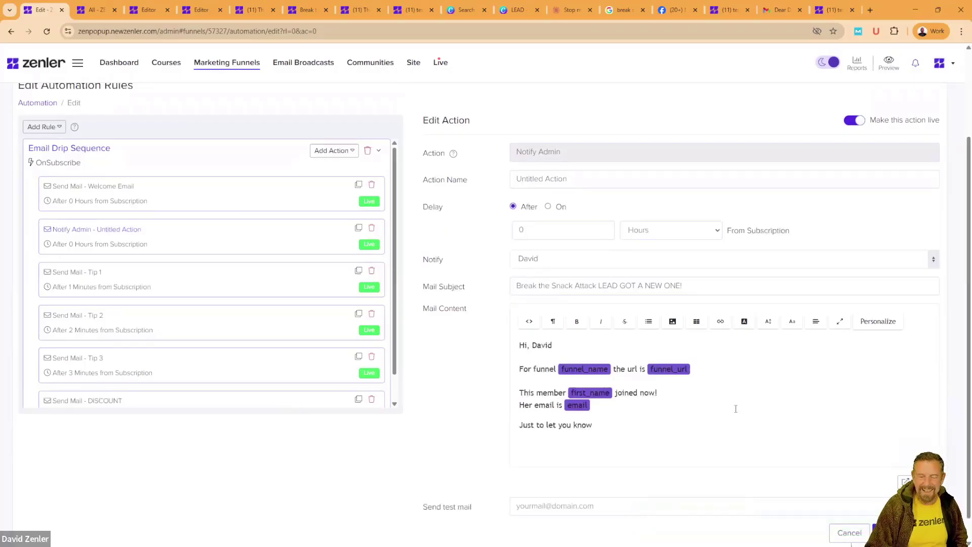
{"action": "scroll", "coordinate": [770, 415], "scroll_direction": "down", "scroll_amount": 1}
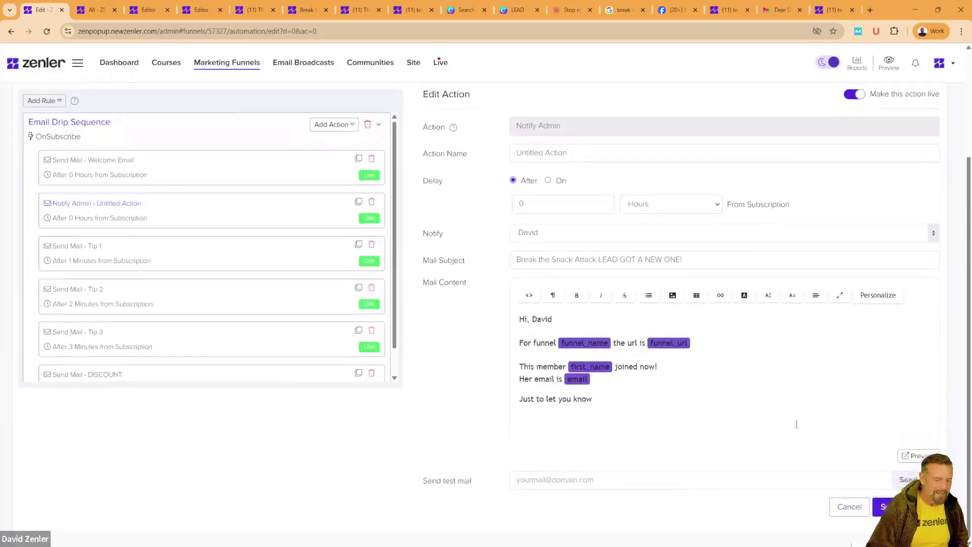
{"action": "left_click", "coordinate": [918, 457]}
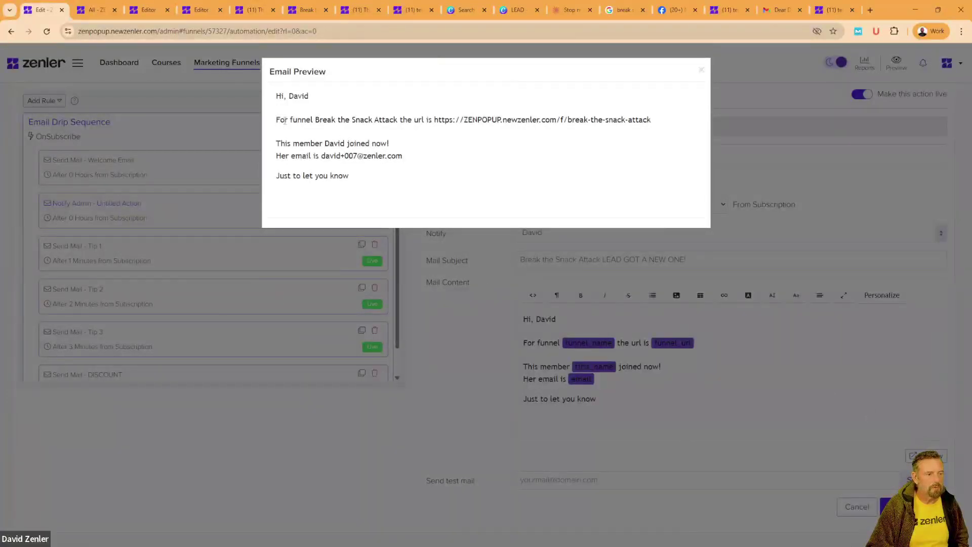
{"action": "left_click_drag", "start_coordinate": [319, 120], "coordinate": [626, 121]}
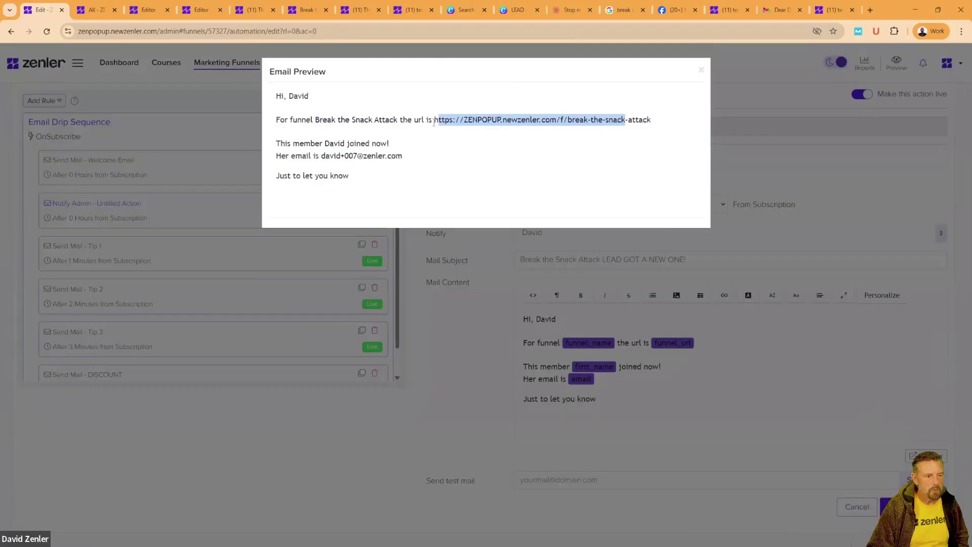
{"action": "left_click_drag", "start_coordinate": [280, 143], "coordinate": [325, 143]}
{"action": "left_click", "coordinate": [284, 158]}
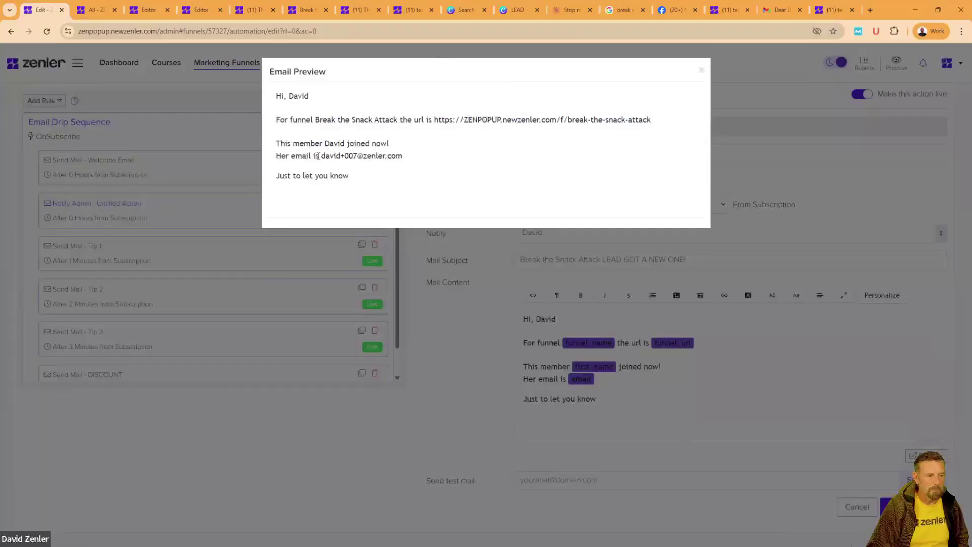
{"action": "left_click_drag", "start_coordinate": [323, 156], "coordinate": [412, 158]}
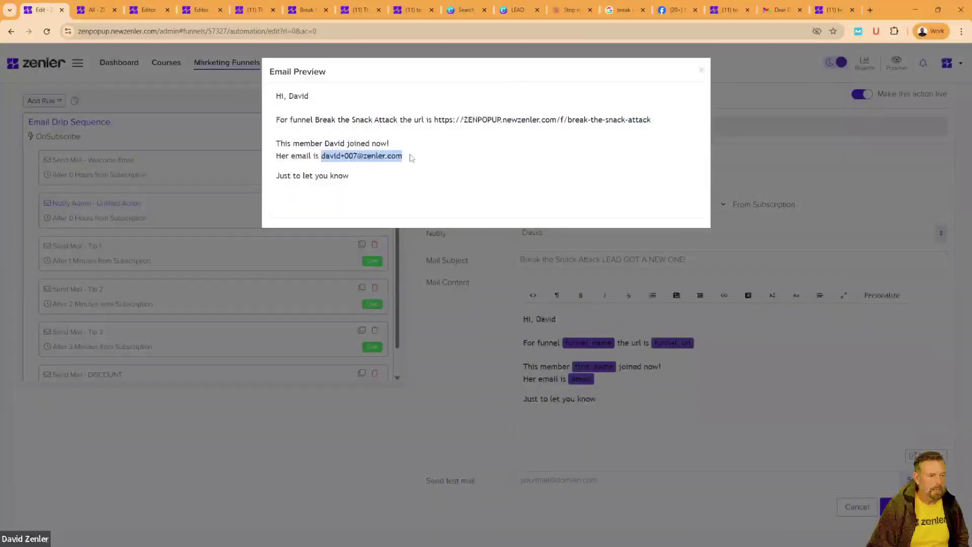
{"action": "left_click", "coordinate": [701, 70]}
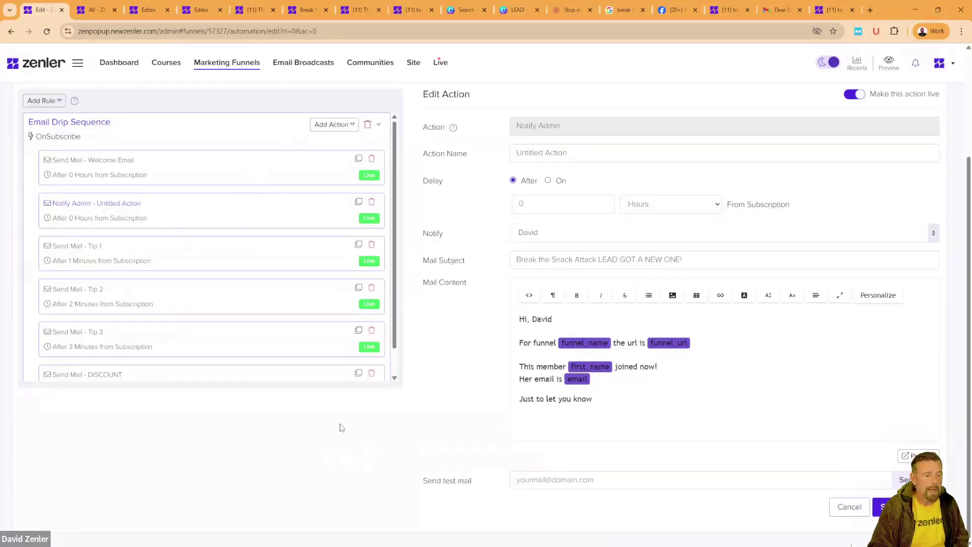
{"action": "scroll", "coordinate": [337, 425], "scroll_direction": "up", "scroll_amount": 3}
Step: Open the Healthy Lifestyle Course's automation rules from the Courses list
{"action": "left_click", "coordinate": [167, 64]}
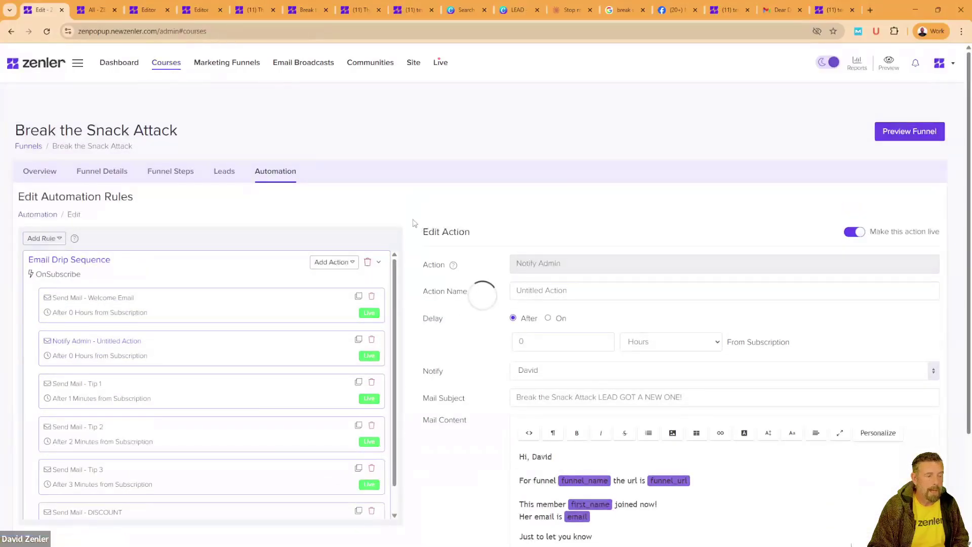
{"action": "scroll", "coordinate": [499, 342], "scroll_direction": "down", "scroll_amount": 6}
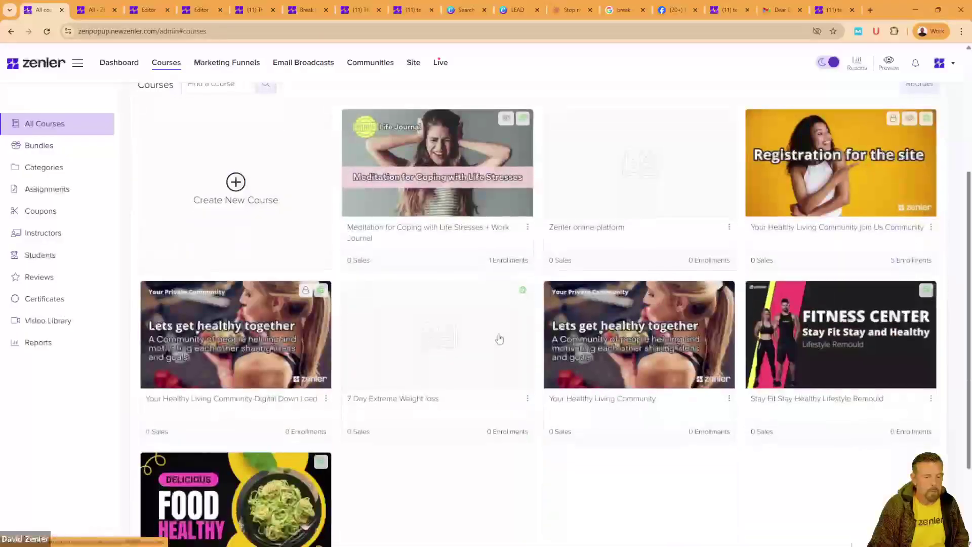
{"action": "left_click", "coordinate": [479, 297]}
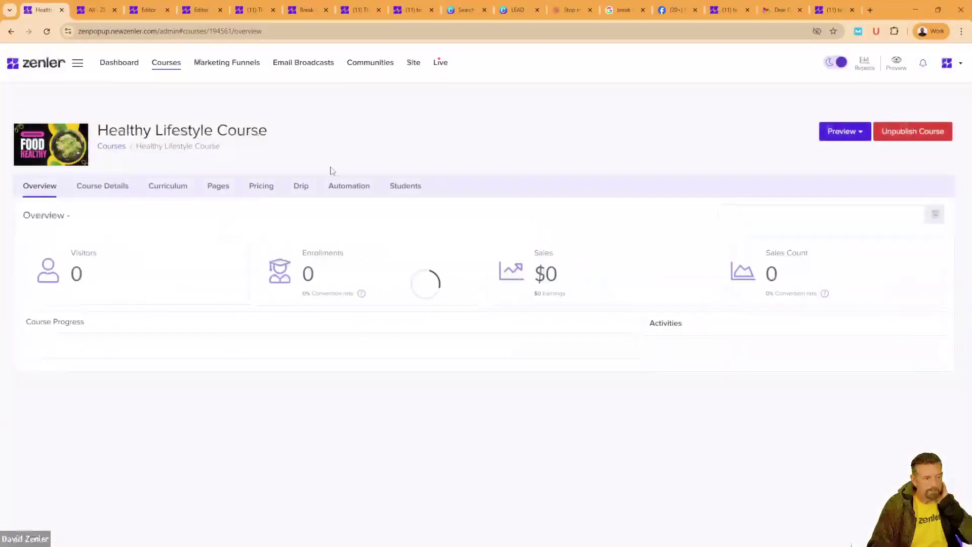
{"action": "left_click", "coordinate": [349, 185]}
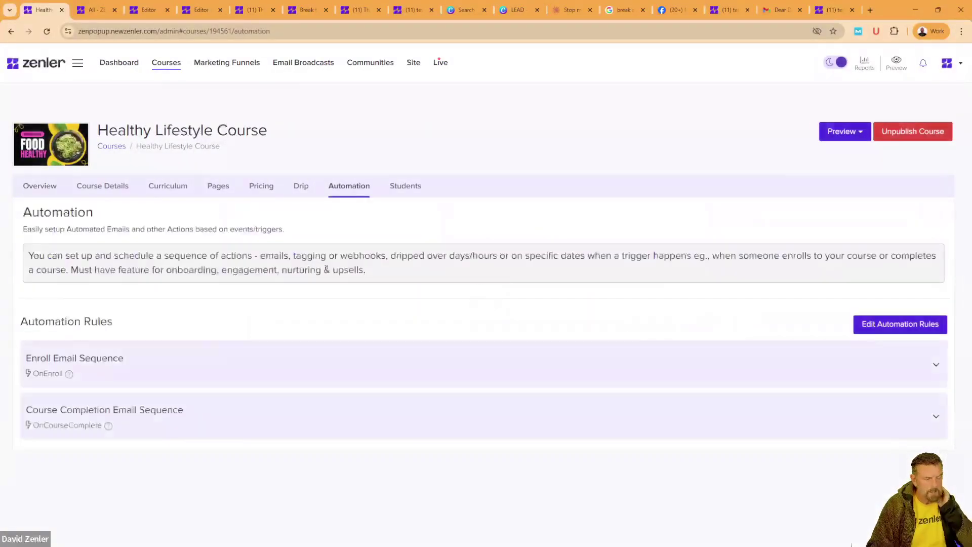
Step: Edit the Enroll Email Sequence's Access Instructions Email and review the available follow-up actions
{"action": "left_click", "coordinate": [148, 374]}
{"action": "left_click", "coordinate": [46, 430]}
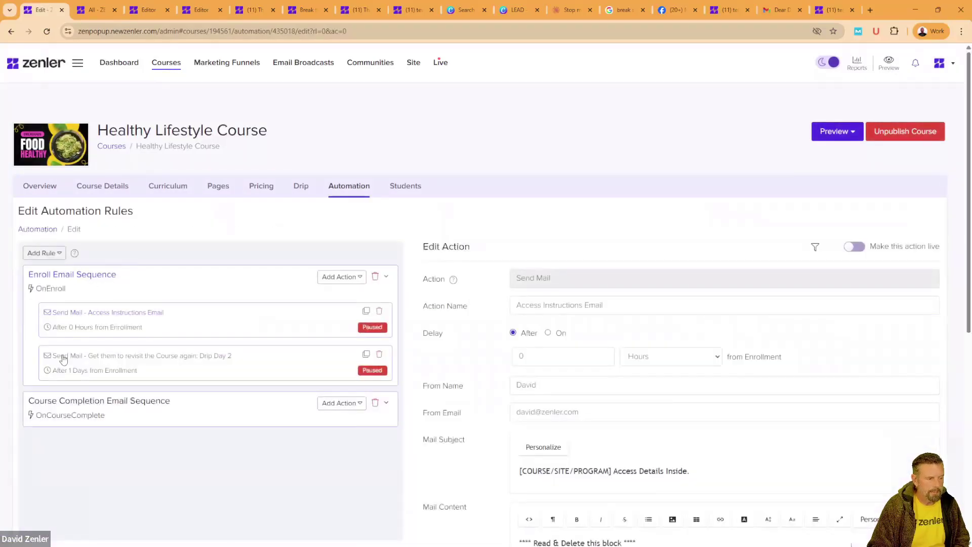
{"action": "left_click", "coordinate": [359, 278]}
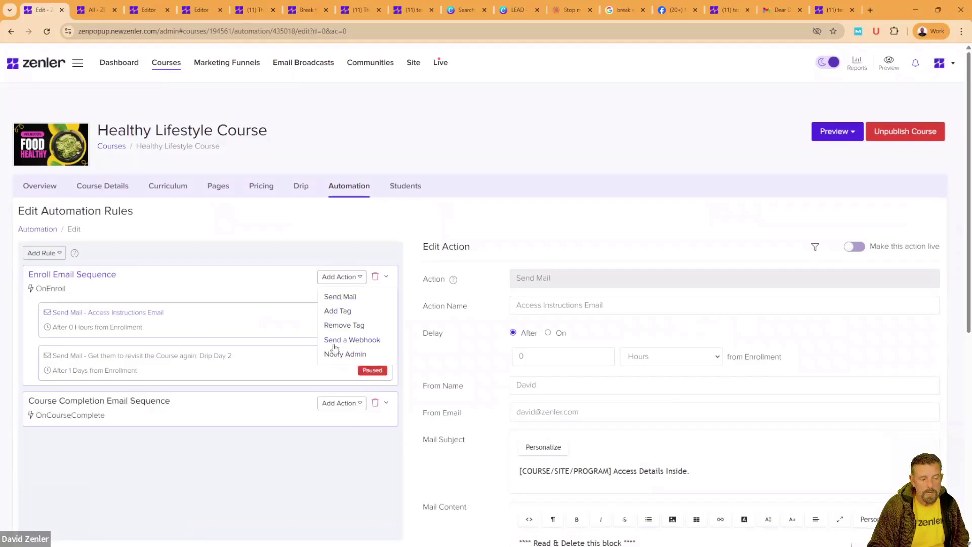
{"action": "left_click", "coordinate": [301, 465]}
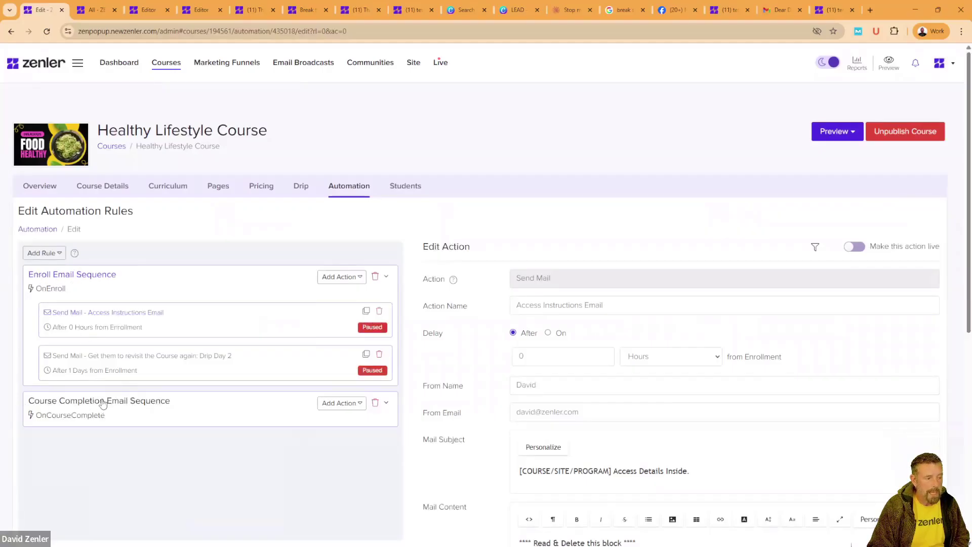
Step: Review the available rule triggers and the Course Completion Email Sequence's actions
{"action": "left_click", "coordinate": [57, 255]}
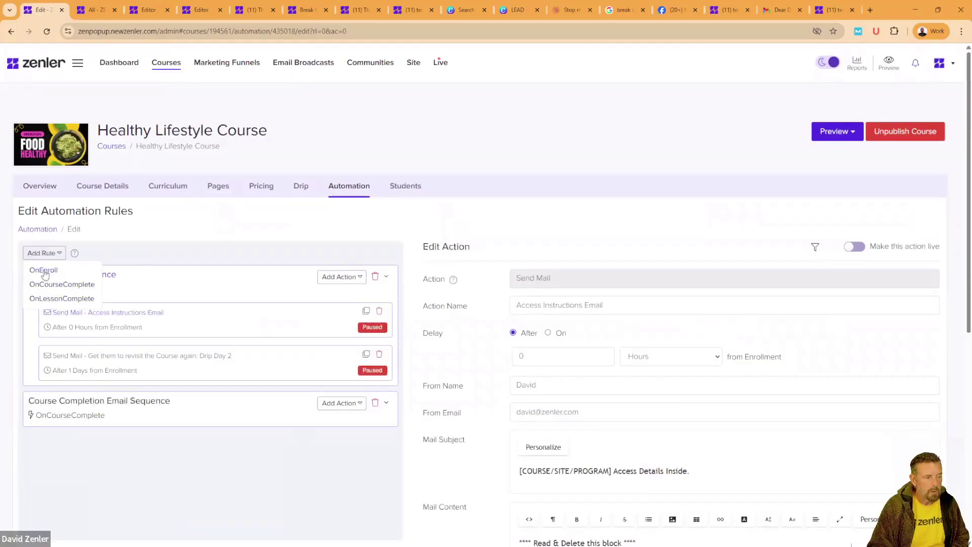
{"action": "left_click", "coordinate": [355, 404]}
{"action": "left_click", "coordinate": [205, 483]}
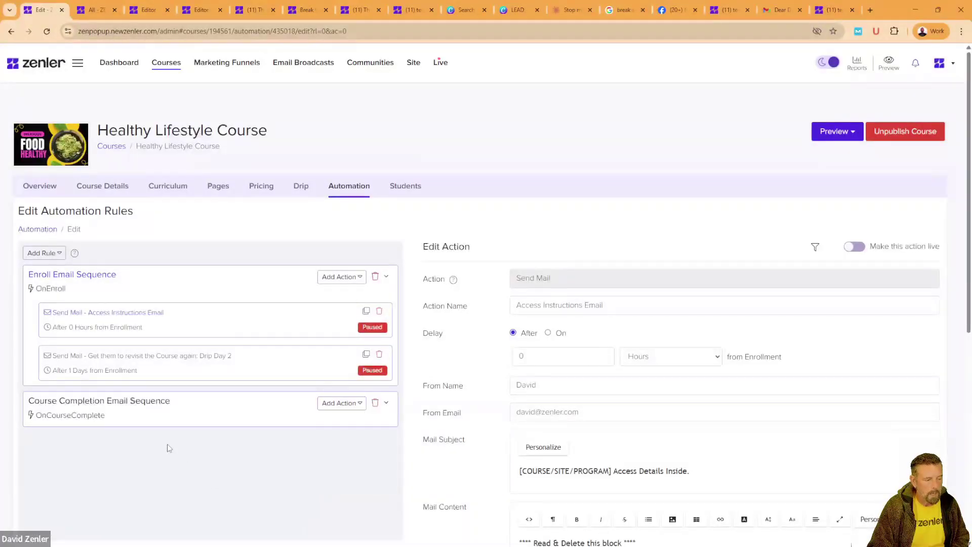
{"action": "left_click", "coordinate": [166, 416]}
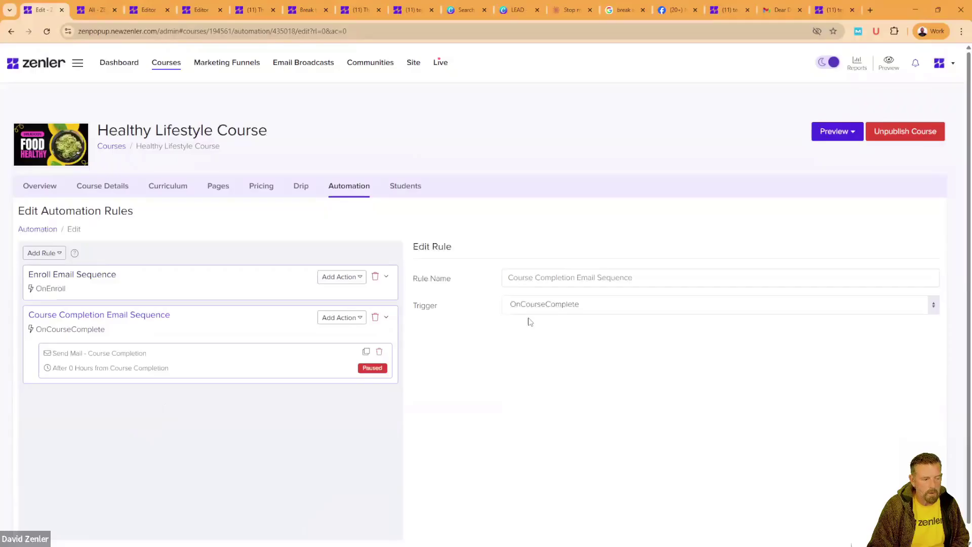
Step: Add and save an OnLessonComplete rule for the Discussion lesson, then choose to delete it
{"action": "left_click", "coordinate": [58, 254]}
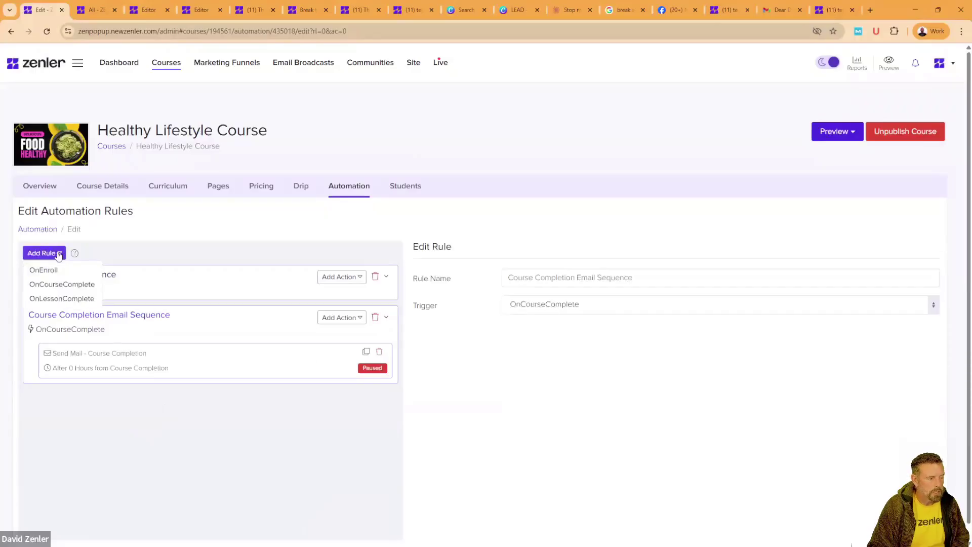
{"action": "left_click", "coordinate": [49, 300]}
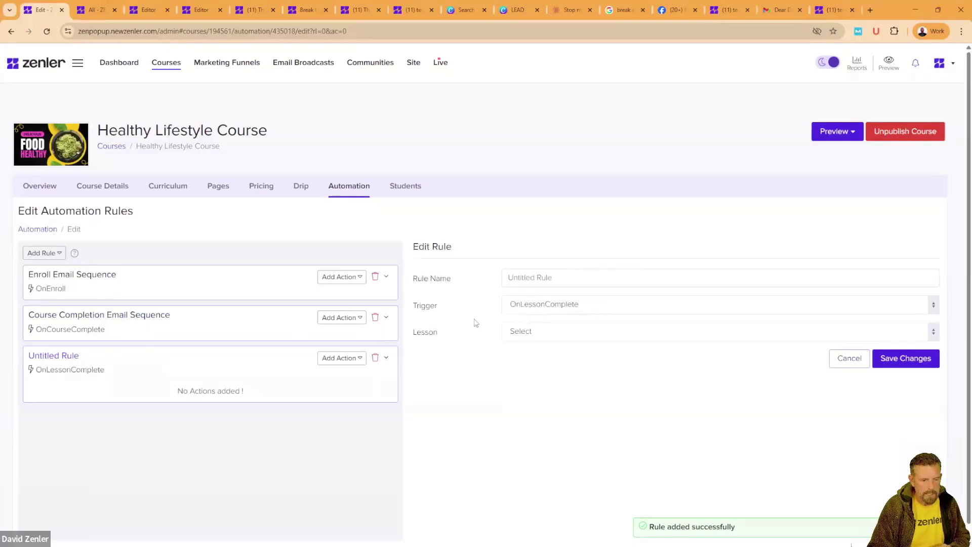
{"action": "left_click", "coordinate": [536, 339]}
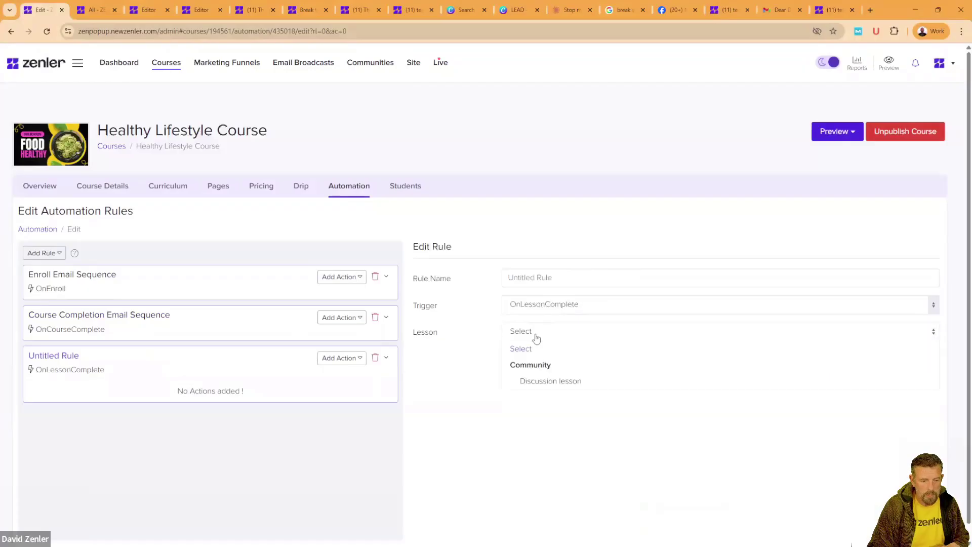
{"action": "left_click", "coordinate": [540, 385]}
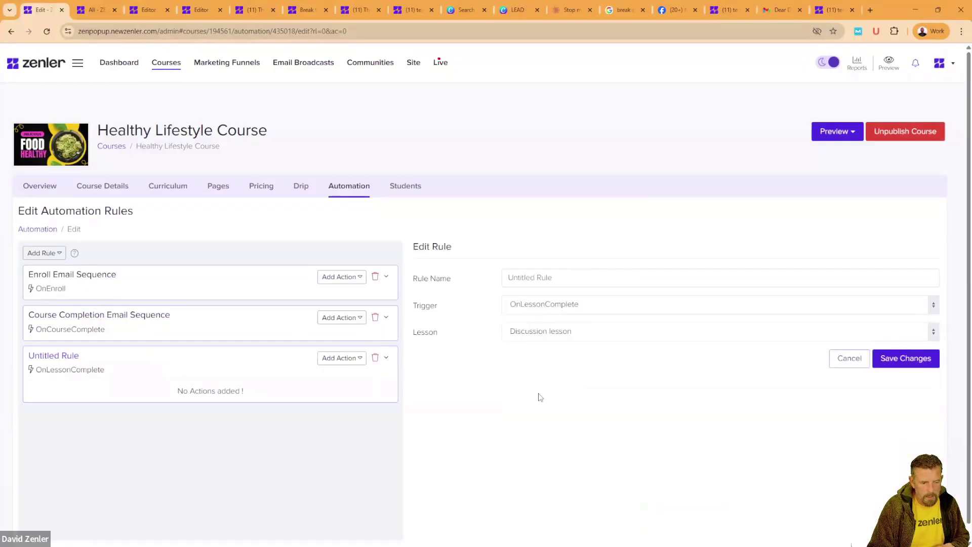
{"action": "left_click", "coordinate": [907, 358]}
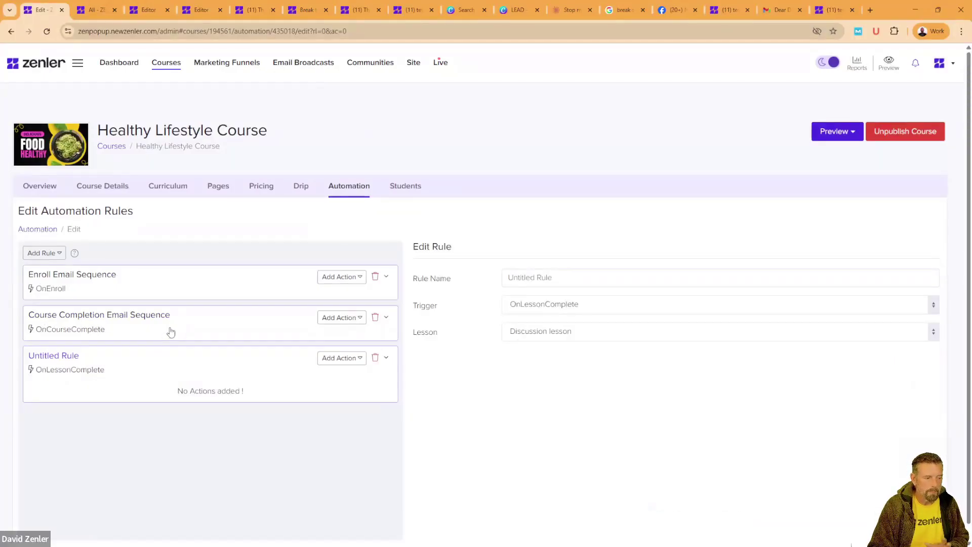
{"action": "left_click", "coordinate": [375, 358]}
Step: Confirm deleting the untitled rule and go to Marketing Funnels in the People tab
{"action": "left_click", "coordinate": [534, 347]}
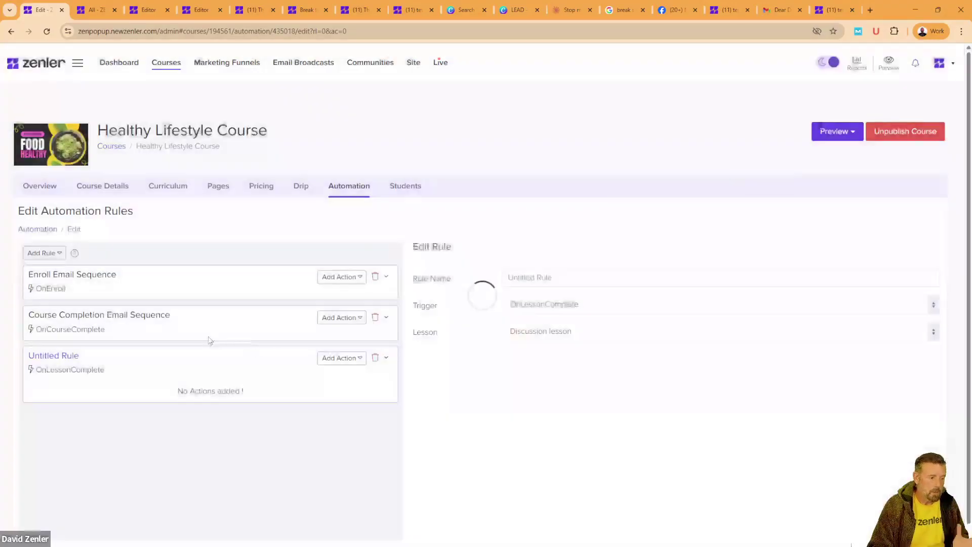
{"action": "left_click", "coordinate": [60, 256]}
{"action": "left_click", "coordinate": [95, 13]}
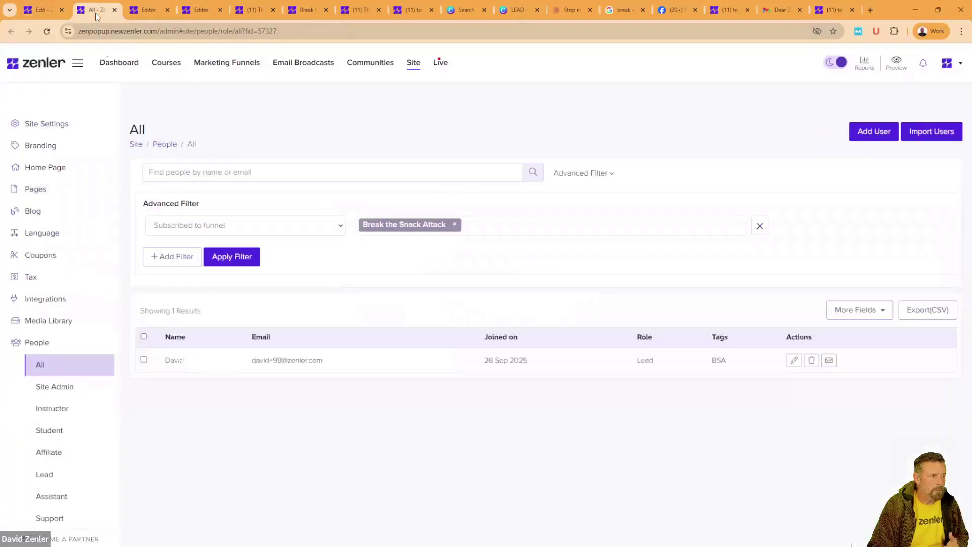
{"action": "left_click", "coordinate": [227, 62]}
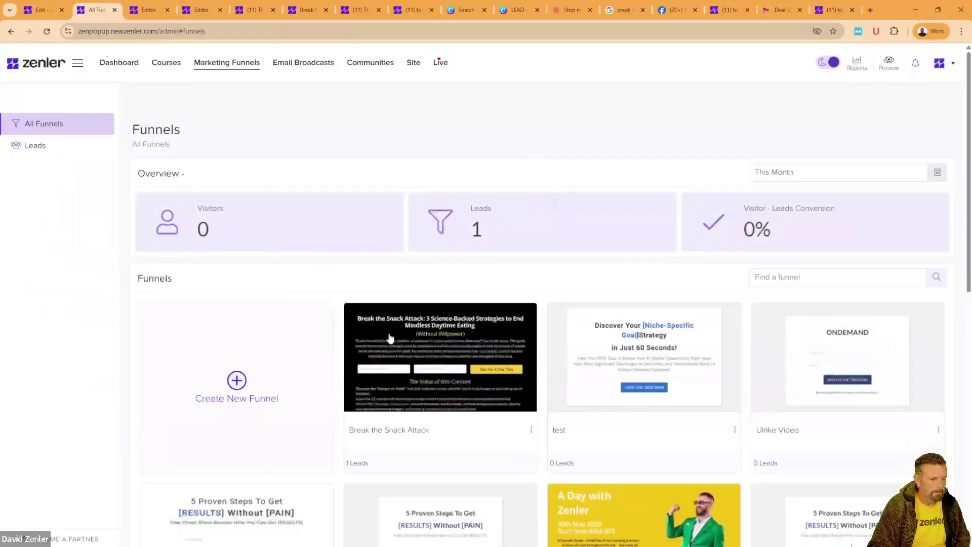
Step: Open Break the Snack Attack's Email Drip Sequence and edit the Welcome Email action
{"action": "left_click", "coordinate": [379, 327]}
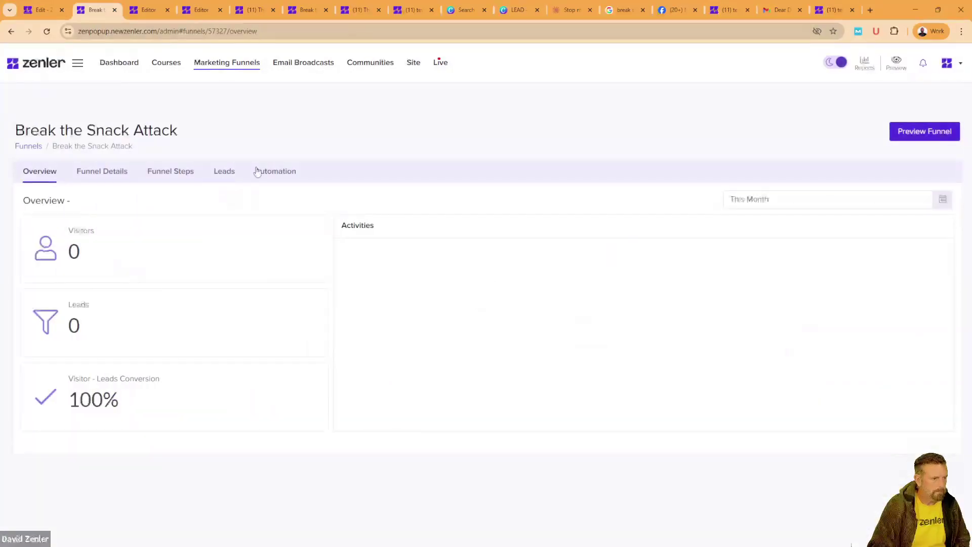
{"action": "left_click", "coordinate": [264, 171]}
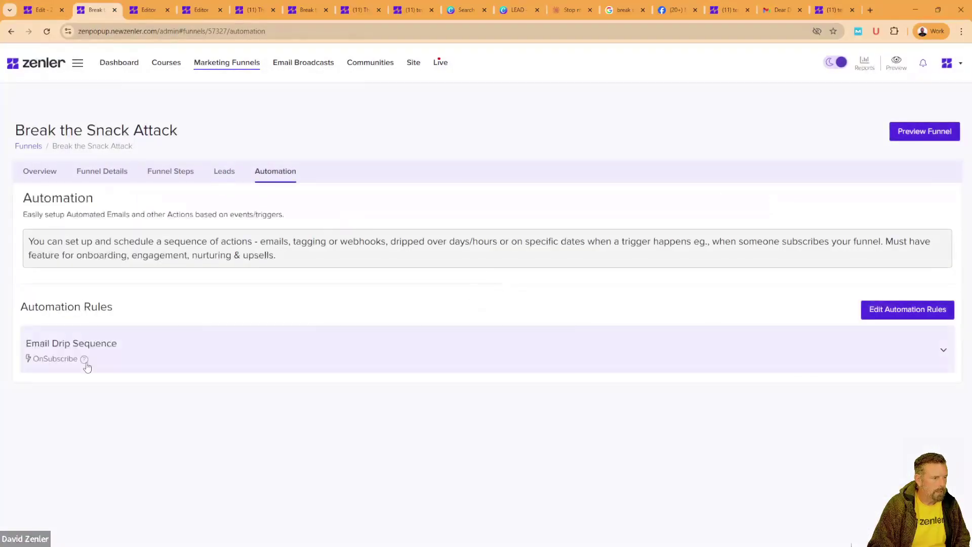
{"action": "left_click", "coordinate": [143, 368]}
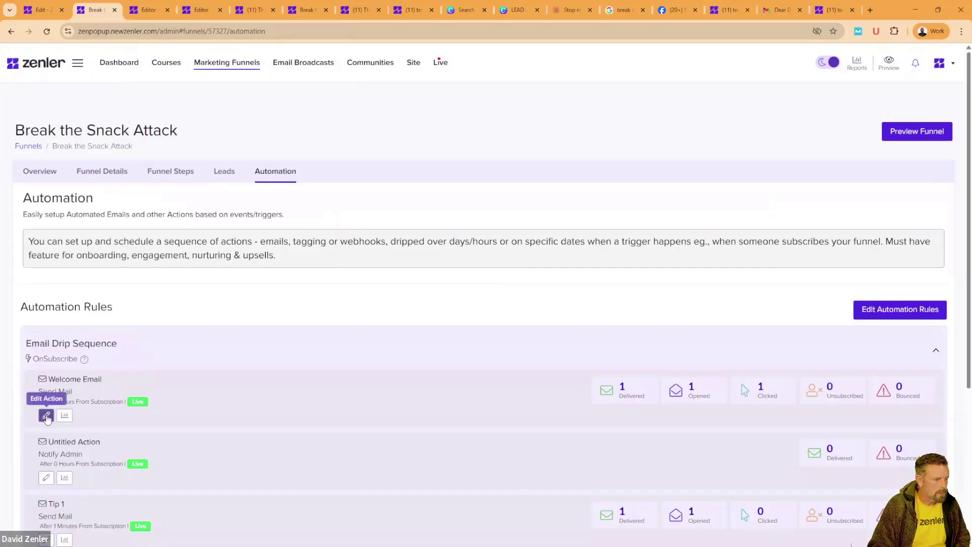
{"action": "left_click", "coordinate": [46, 416]}
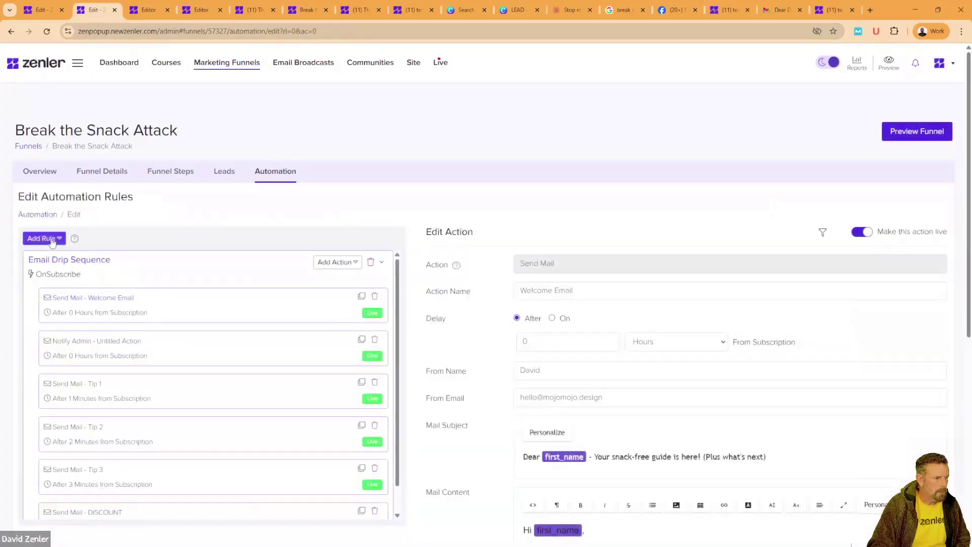
Step: Look over the available funnel rule triggers without adding a rule
{"action": "left_click", "coordinate": [54, 240]}
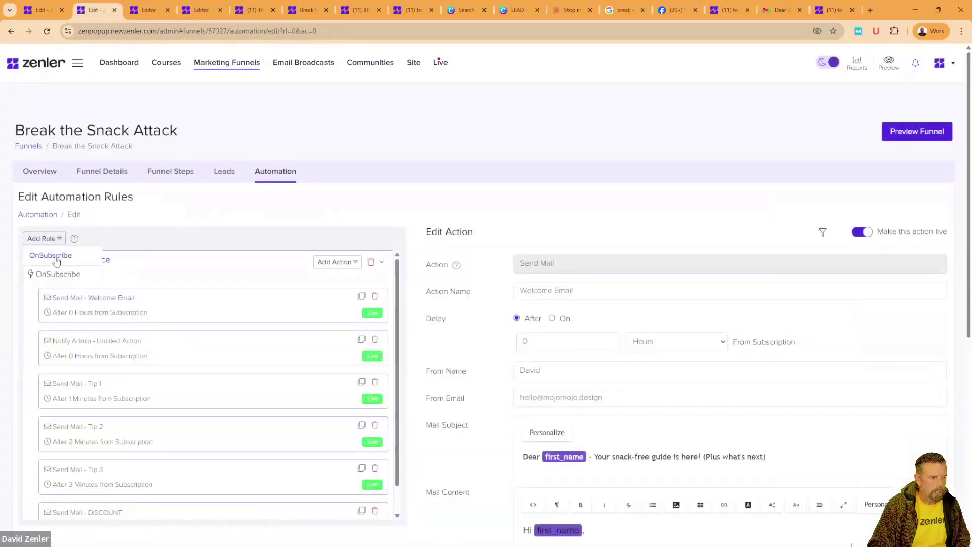
{"action": "left_click", "coordinate": [181, 240]}
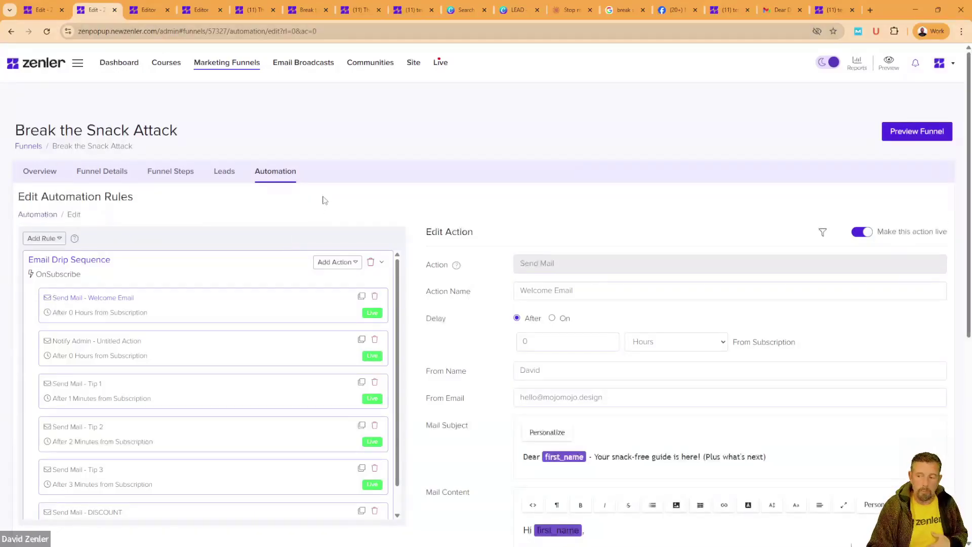
{"action": "scroll", "coordinate": [322, 198], "scroll_direction": "down", "scroll_amount": 6}
{"action": "scroll", "coordinate": [396, 221], "scroll_direction": "down", "scroll_amount": 1}
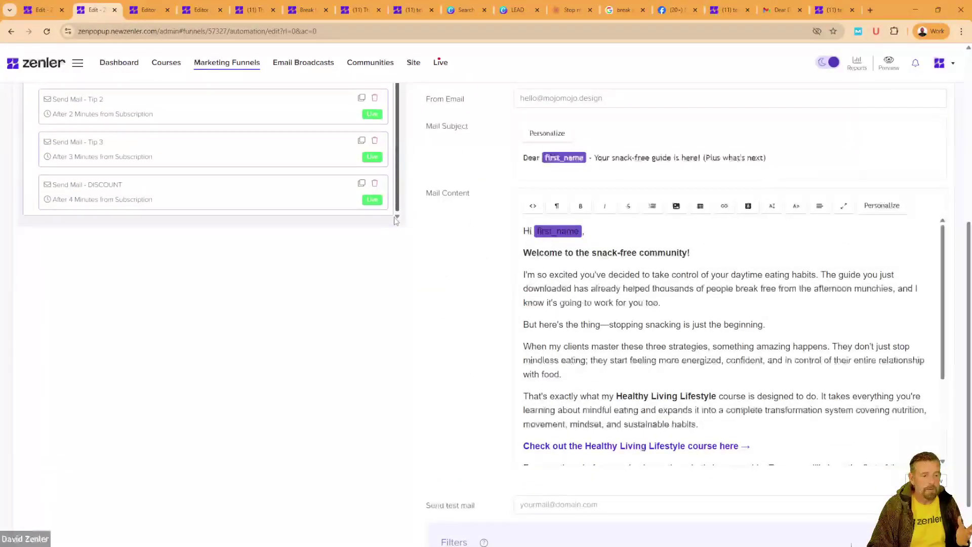
Step: Open the DISCOUNT email action and review its 50% OFF body text and not-enrolled filter
{"action": "left_click", "coordinate": [285, 200]}
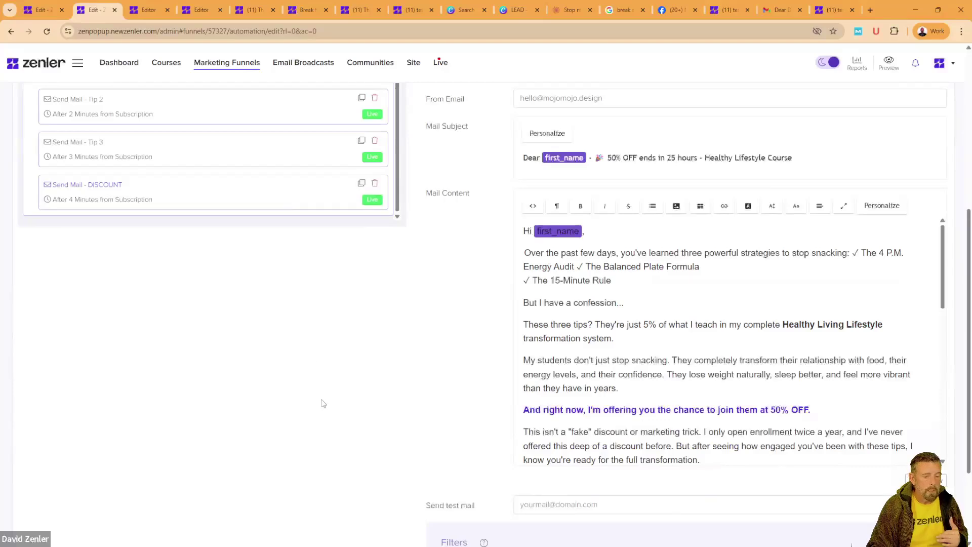
{"action": "scroll", "coordinate": [501, 381], "scroll_direction": "down", "scroll_amount": 3}
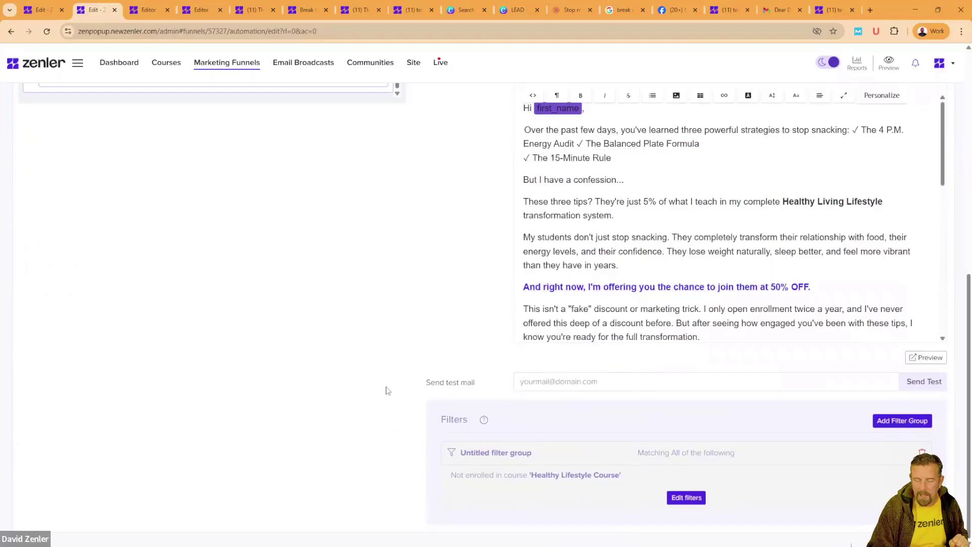
{"action": "scroll", "coordinate": [386, 391], "scroll_direction": "up", "scroll_amount": 4}
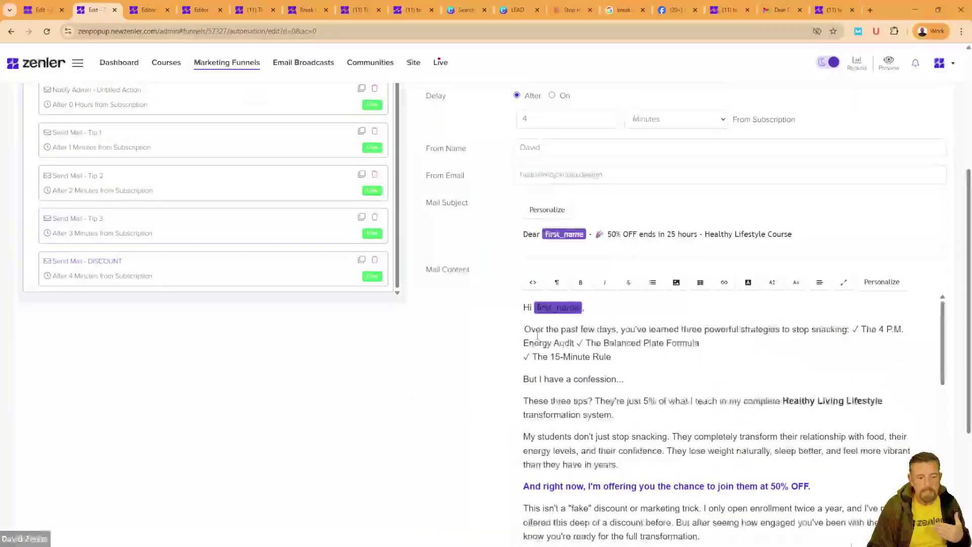
{"action": "left_click_drag", "start_coordinate": [524, 330], "coordinate": [710, 467]}
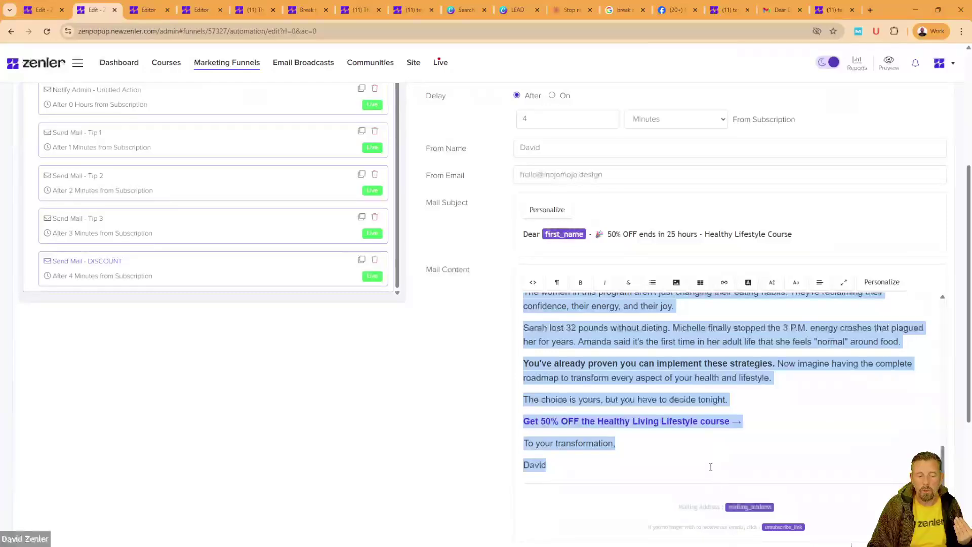
{"action": "left_click", "coordinate": [405, 401]}
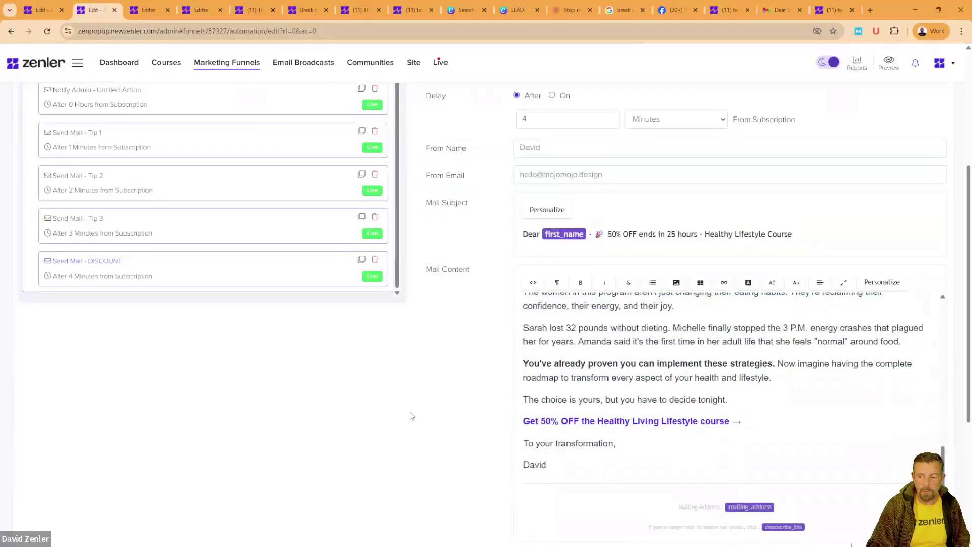
{"action": "scroll", "coordinate": [412, 416], "scroll_direction": "up", "scroll_amount": 5}
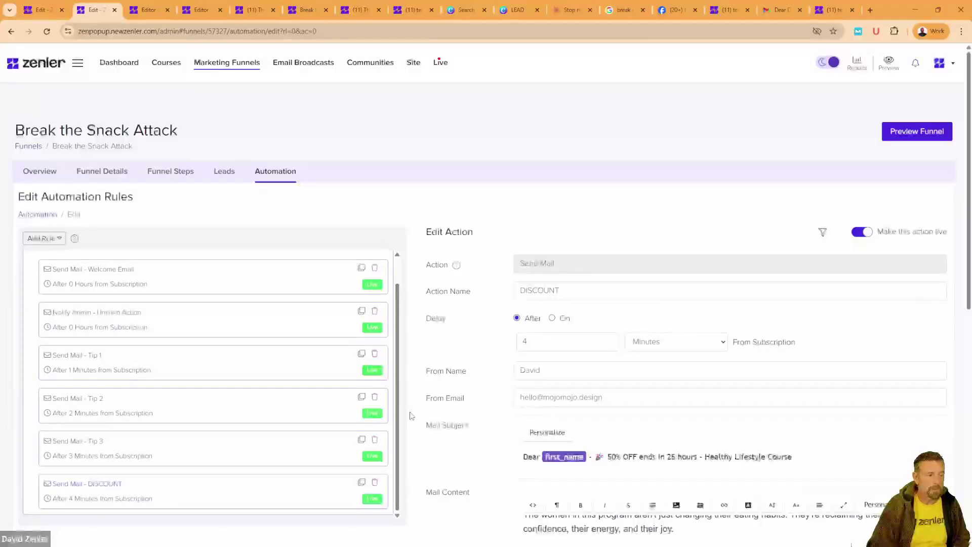
Step: Show the Break the Snack Attack funnel steps: 3 landing-page visitors, 1 on the thank-you page
{"action": "left_click", "coordinate": [167, 176]}
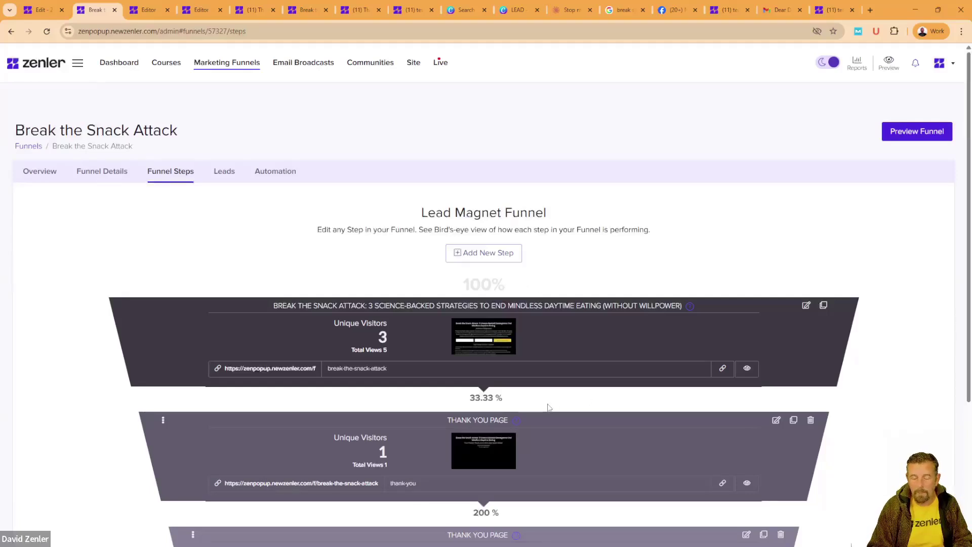
Step: Reopen the DISCOUNT action under Email Drip Sequence and scroll to its Filters
{"action": "left_click", "coordinate": [274, 172]}
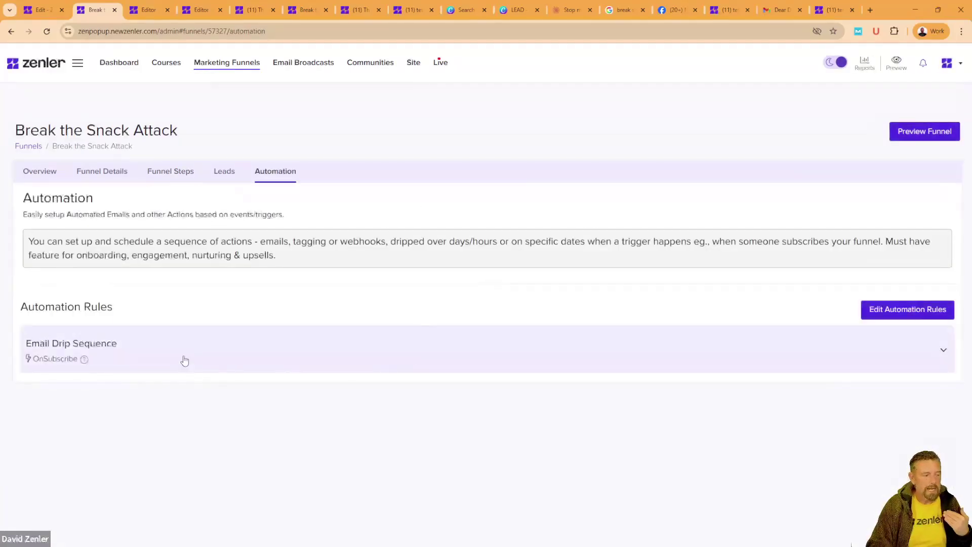
{"action": "left_click", "coordinate": [182, 360]}
{"action": "scroll", "coordinate": [286, 363], "scroll_direction": "down", "scroll_amount": 4}
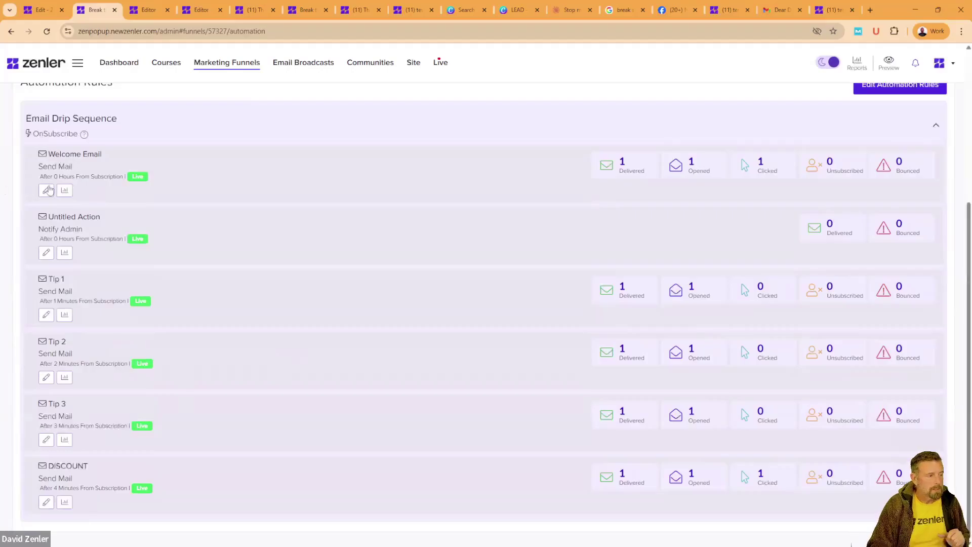
{"action": "left_click", "coordinate": [47, 503]}
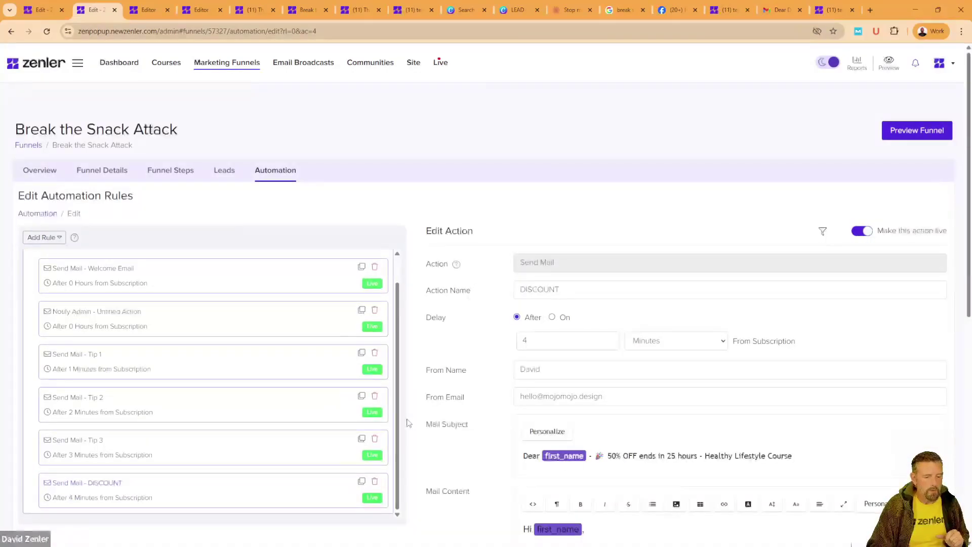
{"action": "scroll", "coordinate": [408, 426], "scroll_direction": "down", "scroll_amount": 8}
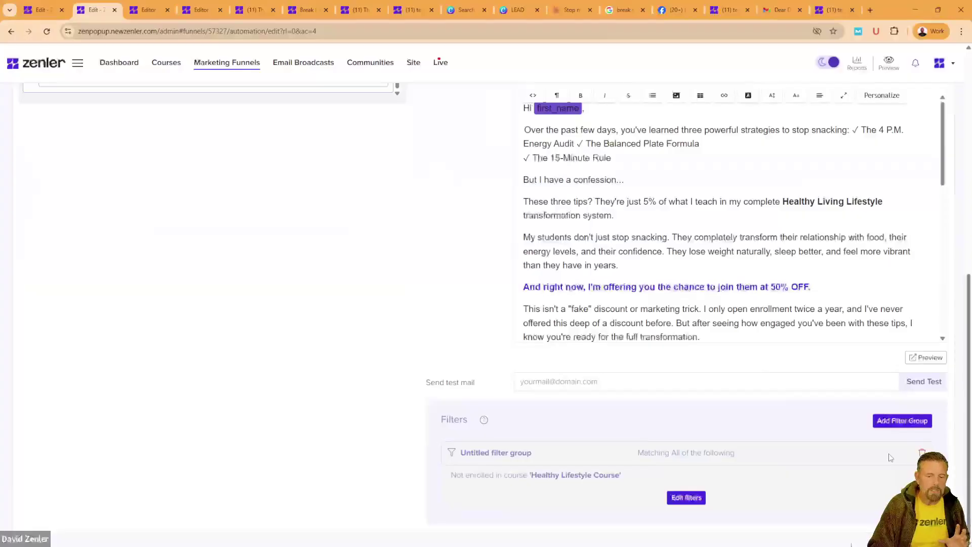
Step: Add a 'User tag contains' filter row, then remove it, leaving only the Healthy Lifestyle Course rule
{"action": "left_click", "coordinate": [686, 498]}
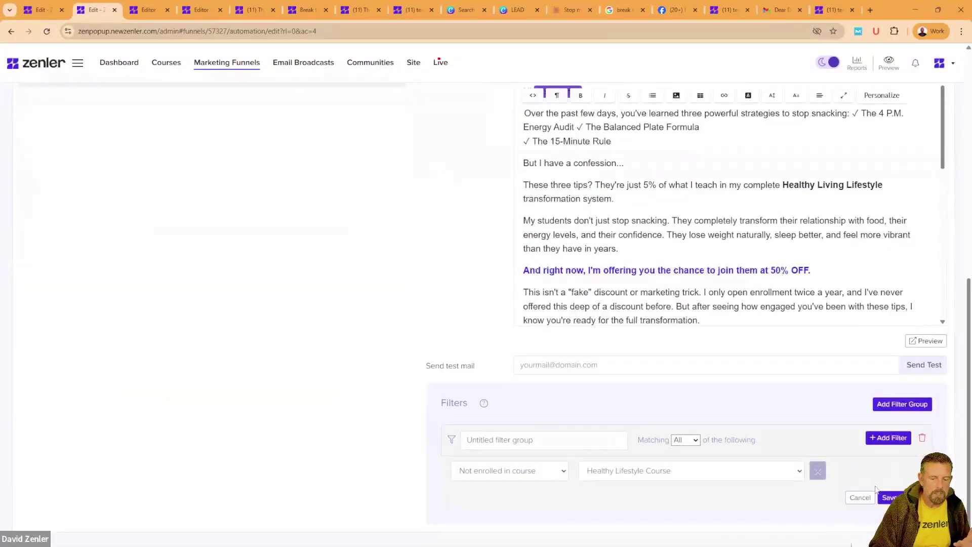
{"action": "left_click", "coordinate": [872, 438]}
{"action": "left_click", "coordinate": [563, 512]}
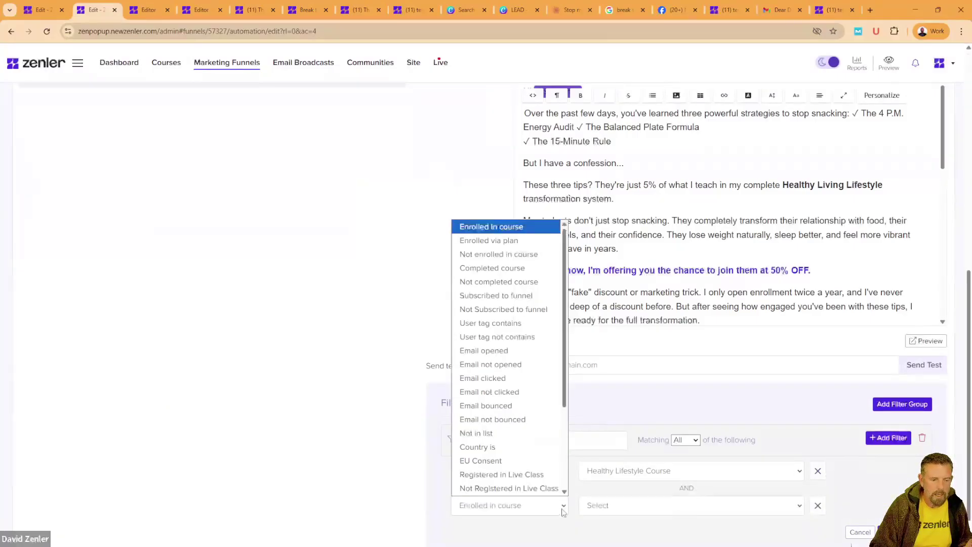
{"action": "left_click", "coordinate": [485, 326]}
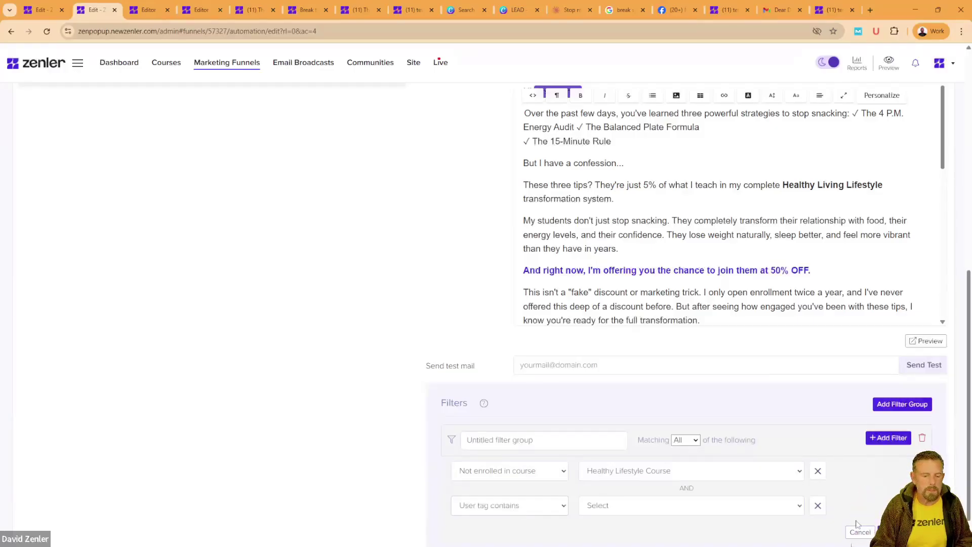
{"action": "left_click", "coordinate": [818, 506]}
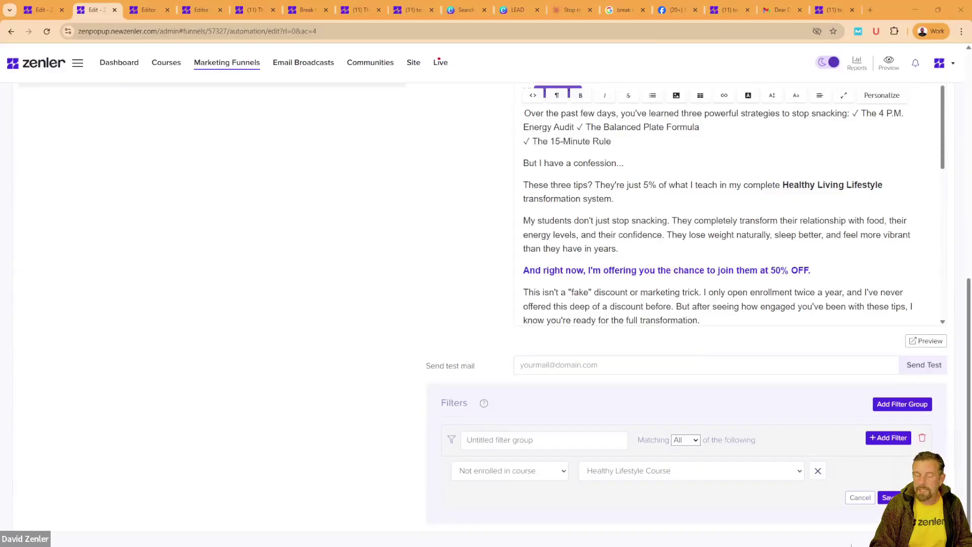
Step: Go to the Courses overview showing 8 visitors, 0 enrollments and $0 sales
{"action": "scroll", "coordinate": [408, 303], "scroll_direction": "up", "scroll_amount": 4}
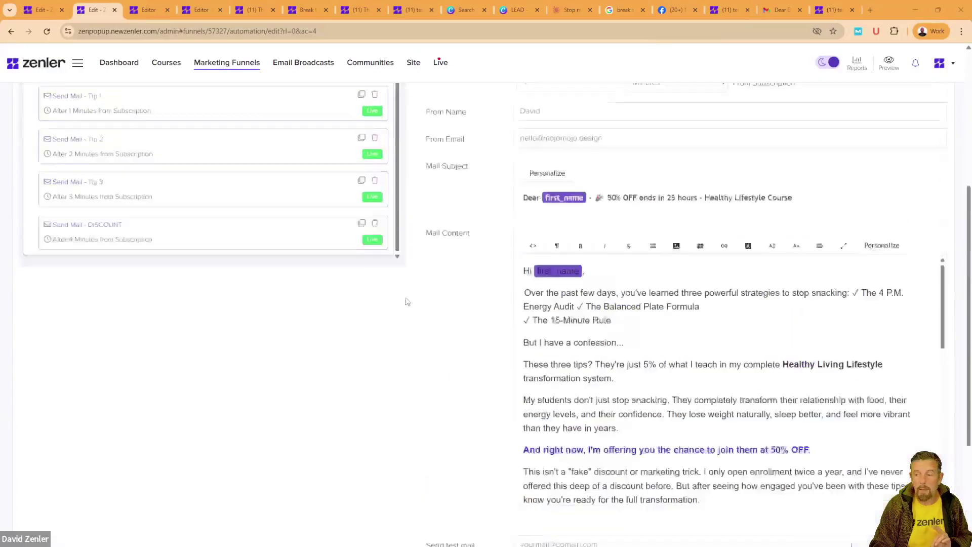
{"action": "scroll", "coordinate": [405, 303], "scroll_direction": "up", "scroll_amount": 5}
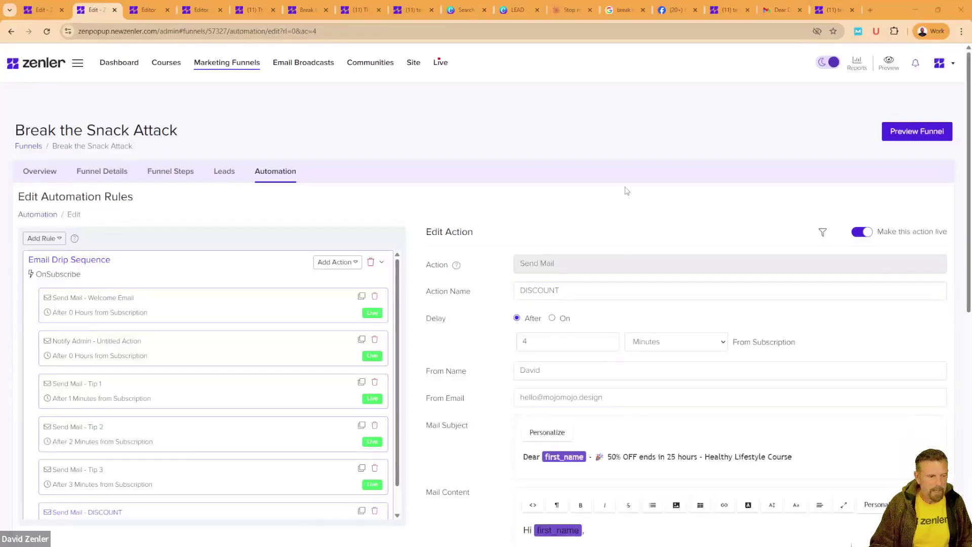
{"action": "left_click", "coordinate": [165, 68]}
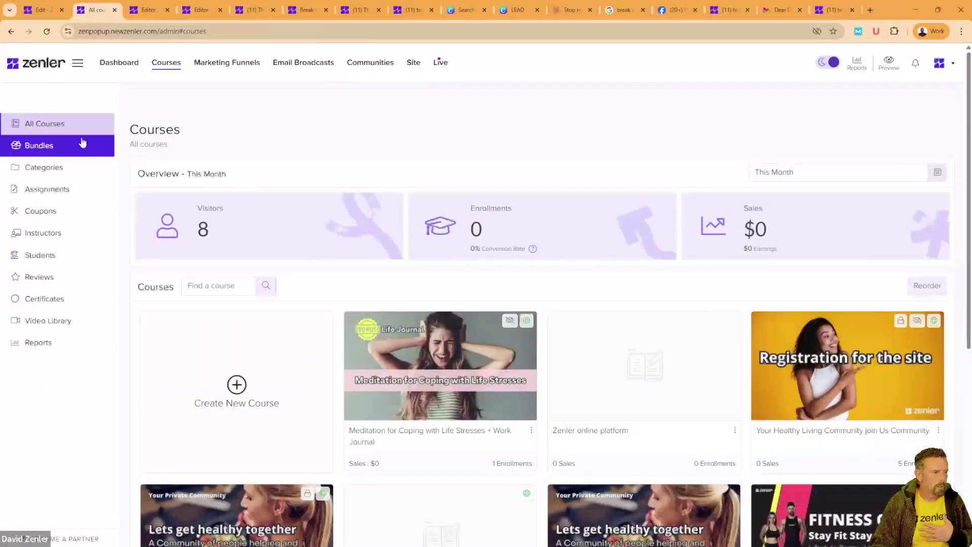
Step: Browse the course cards, then open Bundles listing The Fitness Membership
{"action": "scroll", "coordinate": [619, 382], "scroll_direction": "down", "scroll_amount": 4}
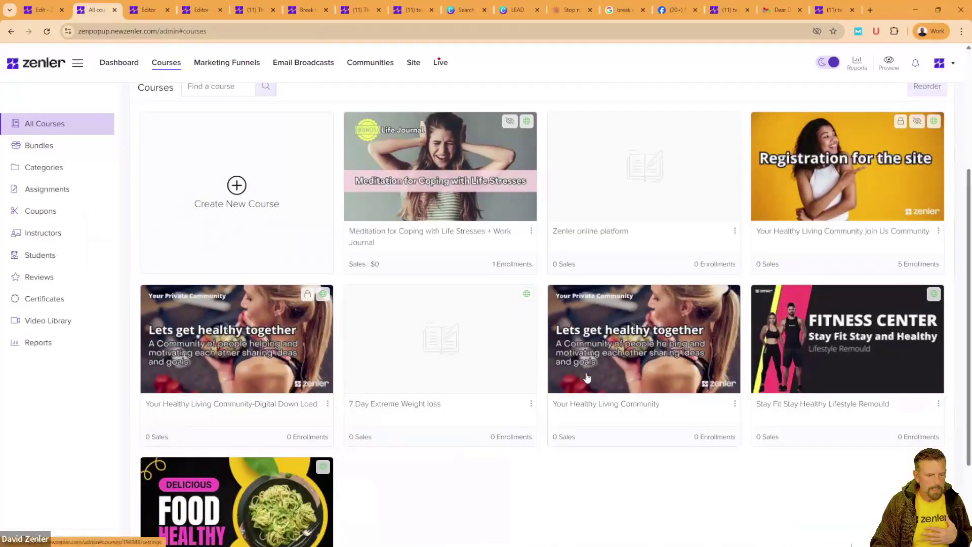
{"action": "scroll", "coordinate": [637, 412], "scroll_direction": "up", "scroll_amount": 4}
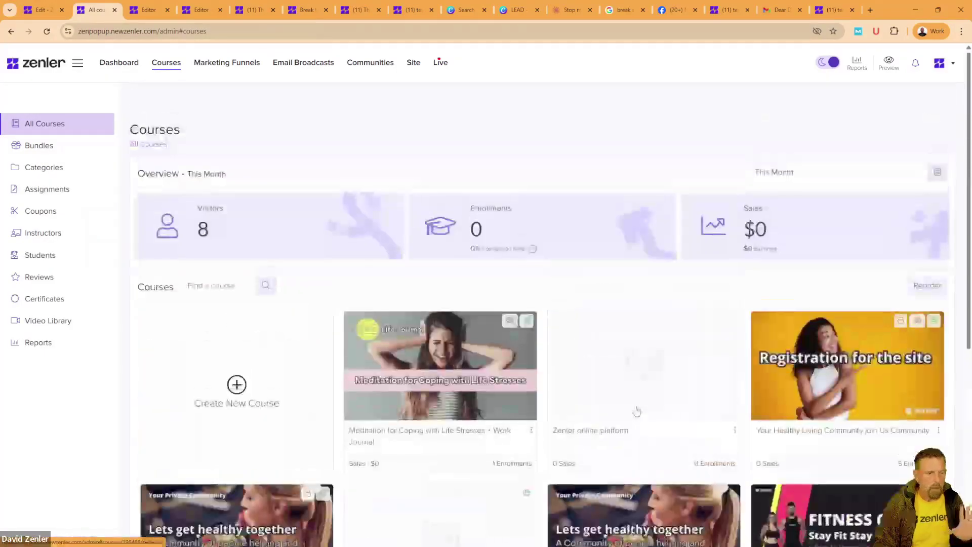
{"action": "scroll", "coordinate": [643, 489], "scroll_direction": "down", "scroll_amount": 5}
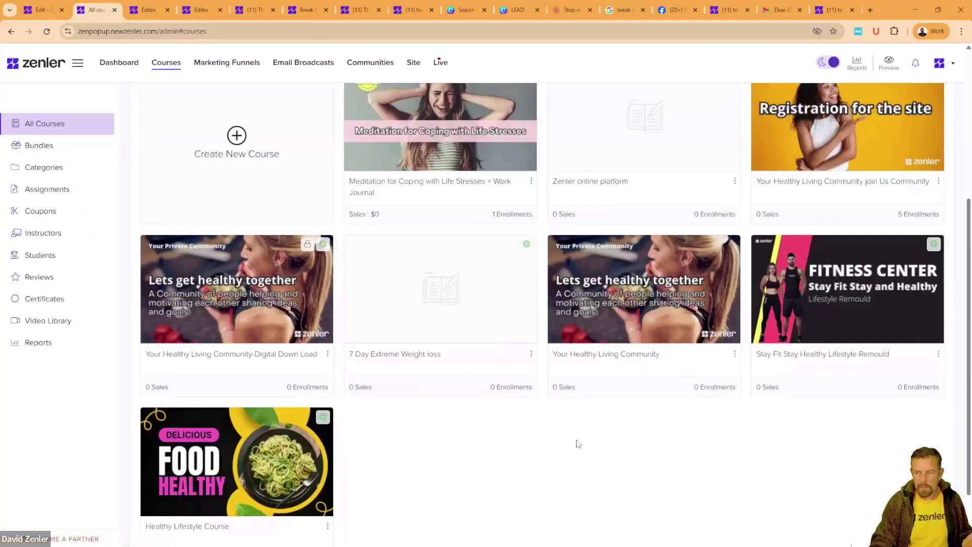
{"action": "scroll", "coordinate": [580, 445], "scroll_direction": "up", "scroll_amount": 4}
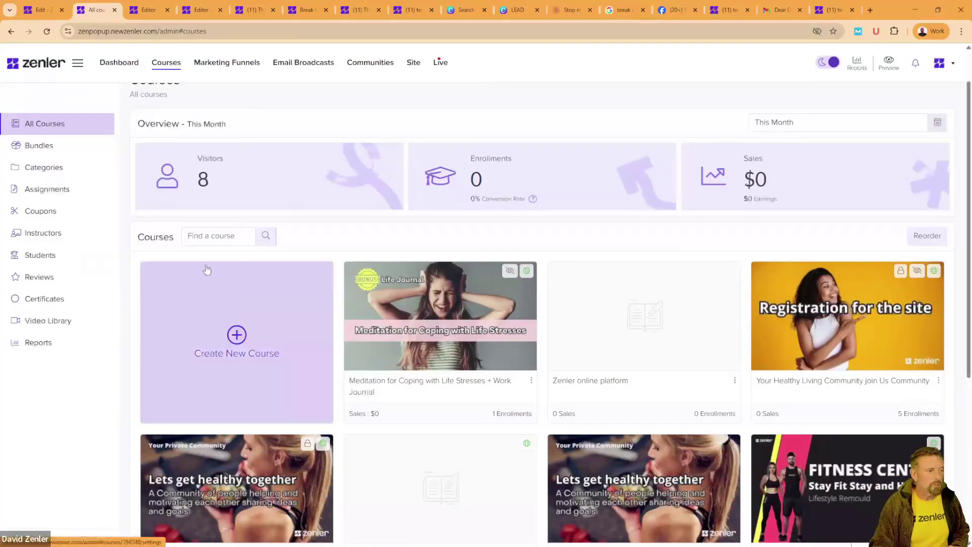
{"action": "left_click", "coordinate": [40, 146]}
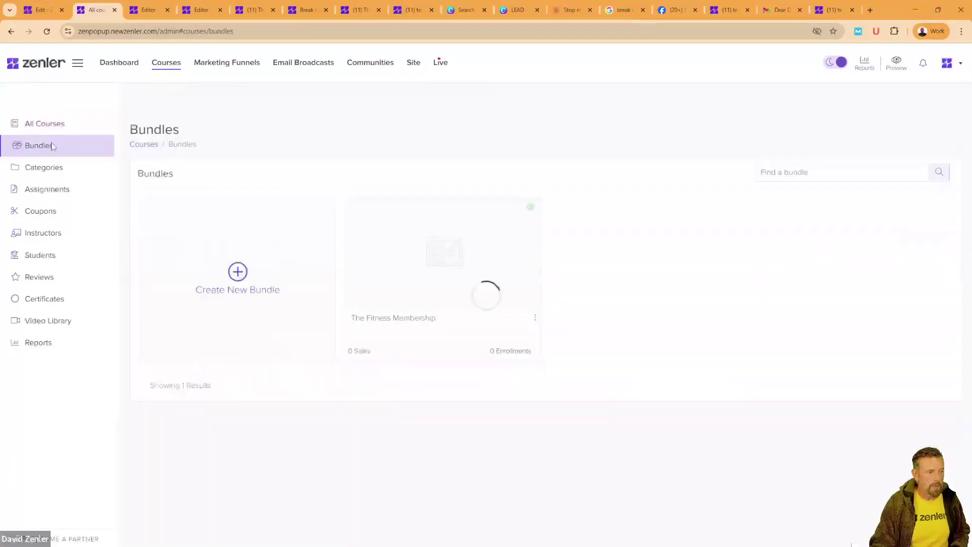
Step: Start a new bundle and untick 'Allow Automation/Drip of contents for this bundle'
{"action": "left_click", "coordinate": [240, 272]}
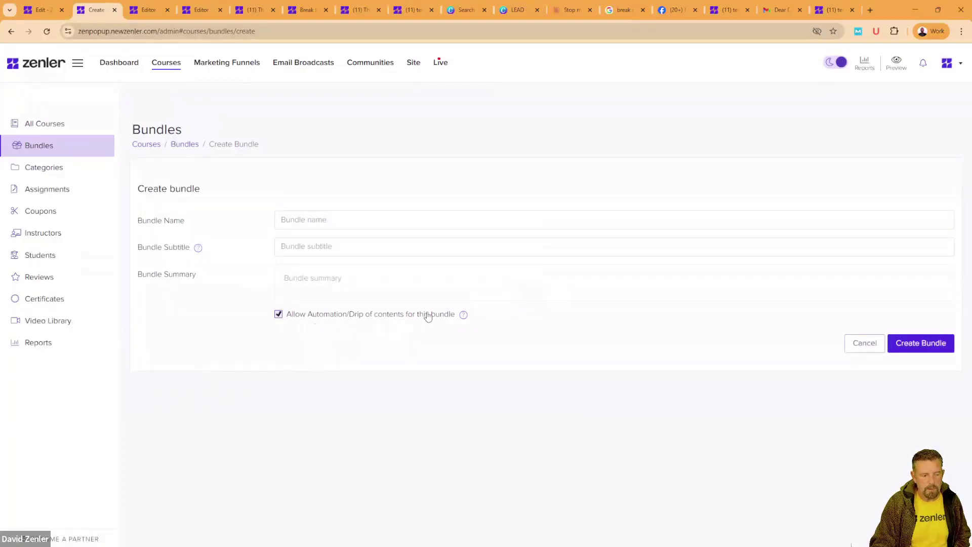
{"action": "mouse_move", "coordinate": [465, 317]}
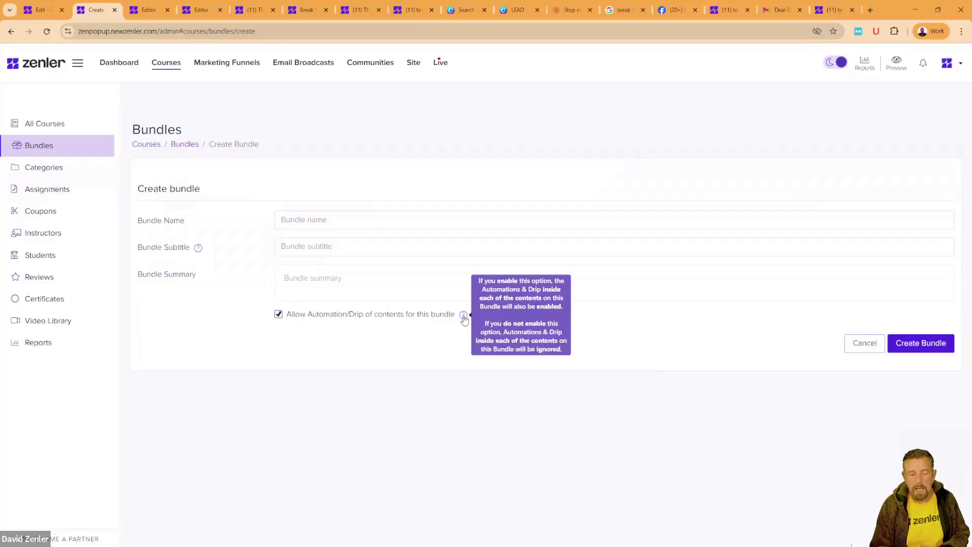
{"action": "left_click", "coordinate": [279, 315]}
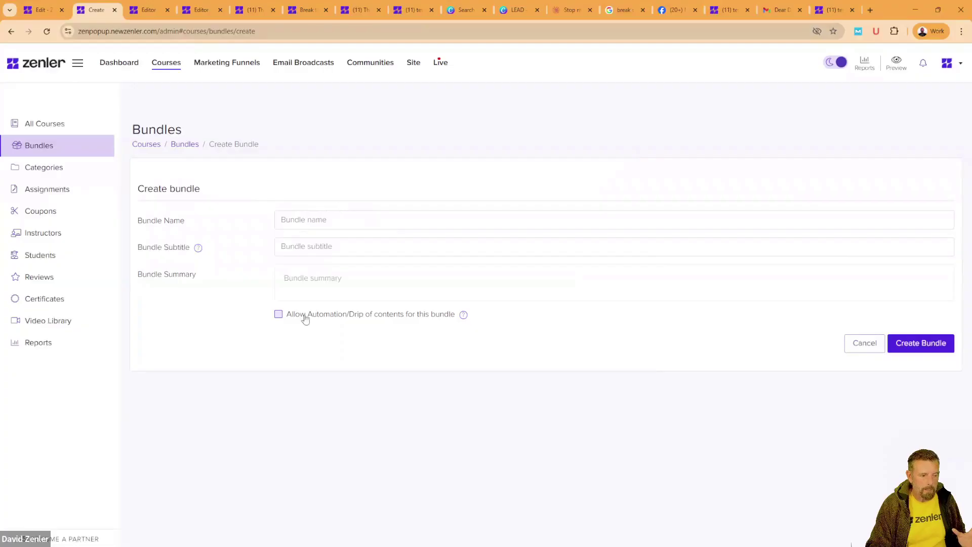